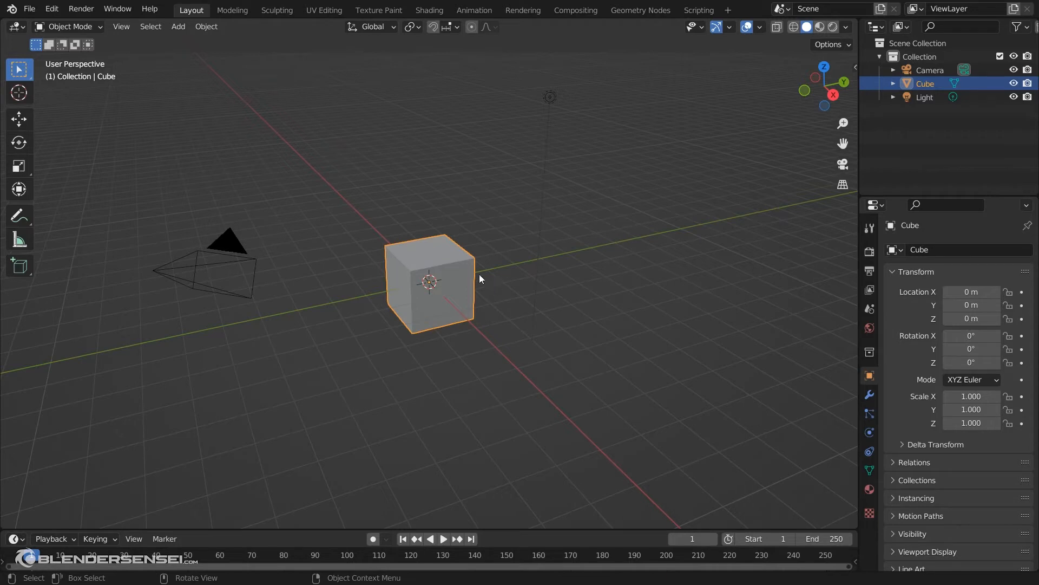
Enable the "Add Curve: Curve Tools" add-on in the preferences and close them.
left_click(51, 9)
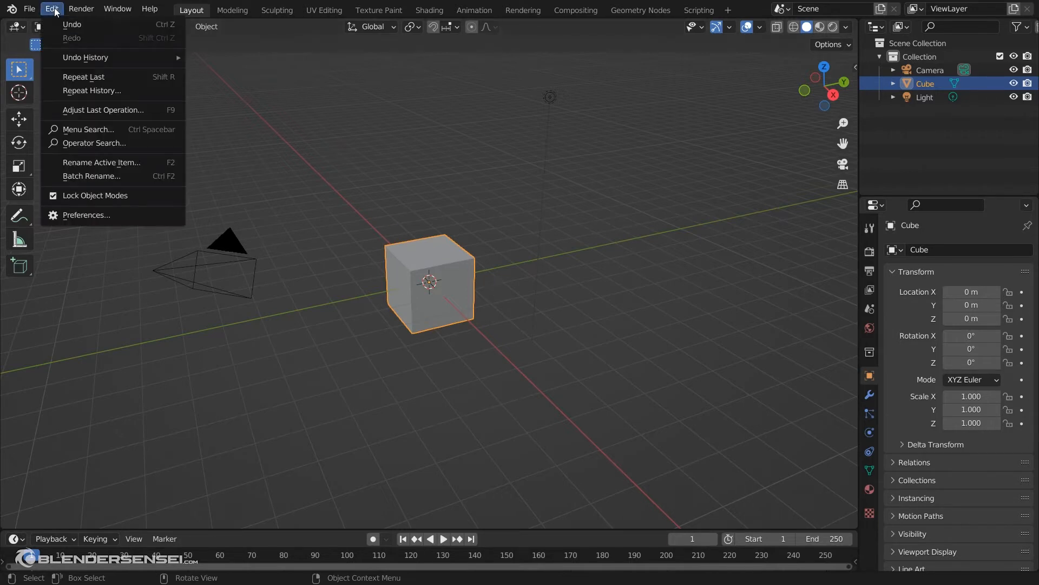
left_click(122, 215)
left_click(338, 206)
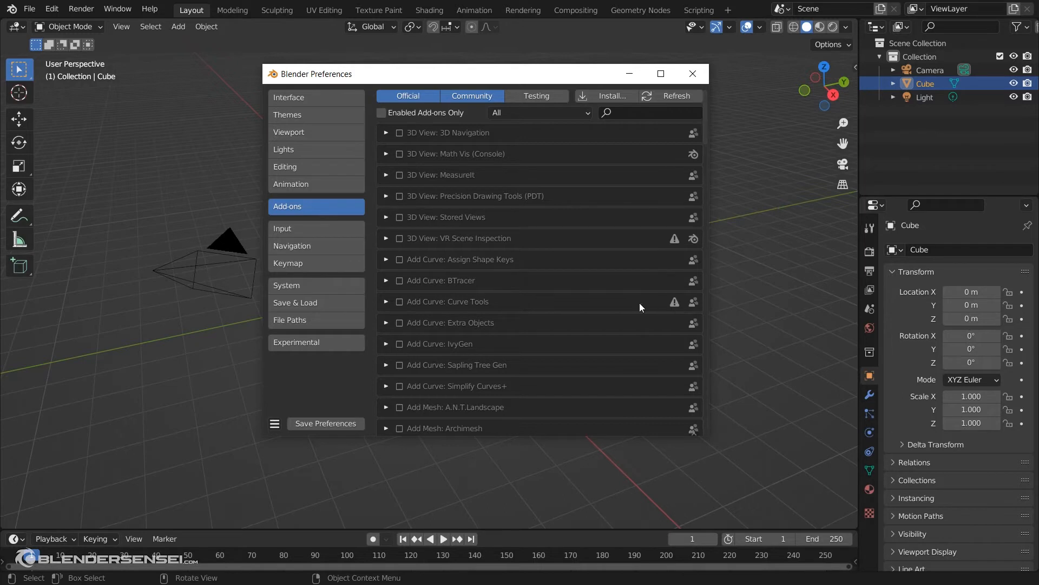
left_click(386, 300)
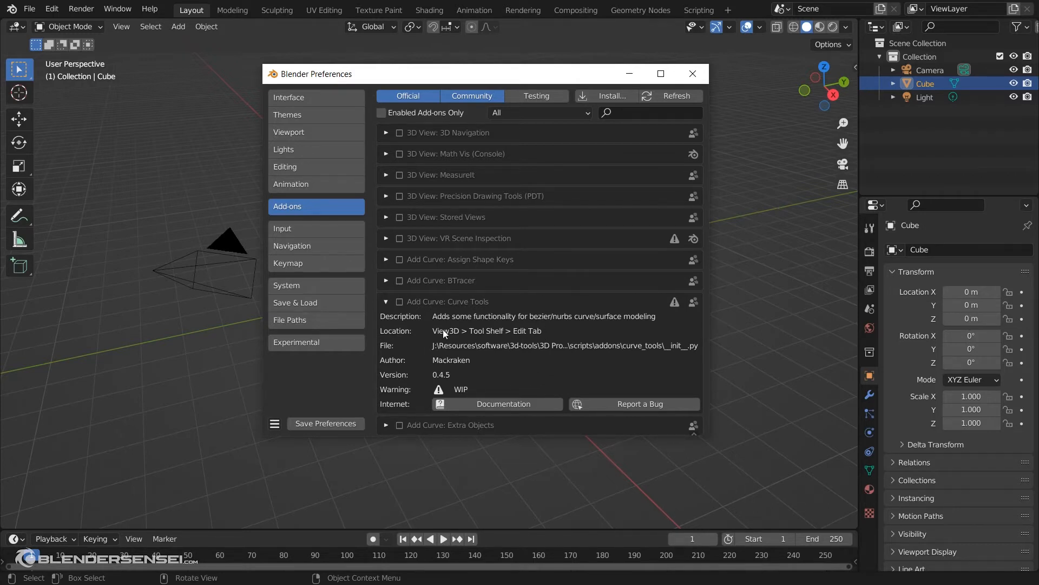
left_click(399, 302)
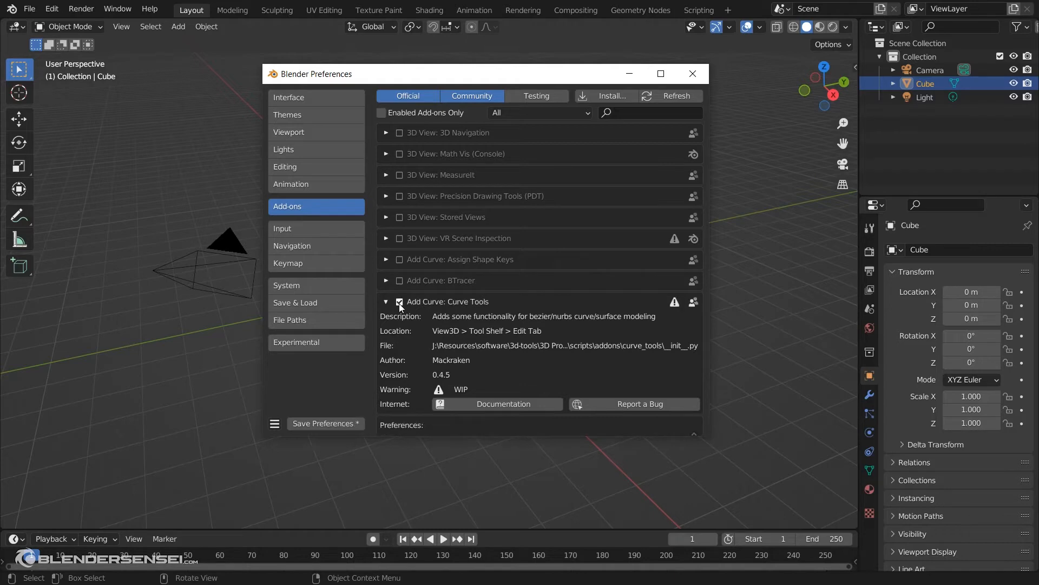
scroll(404, 320, "down", 3)
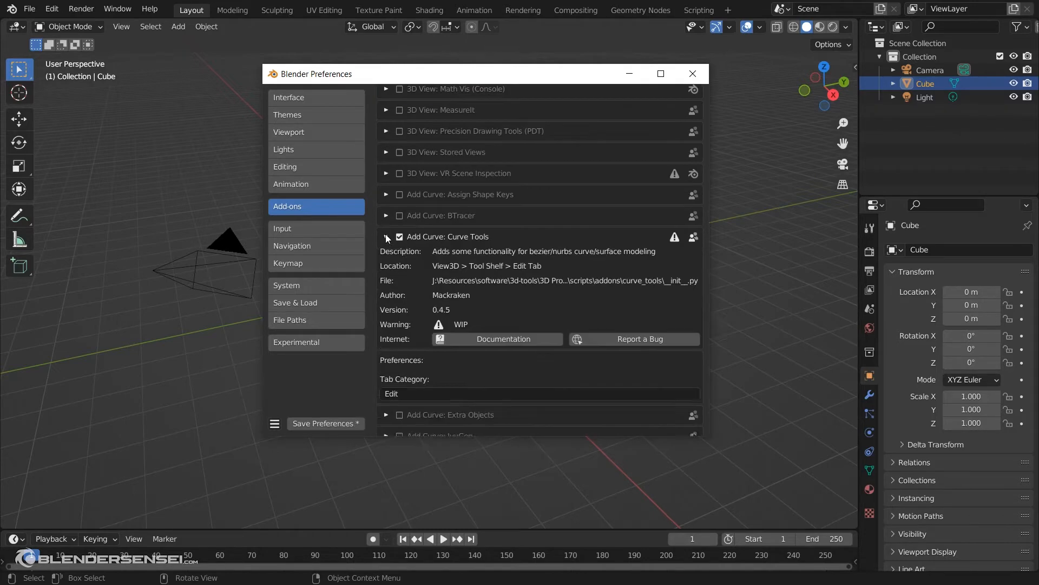
left_click(386, 236)
left_click(692, 74)
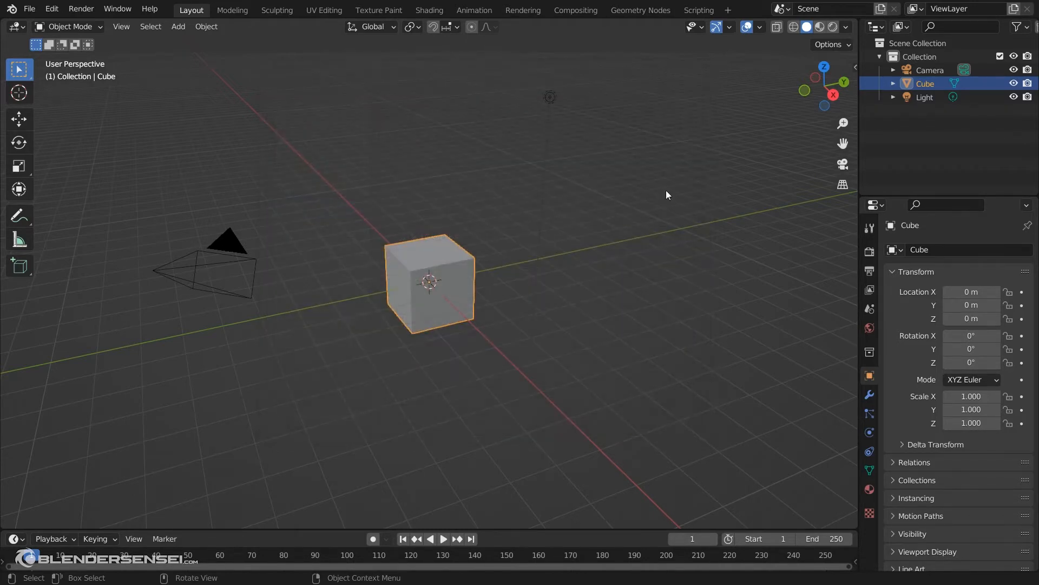
Show the Curve Tools sections in the viewport sidebar and collapse the Curve Edit section.
left_click(854, 69)
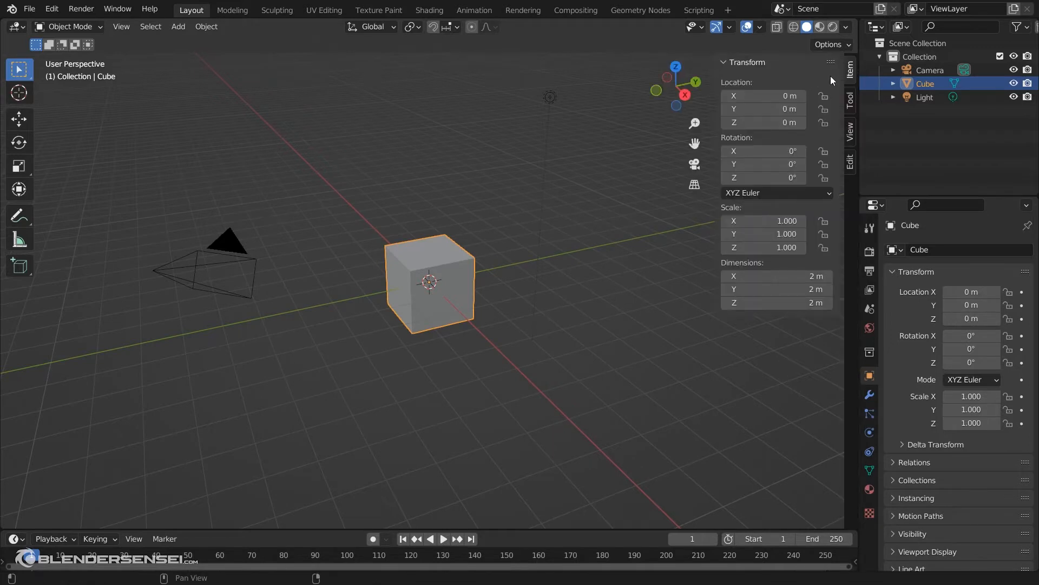
left_click(852, 165)
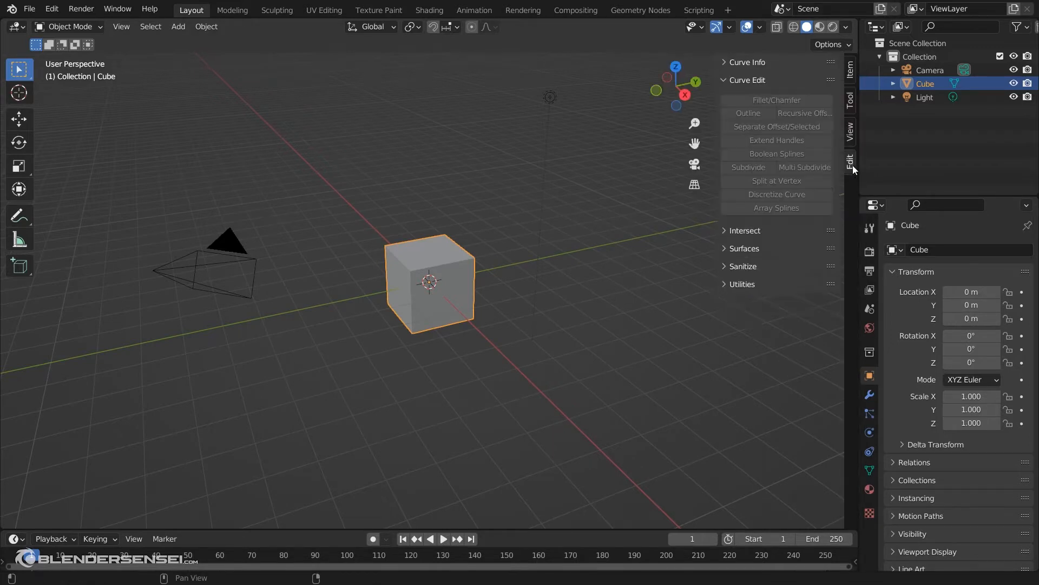
left_click(728, 79)
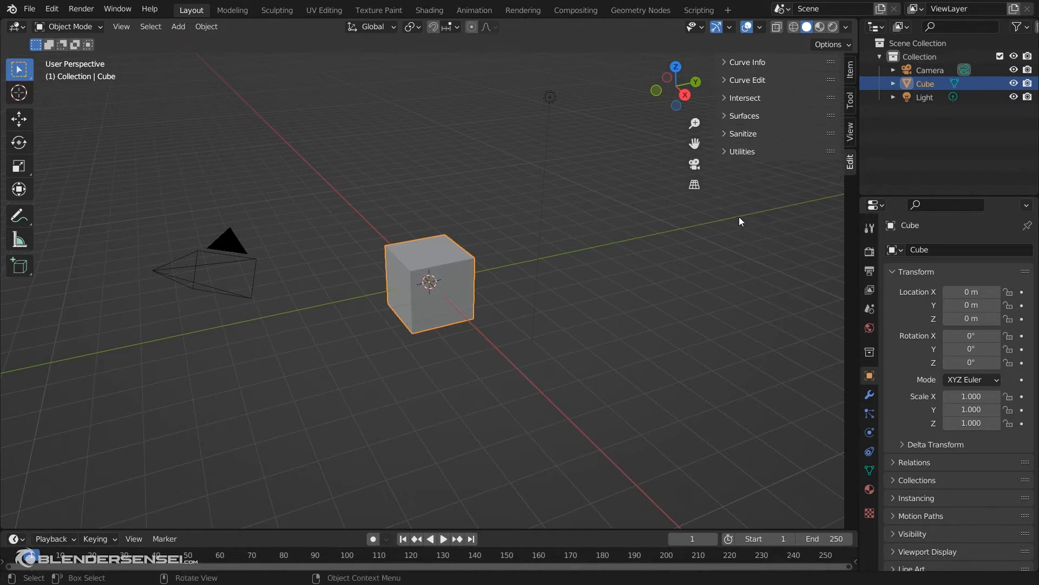
Delete the default cube and hide the camera and light in the viewport.
key("x")
left_click(453, 283)
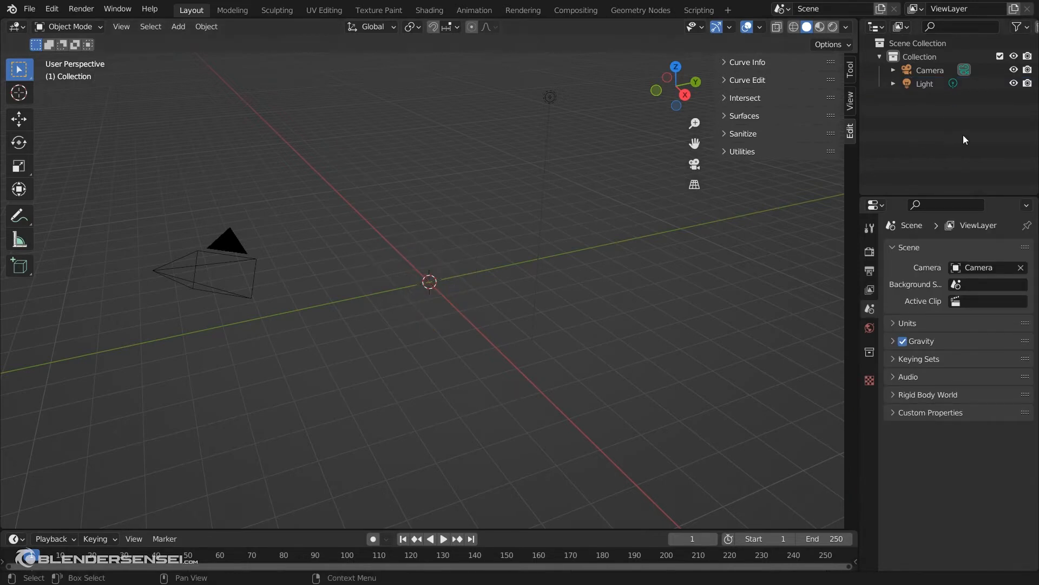
left_click(1014, 70)
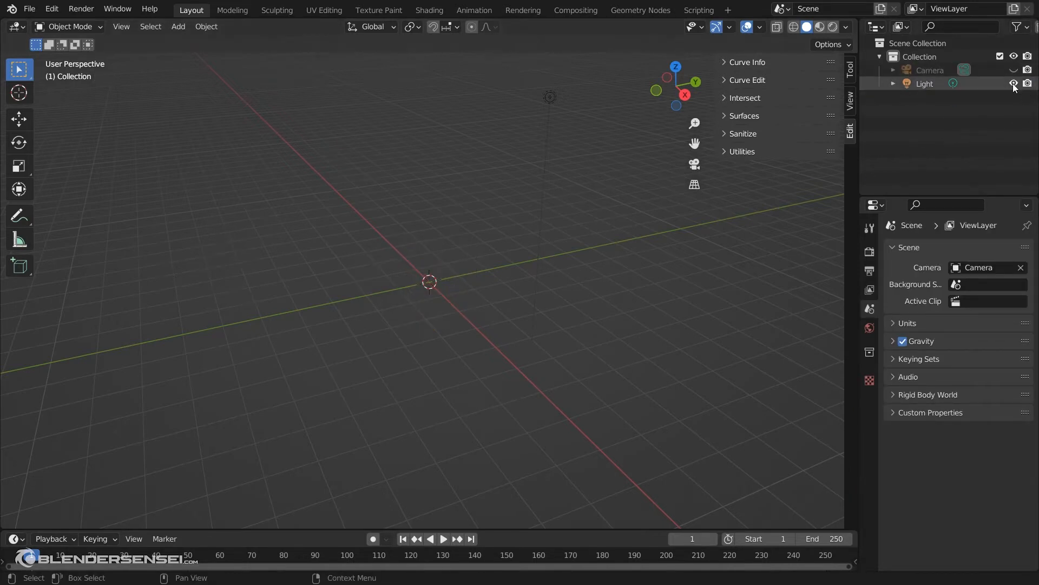
left_click(1013, 83)
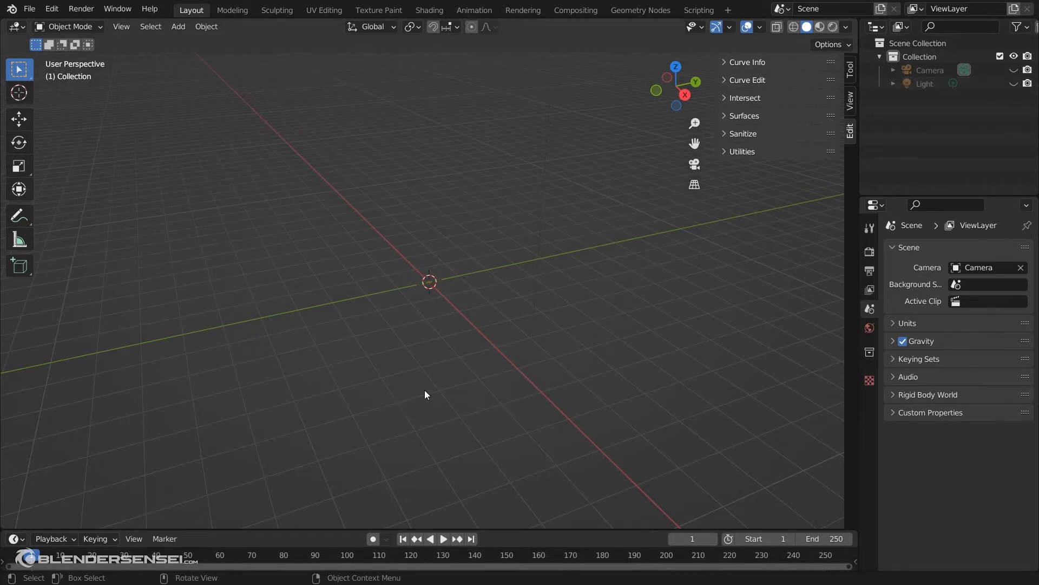
Add a Bezier curve at the world origin.
key("shift+a")
mouse_move(482, 276)
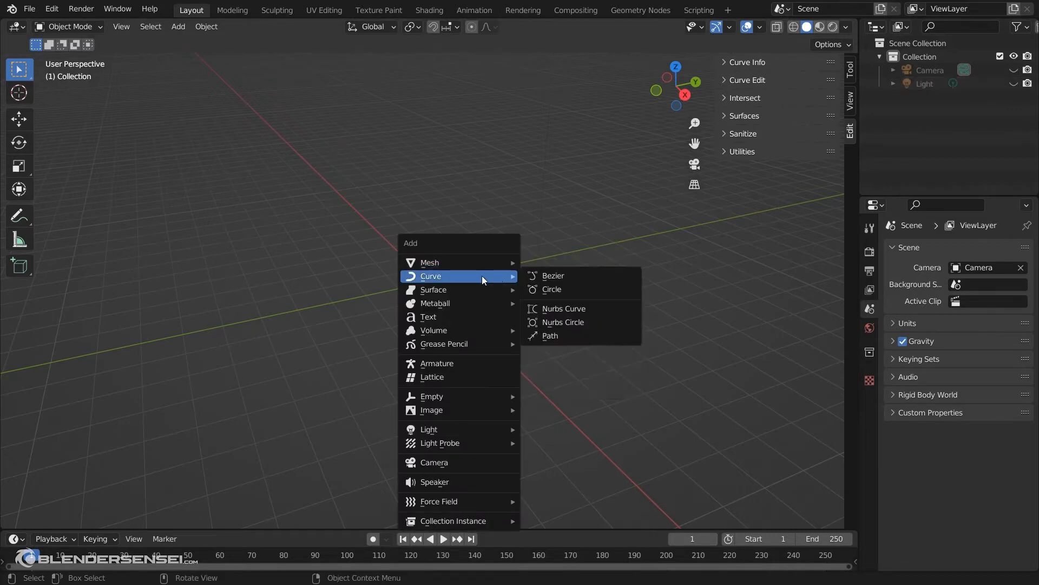
left_click(564, 277)
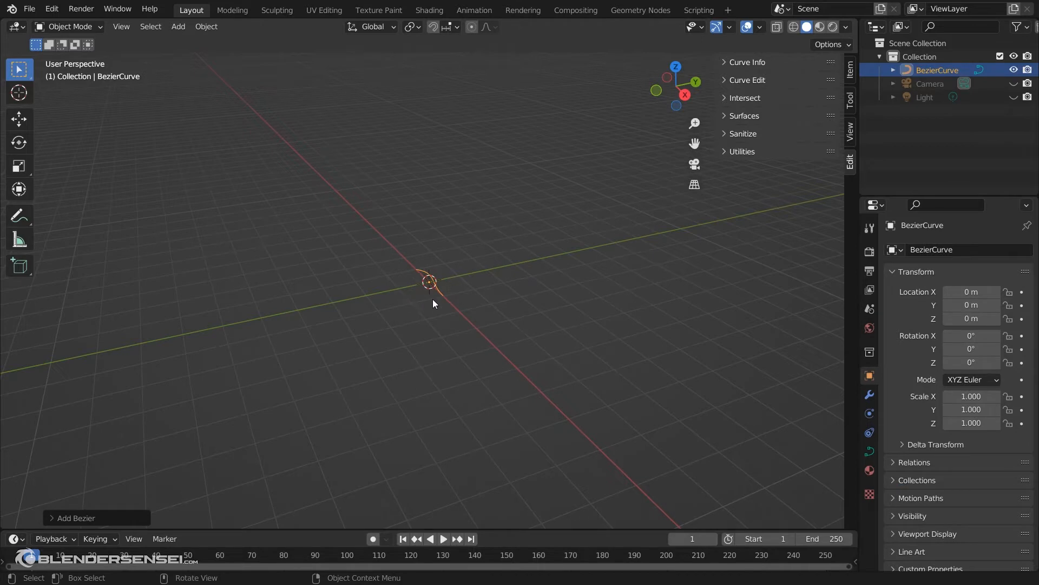
middle_click_drag(433, 299, 489, 317)
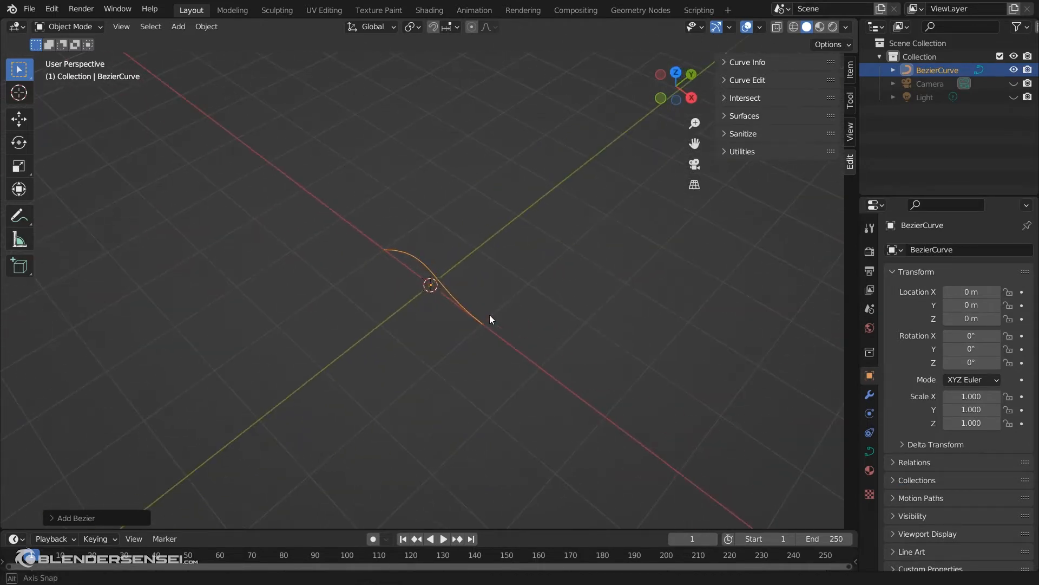
Expand the Curve Info section and report the spline and segment information of the whole Bezier curve.
left_click(727, 62)
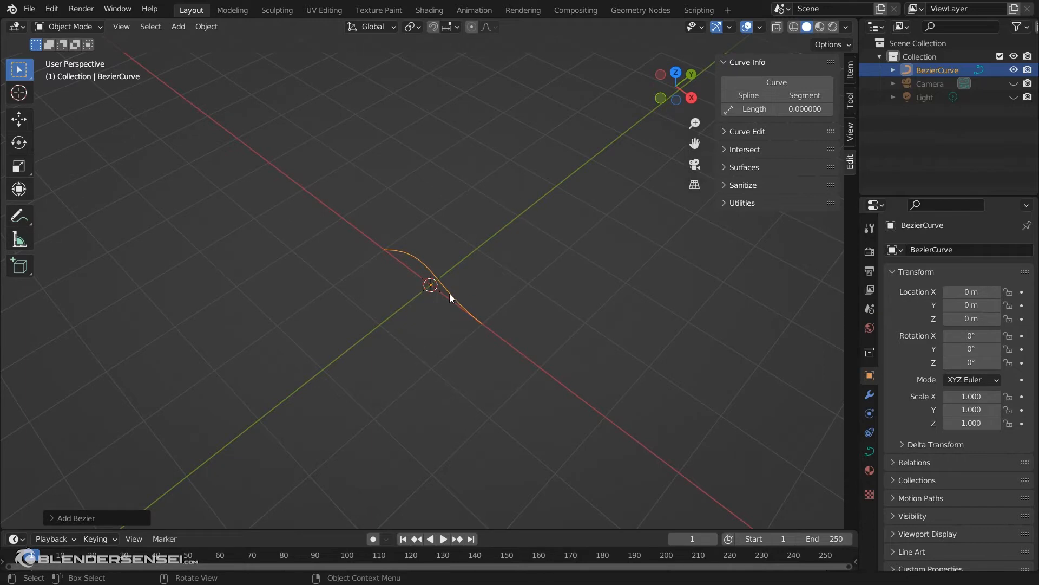
left_click(790, 82)
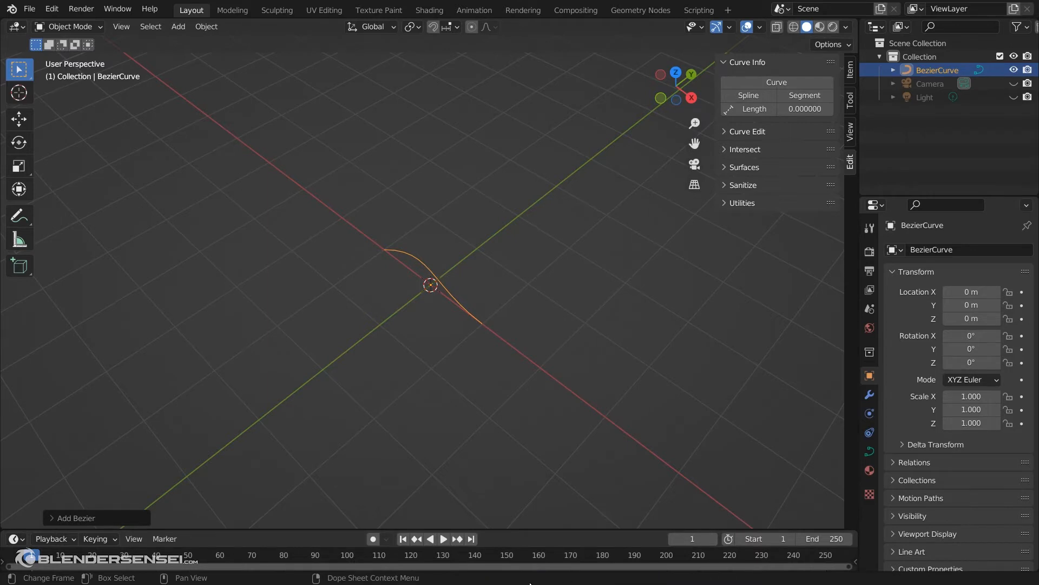
left_click(810, 83)
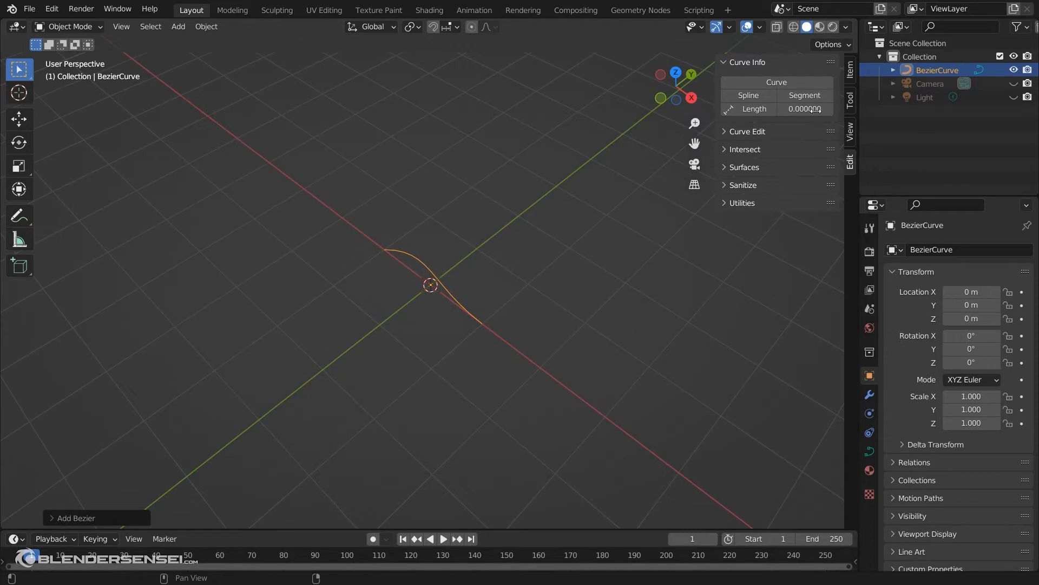
left_click(749, 83)
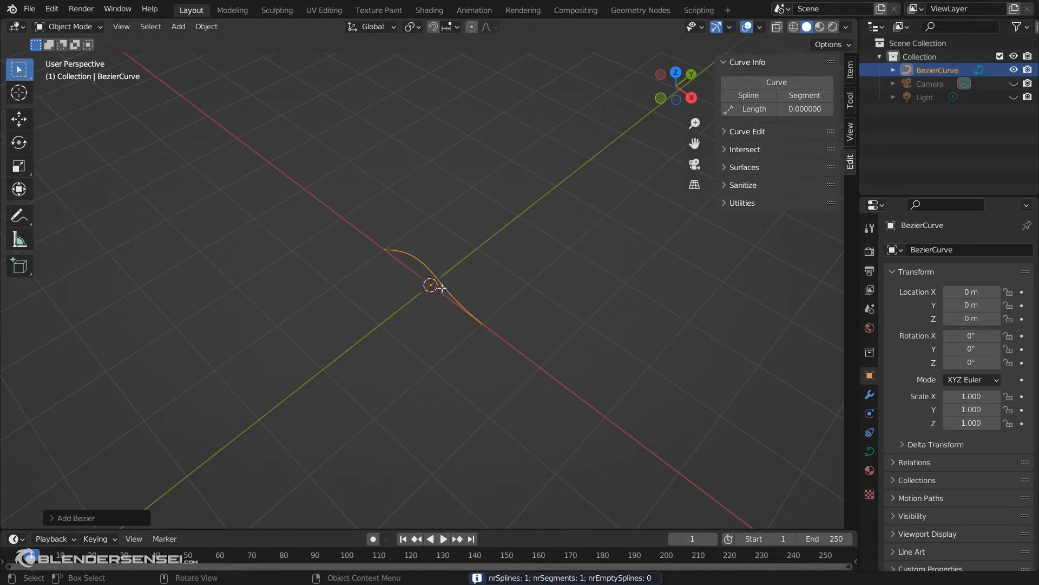
In Edit Mode, extend the Bezier curve into a wavy line by extruding three more control points from its end.
key("Tab")
middle_click_drag(397, 313, 477, 260)
key("g")
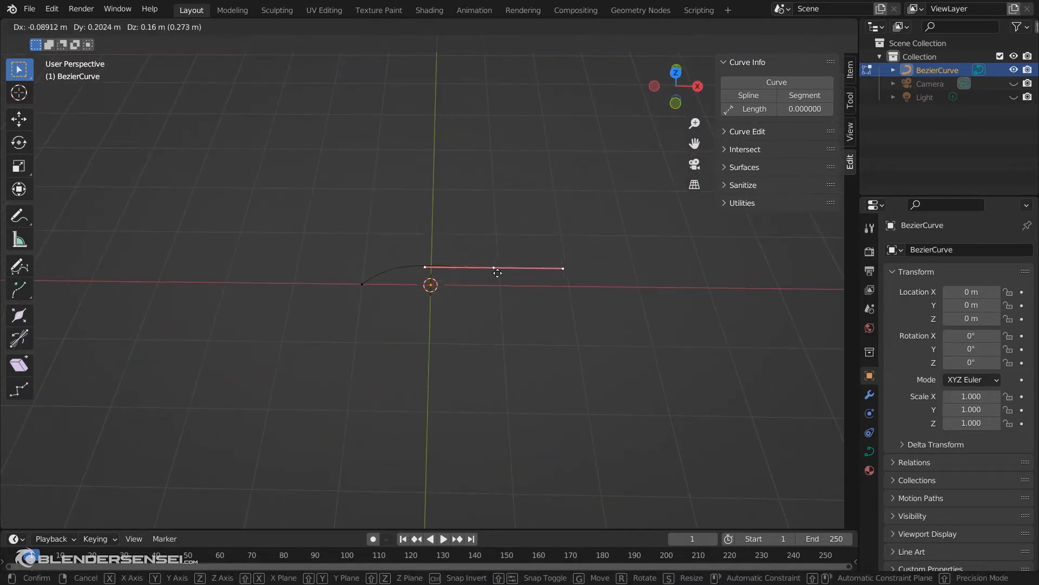
left_click(496, 286)
key("g")
left_click(576, 241)
key("e")
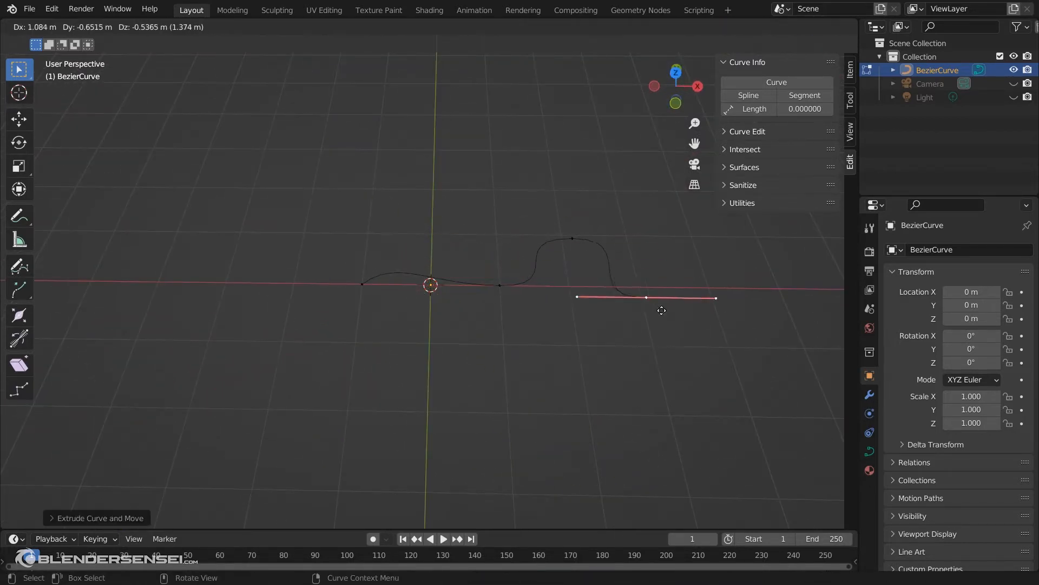
left_click(761, 279)
middle_click_drag(761, 279, 592, 288, "shift")
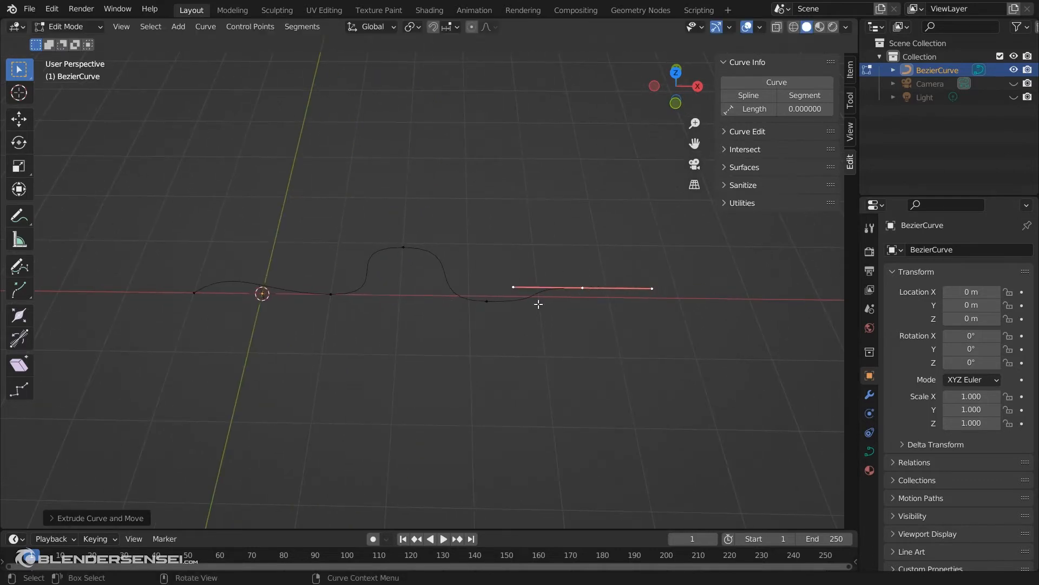
Duplicate all of the curve's control points and place the copy beside the original, across the X axis.
middle_click_drag(366, 300, 477, 358)
key("a")
key("shift+d")
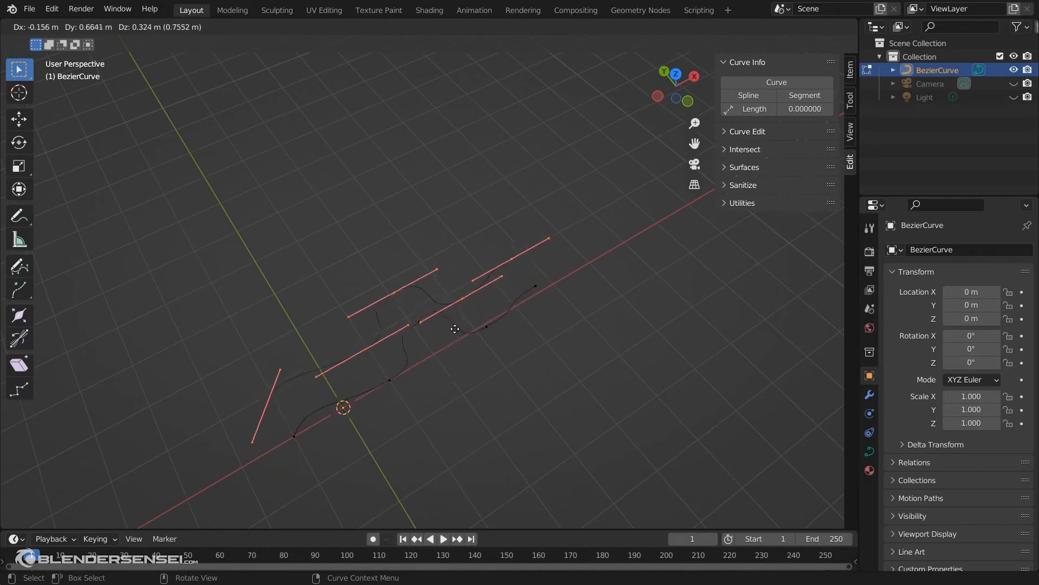
left_click(396, 252)
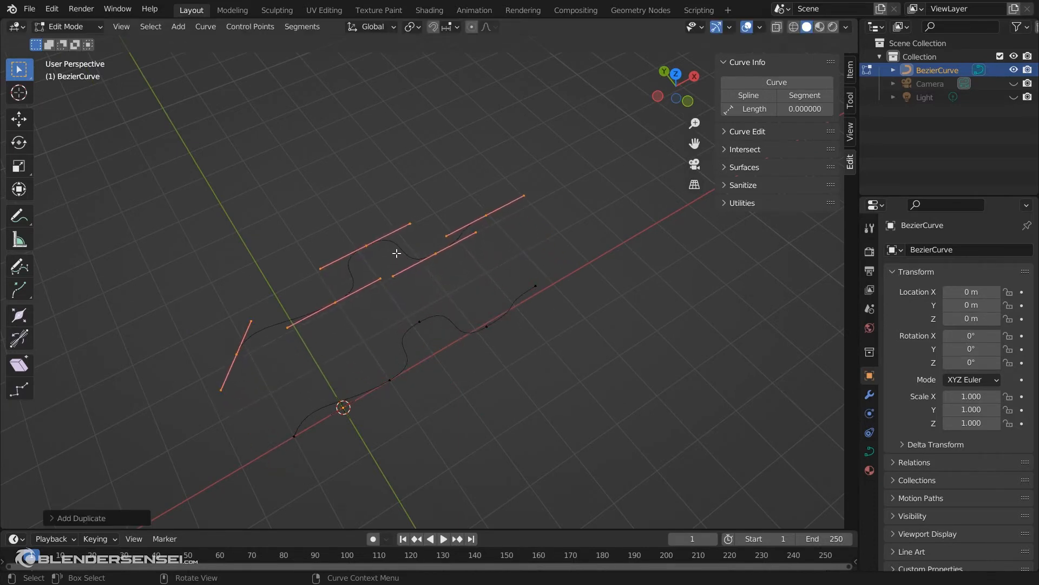
Examine the two splines by selecting a point on each, and try moving them together in Object Mode.
left_click(433, 315)
left_click(399, 249)
middle_click_drag(399, 250, 438, 215)
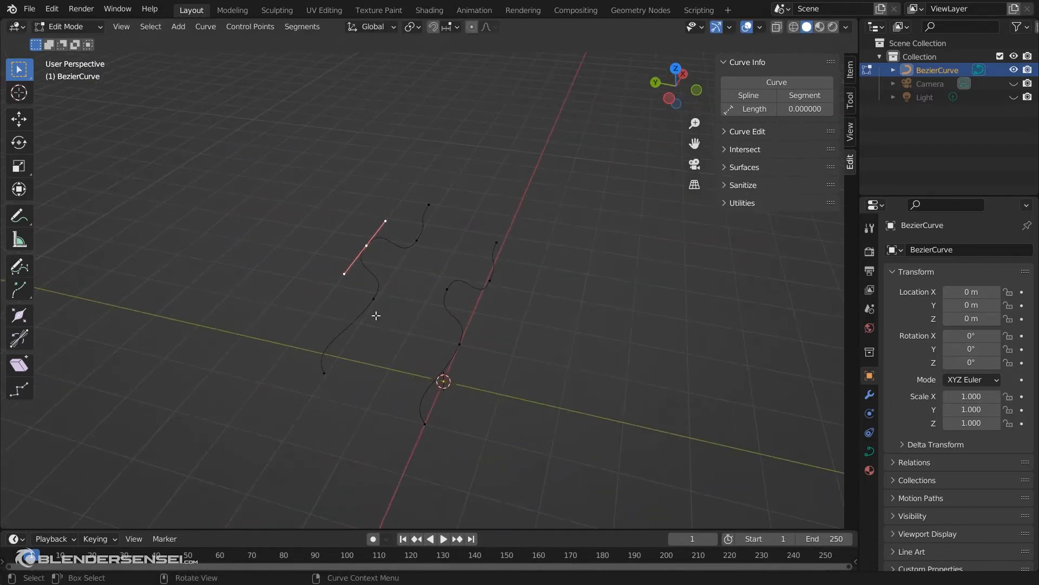
middle_click_drag(491, 290, 375, 353)
key("Tab")
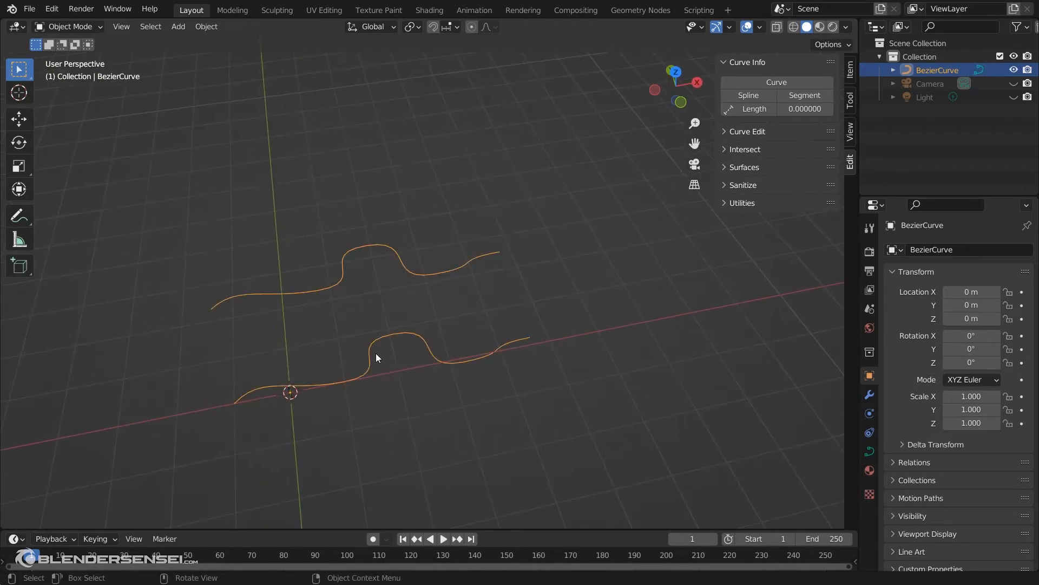
middle_click_drag(405, 312, 459, 268)
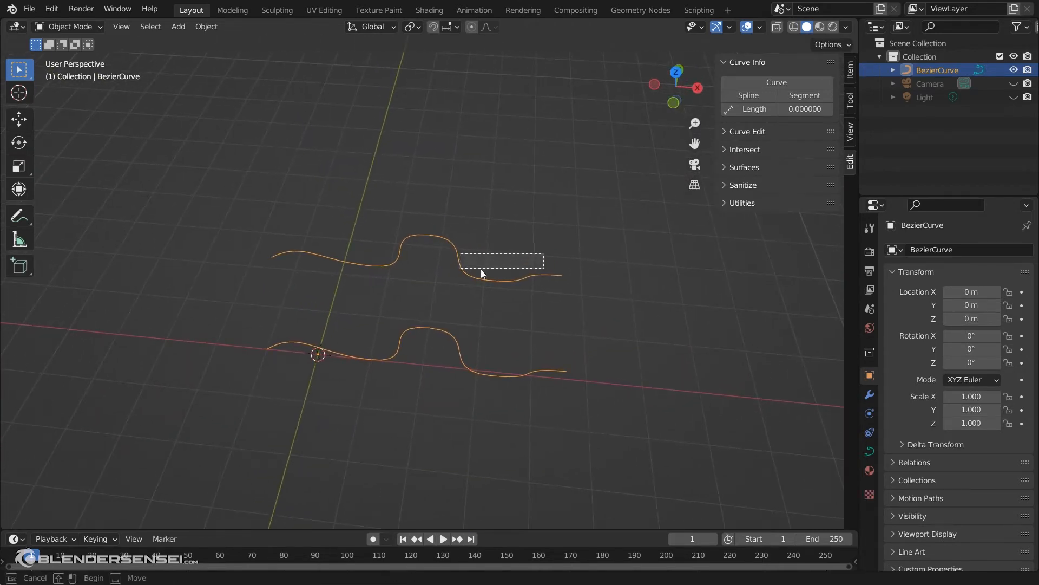
key("g")
right_click(439, 294)
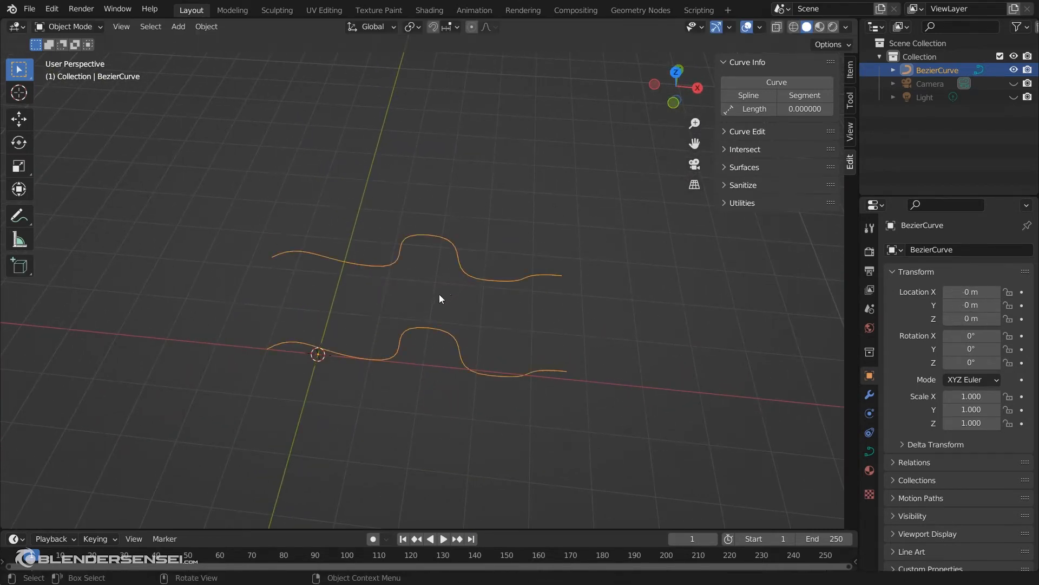
Return to Edit Mode, select a control point on each spline in turn, and report the whole curve's information.
middle_click_drag(440, 294, 516, 275)
key("Tab")
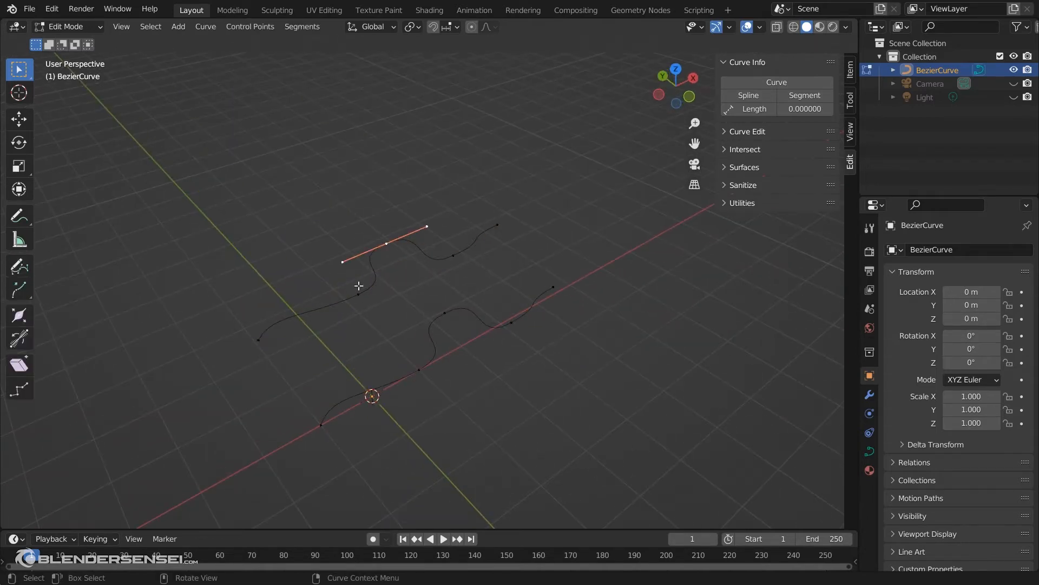
left_click(445, 312)
left_click(361, 291)
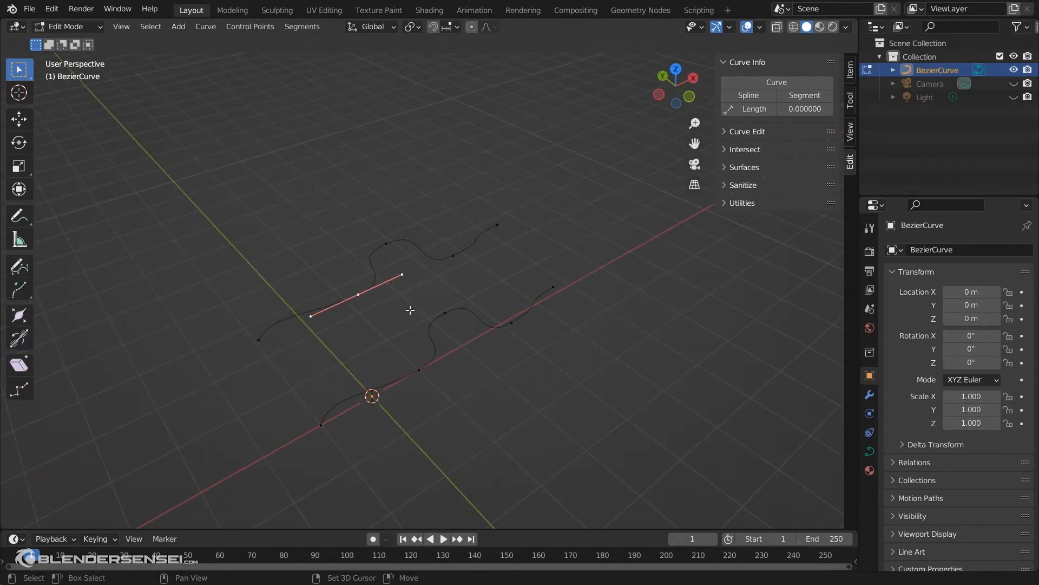
mouse_move(410, 309)
middle_mouse_down("shift")
mouse_move(422, 290)
mouse_move(413, 297)
middle_mouse_up("shift")
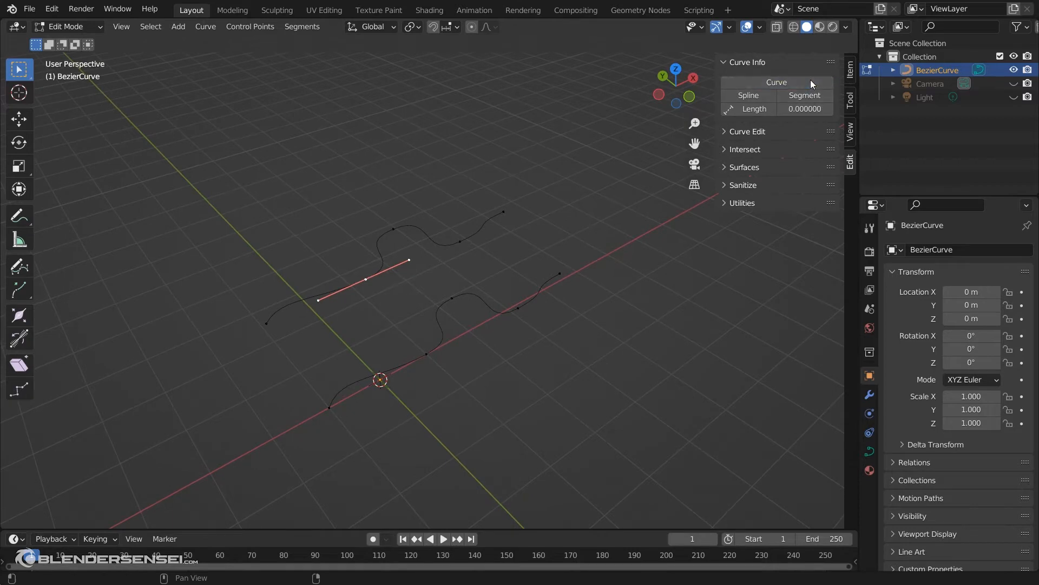
left_click(777, 82)
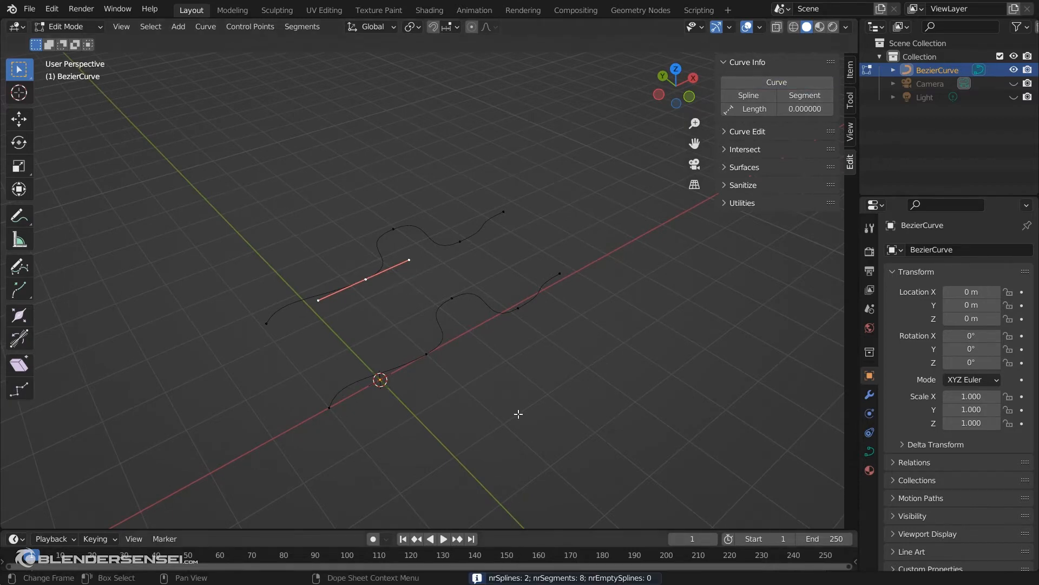
Reposition the first two control points of the duplicated spline slightly, and query the curve and spline information.
left_click_drag(367, 279, 359, 297)
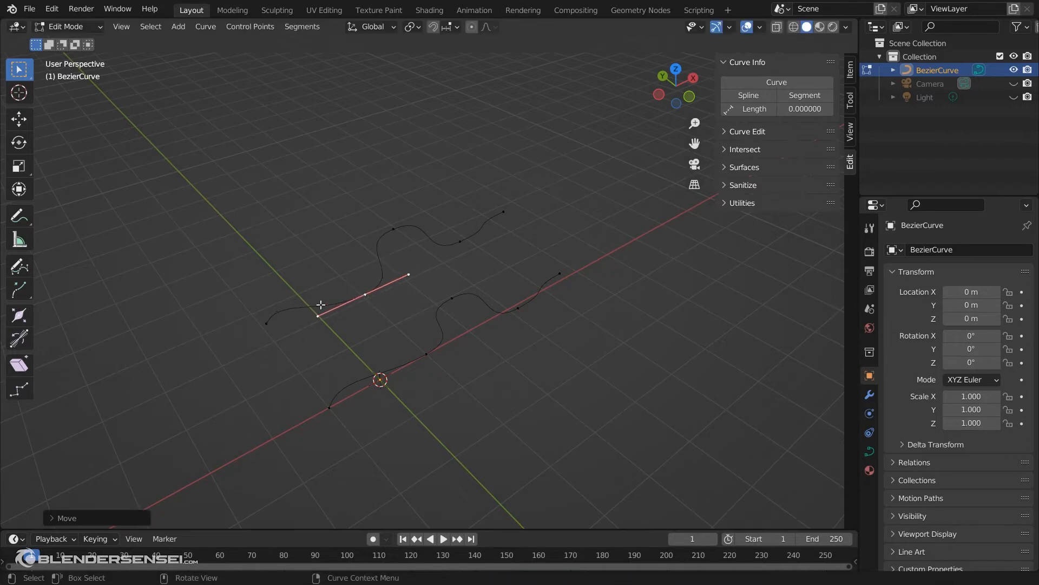
left_click_drag(268, 323, 275, 320)
left_click(788, 84)
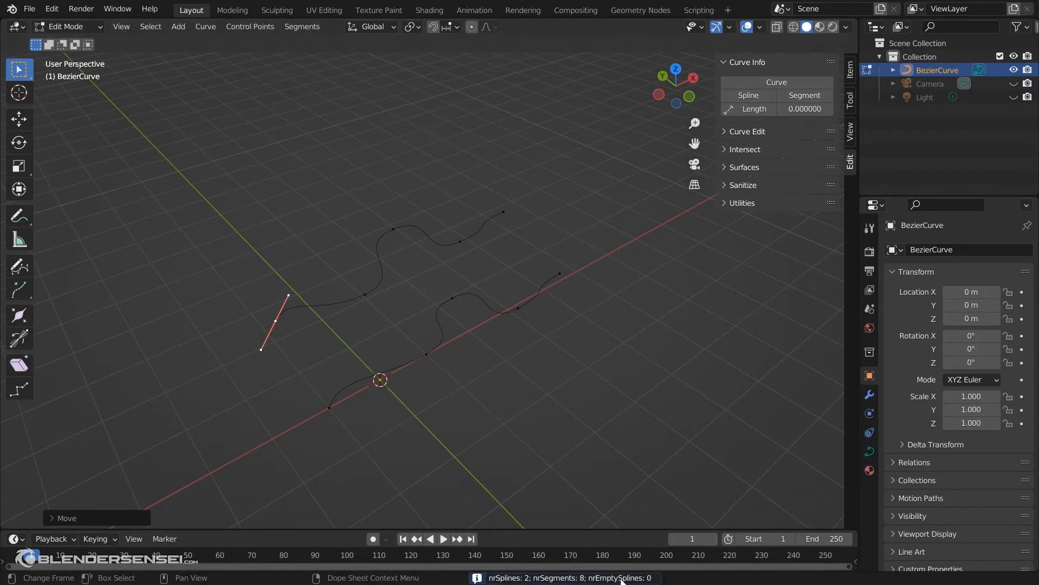
left_click(749, 95)
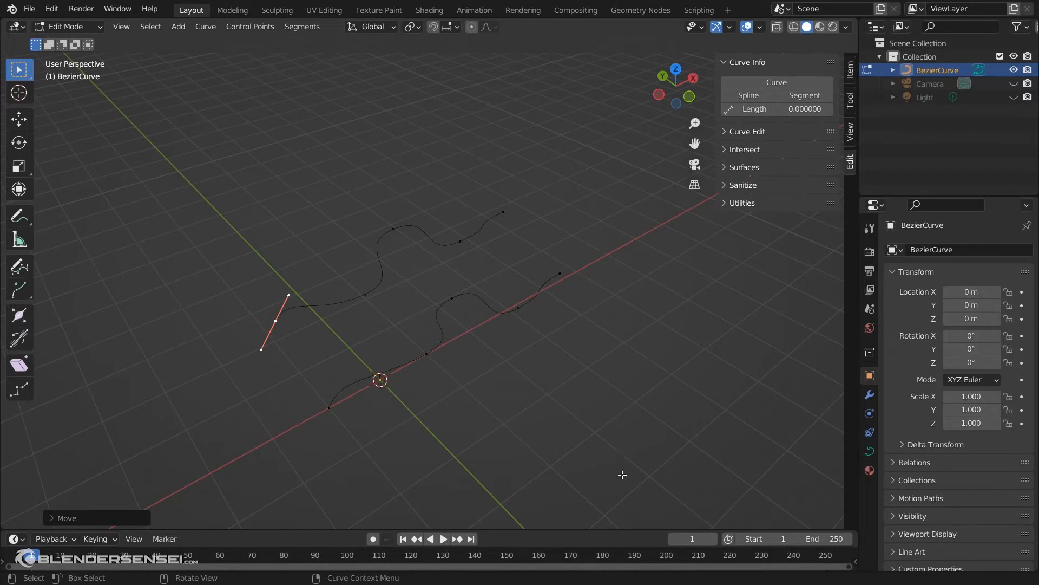
Report the segment information and calculate the total length of the curve.
left_click(804, 95)
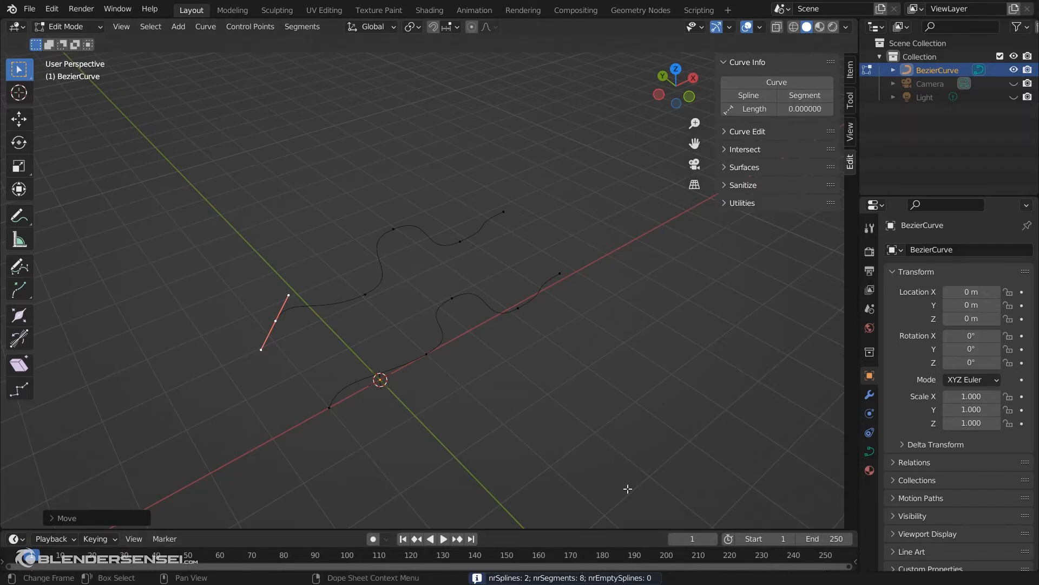
left_click(758, 108)
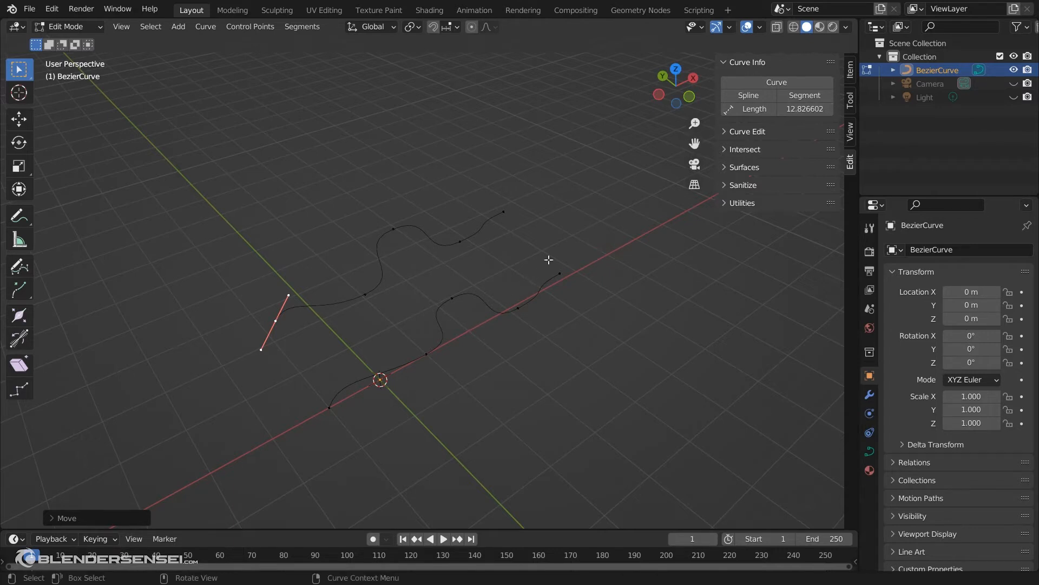
Extend the duplicated spline by moving its far end control point outward, and recalculate the curve's length.
left_click(506, 212)
middle_click_drag(525, 232, 491, 225)
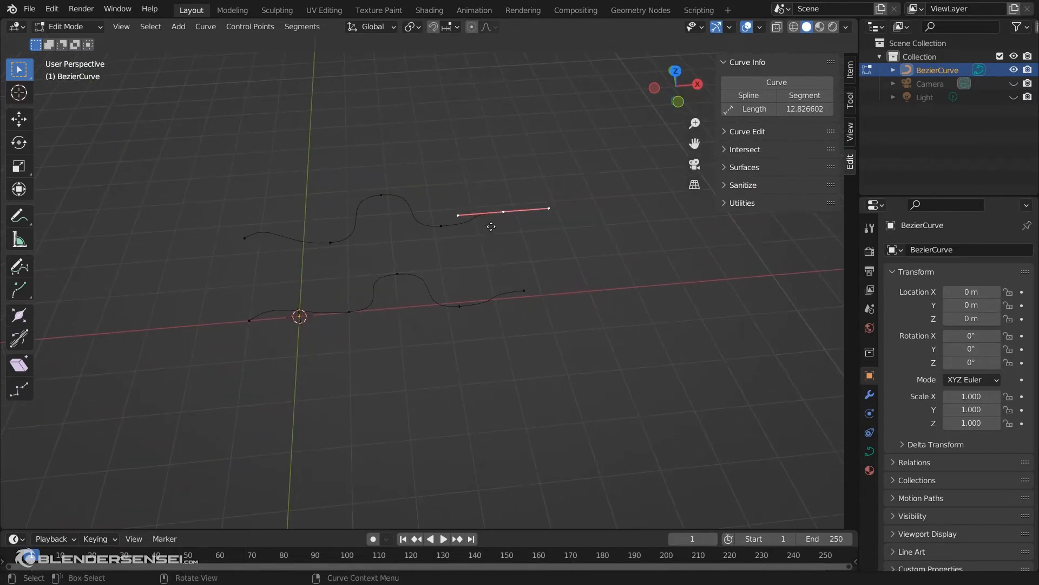
key("g")
left_click(564, 220)
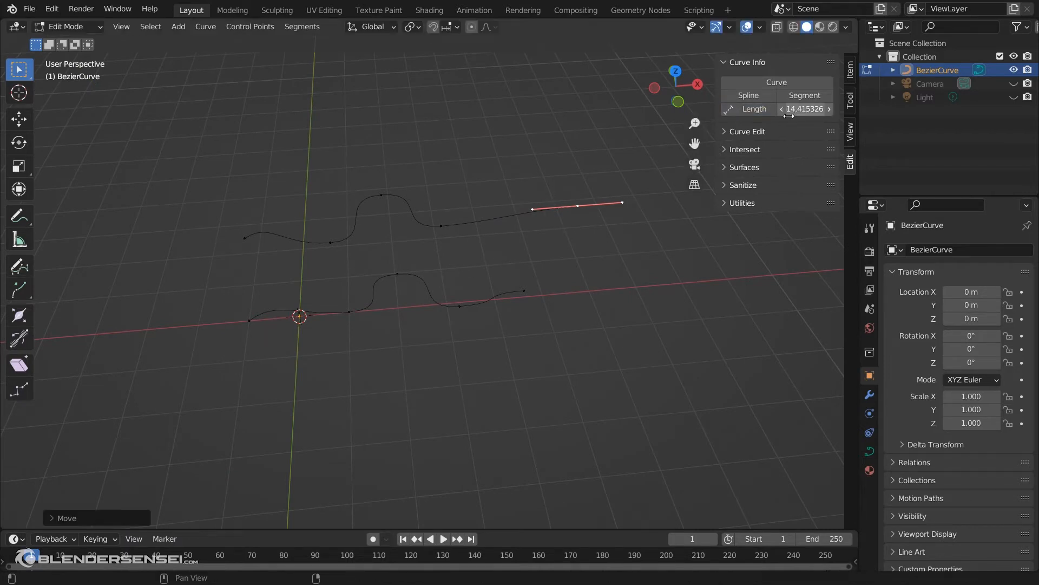
Select all linked points of the extended spline, duplicate them along the Y axis as a third spline, and recalculate the length.
middle_click_drag(405, 268, 443, 267)
key("ctrl+l")
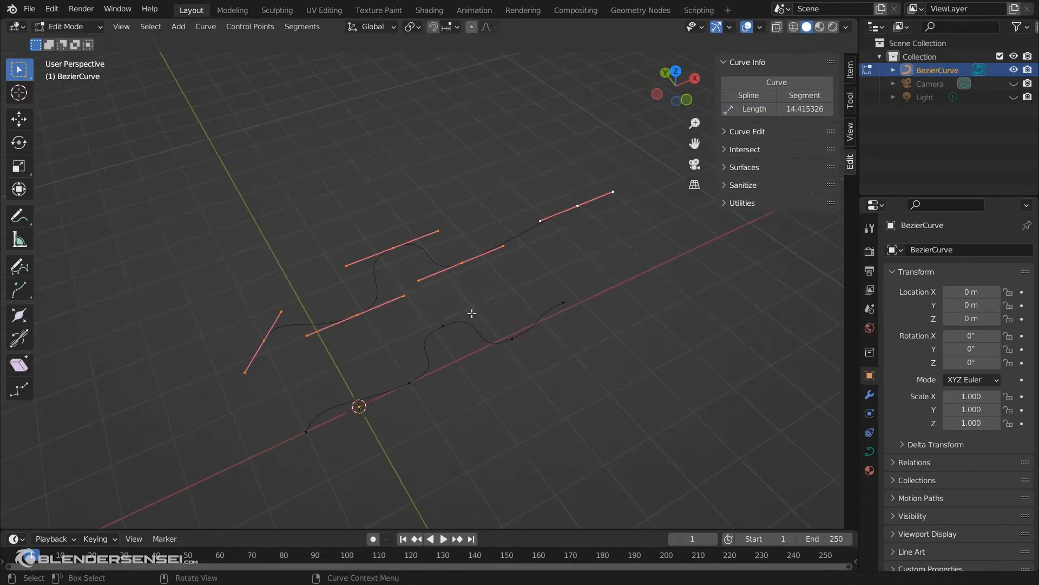
middle_click_drag(471, 311, 568, 295)
key("shift+d")
key("y")
left_click(452, 300)
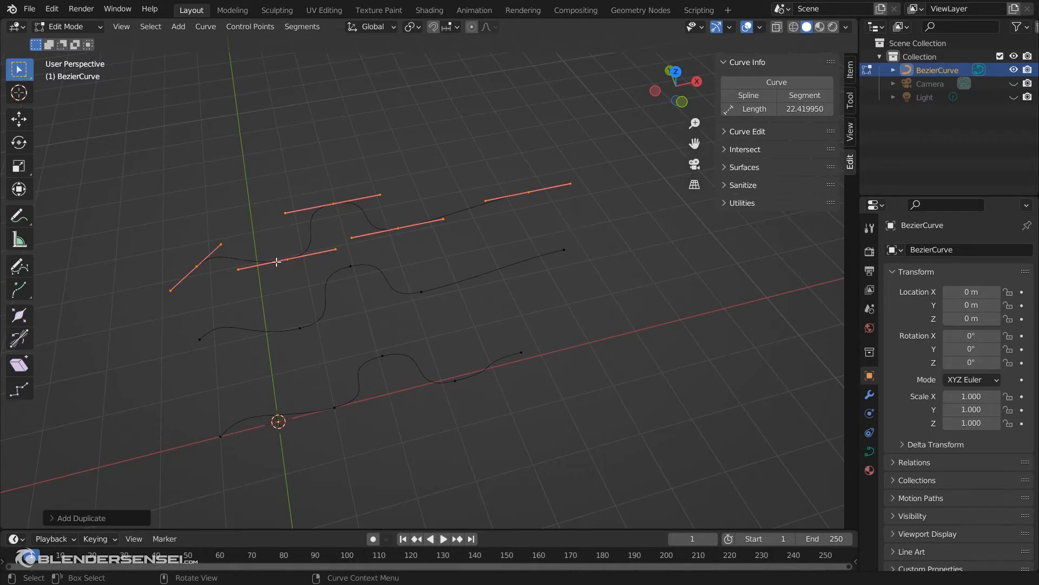
mouse_move(438, 291)
middle_mouse_down()
mouse_move(452, 281)
mouse_move(441, 283)
middle_mouse_up()
Collapse the Curve Info tools and expand the Curve Edit tools.
left_click(728, 63)
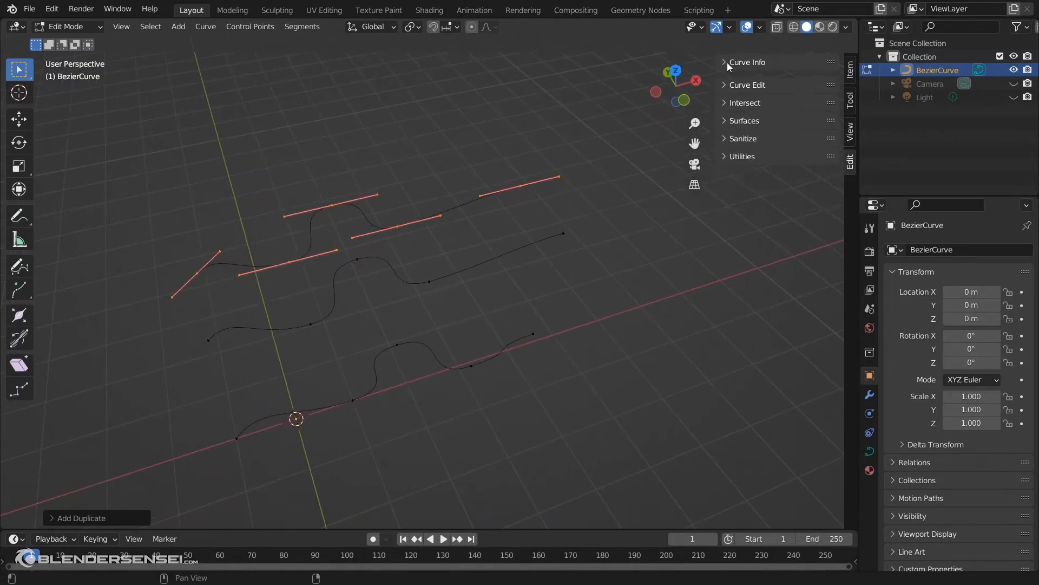
left_click(727, 81)
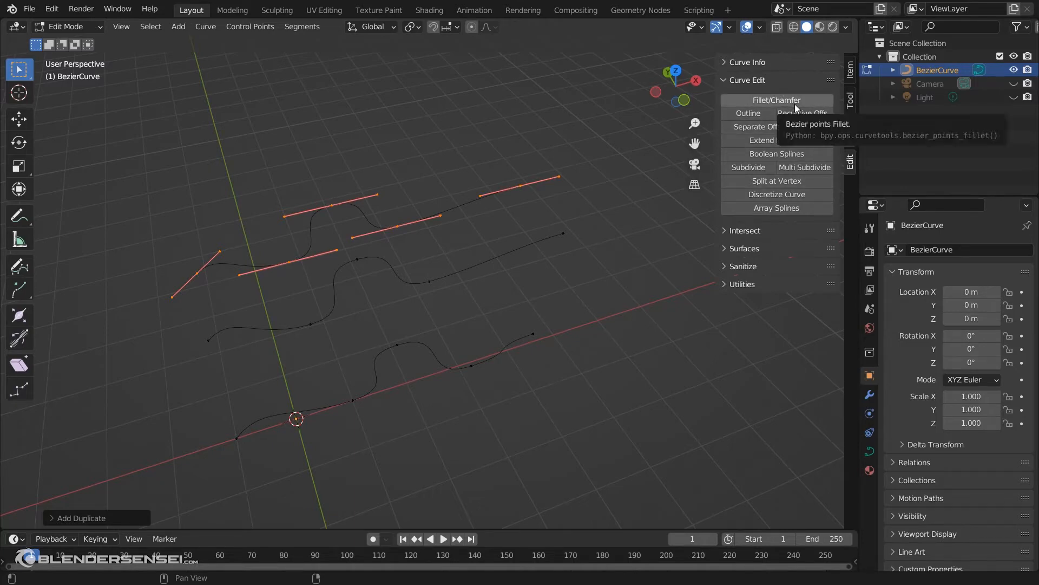
middle_click_drag(417, 287, 497, 323)
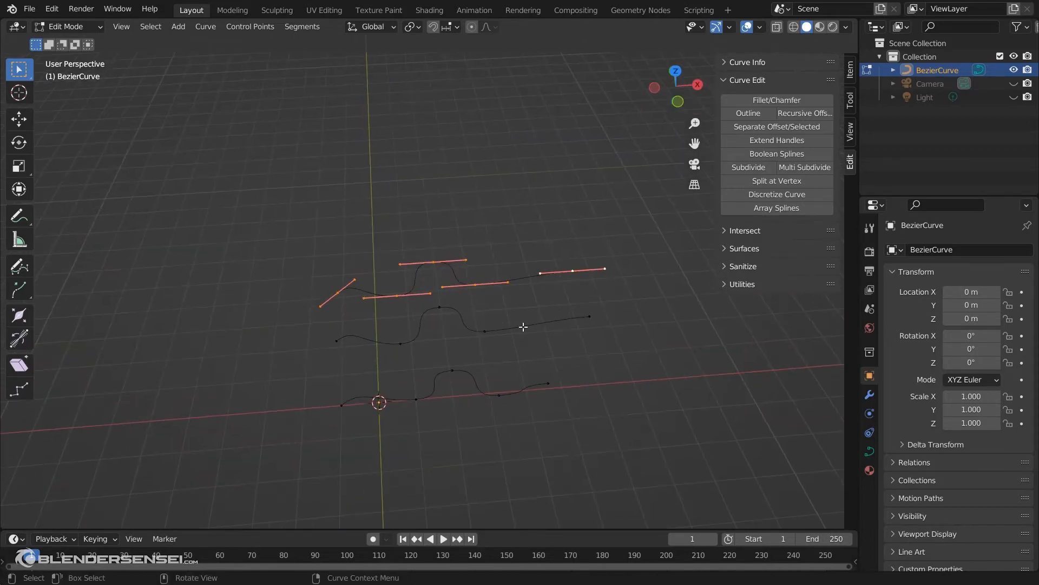
Delete the whole Bezier curve object in Object Mode and add a Bezier circle at the origin.
key("Tab")
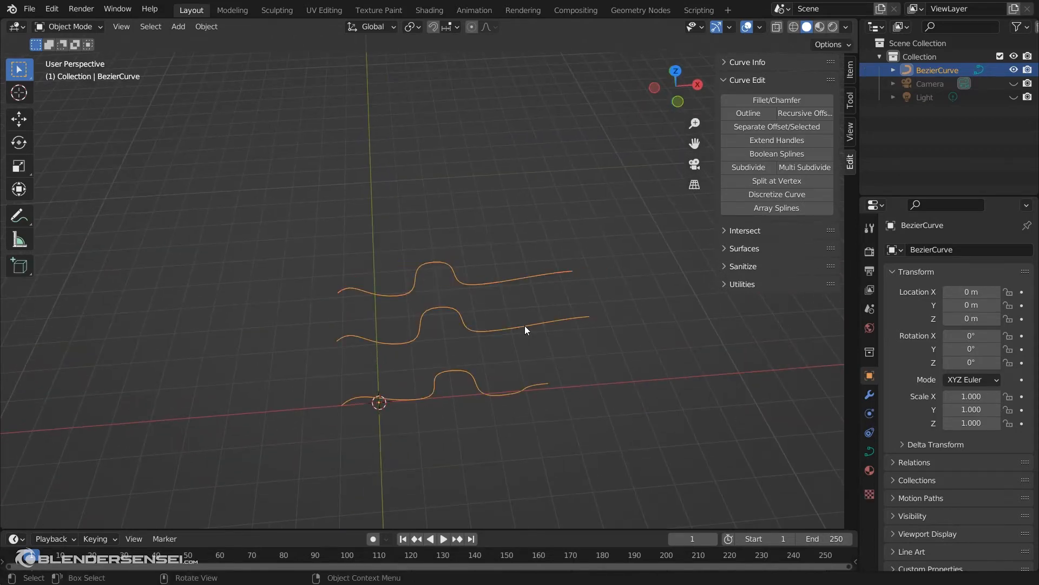
key("x")
left_click(500, 287)
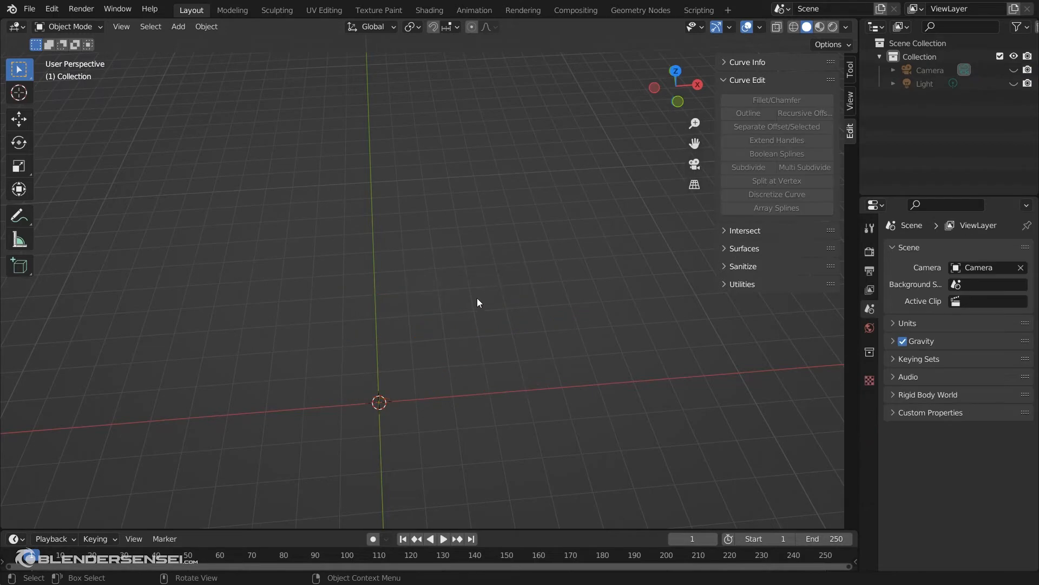
key("shift+a")
left_click(532, 309)
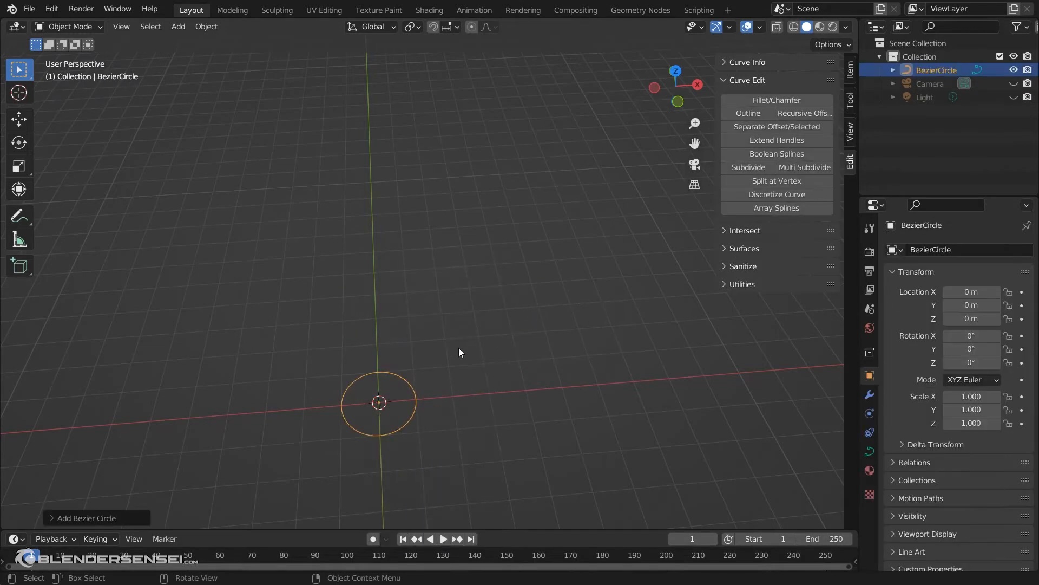
middle_click_drag(453, 371, 489, 339)
scroll(489, 339, "up", 2)
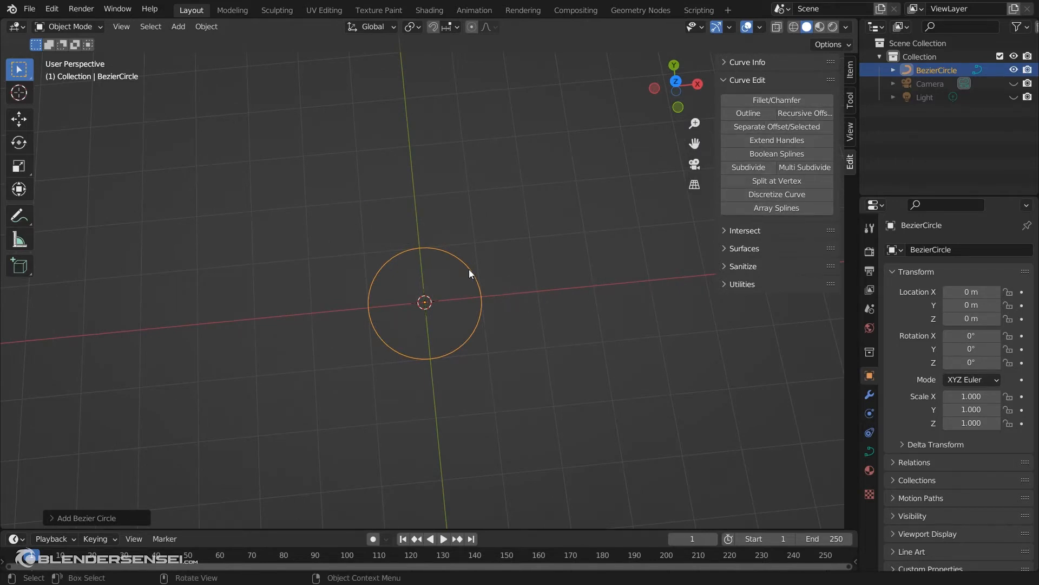
Set the handle type of all the circle's control points to Vector in Edit Mode.
key("Tab")
middle_click_drag(485, 270, 519, 291)
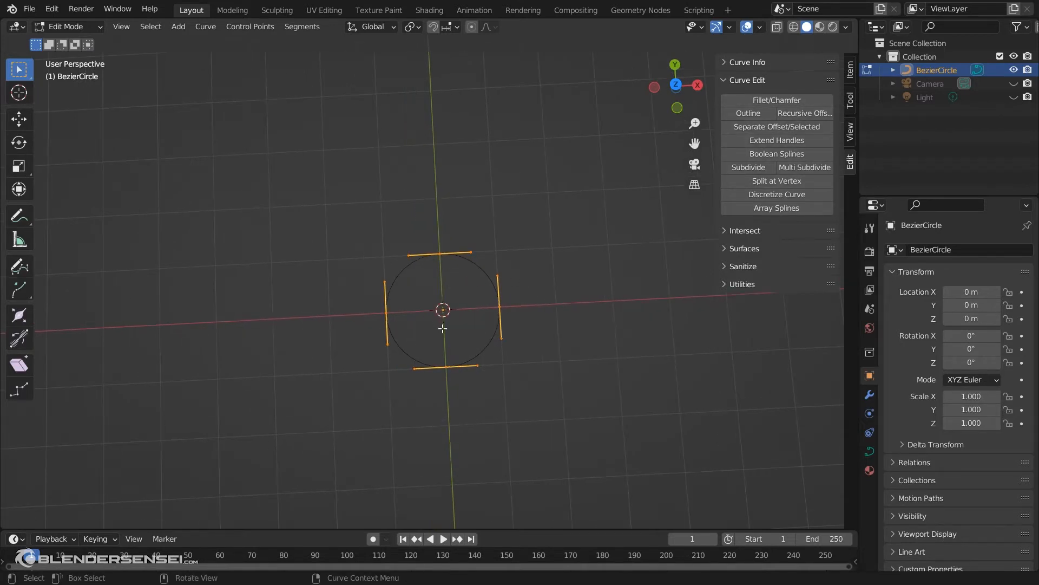
right_click(518, 284)
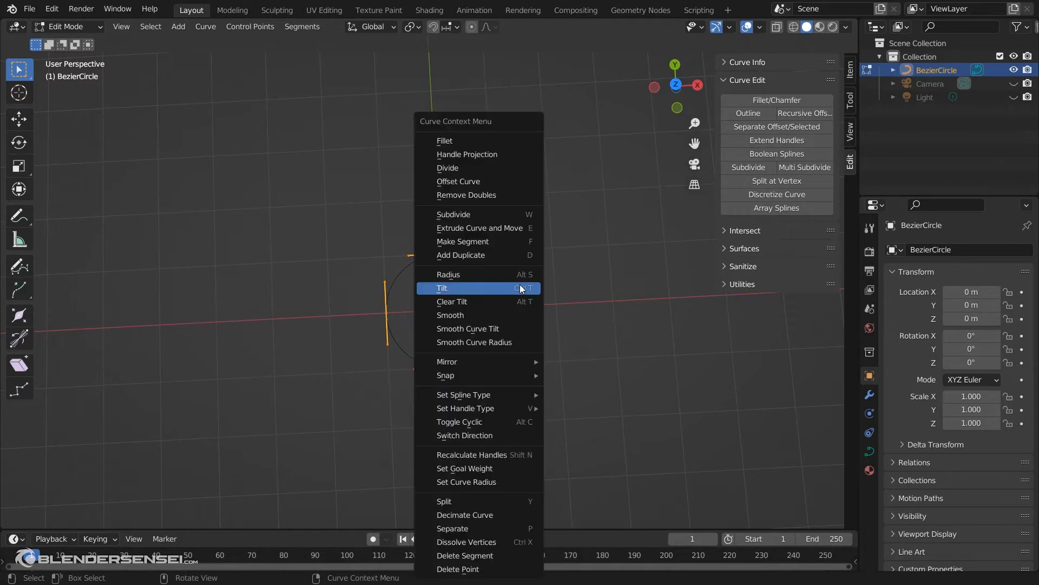
mouse_move(500, 414)
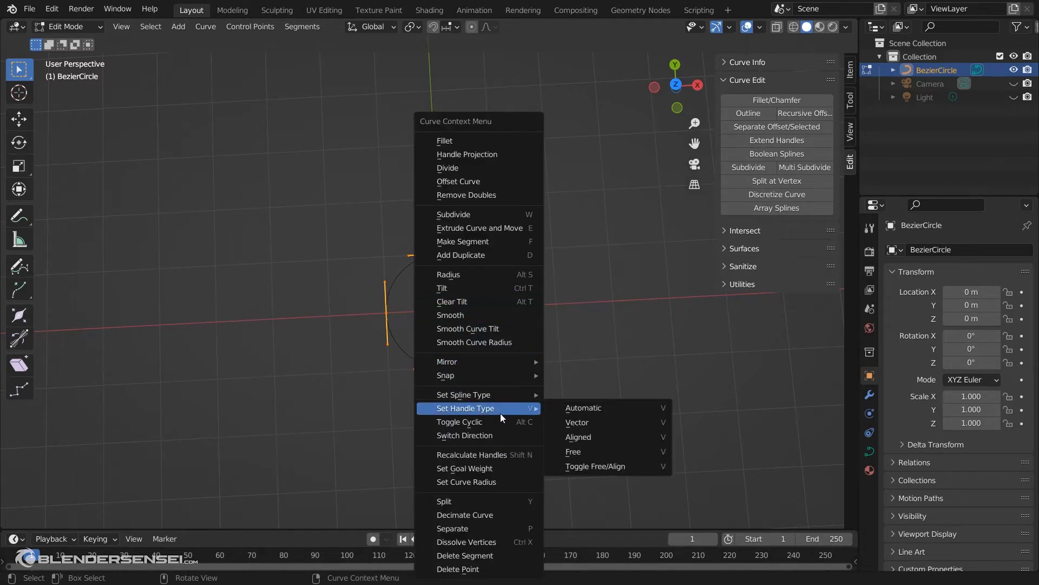
left_click(586, 424)
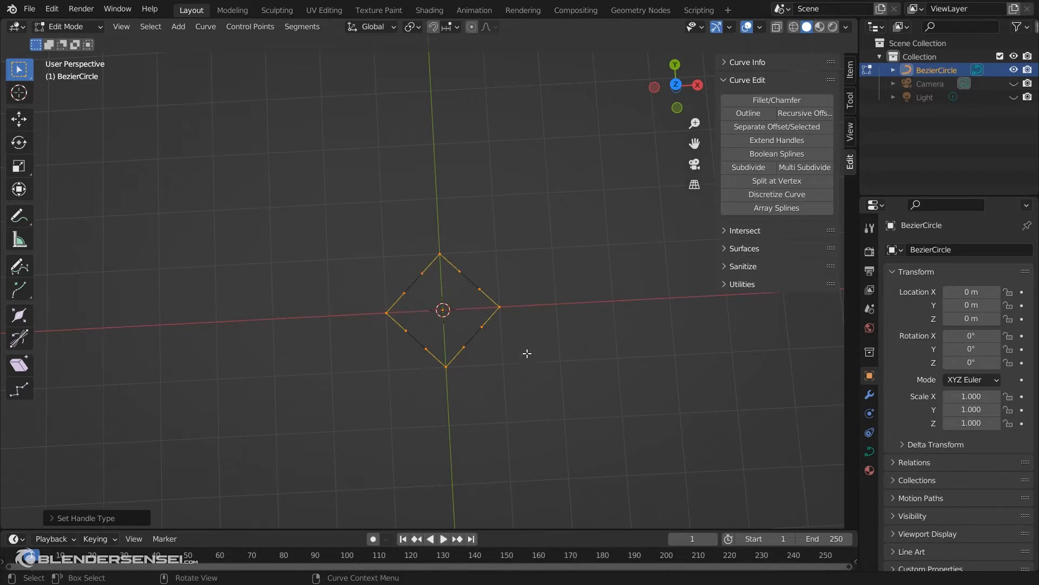
Rotate the diamond-shaped curve until its sides run parallel to the X and Y axes as a square.
key("r")
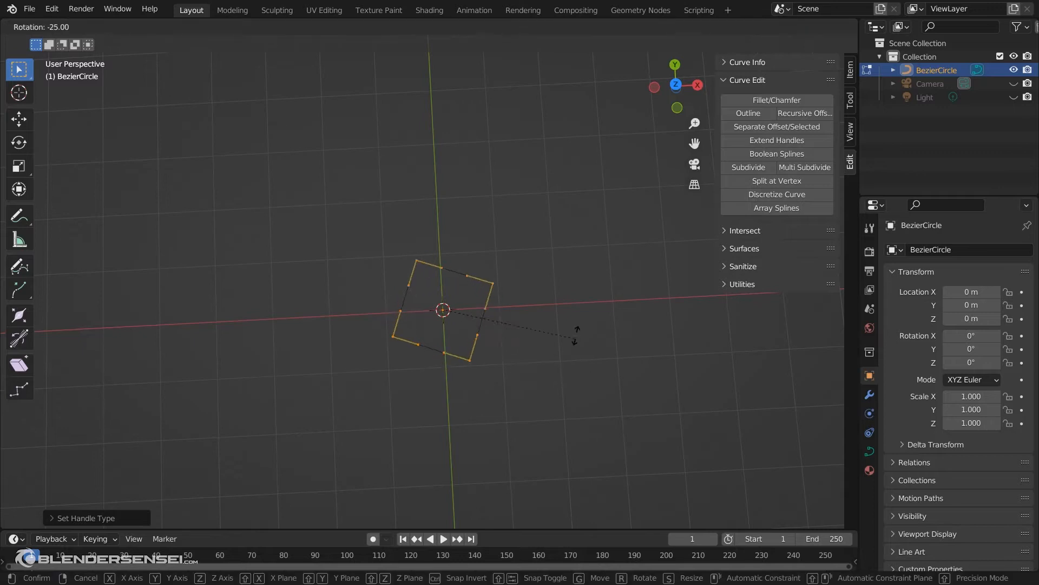
left_click(583, 282)
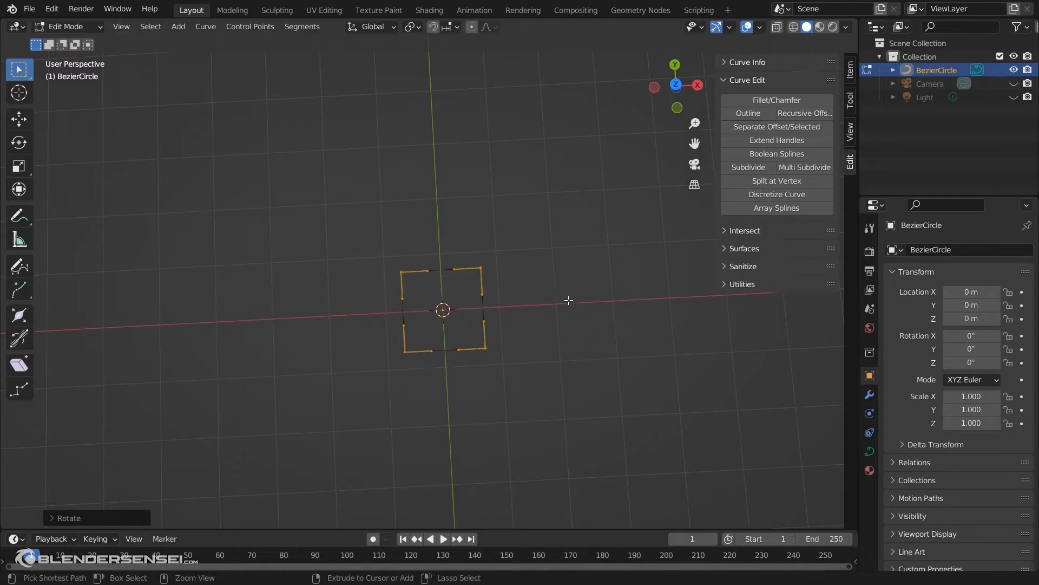
middle_click_drag(569, 299, 387, 288)
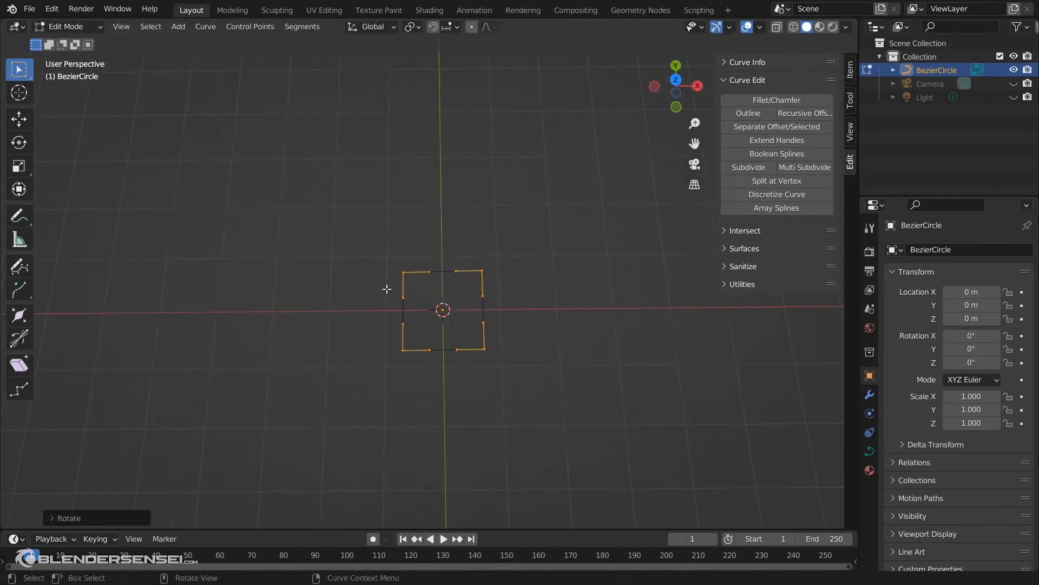
Set the curve handle display in the viewport overlays to None.
left_click(761, 27)
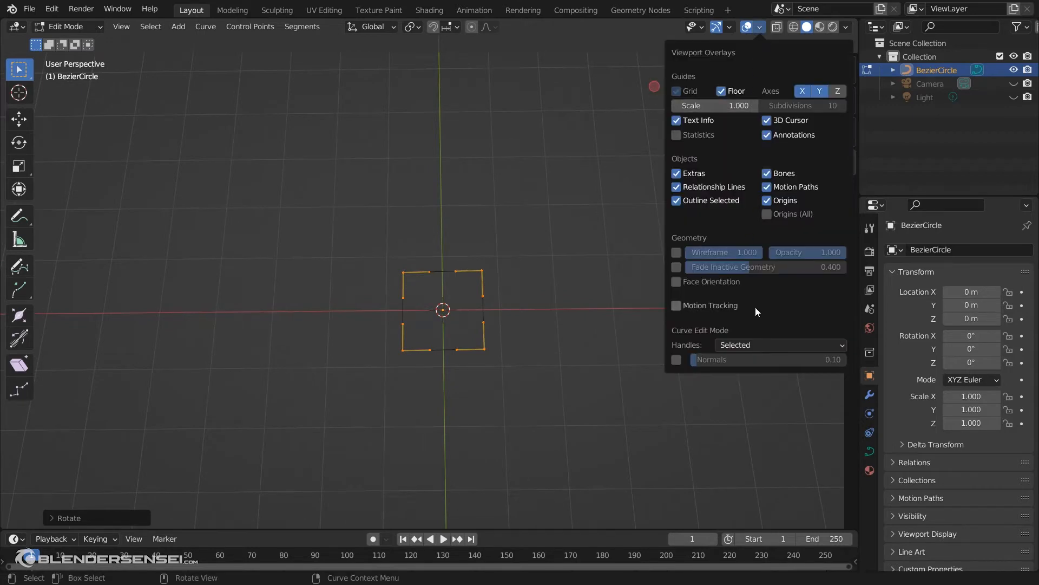
left_click(770, 343)
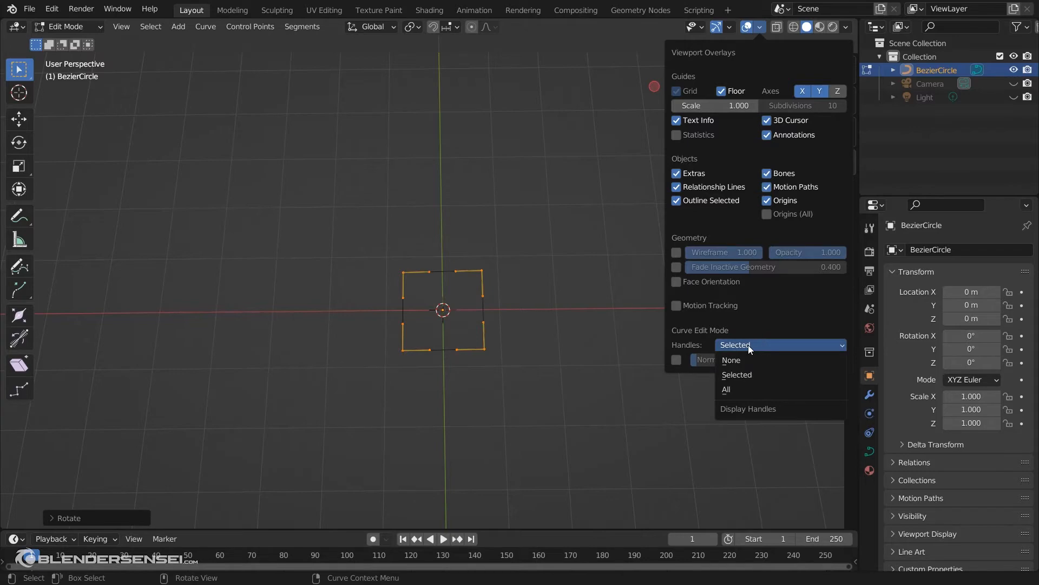
left_click(747, 359)
Switch to the top orthographic view and apply Fillet/Chamfer to the square's upper-right corner point.
scroll(490, 323, "up", 4)
middle_click_drag(489, 323, 490, 337)
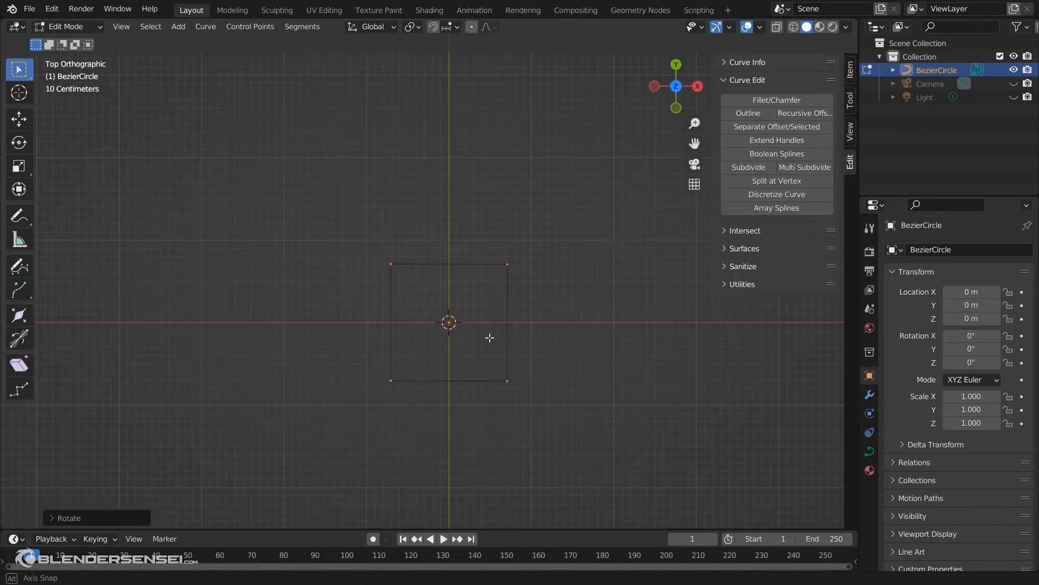
scroll(490, 337, "up", 3)
middle_click_drag(563, 315, 506, 311, "shift")
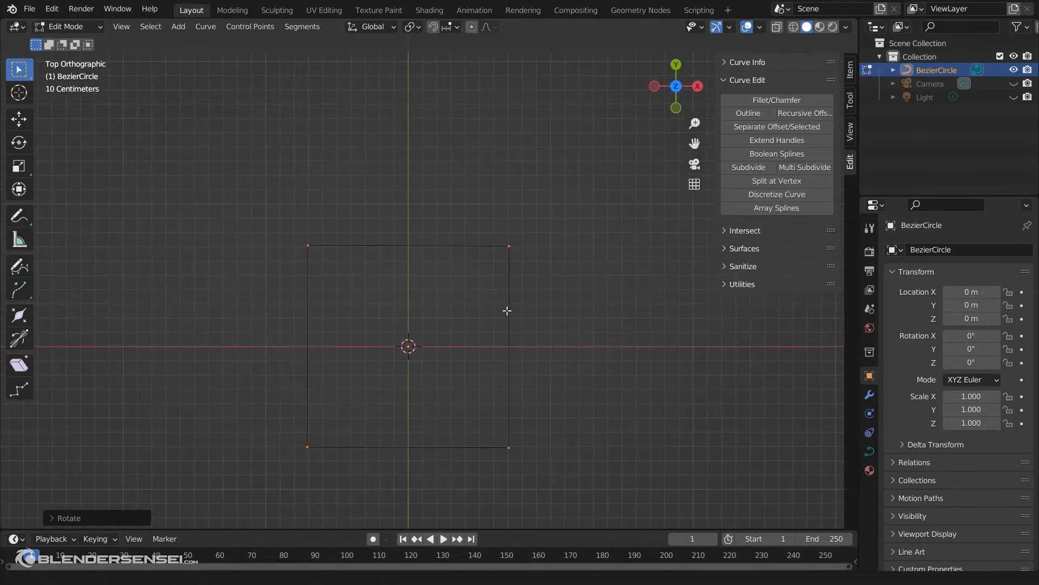
left_click(507, 245)
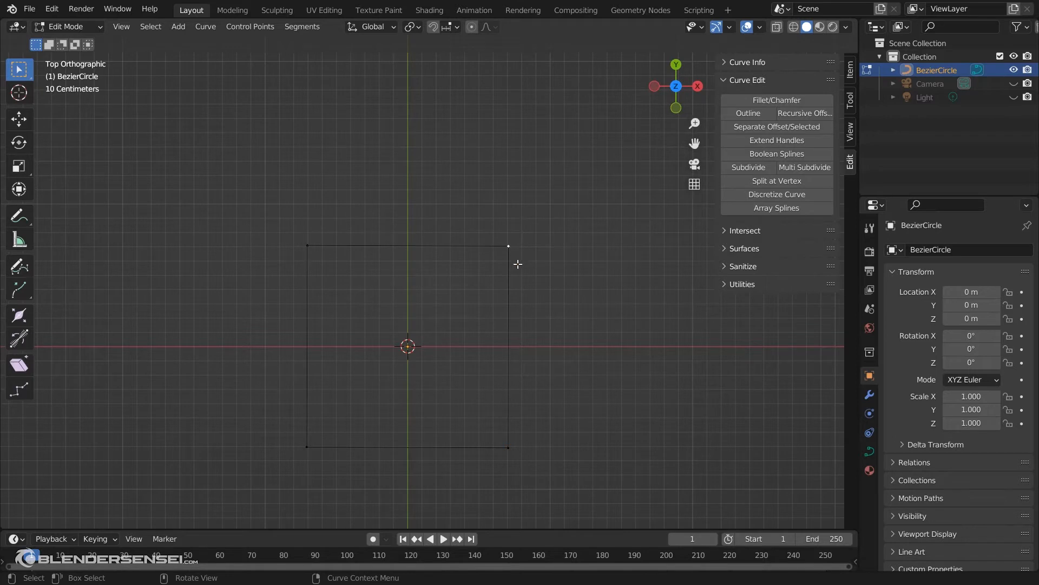
left_click(788, 100)
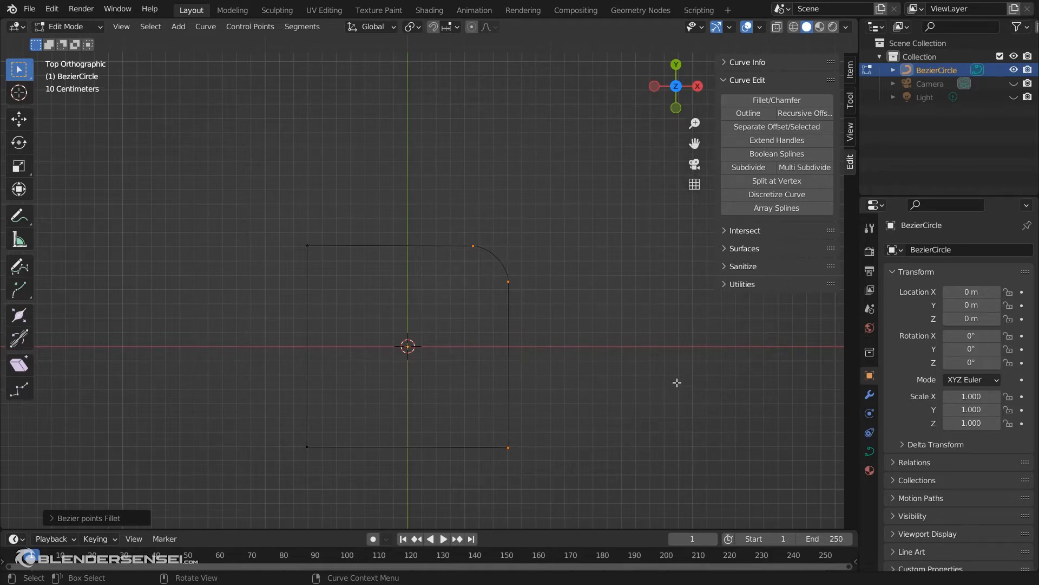
Open the fillet's operation settings, set the radius to 0.15 m and change the corner type to Chamfer.
left_click(53, 518)
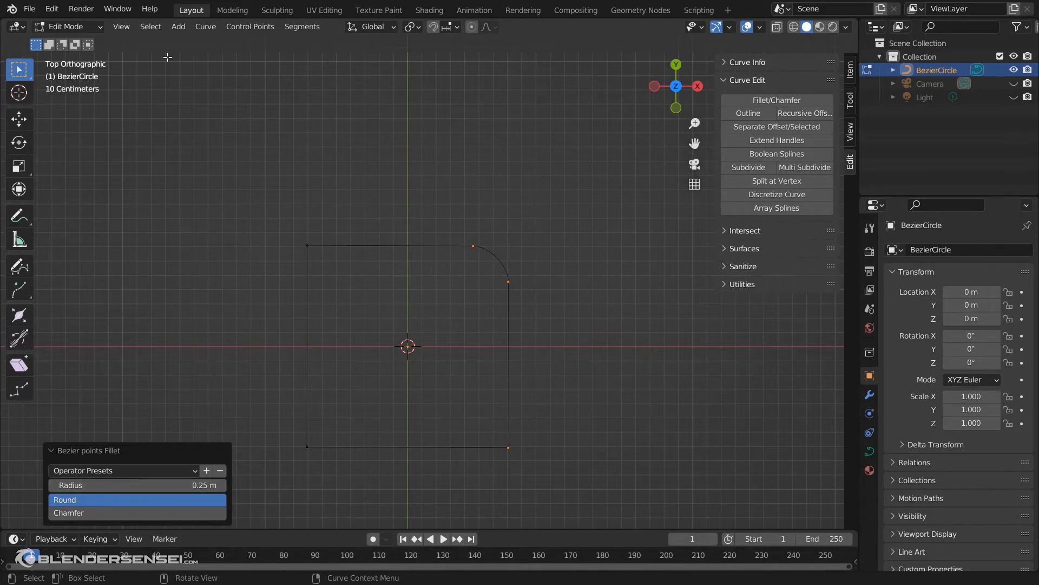
left_click(128, 27)
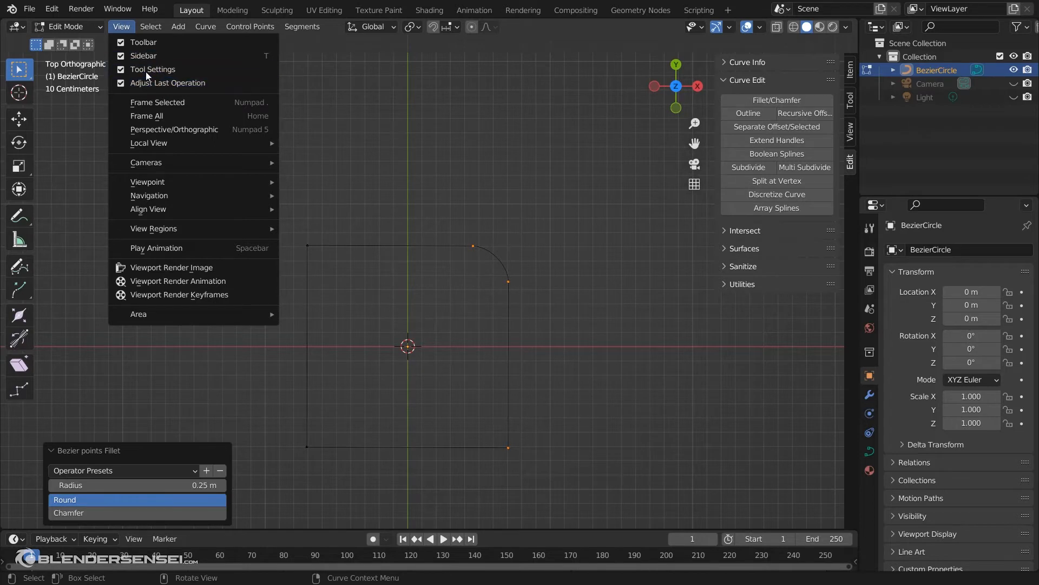
left_click_drag(142, 485, 130, 485)
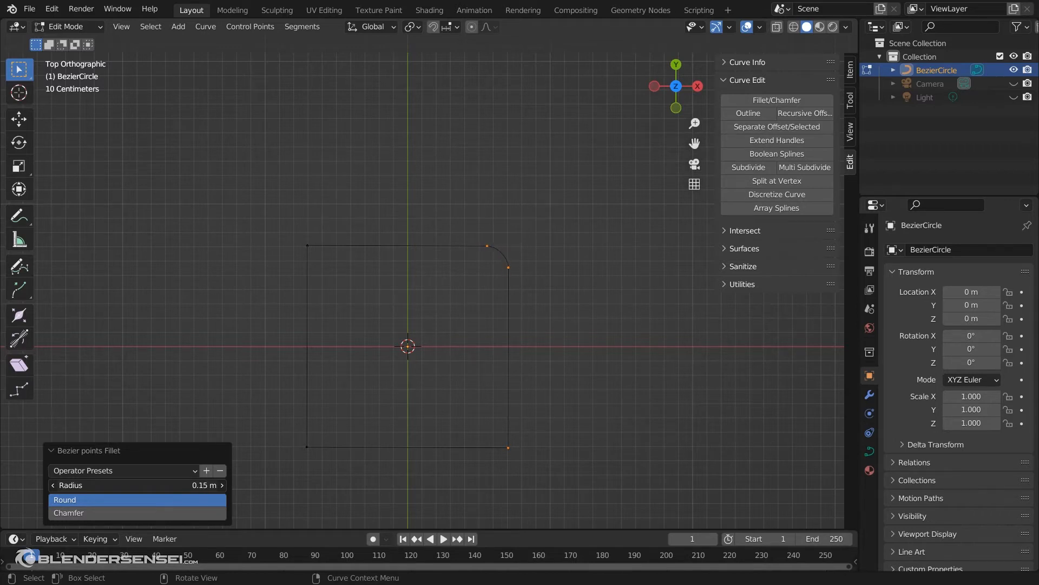
left_click(145, 510)
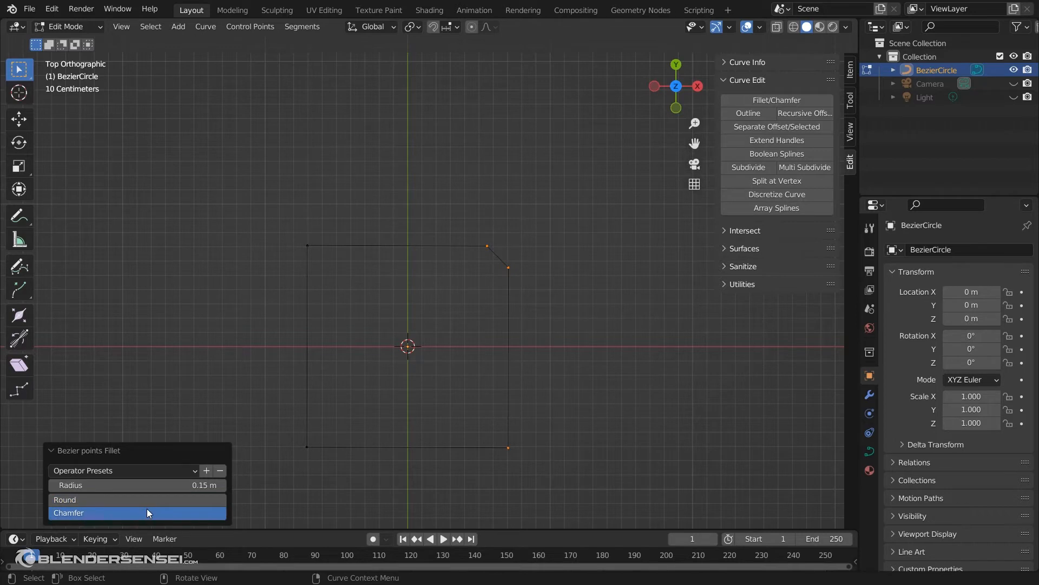
Set the radius of the corner chamfer to 0.2 m.
left_click(187, 485)
type("0.81")
key("Return")
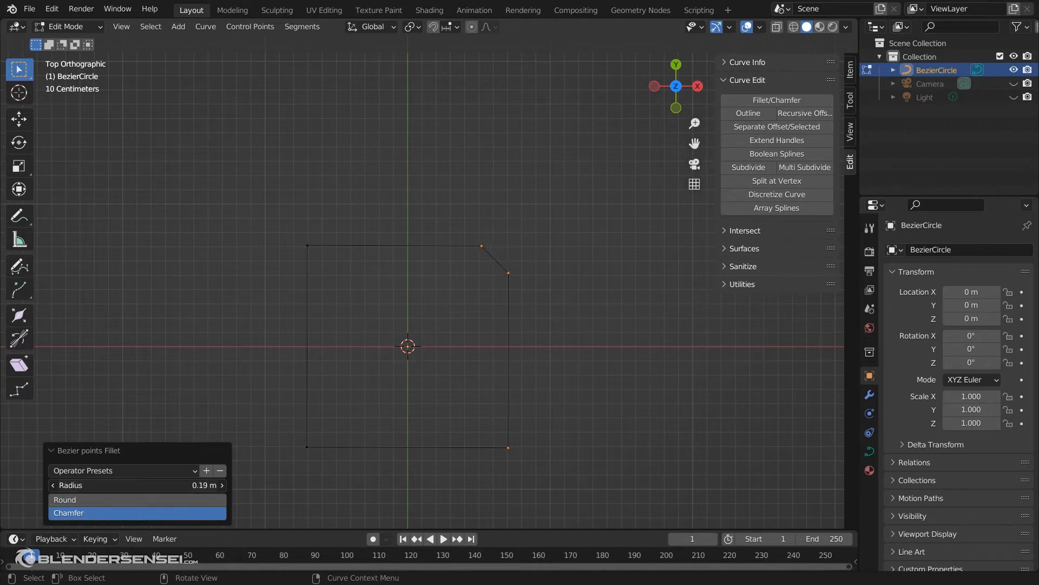
left_click_drag(216, 485, 181, 485)
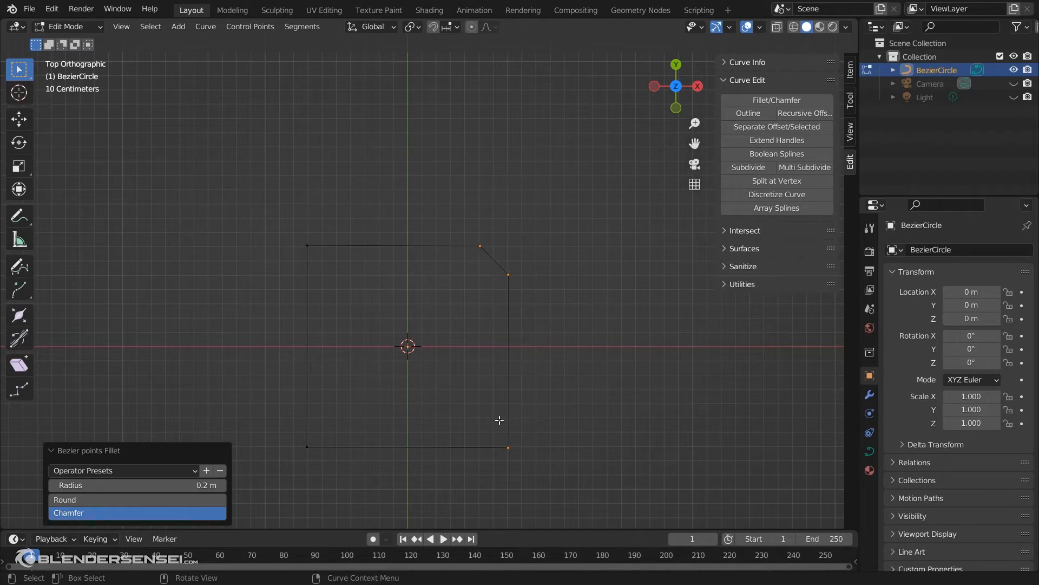
Select the square's two lower corner points and chamfer both with a 0.2 m radius.
left_click(509, 446)
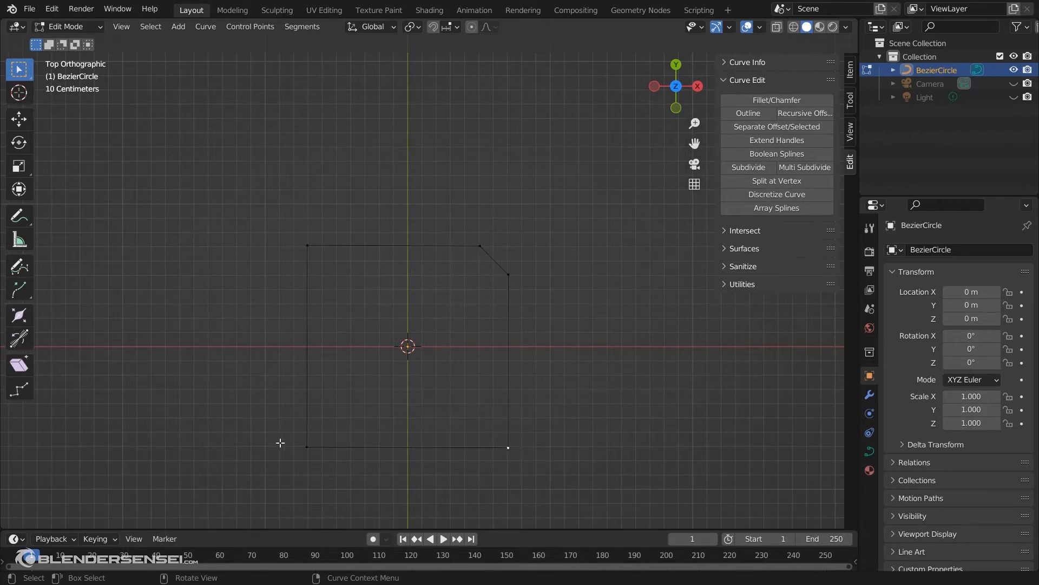
left_click(308, 447, "shift")
left_click(775, 100)
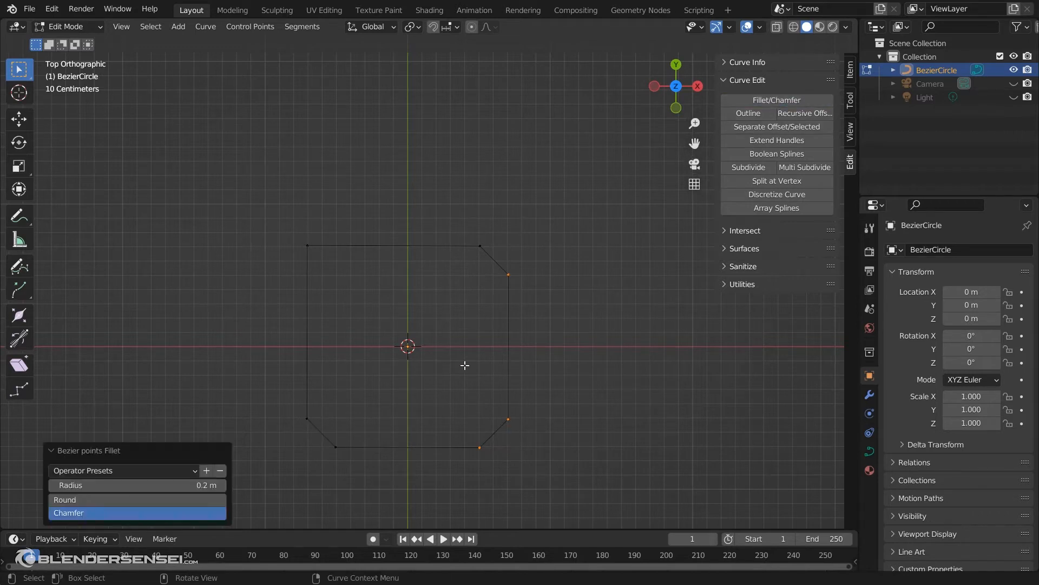
left_click(158, 472)
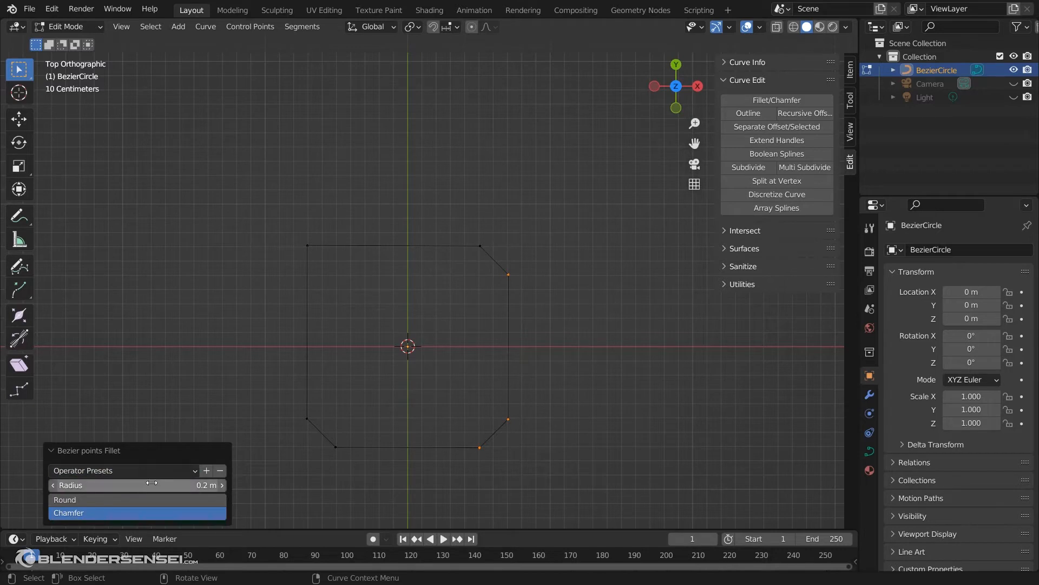
Change the fillet on the square's two lower corners to Round and reduce its radius below 0.2 m.
left_click(138, 502)
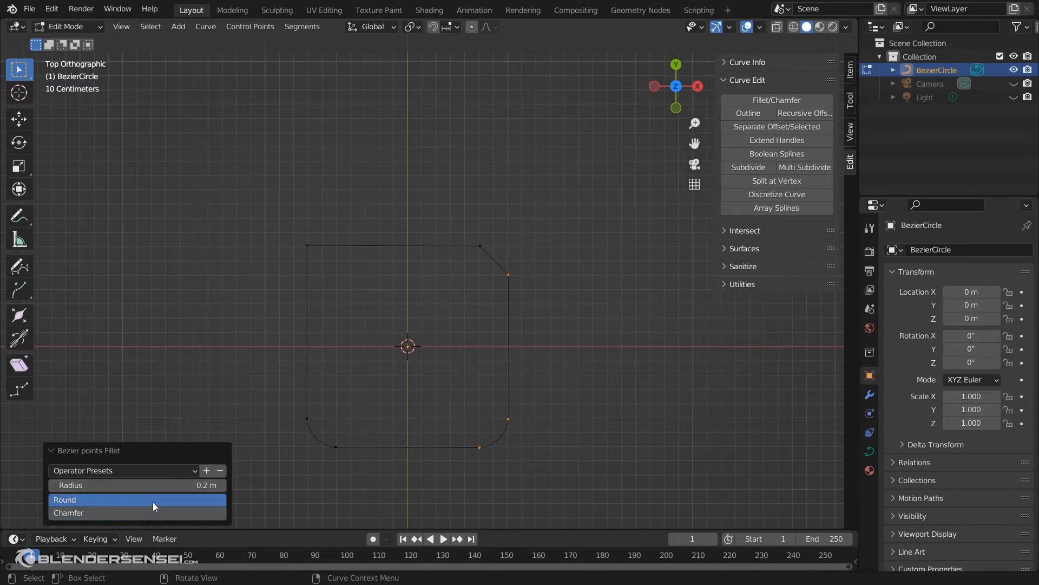
mouse_move(140, 485)
left_mouse_down()
mouse_move(163, 485)
mouse_move(138, 485)
left_mouse_up()
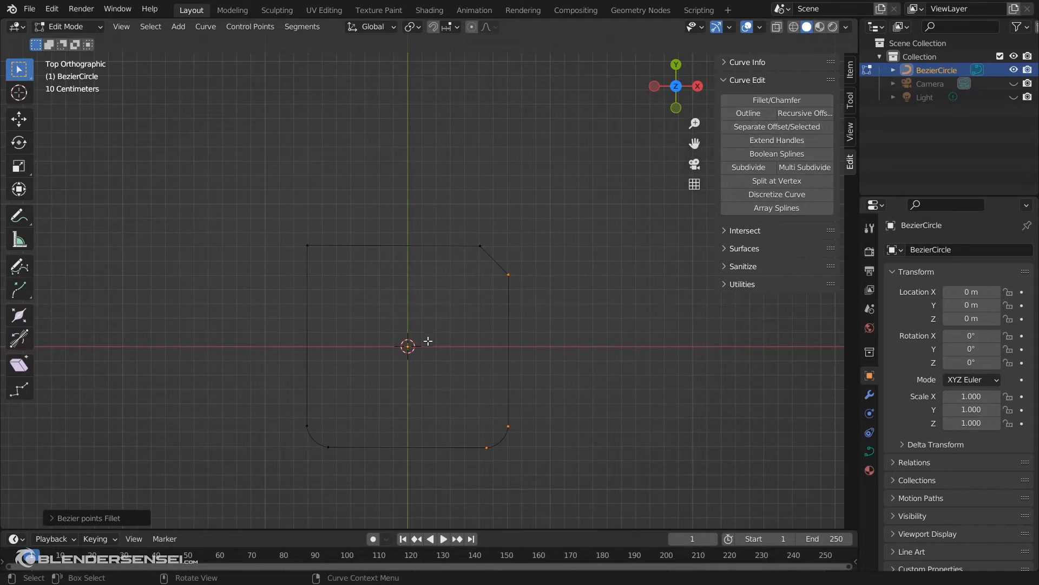
Create an outline around the square curve with an amount of 0.16.
left_click(762, 112)
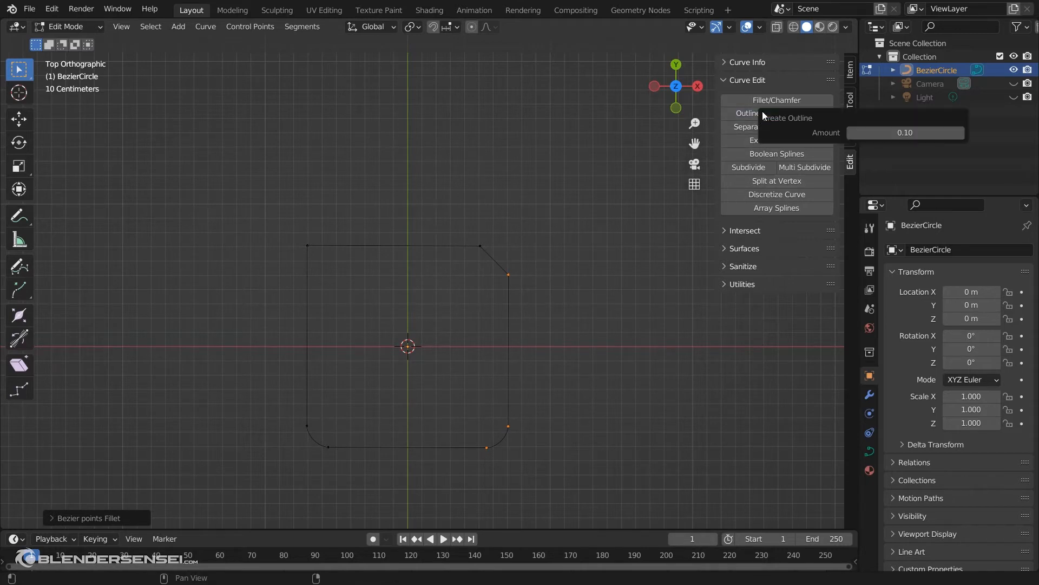
mouse_move(899, 132)
left_mouse_down()
mouse_move(923, 133)
mouse_move(899, 133)
mouse_move(910, 133)
left_mouse_up()
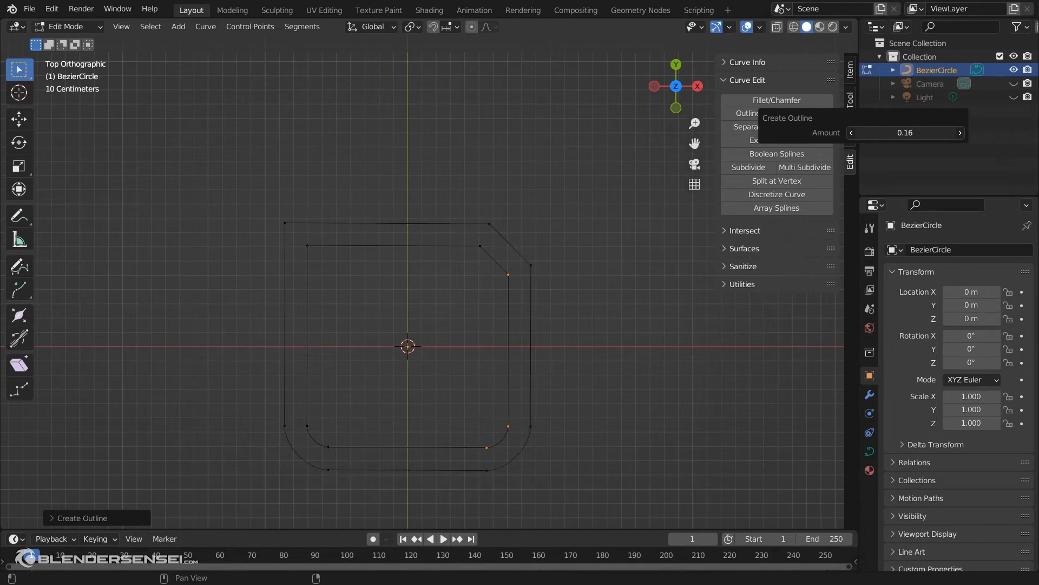
Make the outlined curve 2D and set its fill mode to Both.
middle_click_drag(654, 340, 463, 404)
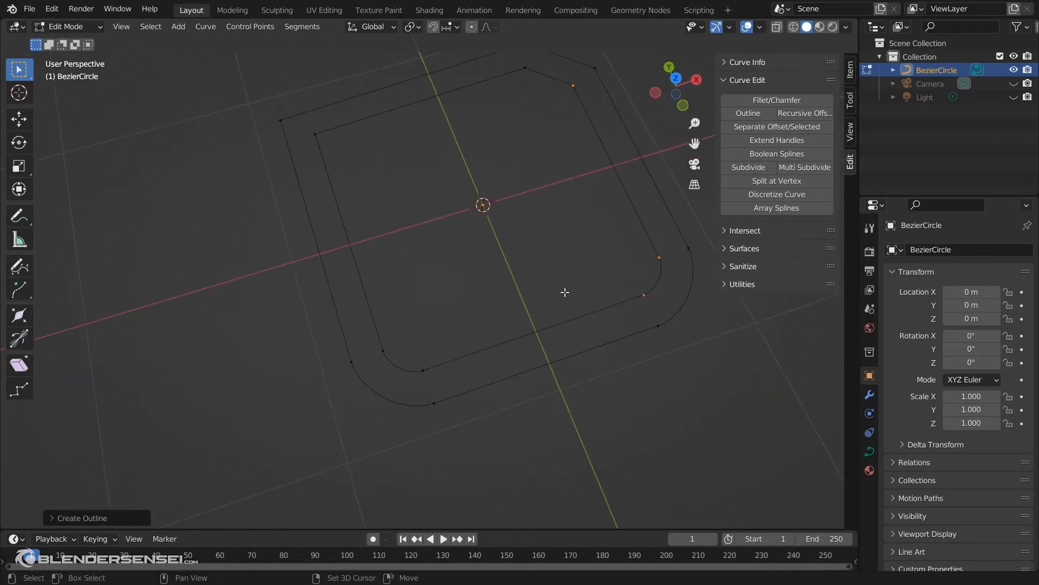
middle_click_drag(623, 257, 556, 307, "shift")
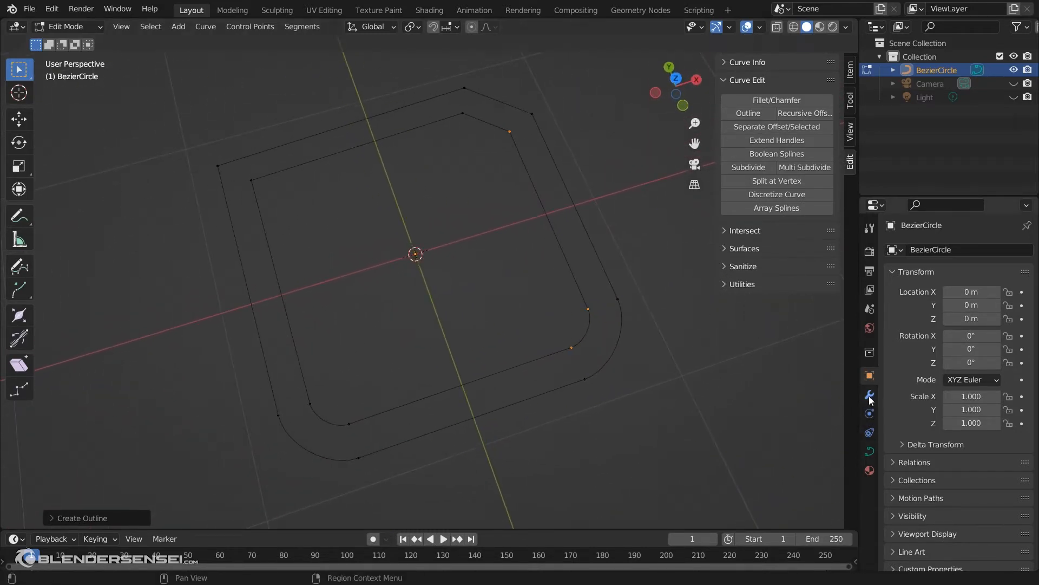
left_click(871, 450)
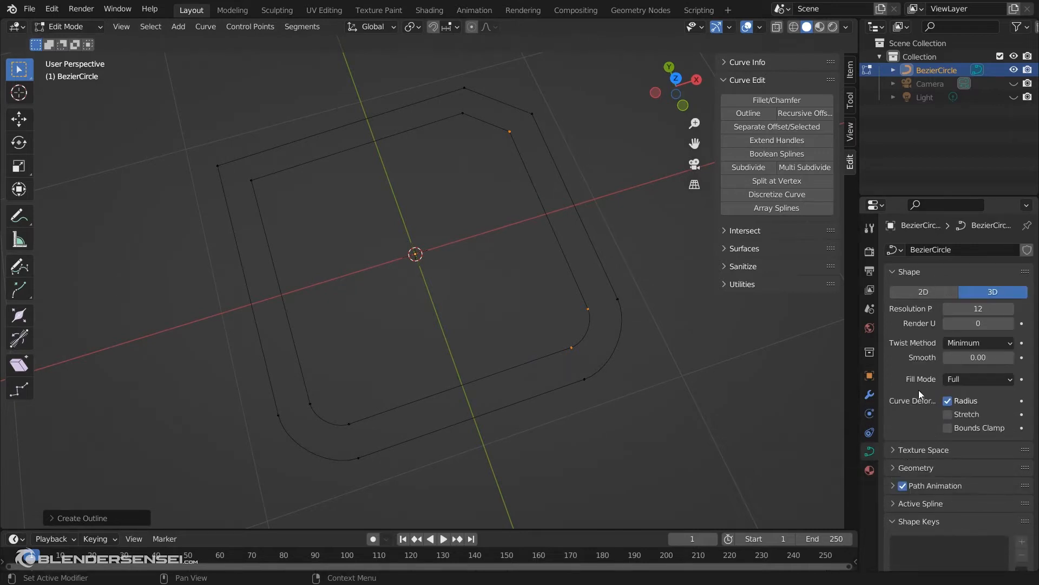
left_click(928, 291)
left_click(962, 379)
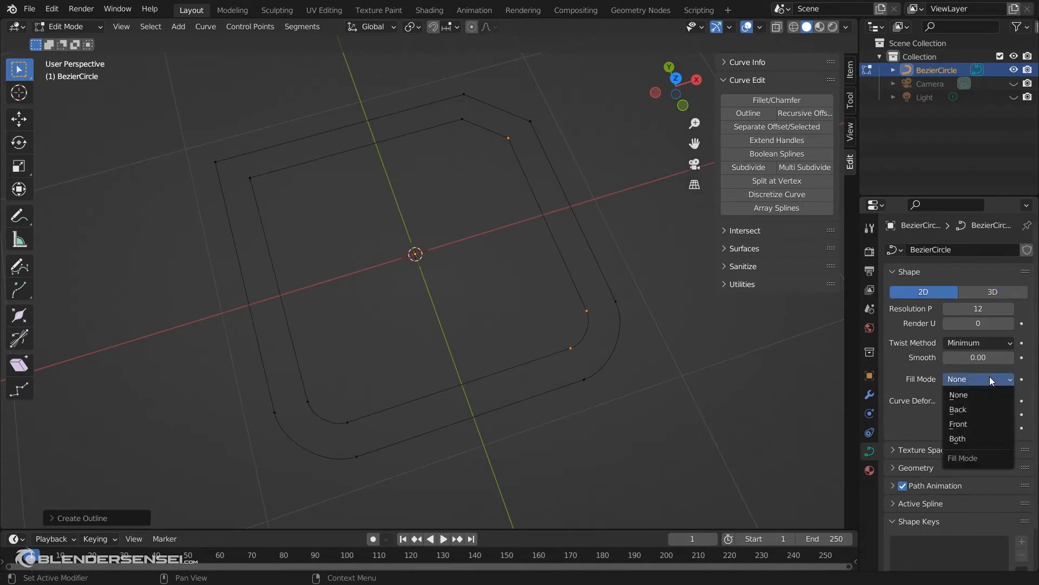
left_click(973, 439)
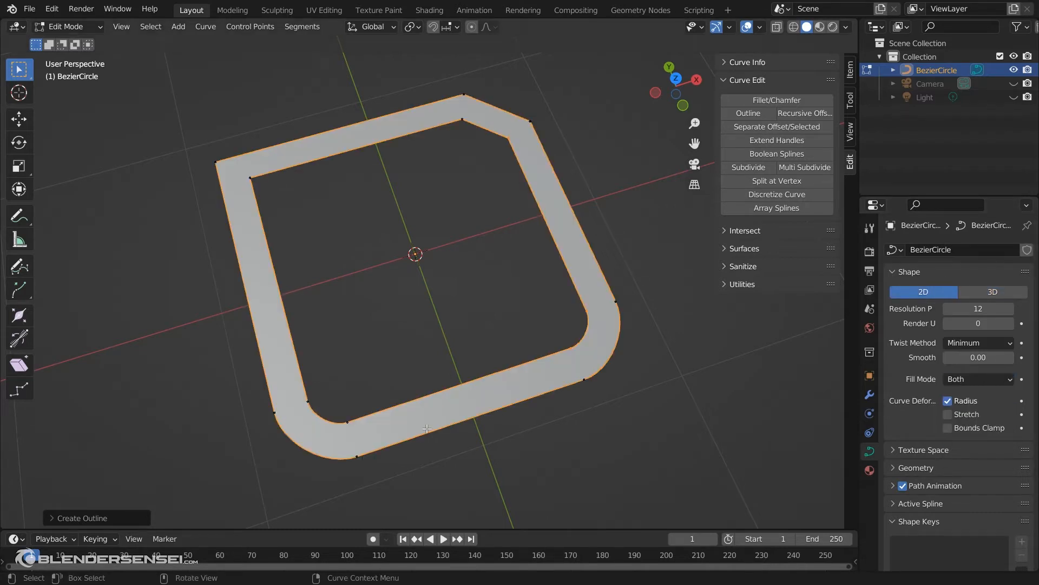
Try to move a point on the outer outline's rounded corner while the curve is 2D.
middle_click_drag(450, 352, 460, 204)
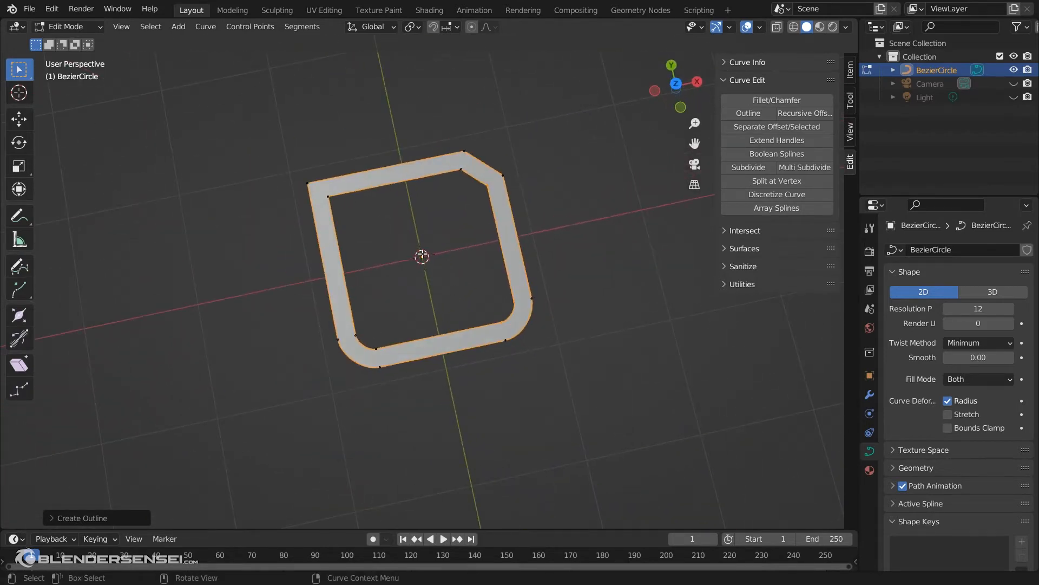
middle_click_drag(422, 257, 456, 295)
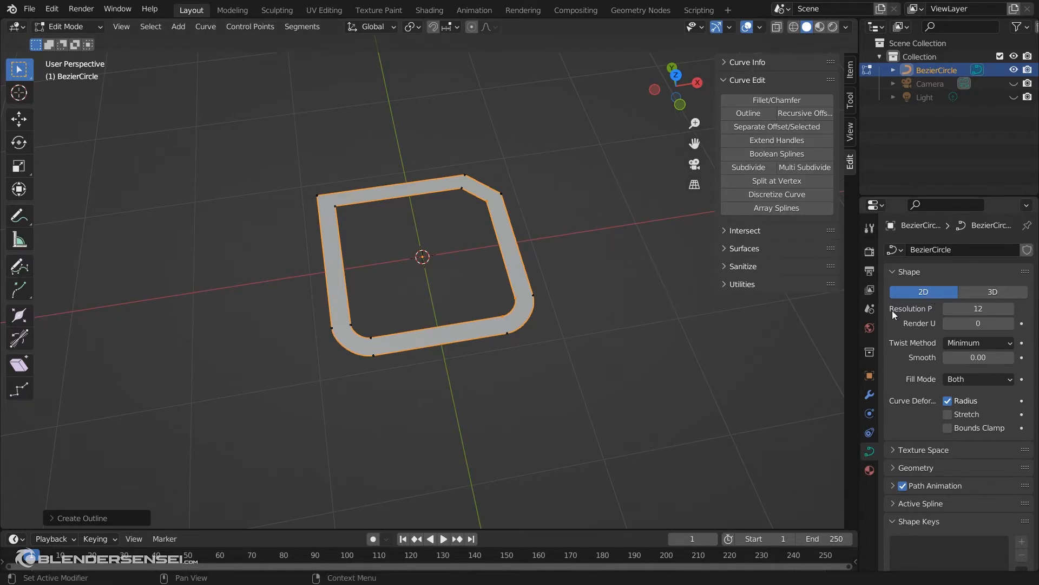
left_click(535, 295)
middle_click_drag(535, 296, 557, 318)
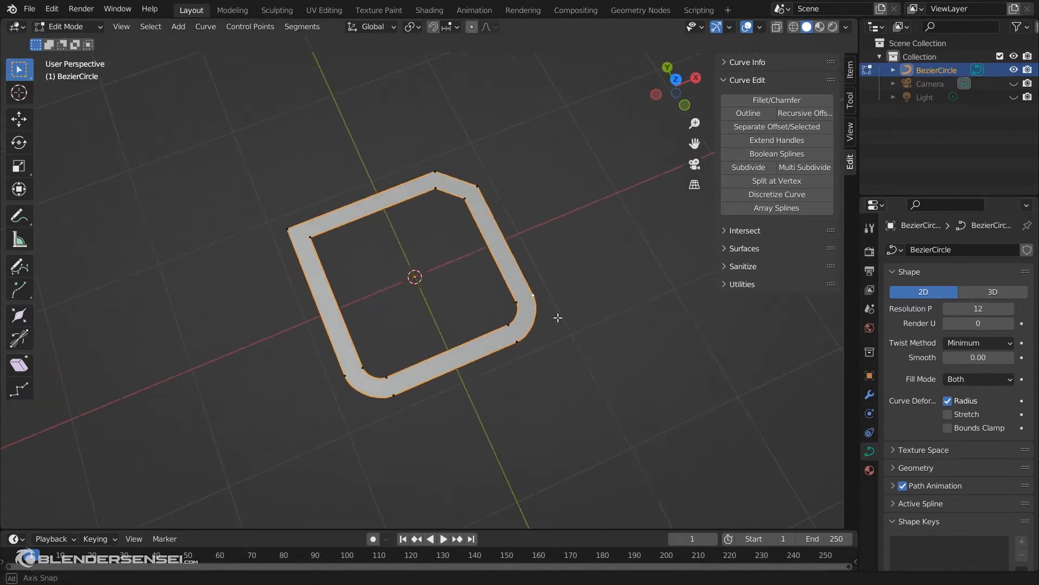
key("g")
left_click(579, 303)
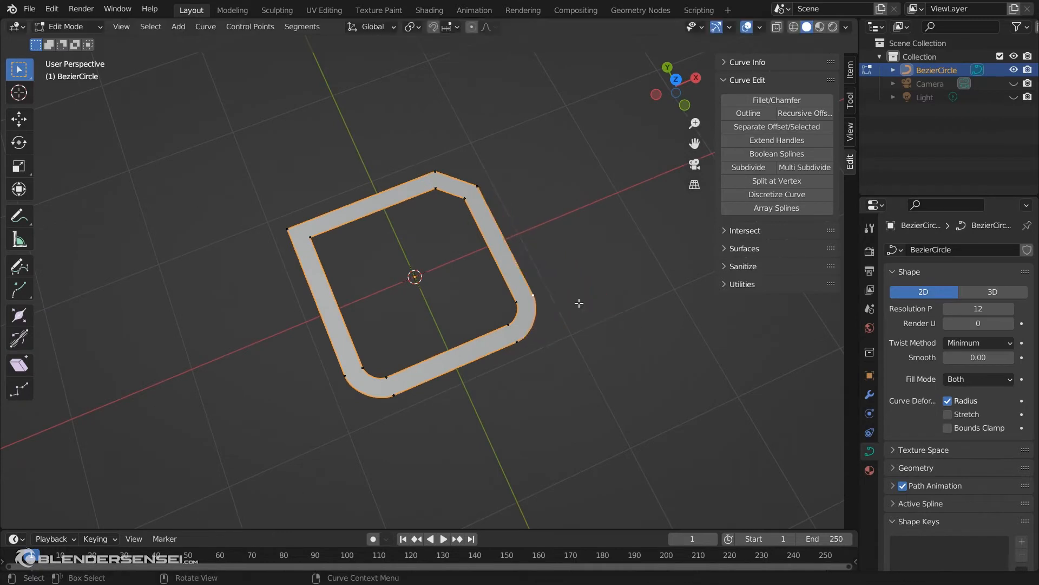
Try to move the inner outline's chamfer point on the 2D curve, working from a low viewing angle.
middle_click_drag(558, 316, 408, 297)
key("g")
left_click(552, 260)
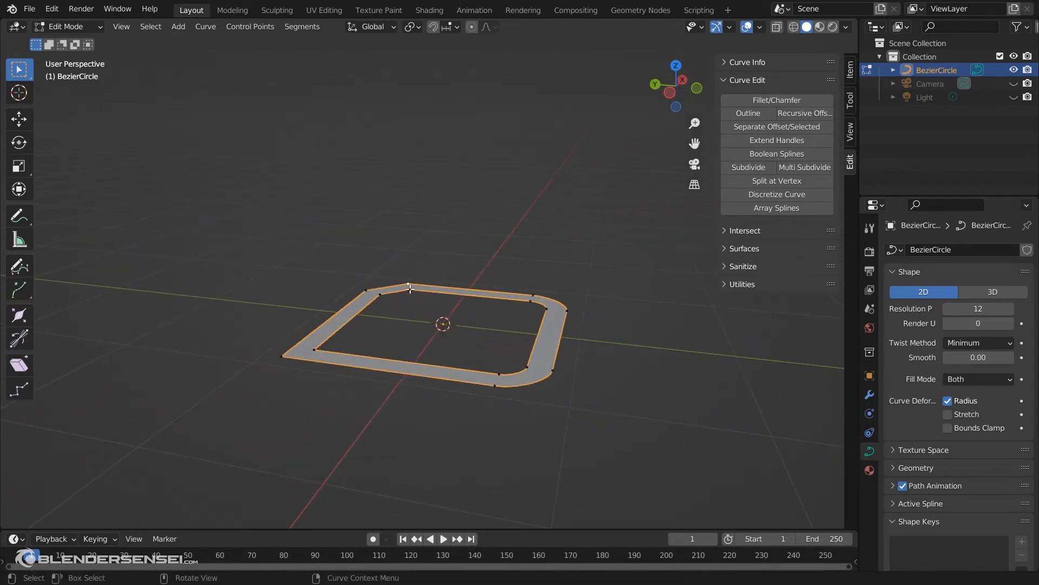
key("g")
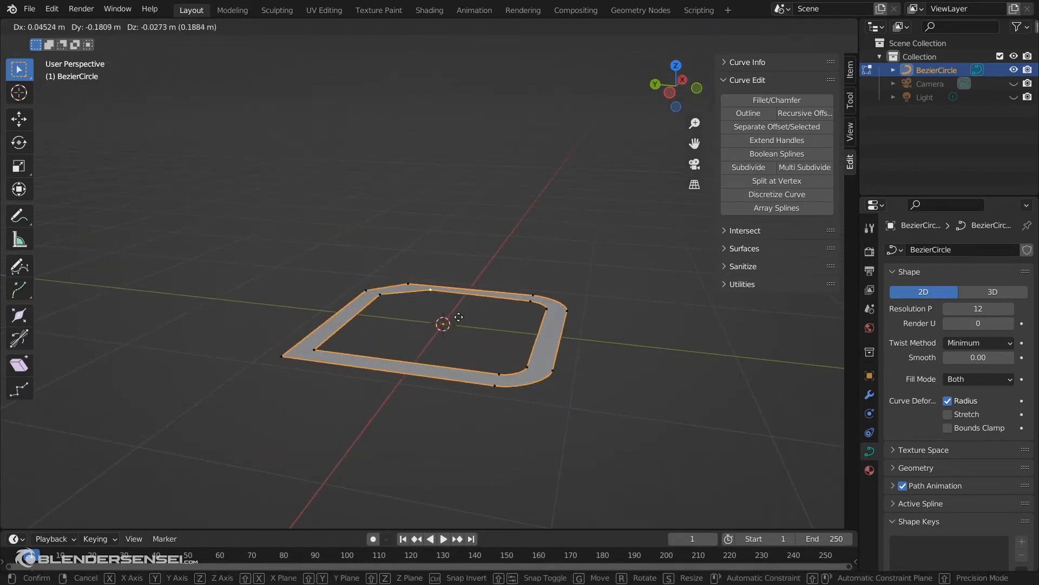
left_click(411, 319)
middle_click_drag(412, 320, 403, 349)
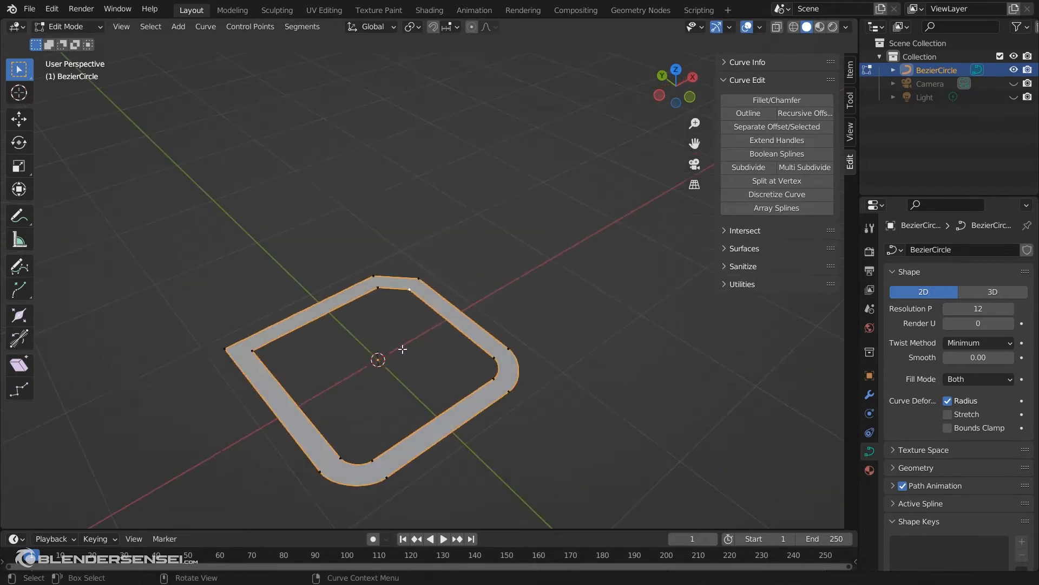
Switch the curve to 3D and try lifting the inner outline's chamfer point above the plane.
middle_click_drag(499, 318, 494, 314)
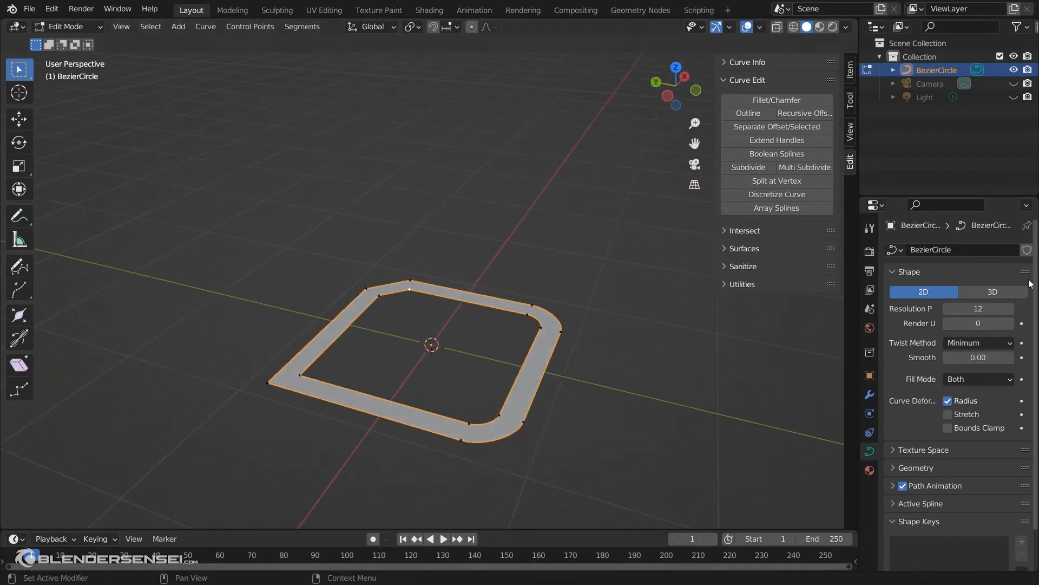
left_click(992, 291)
middle_click_drag(416, 292, 428, 325)
key("g")
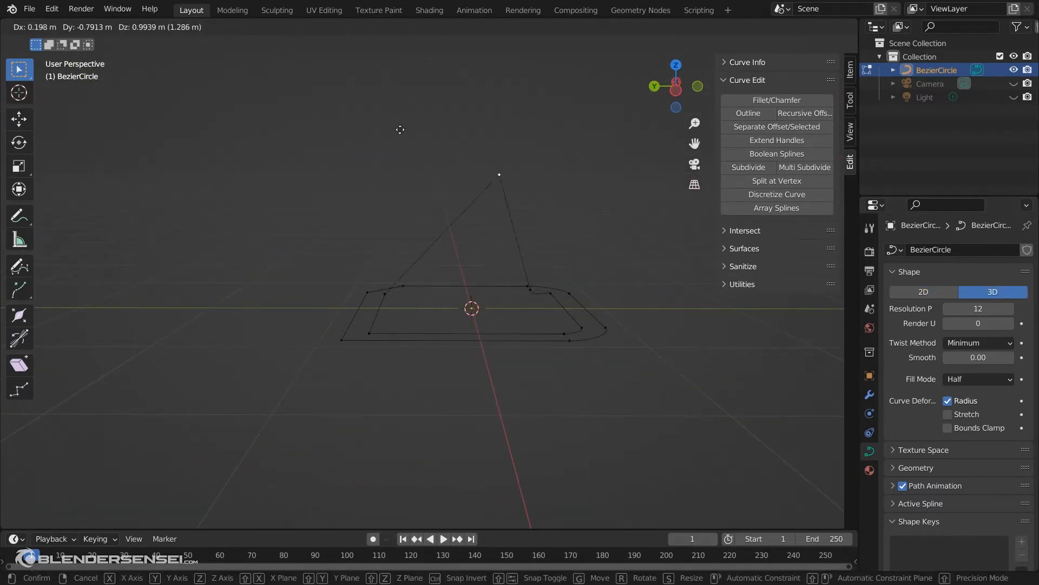
left_click(501, 230)
middle_click_drag(501, 229, 516, 269)
In the curve's geometry settings, set the bevel depth to 0.04 m and the extrusion to 0.1 m.
left_click(894, 271)
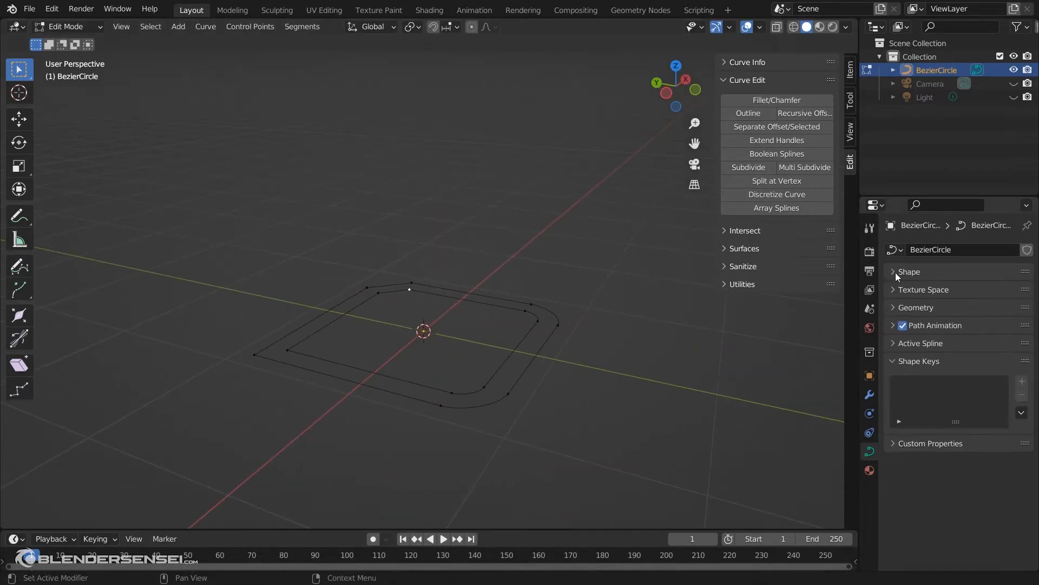
left_click(894, 308)
scroll(913, 363, "down", 2)
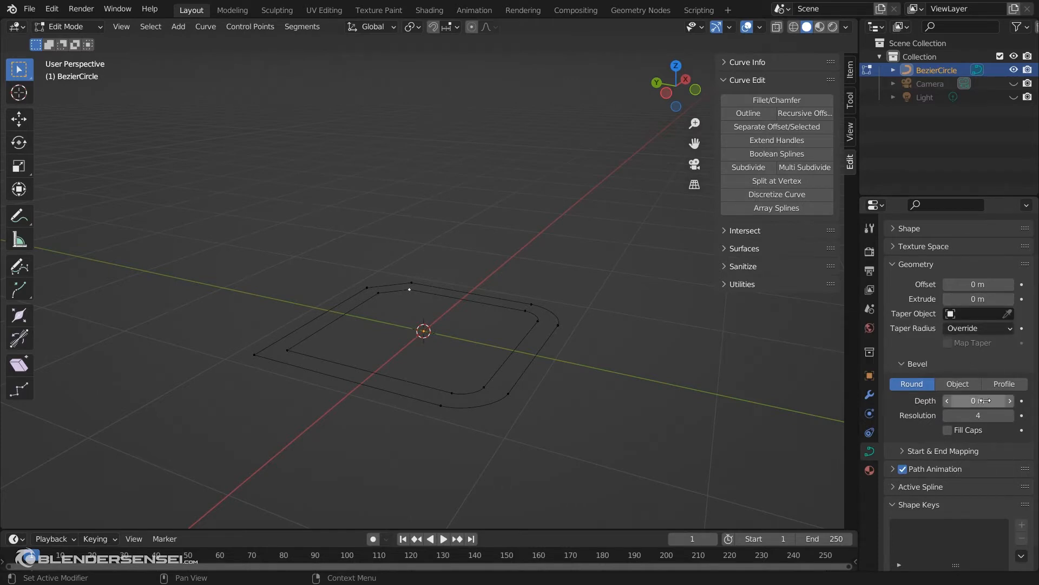
mouse_move(980, 401)
left_mouse_down()
mouse_move(1018, 401)
mouse_move(988, 400)
left_mouse_up()
mouse_move(977, 298)
left_mouse_down()
mouse_move(1007, 299)
mouse_move(993, 299)
left_mouse_up()
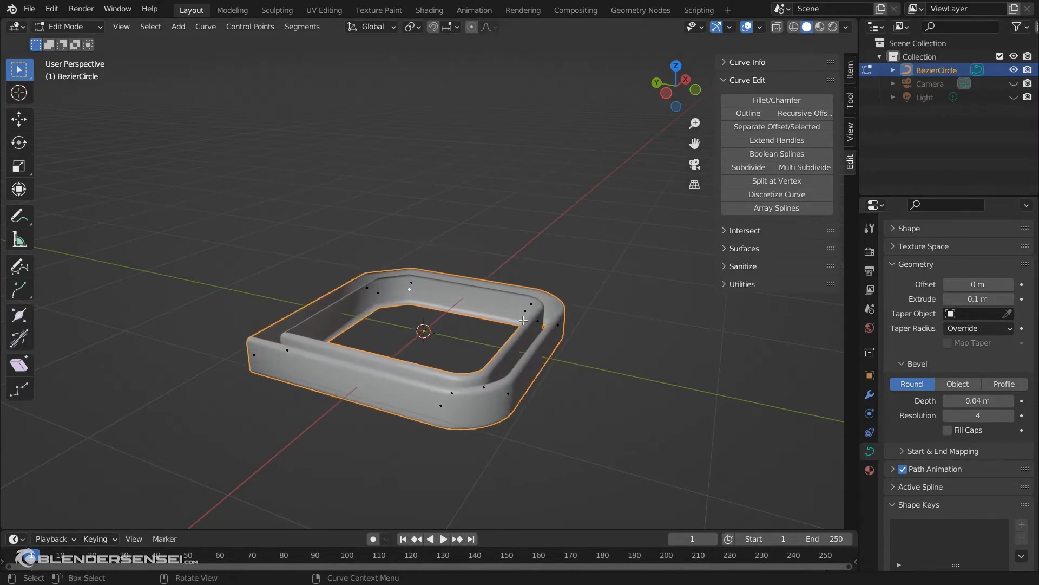
Reset the curve's bevel depth and extrusion to 0 m.
middle_click_drag(523, 321, 682, 374)
double_click(969, 401)
type("0")
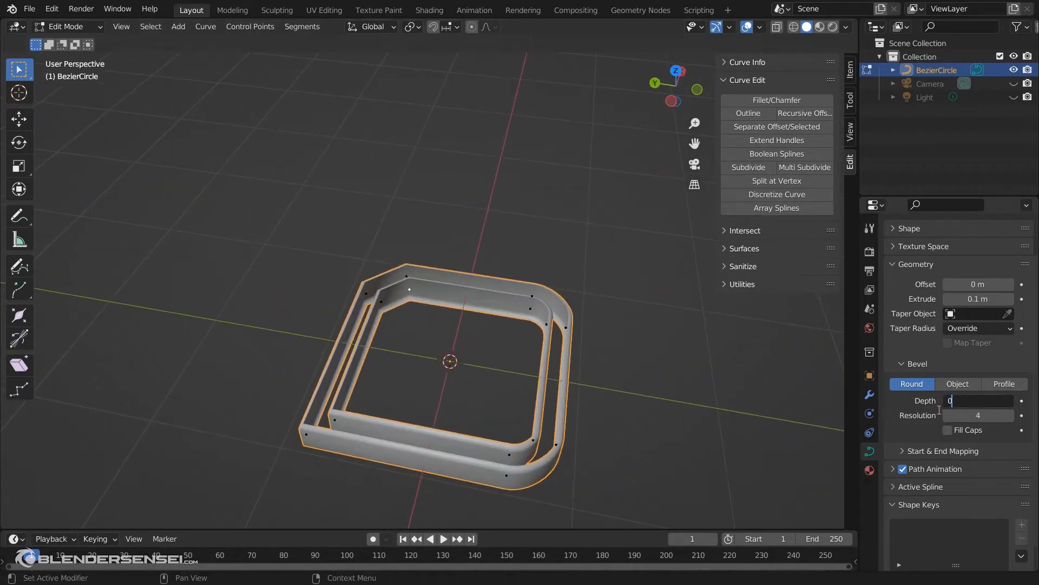
key("Return")
double_click(982, 300)
type("0")
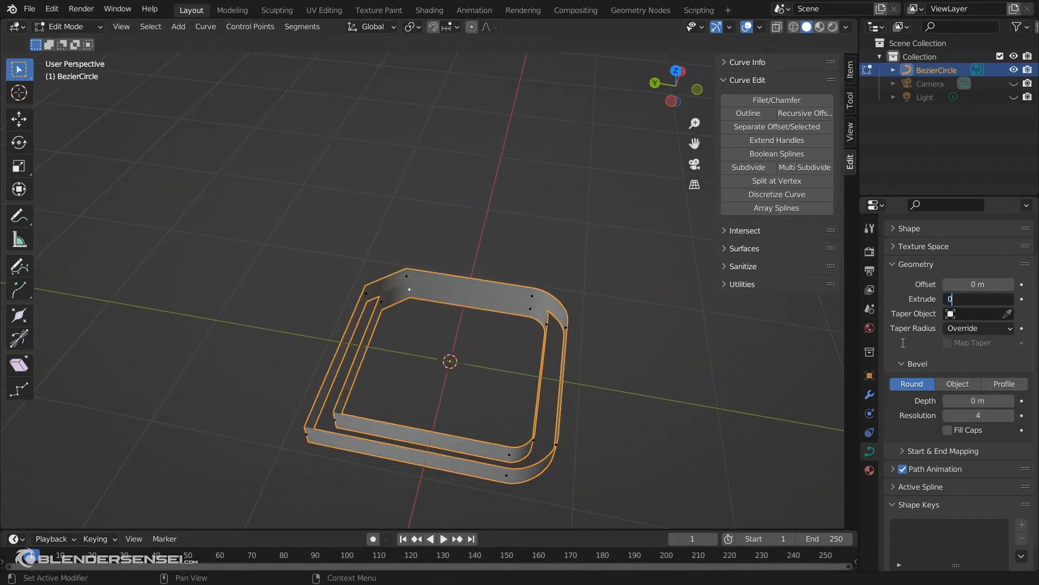
key("Return")
Collapse the geometry settings, return the curve to a filled 2D shape, and collapse the shape settings.
left_click(897, 265)
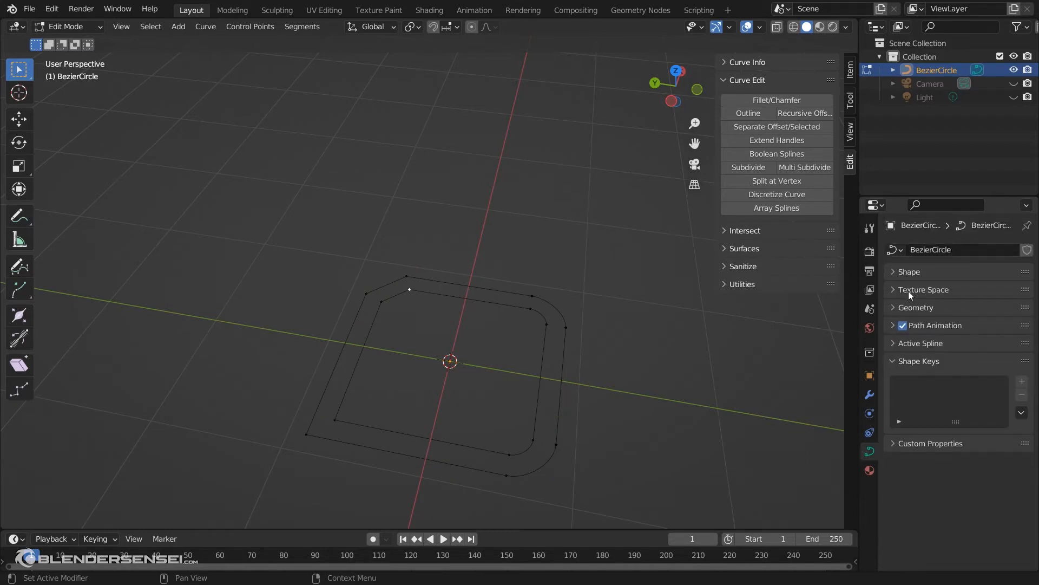
left_click(897, 271)
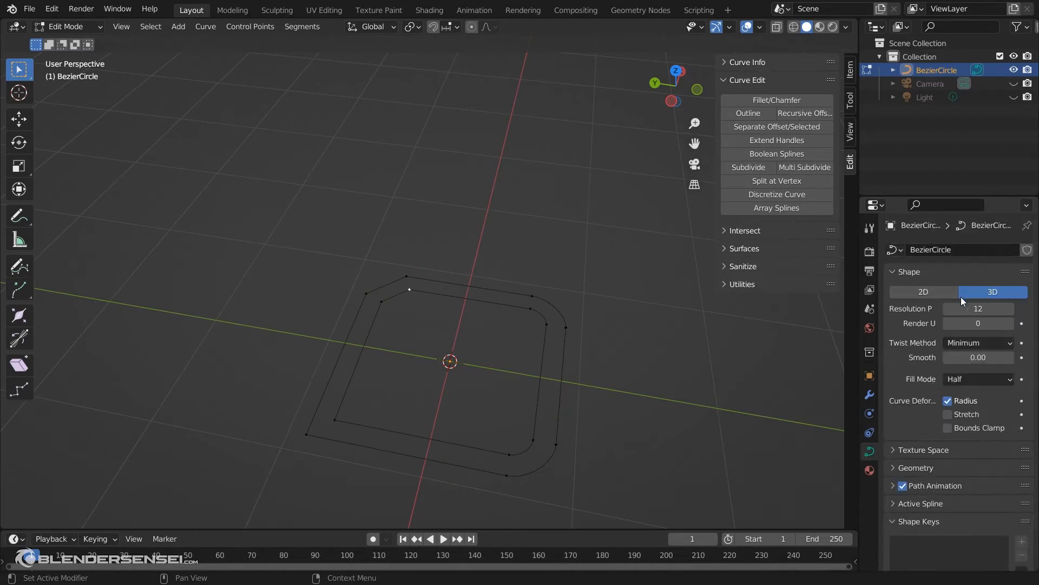
left_click(894, 272)
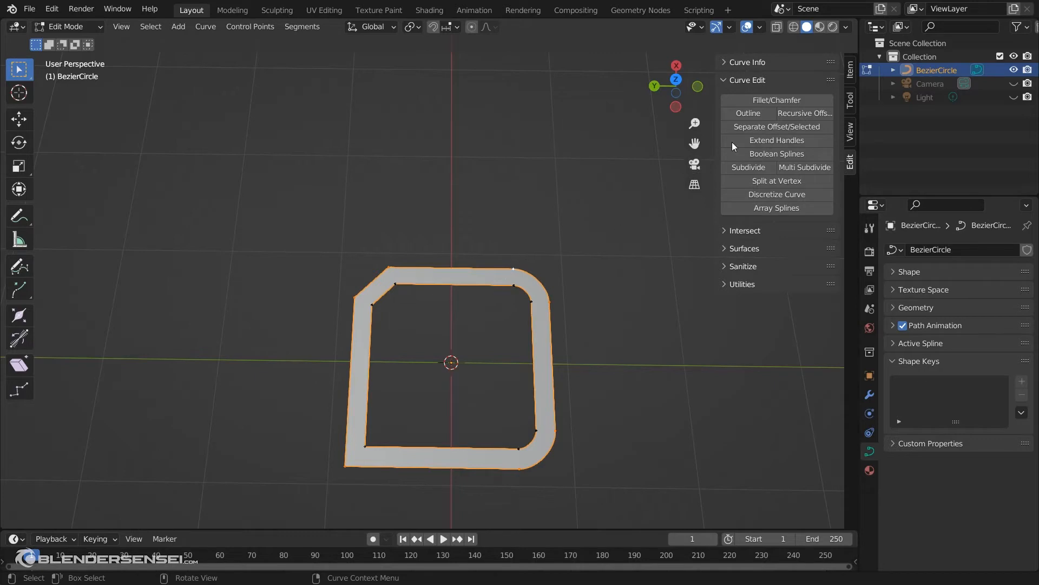
Apply Recursive Offset to the outlined curve and set the offset distance to 0.1 m.
left_click(794, 115)
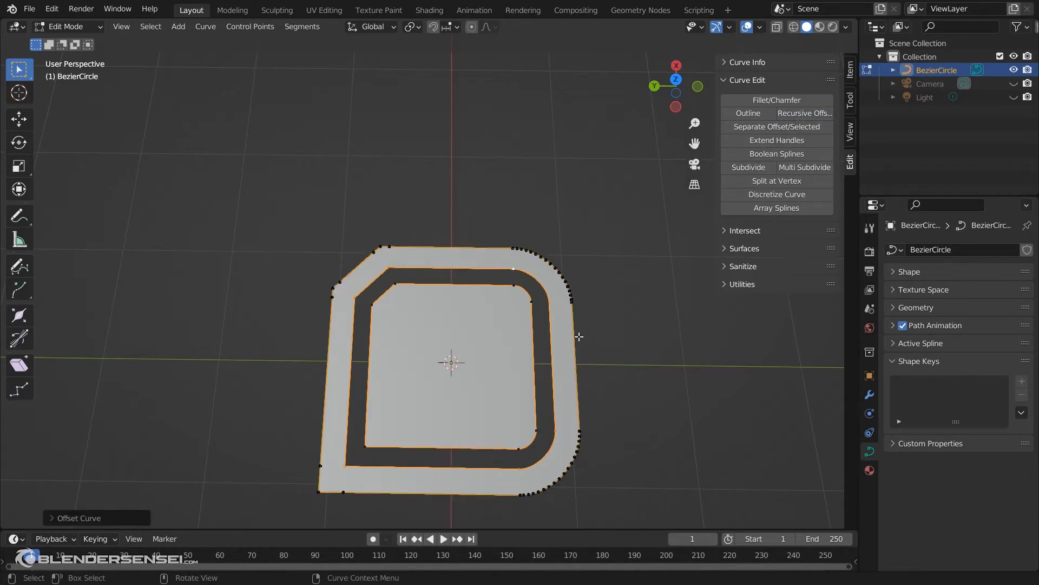
left_click(53, 517)
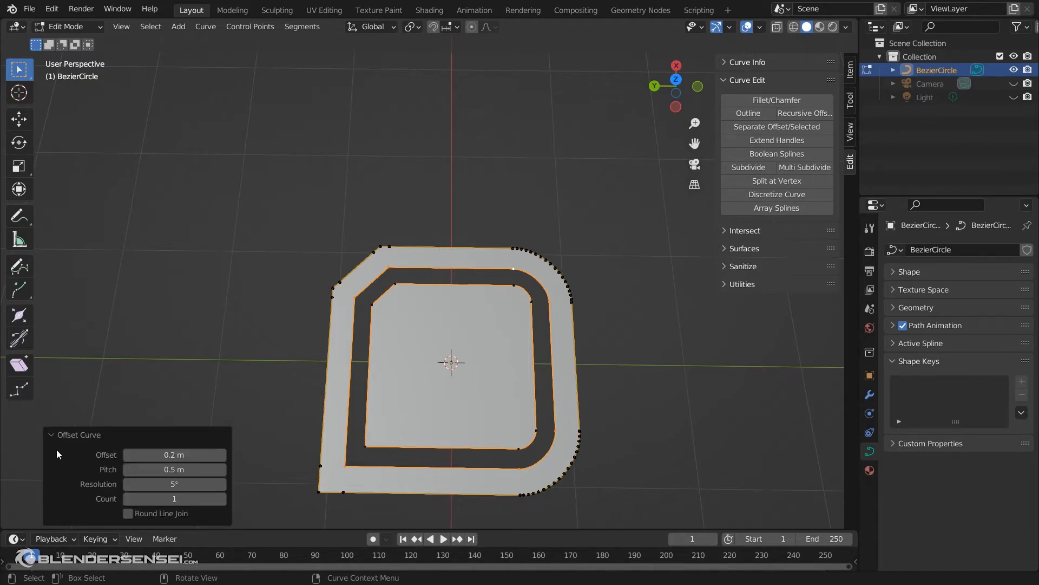
mouse_move(163, 455)
left_mouse_down()
mouse_move(212, 455)
mouse_move(148, 455)
left_mouse_up()
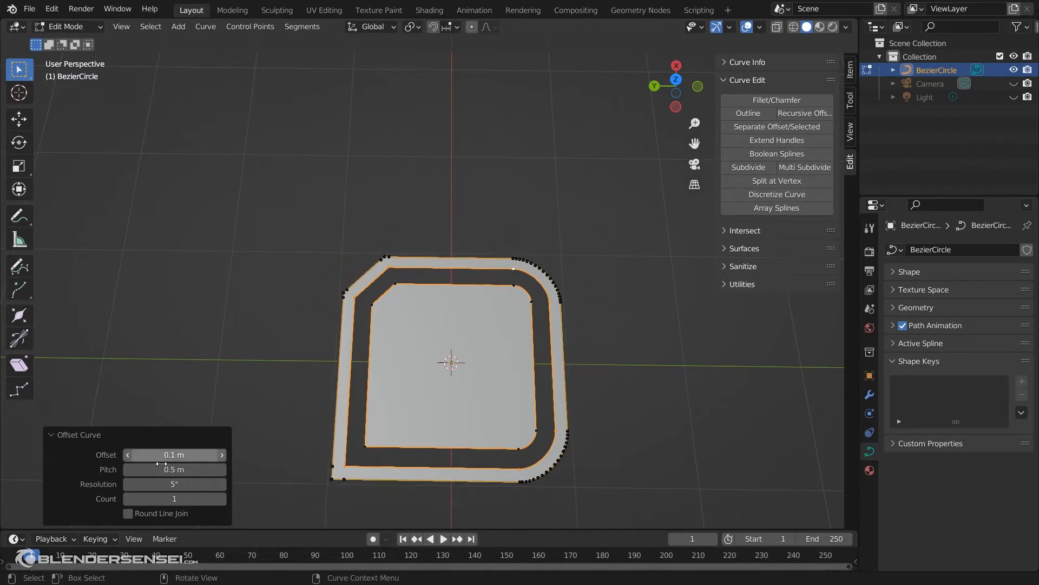
Set the recursive offset's pitch to 0.14 m and its count to 5.
left_click(222, 500)
left_click(222, 499)
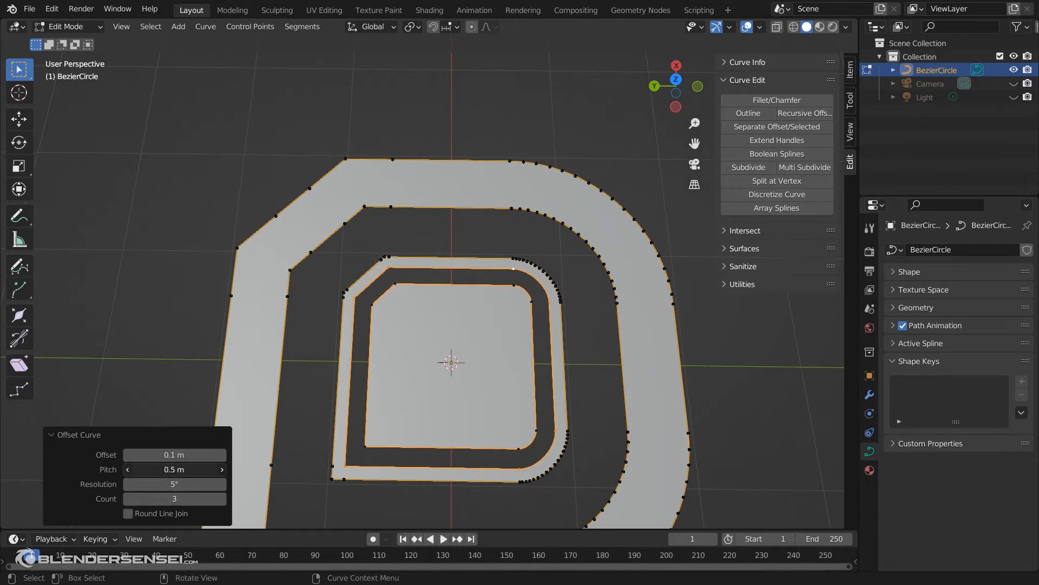
left_click_drag(184, 470, 120, 470)
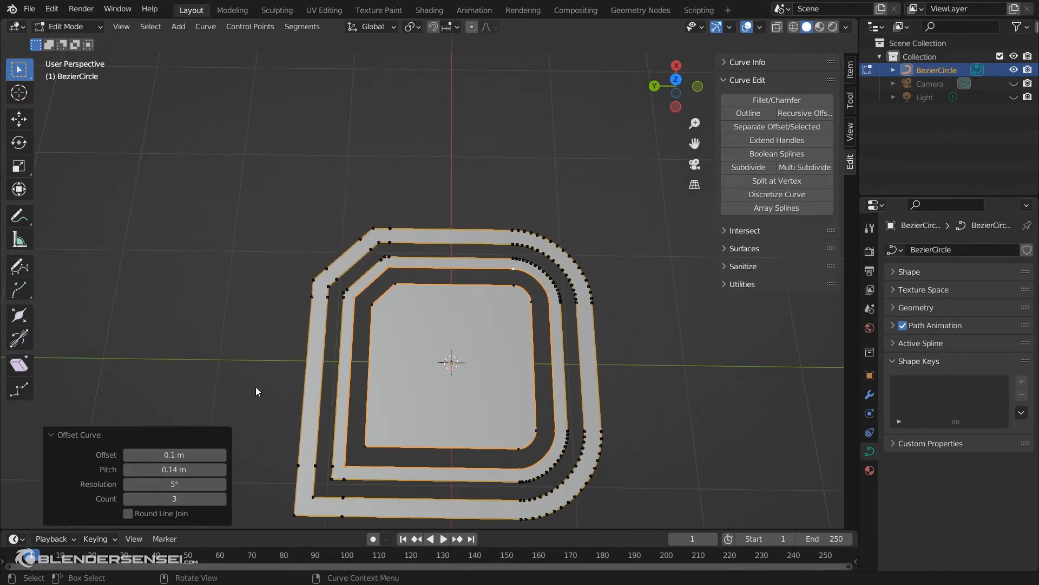
left_click(222, 498)
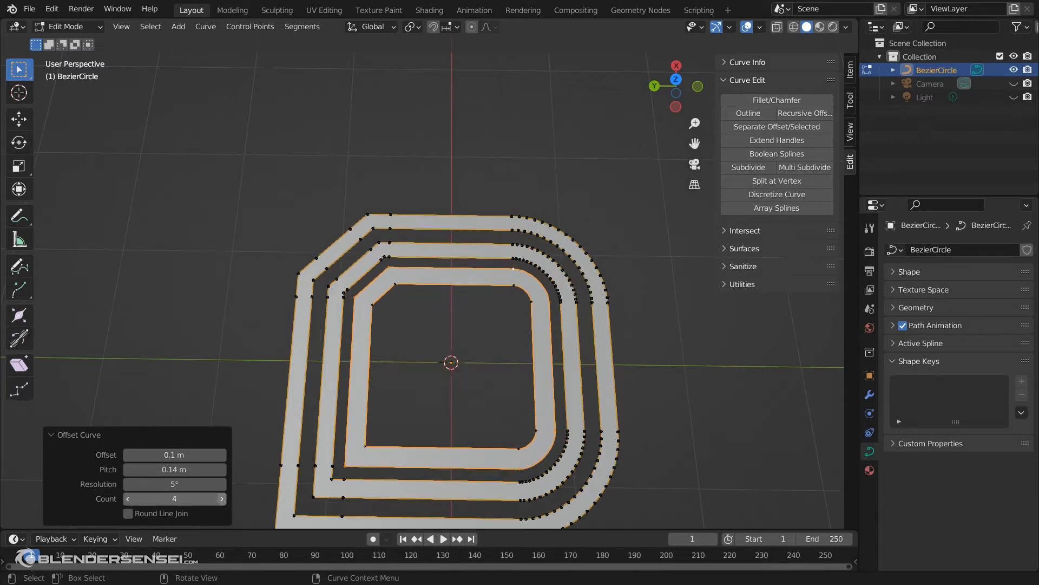
left_click(222, 499)
Toggle Round Line Join for the offset curves to compare the corners, leaving it enabled.
left_click(128, 514)
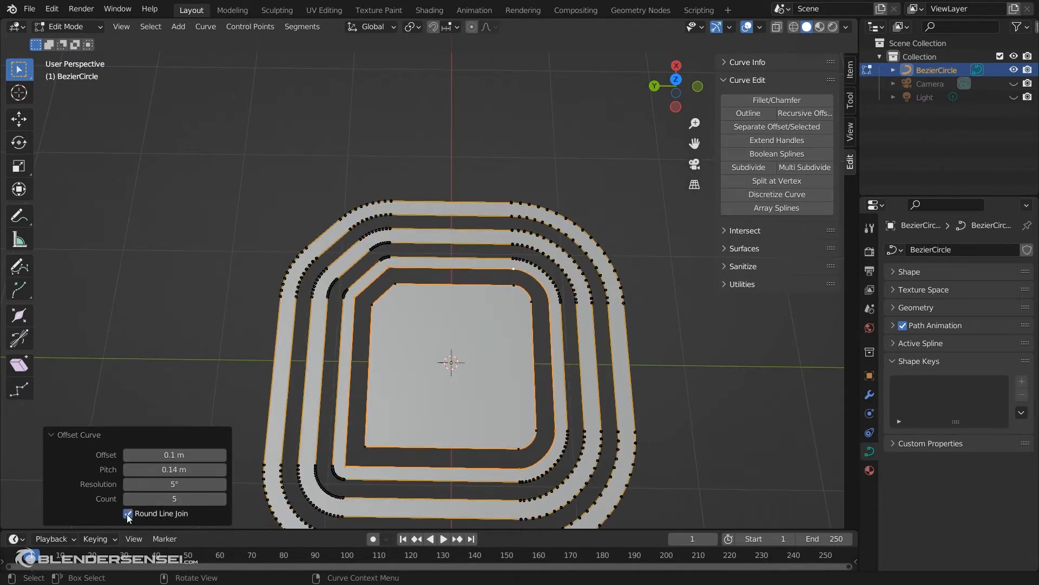
left_click(128, 514)
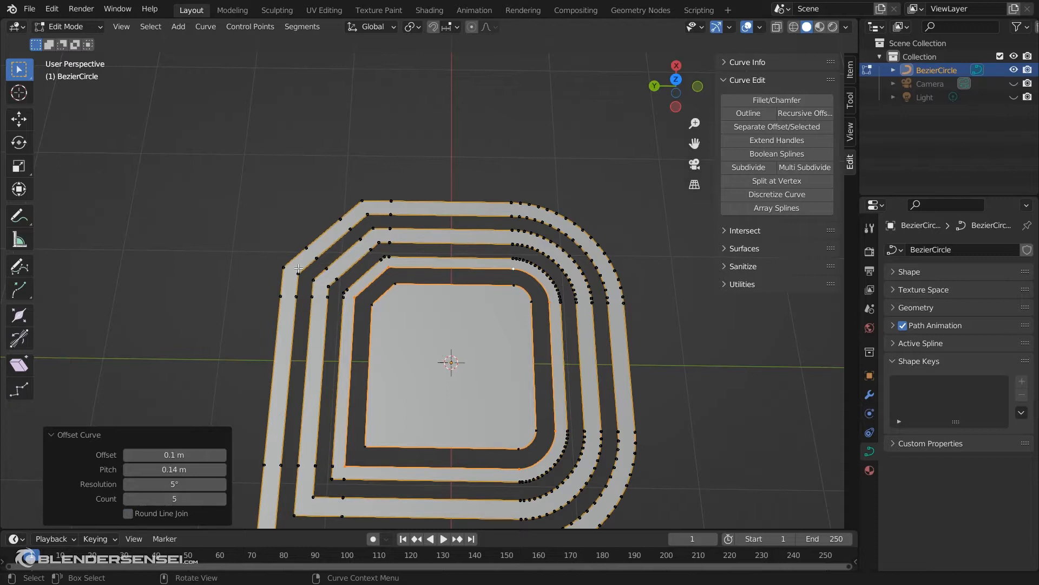
left_click(128, 513)
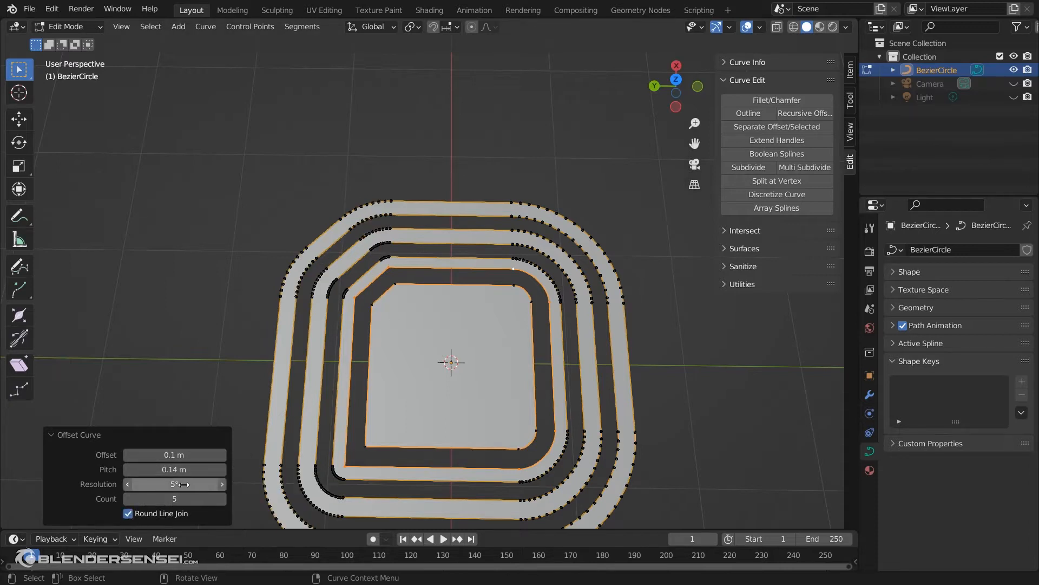
Set the recursive offset to 0.42 m, pitch 0.15 m, resolution 11° and count 7, with Round Line Join disabled.
left_click_drag(181, 484, 190, 454)
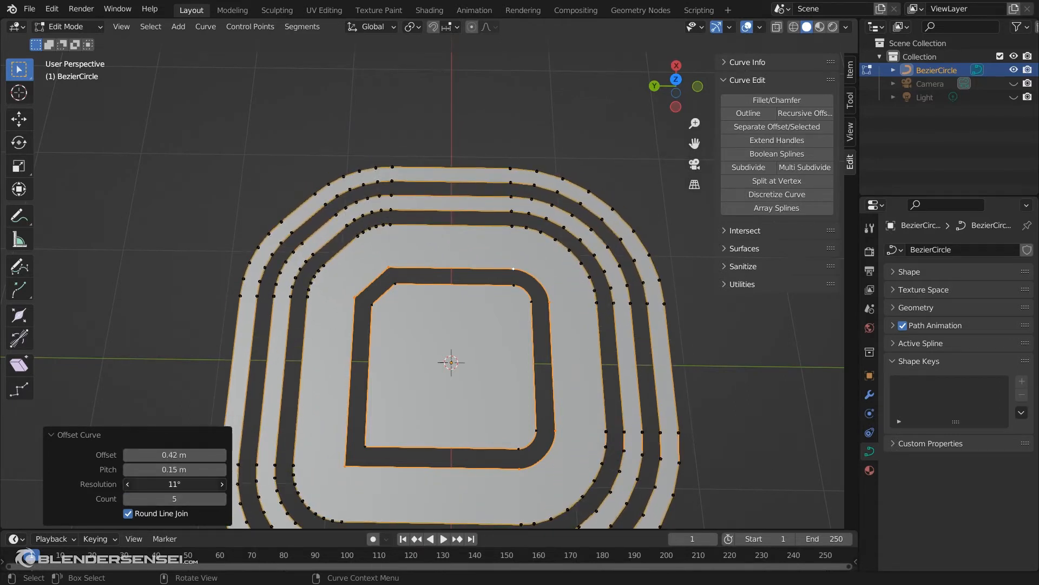
left_click(128, 513)
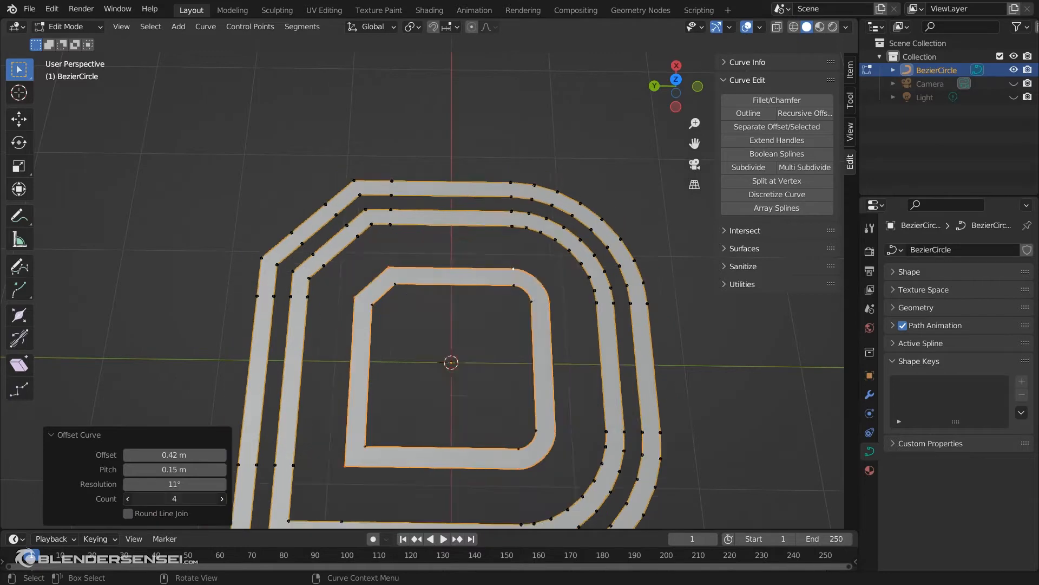
left_click_drag(176, 499, 186, 498)
scroll(473, 388, "down", 3)
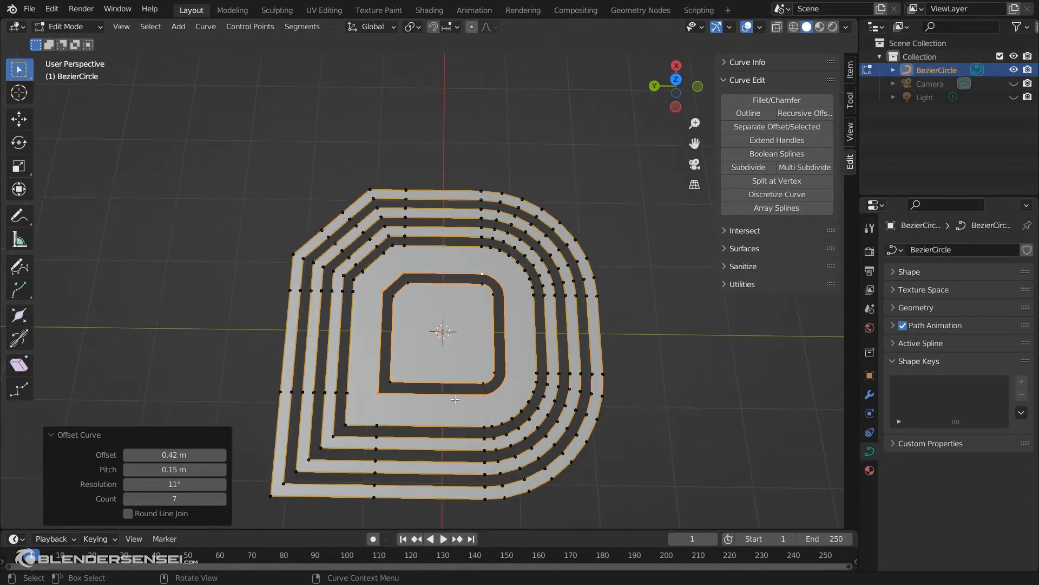
middle_click_drag(473, 388, 505, 337, "shift")
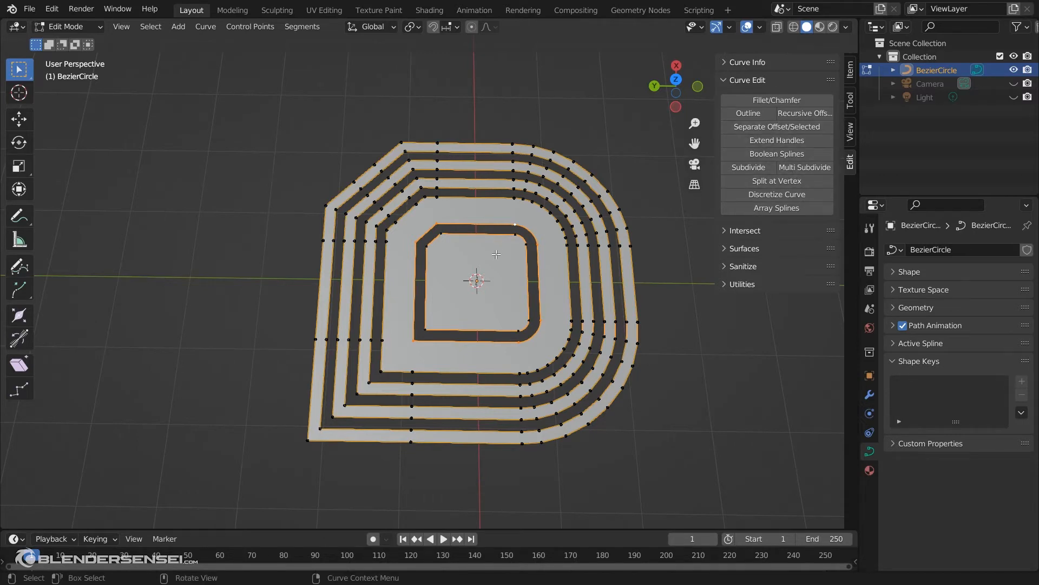
In top view, detach the straight left-side segments of the outer six offset curves into their own object with Separate Offset/Selected.
middle_click_drag(499, 255, 548, 277)
scroll(507, 287, "up", 2)
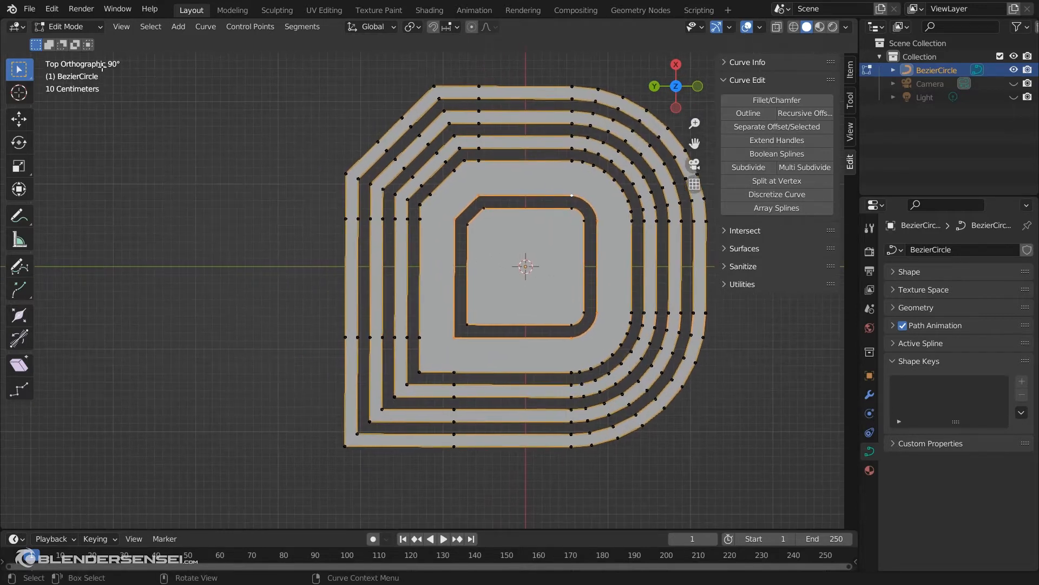
left_click_drag(326, 213, 412, 344)
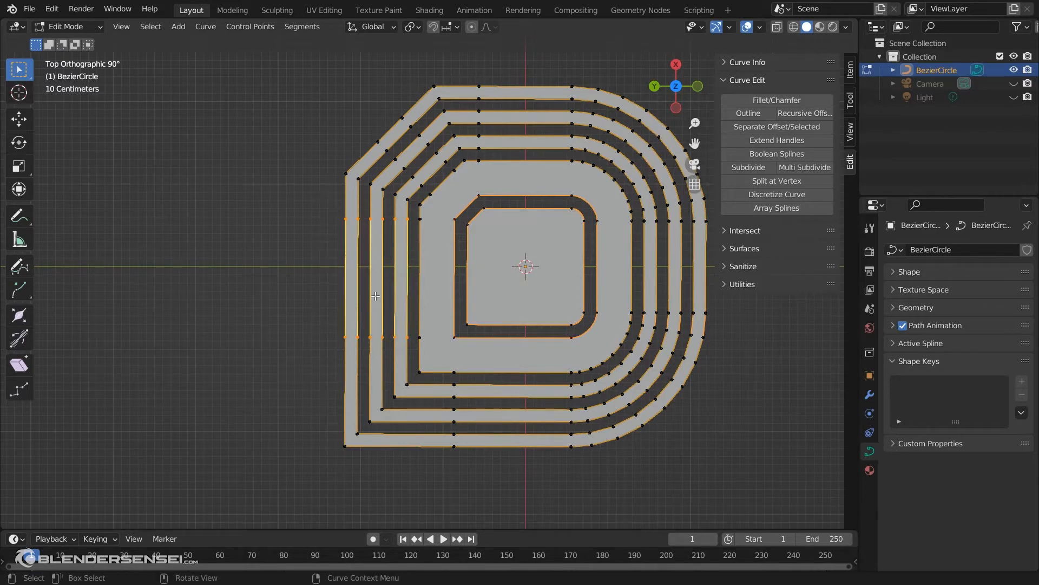
left_click(775, 126)
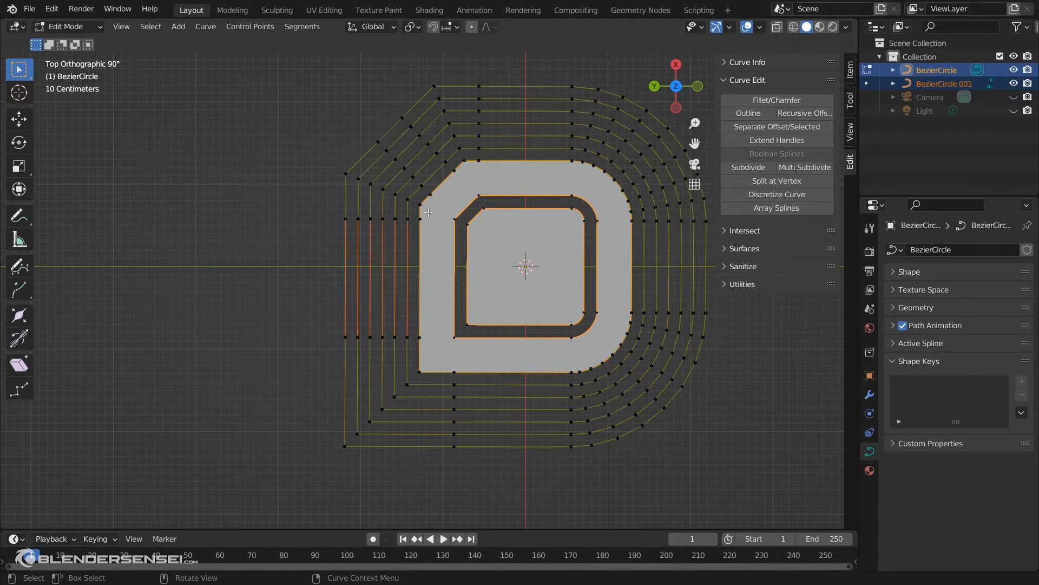
key("a")
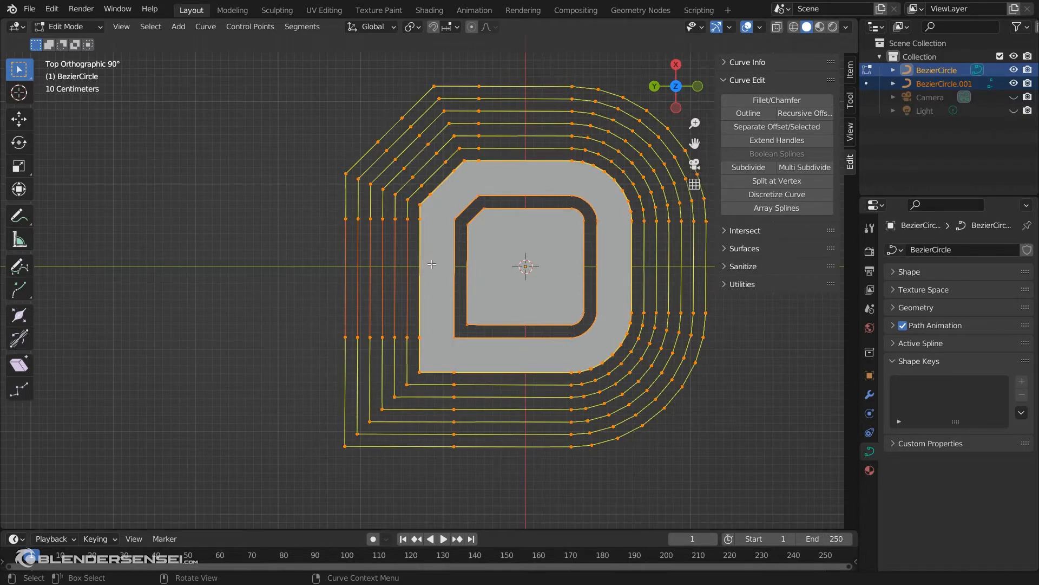
key("g")
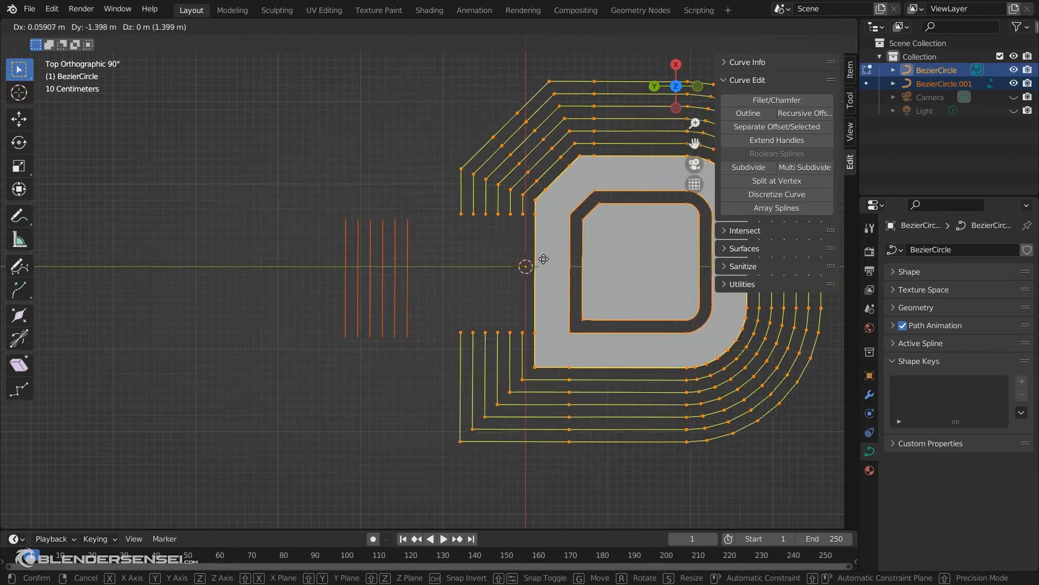
right_click(328, 265)
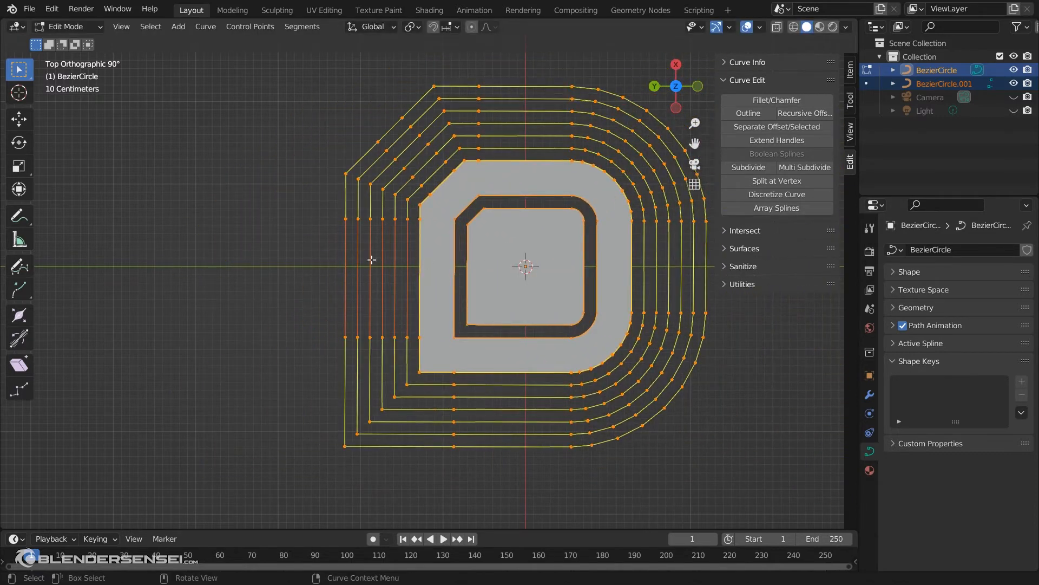
Return to Object Mode and delete the object made of the separated straight segments.
key("Tab")
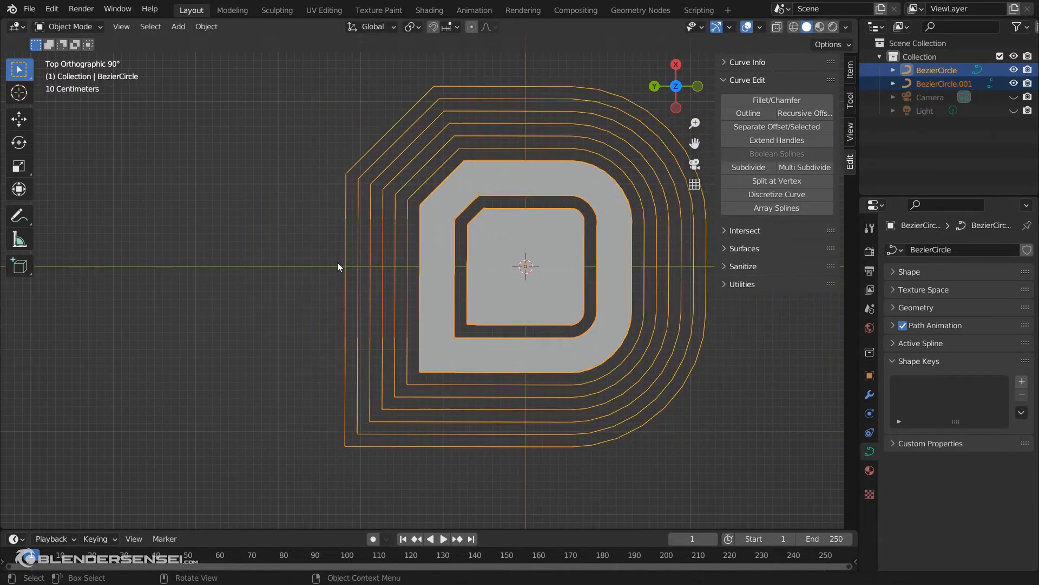
left_click(372, 245)
key("b")
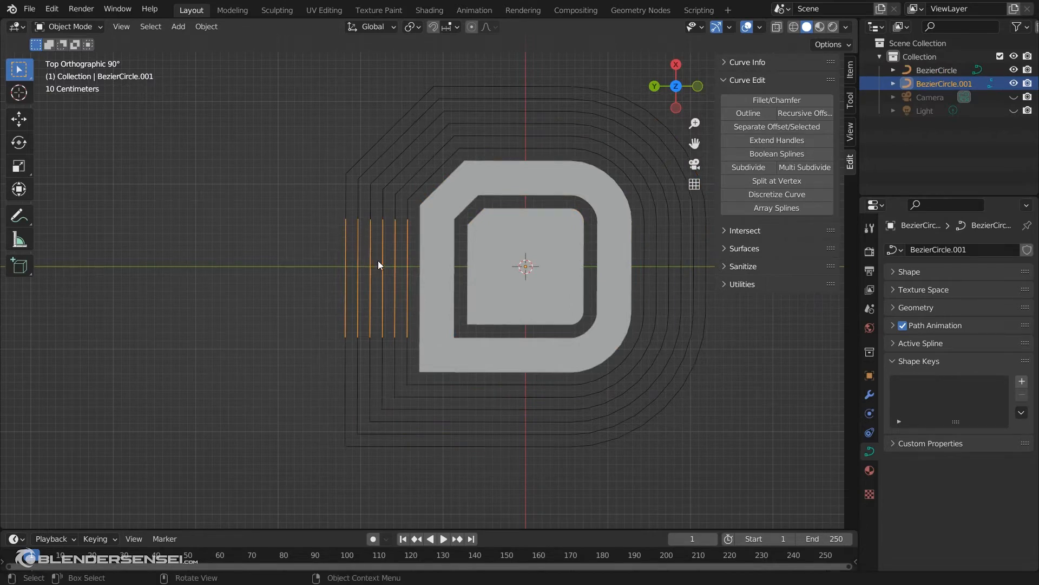
key("g")
left_click(274, 240)
key("x")
left_click(274, 239)
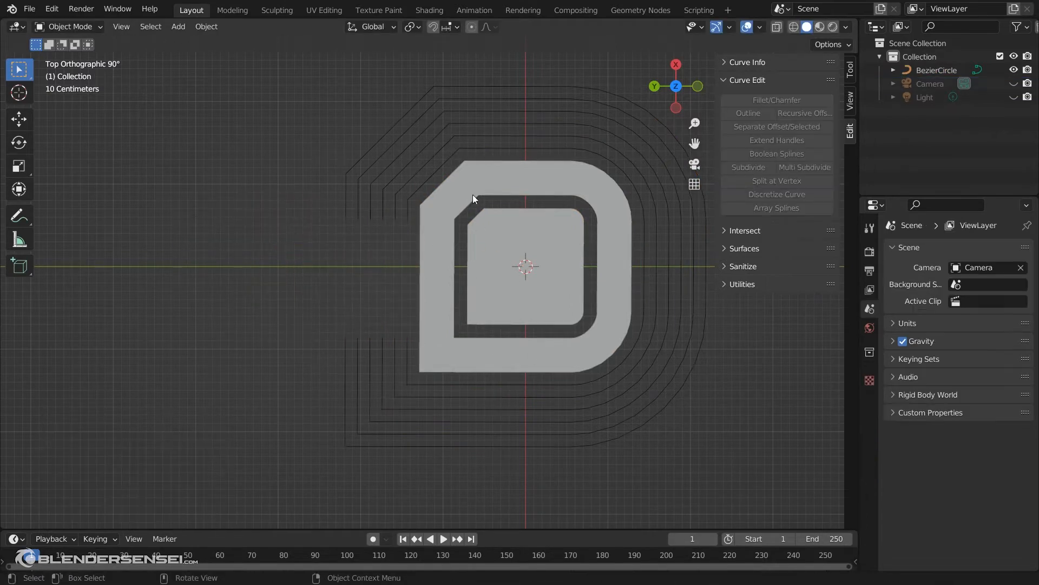
In Edit Mode, connect the upper open ends of the cut offset curves in three neighbouring pairs.
scroll(476, 222, "up", 1)
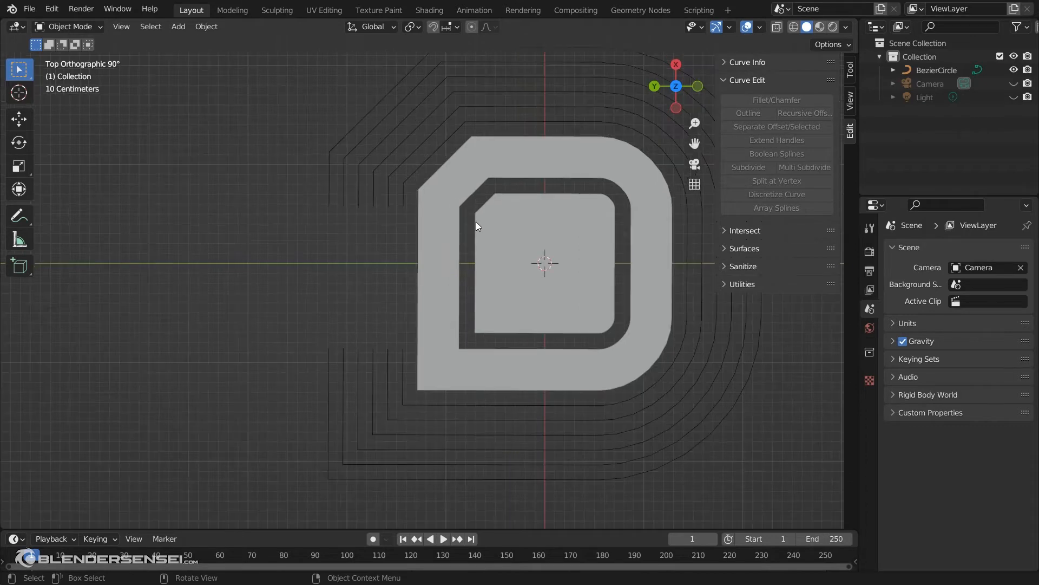
middle_click_drag(475, 232, 419, 234, "shift")
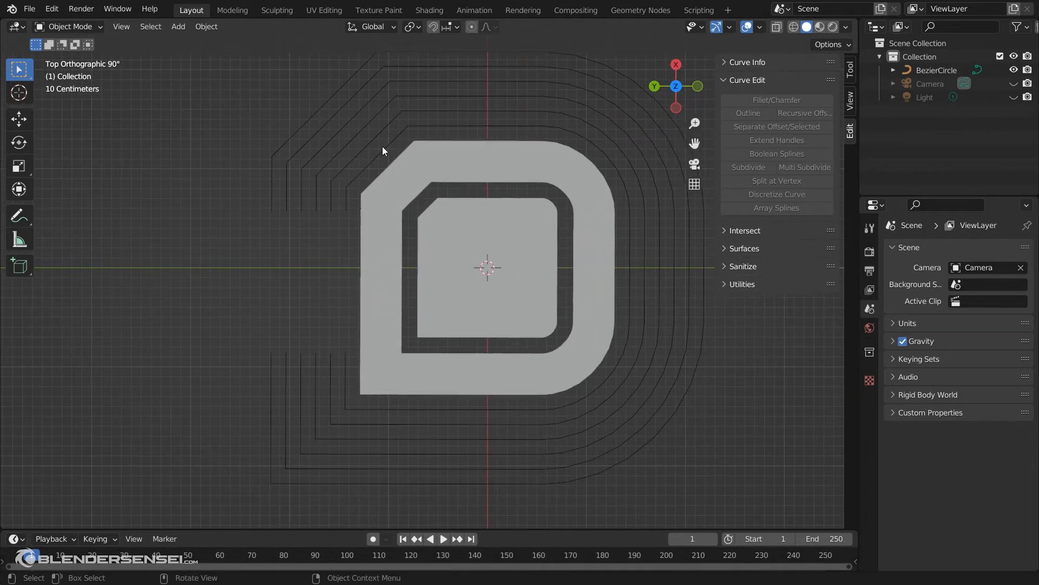
left_click(382, 146)
key("Tab")
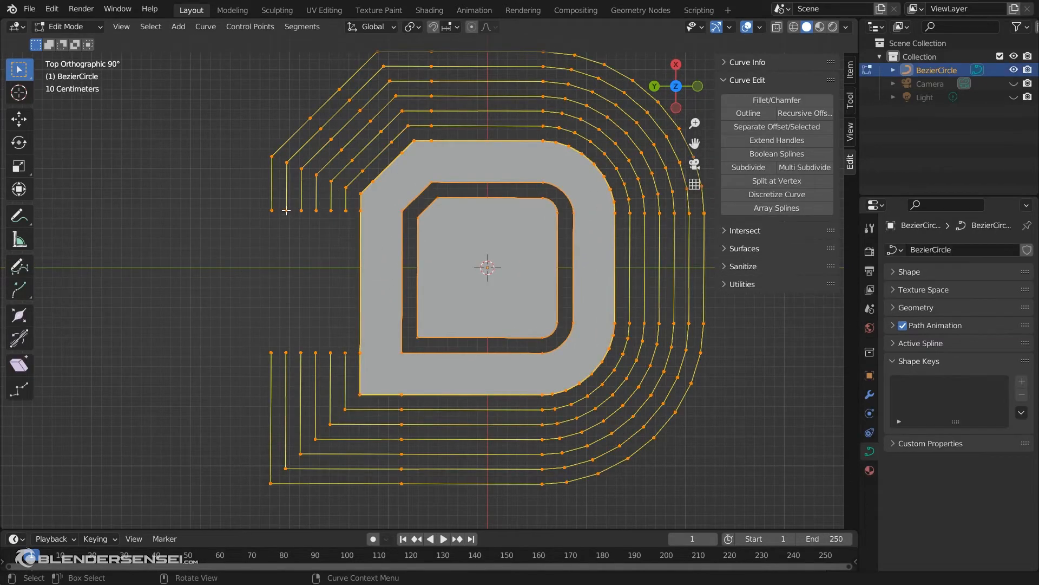
left_click(286, 211)
left_click(271, 210, "shift")
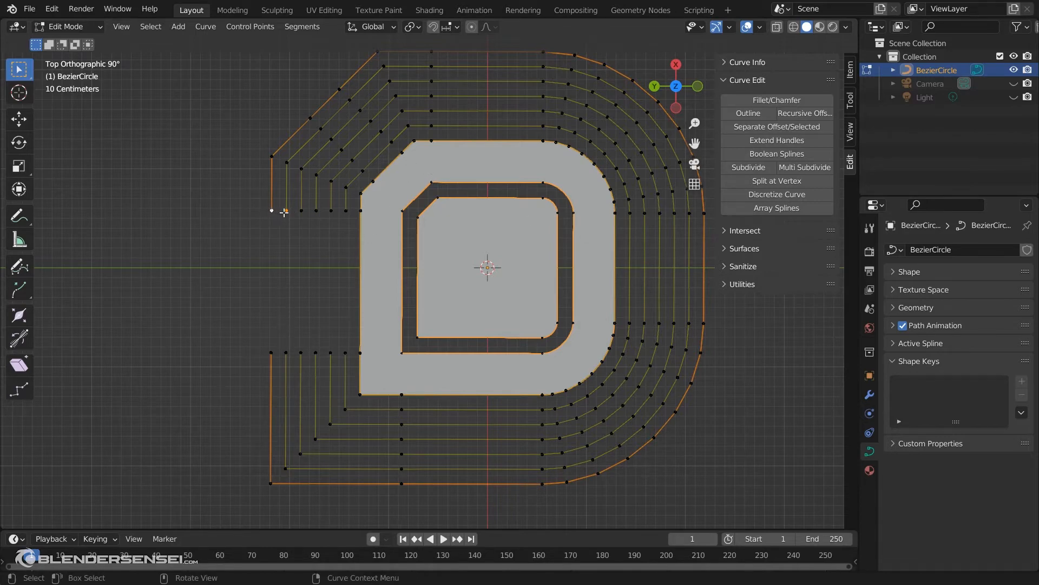
key("ctrl+l")
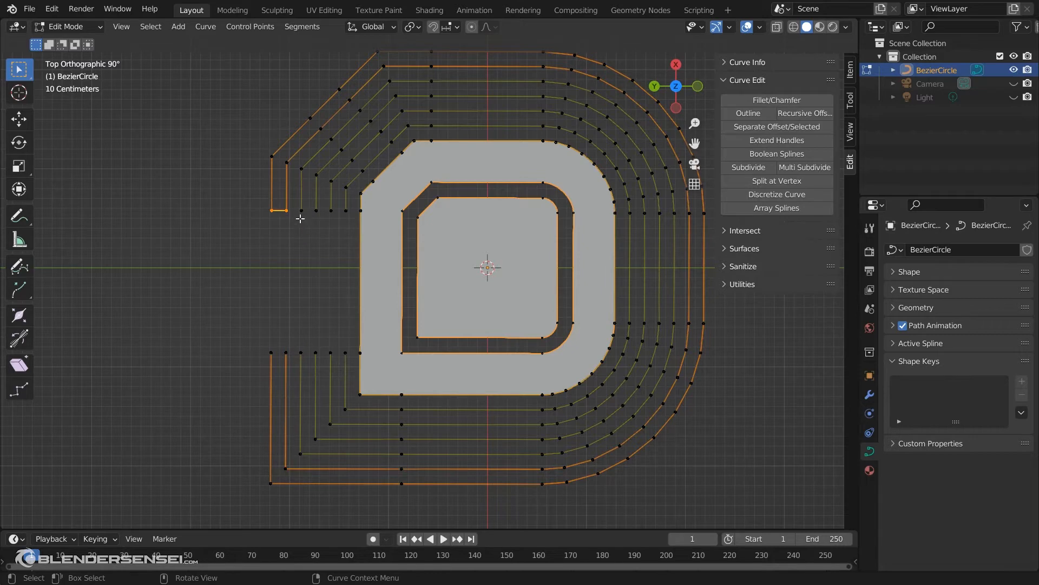
left_click_drag(296, 223, 353, 198)
key("ctrl+l")
key("ctrl+l")
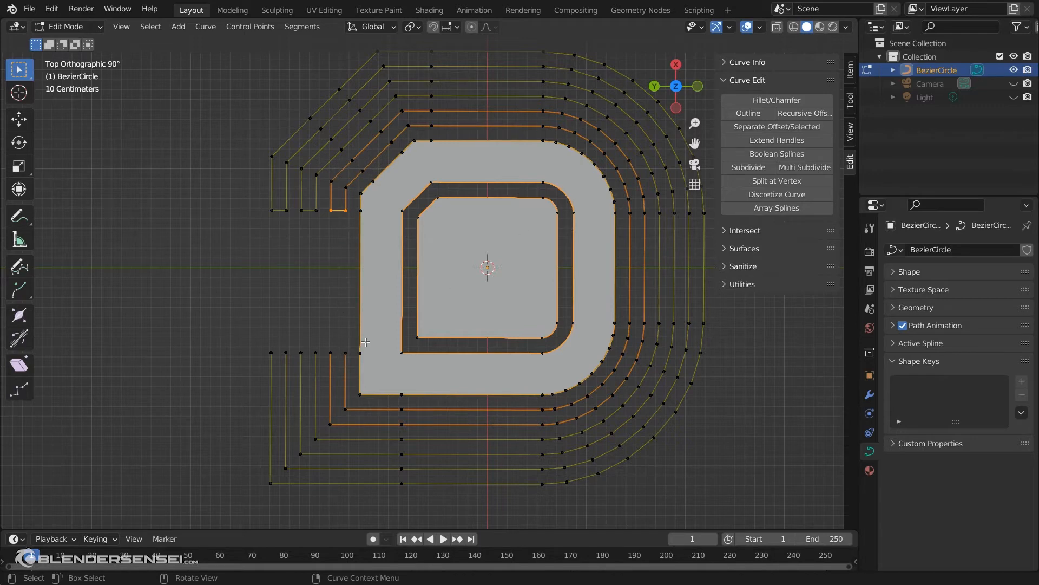
Connect the lower open ends of the same three curve pairs to close them into filled bands.
left_click_drag(325, 343, 353, 366)
key("f")
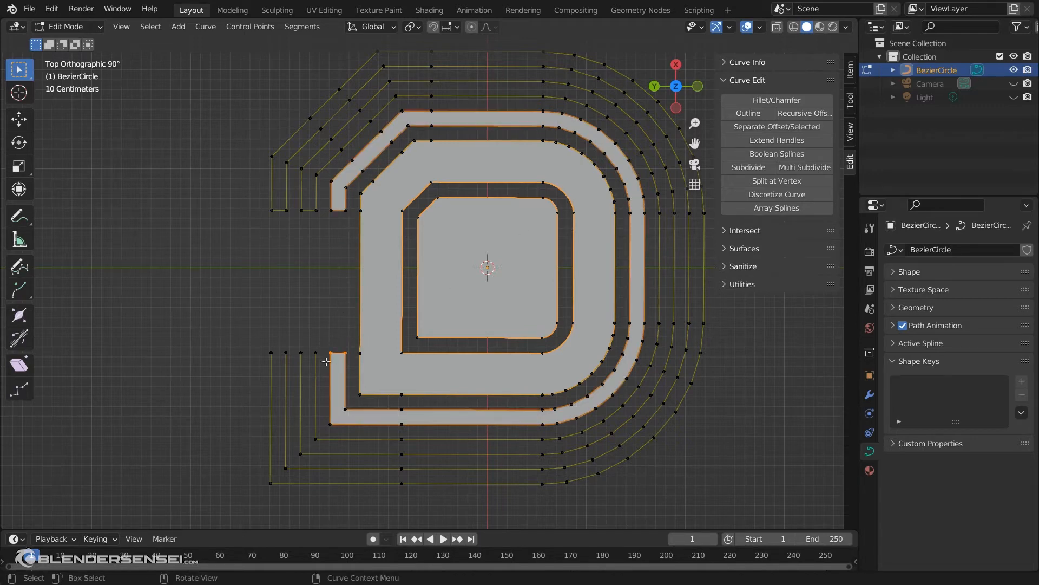
left_click_drag(298, 345, 321, 365)
key("f")
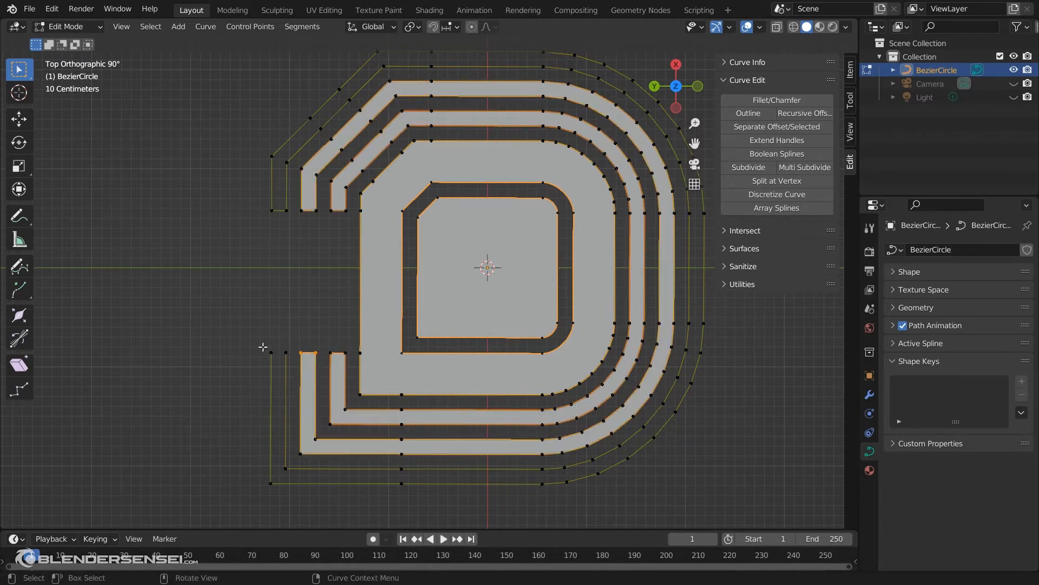
left_click_drag(260, 343, 296, 368)
key("f")
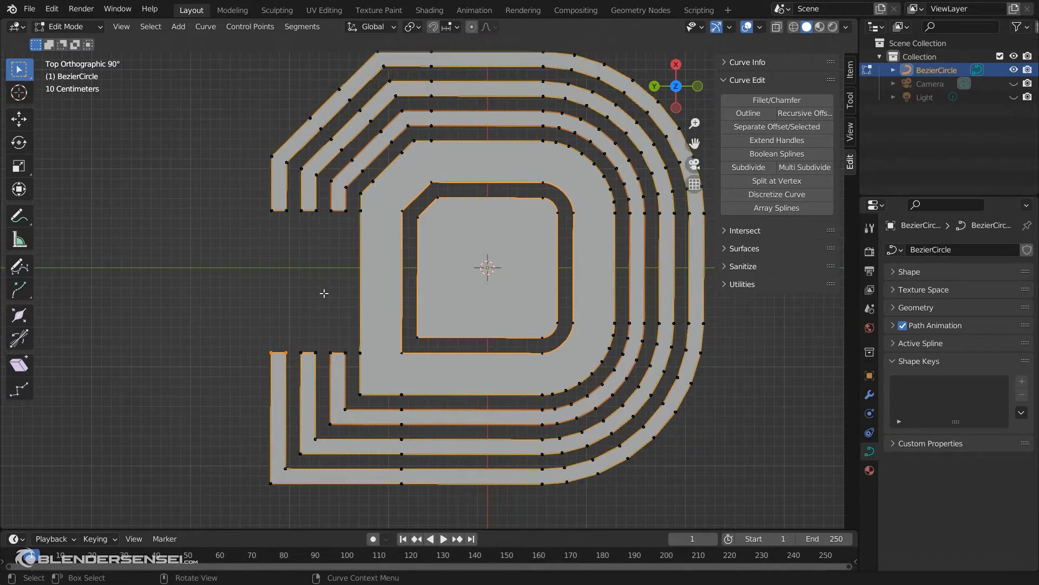
Switch the curve handle display overlay to Selected and back to None.
middle_click_drag(324, 293, 262, 308, "shift")
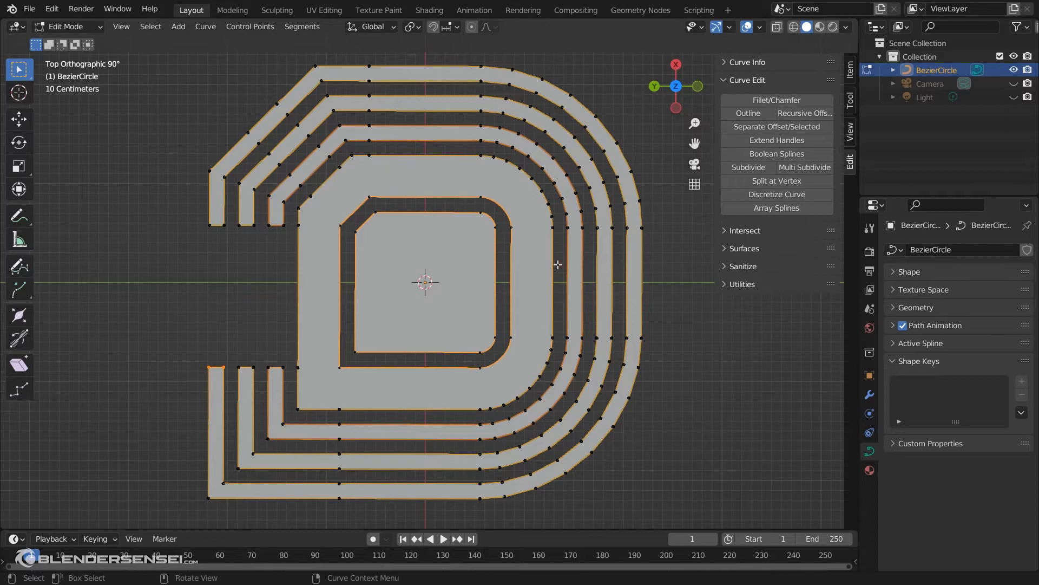
middle_click_drag(587, 246, 556, 249, "shift")
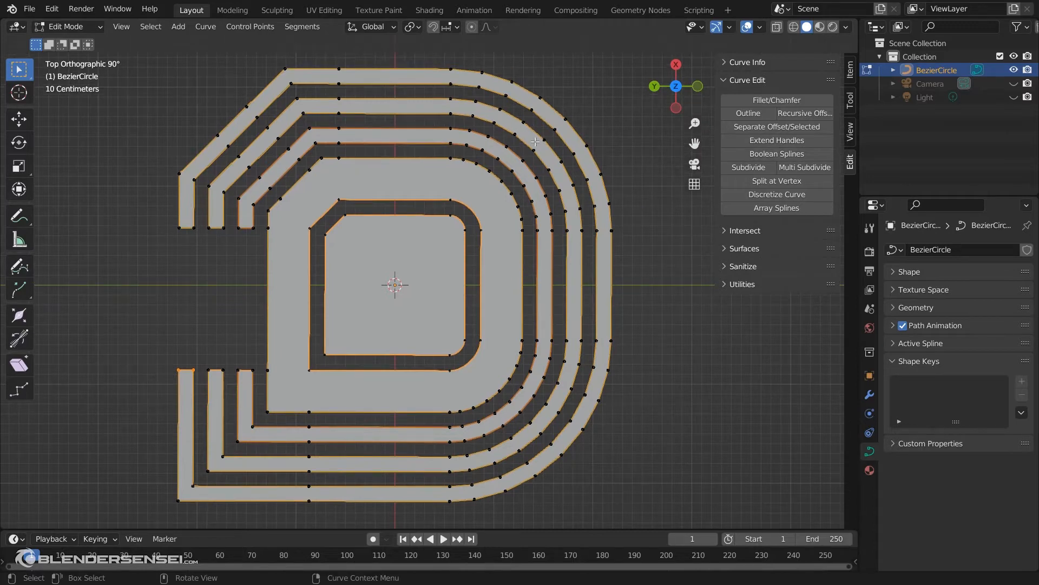
left_click(760, 29)
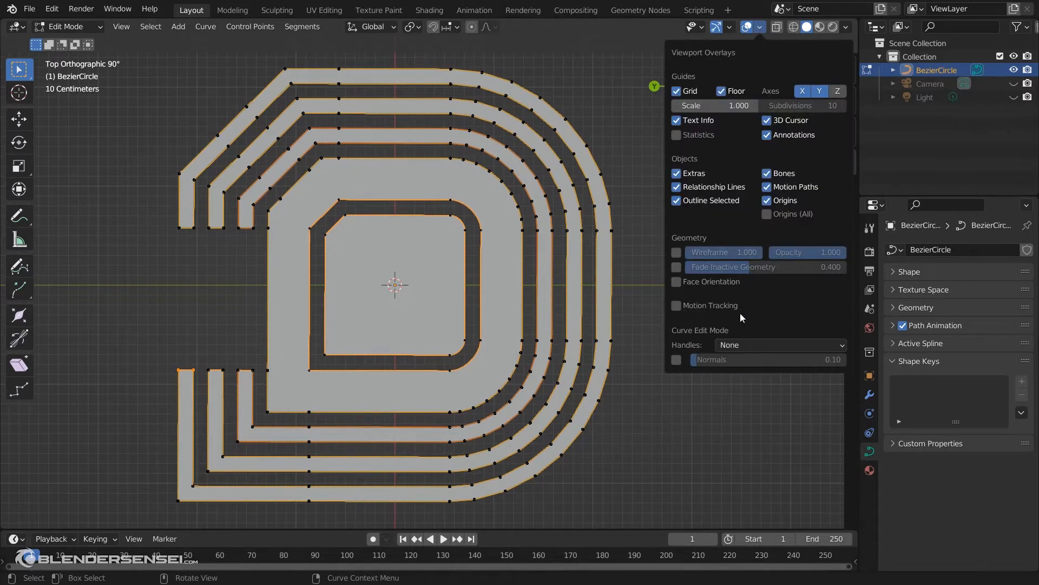
left_click(728, 345)
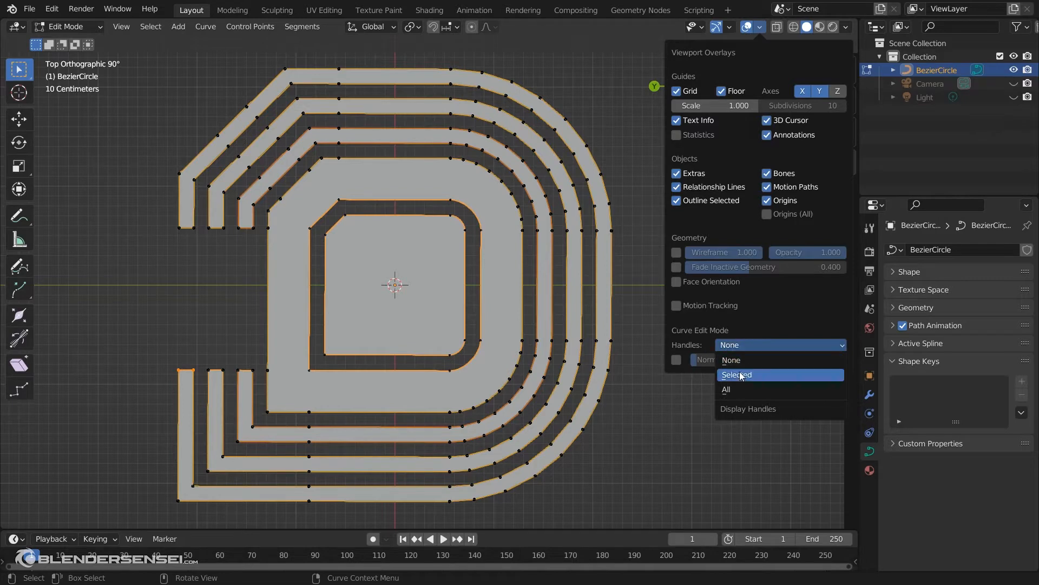
left_click(746, 375)
left_click(753, 347)
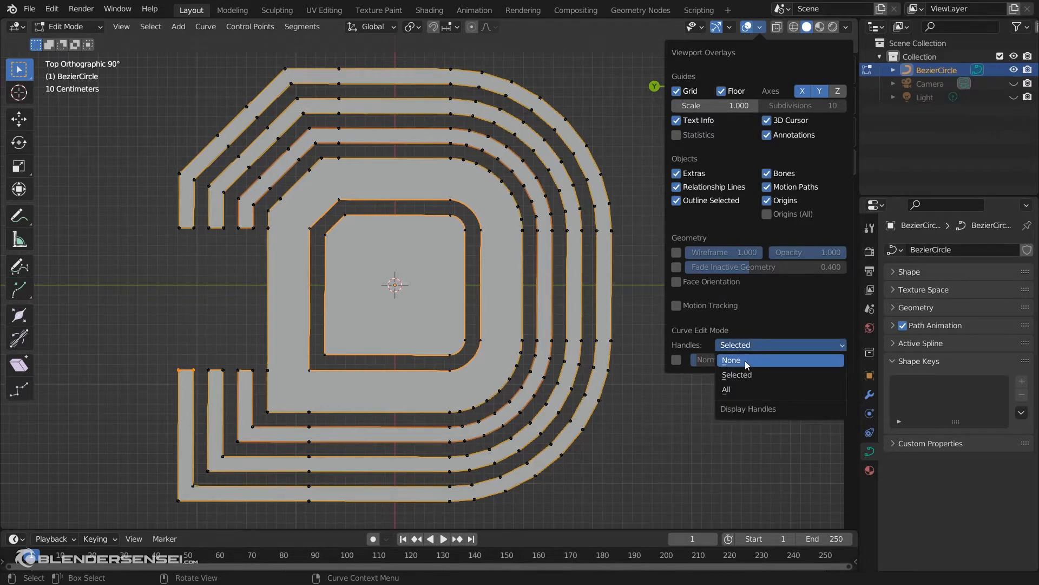
left_click(745, 361)
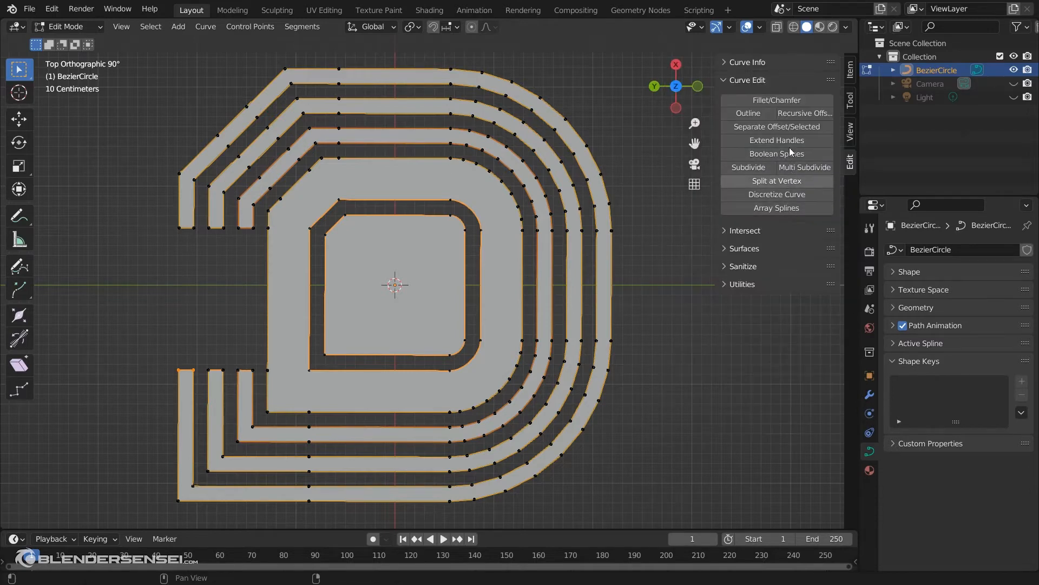
Select all control points of the curve and apply Extend Handles.
key("a")
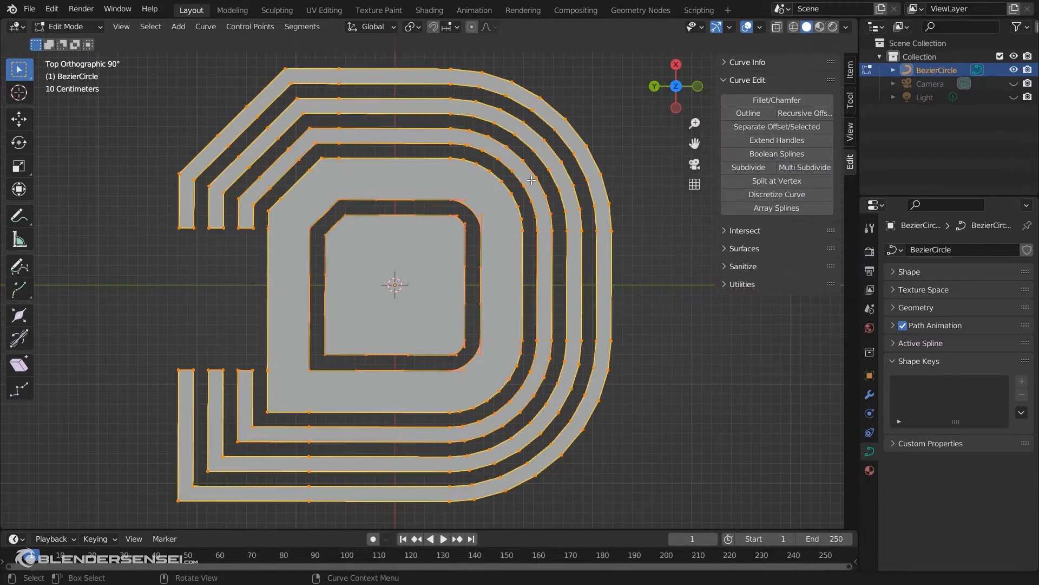
left_click(793, 141)
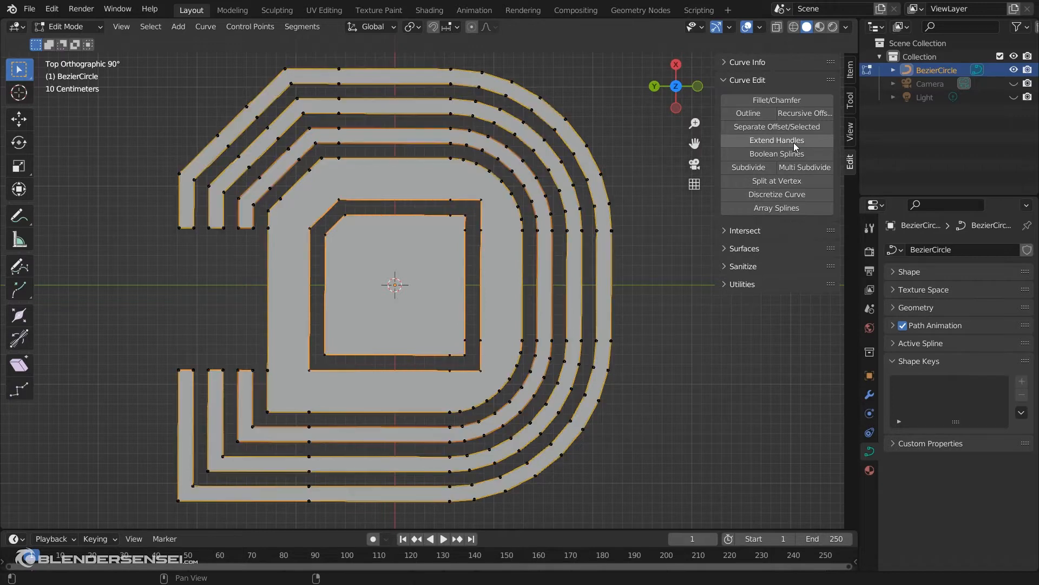
middle_click_drag(547, 232, 463, 240, "shift")
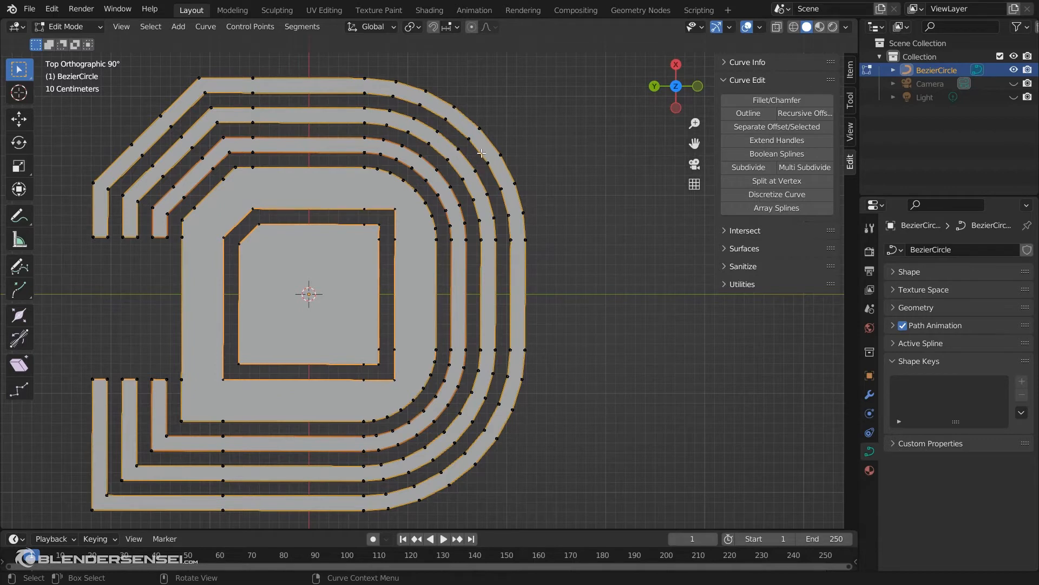
Add a Bezier circle about 3.5 m from the origin, beside the offset shape, and open it in Edit Mode.
key("Tab")
middle_click_drag(467, 189, 400, 195, "shift")
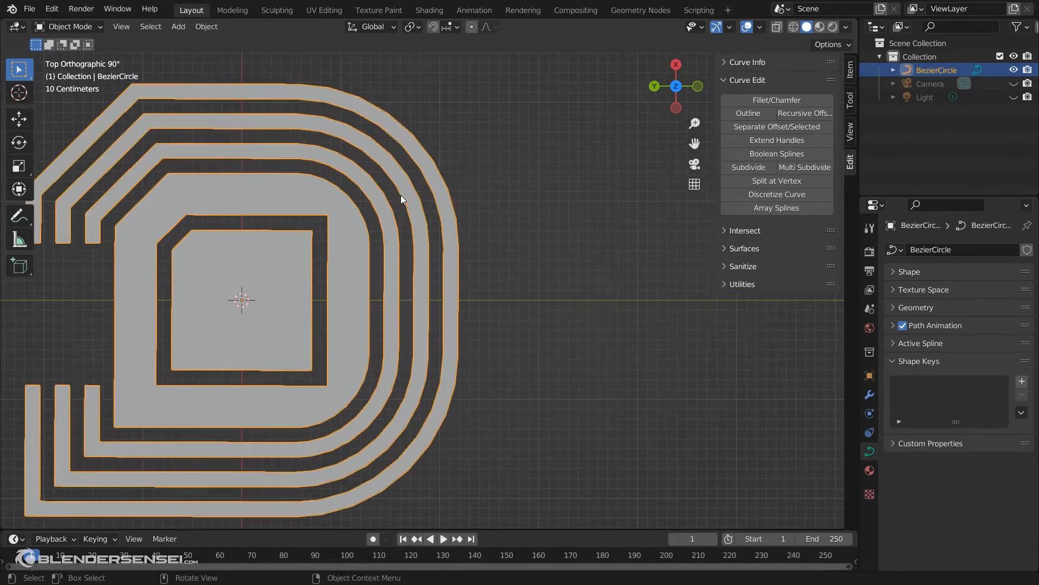
key("shift+a")
mouse_move(421, 212)
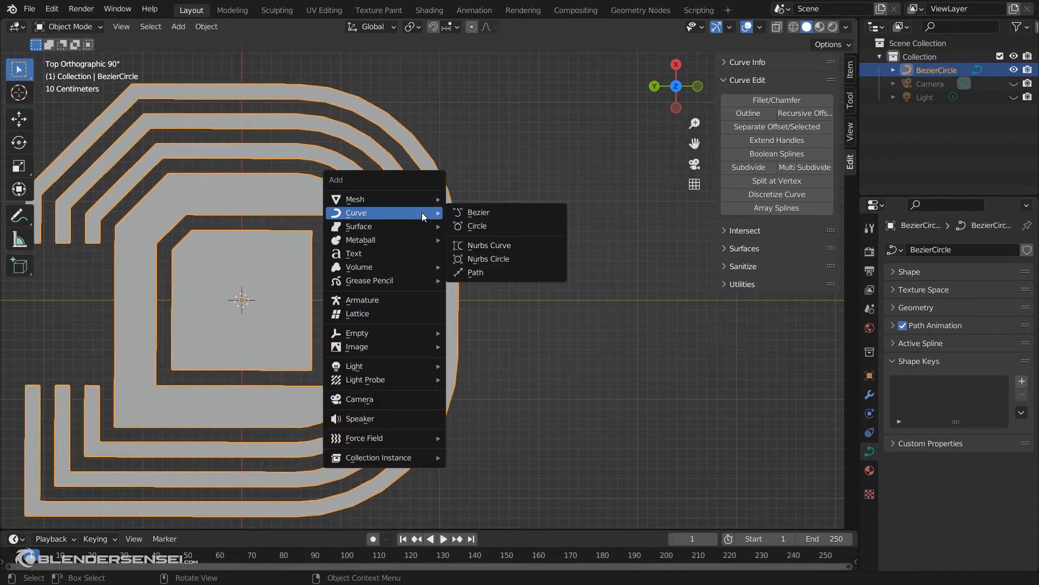
left_click(475, 224)
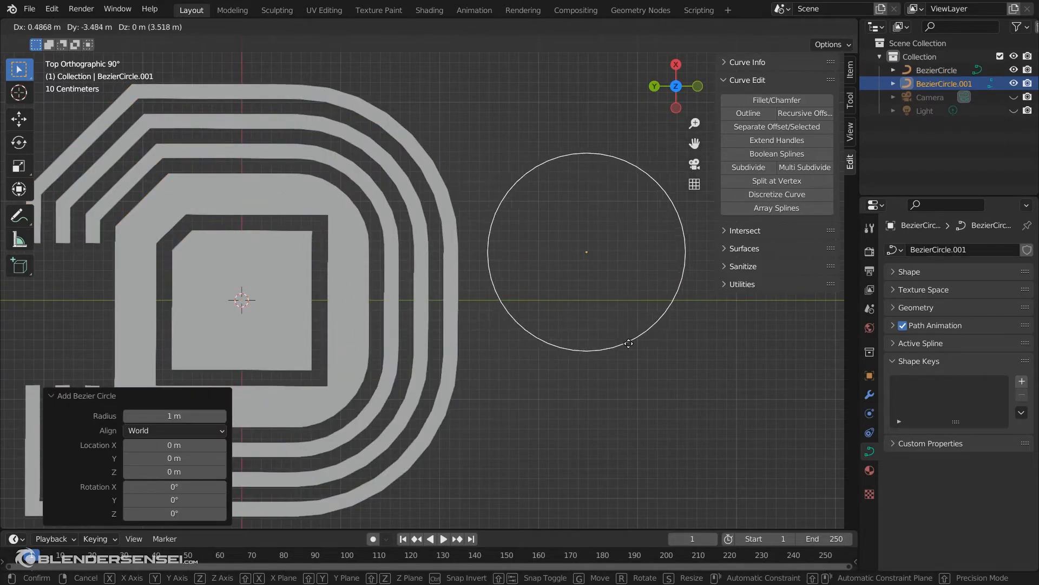
left_click(614, 341)
middle_click_drag(614, 342, 529, 333, "shift")
key("Tab")
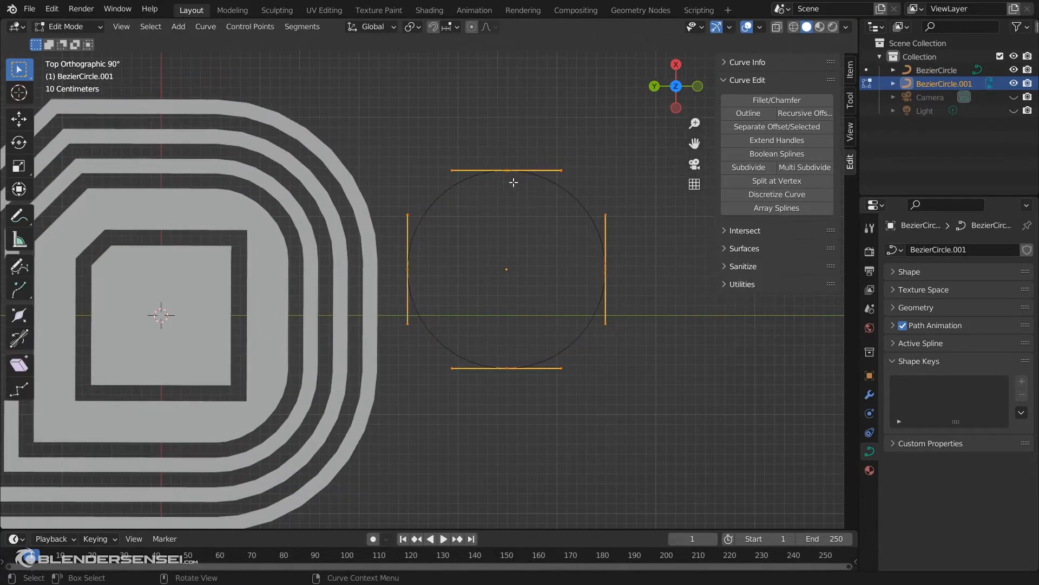
Apply Extend Handles to all points of the circle and set its lower-right corner point's handle type to Vector.
left_click(786, 142)
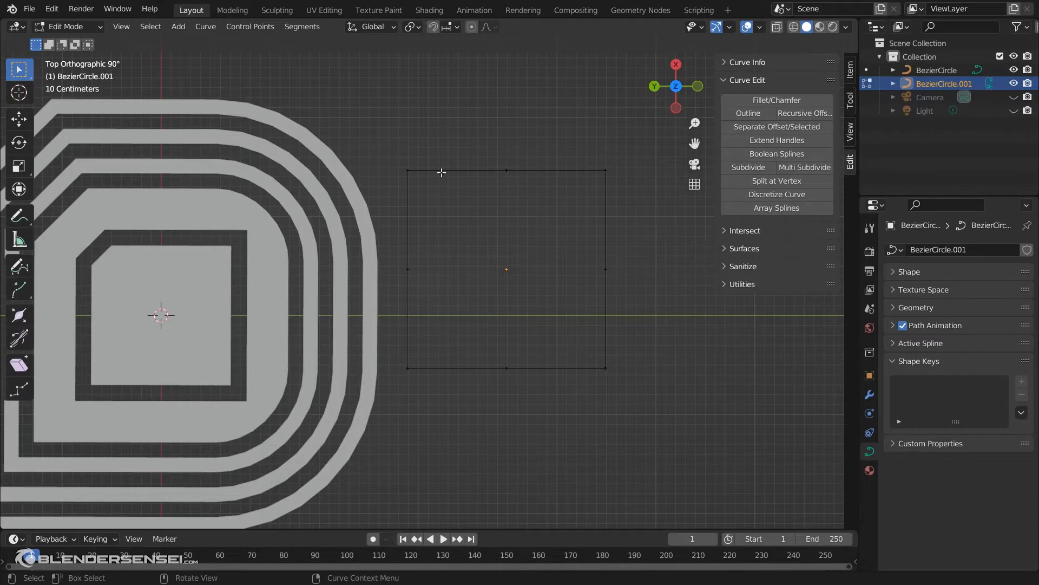
left_click(507, 368)
left_click(604, 368)
right_click(615, 281)
mouse_move(598, 304)
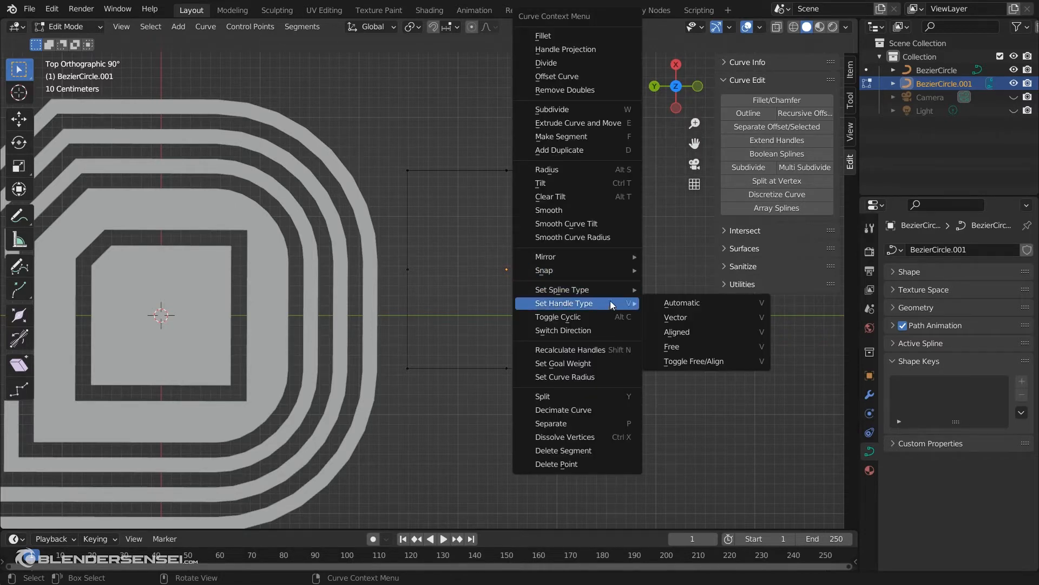
left_click(694, 318)
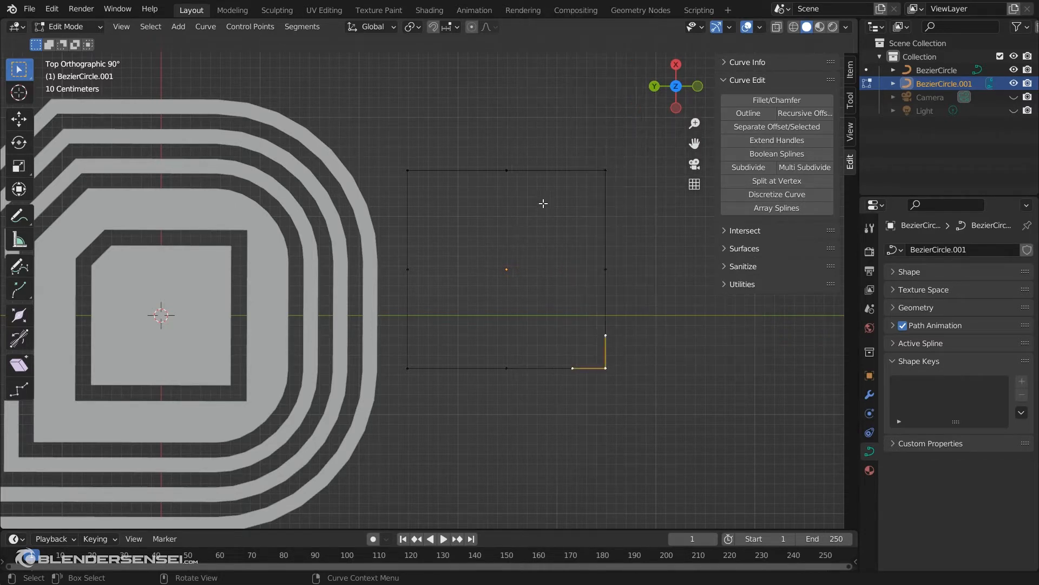
Undo the handle type change and the Extend Handles operation to restore the original circle.
key("ctrl+z")
key("ctrl+z")
key("ctrl+z")
key("ctrl+z")
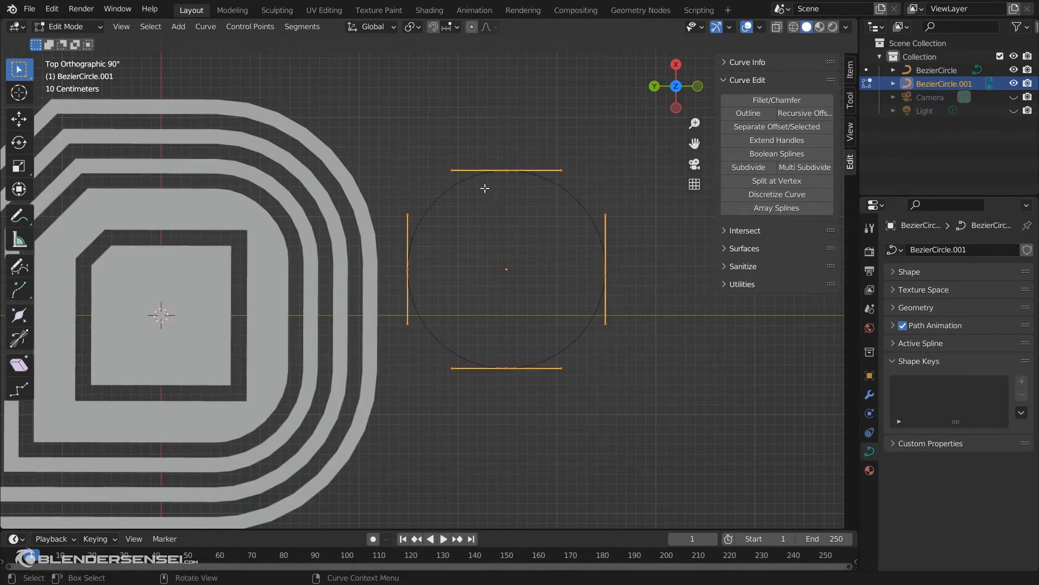
Apply Extend Handles to the circle's top and left points to square off its upper-left corner.
left_click(508, 169)
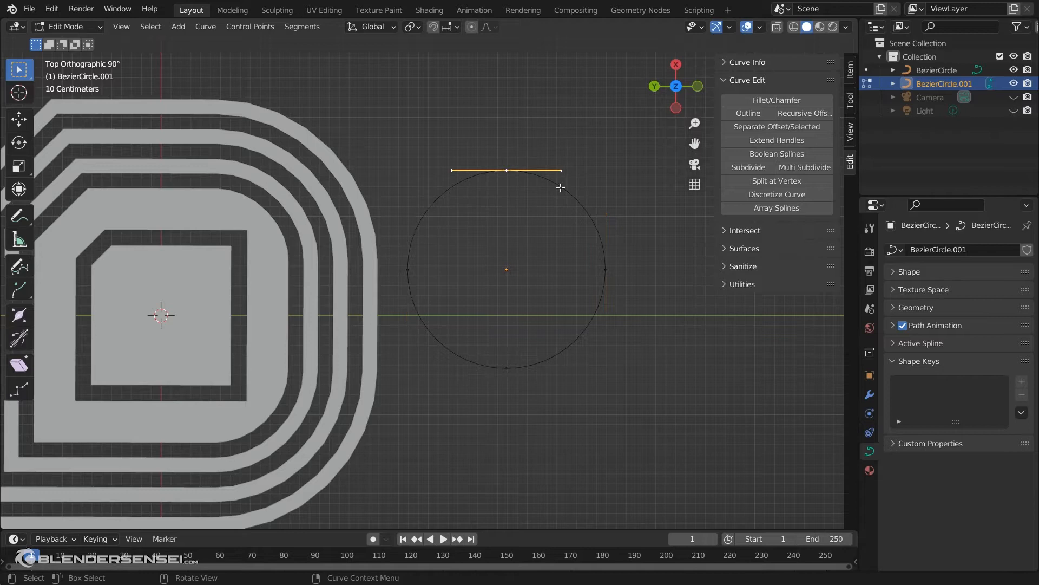
left_click(793, 140)
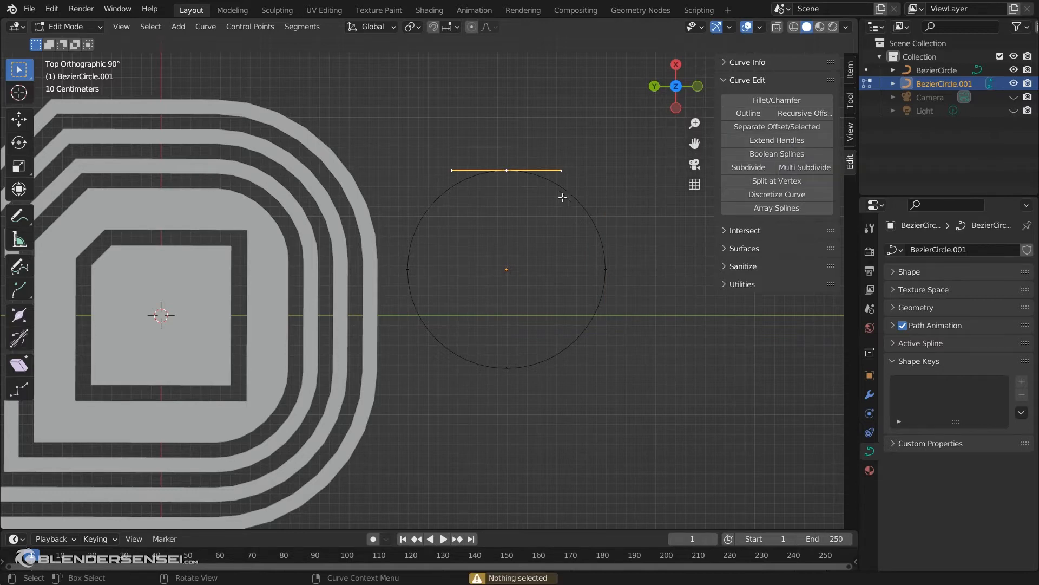
left_click(407, 269, "shift")
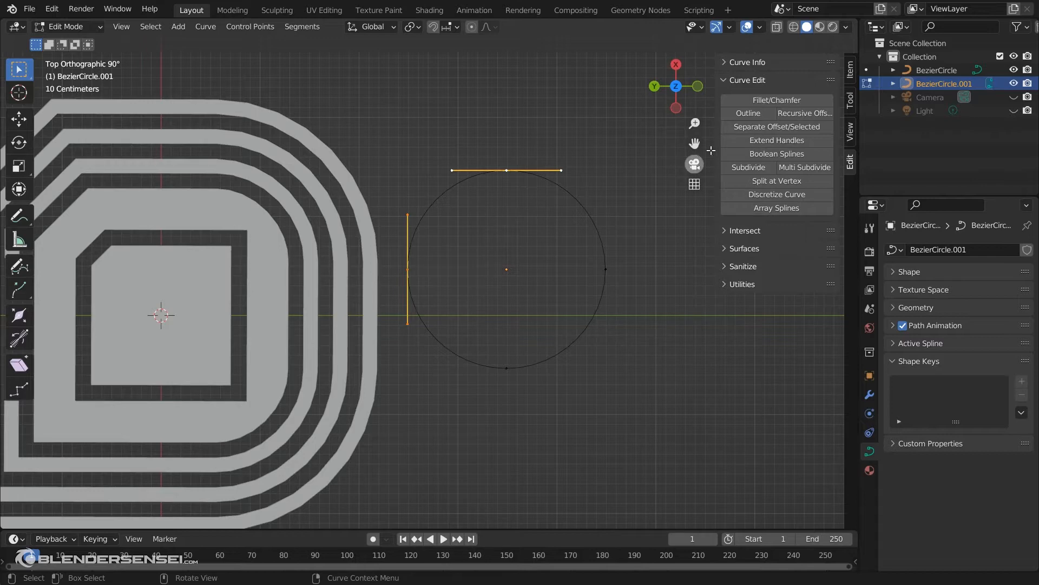
left_click(777, 140)
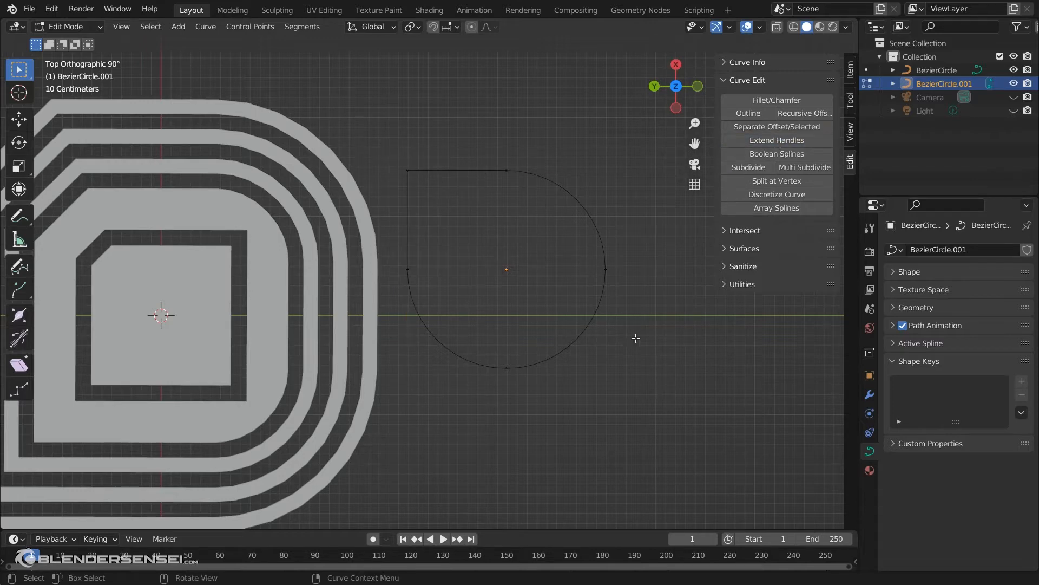
Apply Extend Handles to the right and bottom points, and to the top and right points, squaring both right-hand corners.
left_click(598, 267)
left_click(507, 370, "shift")
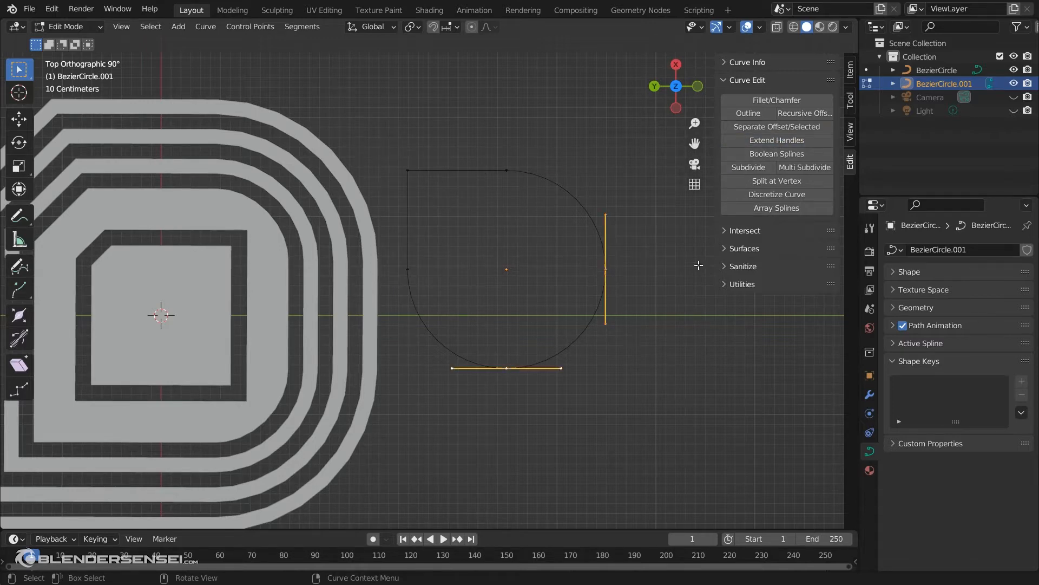
left_click(768, 141)
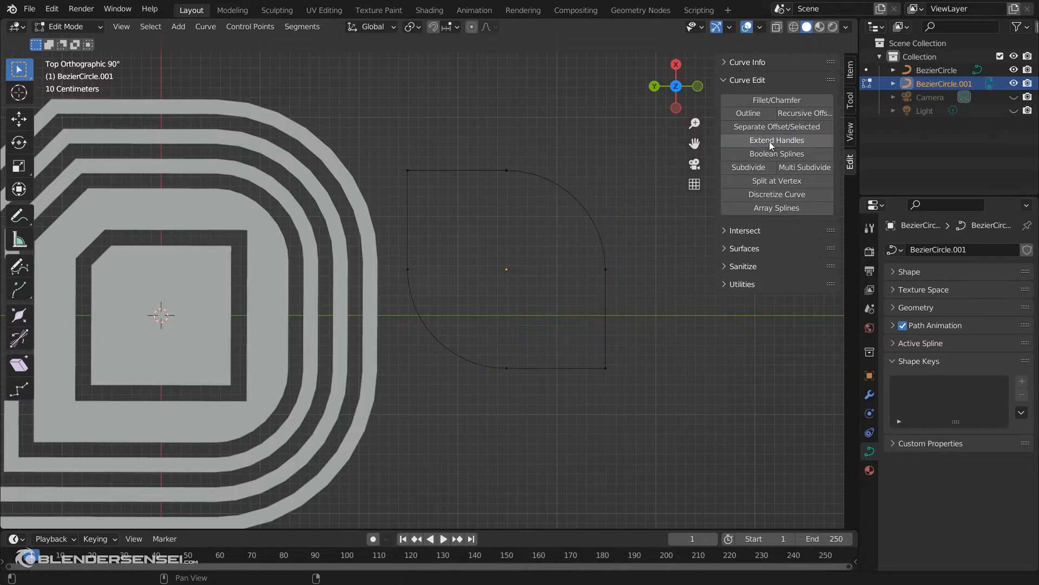
left_click(507, 170)
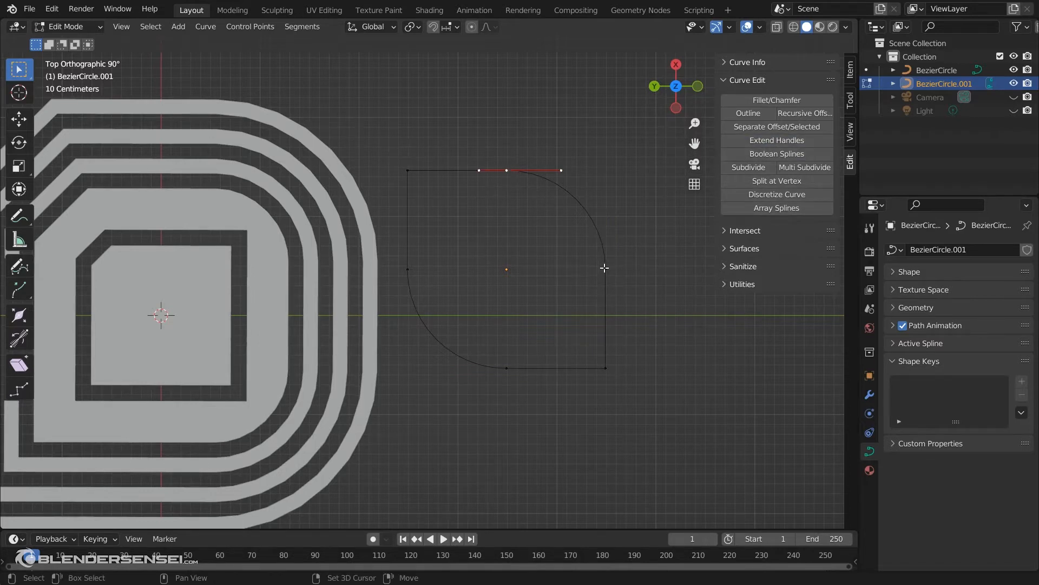
left_click(777, 142)
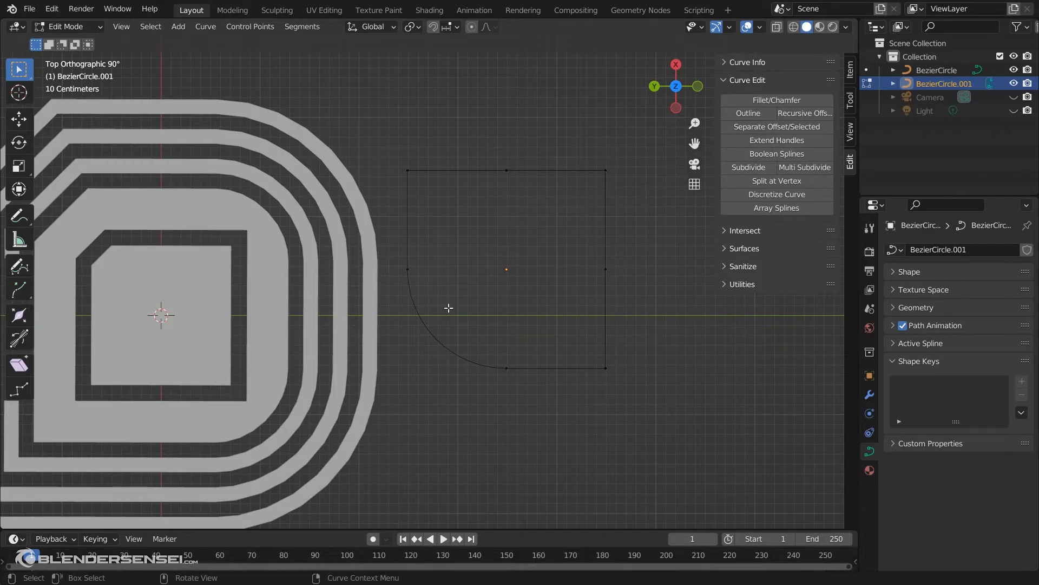
Return to Object Mode and delete the partly squared circle.
scroll(448, 307, "down", 2)
scroll(448, 307, "up", 1)
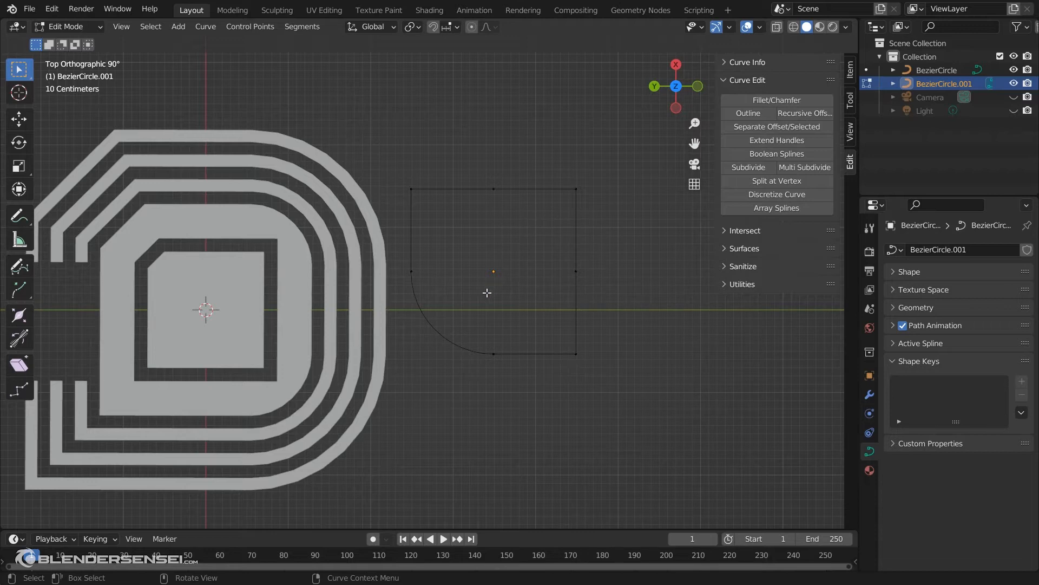
middle_click_drag(472, 297, 496, 291, "shift")
key("Tab")
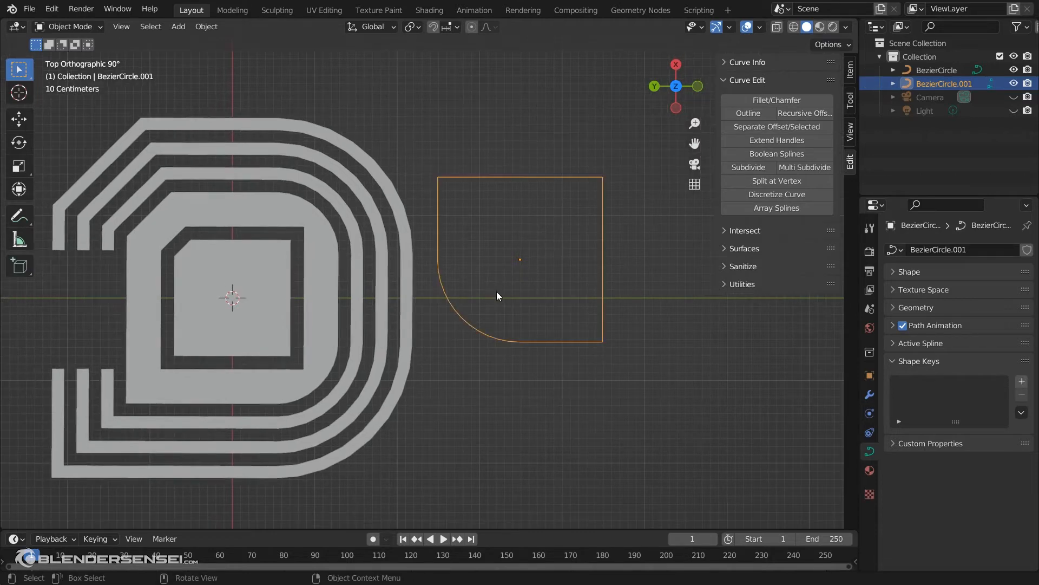
key("x")
left_click(489, 292)
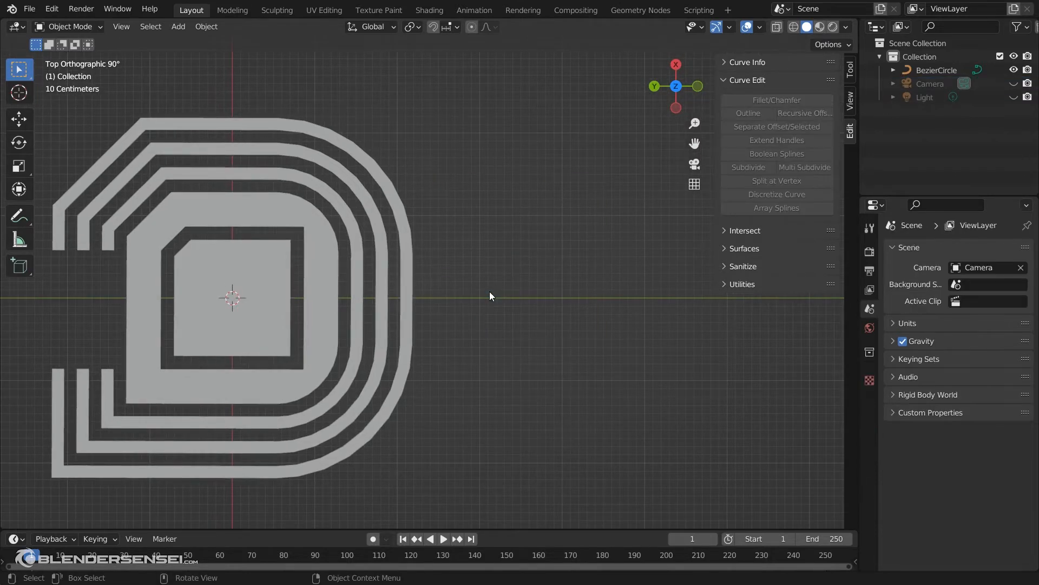
Add a Bezier circle with a 1 m radius, move it into the empty area beside the offset shape, and open it in Edit Mode.
scroll(495, 287, "left", 5, "ctrl")
left_click(457, 236)
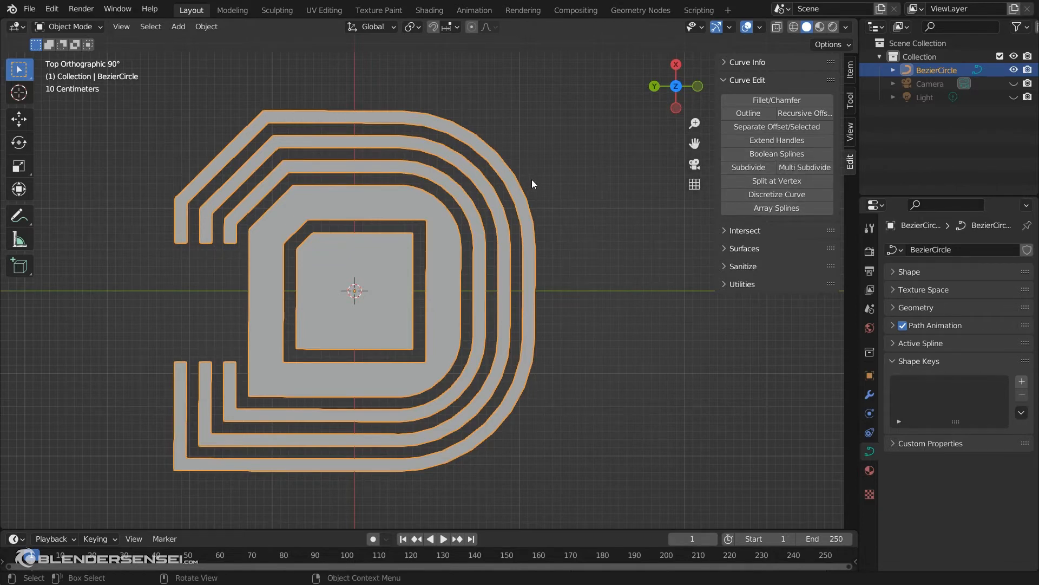
middle_click_drag(490, 212, 415, 212, "shift")
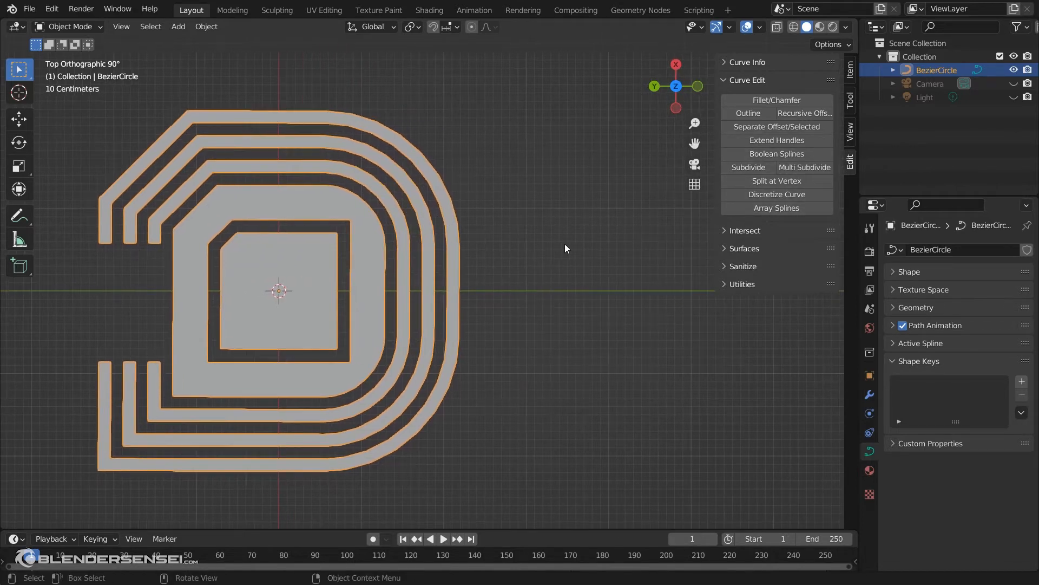
middle_click_drag(483, 229, 387, 230, "shift")
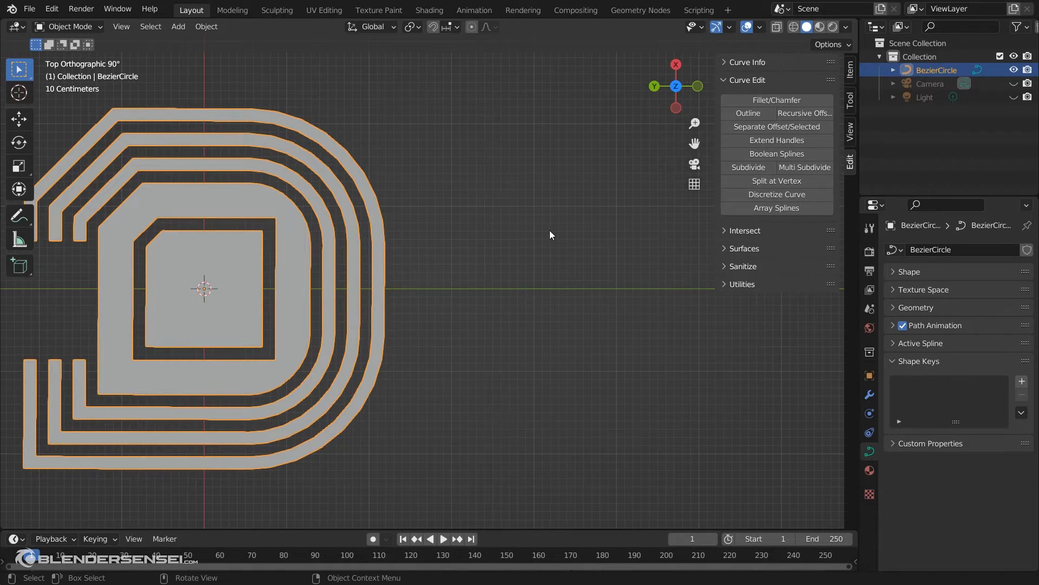
key("shift+a")
mouse_move(492, 246)
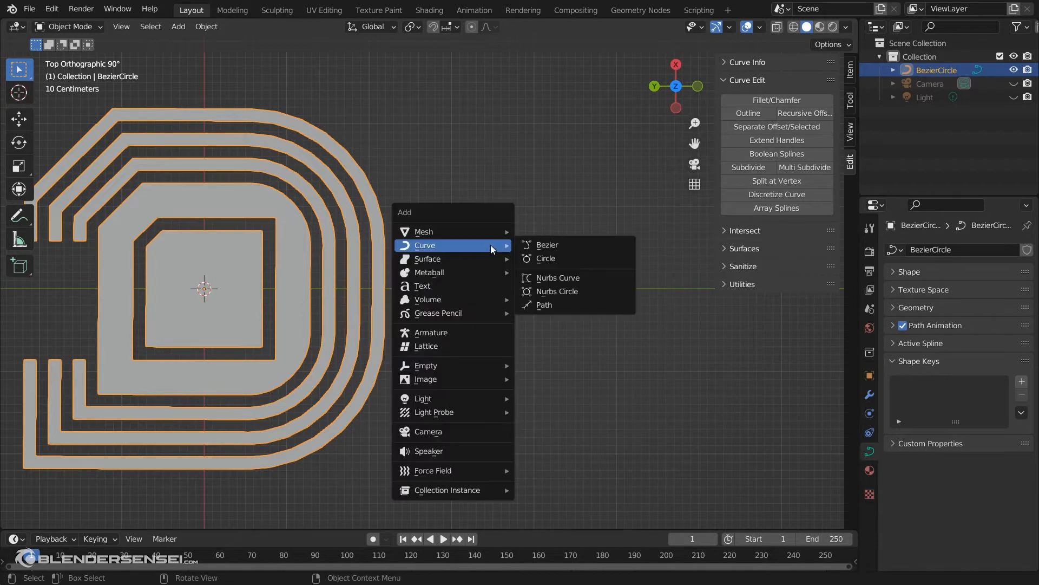
left_click(552, 258)
key("g")
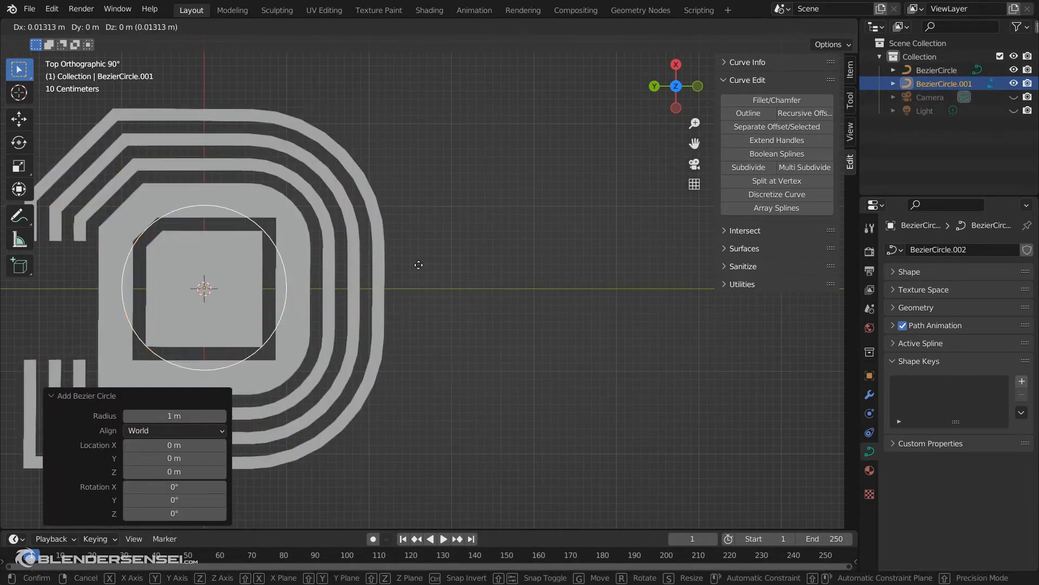
left_click(636, 288)
key("Tab")
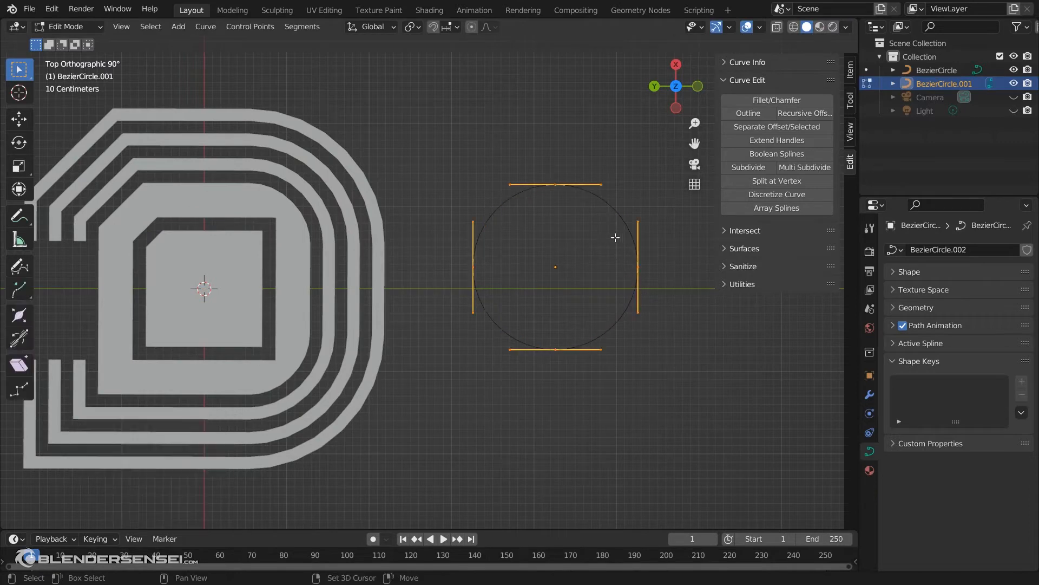
Duplicate the circle's points about 0.87 m in X and 0.70 m in Y so the two circles overlap.
middle_click_drag(615, 233, 543, 285, "shift")
key("shift+d")
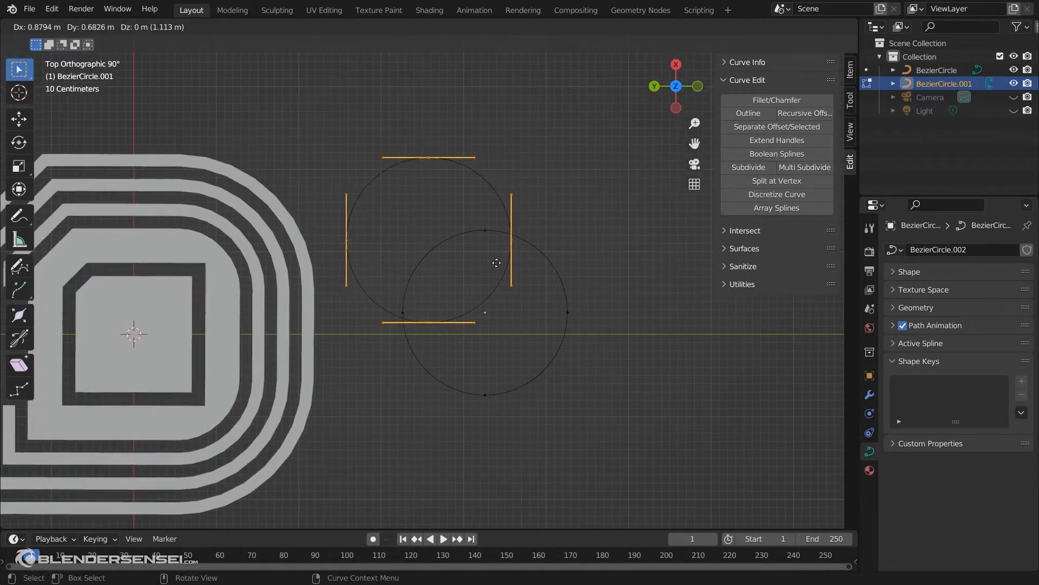
left_click(494, 264)
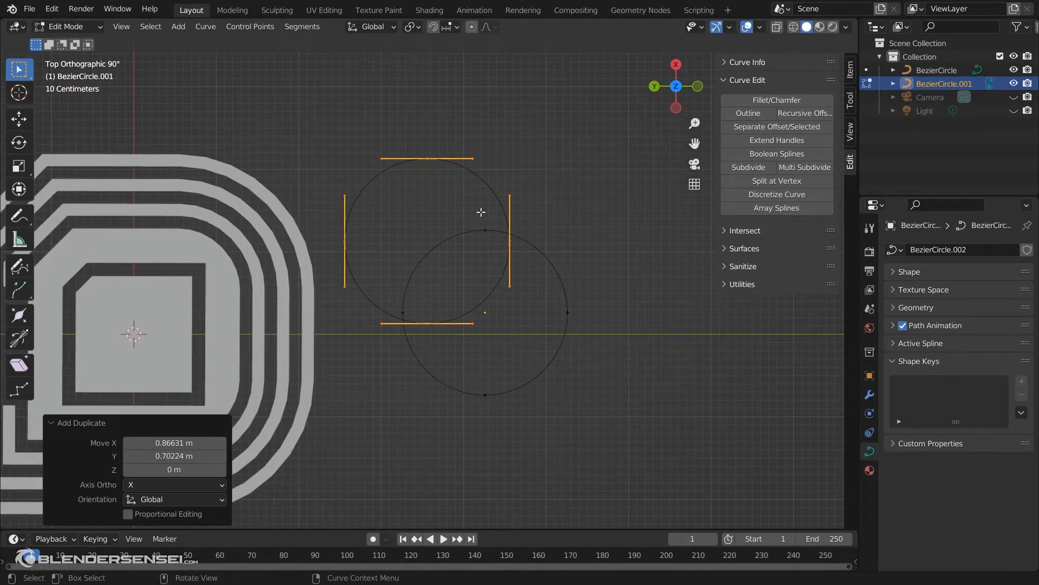
Check the curve handle display options in the viewport overlays.
left_click(760, 27)
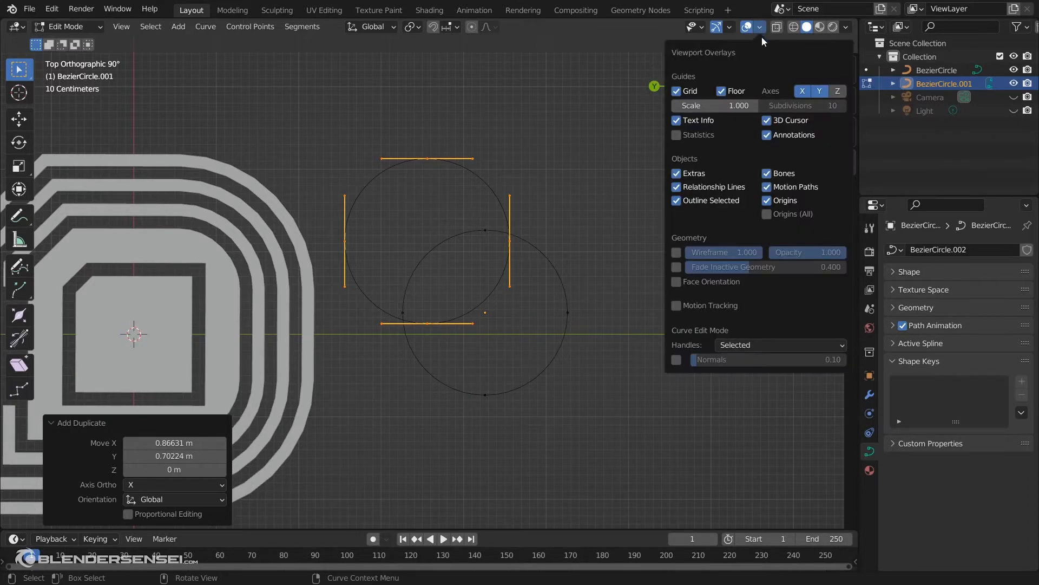
left_click(771, 344)
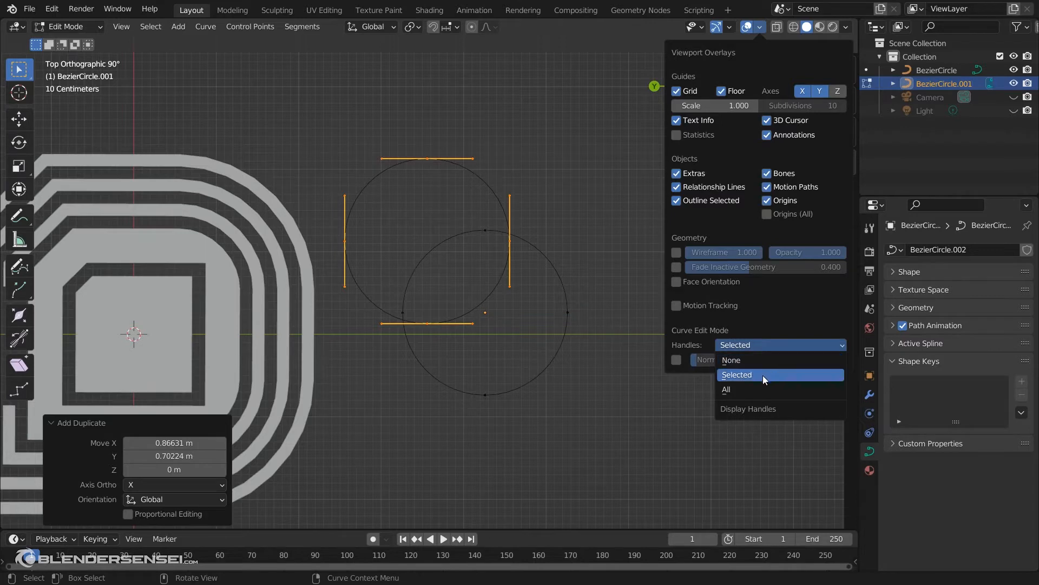
key("n")
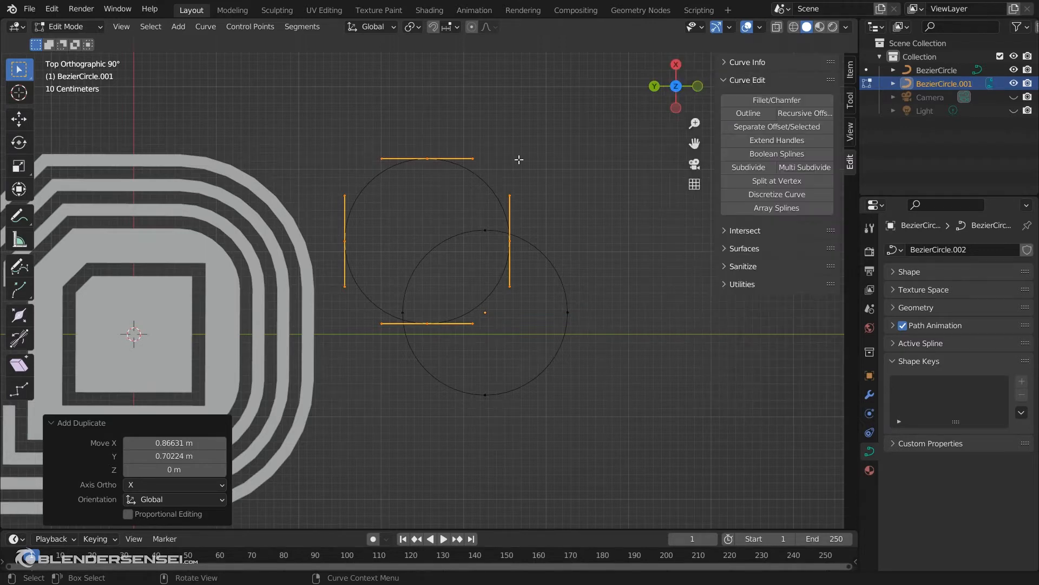
Select all points of both overlapping circles and try Boolean Splines on them.
middle_click_drag(490, 207, 514, 194, "shift")
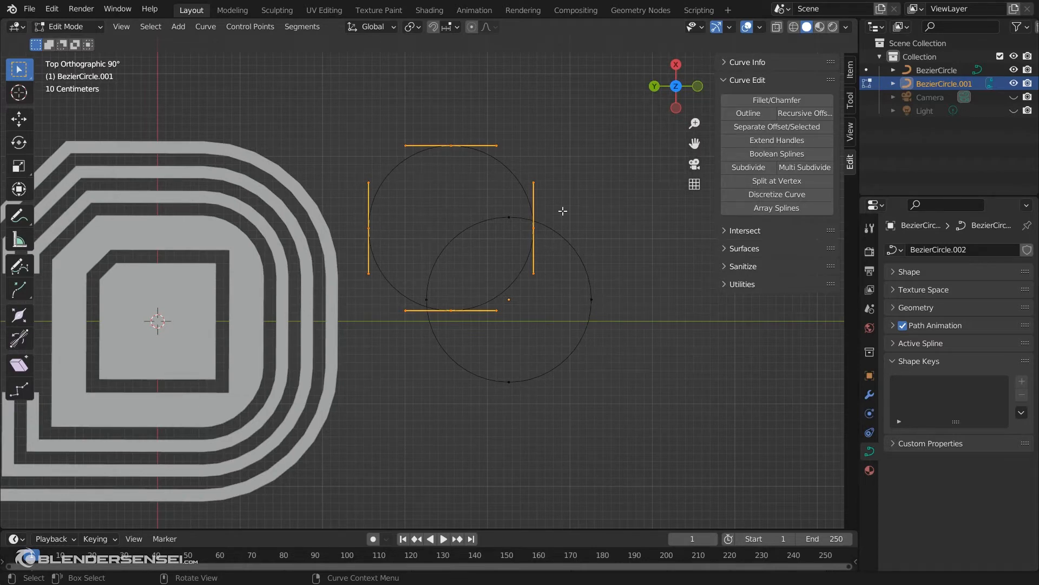
key("l")
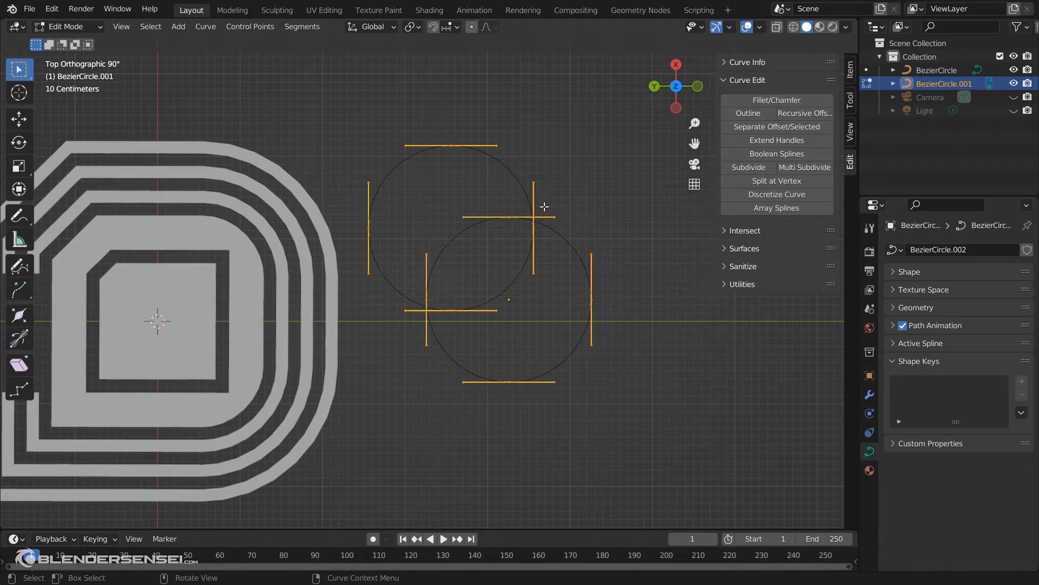
left_click(796, 156)
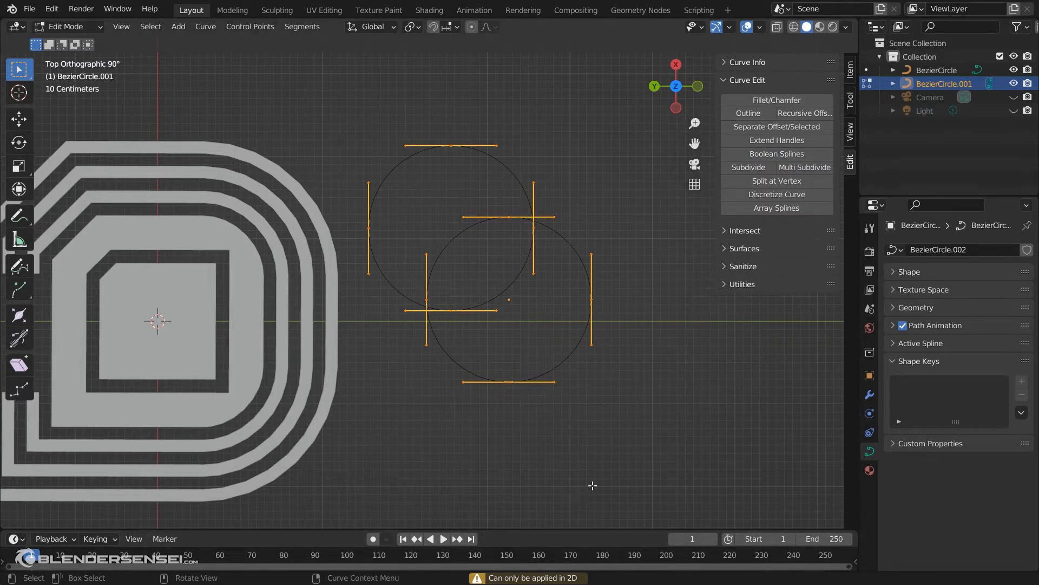
Set the curve's shape to 2D and apply Boolean Splines to both circles with type Union.
left_click(903, 271)
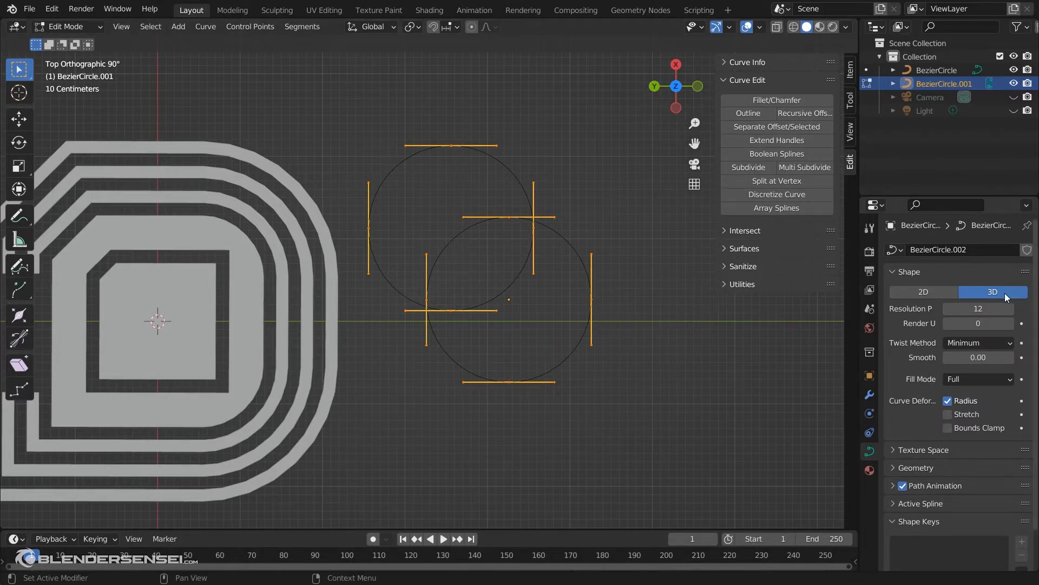
left_click(934, 292)
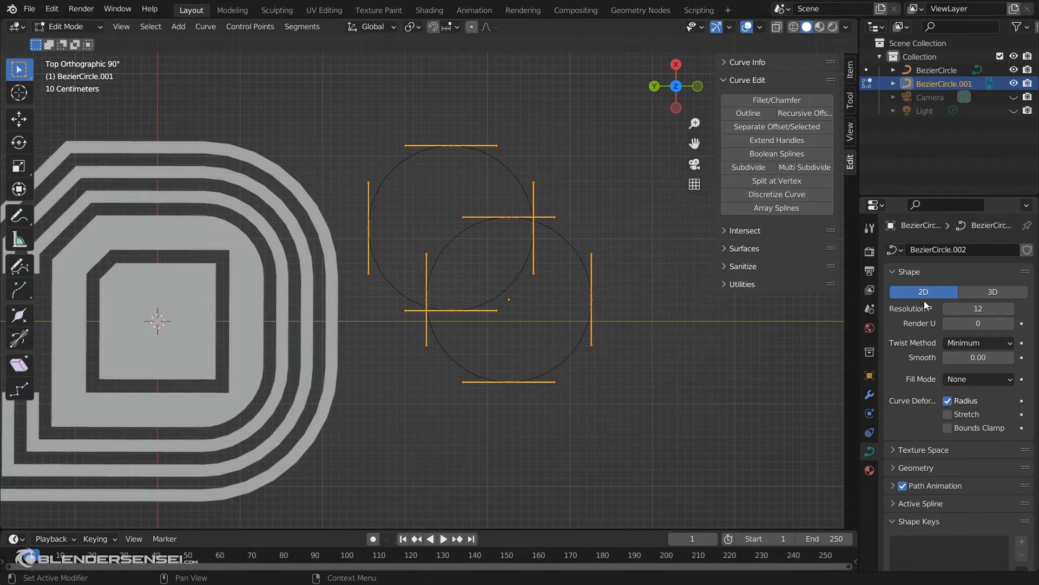
left_click(772, 154)
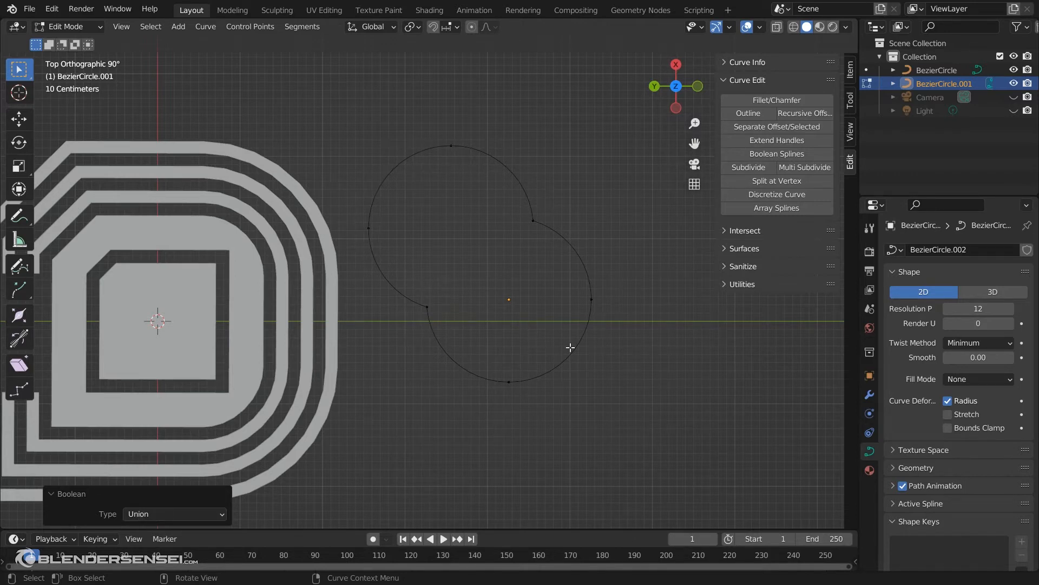
Try the Difference type for the Boolean operation and settle on Intersection.
left_click(186, 514)
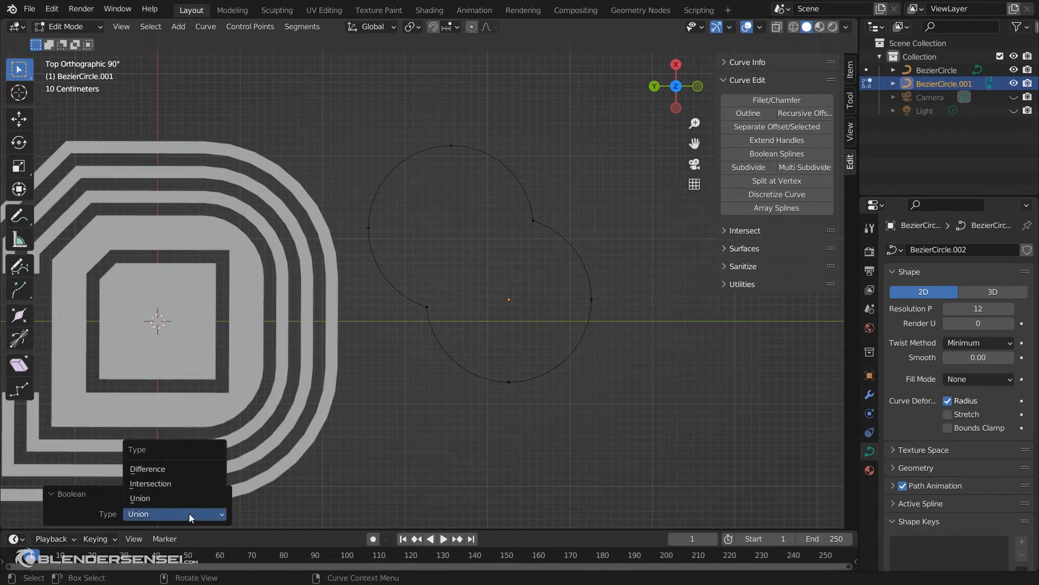
left_click(171, 469)
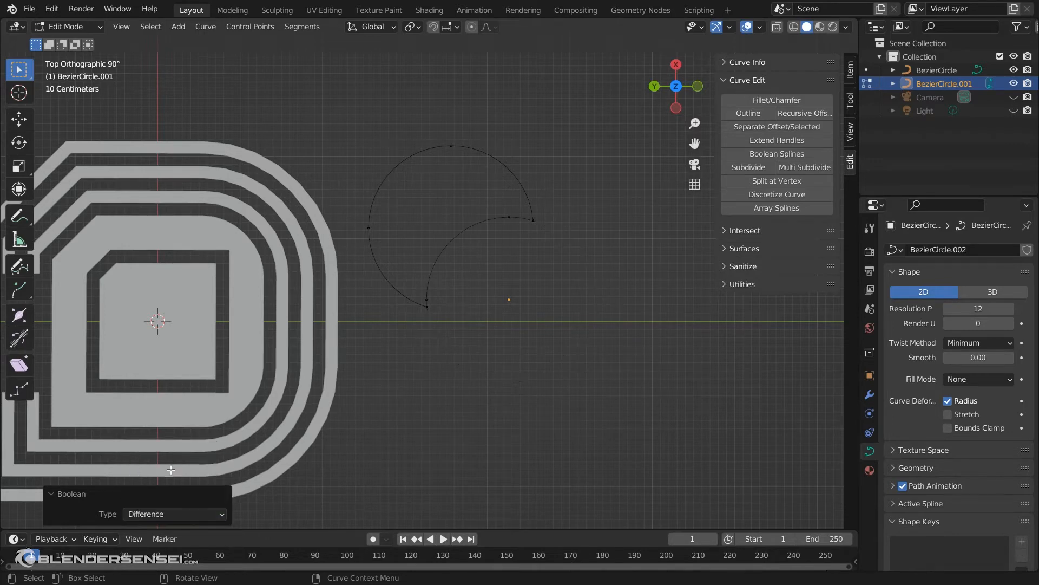
left_click(209, 517)
left_click(202, 486)
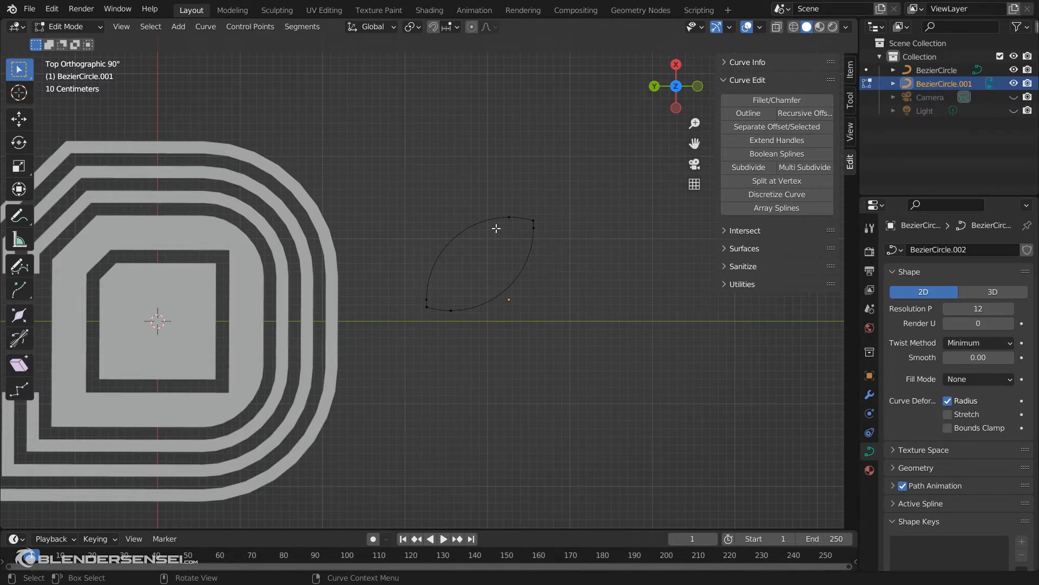
Subdivide all segments of the leaf-shaped curve at 52.49 percent.
key("l")
right_click(517, 185)
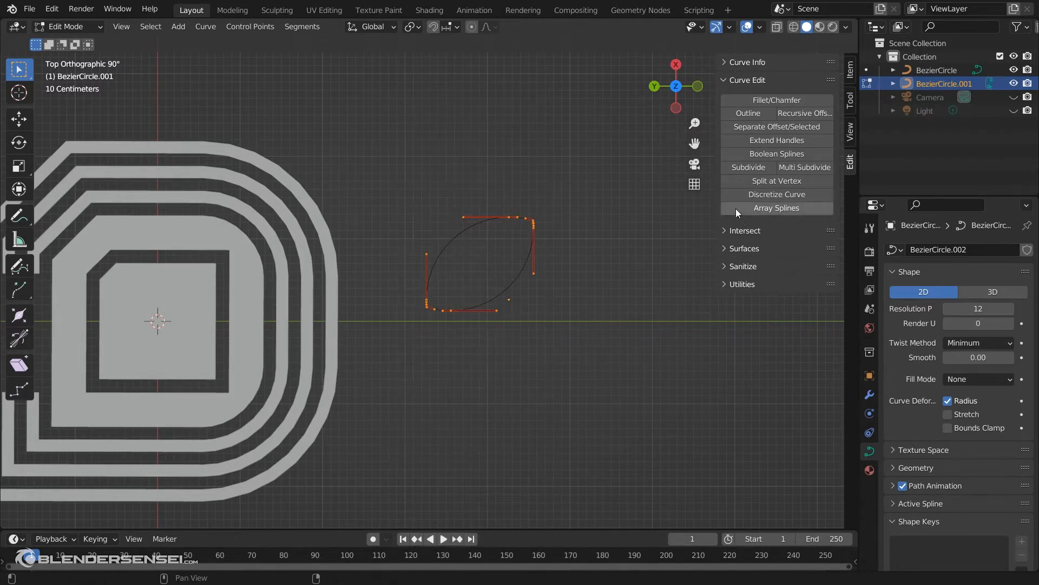
left_click(758, 171)
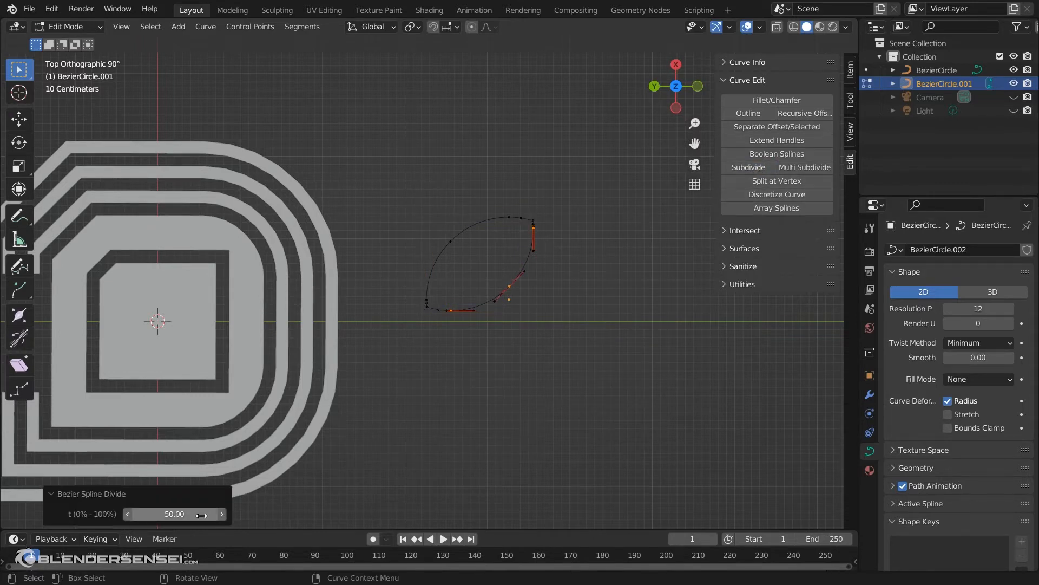
left_click_drag(171, 513, 193, 514)
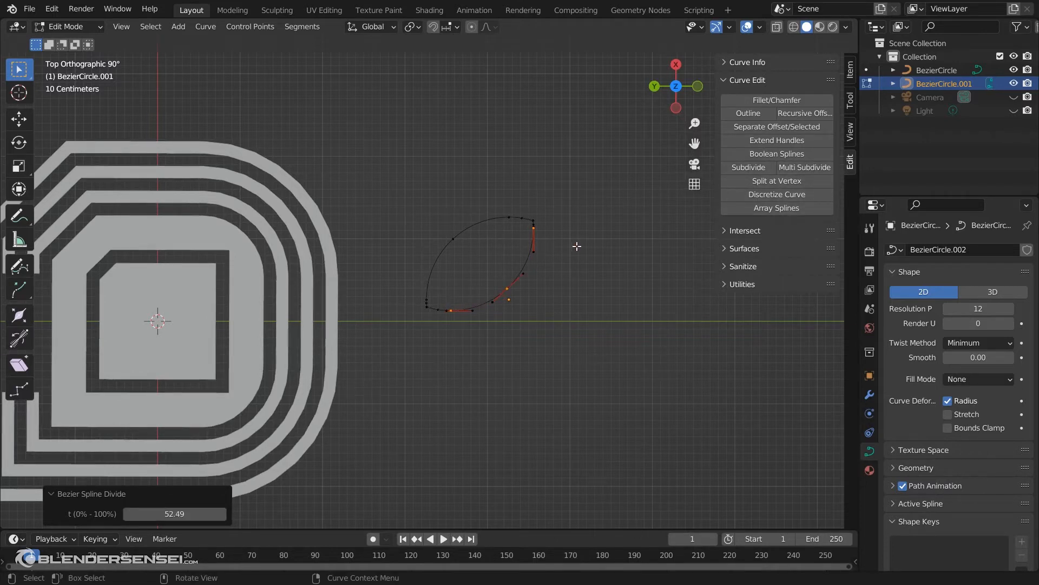
Apply Multi Subdivide to all points of the leaf-shaped curve and edit its parameters, changing the first to 0.55.
key("alt+a")
key("a")
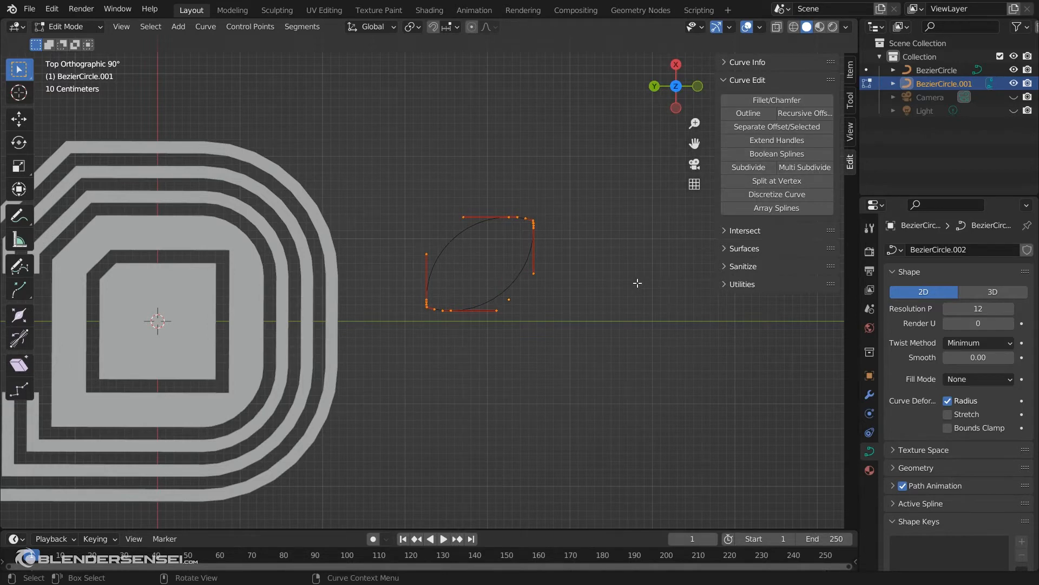
left_click(803, 168)
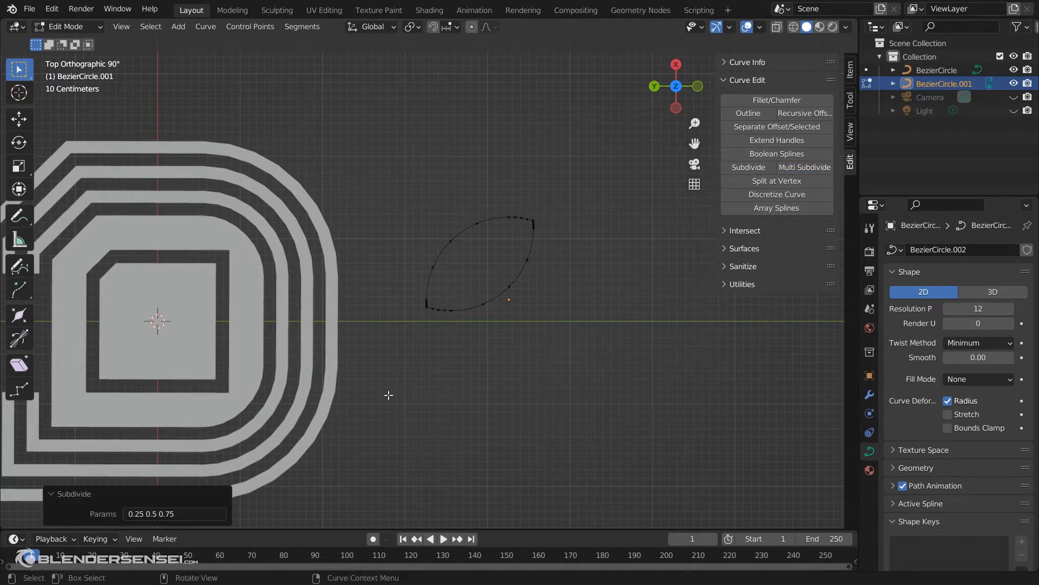
left_click(139, 515)
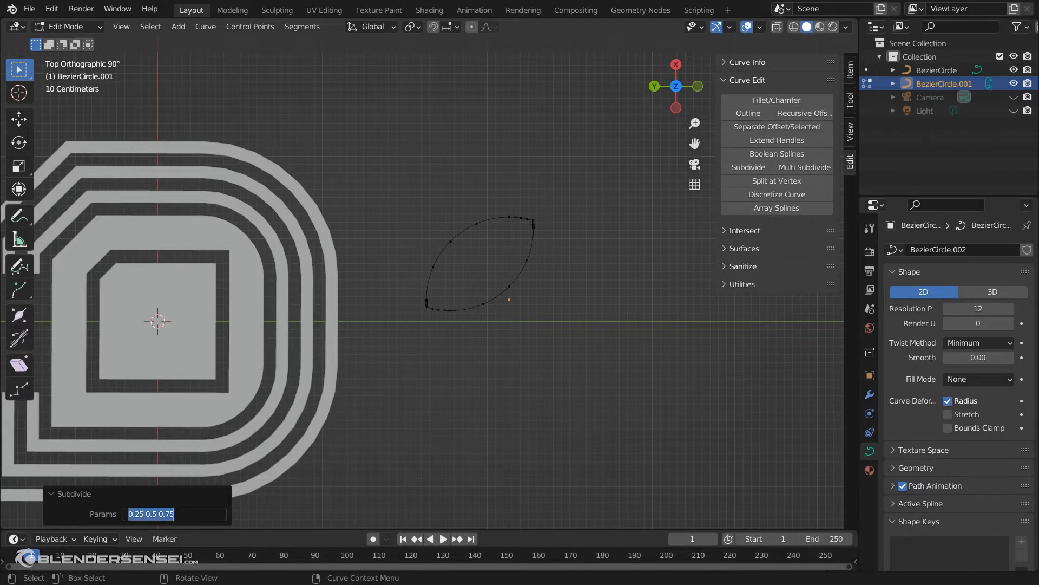
left_click(144, 514)
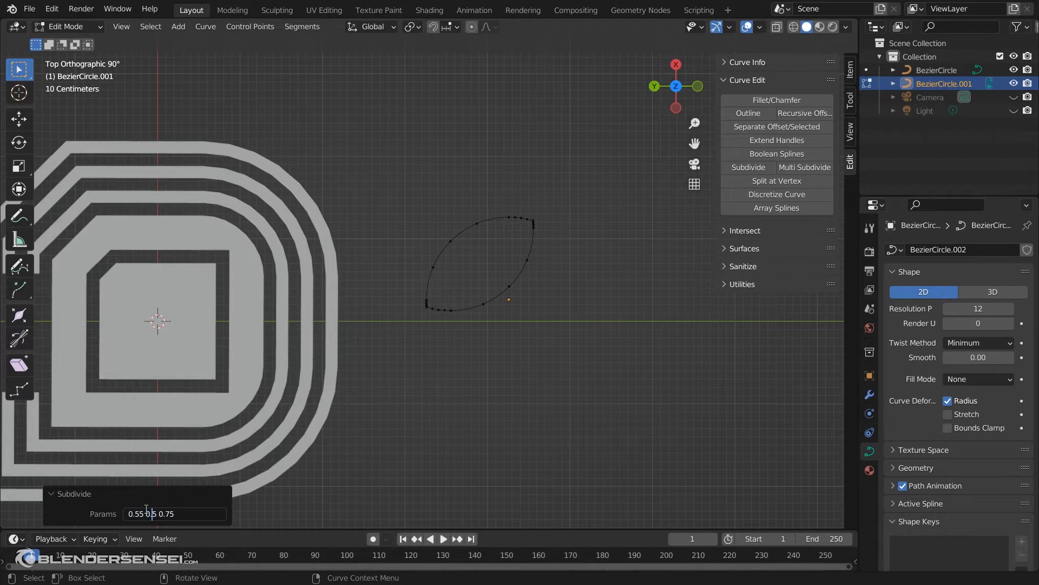
type("7")
key("BackSpace")
type("3")
key("Return")
Edit the concentric outline curve and apply Split at Vertex to a point on the outermost line's rounded upper corner.
key("Tab")
middle_click_drag(415, 367, 582, 361, "shift")
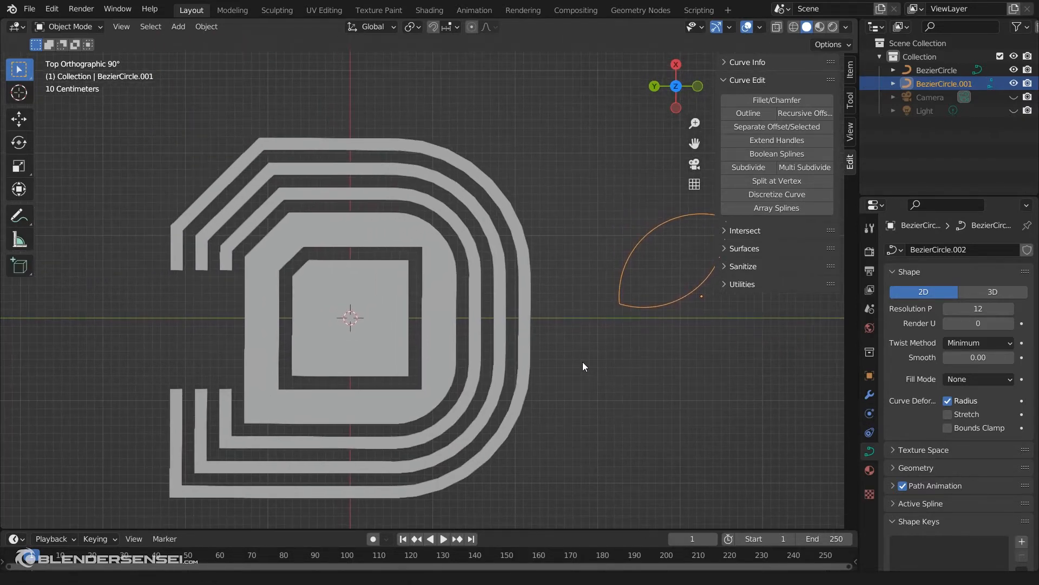
left_click(448, 273)
key("Tab")
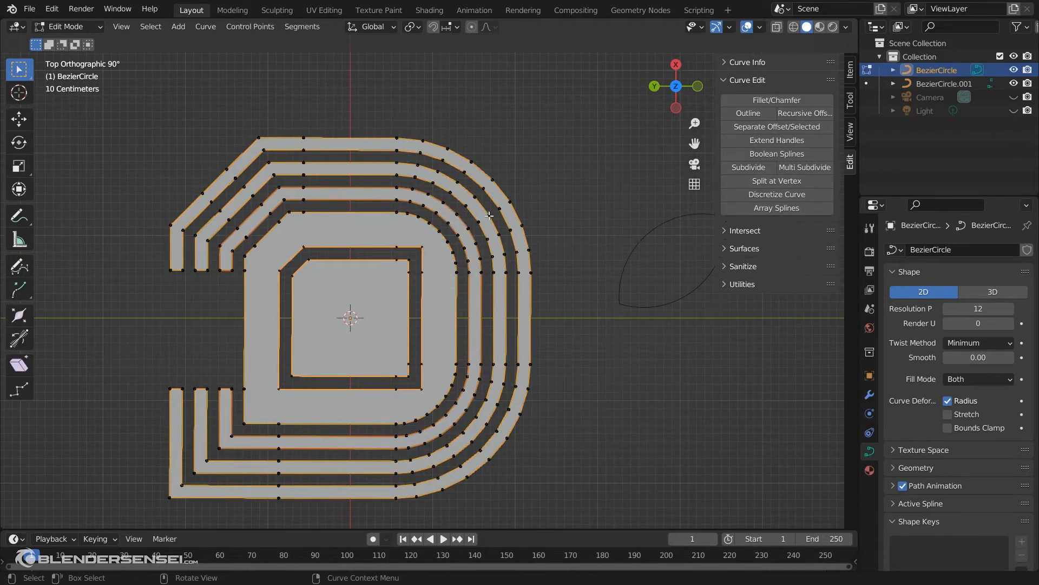
left_click(510, 202)
scroll(508, 239, "up", 2)
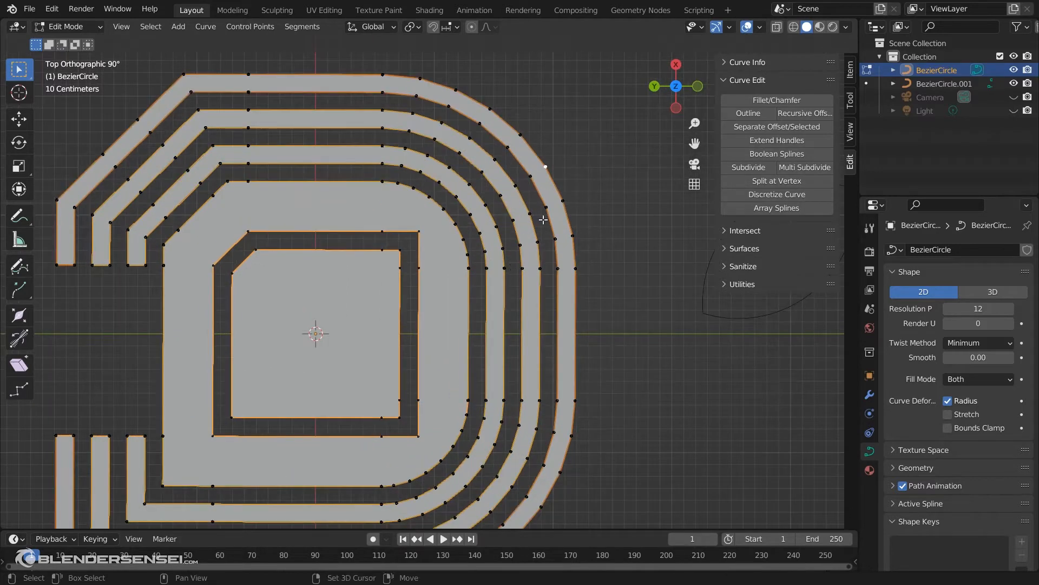
middle_click_drag(543, 219, 447, 310, "shift")
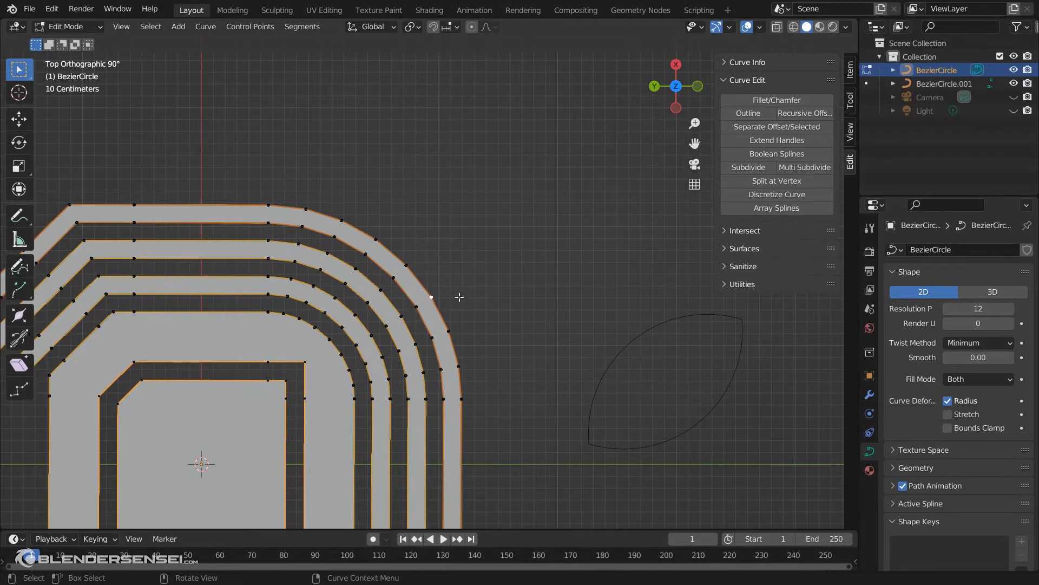
left_click(796, 182)
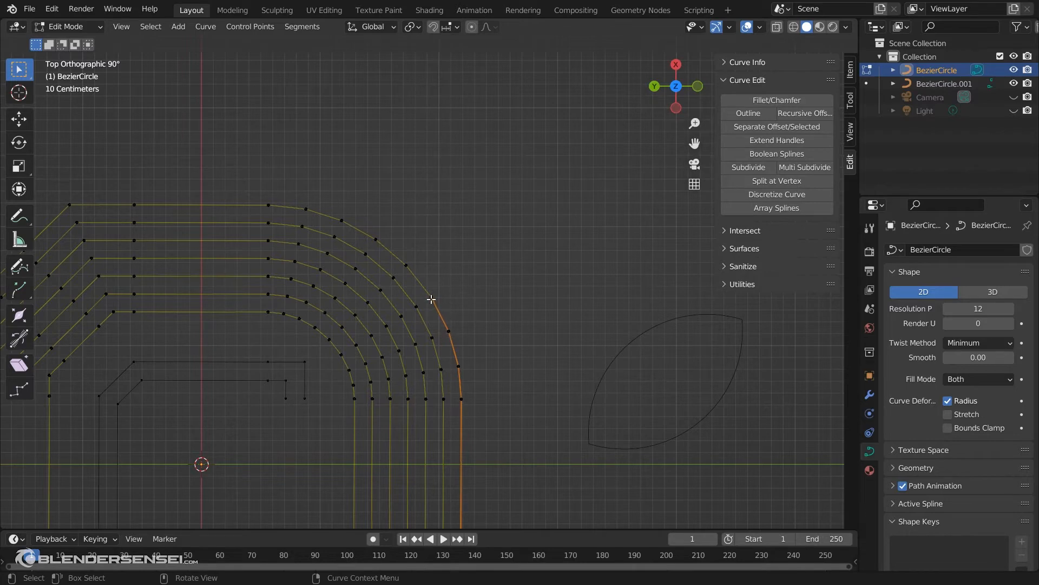
Try moving the loose end point of the split outermost line away from the corner, cancelling each move.
key("g")
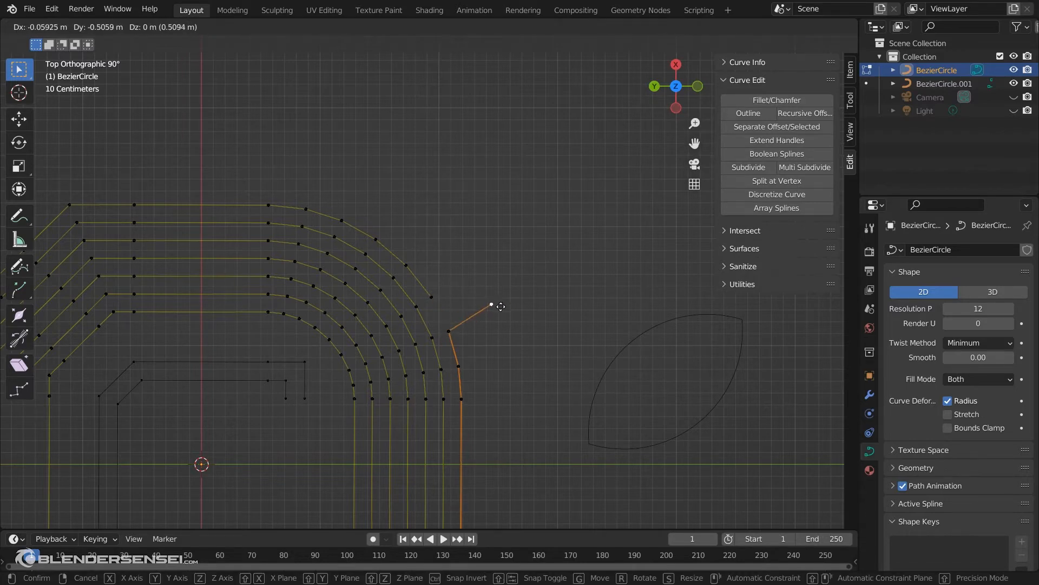
right_click(489, 301)
scroll(442, 351, "down", 2)
middle_click_drag(448, 353, 528, 309, "shift")
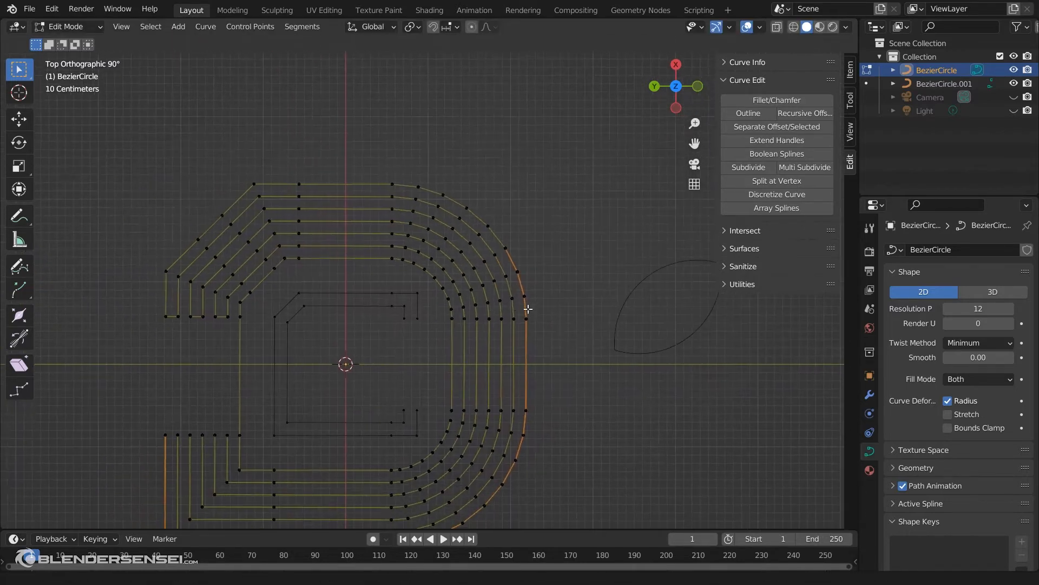
scroll(585, 248, "up", 2)
key("g")
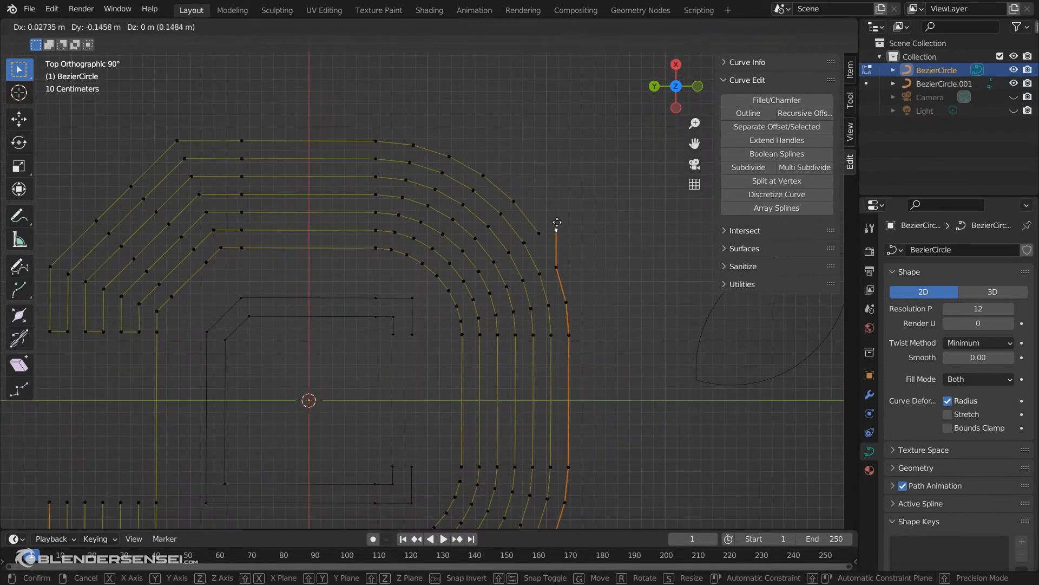
right_click(576, 223)
scroll(556, 314, "down", 2)
middle_click_drag(509, 329, 564, 264, "shift")
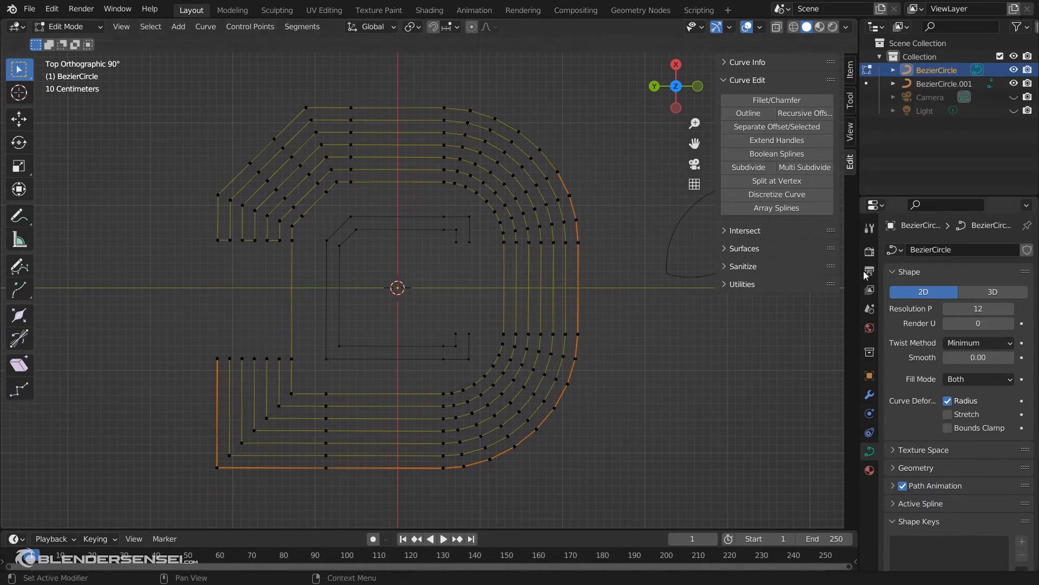
Enable Cyclic U in the Active Spline settings for two of the open rounded outline splines.
left_click(254, 211)
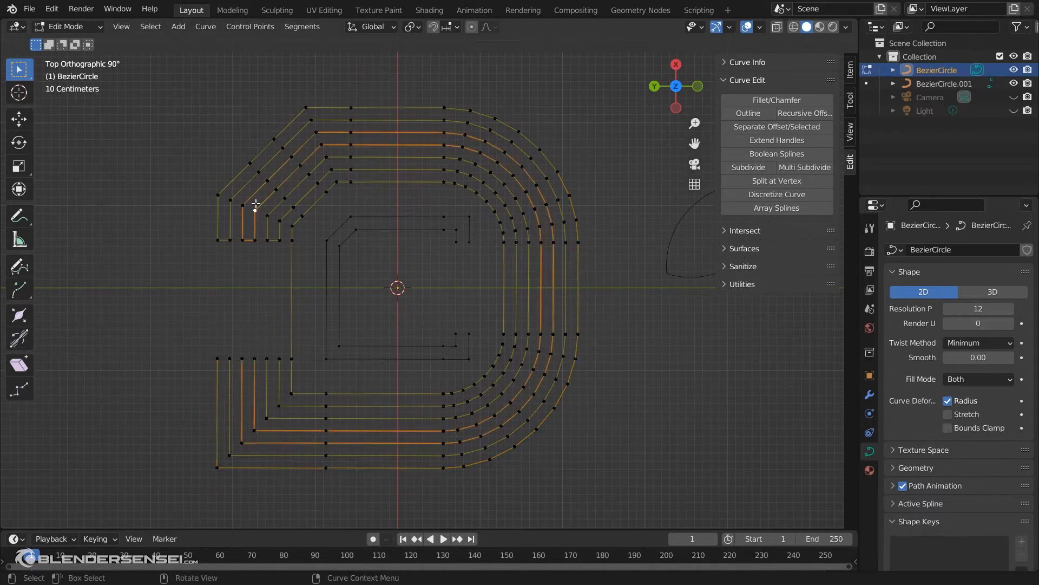
left_click(247, 177)
key("ctrl+z")
left_click(898, 273)
left_click(895, 342)
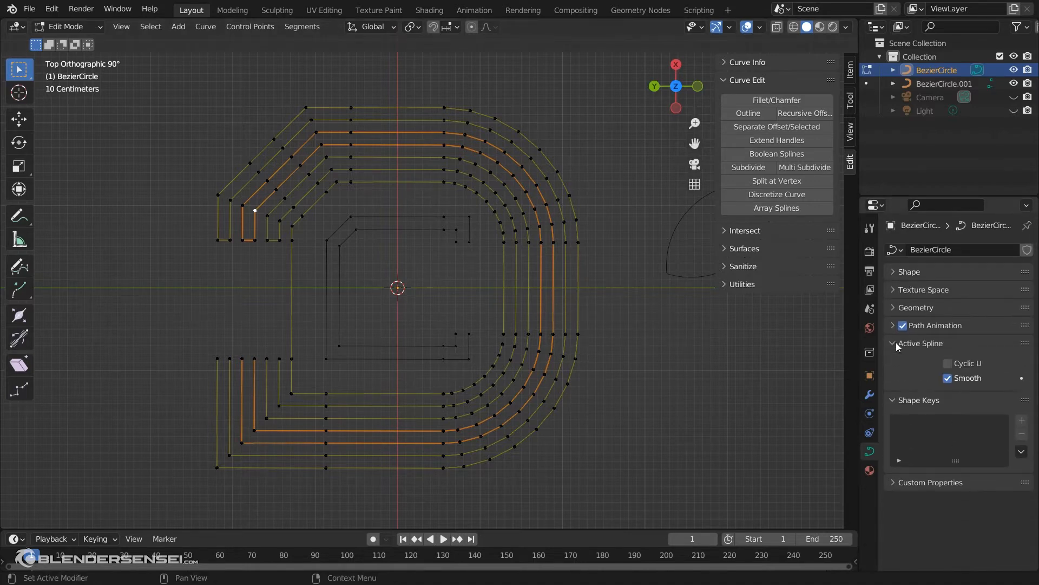
left_click(537, 352)
left_click(948, 364)
left_click(364, 415)
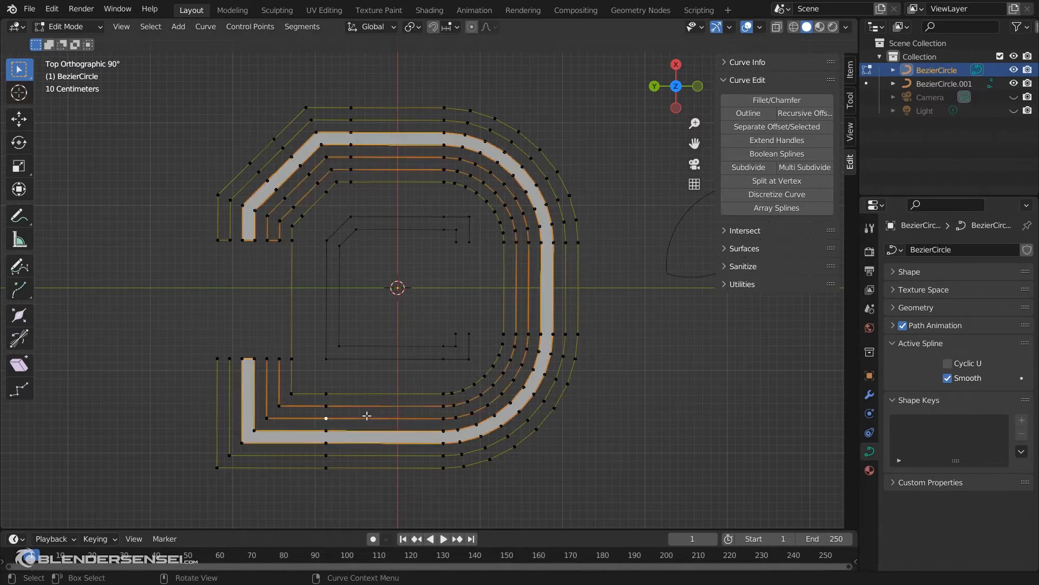
left_click(947, 363)
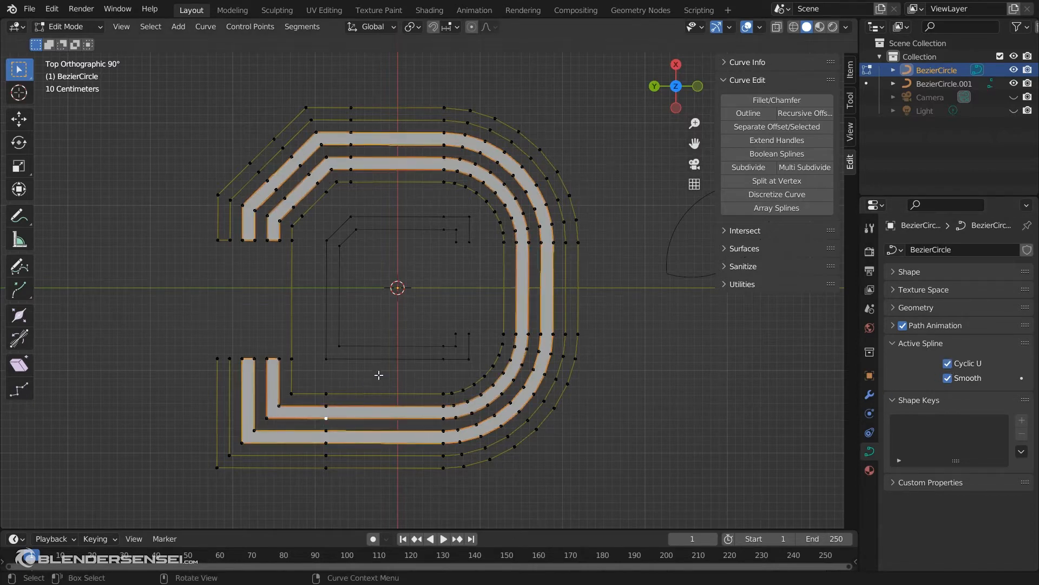
Make both inner chamfered-square splines cyclic in the U direction.
left_click(416, 355)
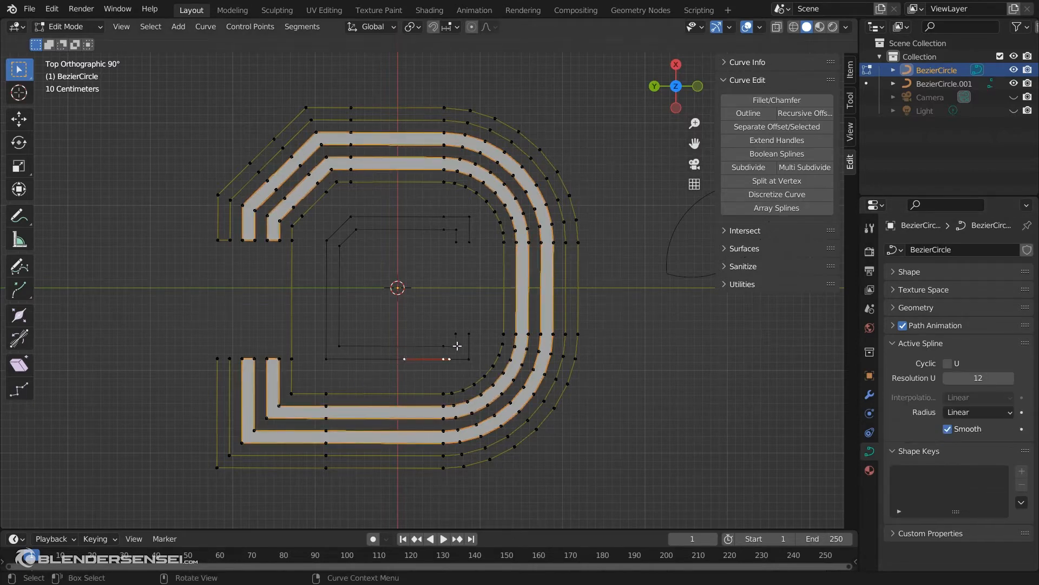
left_click(948, 364)
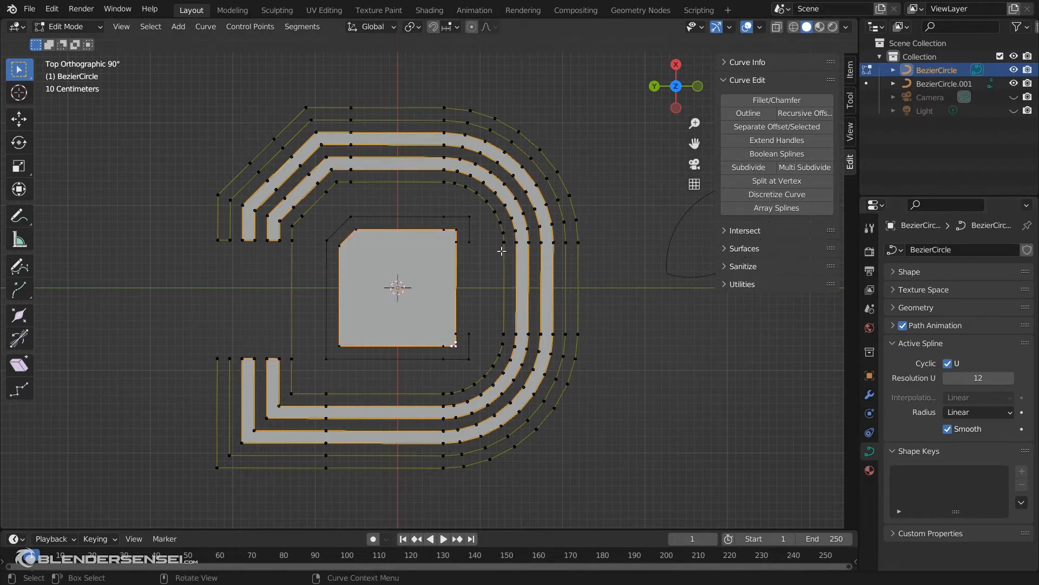
left_click(470, 233)
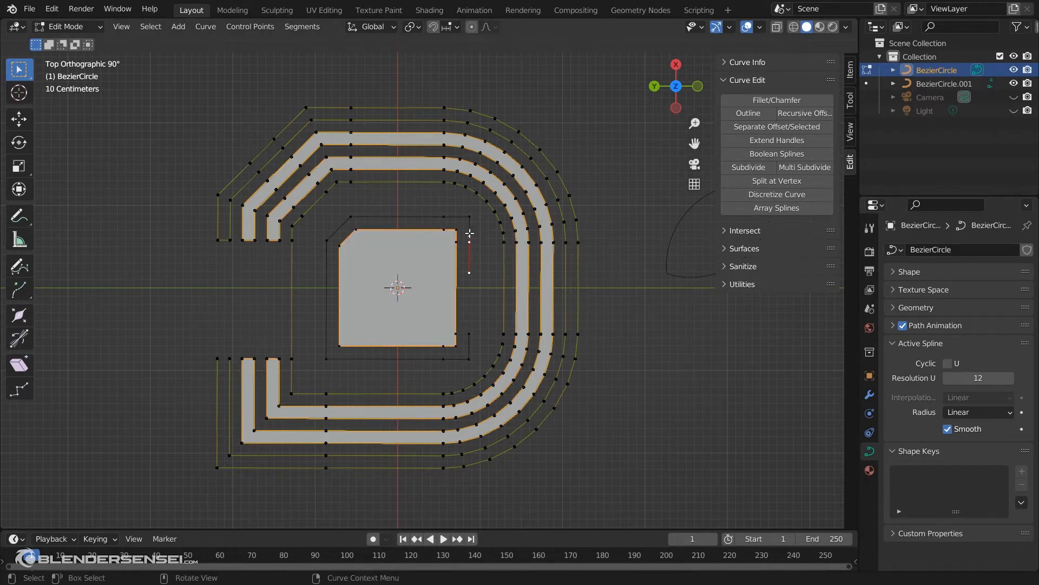
left_click(948, 363)
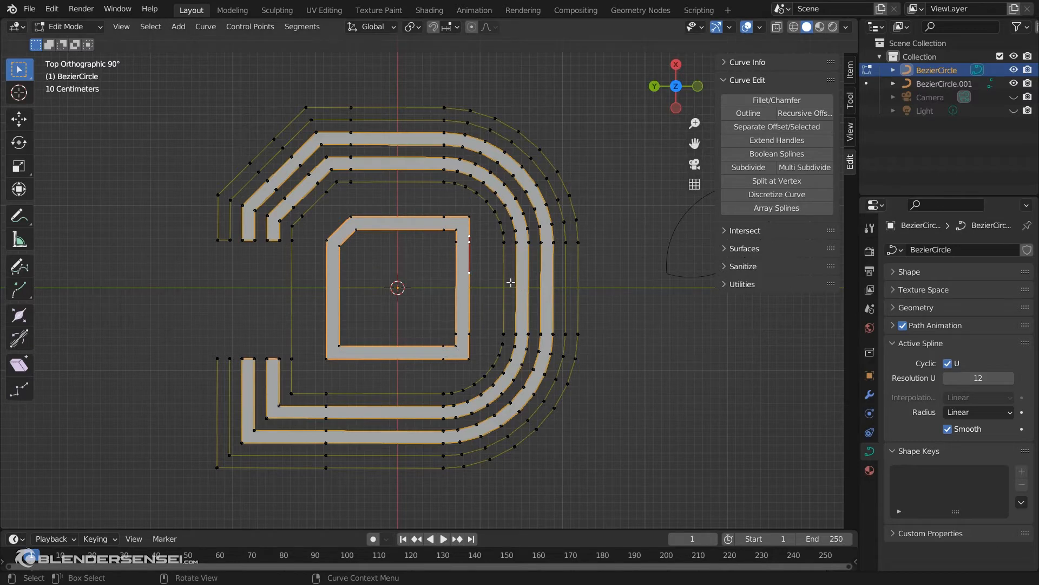
Move the outermost spline's open end point outward by about -0.19 m in X and -0.69 m in Y.
left_click(579, 263)
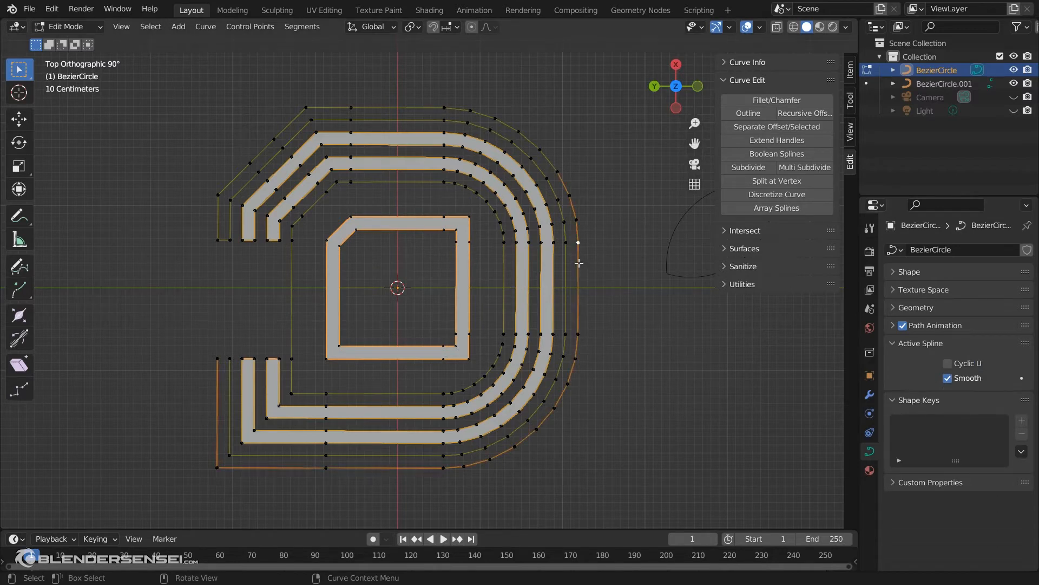
left_click(570, 194)
key("e")
left_click(602, 181)
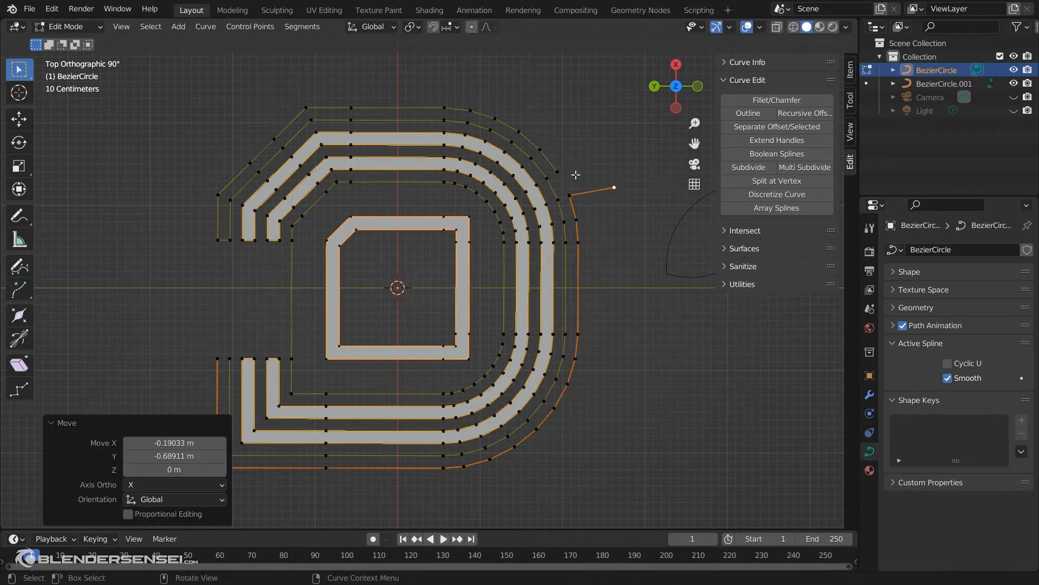
left_click(54, 422)
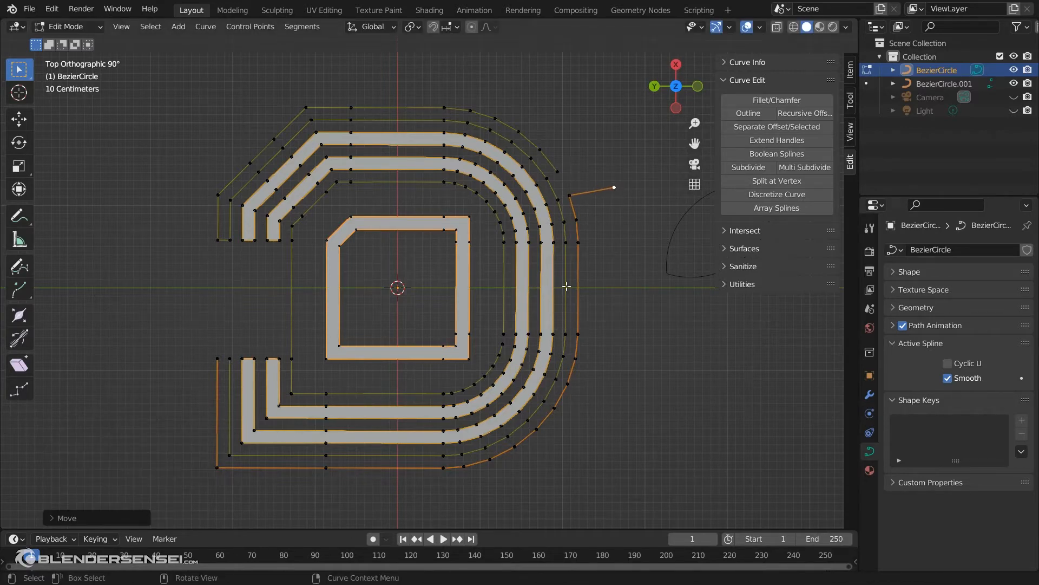
Try closing the outermost spline with Cyclic U and reopen it.
left_click(948, 364)
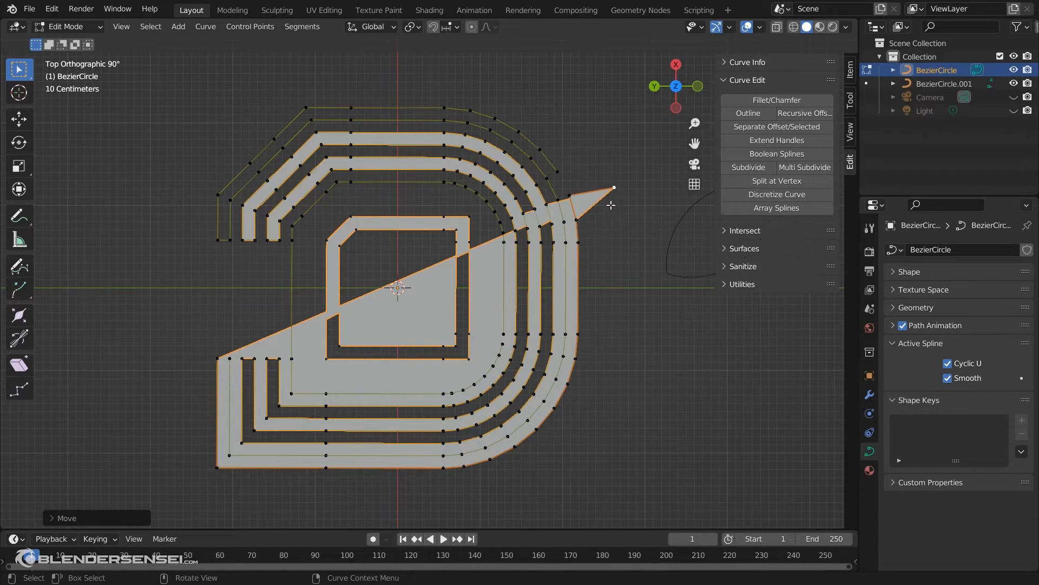
mouse_move(602, 191)
left_mouse_down()
mouse_move(537, 176)
mouse_move(552, 188)
mouse_move(602, 190)
left_mouse_up()
key("alt+c")
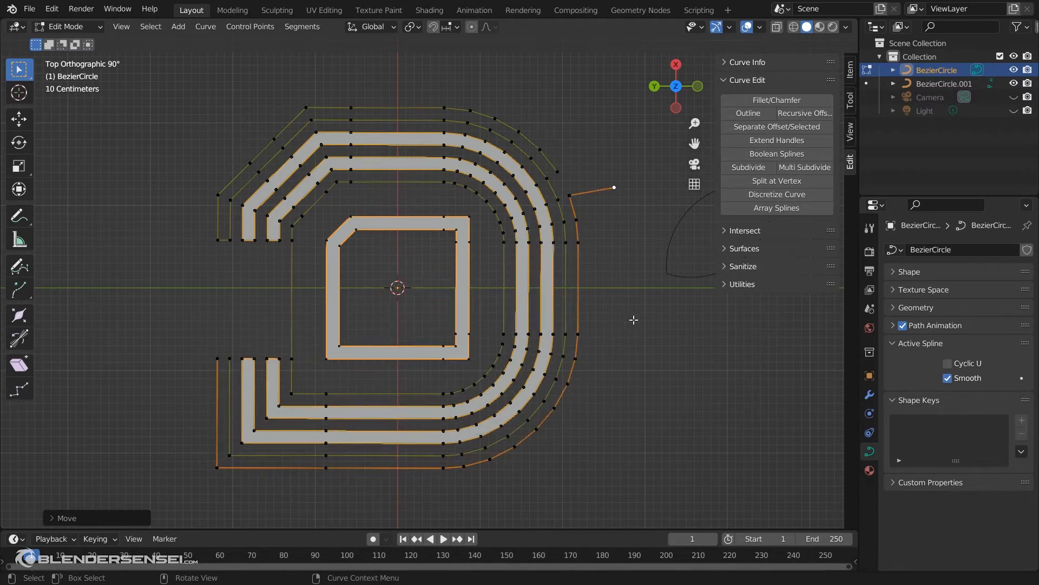
Leave curve editing, add a Bezier circle, and place it in the empty area above the leaf-shaped curve.
middle_click_drag(582, 287, 442, 353, "shift")
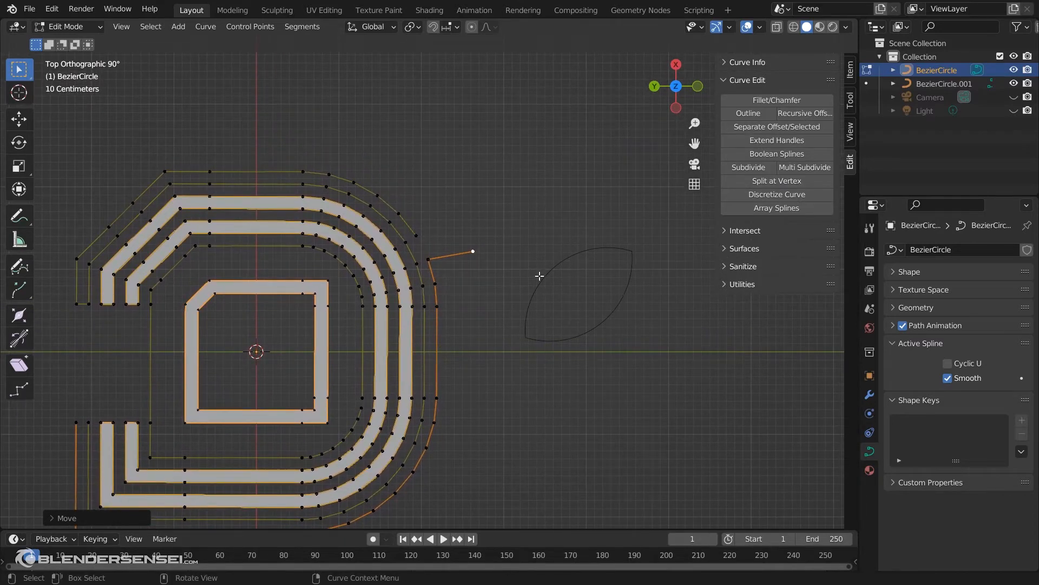
mouse_move(549, 275)
middle_mouse_down("shift")
mouse_move(570, 248)
mouse_move(536, 286)
middle_mouse_up("shift")
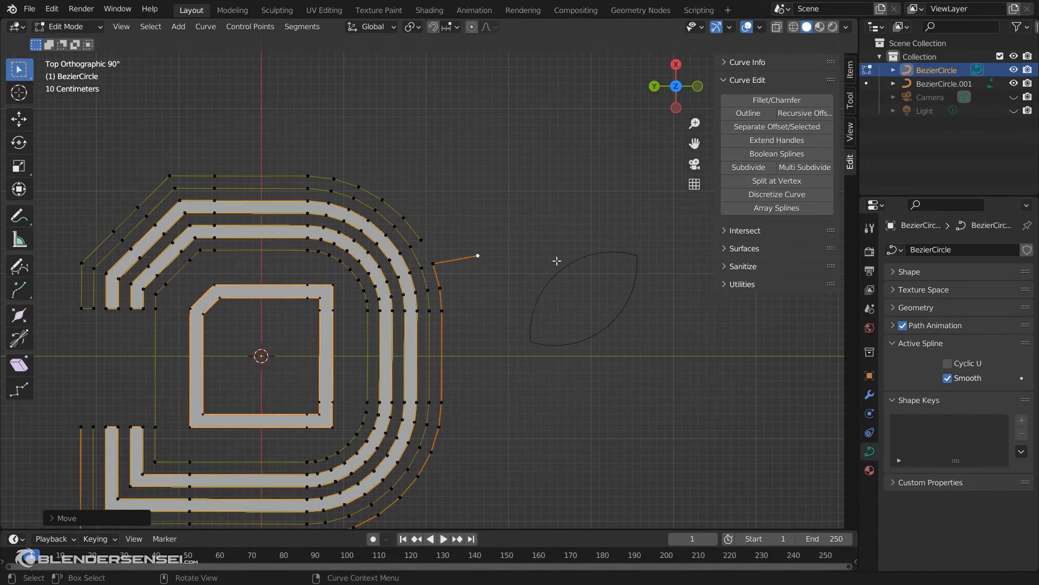
key("Tab")
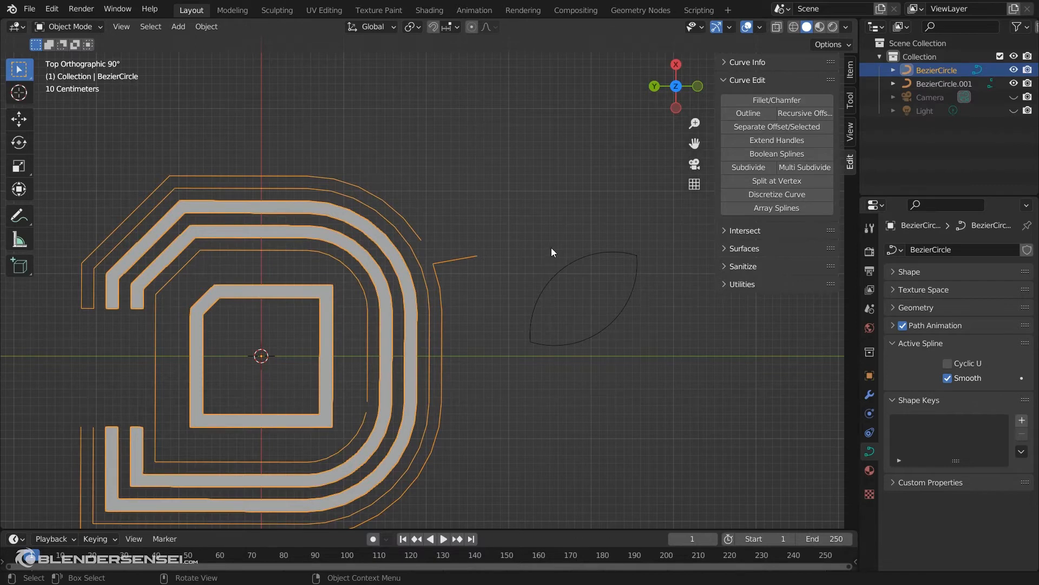
key("shift+a")
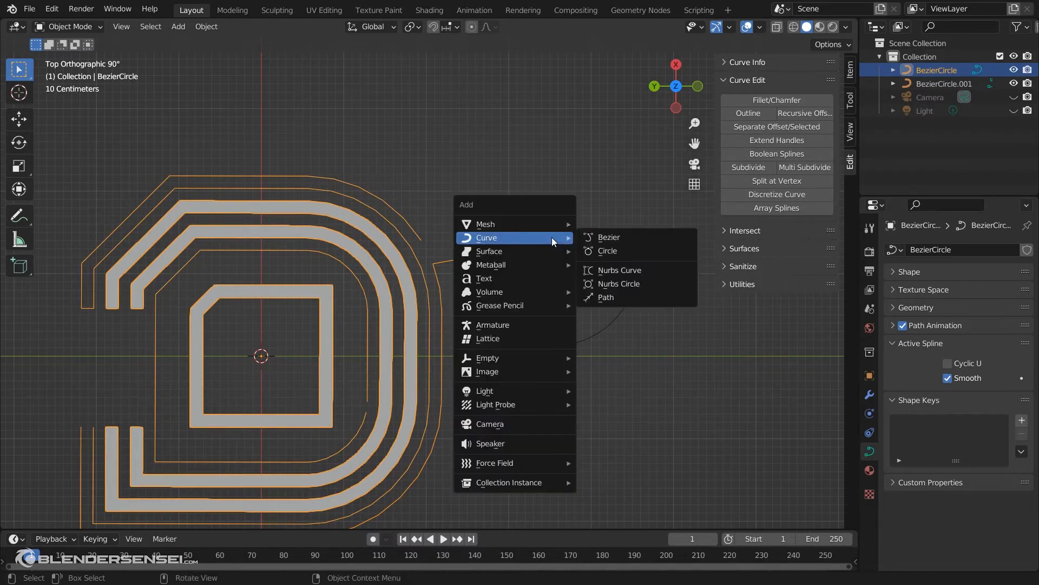
left_click(603, 250)
key("g")
left_click(614, 183)
Edit the new Bezier circle and open it by disabling Cyclic U.
middle_click_drag(617, 214, 586, 330, "shift")
key("Tab")
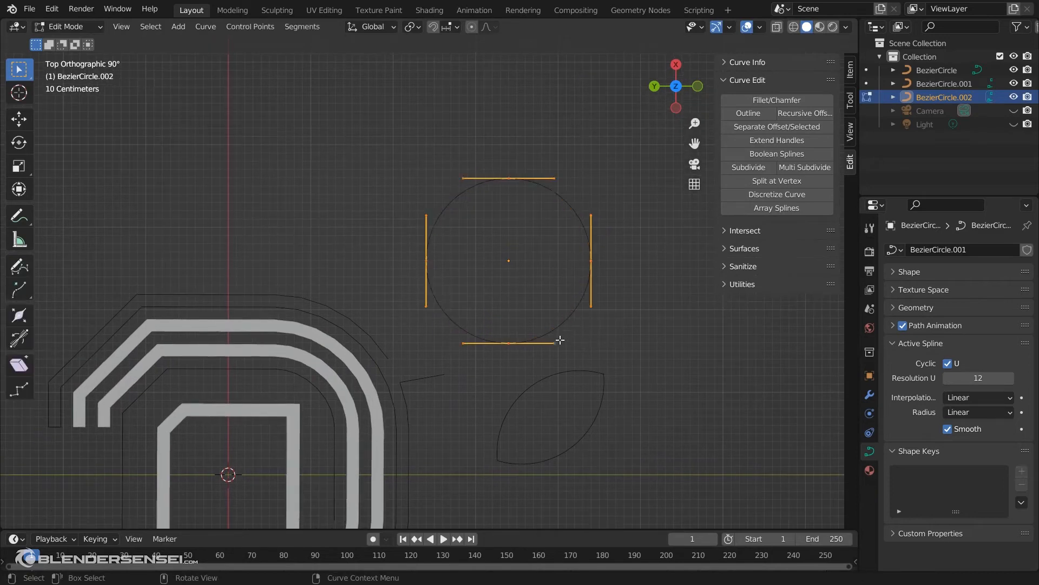
left_click(948, 363)
middle_click_drag(576, 312, 532, 354, "shift")
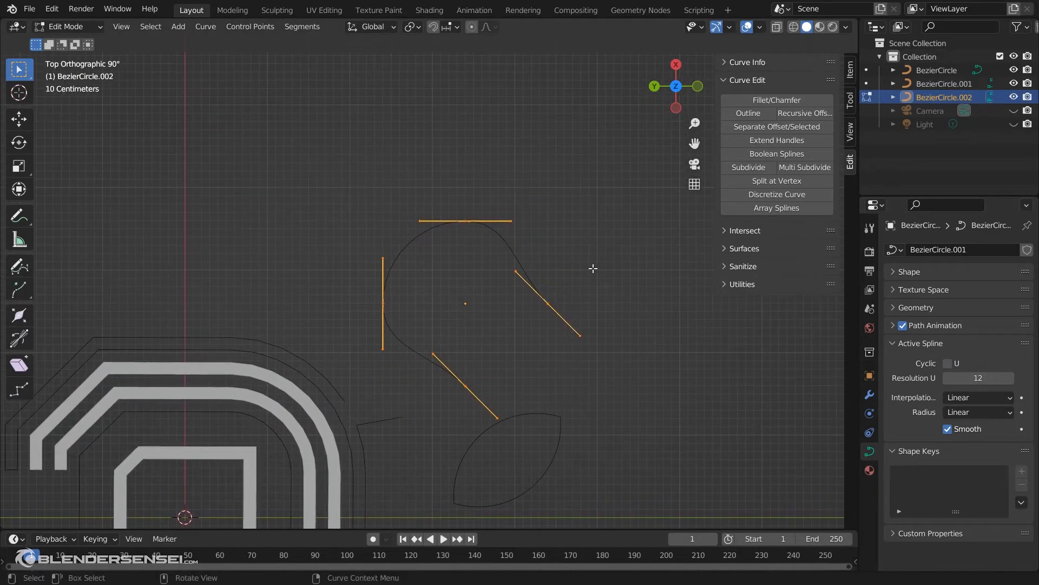
Try moving the open curve's right-hand end point, and close the circle again with Cyclic U.
left_click(591, 268)
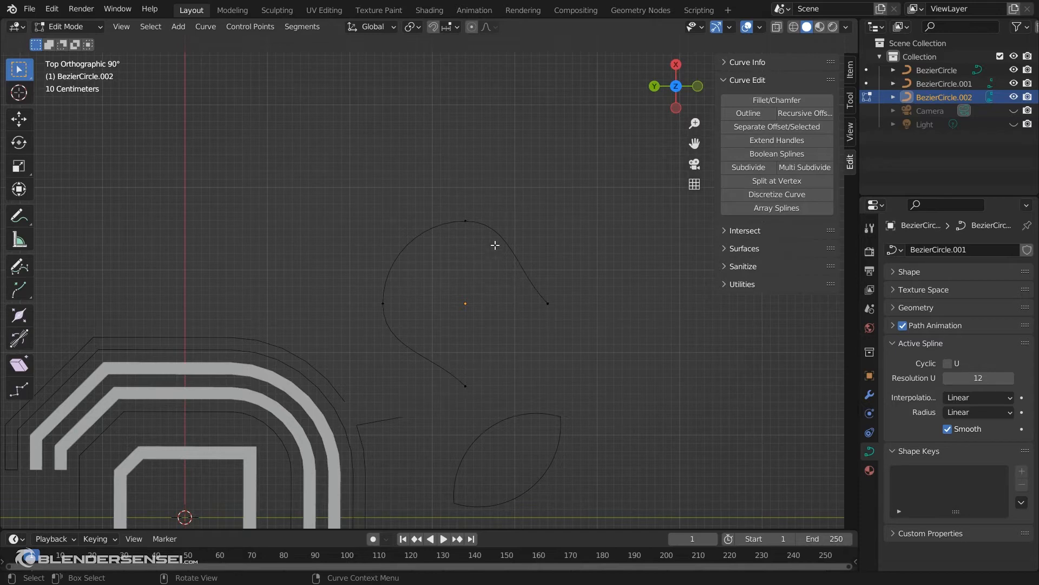
left_click(549, 305)
key("g")
right_click(535, 305)
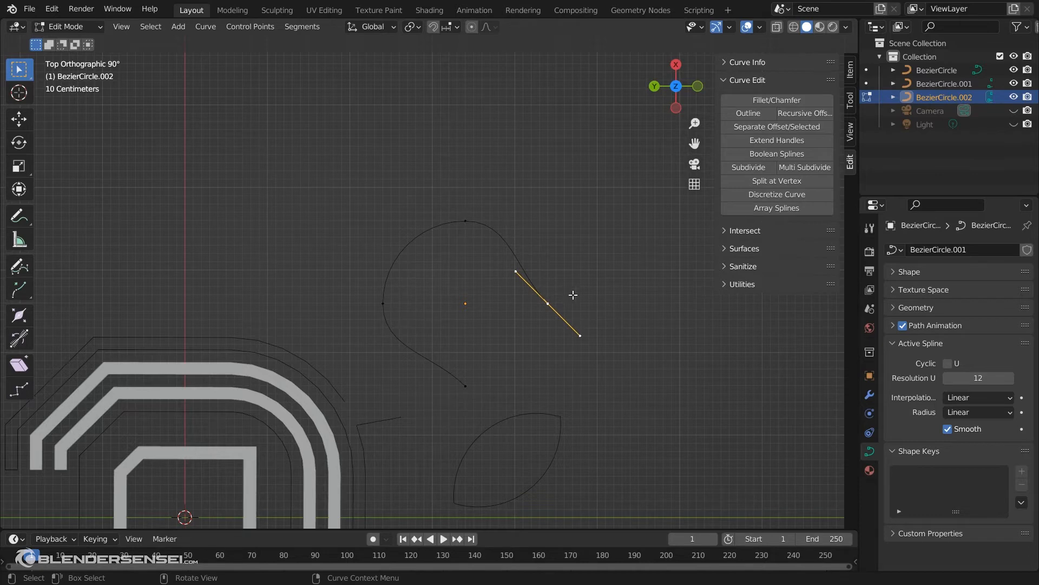
left_click(947, 363)
Try deleting the circle's bottom control point as a vertex and undo the deletion.
left_click(467, 386)
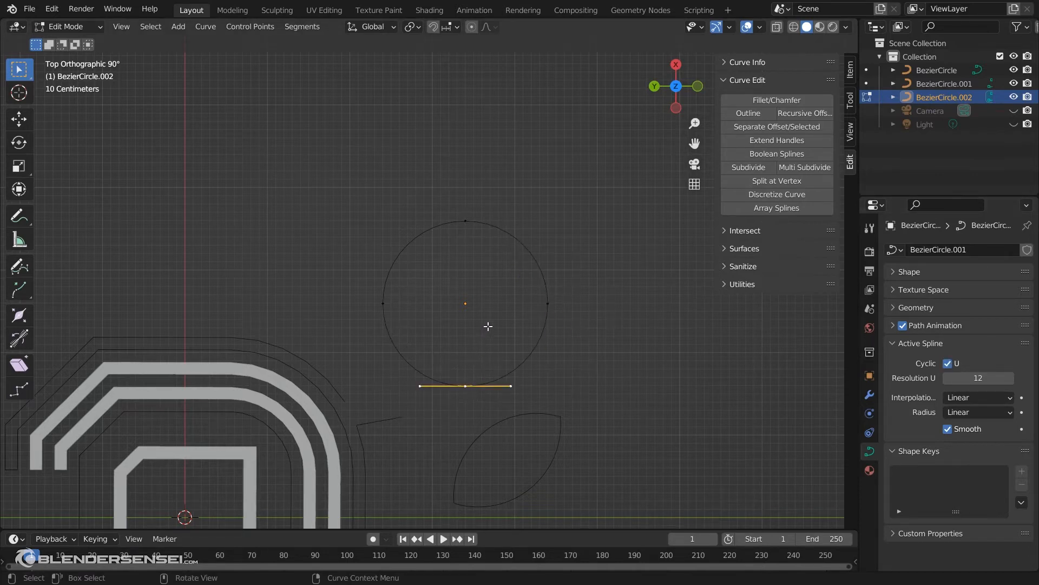
key("x")
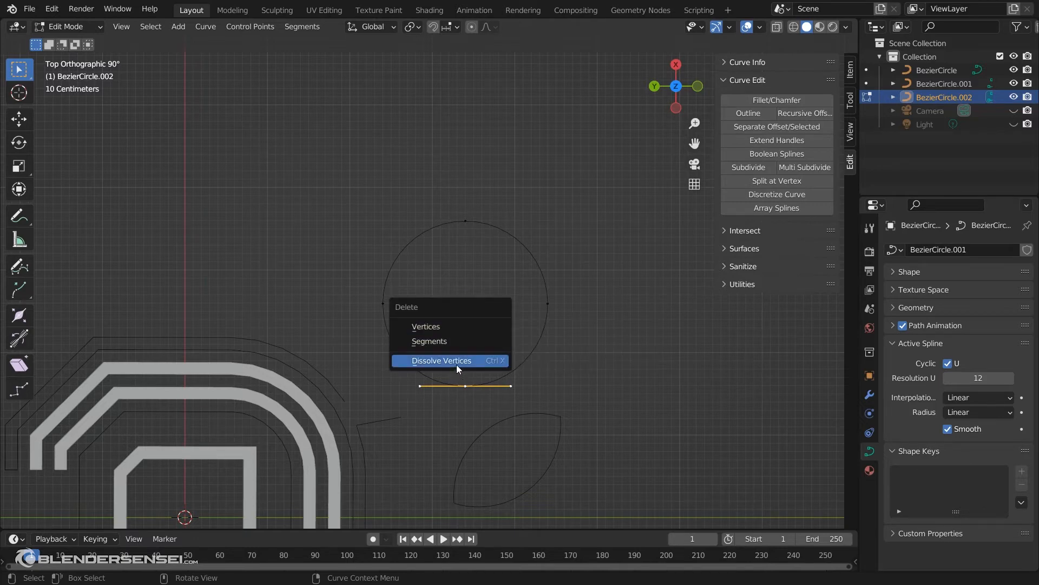
left_click(463, 328)
key("ctrl+z")
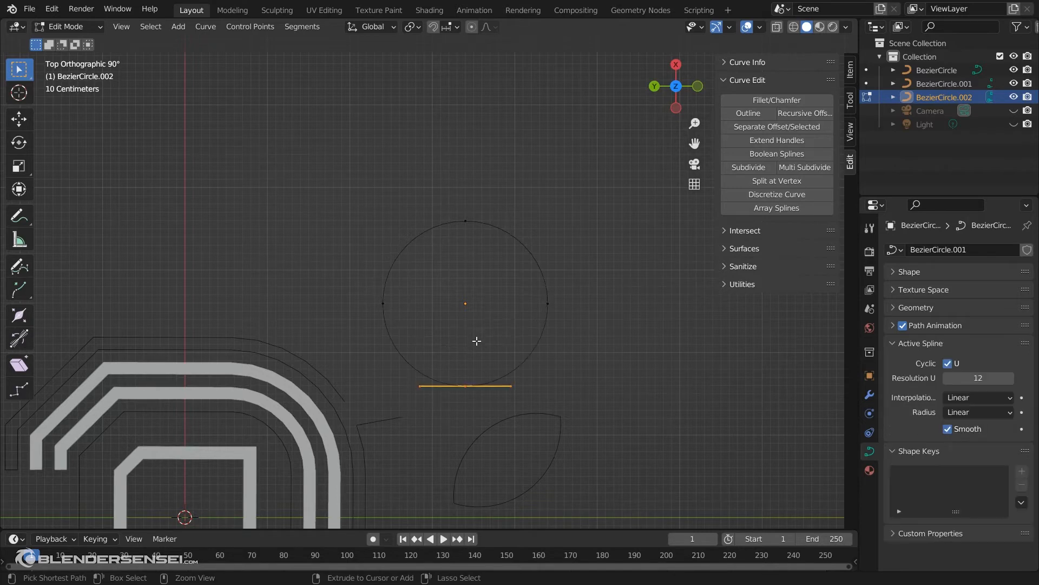
key("x")
left_click(459, 355)
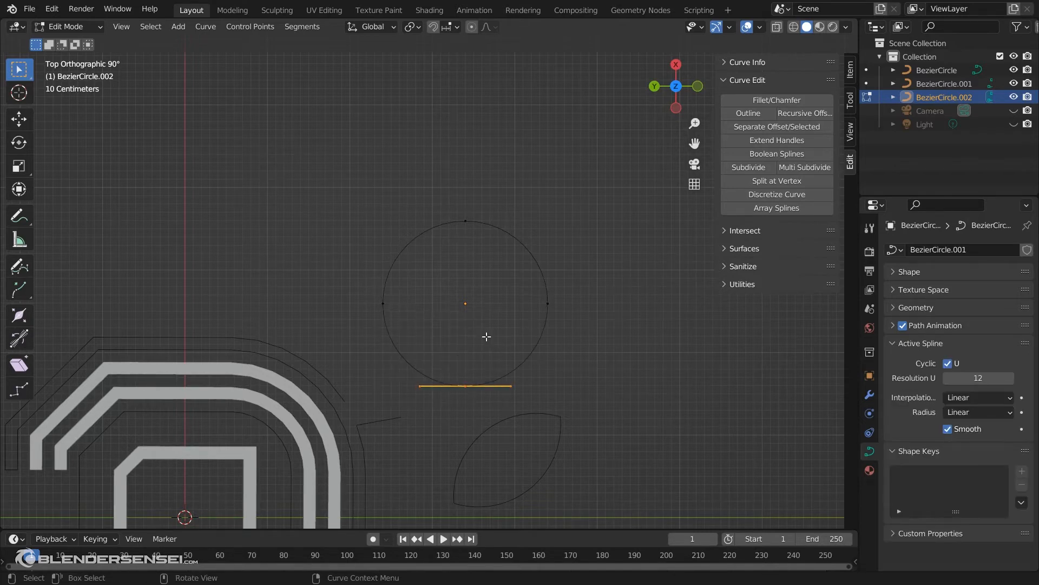
Try deleting the segment between the circle's bottom and right-hand control points, and undo it.
left_click(547, 303, "shift")
key("x")
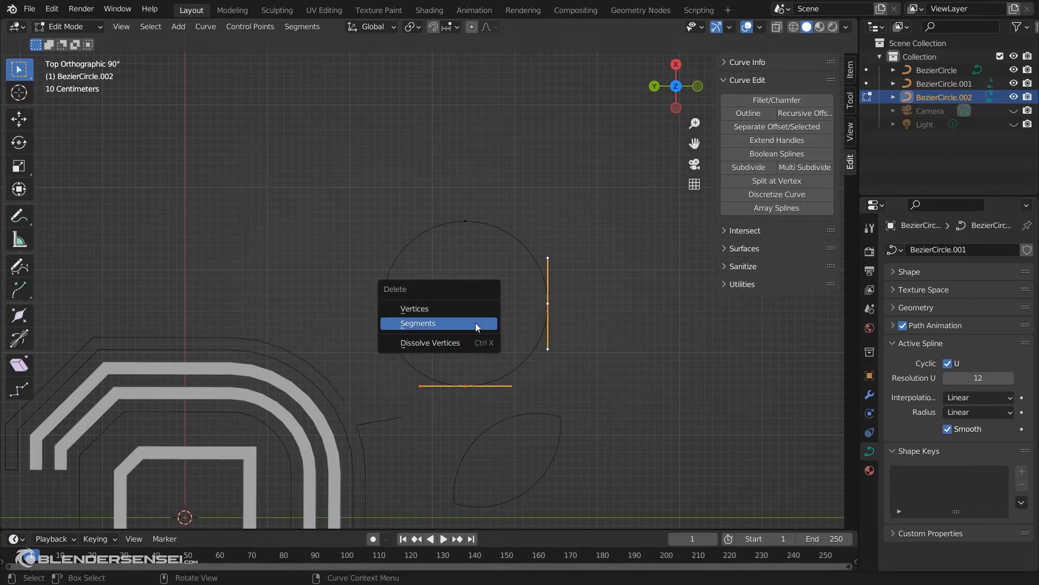
left_click(475, 323)
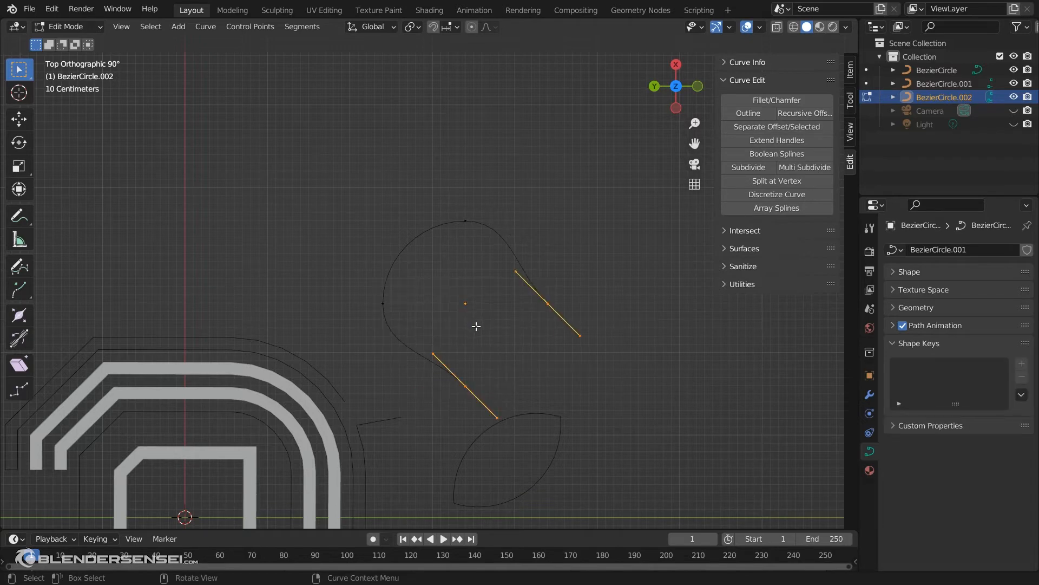
key("ctrl+z")
key("x")
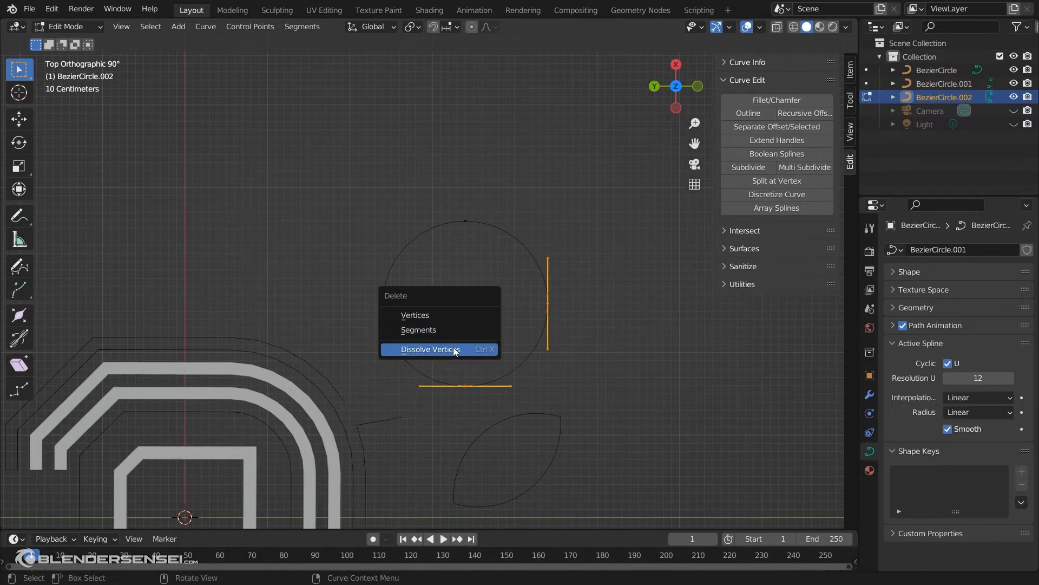
Try dissolving the circle's bottom control point and undo the dissolve.
left_click(466, 385)
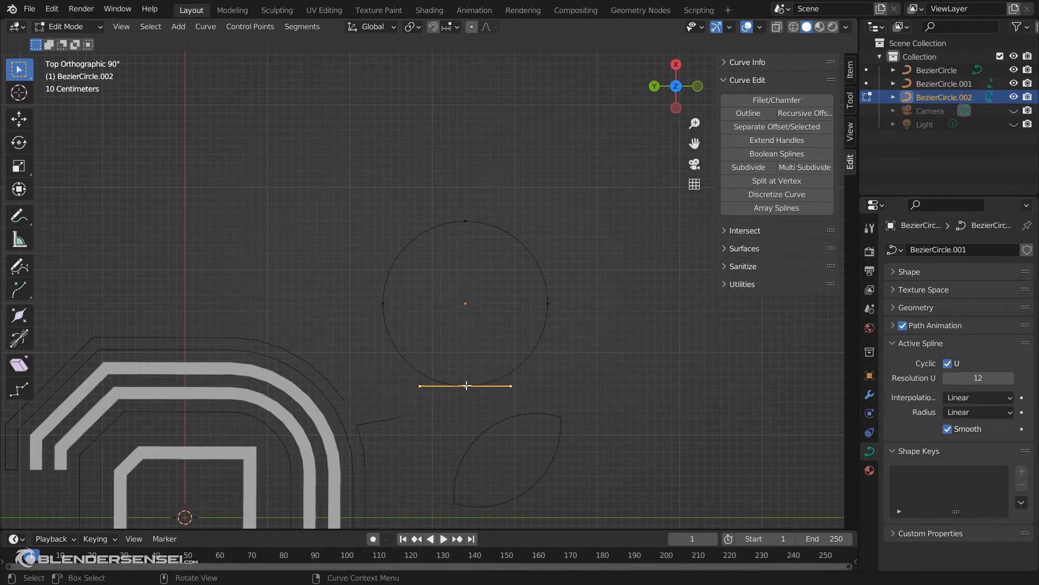
key("x")
left_click(490, 299)
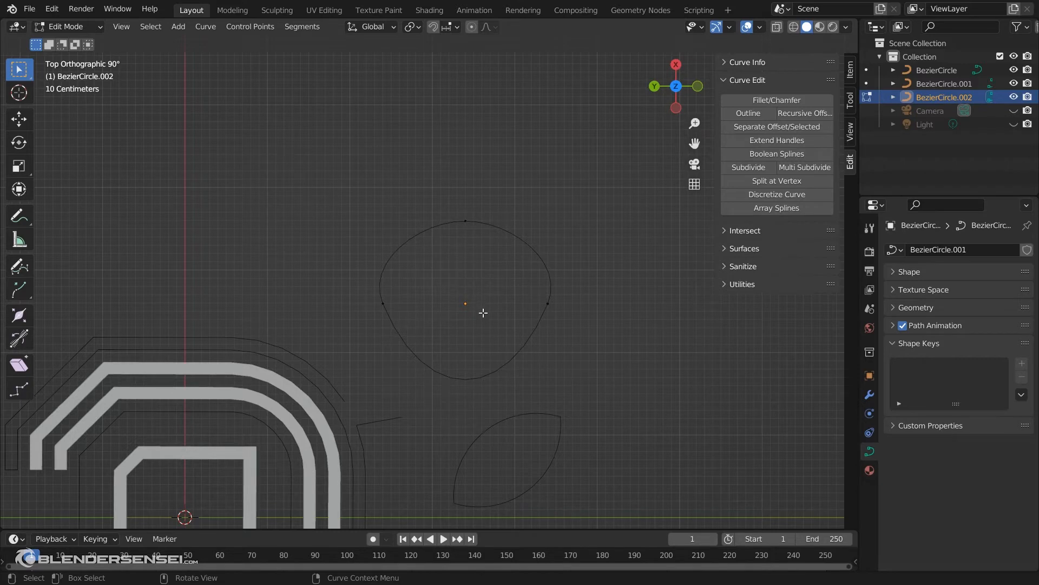
key("ctrl+z")
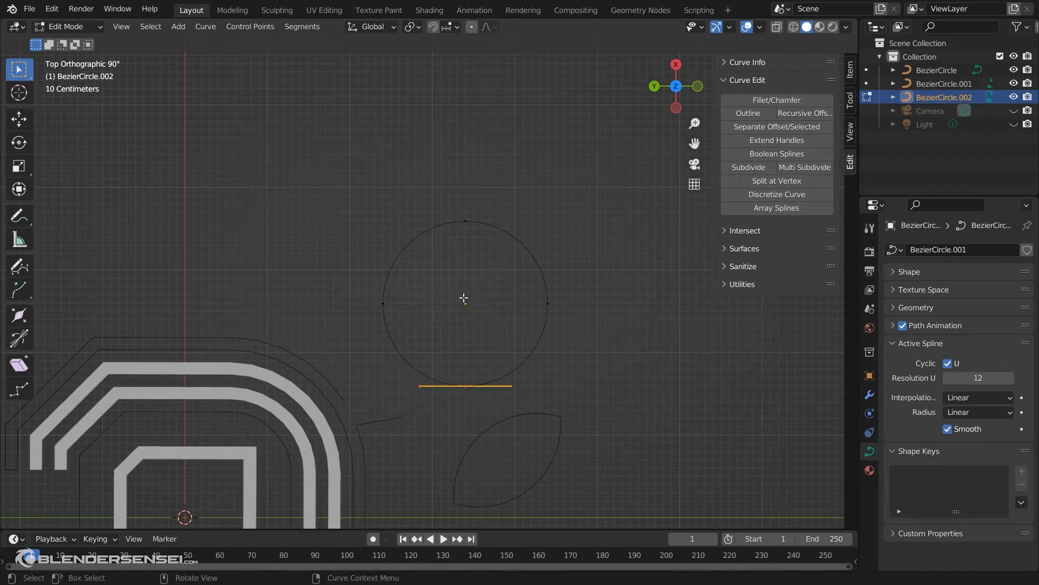
Try subdividing all of the circle's segments twice, and undo the subdivisions.
middle_click_drag(464, 298, 457, 323, "shift")
key("a")
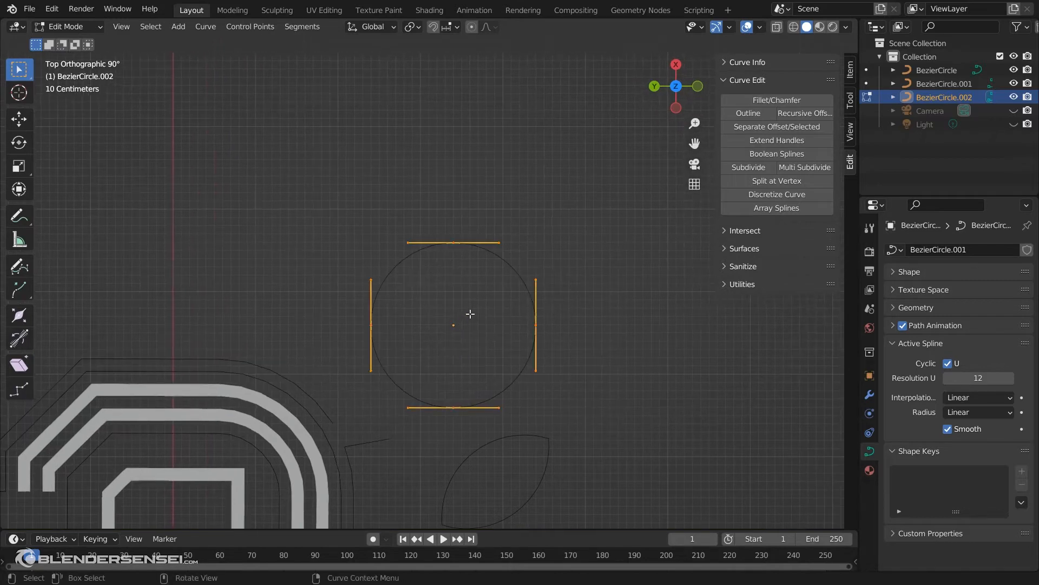
key("ctrl+r")
key("ctrl+r")
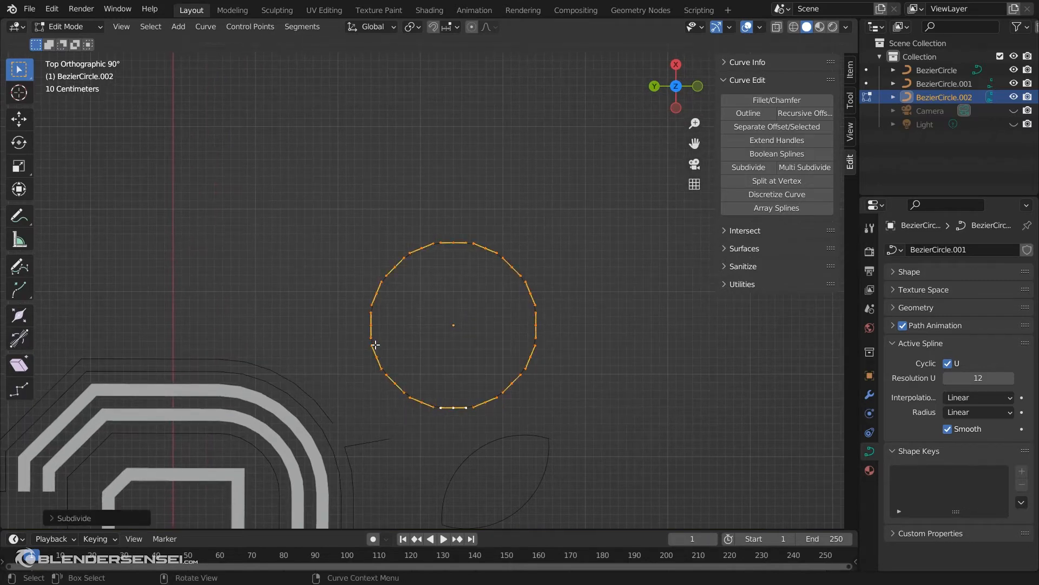
key("ctrl+z")
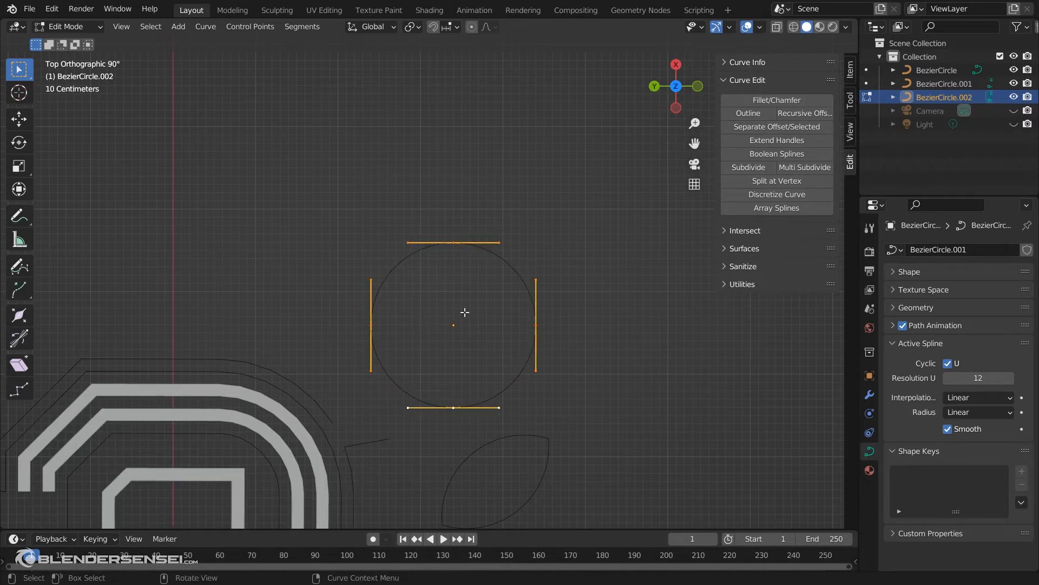
Split the circle at its left-hand and right-hand control points with Split at Vertex.
left_click(536, 325)
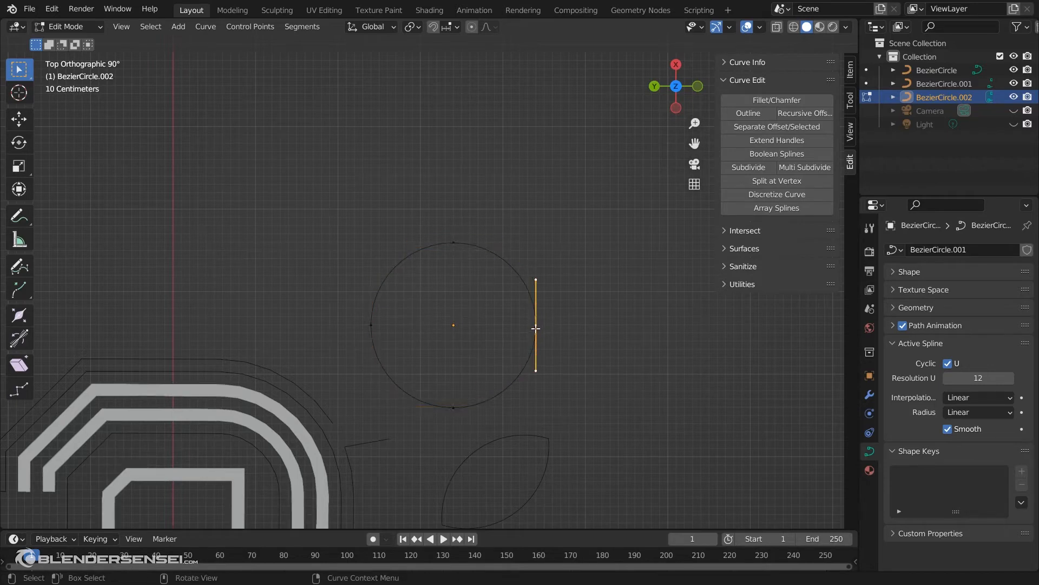
left_click(371, 325, "shift")
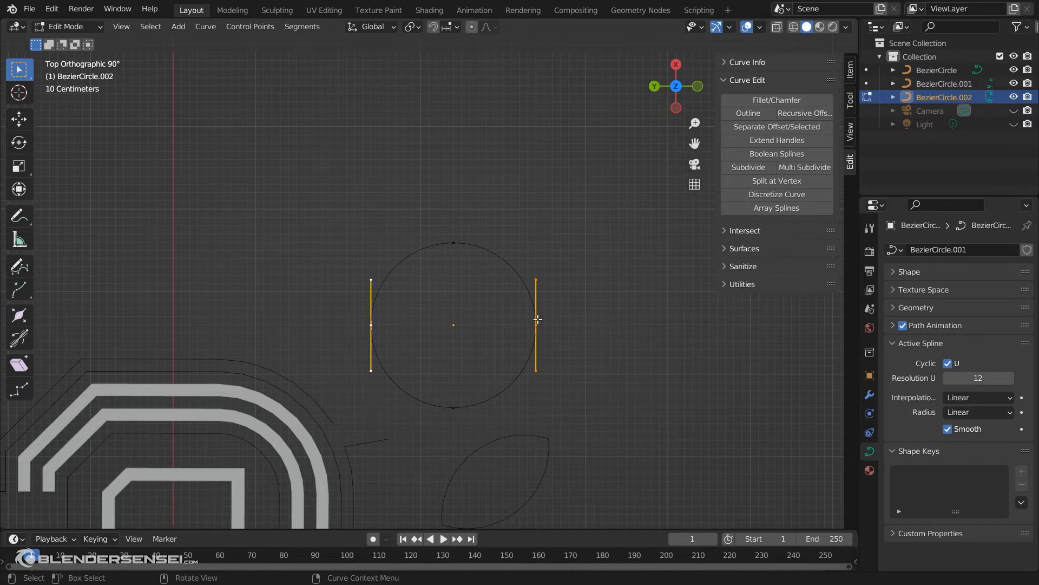
left_click(792, 182)
Move the lower split-off spline's left end point inward and delete both of that spline's control points.
left_click(454, 407)
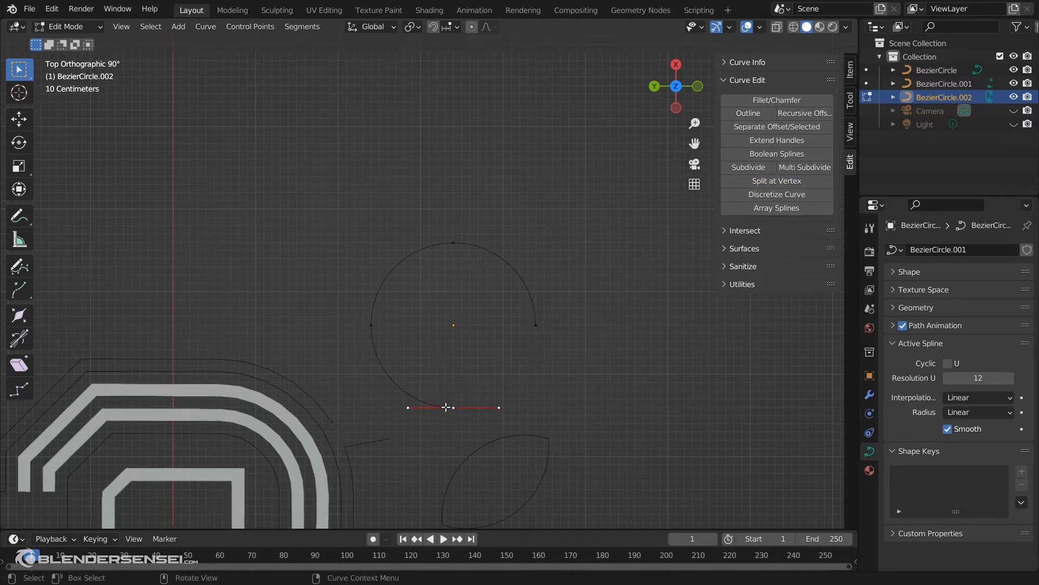
left_click(373, 328)
key("g")
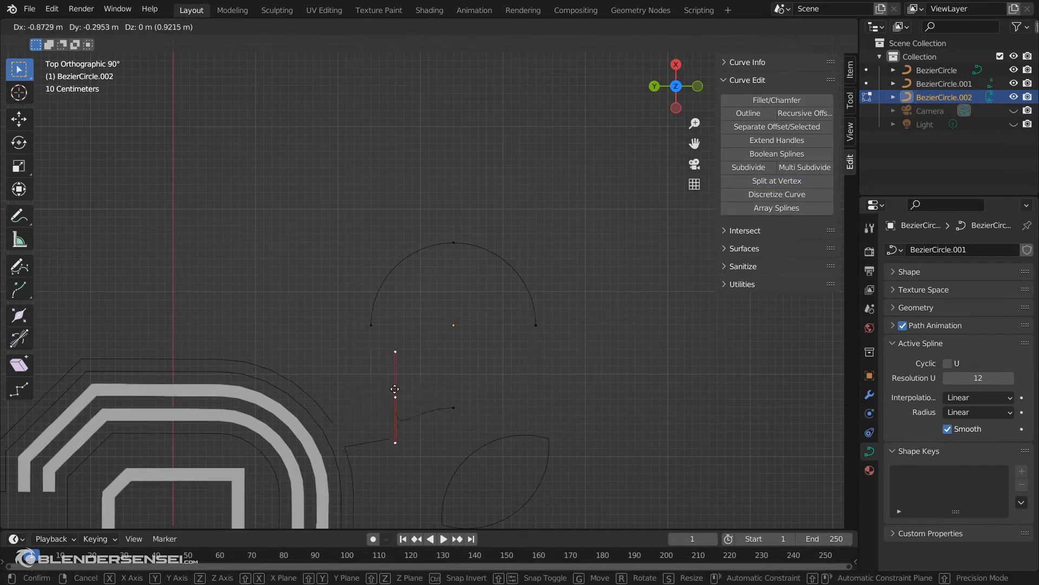
left_click(441, 389)
left_click(454, 407, "shift")
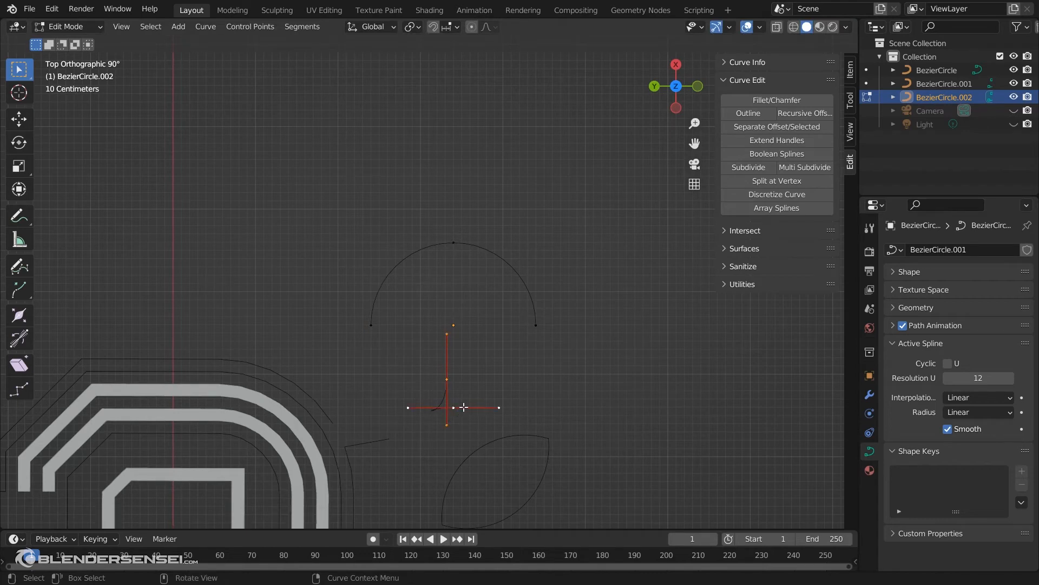
key("x")
left_click(441, 407)
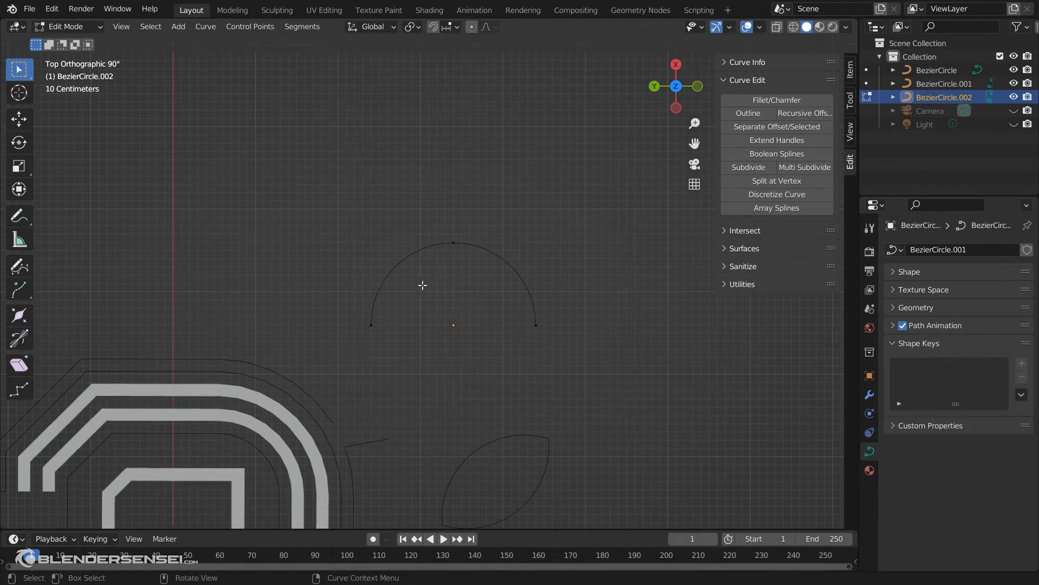
Convert the remaining half-circle spline into straight pieces with Discretize Curve.
middle_click_drag(437, 339, 637, 282)
scroll(504, 319, "down", 3)
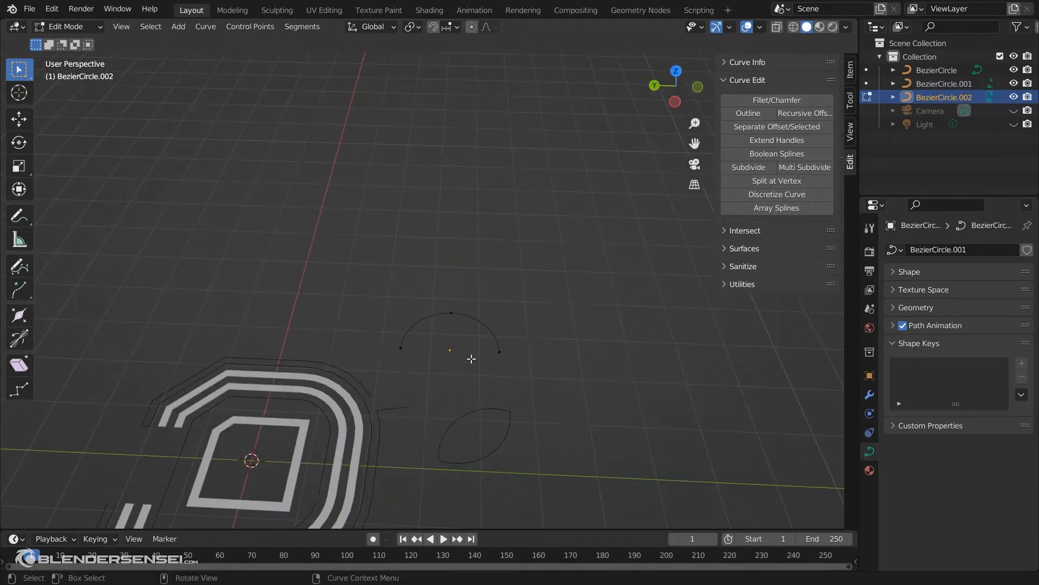
scroll(467, 384, "up", 1)
middle_click_drag(464, 400, 595, 266, "shift")
middle_click_drag(545, 287, 458, 348, "shift")
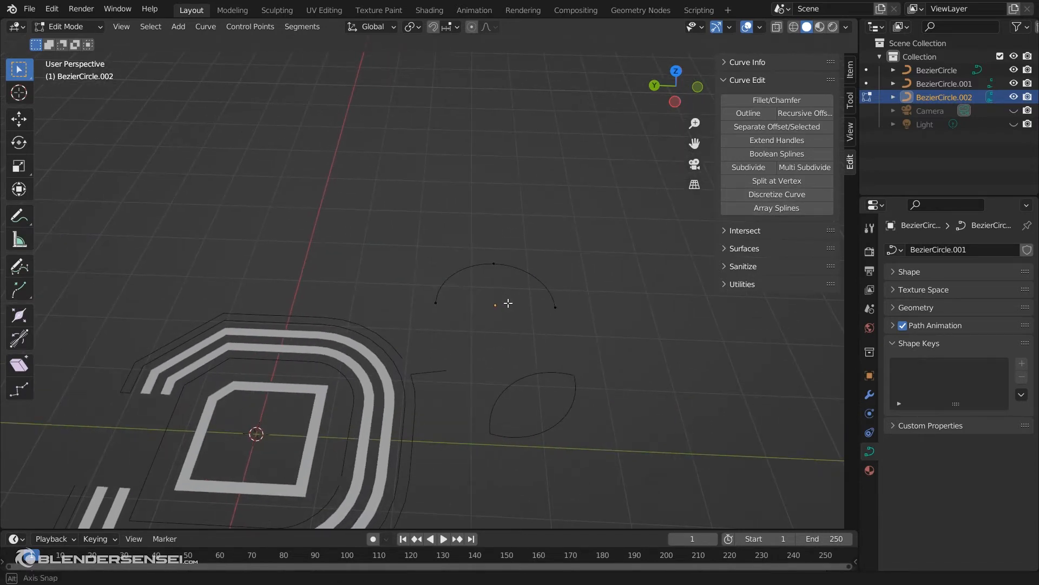
middle_click_drag(508, 302, 487, 357)
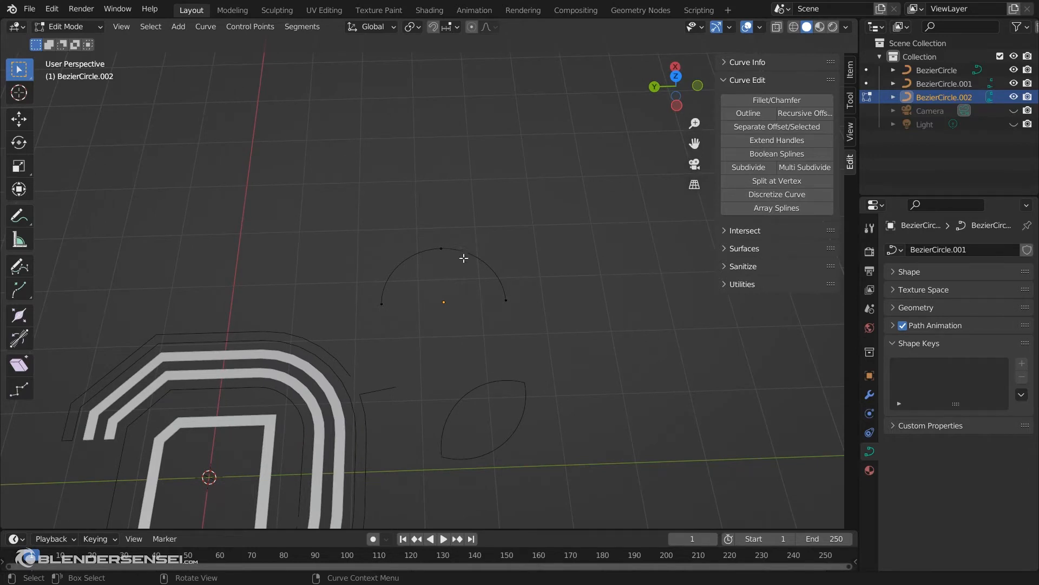
middle_click_drag(492, 292, 566, 333)
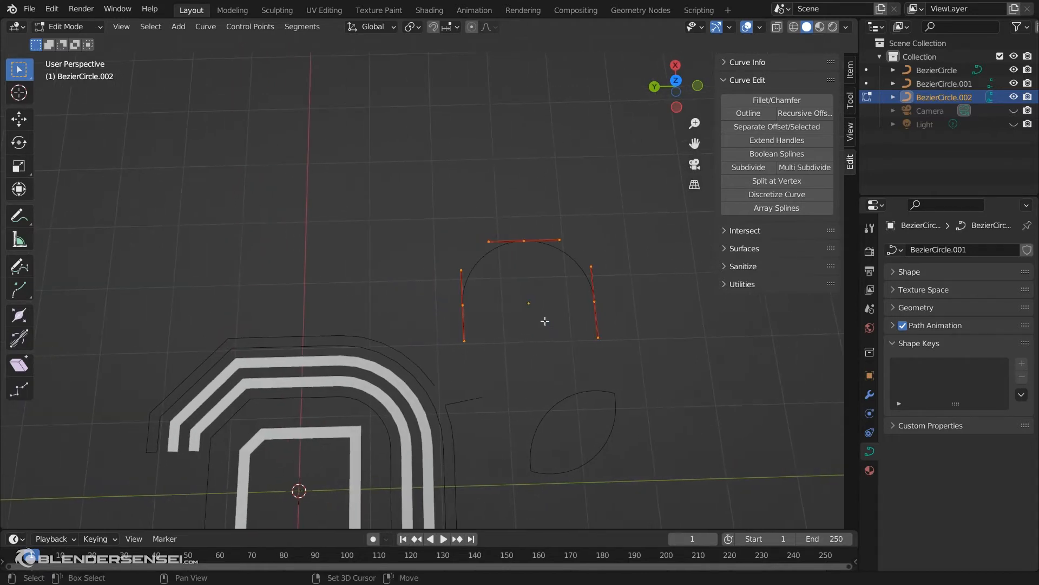
left_click(794, 196)
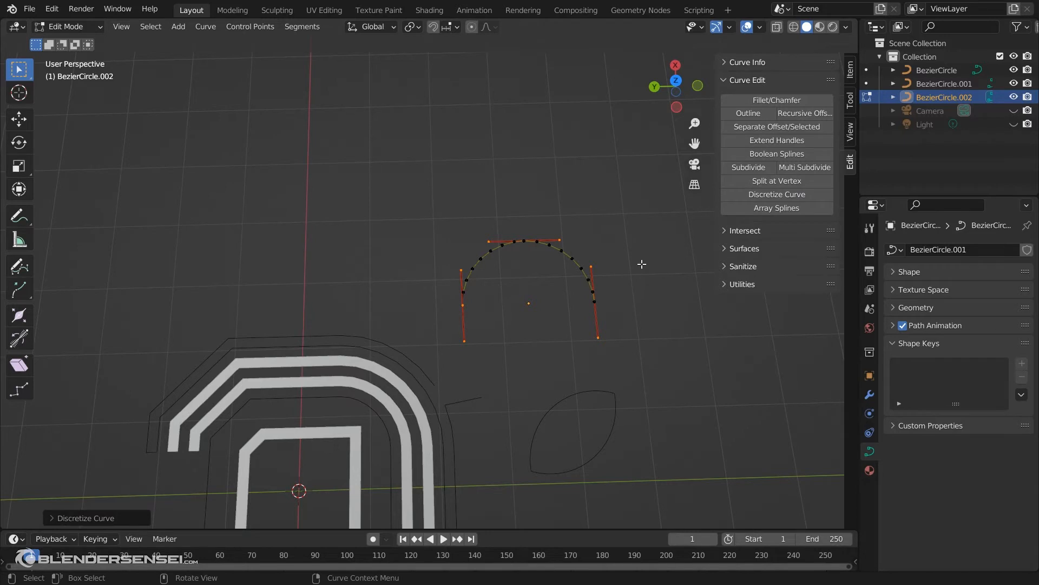
Try moving two neighbouring control points along the arch of the discretized curve, cancelling each move.
middle_click_drag(630, 295, 470, 292)
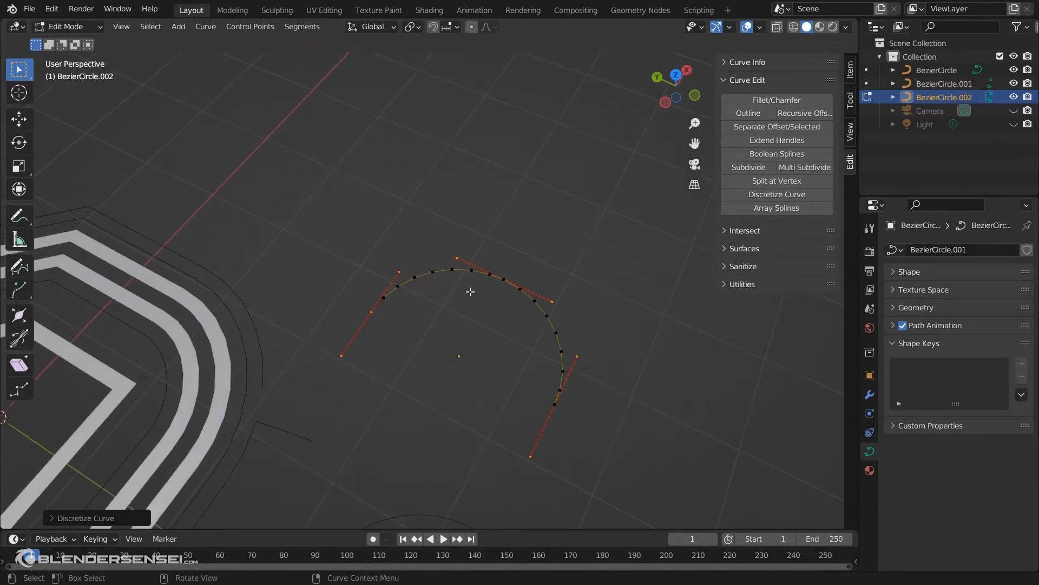
left_click(453, 270)
key("g")
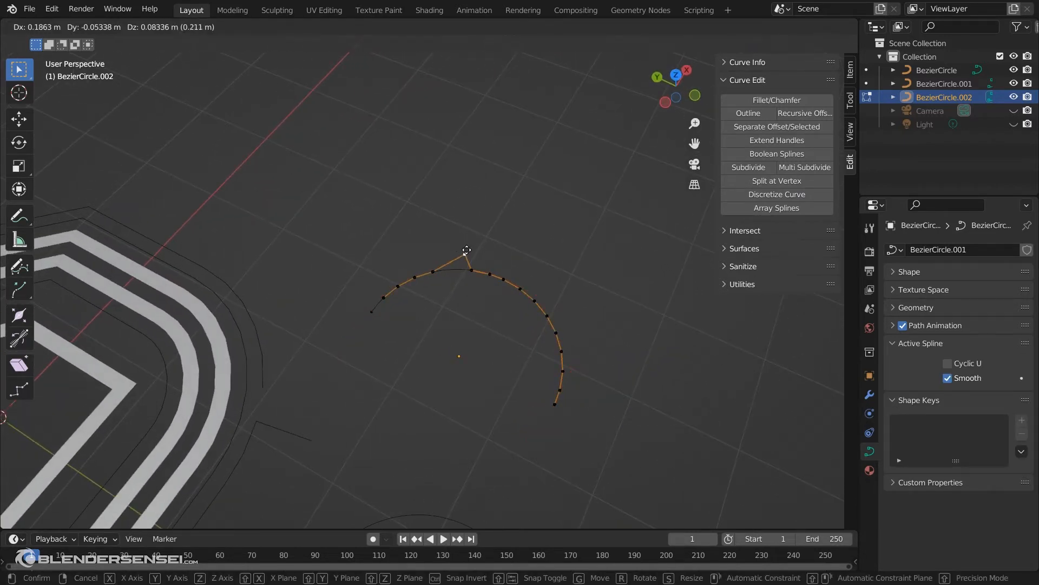
key("Escape")
left_click(470, 271)
key("g")
key("Escape")
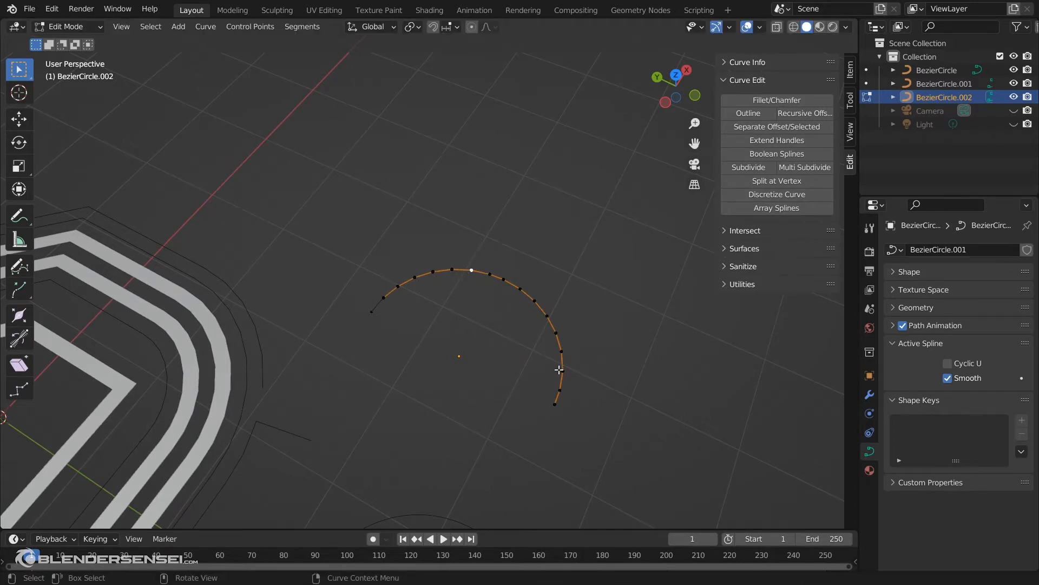
Leave curve editing and delete all curve objects from the scene.
middle_click_drag(559, 370, 769, 216)
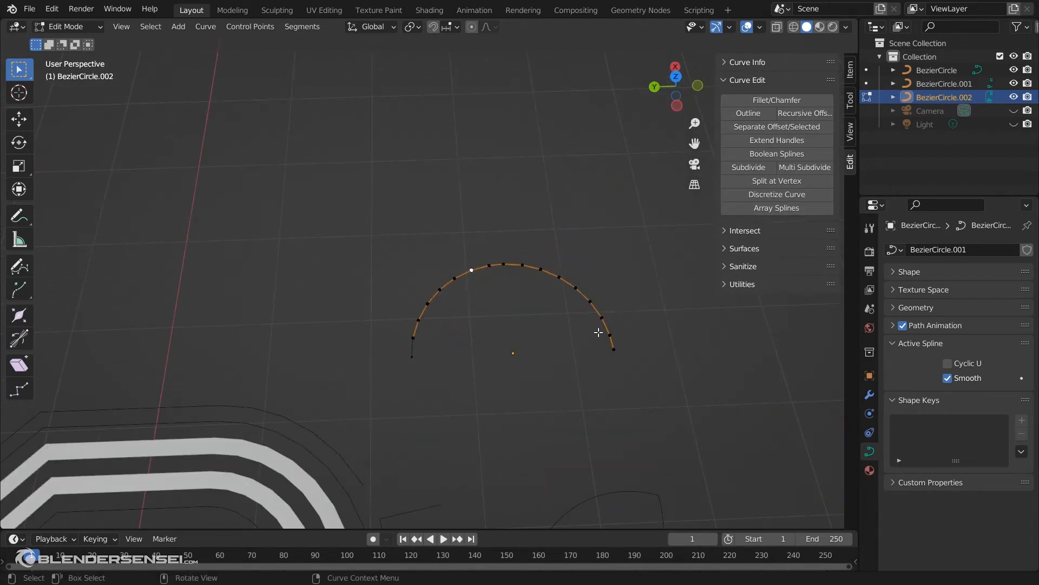
key("Tab")
scroll(593, 378, "down", 5)
middle_click_drag(567, 378, 587, 287, "shift")
key("a")
key("x")
left_click(539, 285)
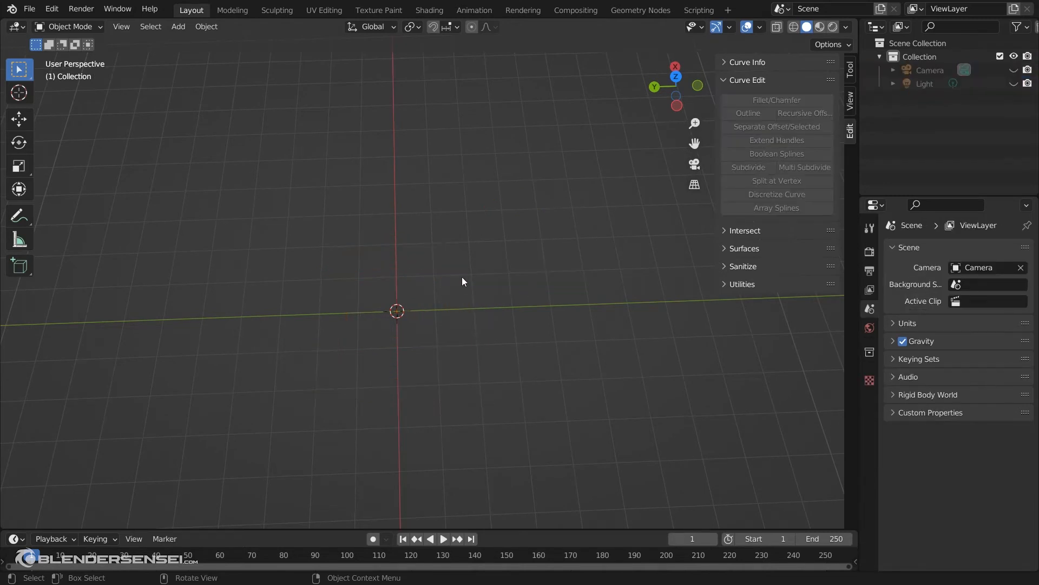
Add a new Bezier curve at the world origin.
key("shift+a")
mouse_move(443, 275)
left_click(510, 277)
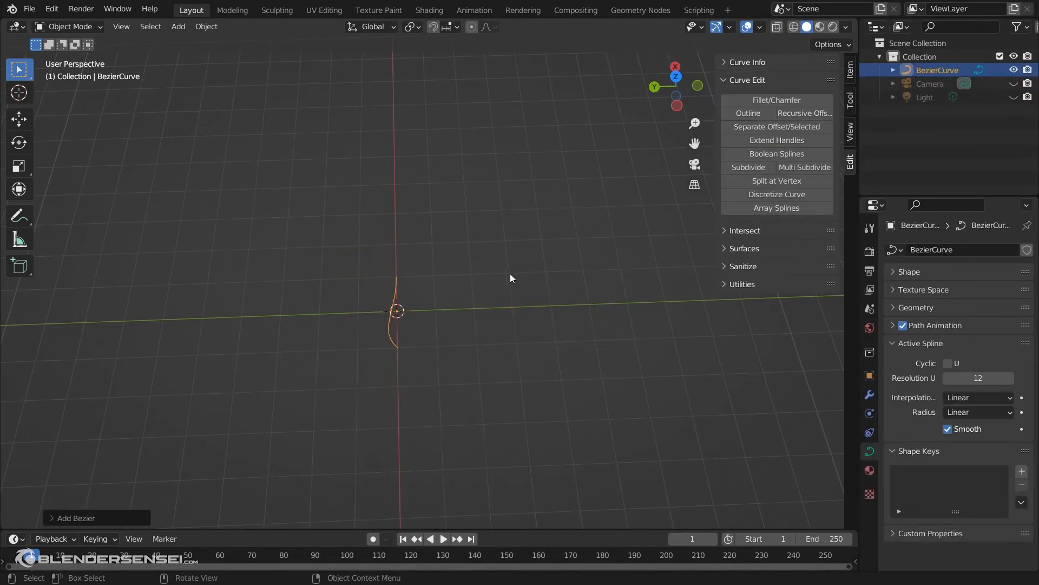
scroll(444, 316, "up", 4)
middle_click_drag(443, 316, 504, 304, "shift")
Start editing the new Bezier curve and apply Extend Handles to its points.
key("Tab")
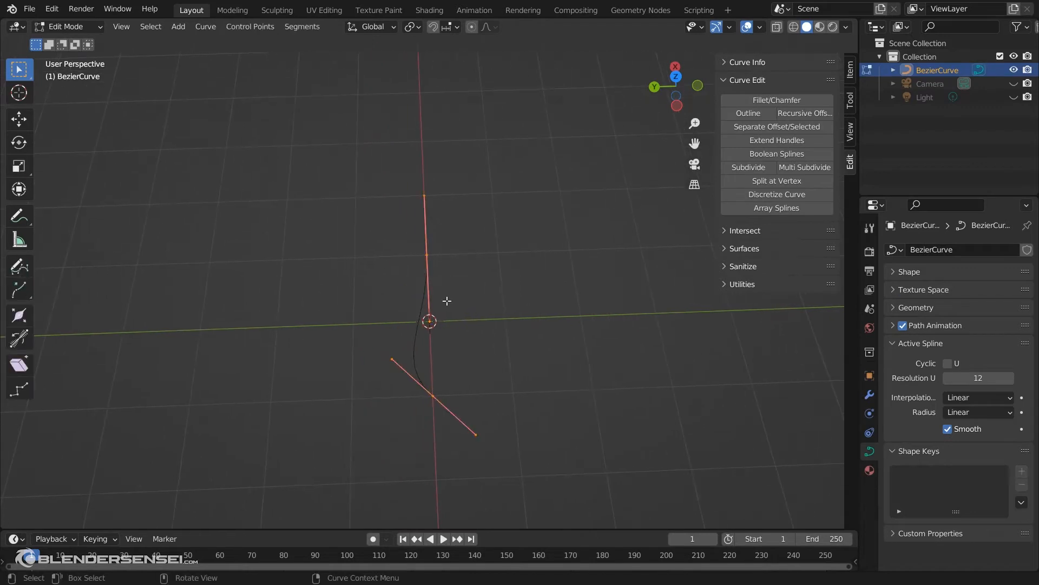
middle_click_drag(438, 304, 501, 290)
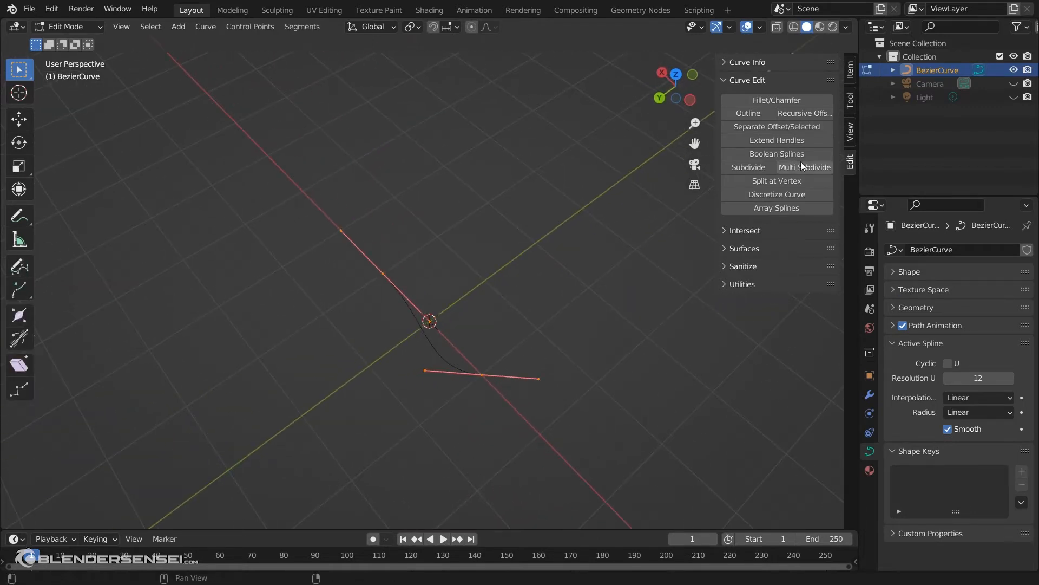
left_click(805, 140)
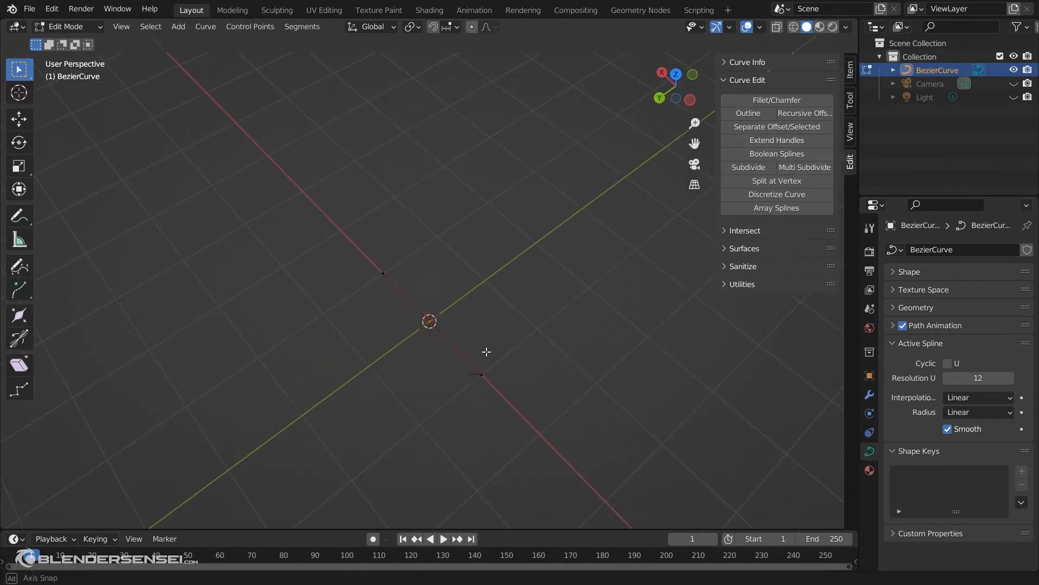
Try to move one end control point of the Bezier curve, cancelling the move.
middle_click_drag(485, 356, 533, 334)
left_click(559, 363)
key("g")
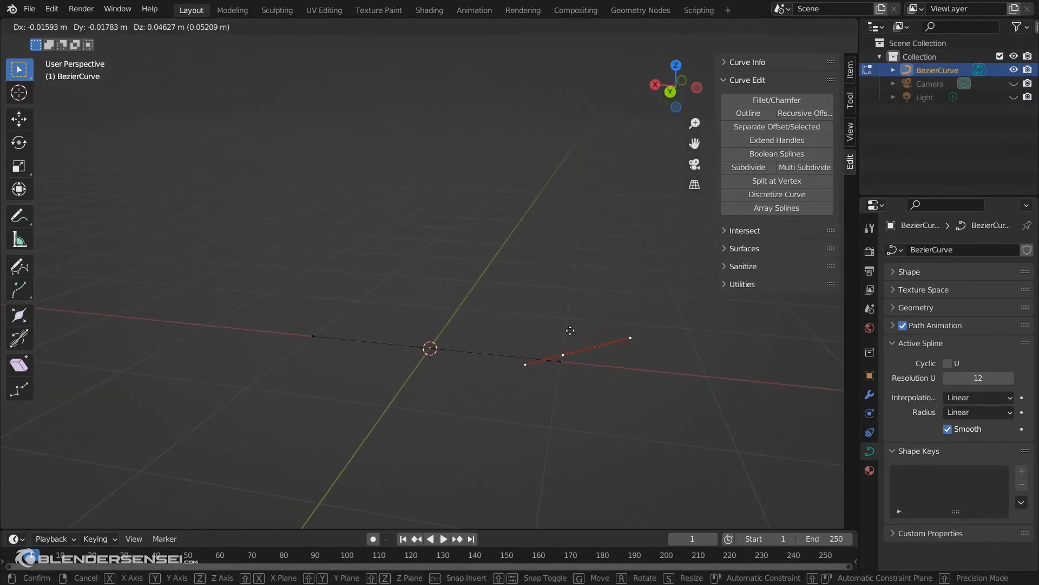
right_click(557, 189)
Set the handle type of both control points of the Bezier curve to Vector.
middle_click_drag(549, 269, 545, 307)
right_click(546, 309, "ctrl")
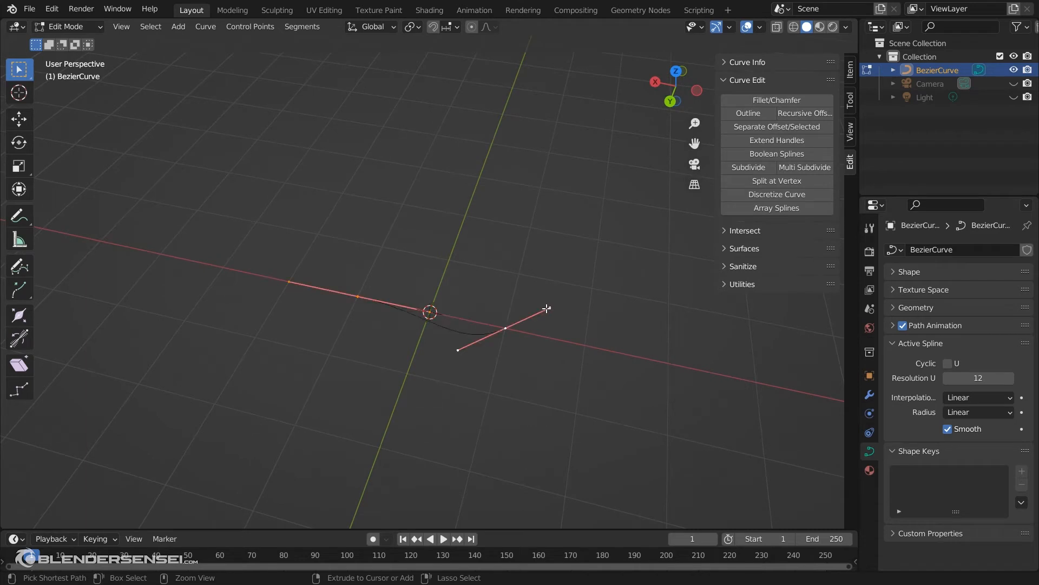
middle_click_drag(498, 243, 473, 223)
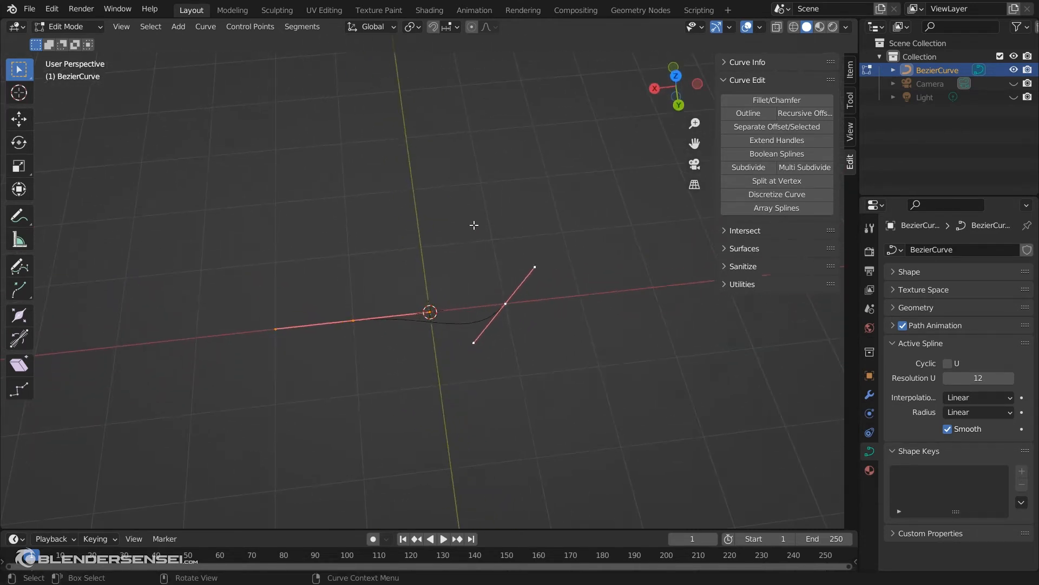
right_click(473, 223)
mouse_move(471, 407)
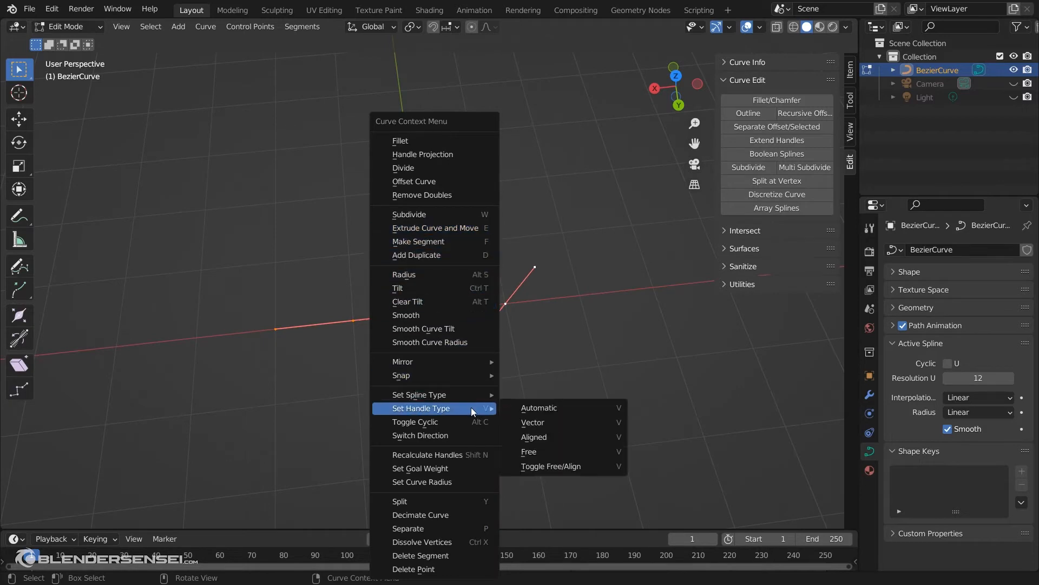
left_click(561, 423)
middle_click_drag(561, 423, 424, 369)
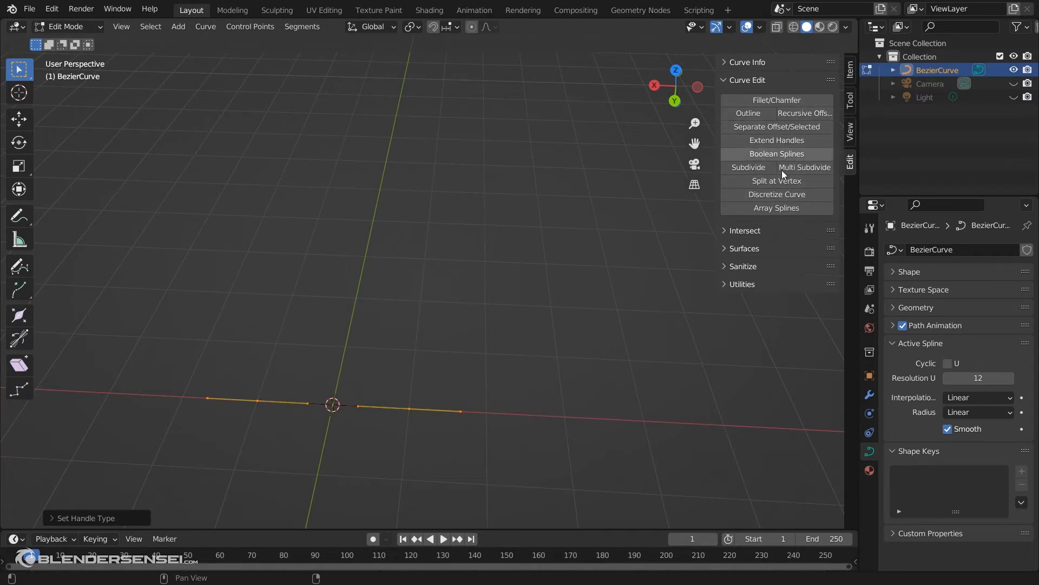
Try the 2D shape setting on the curve and restore it to 3D.
left_click(896, 343)
left_click(894, 272)
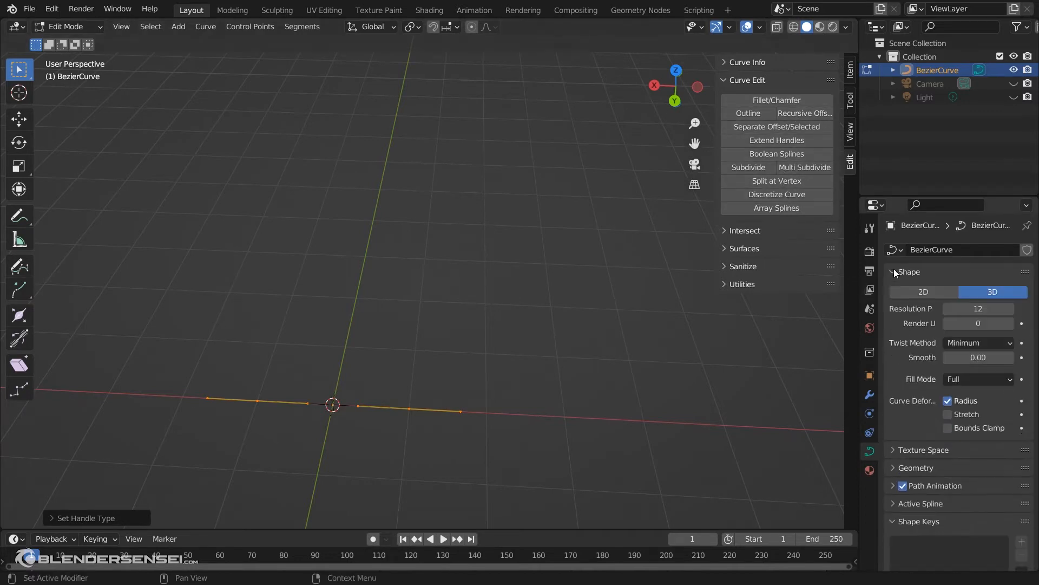
left_click(932, 291)
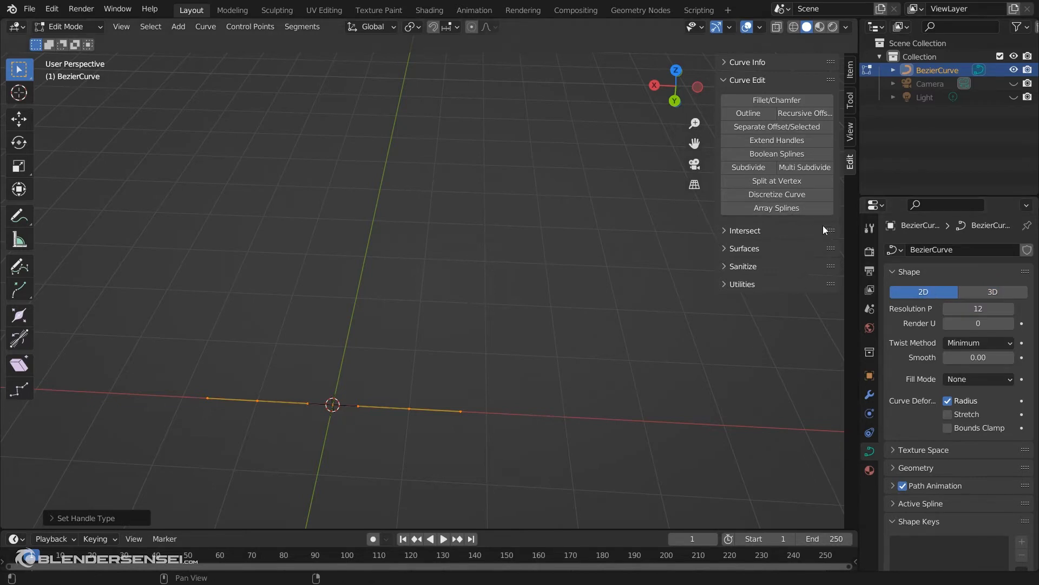
left_click(990, 291)
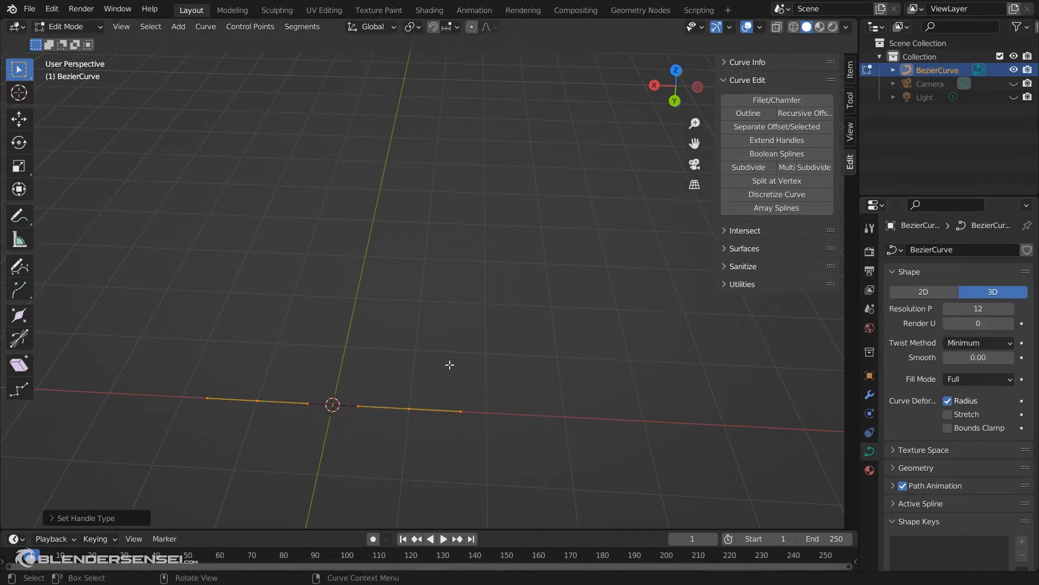
Subdivide the straight curve once and move the new middle point along Y to form a V shape.
middle_click_drag(450, 365, 486, 390)
right_click(486, 391)
left_click(413, 401)
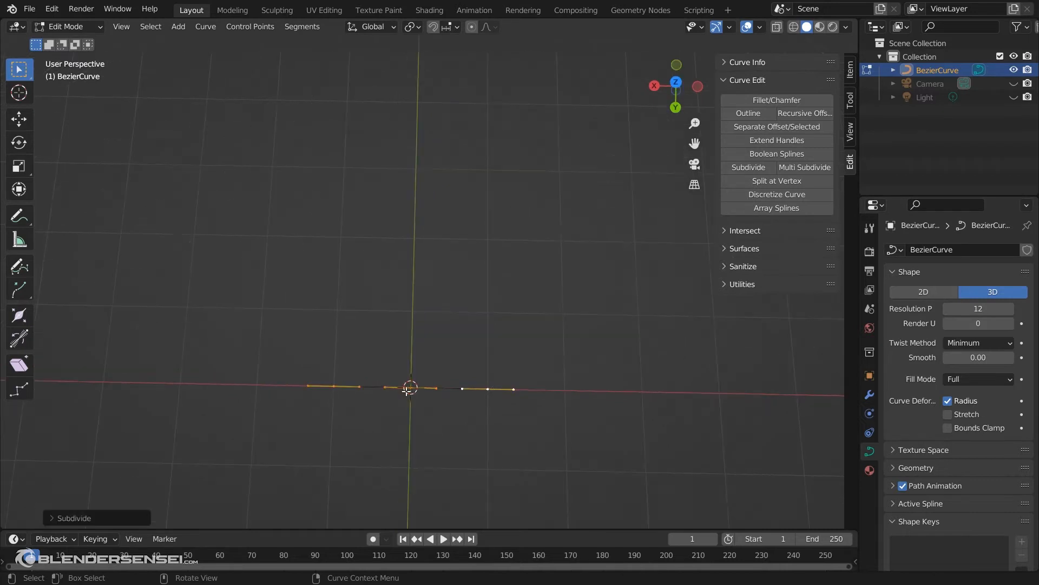
left_click(409, 389)
key("g")
key("y")
left_click(426, 424)
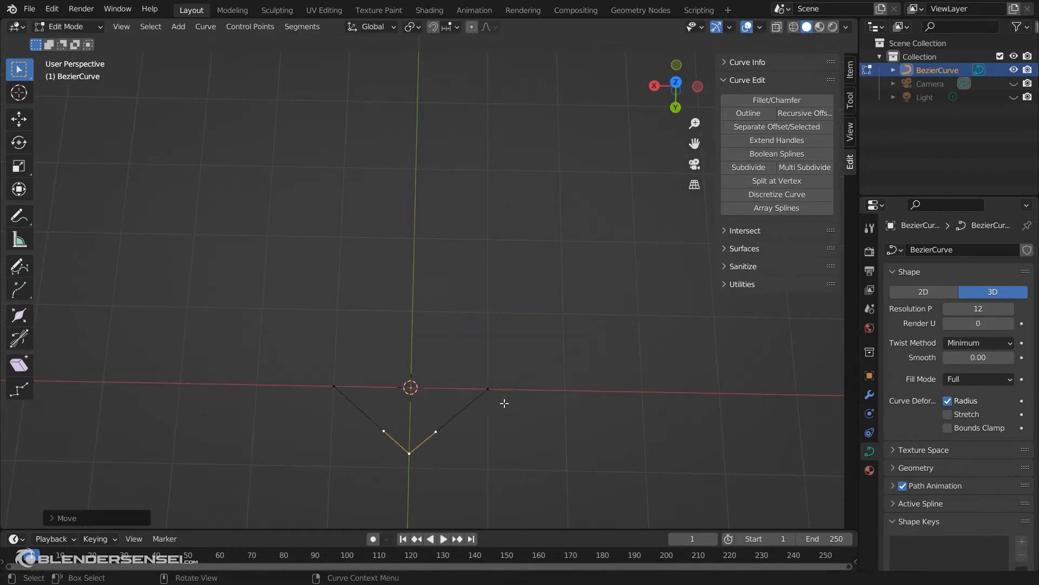
Select all points of the V-shaped curve and apply Array Splines.
middle_click_drag(525, 406, 435, 391, "shift")
left_click(809, 207)
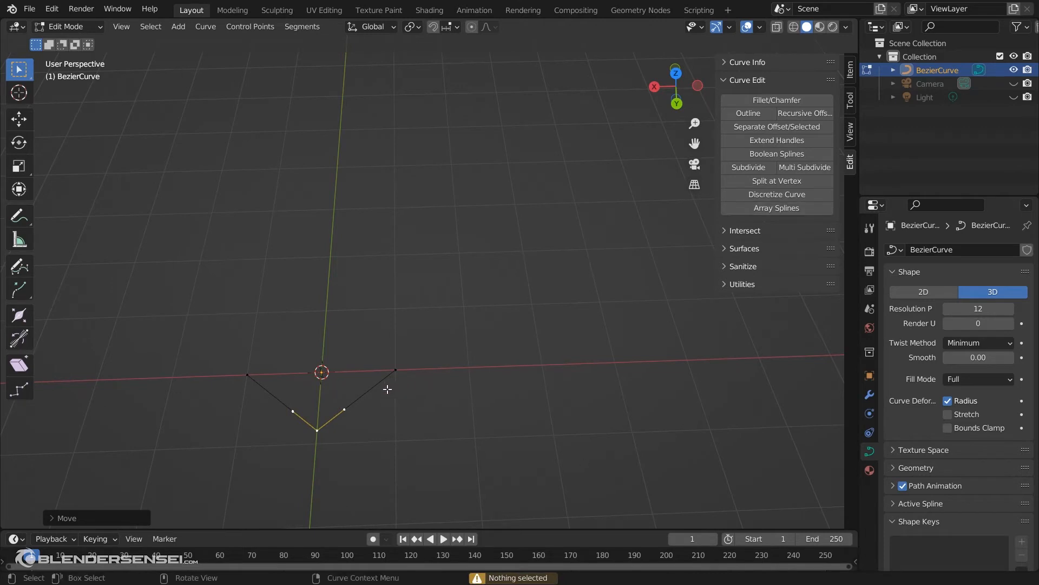
key("a")
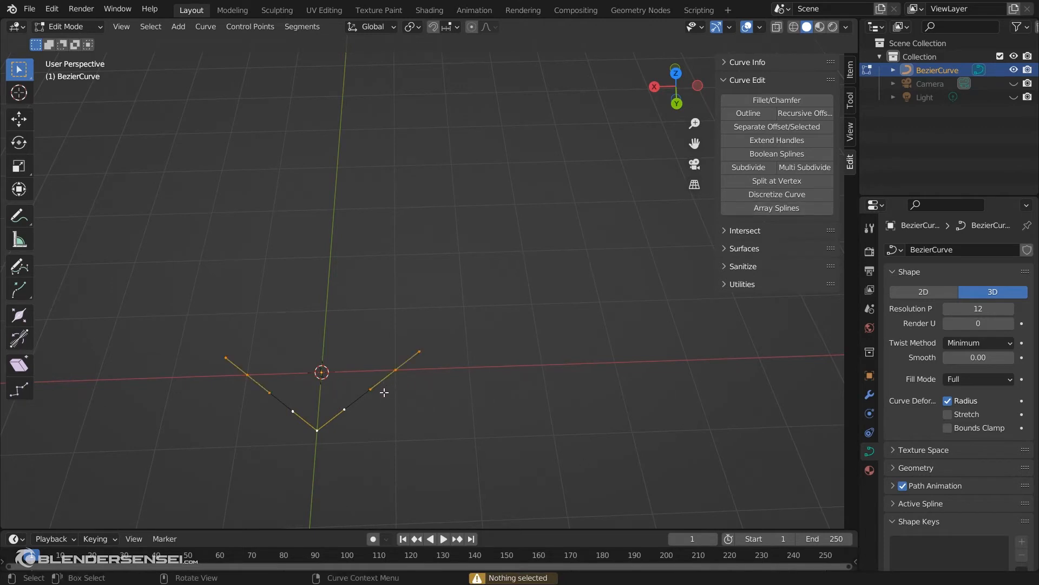
left_click(779, 209)
middle_click_drag(469, 353, 517, 351)
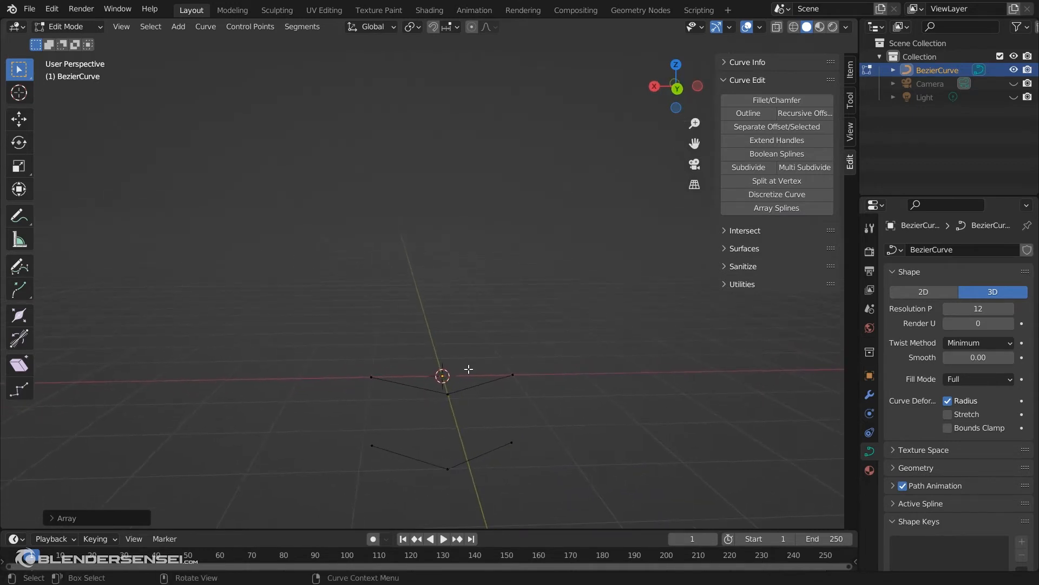
Set the spline array's Z offset to 1.1 m and its count to 5.
left_click(57, 518)
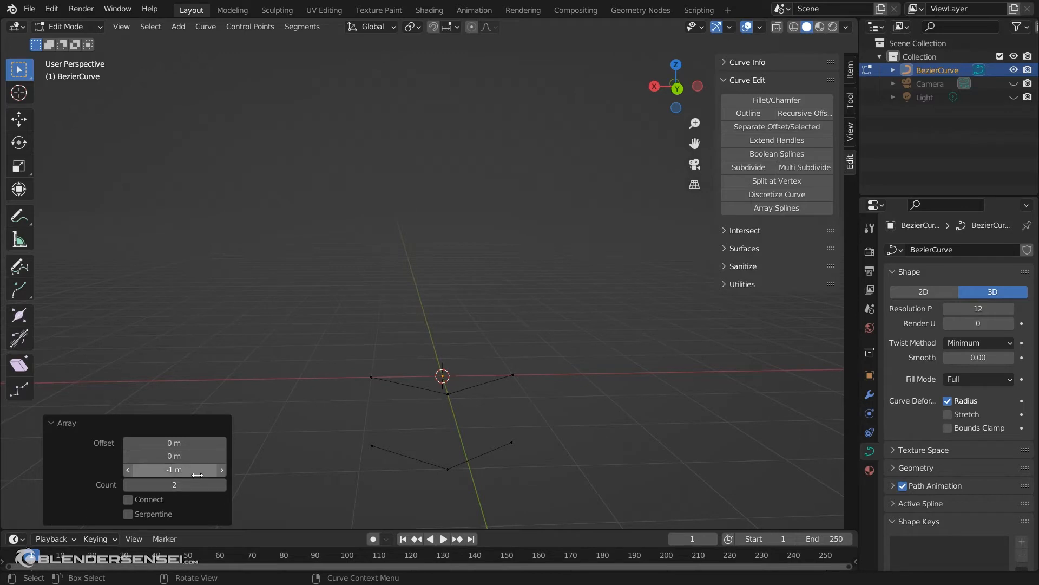
left_click_drag(181, 474, 212, 500)
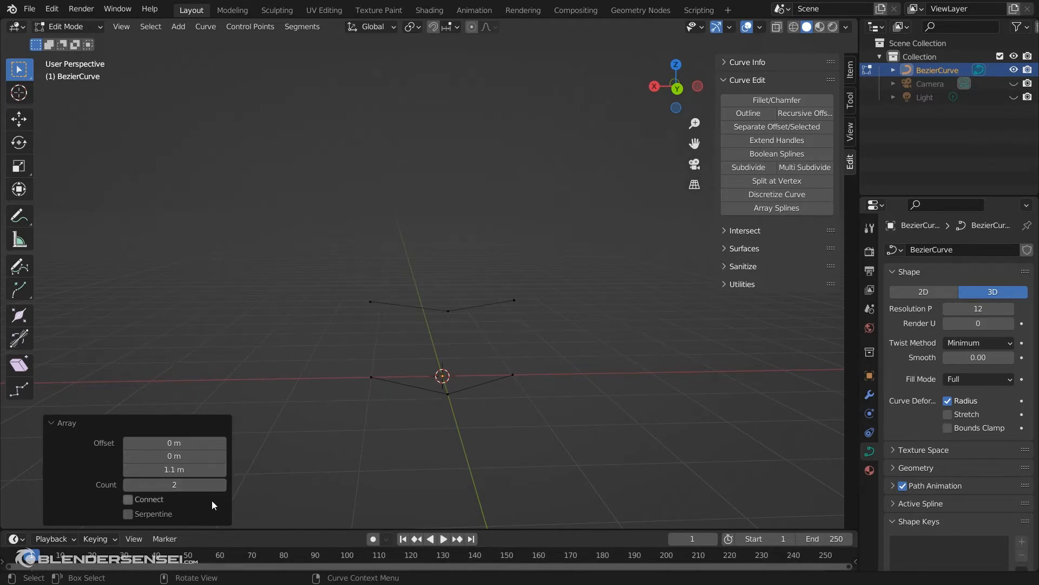
left_click(222, 484)
left_click(222, 484)
left_click(222, 484)
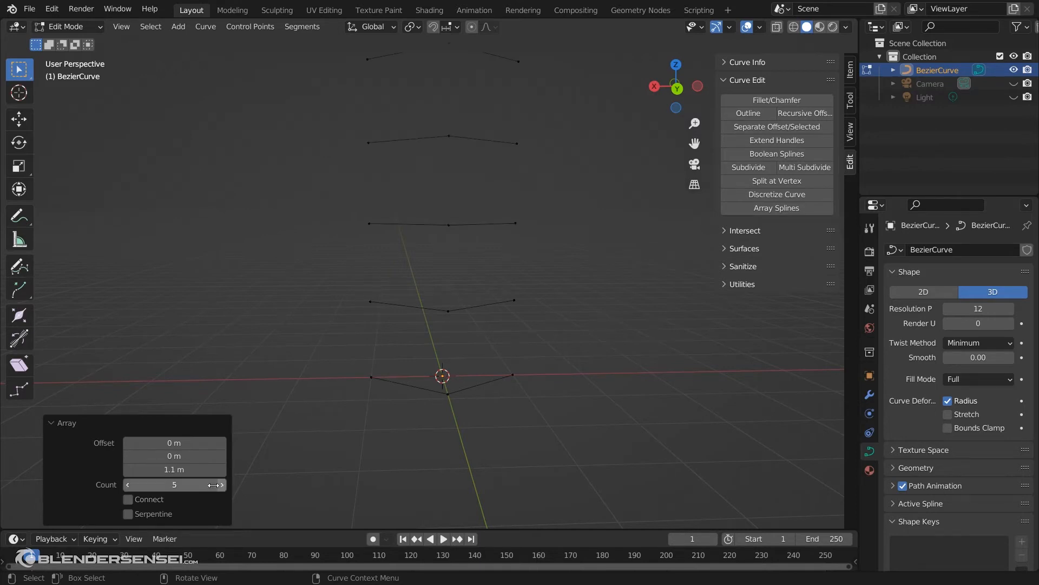
middle_click_drag(373, 352, 473, 348)
scroll(295, 468, "up", 1)
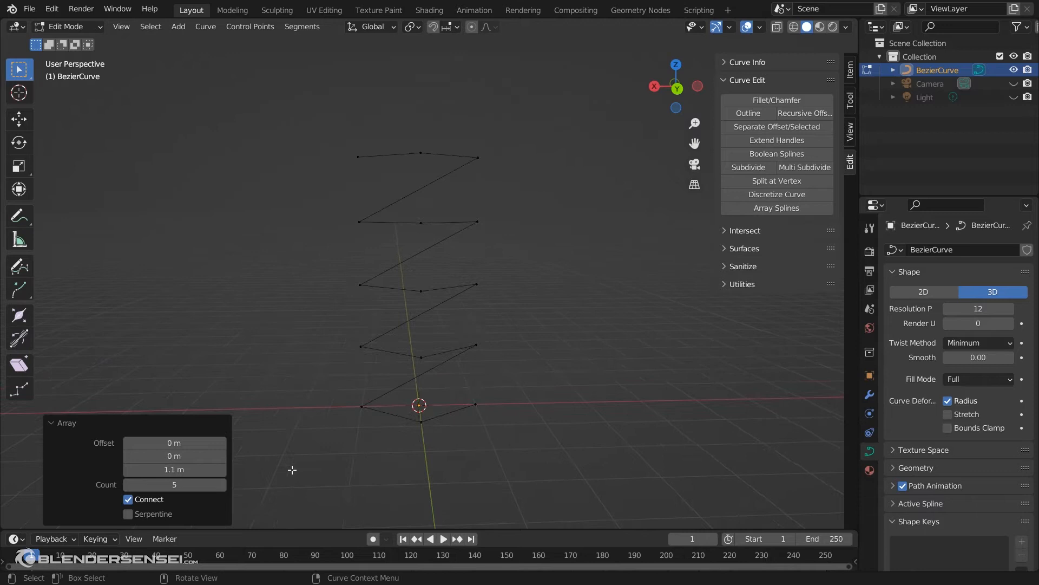
Enable Connect and Serpentine for the spline array and raise its count to 7.
left_click(128, 513)
middle_click_drag(446, 286, 287, 424)
left_click(222, 485)
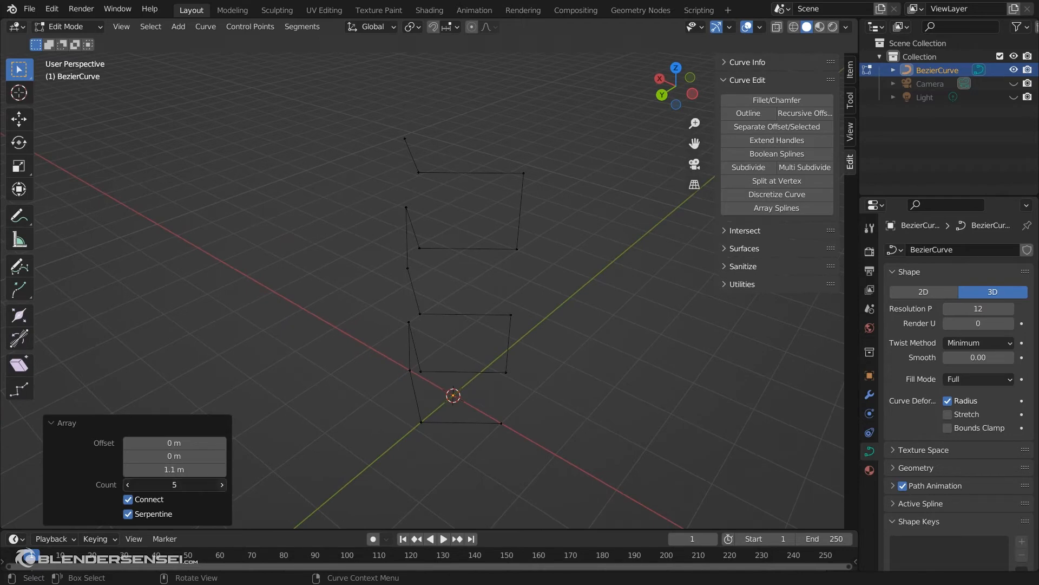
left_click(222, 485)
middle_click_drag(487, 396, 568, 352)
Give the arrayed curve a round bevel with a depth of 0.13 m.
left_click(896, 467)
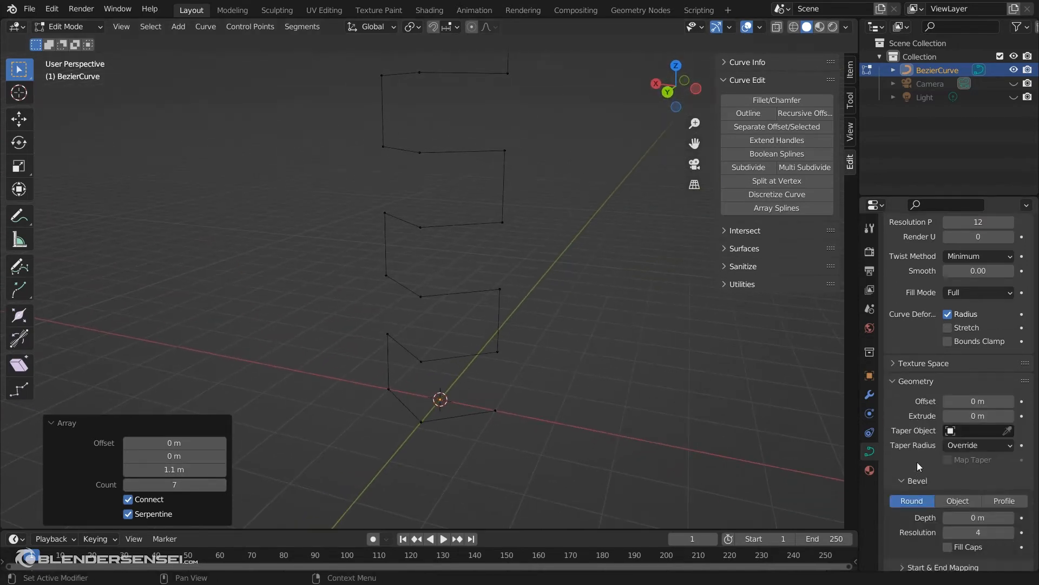
scroll(917, 462, "down", 6)
left_click_drag(978, 430, 1002, 431)
middle_click_drag(487, 303, 362, 445)
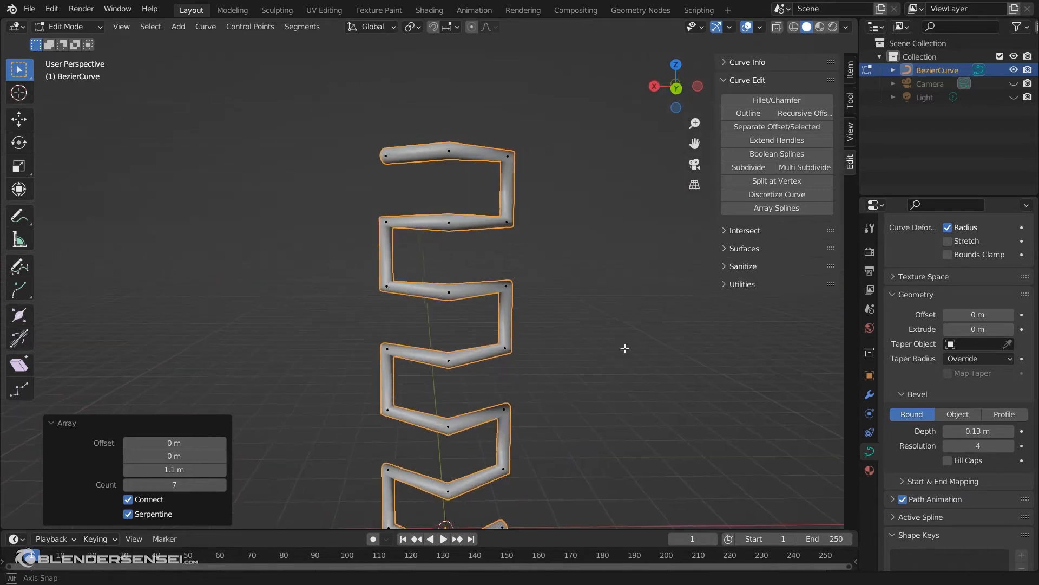
Increase the spline array's count to 10.
left_click(222, 485)
left_click(222, 485)
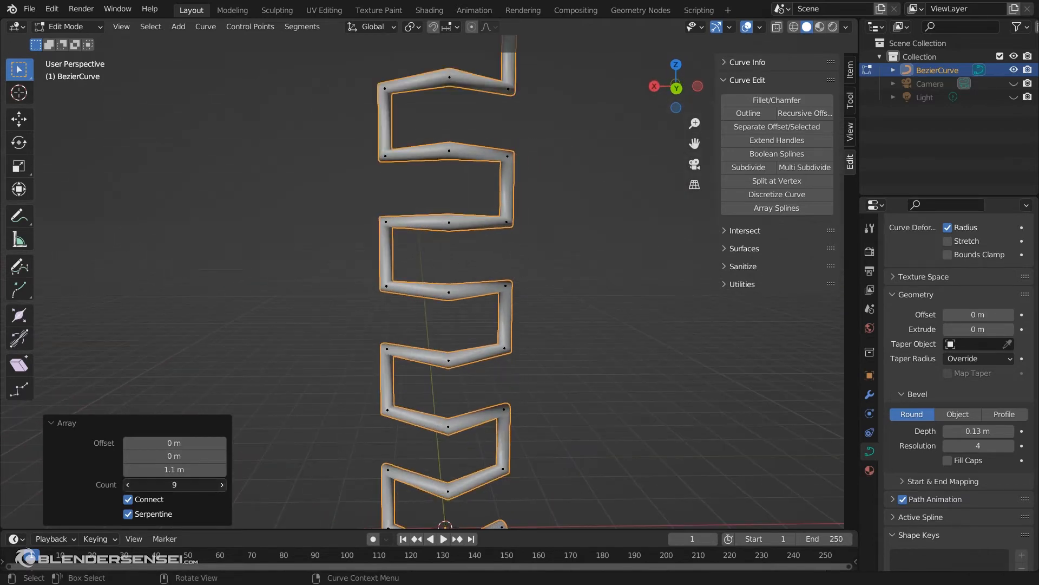
left_click(221, 485)
middle_click_drag(408, 294, 573, 303)
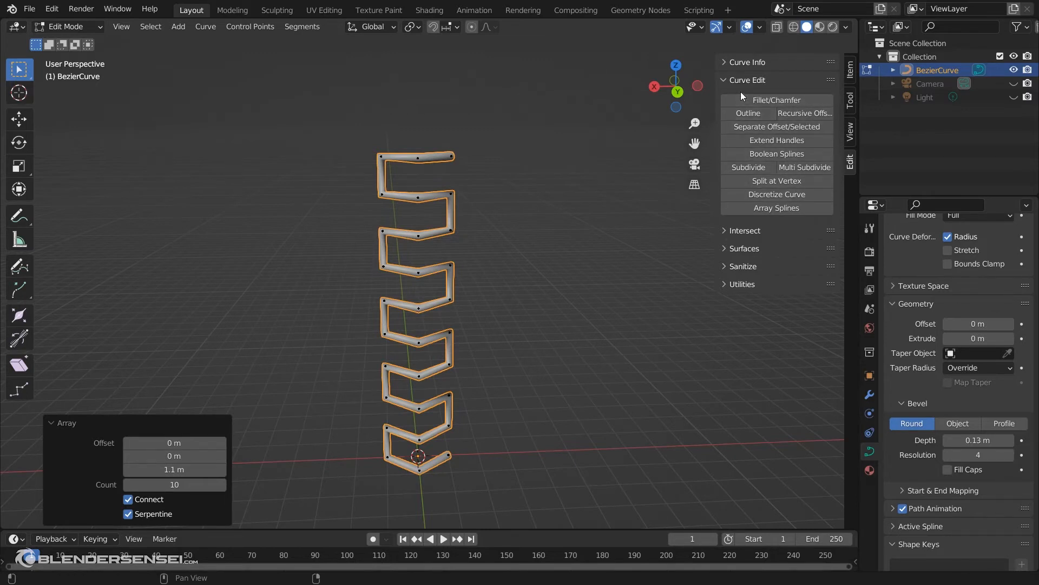
Review the Curve Edit and Intersect tool groups of the curve add-on.
left_click(725, 79)
left_click(726, 98)
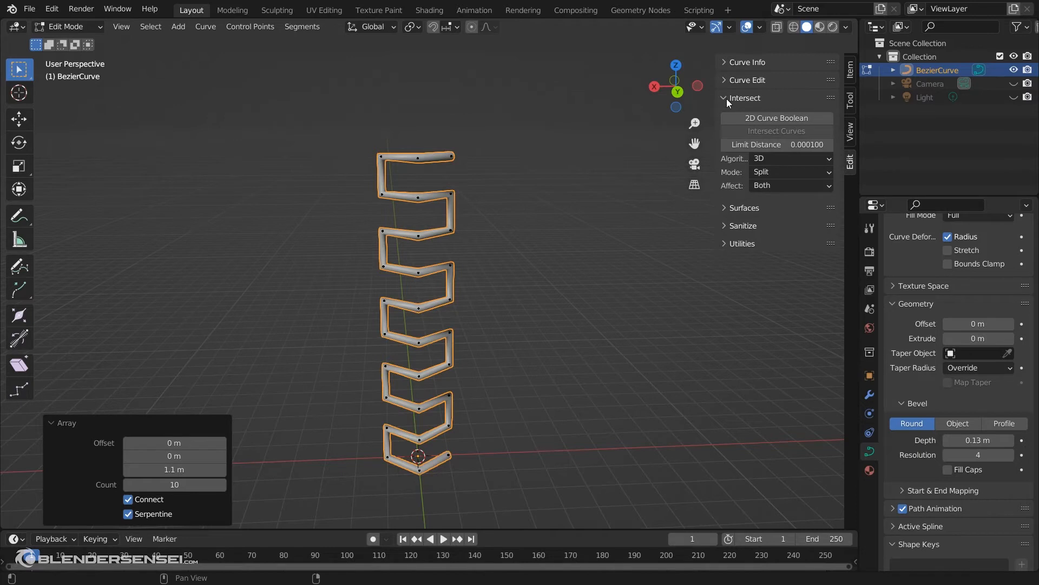
left_click(729, 98)
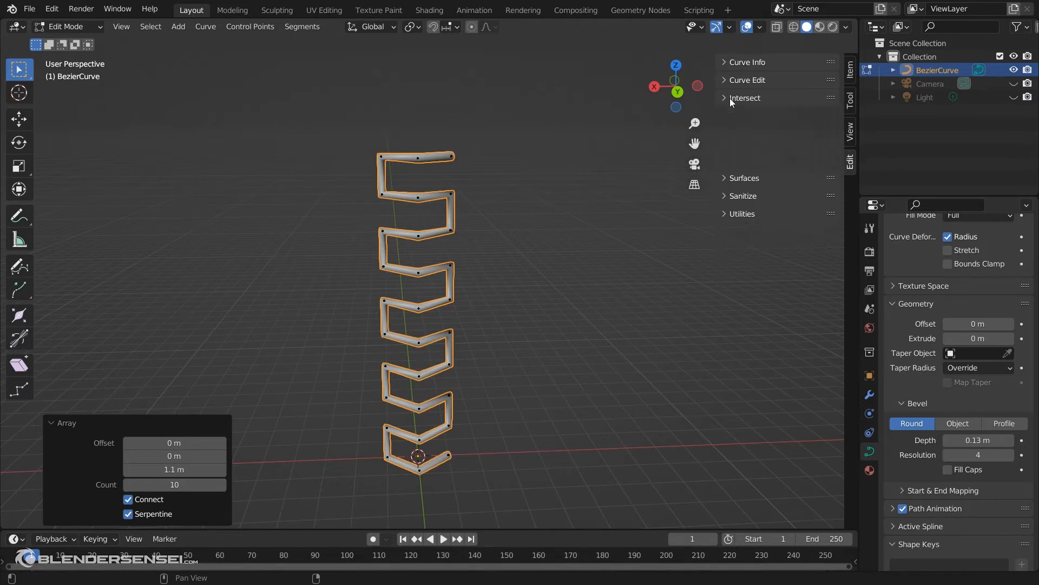
left_click(731, 79)
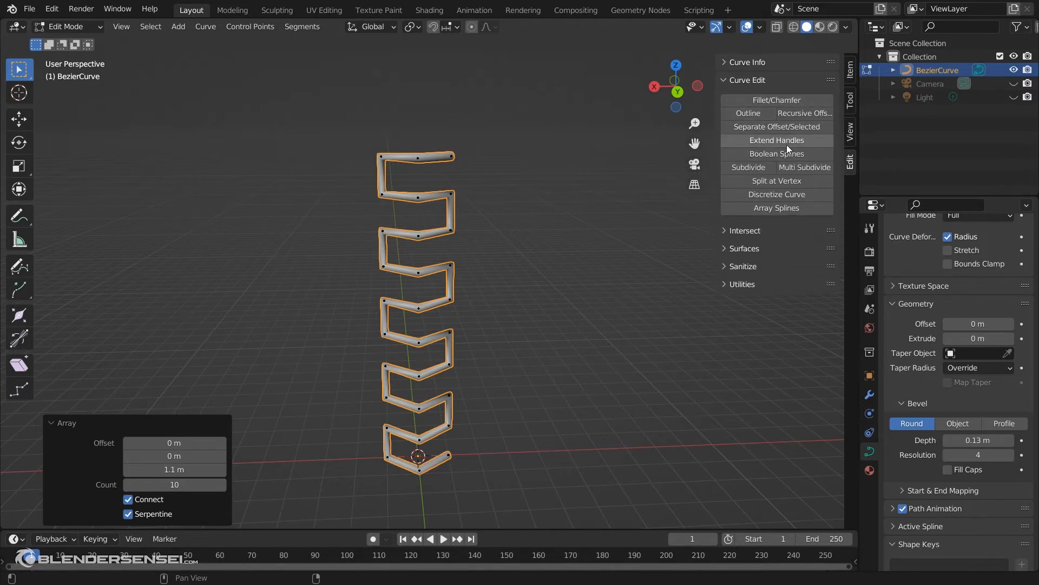
left_click(733, 80)
left_click(736, 99)
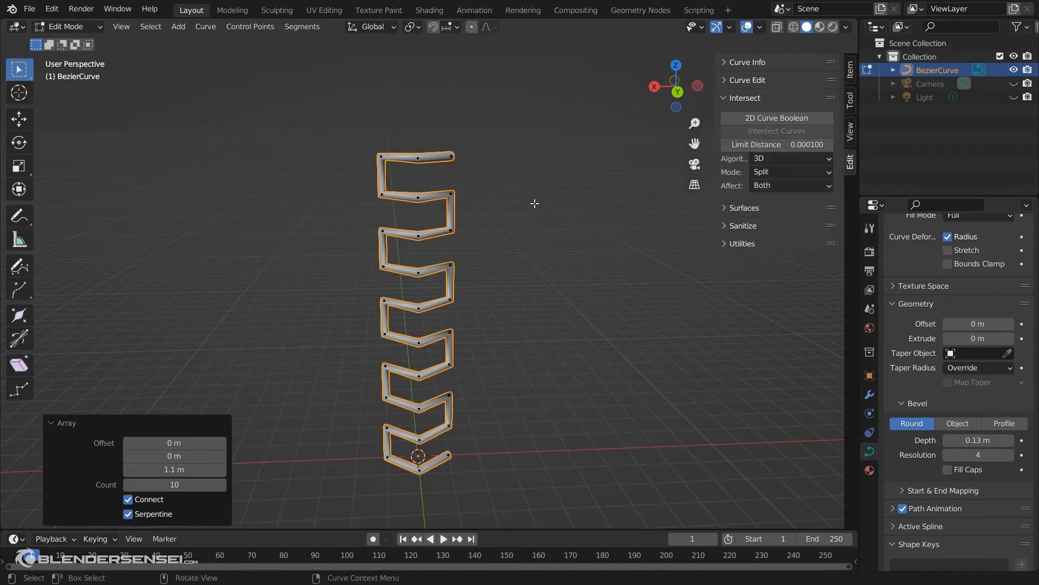
left_click(738, 97)
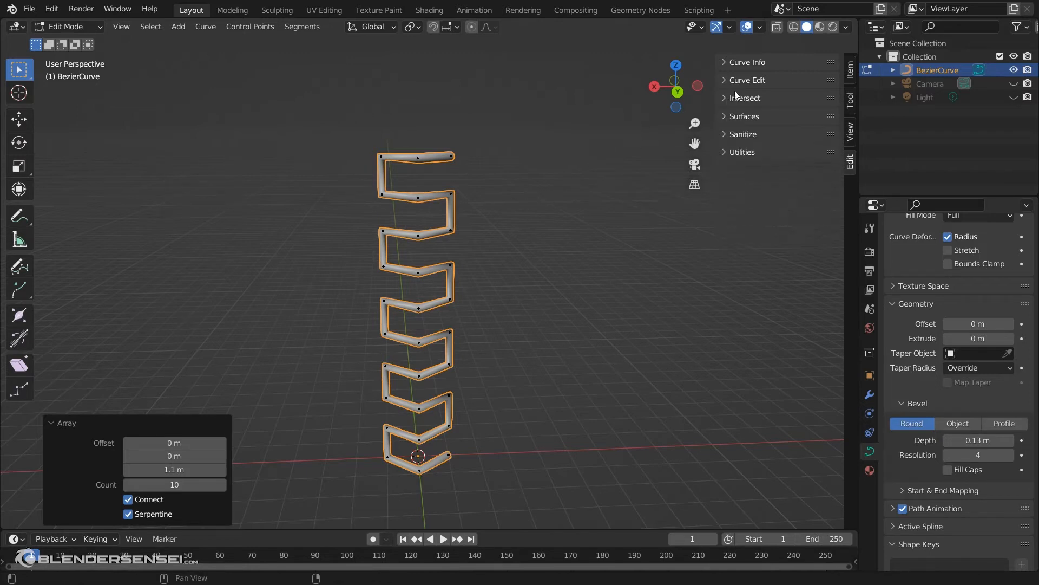
left_click(728, 80)
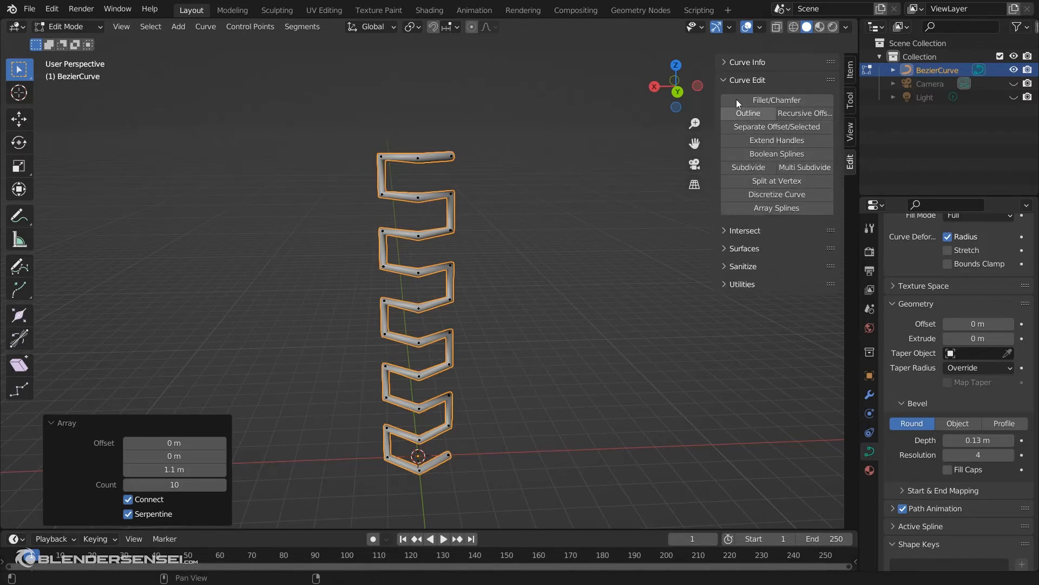
left_click(723, 81)
left_click(726, 97)
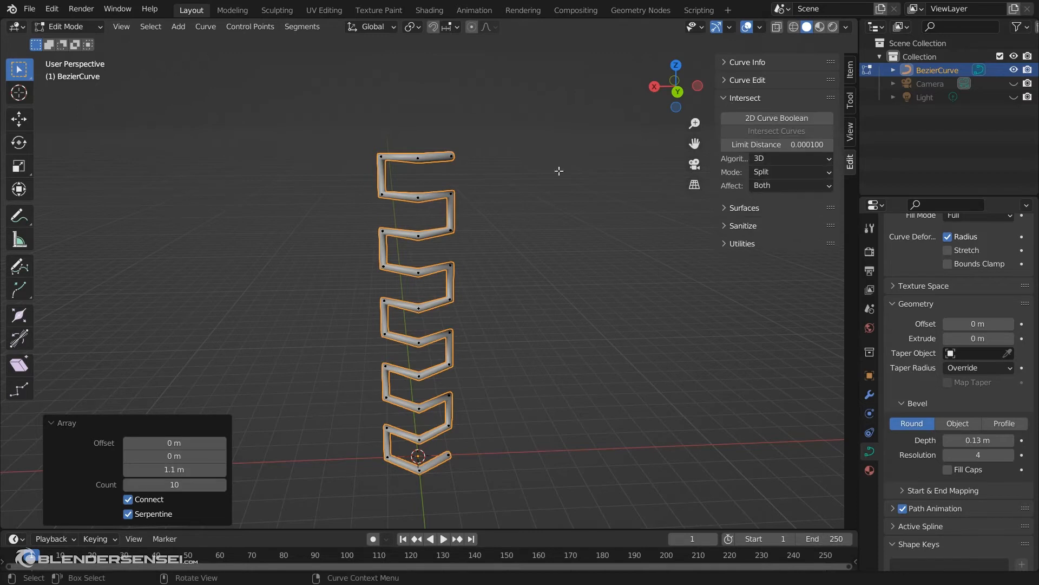
Start a new General file without saving the changes to test.blend.
left_click(29, 9)
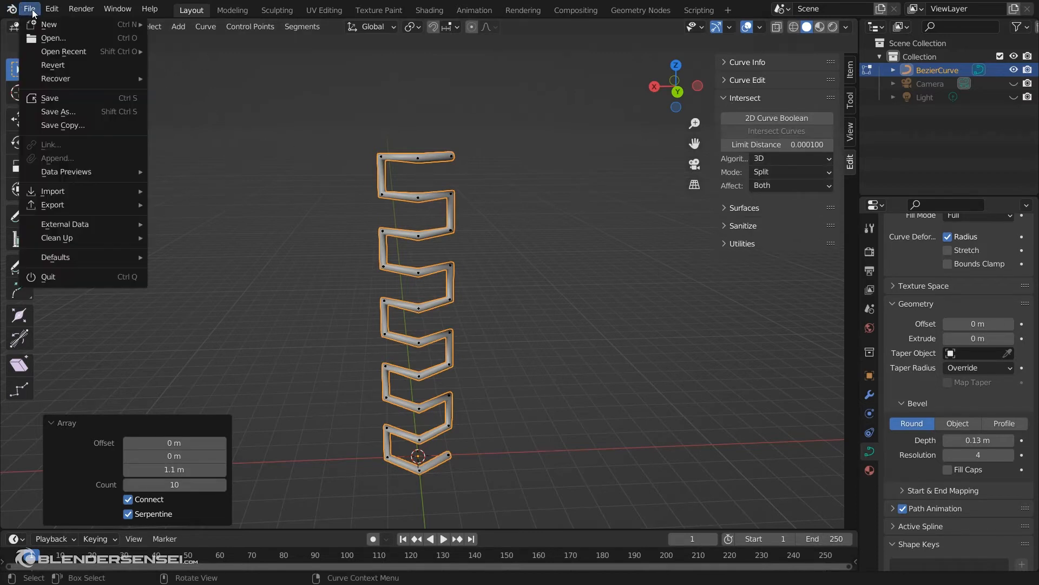
mouse_move(67, 23)
left_click(182, 24)
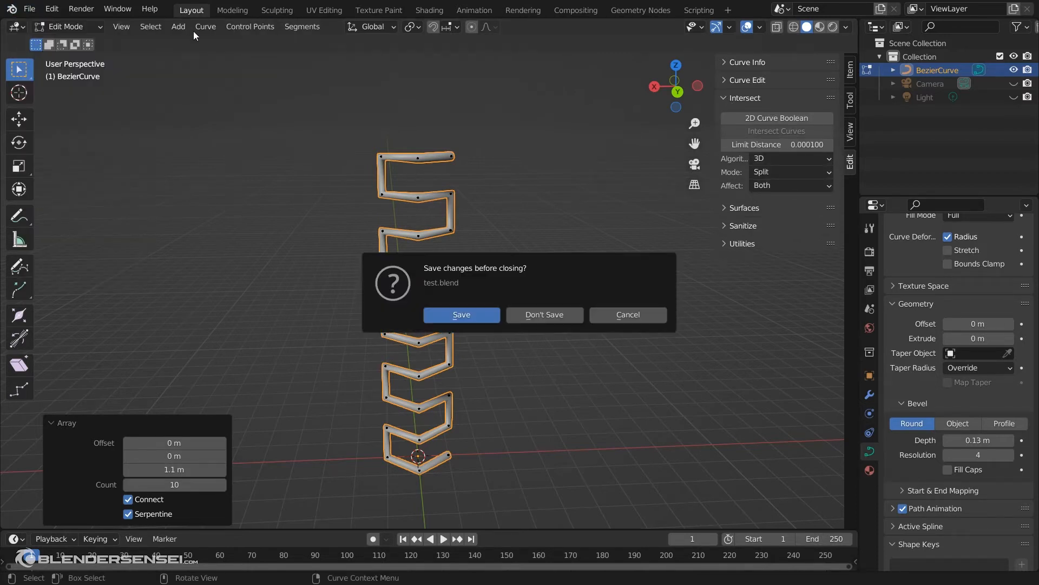
left_click(569, 314)
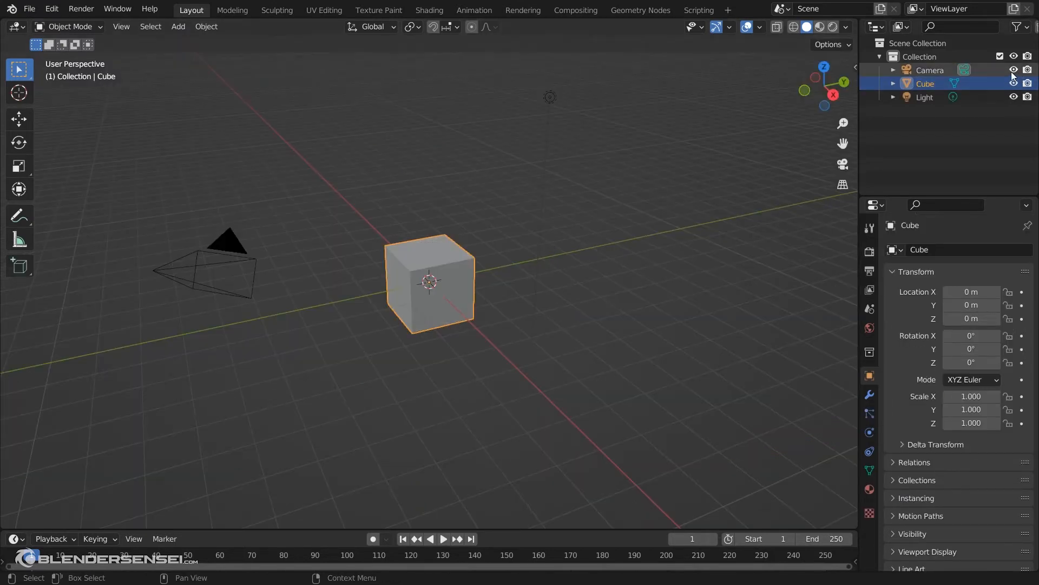
Hide the camera and light and delete the default cube.
key("shift+h")
key("x")
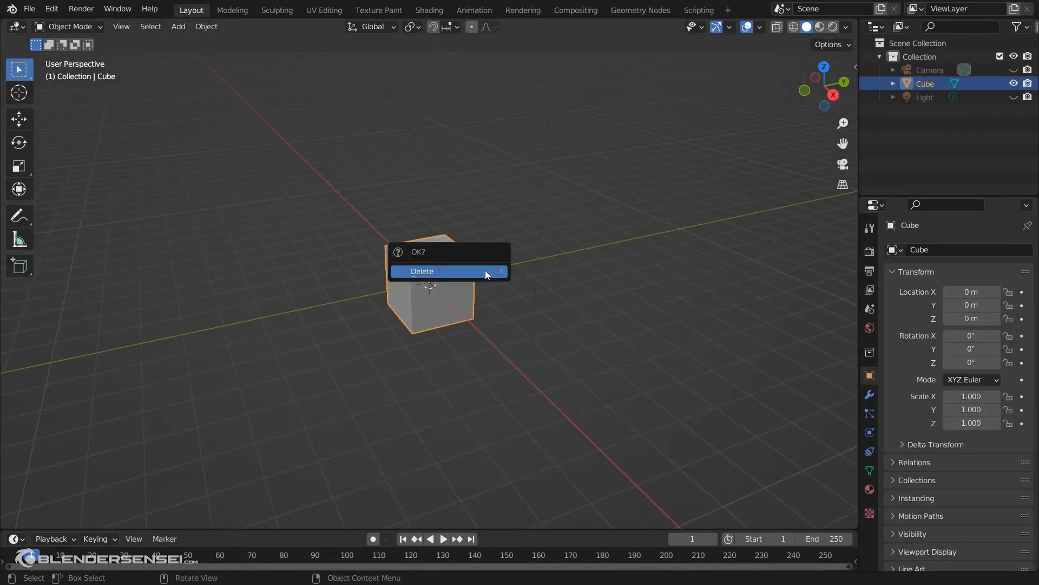
left_click(485, 271)
Bring up the curve add-on's Intersect options in the new scene.
key("n")
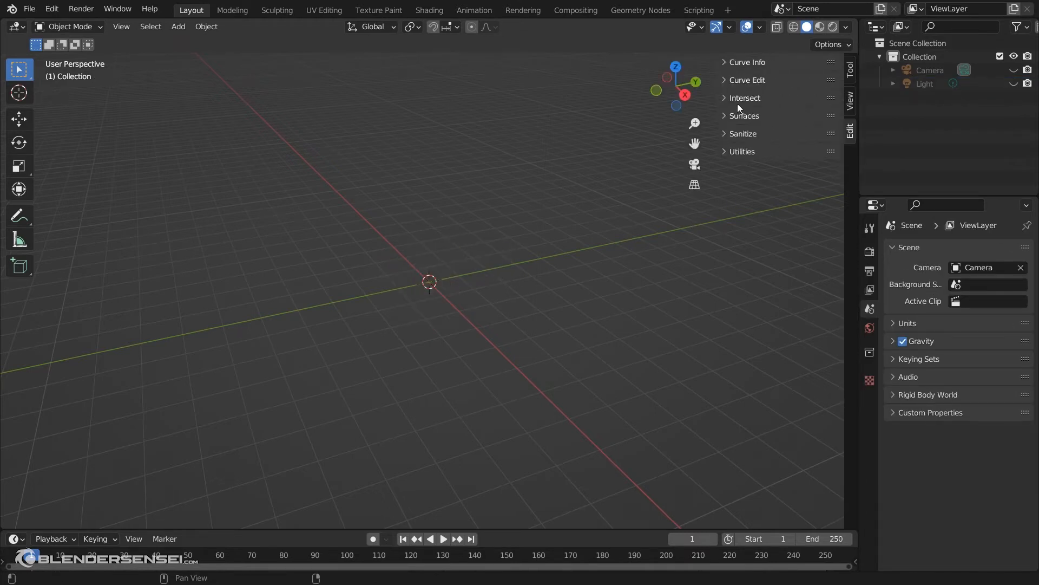
left_click(732, 97)
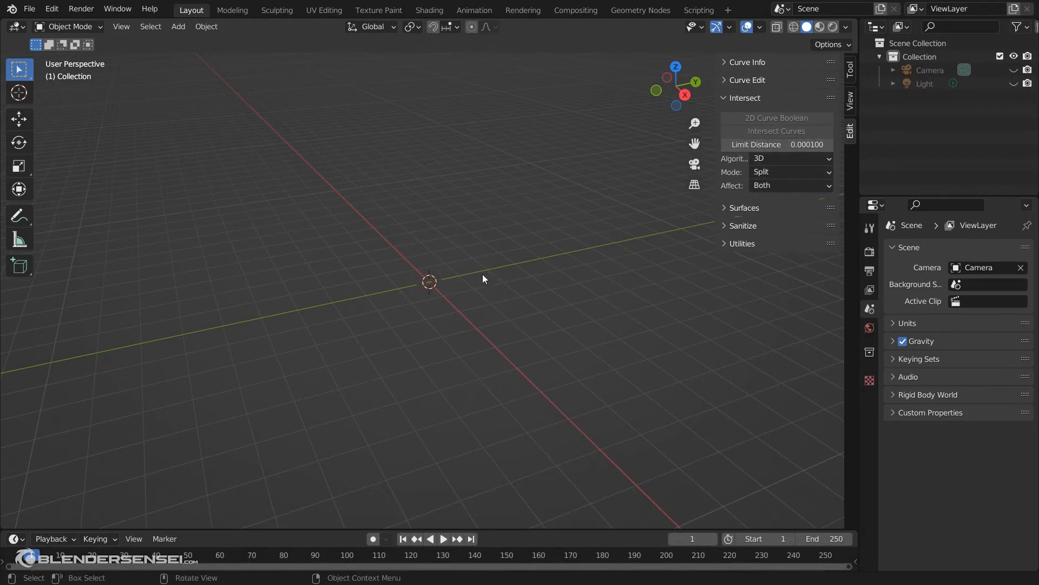
Add a Bezier circle at the origin and duplicate it about 1.03 m along negative X, overlapping the original.
key("shift+a")
mouse_move(460, 228)
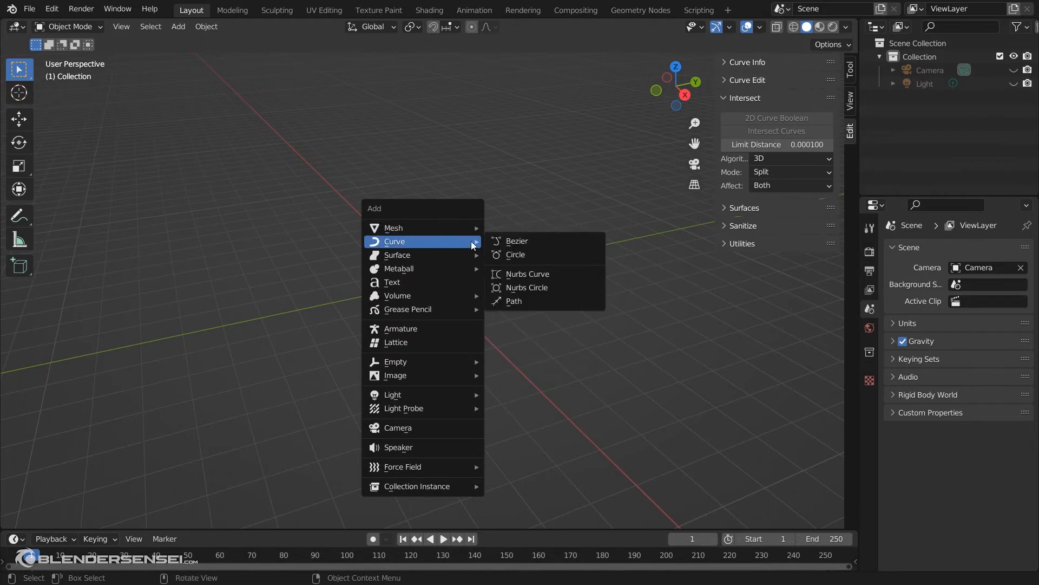
left_click(514, 255)
middle_click_drag(466, 267, 492, 339)
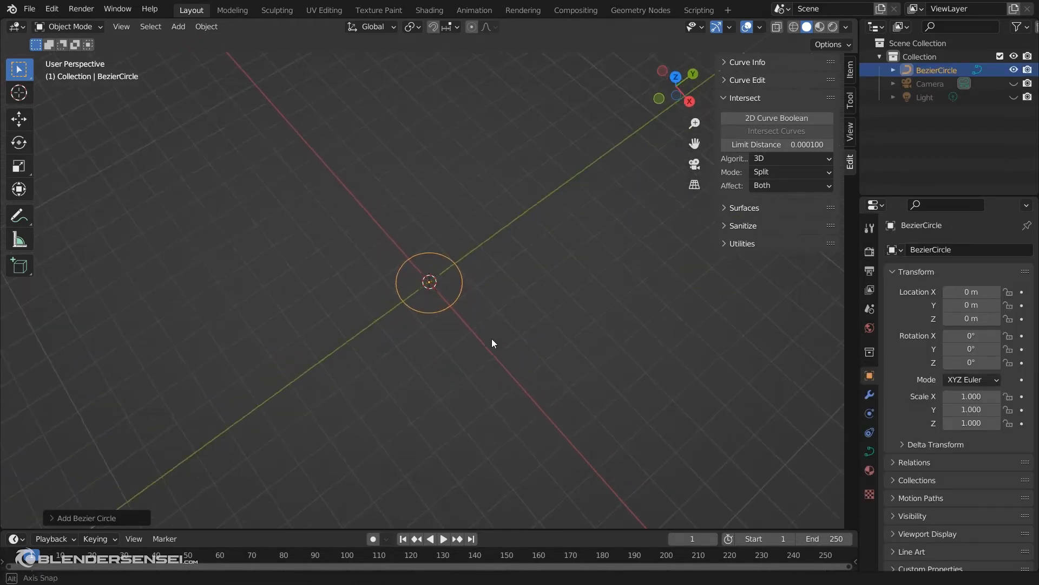
key("shift+d")
key("x")
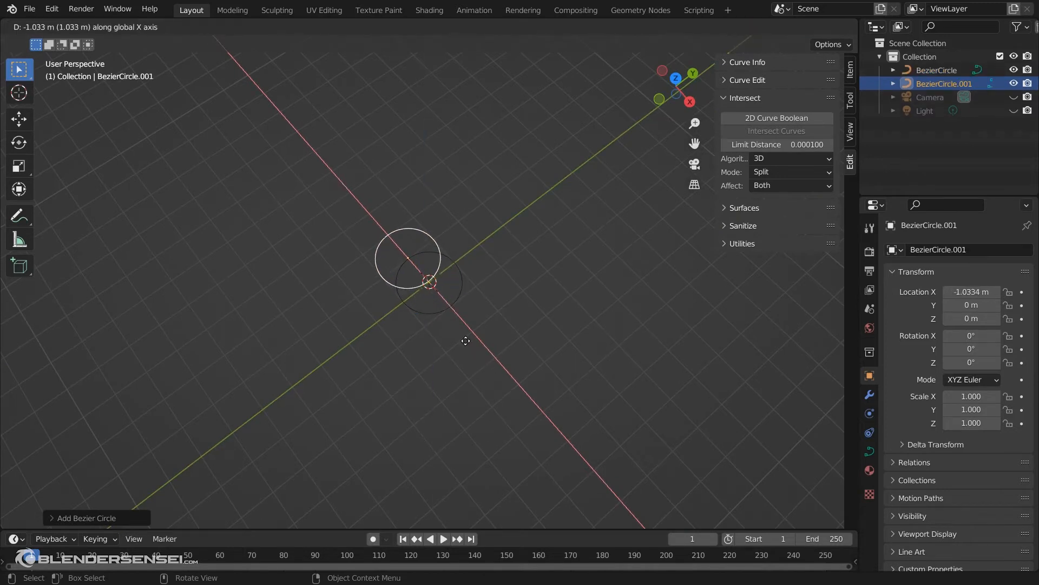
left_click(466, 341)
Apply a 2D Curve Boolean of type Union to both circles and check the outline with a cancelled trial move.
left_click(466, 278, "shift")
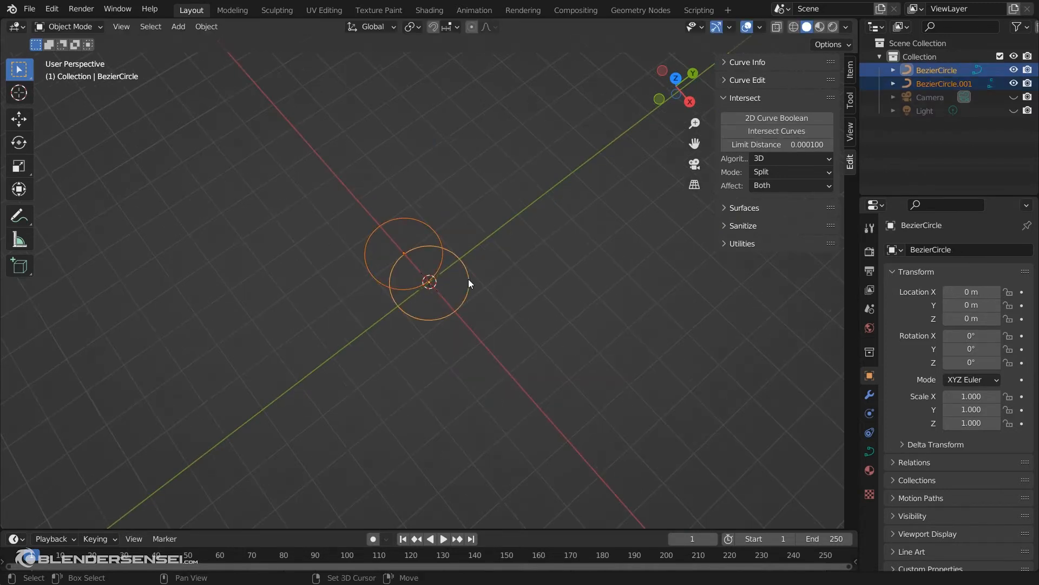
middle_click_drag(456, 295, 503, 278)
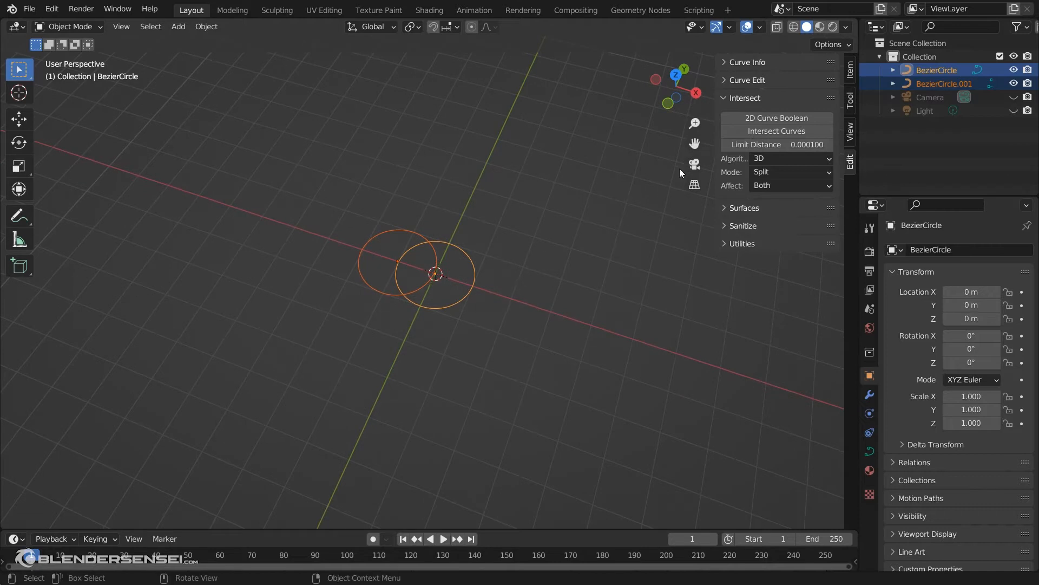
left_click(788, 117)
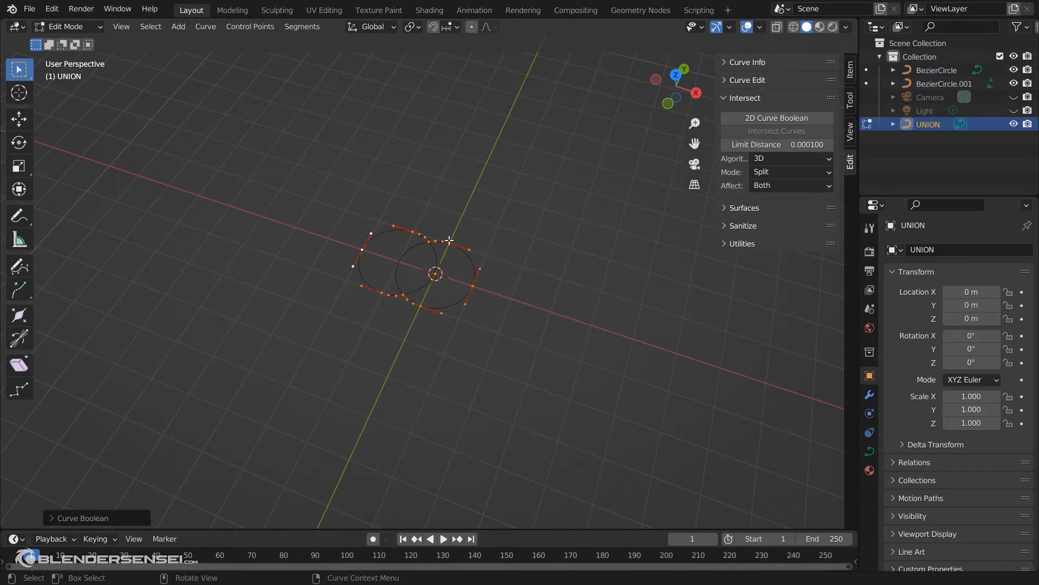
left_click(53, 518)
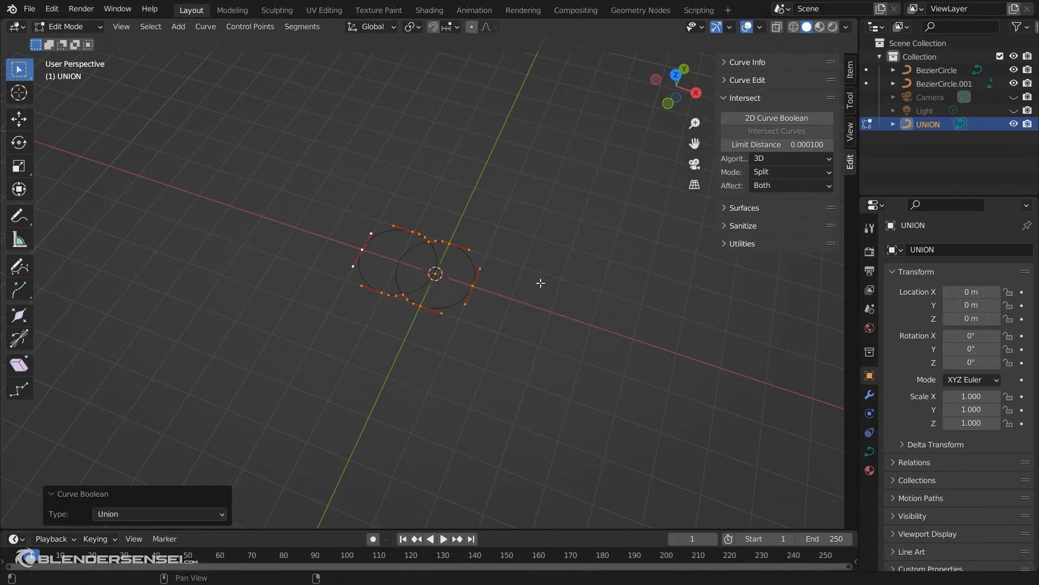
left_click(167, 516)
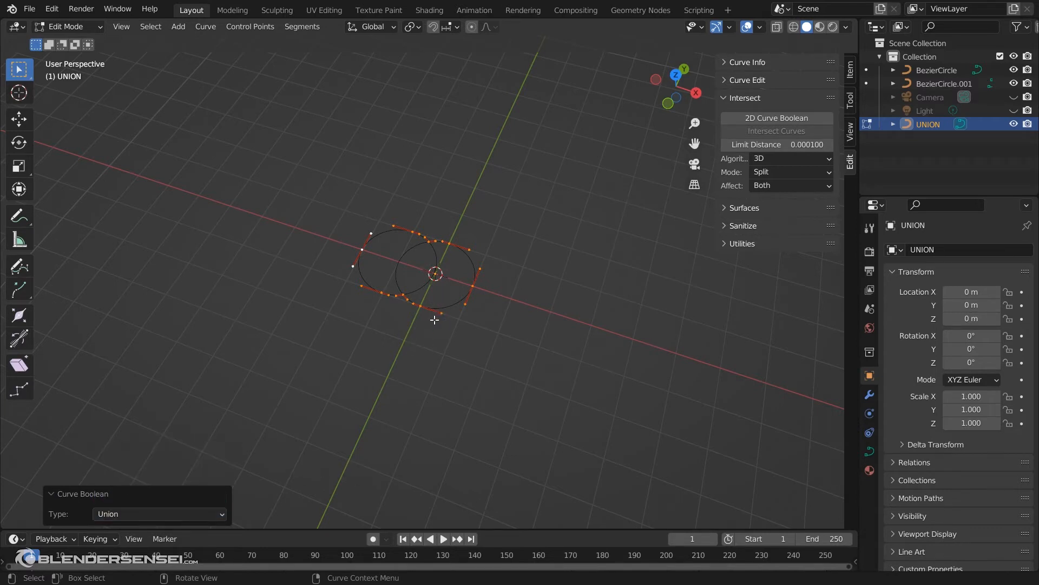
key("g")
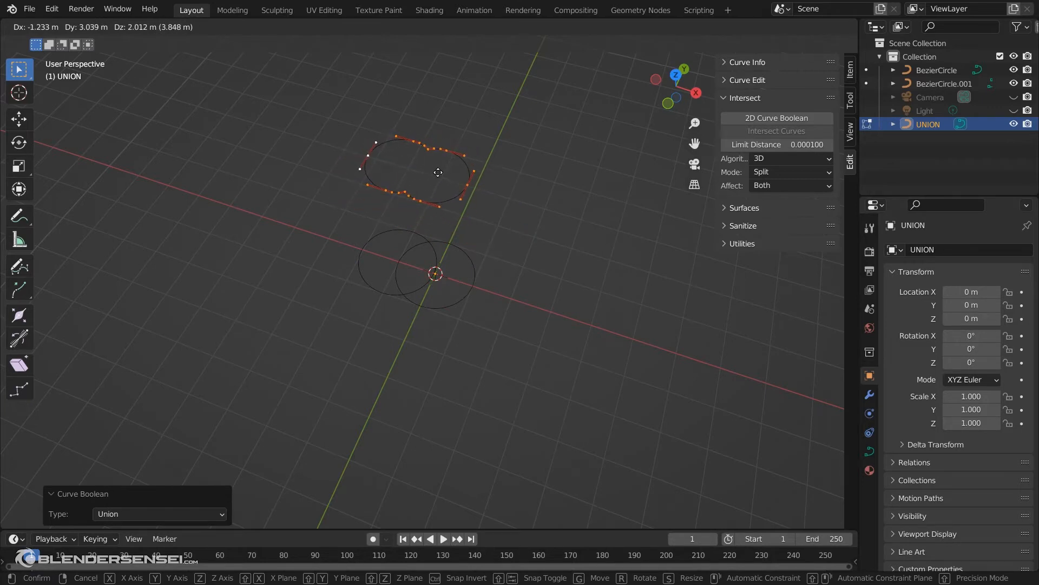
right_click(460, 194)
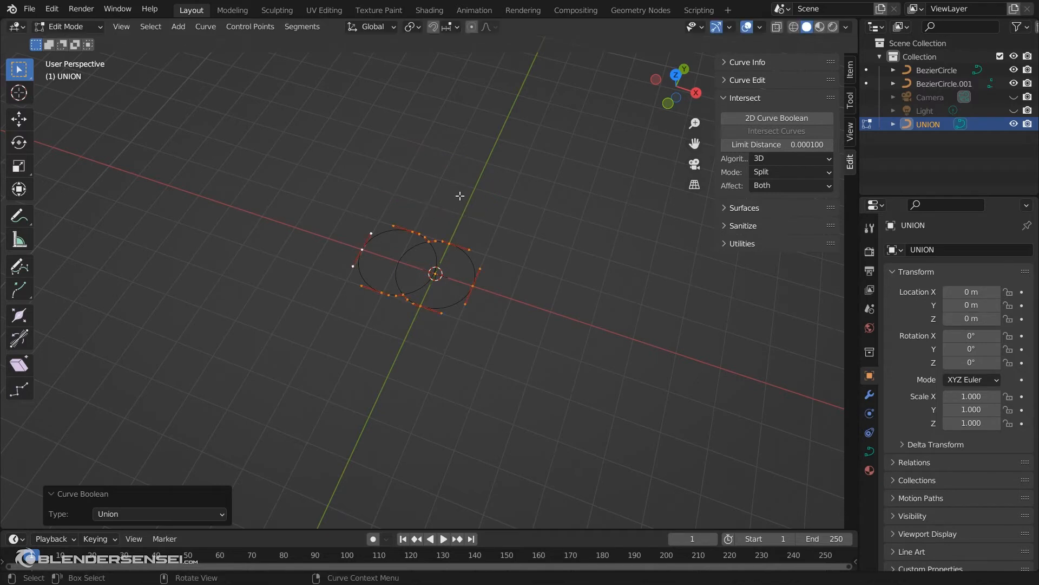
Set the Curve Boolean type to Difference and check the crescent with a cancelled trial move.
left_click(162, 513)
left_click(171, 463)
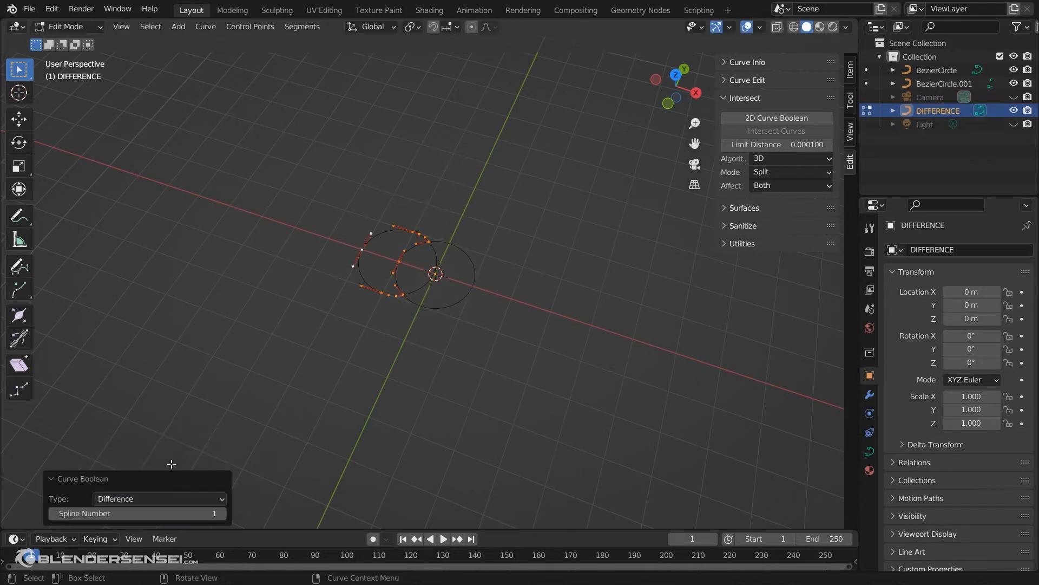
key("g")
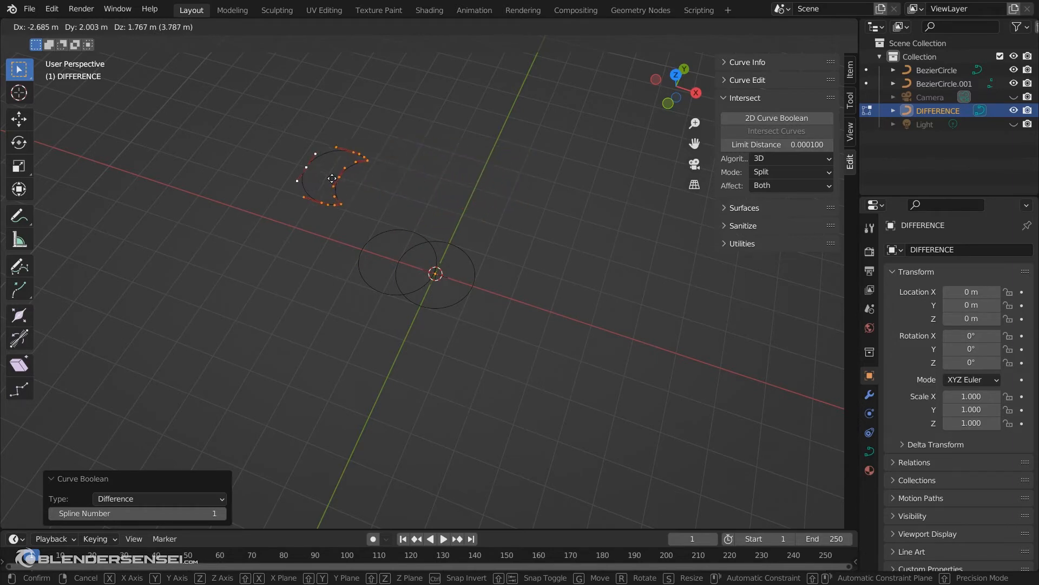
key("Escape")
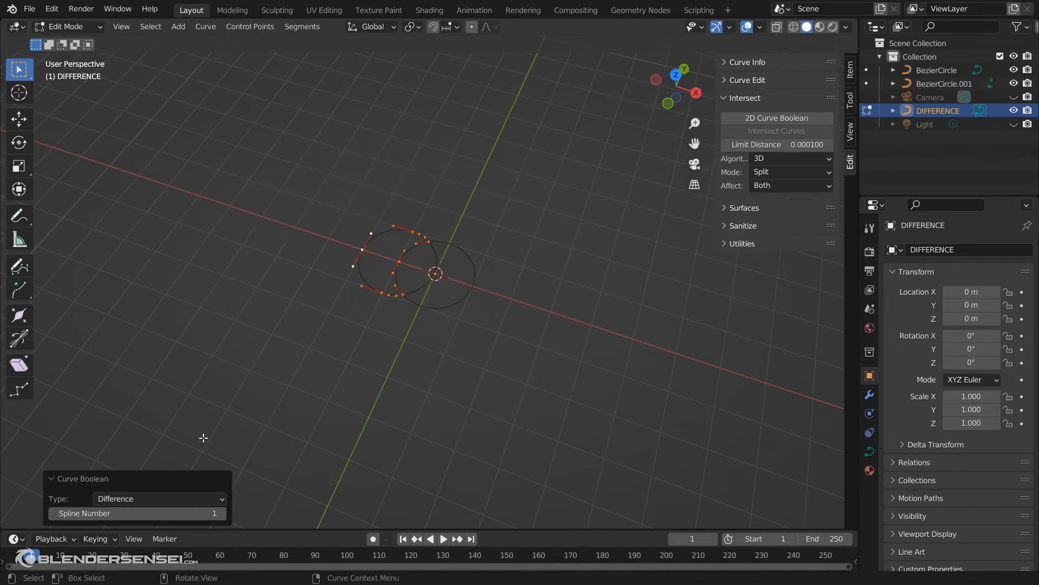
Try the Intersection type for the Curve Boolean, check it with a cancelled trial move, and return to Difference.
left_click(180, 497)
left_click(171, 529)
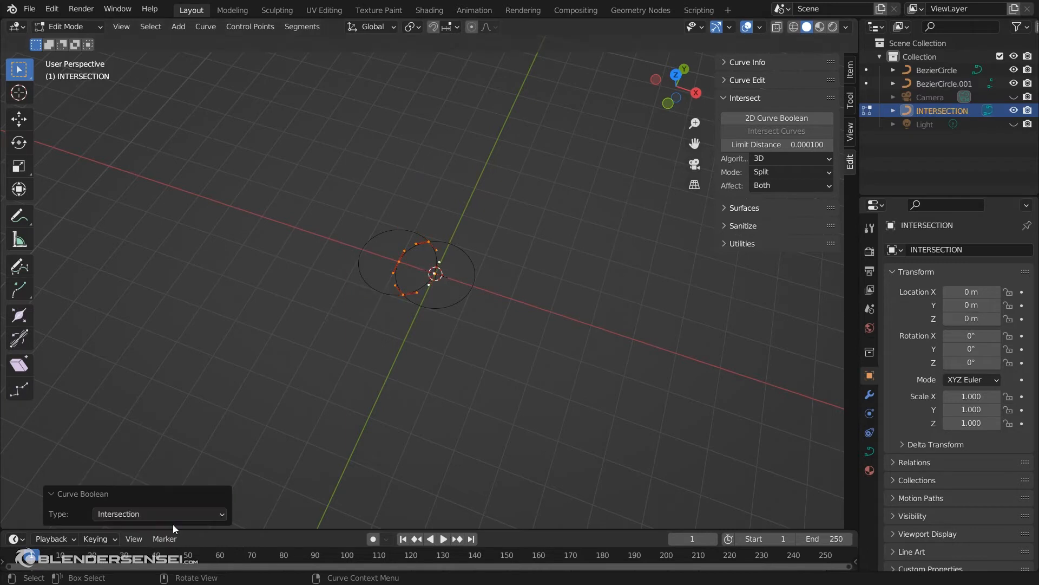
key("g")
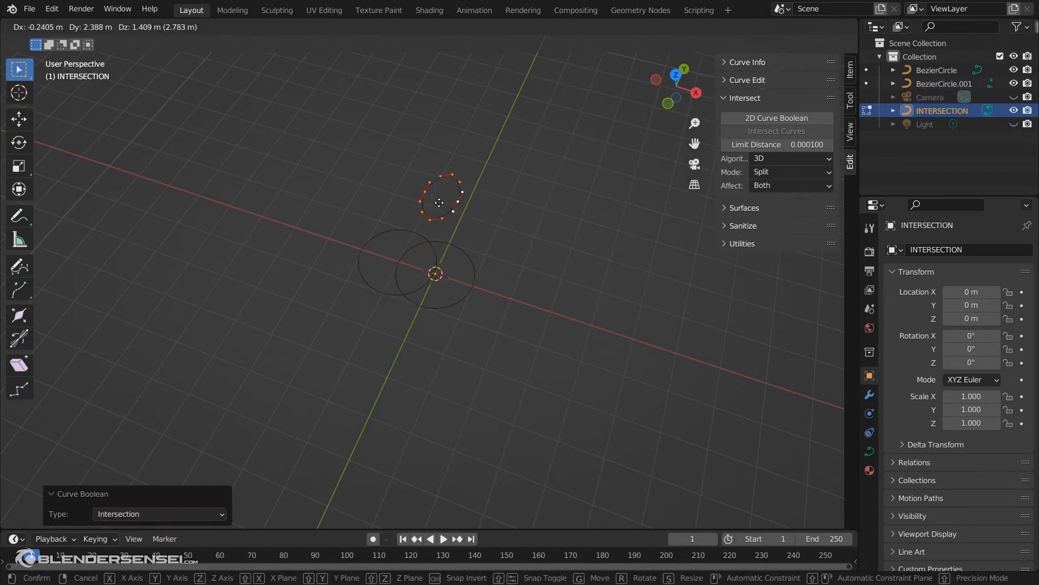
key("Escape")
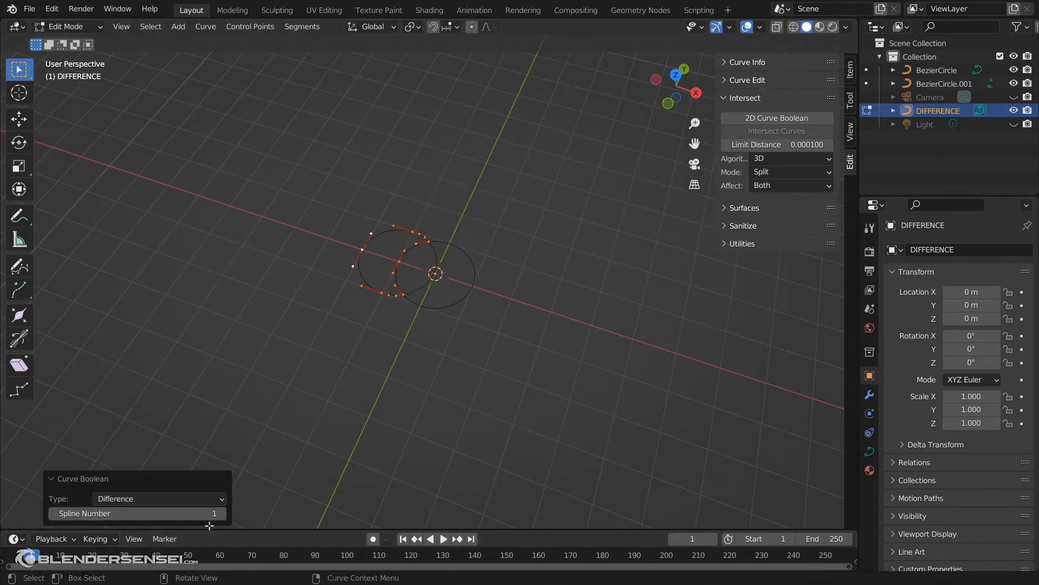
Compare spline numbers 1 and 2 for the Difference boolean, finishing on 1.
left_click(222, 513)
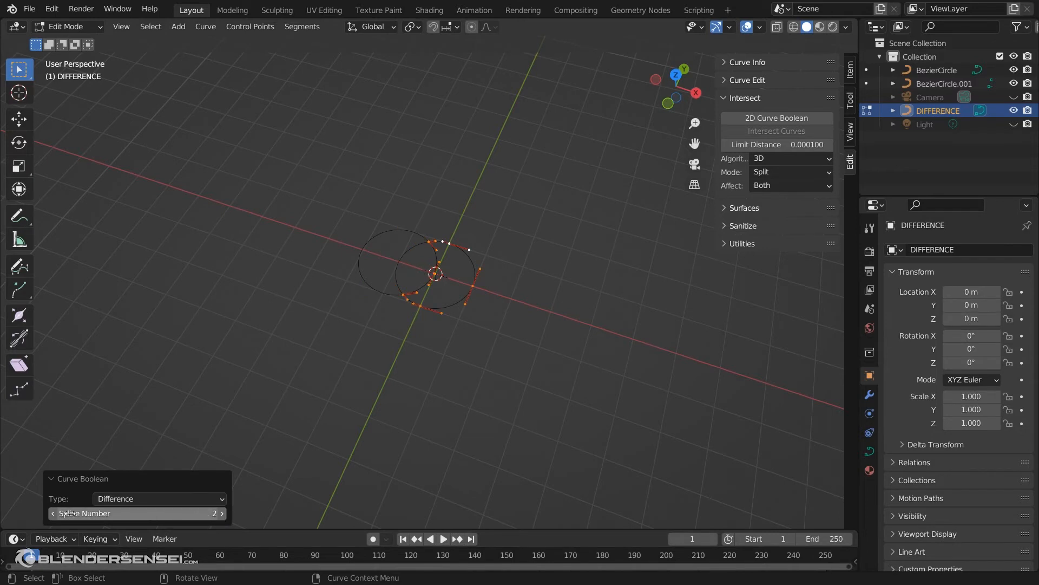
left_click(53, 514)
left_click(222, 513)
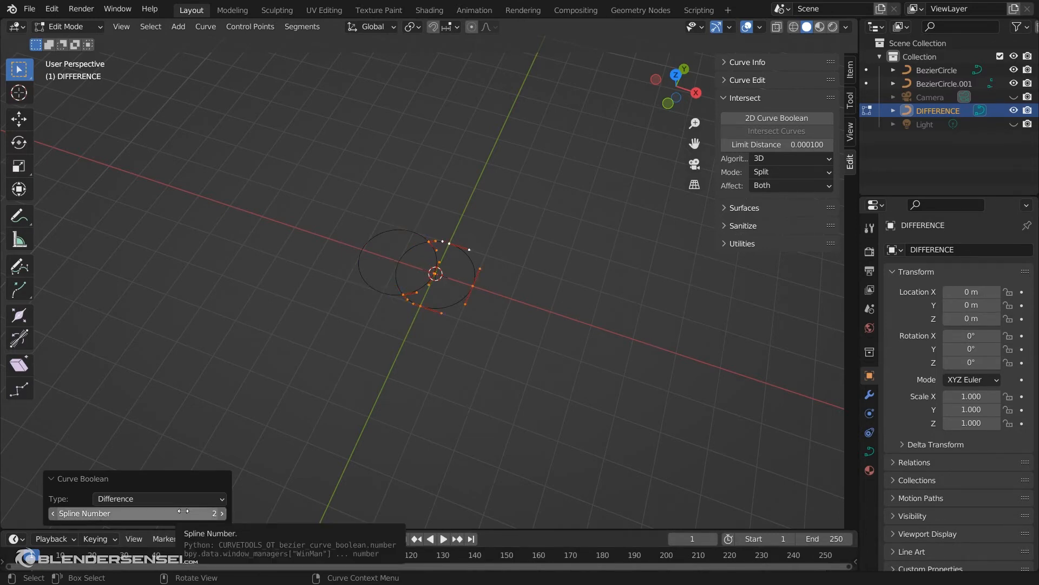
left_click(53, 514)
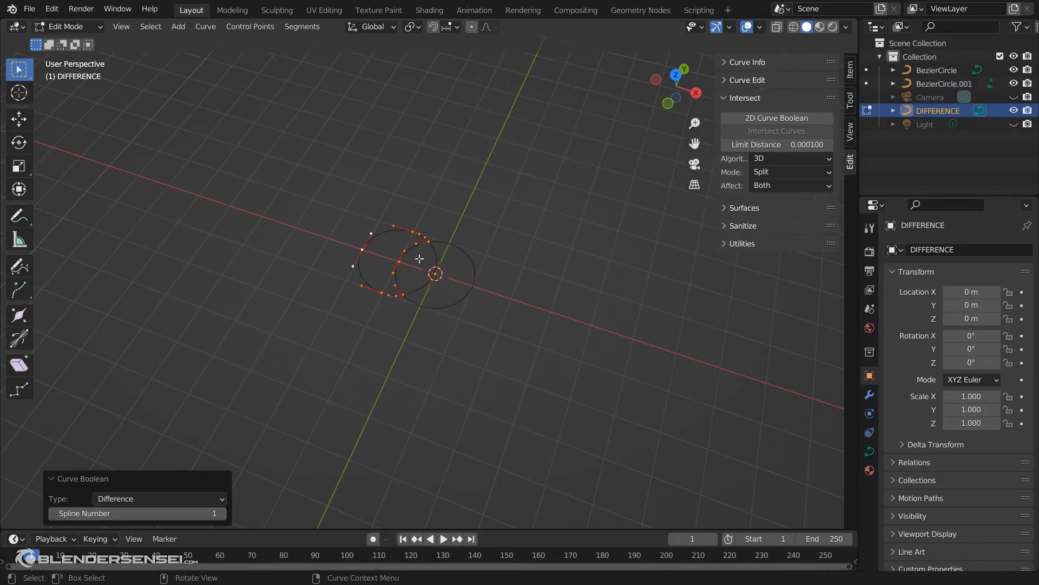
left_click(222, 513)
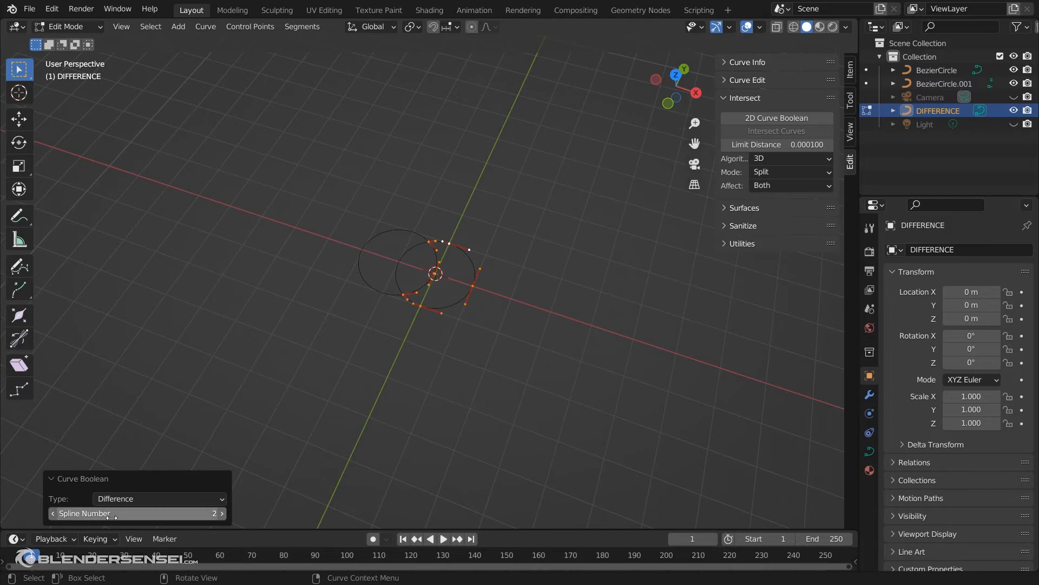
left_click(56, 513)
left_click(179, 498)
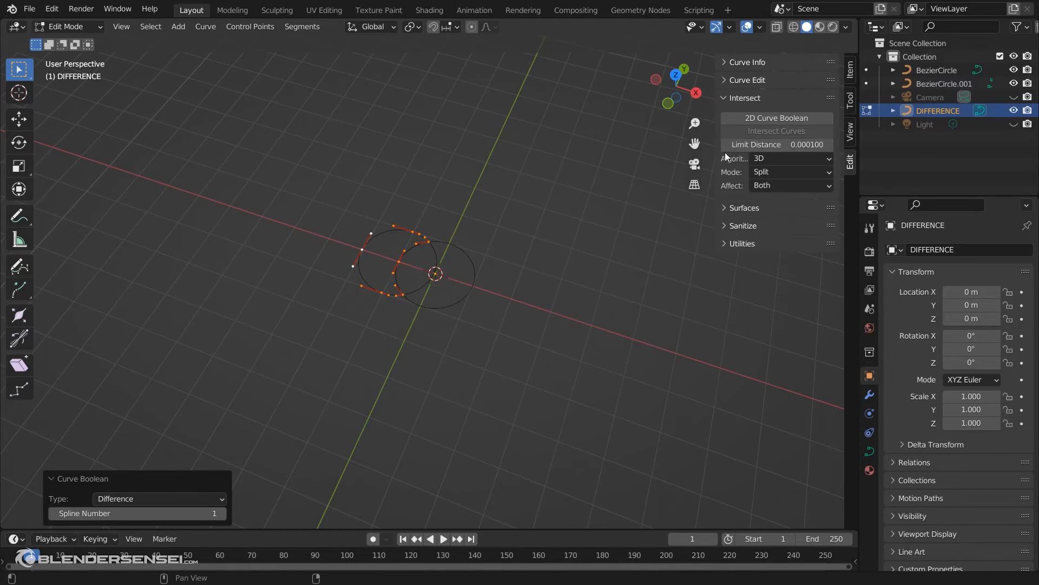
Widen the sidebar, undo the curve boolean on the two circles, and set the Intersect algorithm to From View.
left_click_drag(708, 151, 652, 151)
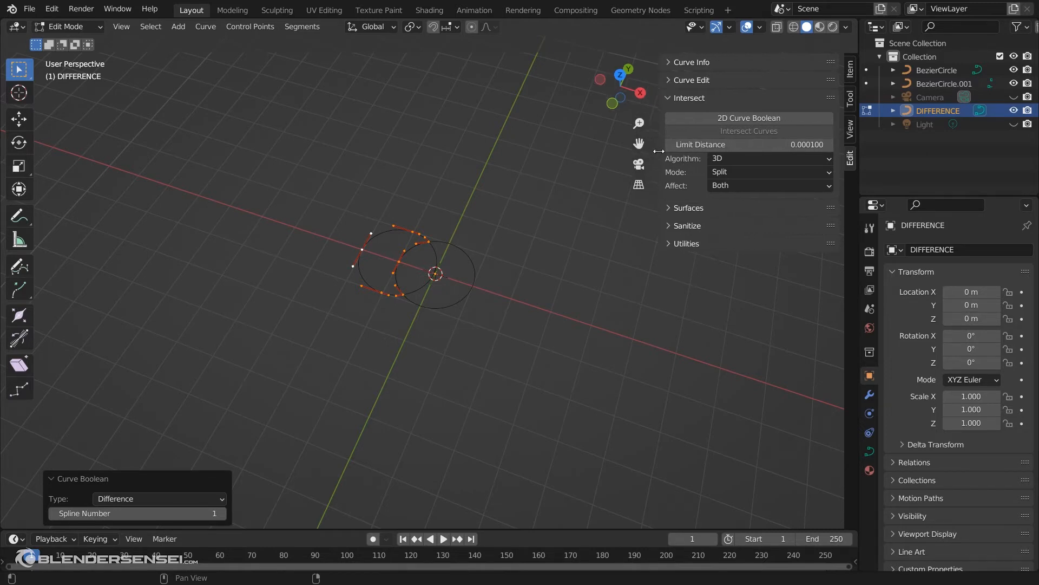
left_click(777, 158)
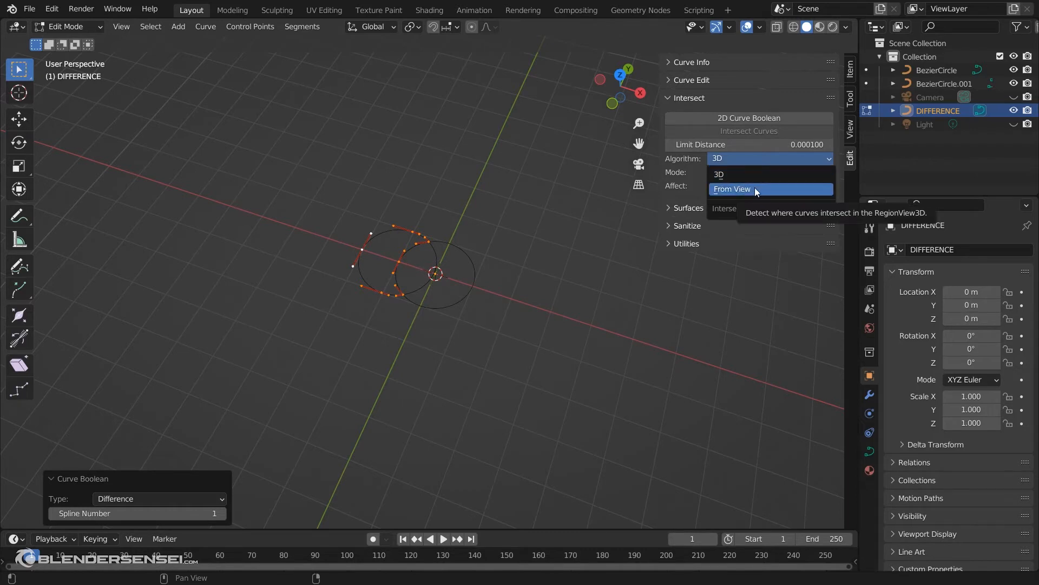
left_click(531, 363)
key("ctrl+z")
key("ctrl+z")
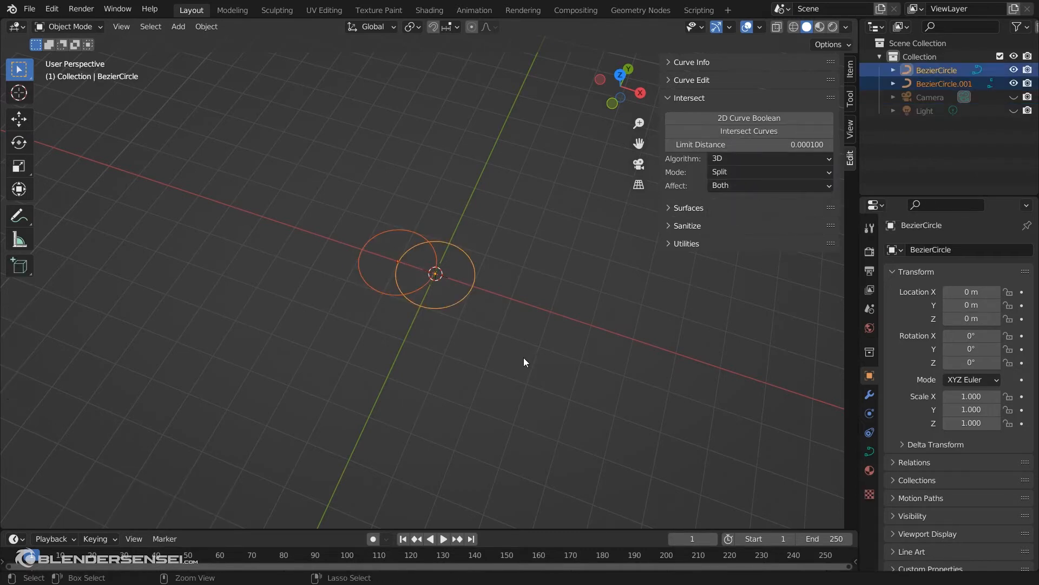
left_click(758, 158)
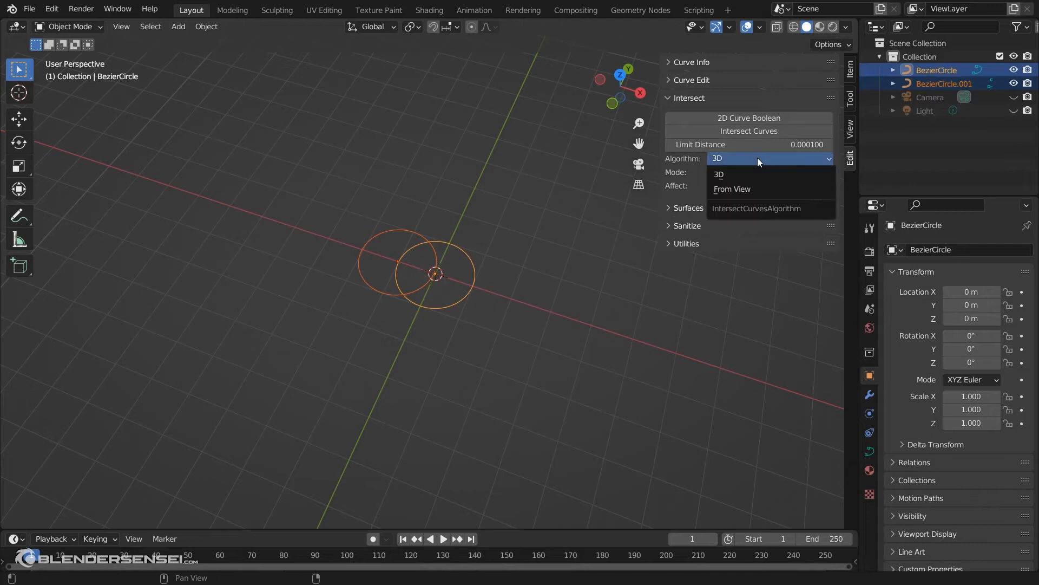
left_click(749, 188)
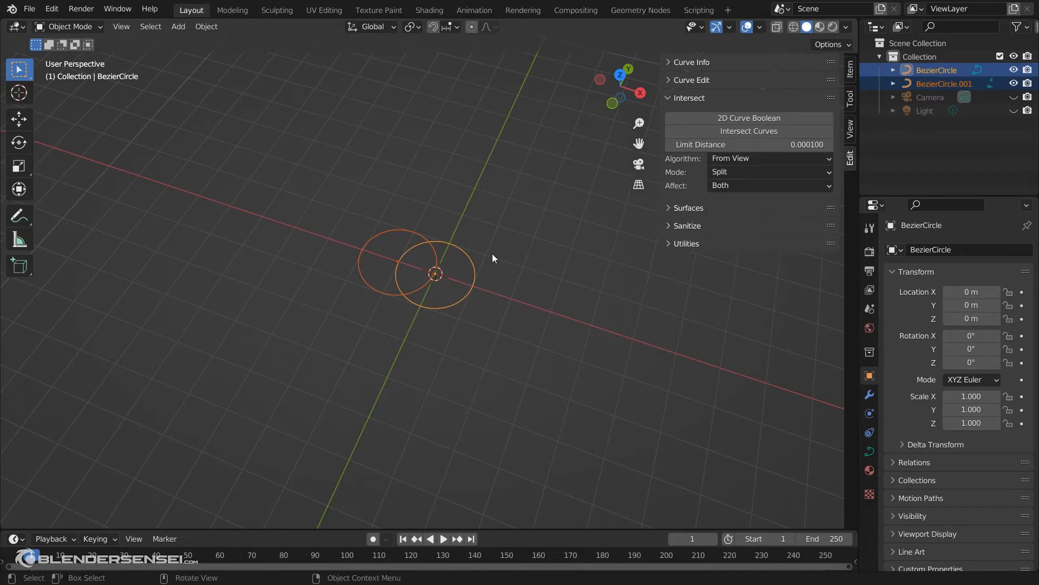
Apply a 2D Curve Boolean of type Difference to both circles again and test-move the crescent without keeping the move.
left_click(765, 117)
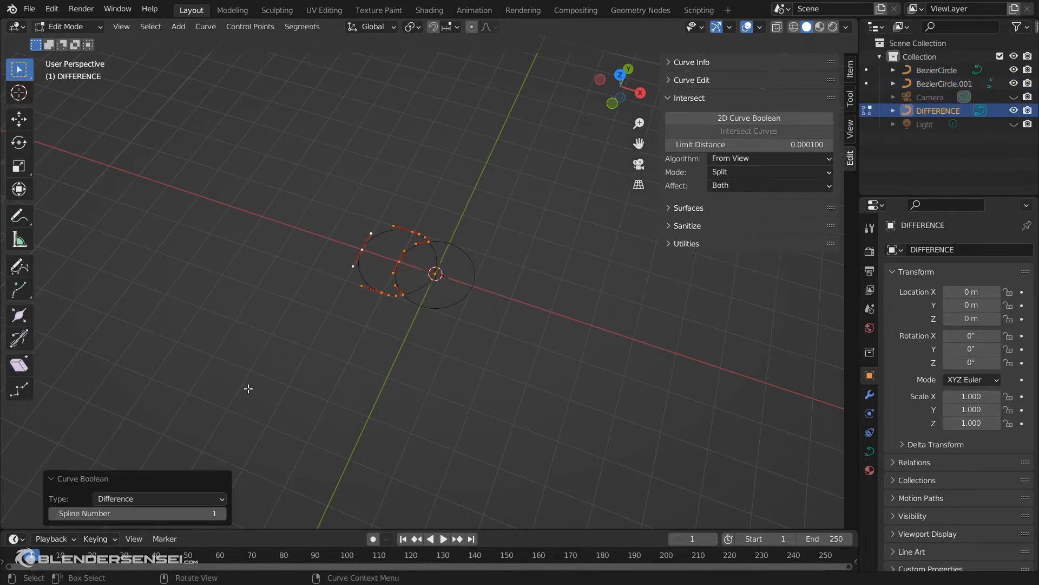
key("g")
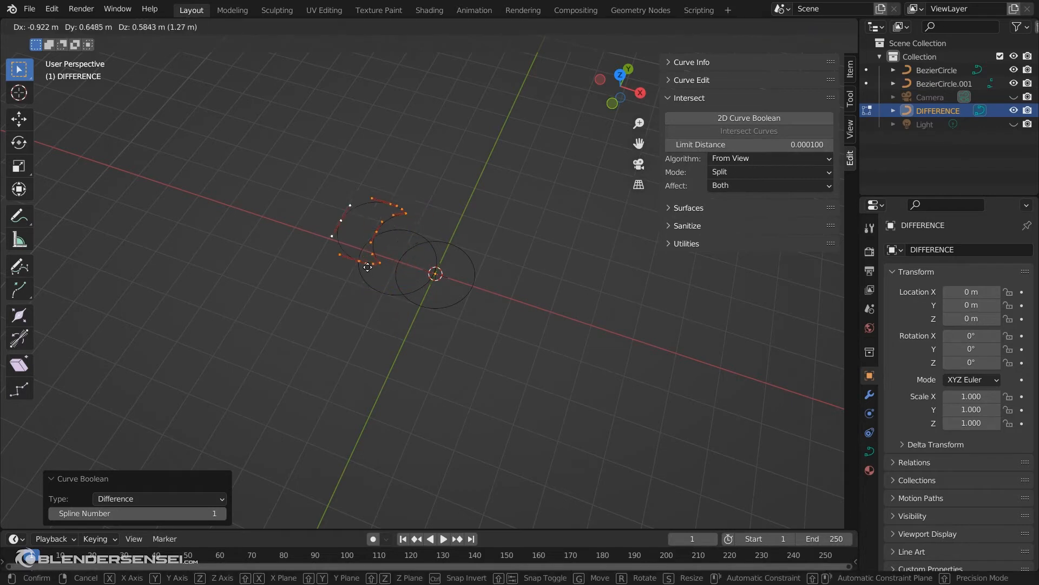
right_click(382, 268)
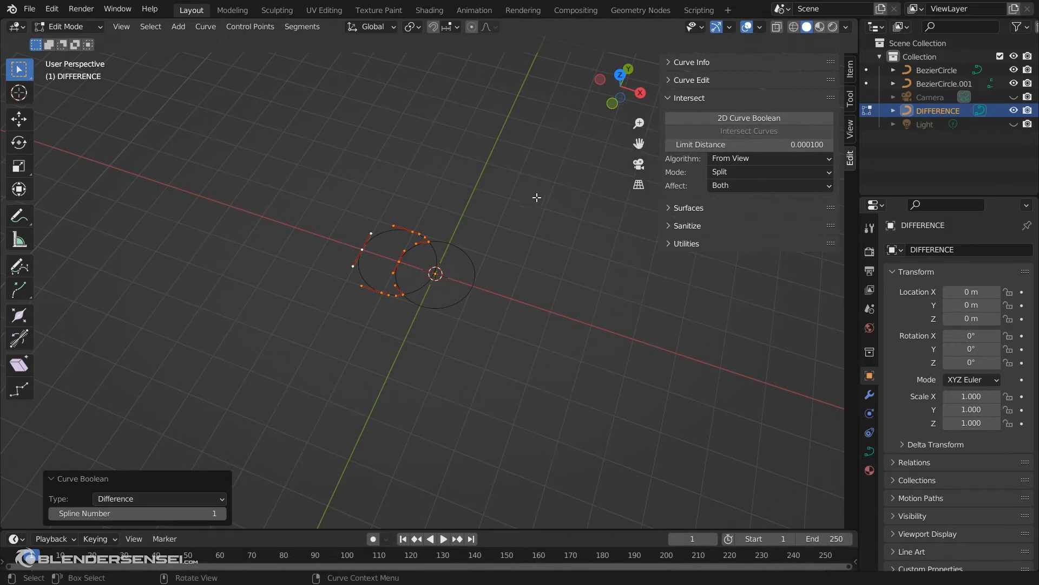
In Object Mode, move the crescent away from the circles by about -1.27 m in X, 1.88 m in Y and 0.28 m in Z.
key("Tab")
middle_click_drag(433, 274, 452, 309)
key("g")
left_click(393, 217)
middle_click_drag(414, 192, 382, 255, "shift")
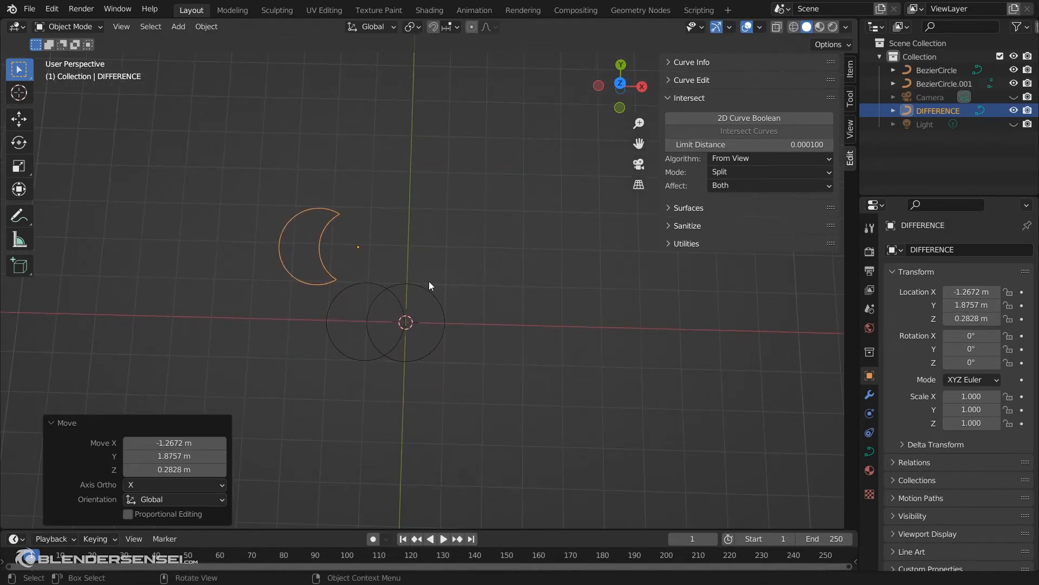
Bring up the curve add-on's Surfaces options in place of Intersect and delete all the curves in the scene.
left_click(670, 97)
left_click(670, 116)
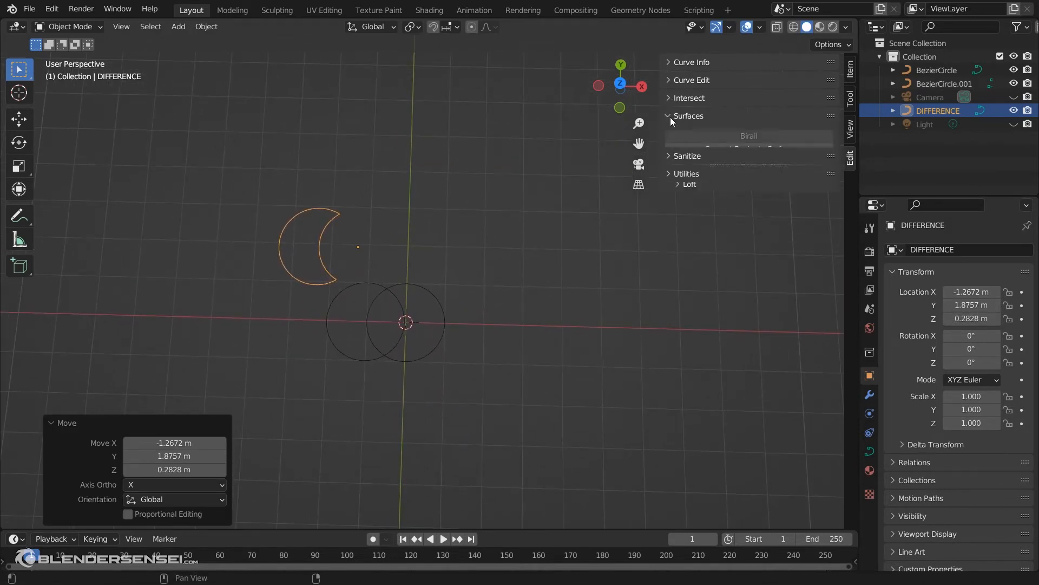
key("a")
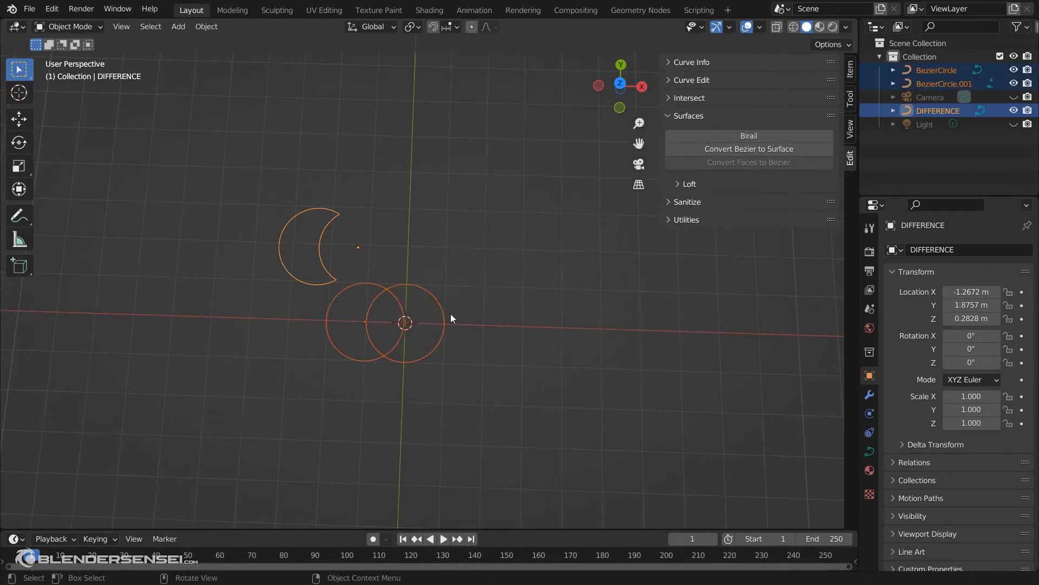
key("x")
left_click(433, 315)
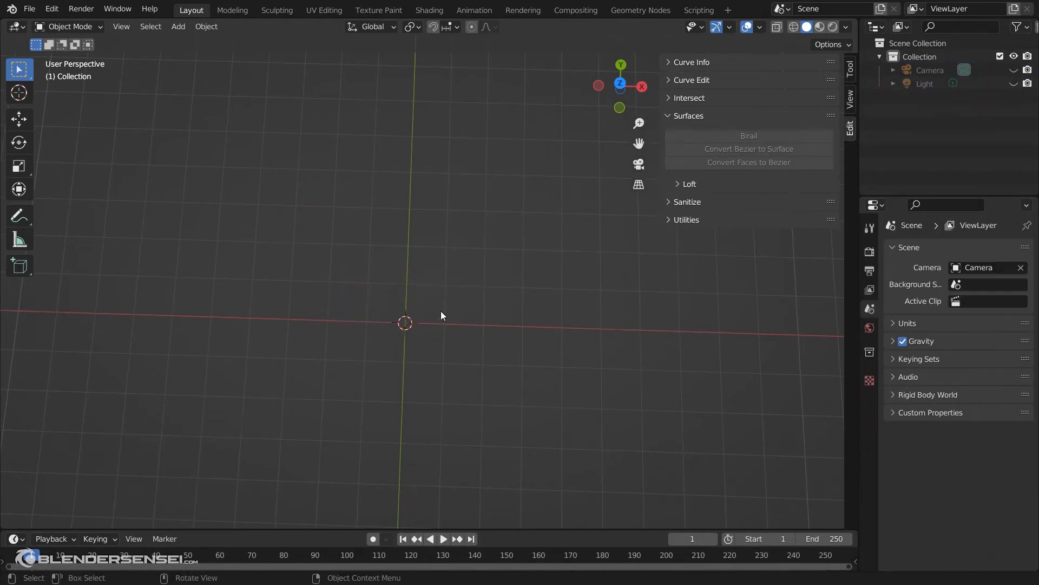
Add a new Bezier circle at the origin of the emptied scene.
key("shift+a")
mouse_move(441, 311)
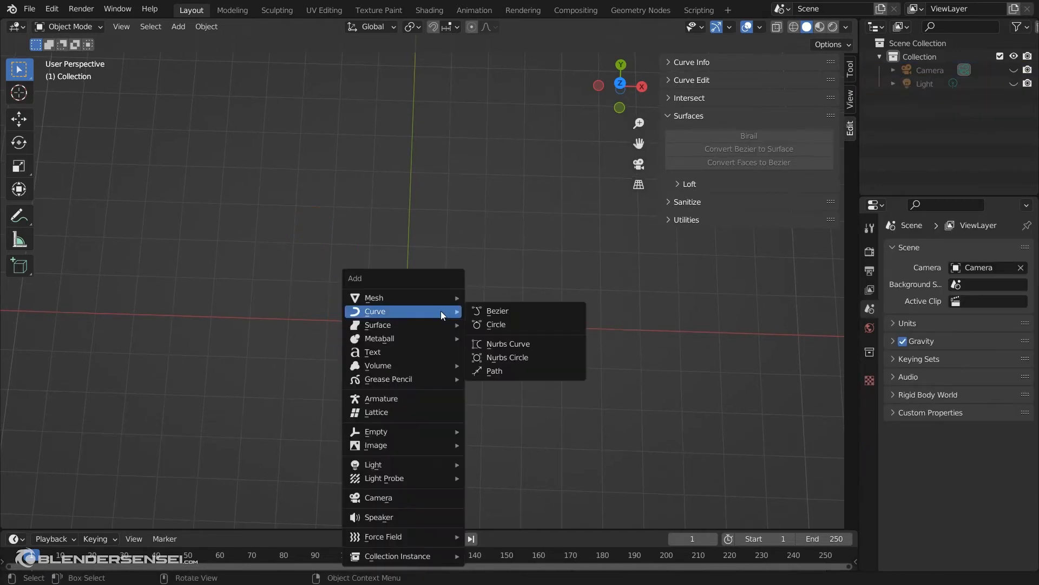
left_click(495, 325)
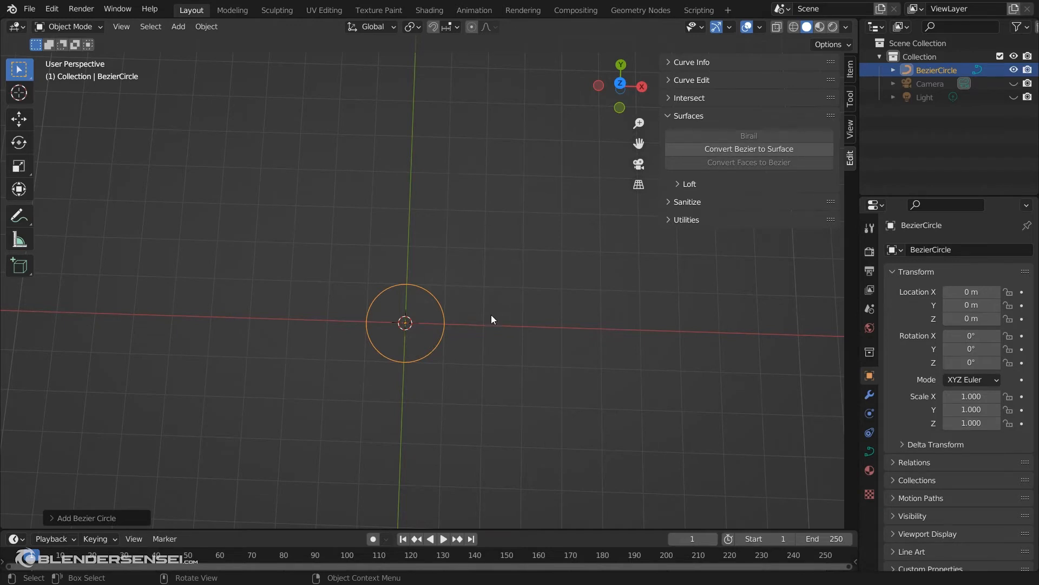
Rotate the Bezier circle 90° about the Y axis so that it stands upright on the X axis.
middle_click_drag(465, 359, 482, 225)
key("r")
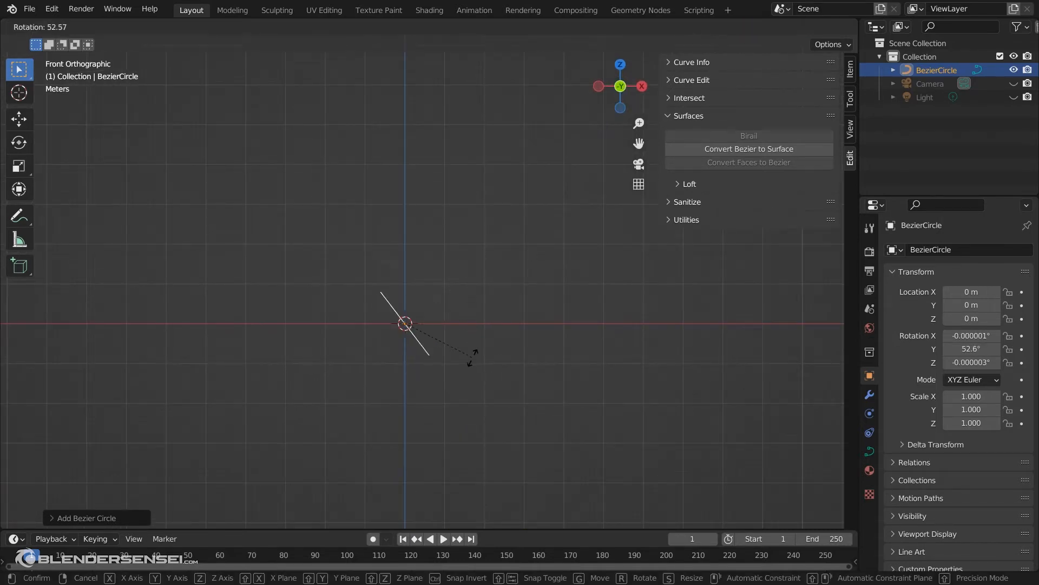
left_click(441, 389)
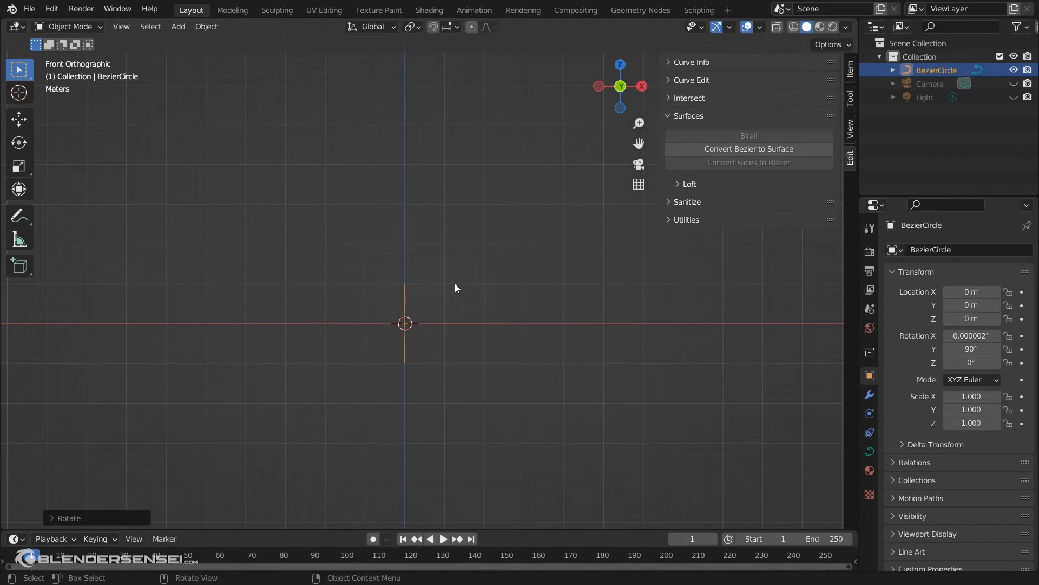
Duplicate the upright circle about 7 m along the X axis and scale the copy to about 0.66.
middle_click_drag(478, 307, 245, 352, "shift")
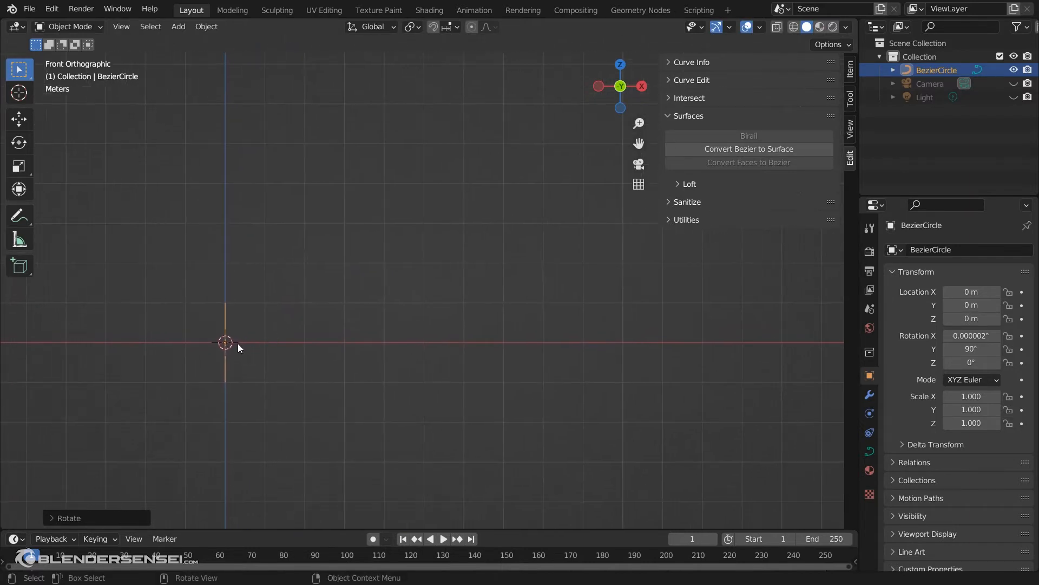
key("shift+d")
key("x")
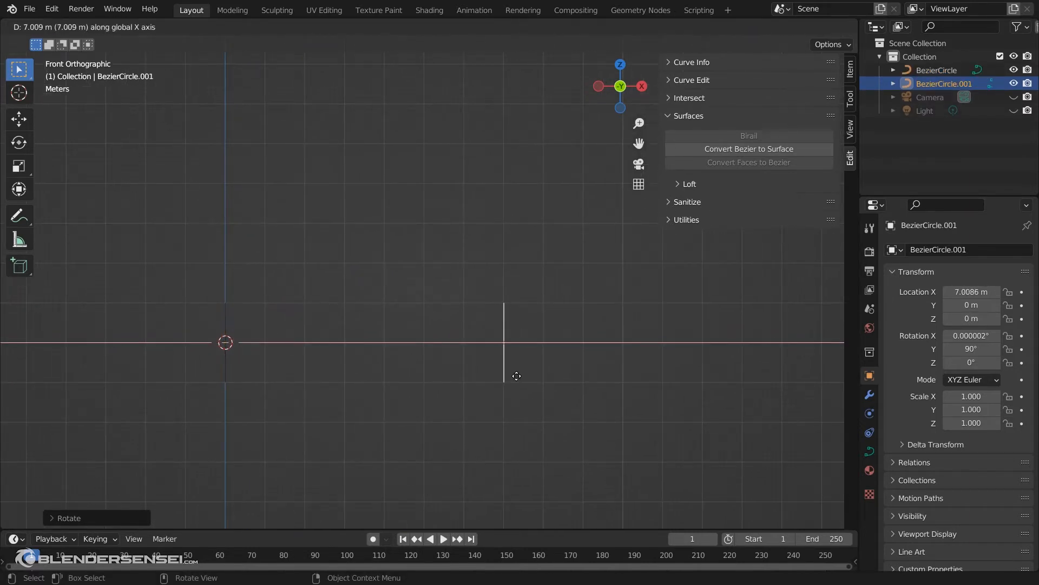
left_click(517, 376)
middle_click_drag(517, 376, 487, 445)
key("s")
left_click(418, 323)
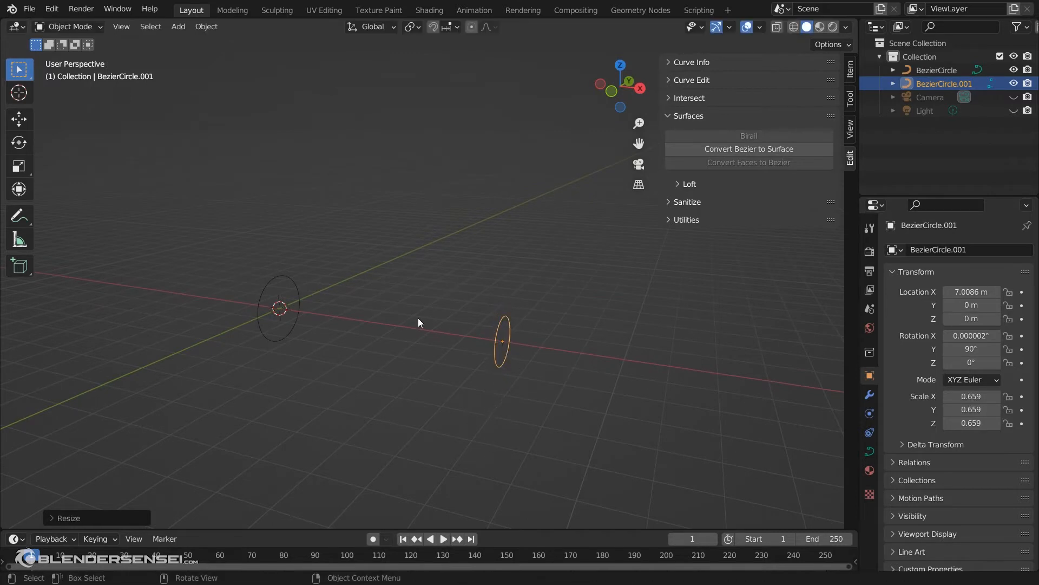
Add a Bezier curve and move it about 1.02 m in X so it starts at the first circle's centre.
middle_click_drag(418, 322, 277, 444)
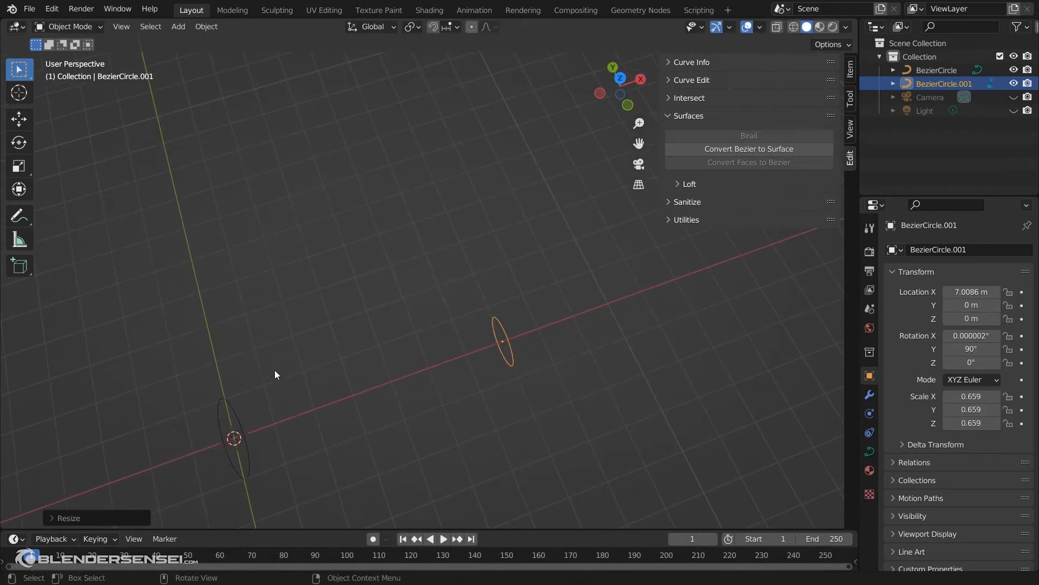
middle_click_drag(458, 376, 368, 363)
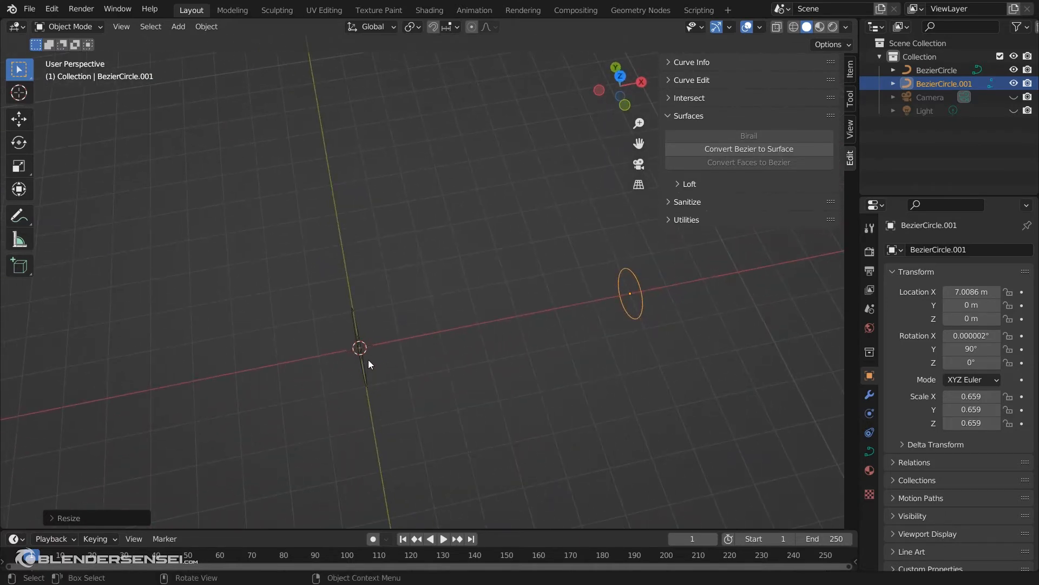
middle_click_drag(648, 298, 630, 313)
key("shift+a")
left_click(588, 275)
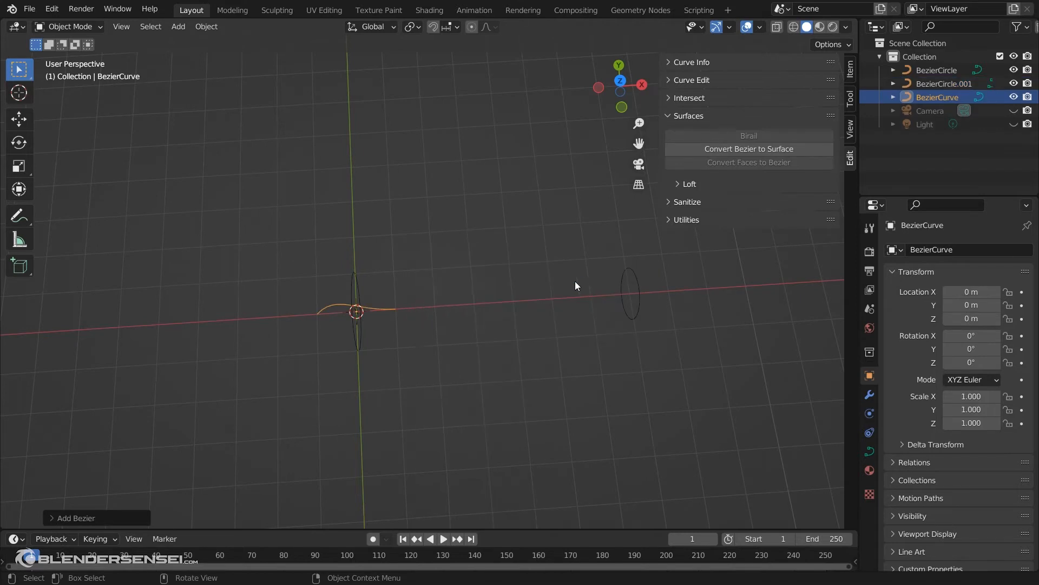
key("g")
left_click(437, 314)
In Edit Mode, shape the curve into a wave by moving its end point in +Y and extruding it twice to the second circle's centre.
key("Tab")
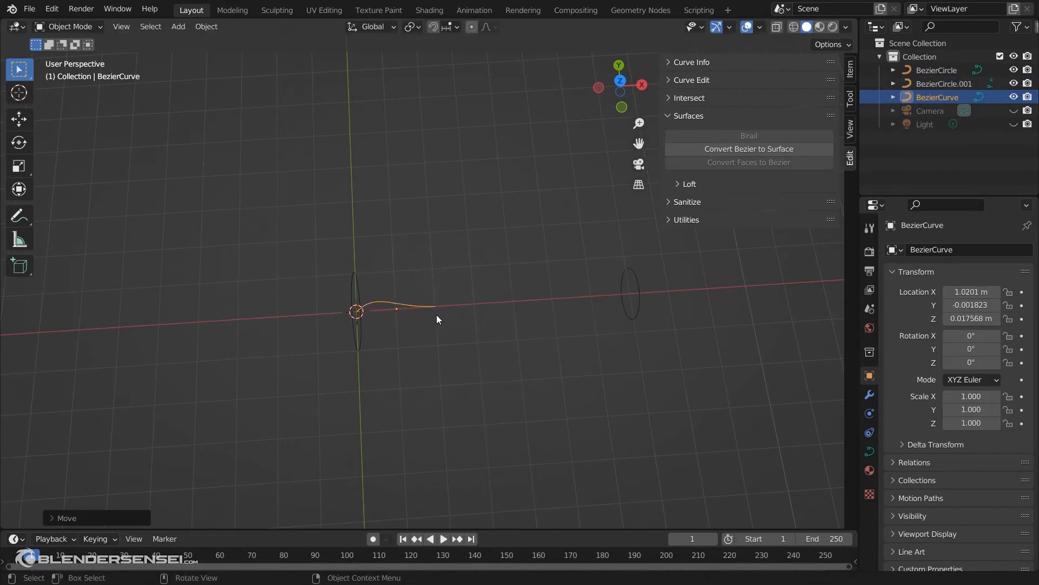
key("KP_7")
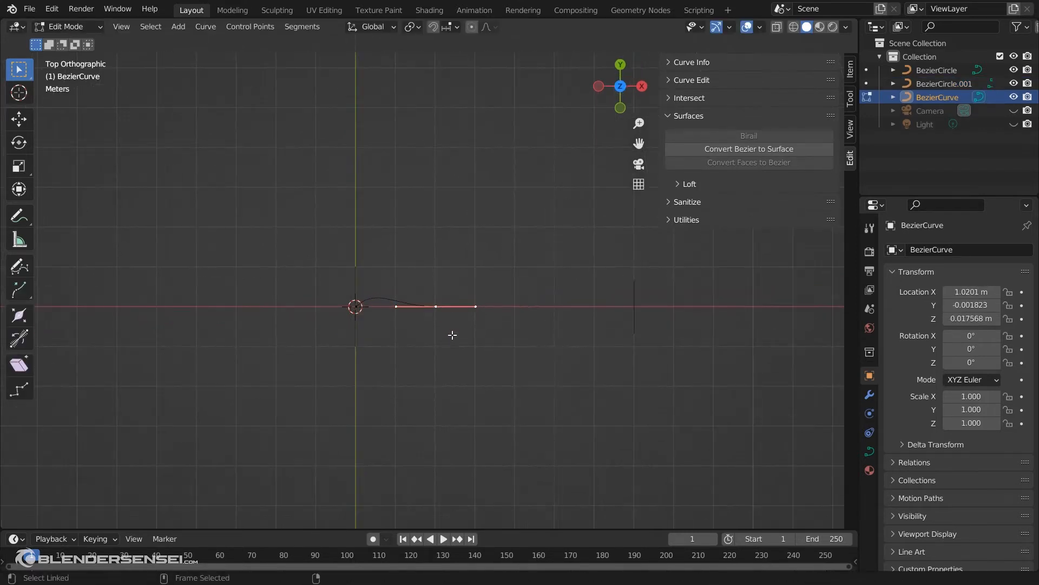
key("g")
left_click(450, 299)
key("e")
left_click(498, 377)
key("e")
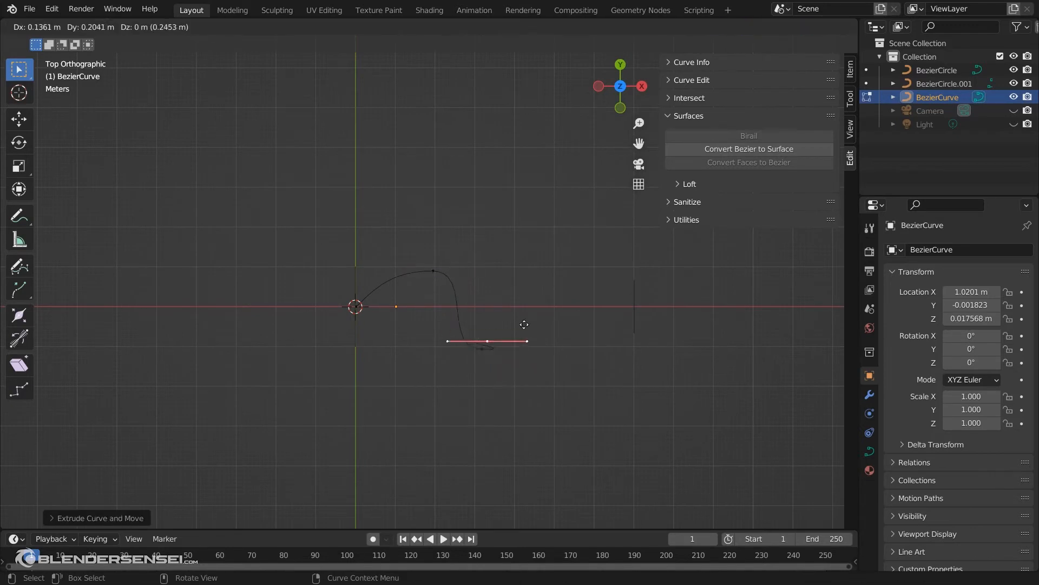
left_click(659, 325)
key("Tab")
Select both circles and the wavy curve, create a Birail surface from them, and select the resulting surface.
middle_click_drag(597, 356, 359, 254)
left_click_drag(310, 254, 642, 365)
middle_click_drag(624, 338, 706, 155)
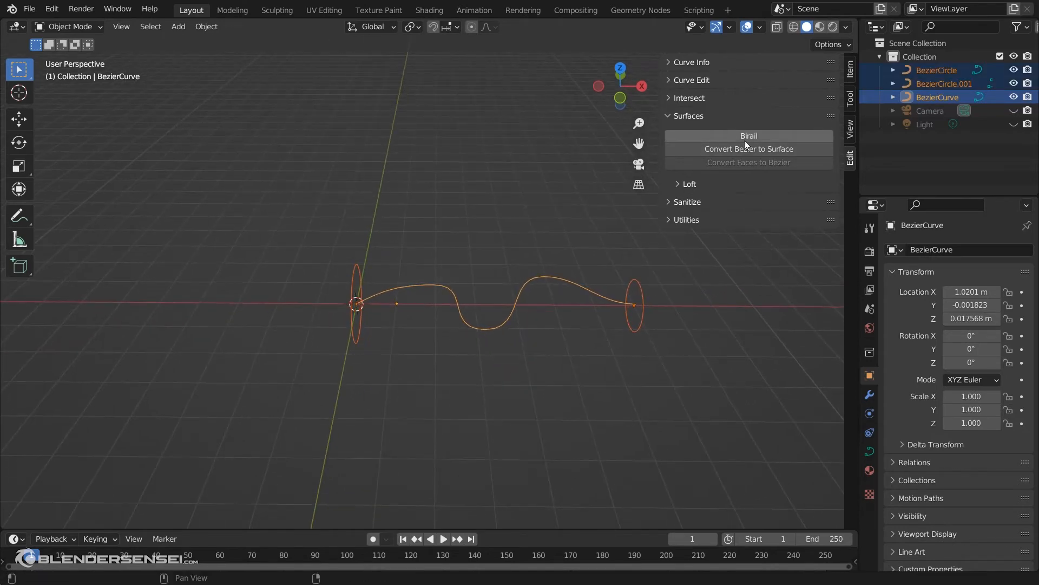
left_click(729, 135)
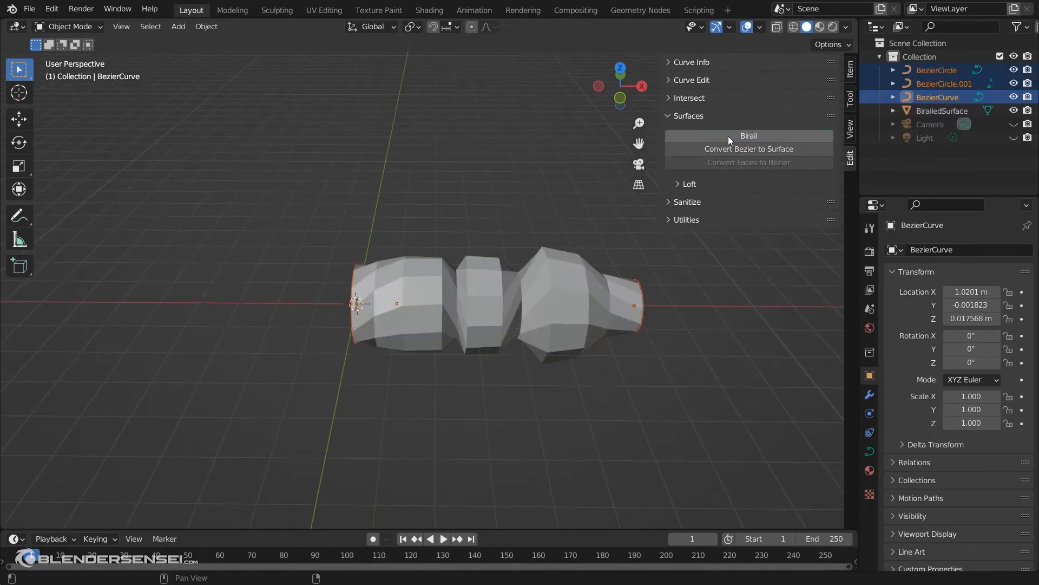
mouse_move(397, 306)
middle_mouse_down()
mouse_move(496, 258)
mouse_move(525, 312)
mouse_move(573, 320)
mouse_move(431, 325)
mouse_move(391, 294)
middle_mouse_up()
scroll(509, 346, "up", 5)
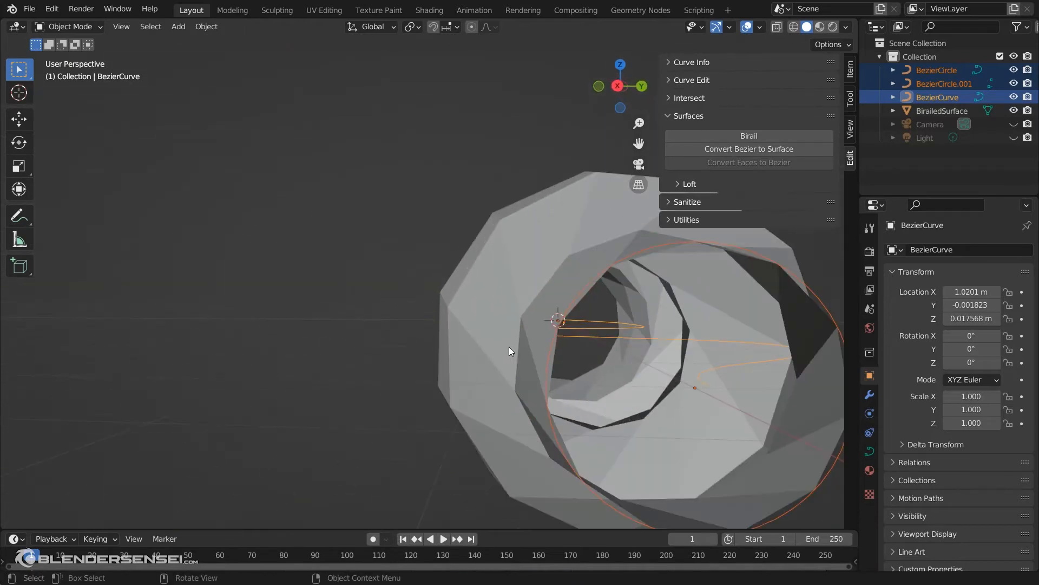
middle_click_drag(509, 346, 528, 314)
left_click(404, 275)
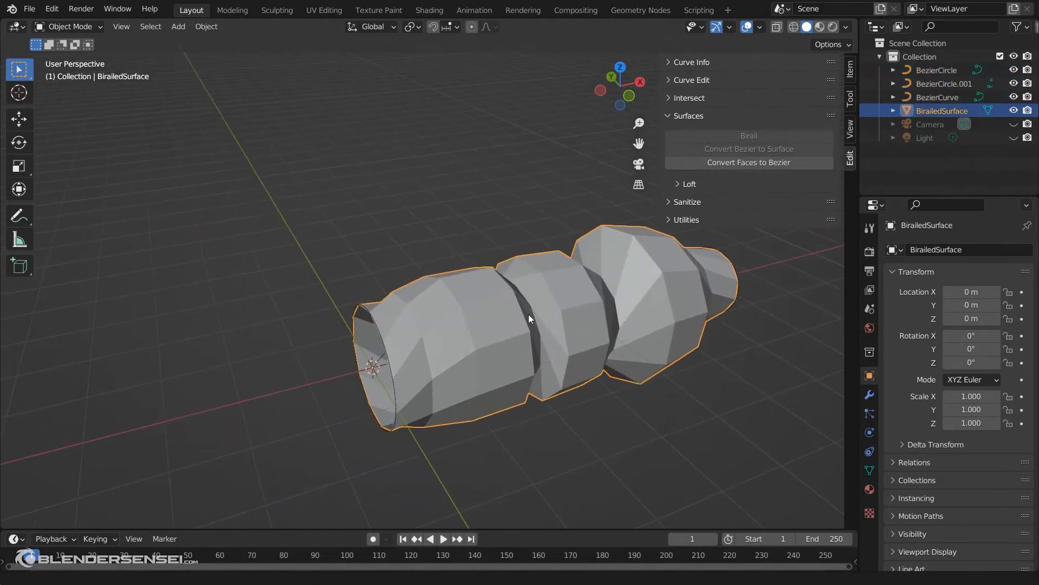
Add another Bezier circle and move it clear of the birailed surface by about -0.55 m in X, 1.4 m in Y and 1.93 m in Z.
key("shift+a")
mouse_move(453, 295)
left_click(498, 307)
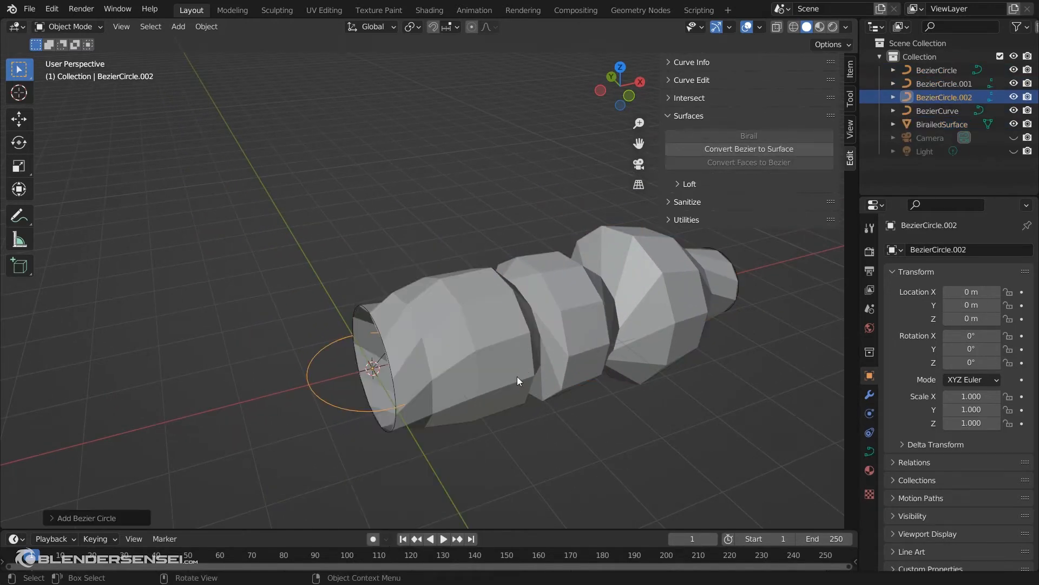
key("g")
left_click(373, 244)
Convert the new circle to a surface and raise its central control points along the Z axis to form a dome.
middle_click_drag(401, 212, 500, 312, "shift")
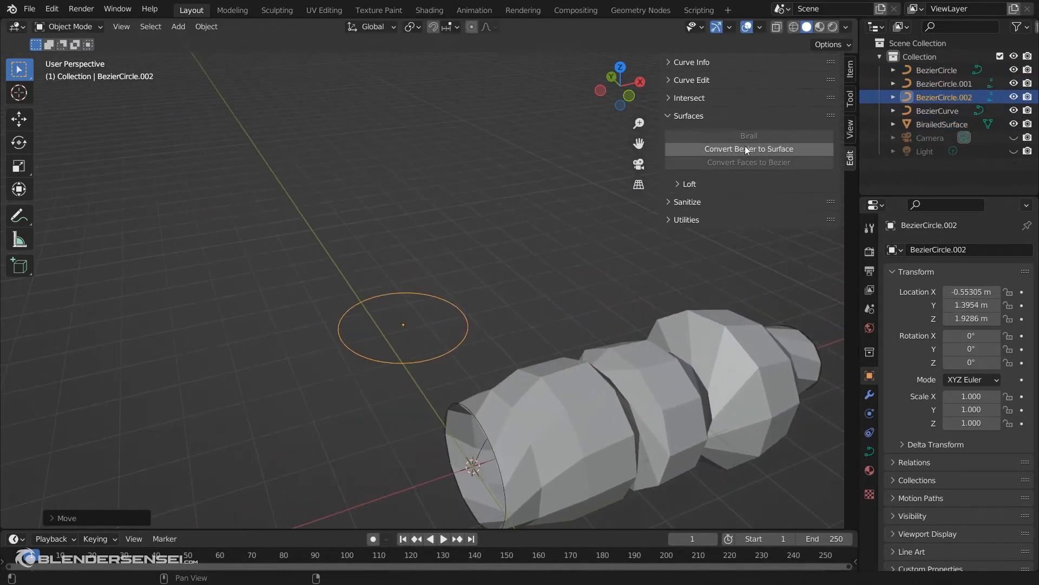
left_click(786, 151)
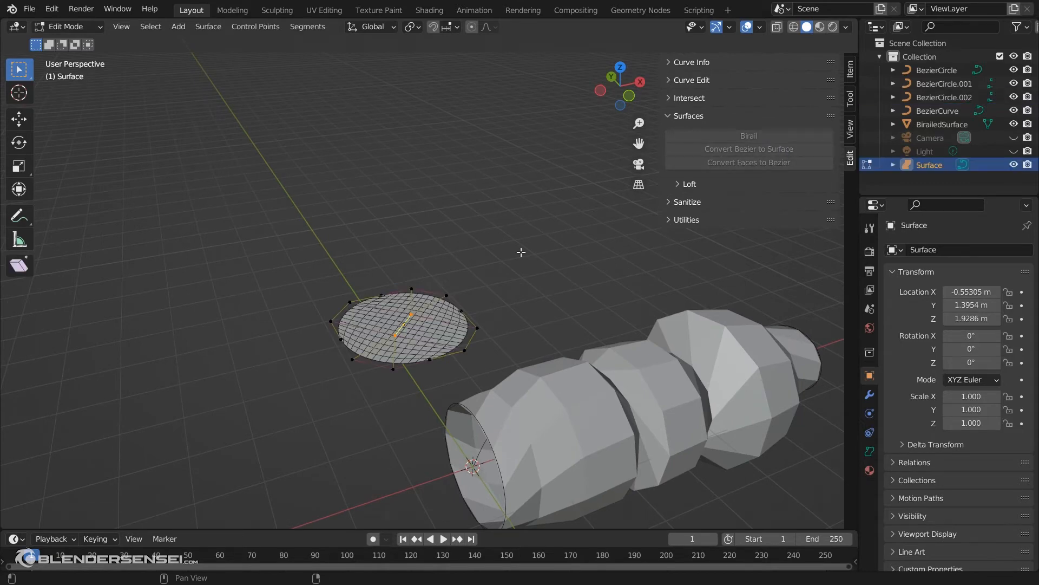
key("g")
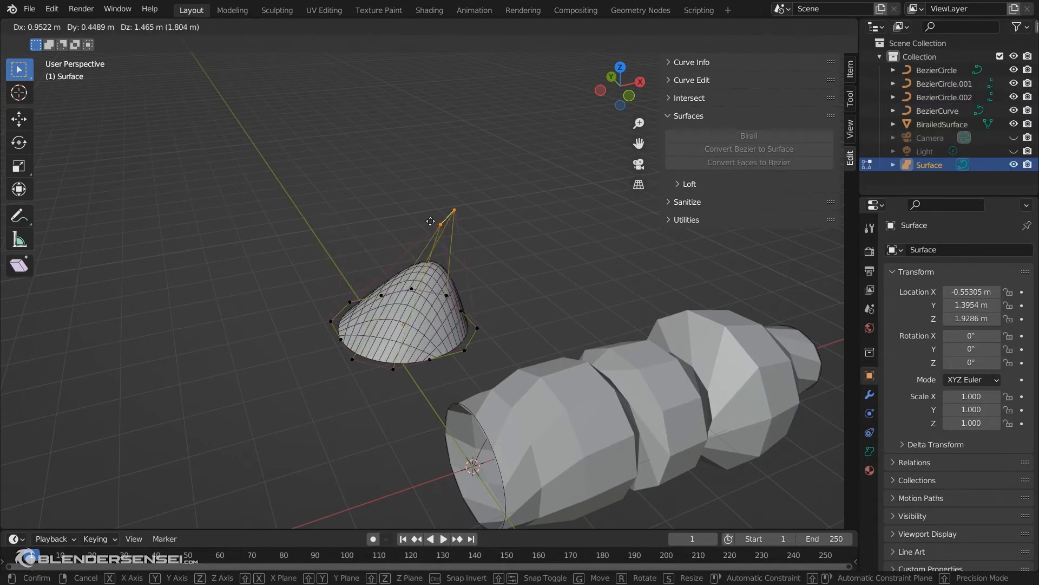
key("z")
left_click(422, 238)
Test-move one outer control point of the domed surface without keeping the move.
mouse_move(488, 292)
middle_mouse_down()
mouse_move(448, 331)
mouse_move(531, 262)
mouse_move(478, 306)
mouse_move(487, 295)
middle_mouse_up()
key("a")
key("g")
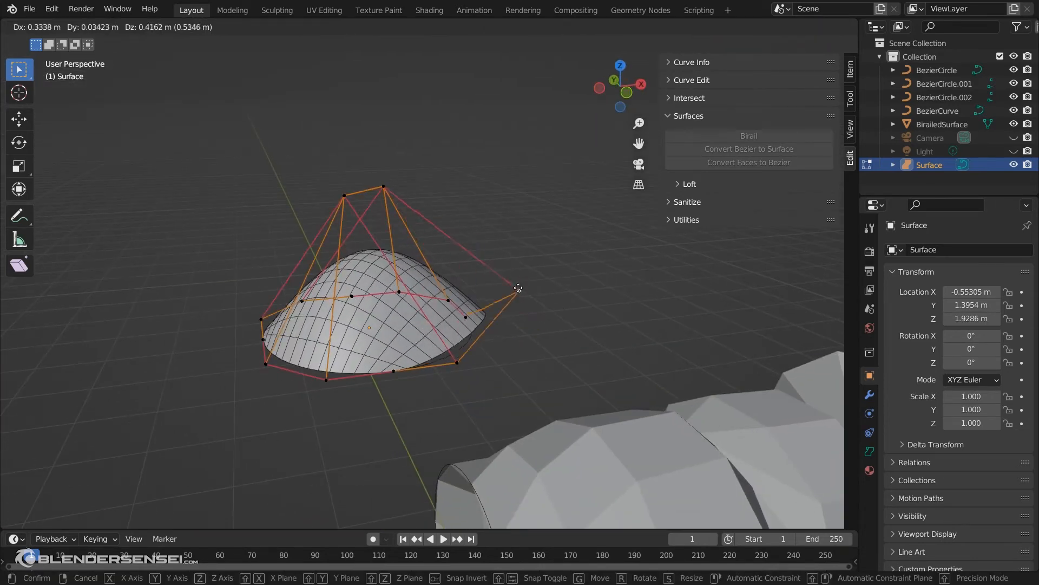
right_click(494, 315)
middle_click_drag(404, 324, 373, 360)
scroll(378, 332, "down", 2)
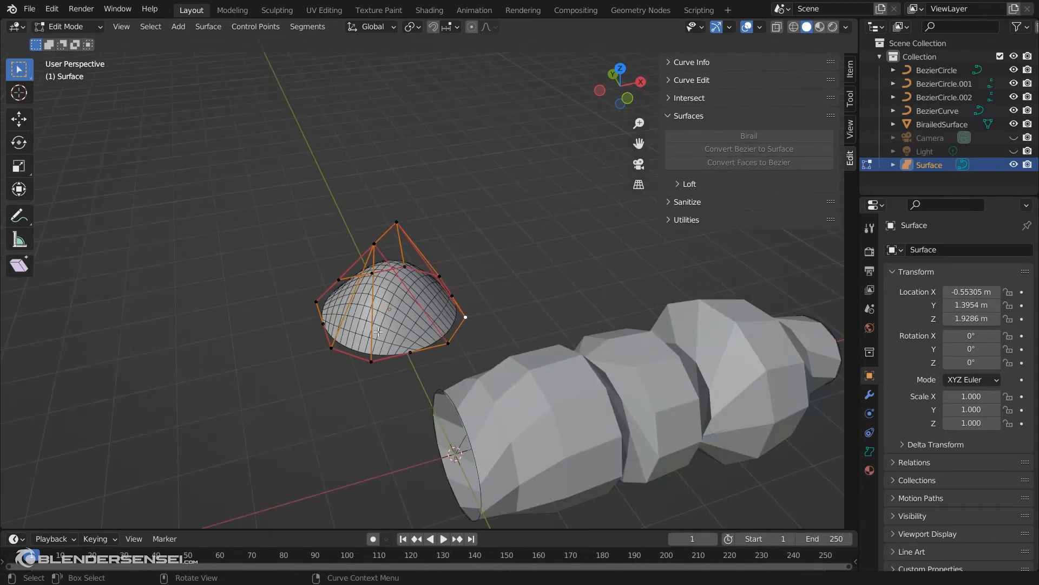
scroll(377, 333, "up", 3)
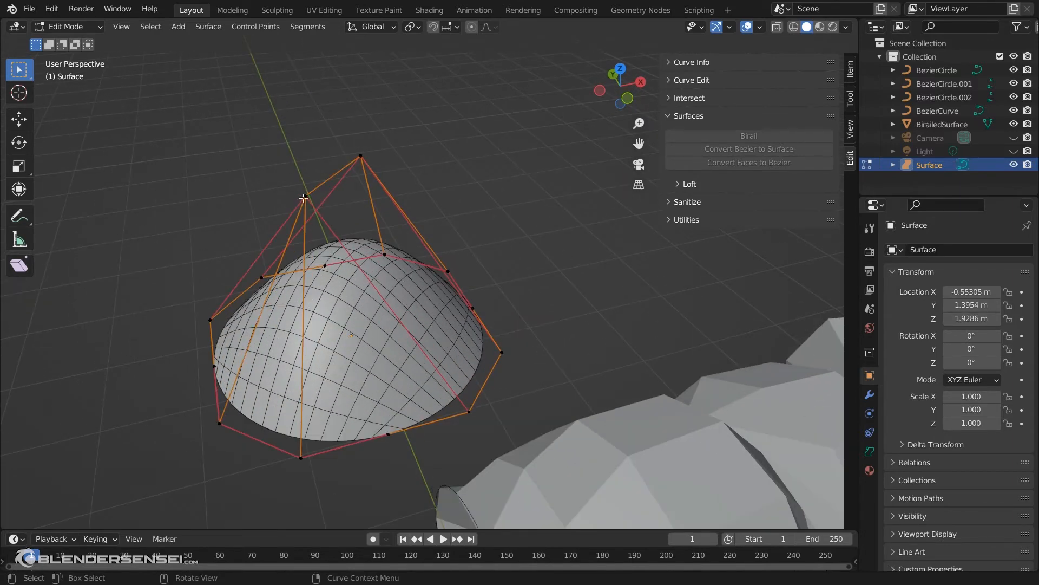
key("g")
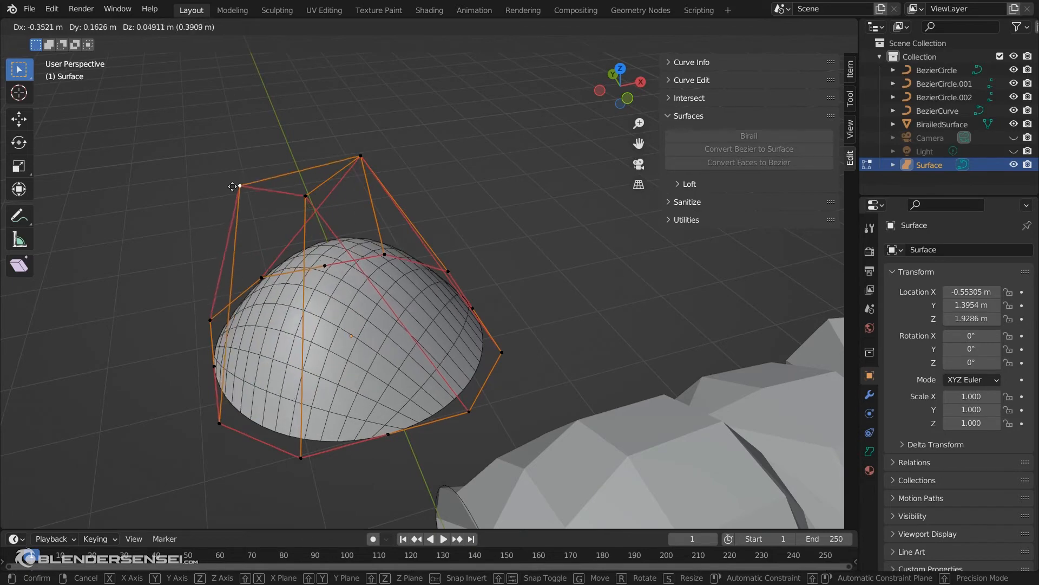
right_click(227, 202)
middle_click_drag(231, 271, 250, 283)
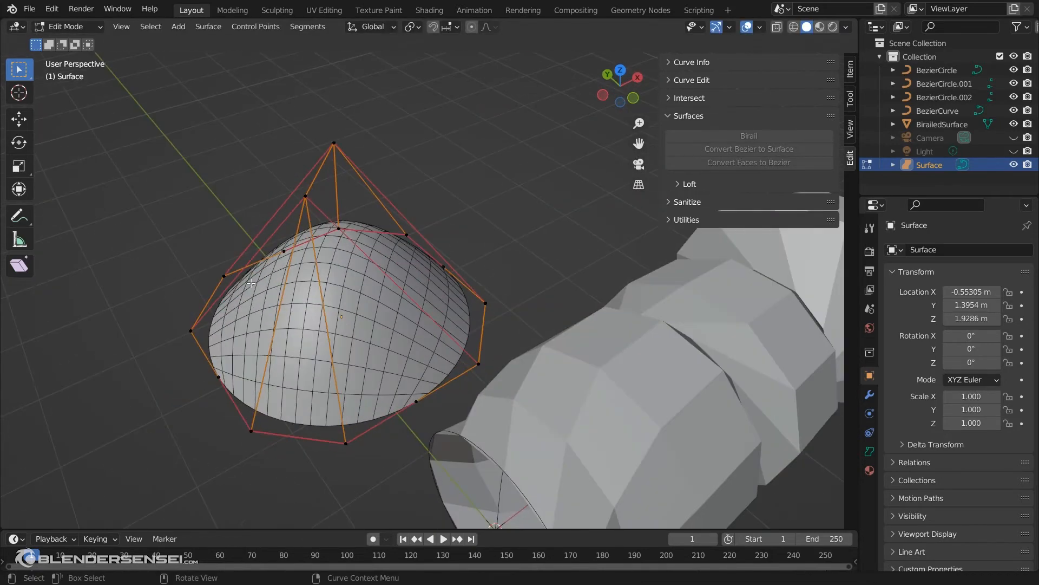
scroll(257, 280, "down", 2)
middle_click_drag(493, 235, 450, 236, "shift")
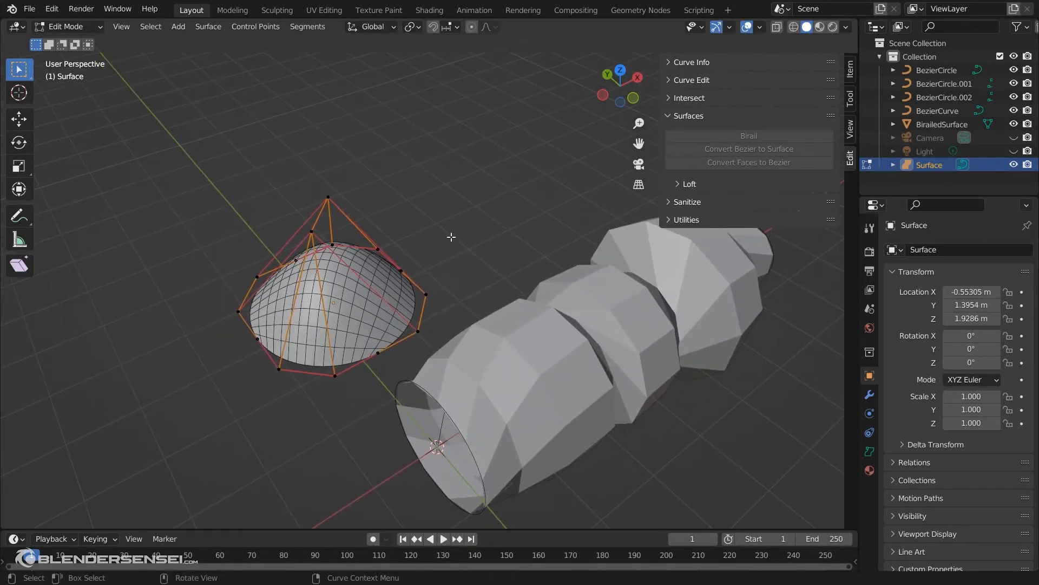
Switch to Object mode, add a Monkey mesh and move it to about X 2.07, Y 2.41, Z 3.48 m, clear of the other objects.
key("Tab")
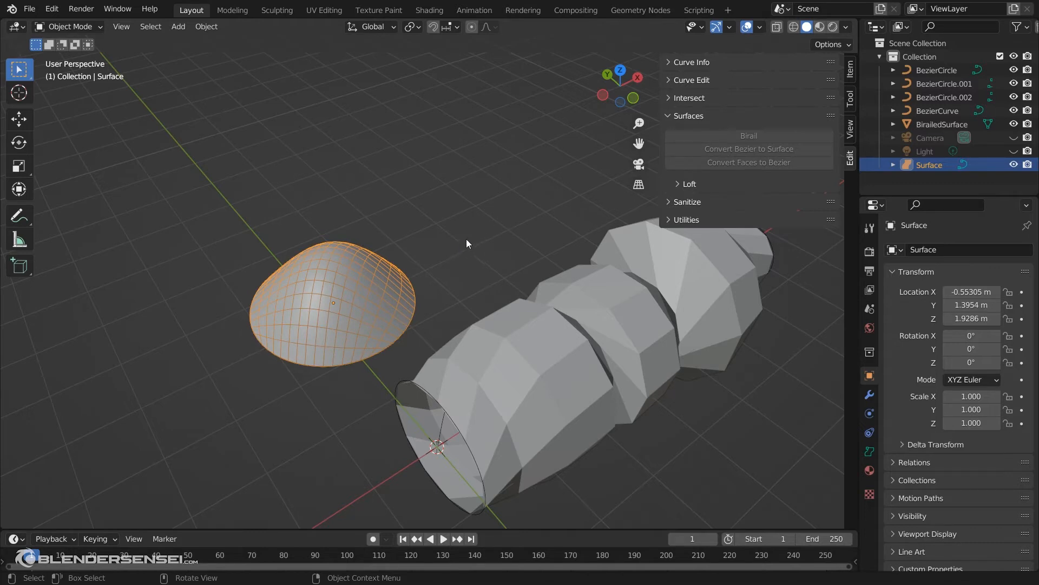
key("Tab")
key("Tab")
key("shift+a")
mouse_move(462, 238)
left_click(566, 368)
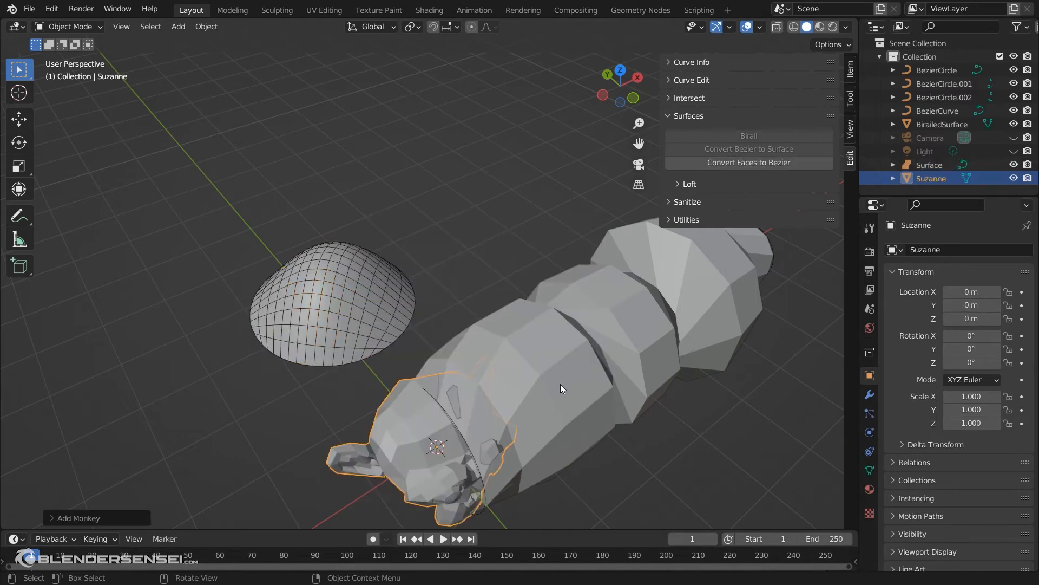
key("g")
left_click(522, 130)
middle_click_drag(522, 130, 665, 188)
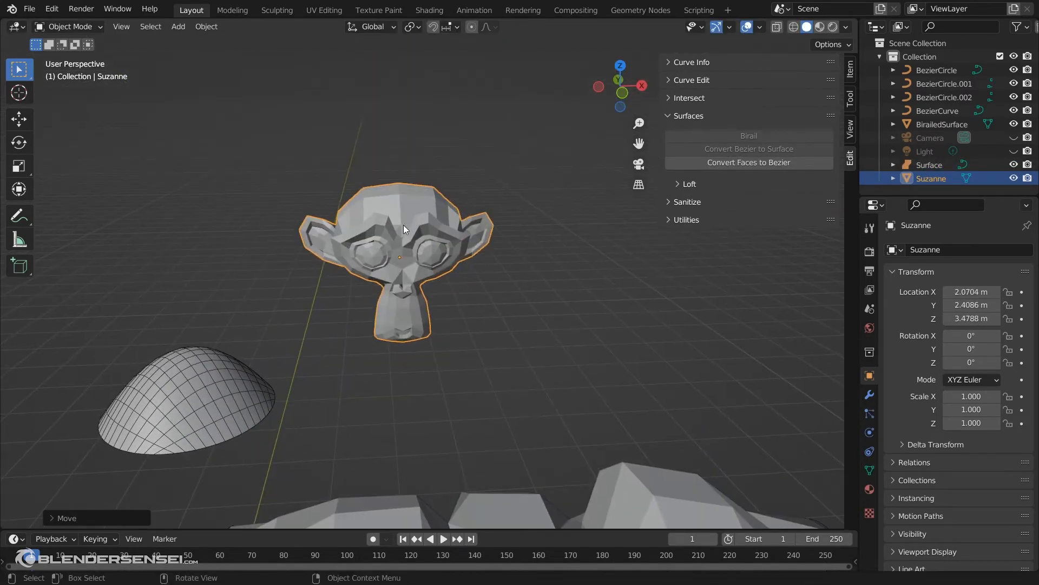
Convert the monkey mesh's faces to Bezier curves.
left_click(747, 163)
scroll(433, 336, "down", 4)
middle_click_drag(433, 336, 455, 307)
scroll(455, 306, "up", 3)
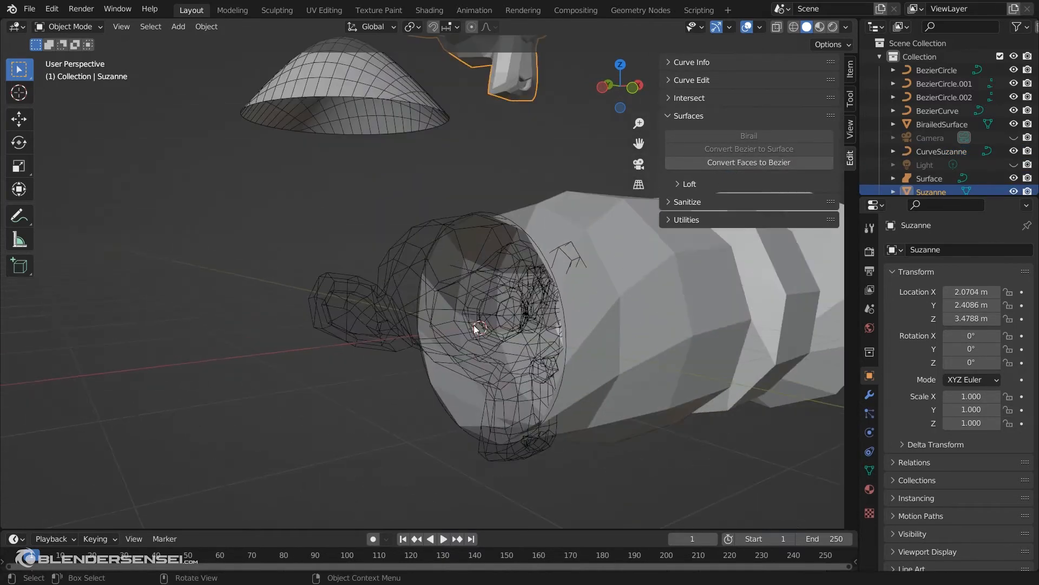
middle_click_drag(474, 340, 462, 336)
Move the monkey curve object away from the tube to about X -1.44, Y 0.76, Z 0.48 m.
left_click(356, 286)
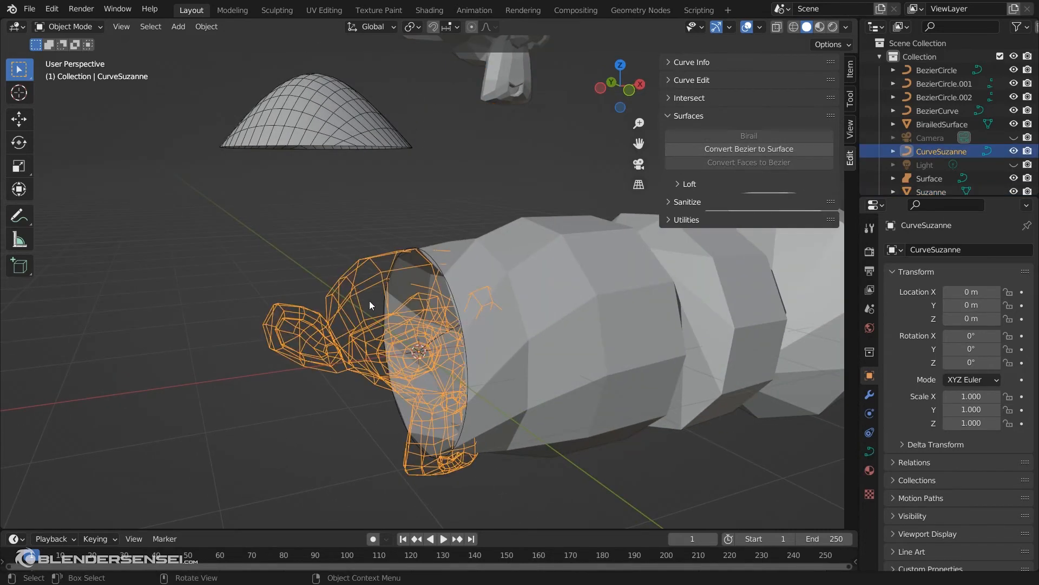
key("g")
left_click(225, 279)
middle_click_drag(285, 279, 338, 286, "shift")
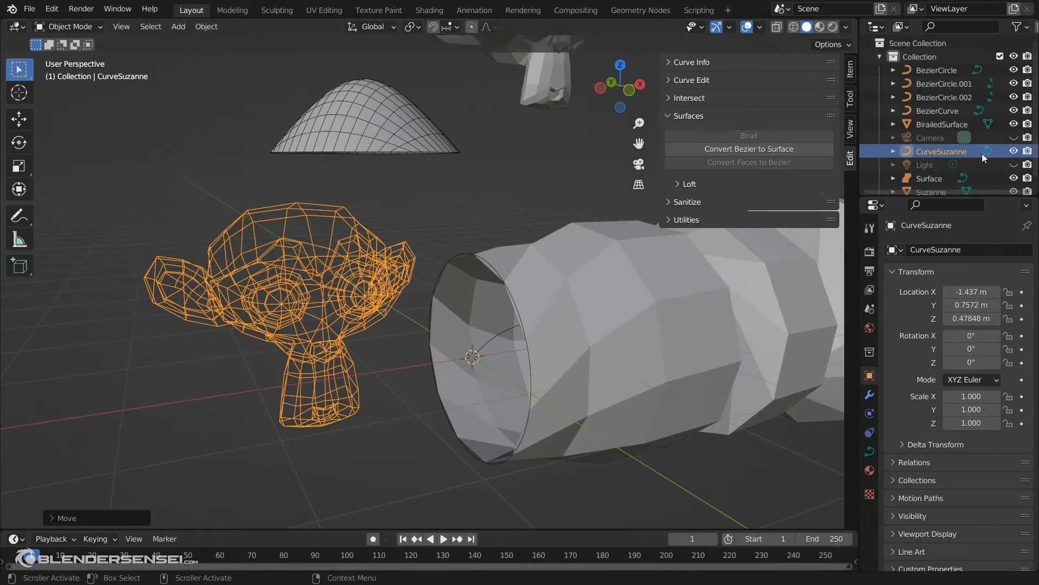
middle_click_drag(555, 339, 557, 335)
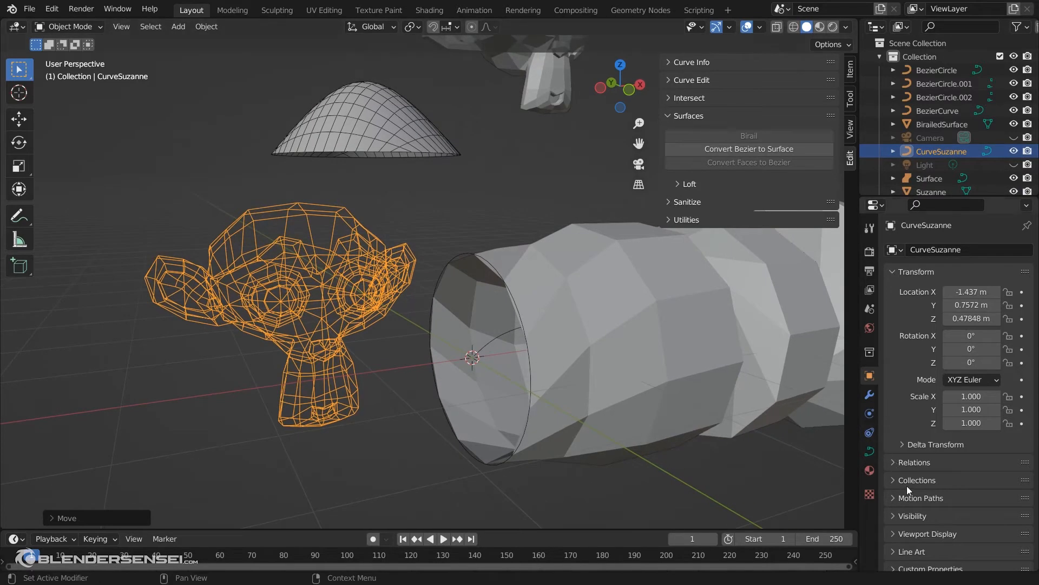
Give the monkey curve a round bevel with a depth of 0.02 m and inspect the resulting wire cage.
left_click(869, 451)
left_click(891, 272)
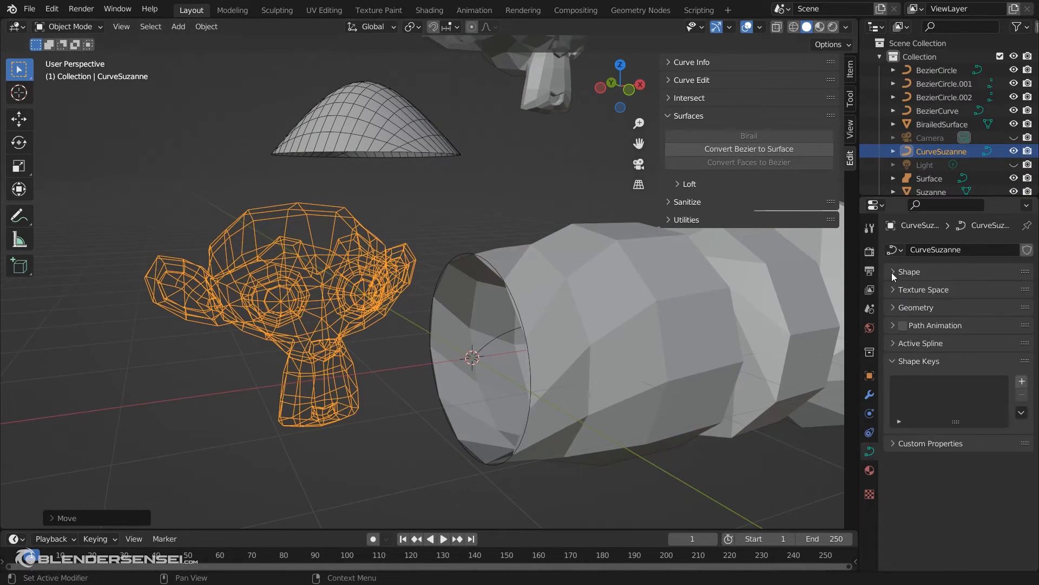
left_click(892, 308)
left_click(937, 408)
left_click_drag(968, 445, 979, 445)
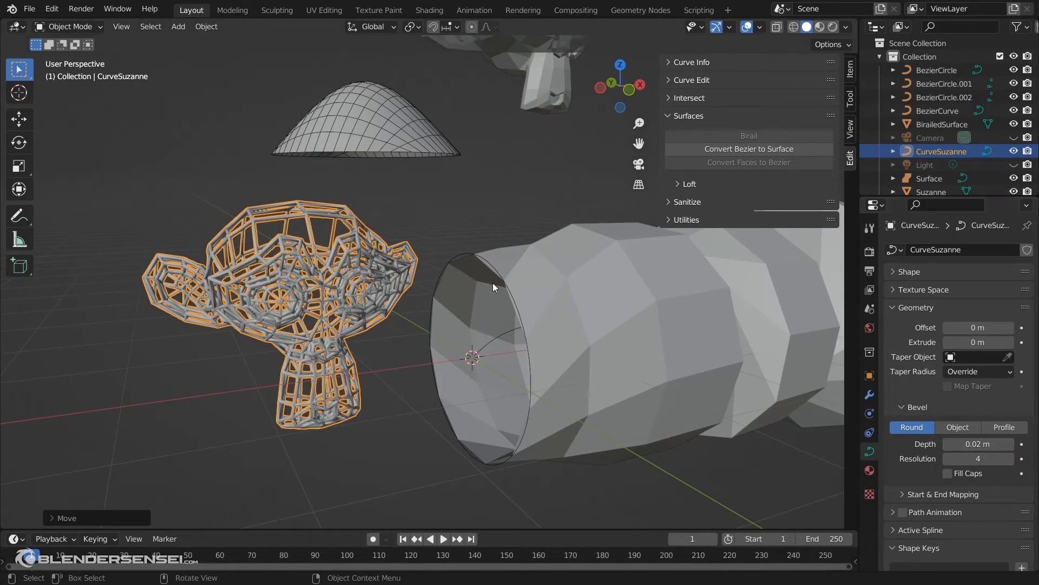
left_click(457, 195)
middle_click_drag(457, 195, 451, 340)
middle_click_drag(556, 242, 532, 268)
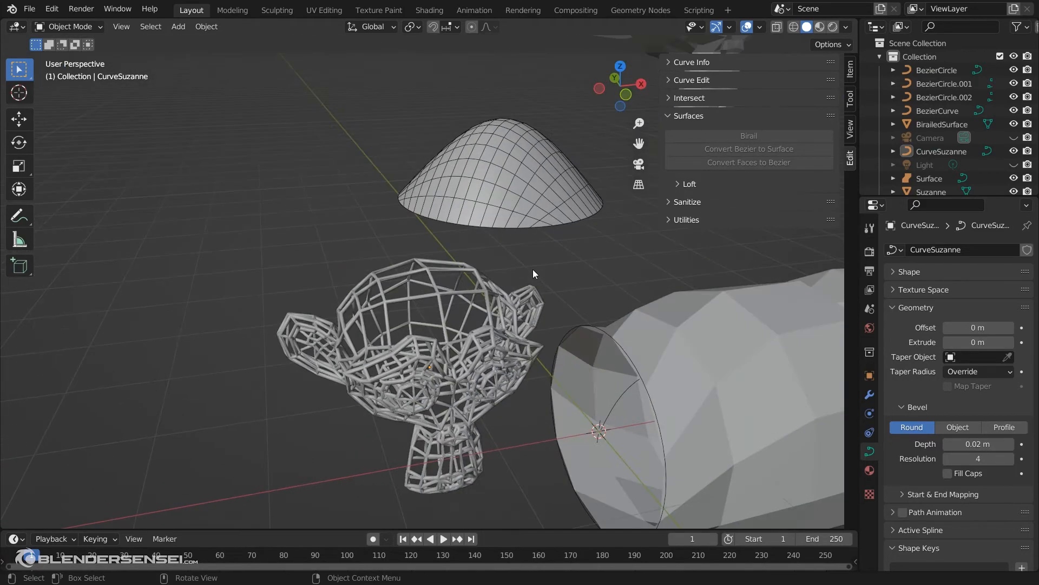
Delete all visible objects to clear the scene.
scroll(532, 271, "down", 3)
key("a")
key("x")
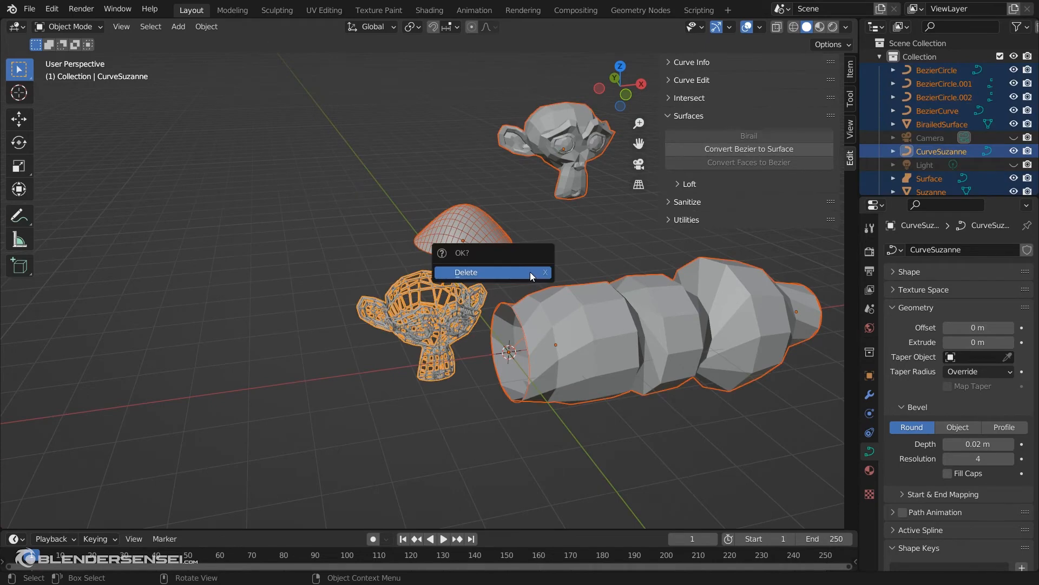
left_click(529, 272)
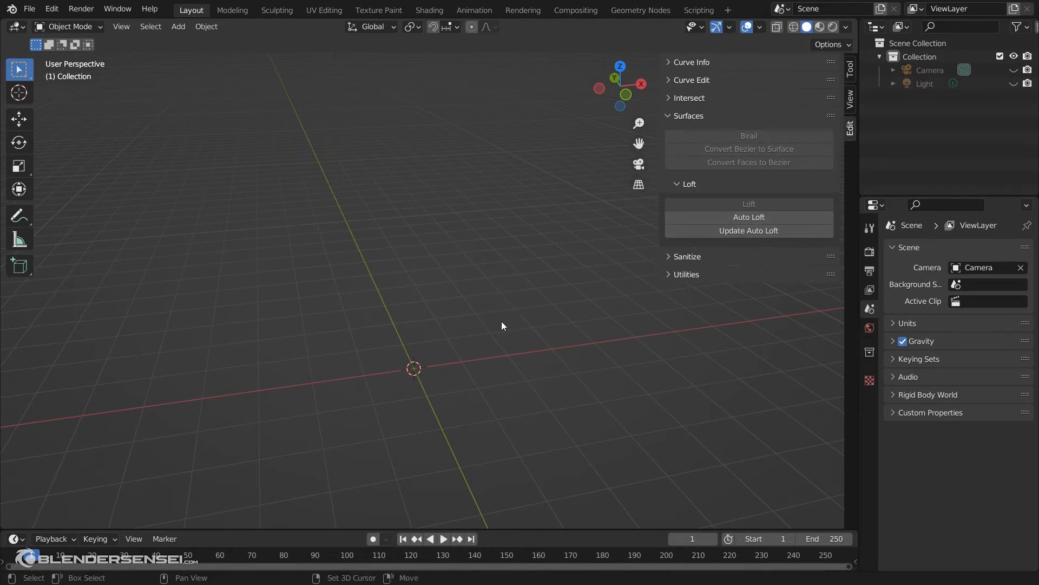
Add a Bezier circle at the origin and rotate it 90° so it stands upright, facing along the X axis.
middle_click_drag(501, 321, 424, 344, "shift")
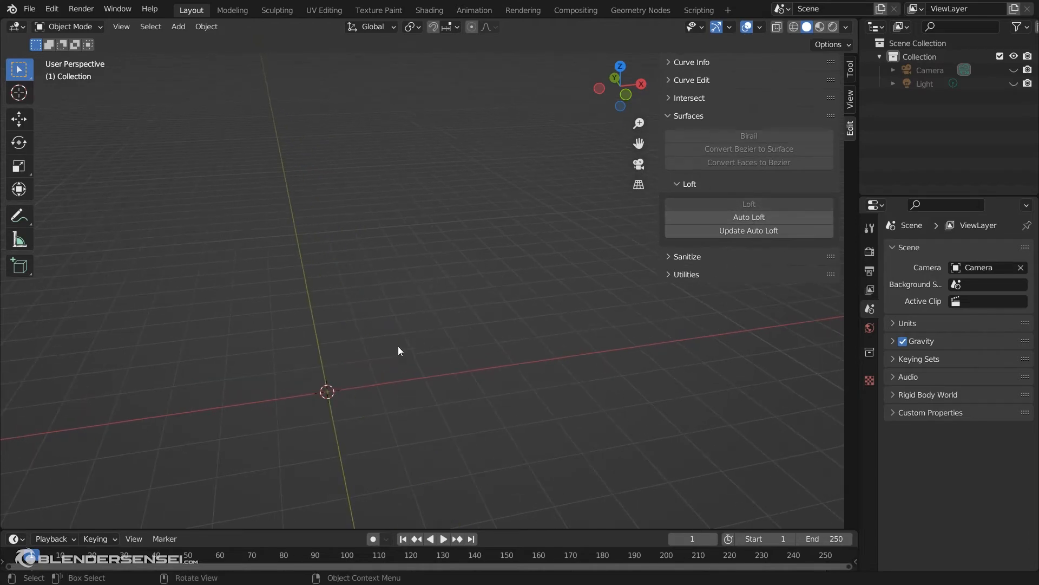
key("shift+a")
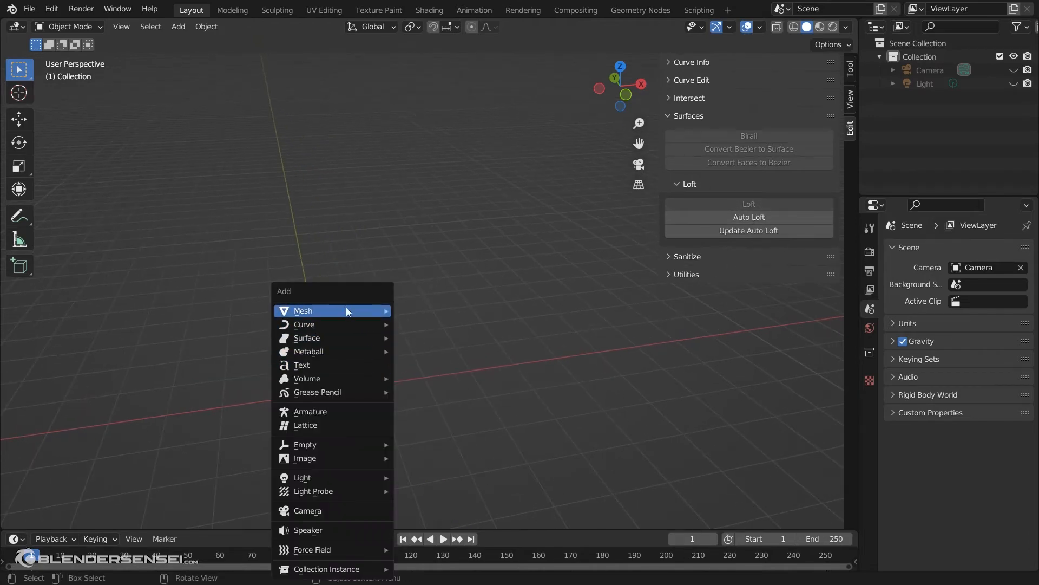
mouse_move(357, 324)
left_click(447, 337)
middle_click_drag(319, 384, 496, 309, "alt")
type("r90")
key("Return")
Subdivide the Bezier circle's segments in Edit mode and scale its four diagonal points inward to form a four-lobed star profile.
key("Tab")
scroll(445, 349, "up", 3)
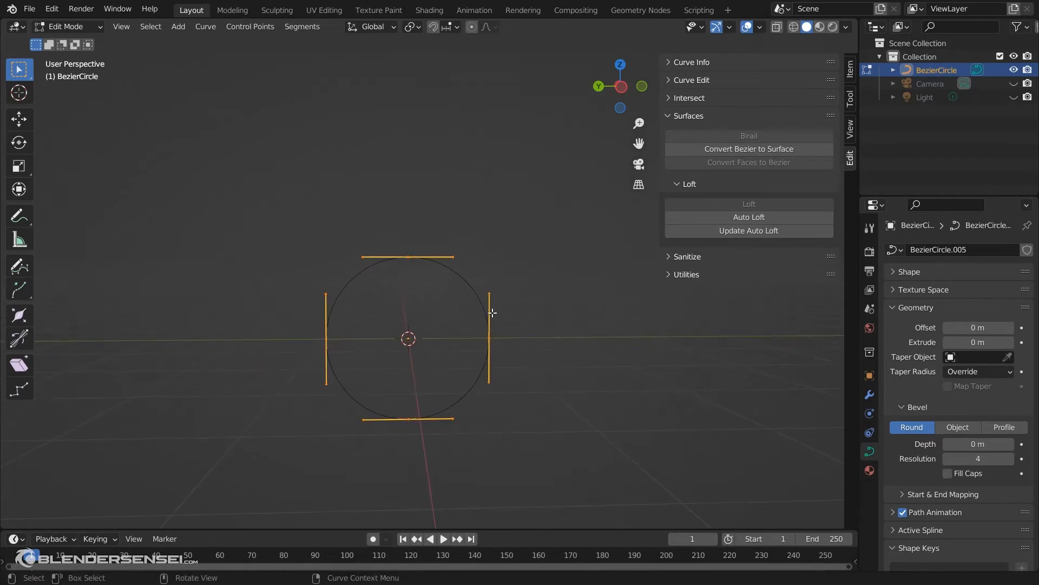
right_click(492, 314)
left_click(493, 313)
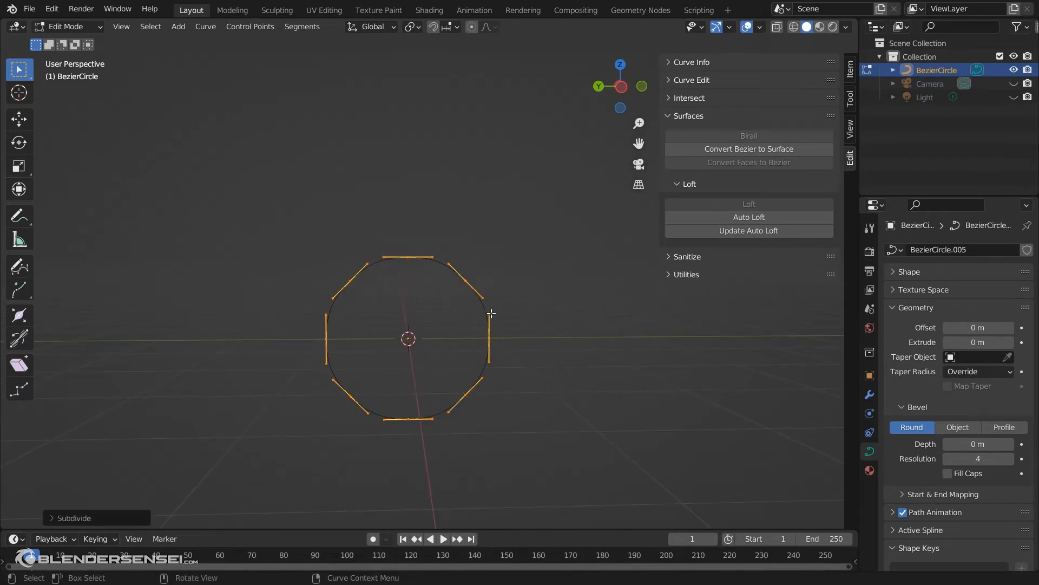
left_click(349, 281)
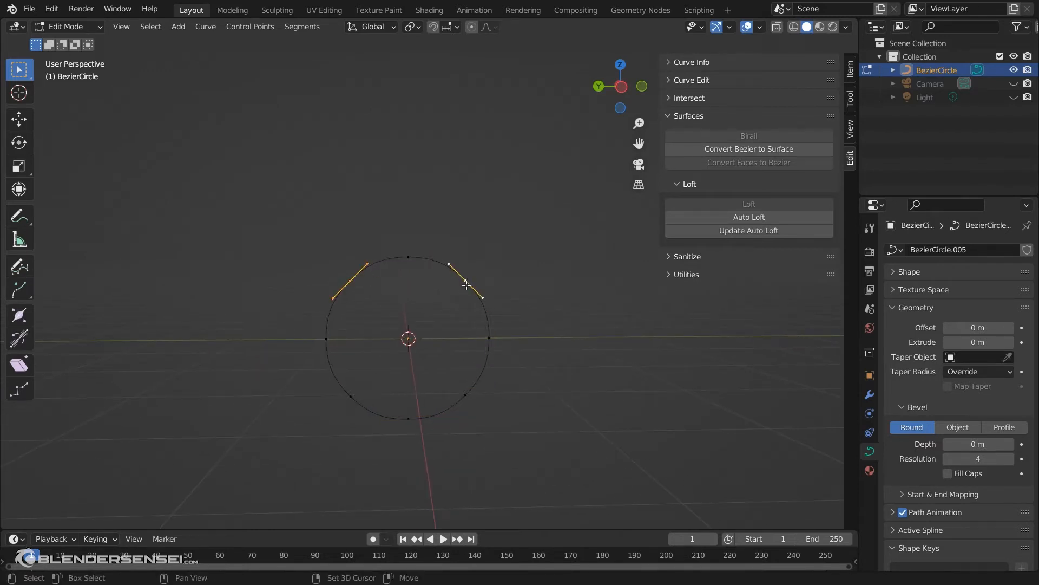
key("s")
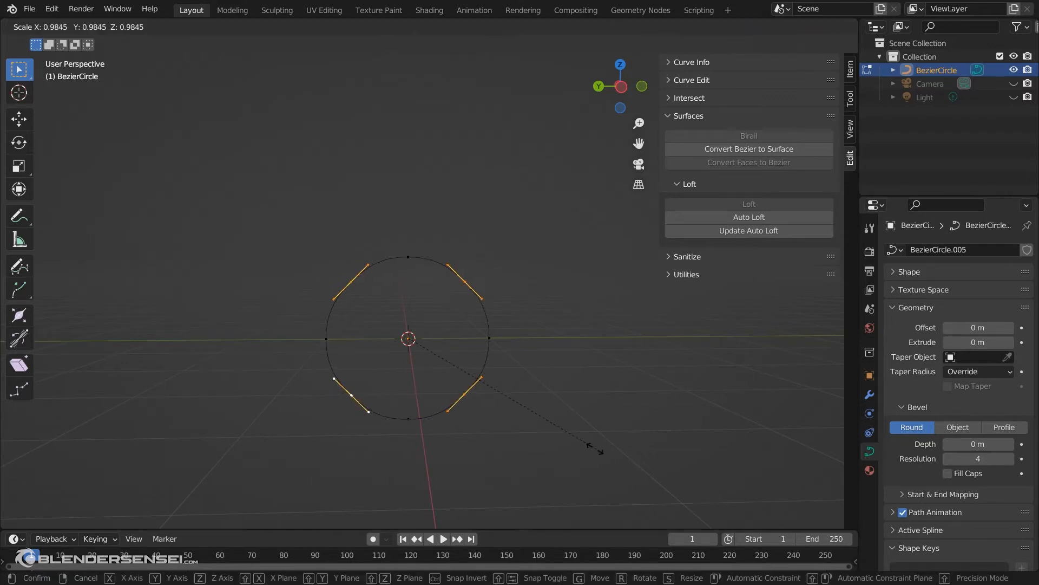
left_click(515, 379)
key("Tab")
Add a second Bezier circle at the origin and rotate it 90° in the front view so it stands upright.
middle_click_drag(556, 298, 430, 350)
key("shift+a")
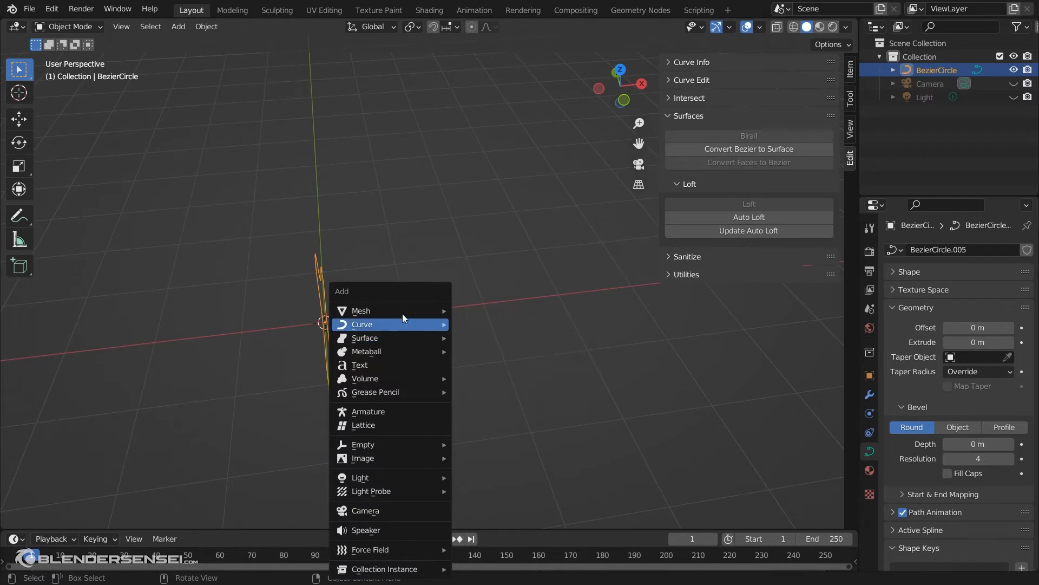
mouse_move(404, 321)
left_click(497, 336)
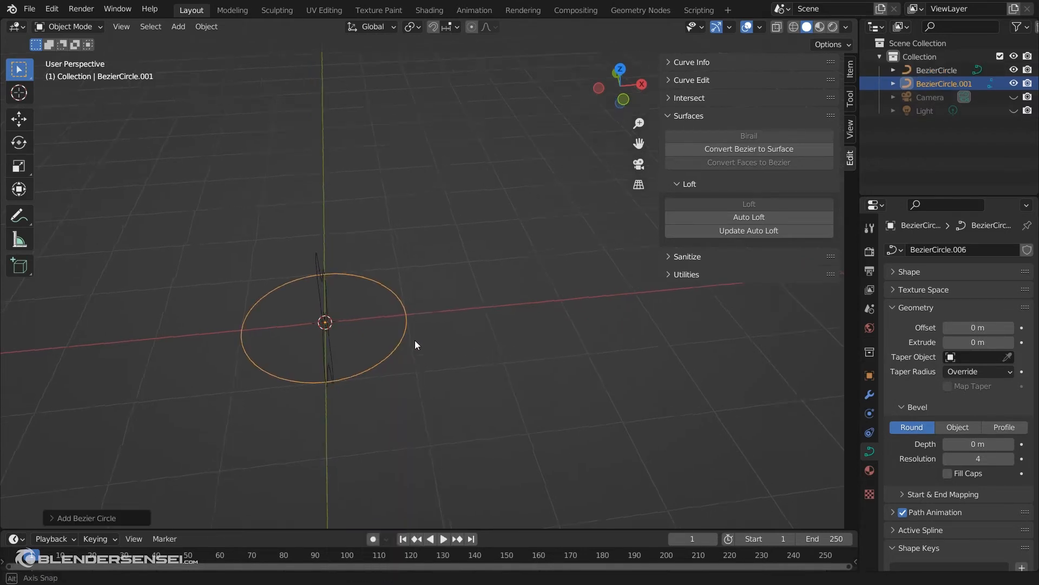
key("KP_1")
key("r")
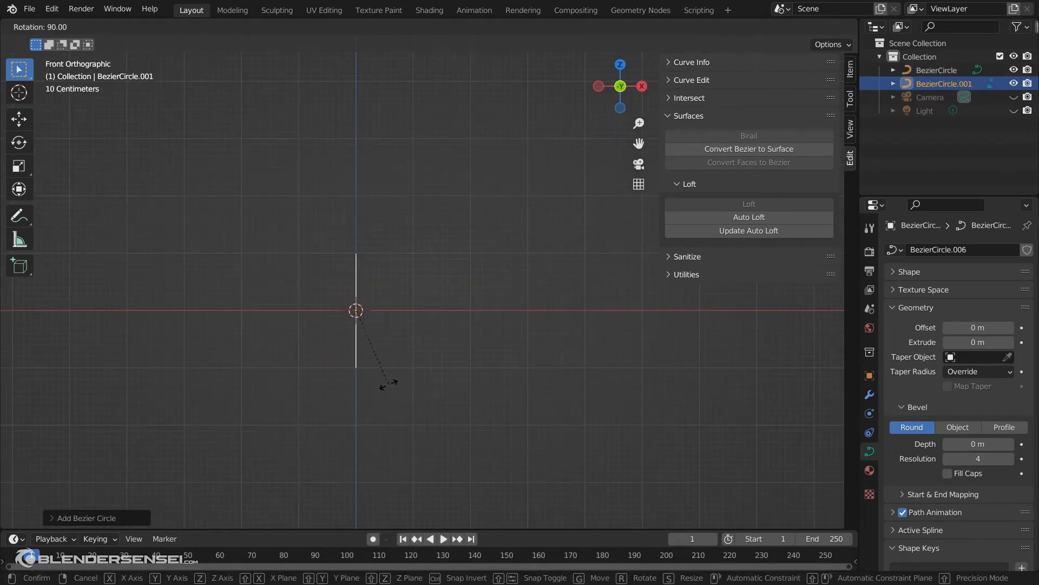
left_click(389, 383)
Move the second circle about 4.2 m along the X axis and resize it.
key("g")
key("x")
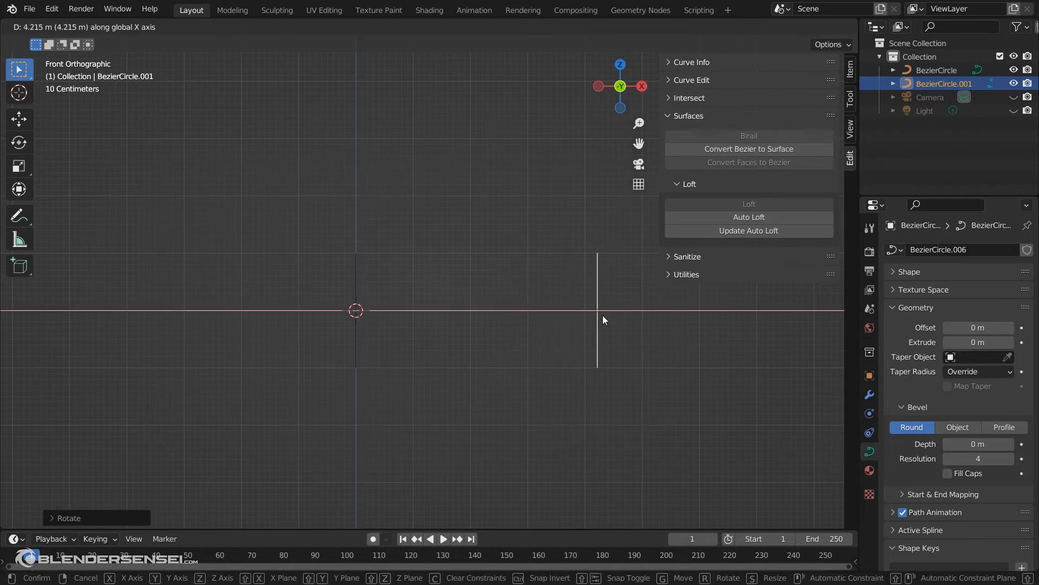
left_click(602, 315)
middle_click_drag(602, 315, 543, 382)
key("s")
left_click(615, 382)
Select both the star-shaped curve and the circle, and create a Loft surface between them.
left_click(283, 268, "shift")
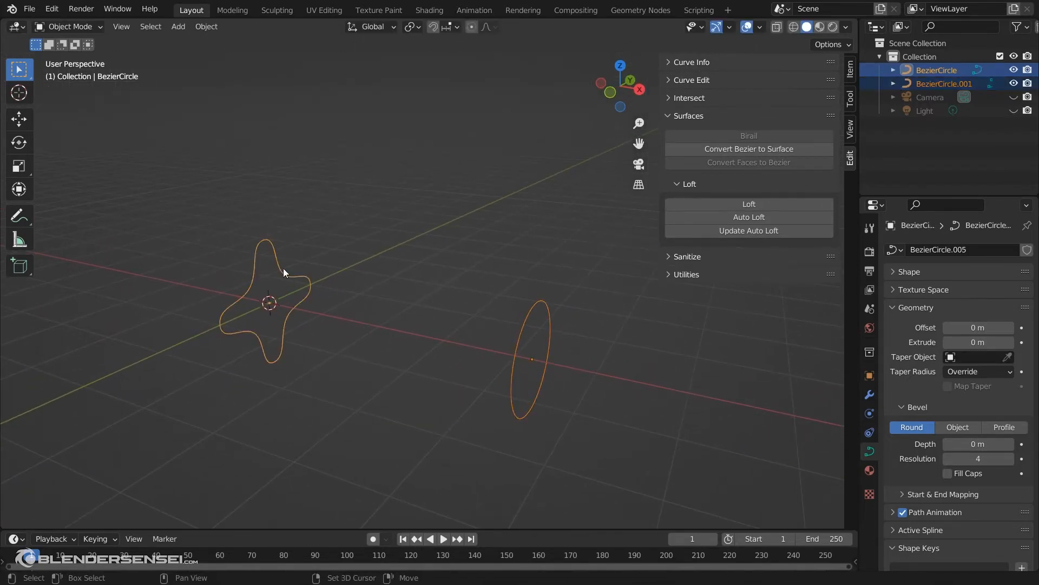
middle_click_drag(283, 268, 615, 283)
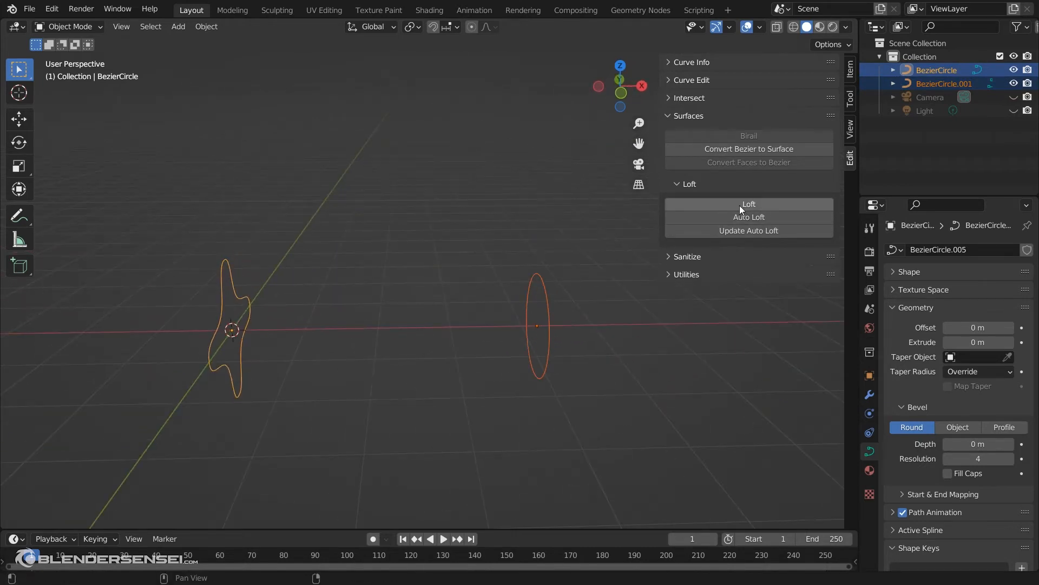
left_click(700, 208)
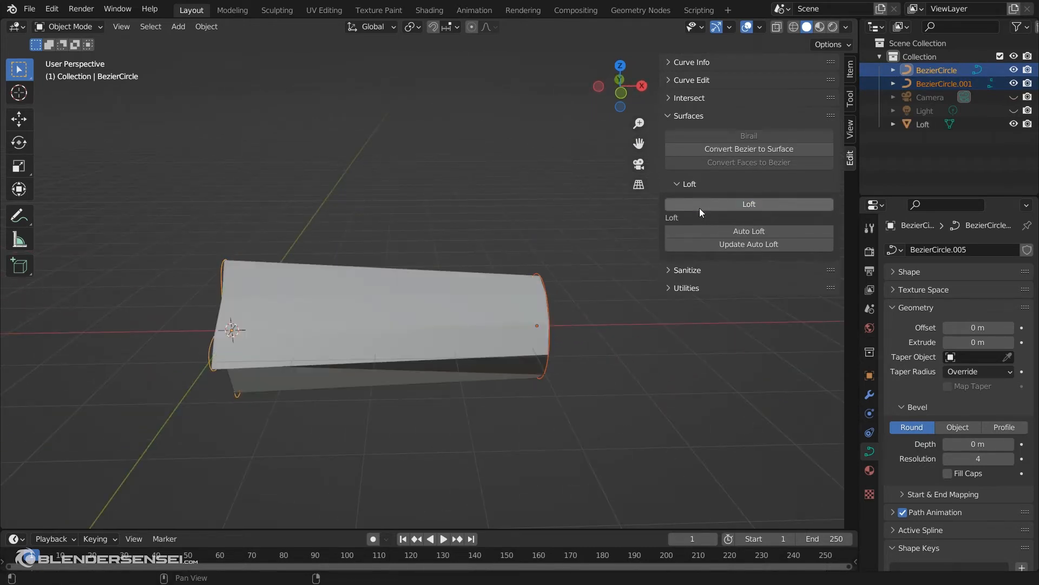
middle_click_drag(408, 291, 235, 315)
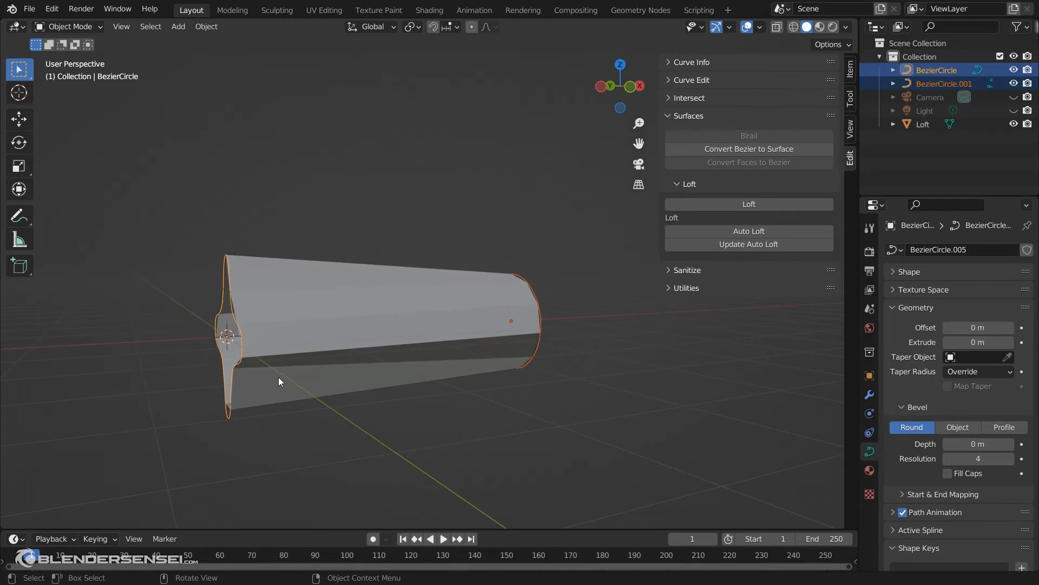
Scale down the star-shaped profile curve at the origin.
left_click(235, 318)
left_click(238, 320)
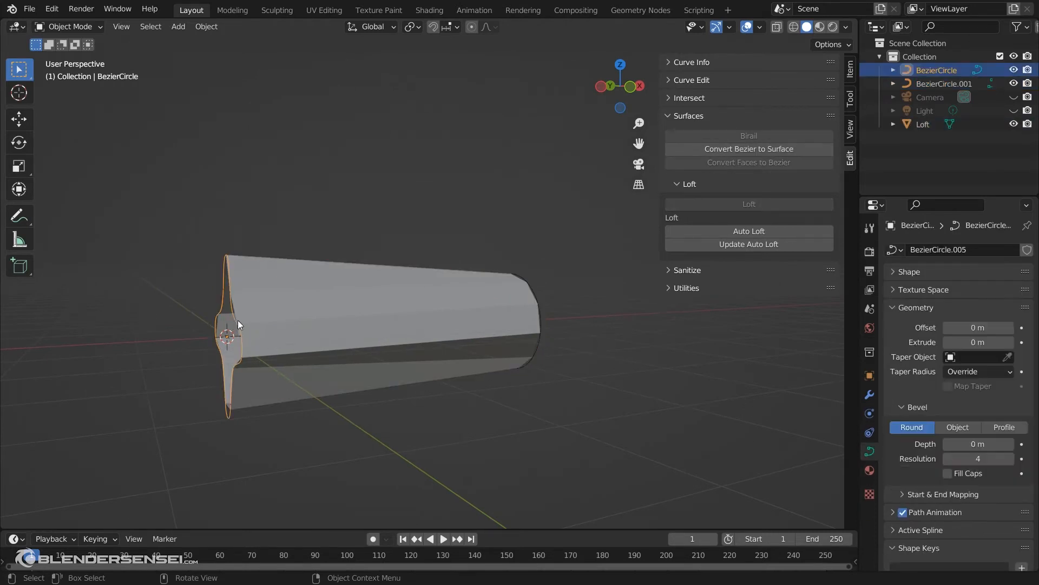
key("s")
left_click(279, 387)
Enable Auto Loft and update the loft mesh to follow the resized star profile.
mouse_move(279, 387)
middle_mouse_down()
mouse_move(294, 366)
mouse_move(280, 382)
middle_mouse_up()
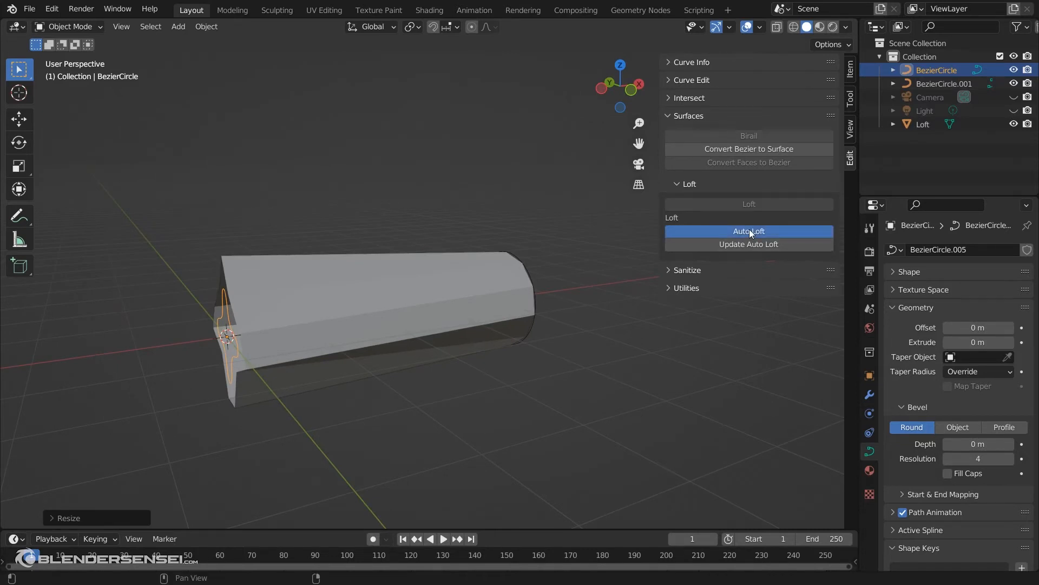
left_click(745, 245)
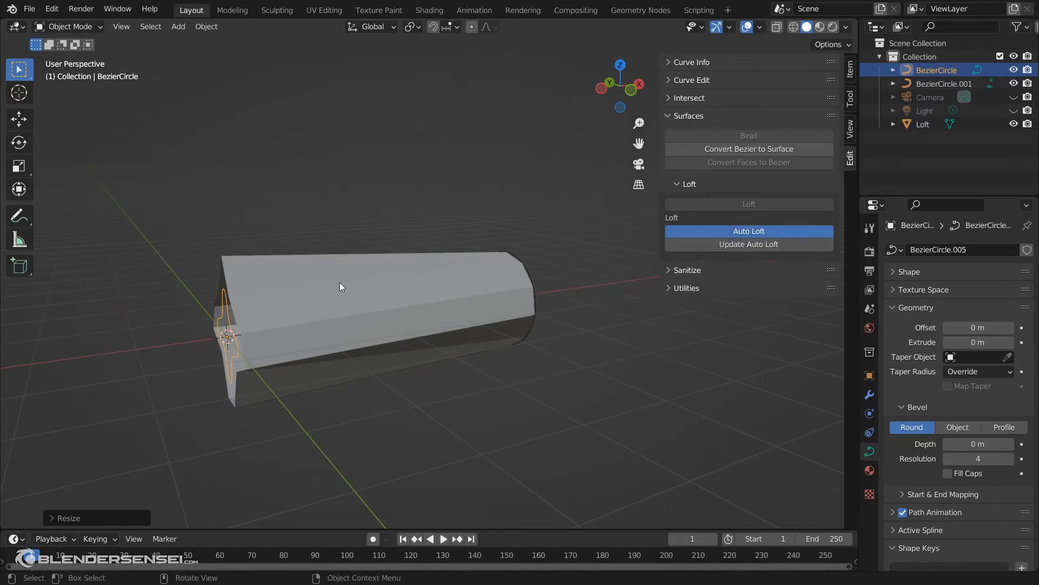
left_click(286, 297)
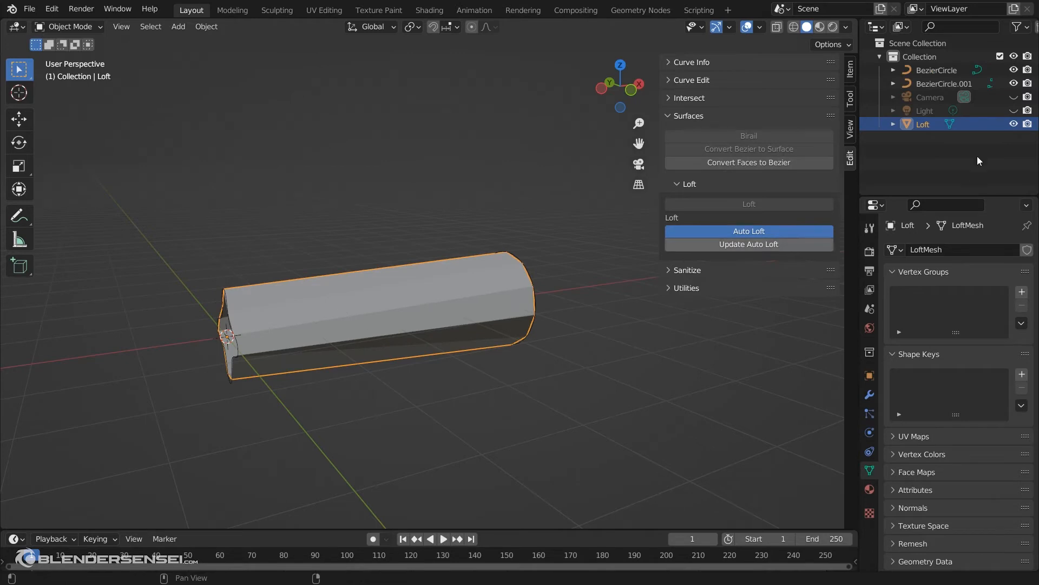
Select the loft's end circle, rotate it about 33° in front view, and scale it down.
middle_click_drag(396, 252, 467, 260)
left_click(467, 261)
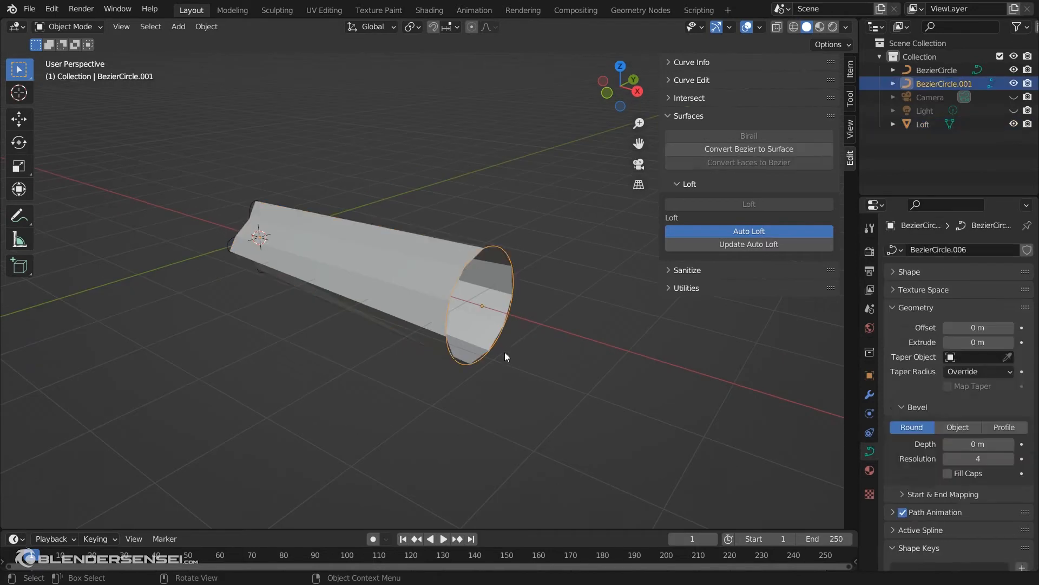
middle_click_drag(504, 352, 550, 326)
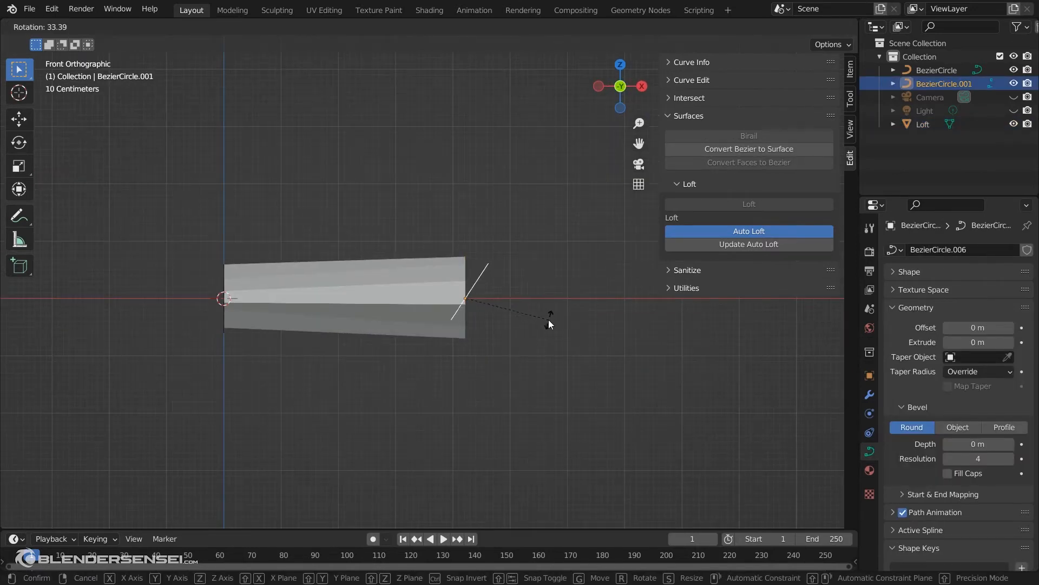
key("s")
left_click(485, 319)
middle_click_drag(485, 319, 404, 346)
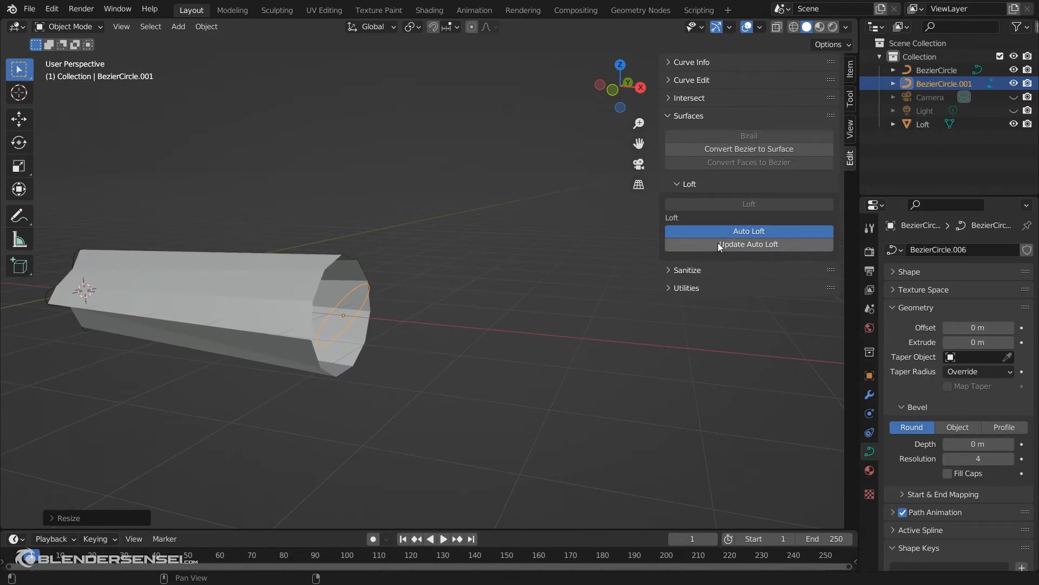
Update the auto loft to match the tilted circle, select the loft mesh, and inspect its shape from several sides.
left_click(290, 267)
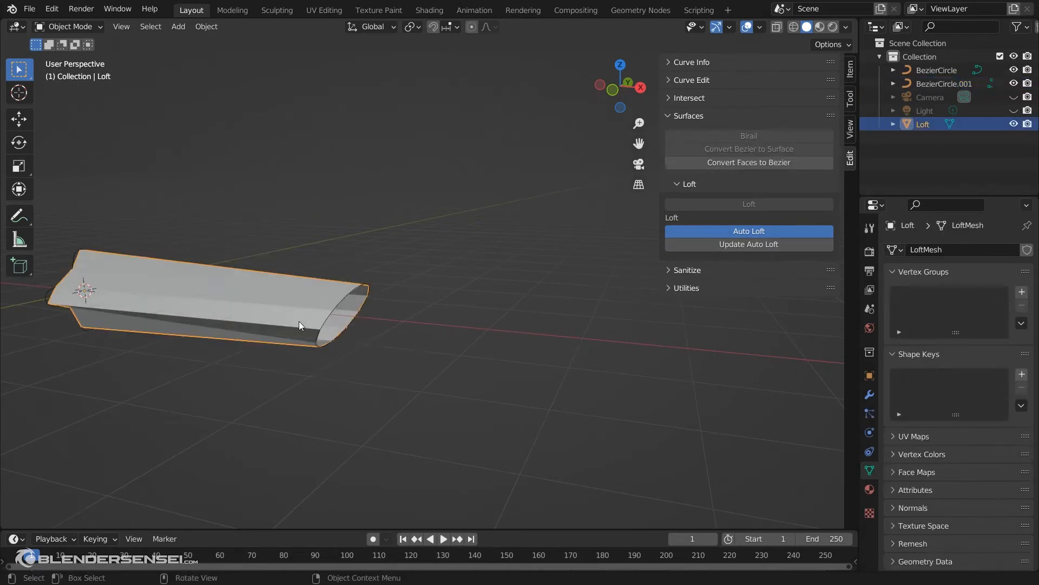
middle_click_drag(299, 320, 353, 323)
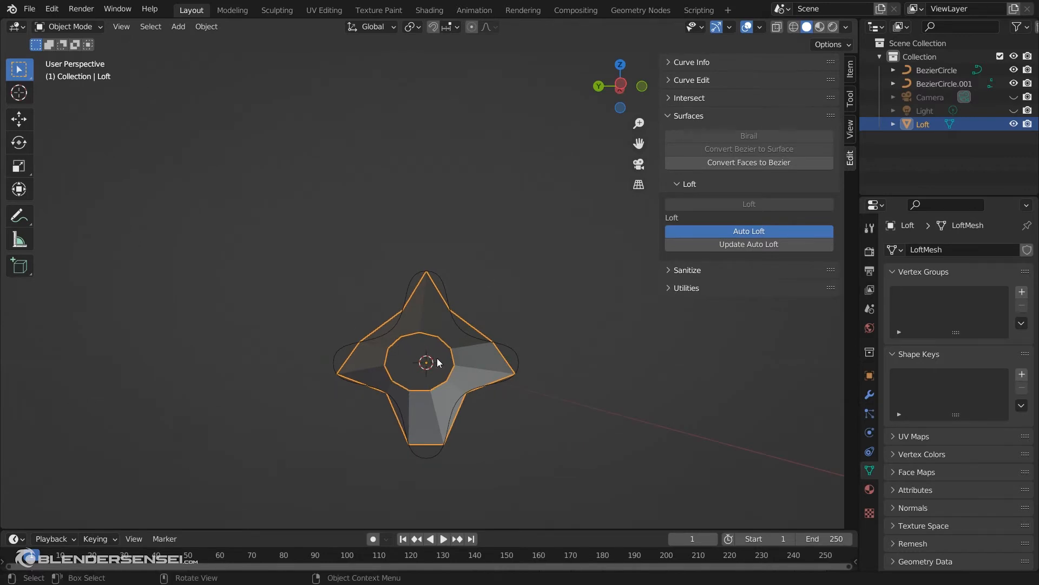
middle_click_drag(599, 400, 386, 362)
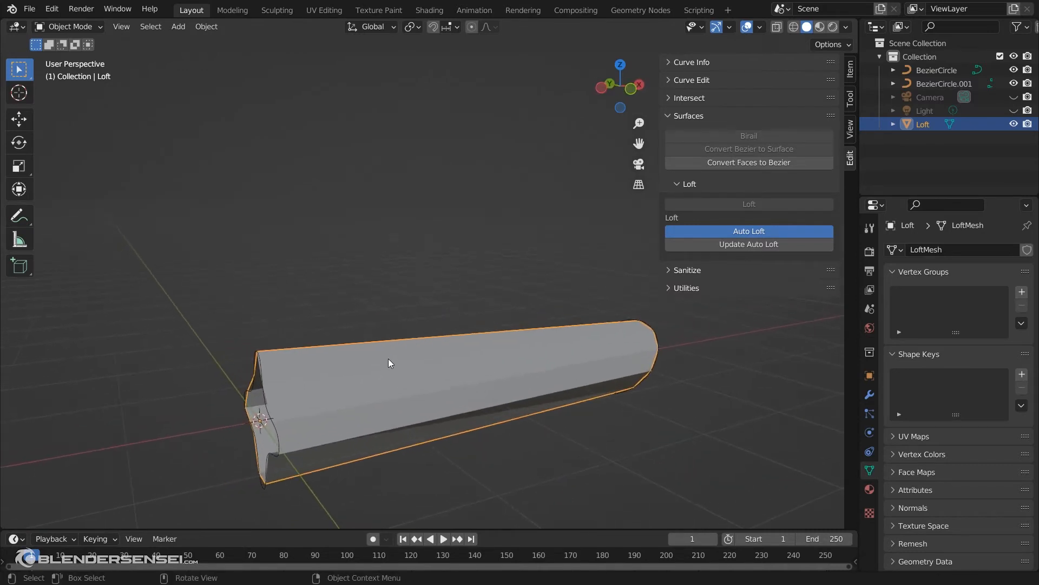
Collapse the add-on's Loft and Surfaces sections and expand its Sanitize tools.
left_click(678, 184)
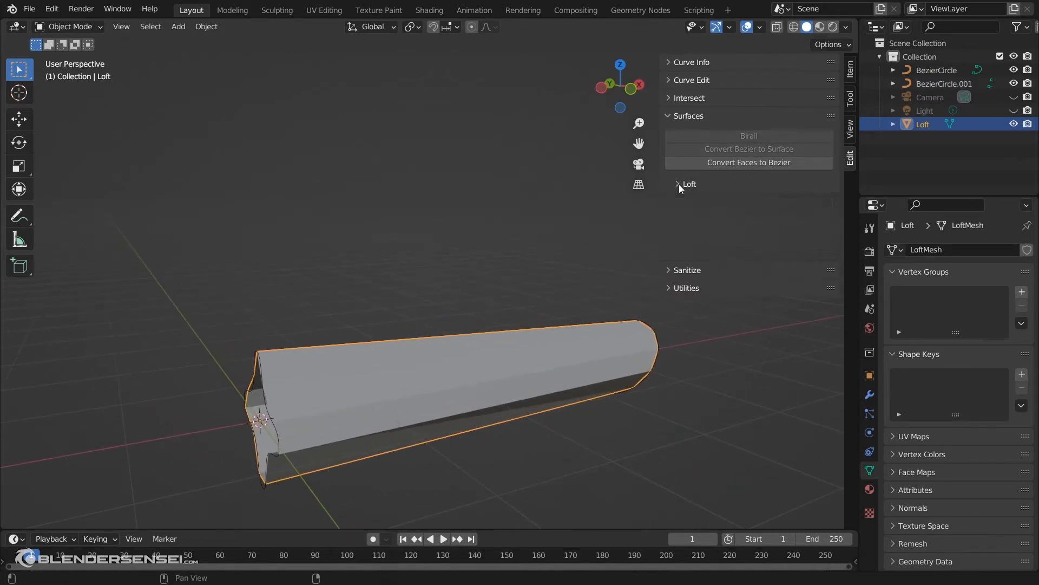
left_click(675, 116)
left_click(672, 134)
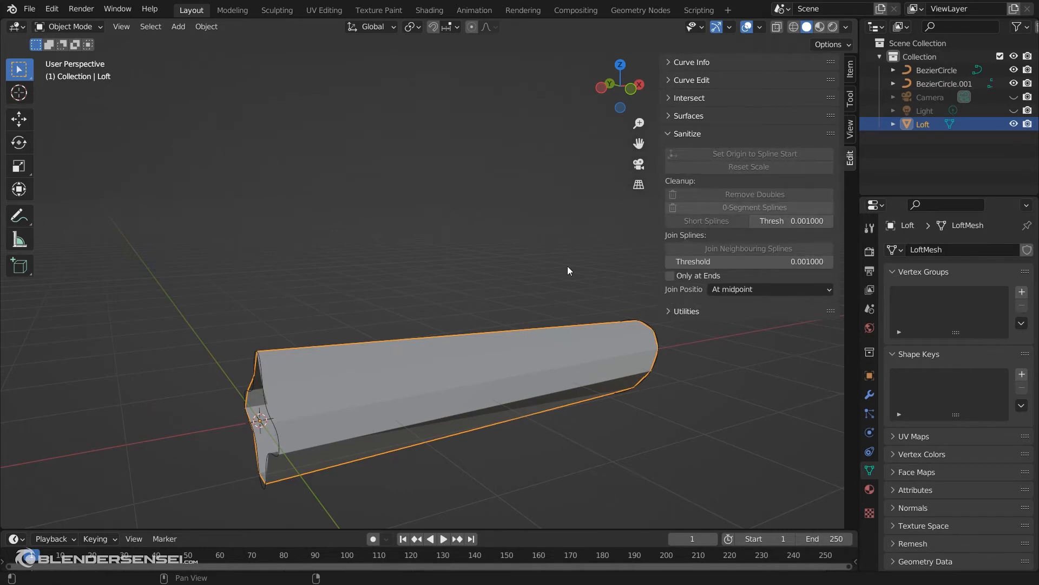
Move the star-shaped curve away from the loft, and delete the loft mesh and the end circle.
left_click(274, 427)
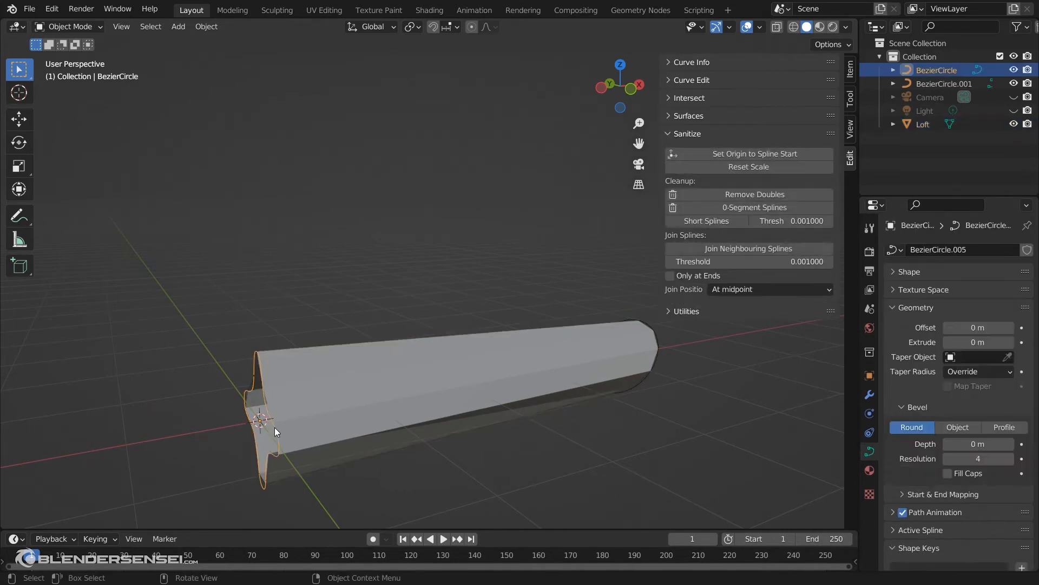
key("g")
left_click(193, 254)
left_click_drag(265, 252, 669, 498)
key("x")
left_click(471, 350)
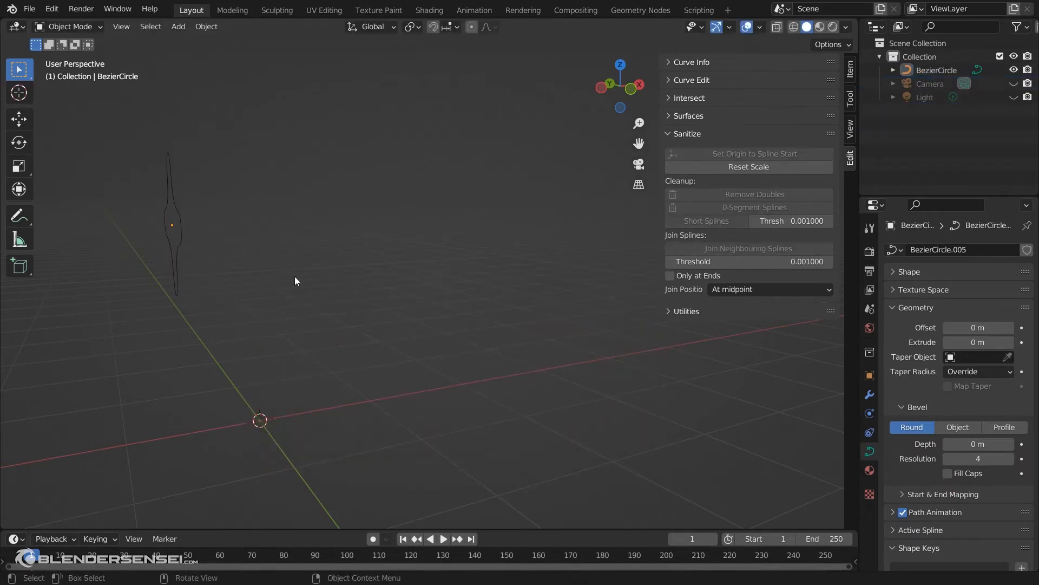
Set the star-shaped curve's origin to the start of its spline and return to Object Mode.
left_click(182, 218)
middle_click_drag(189, 234, 538, 304)
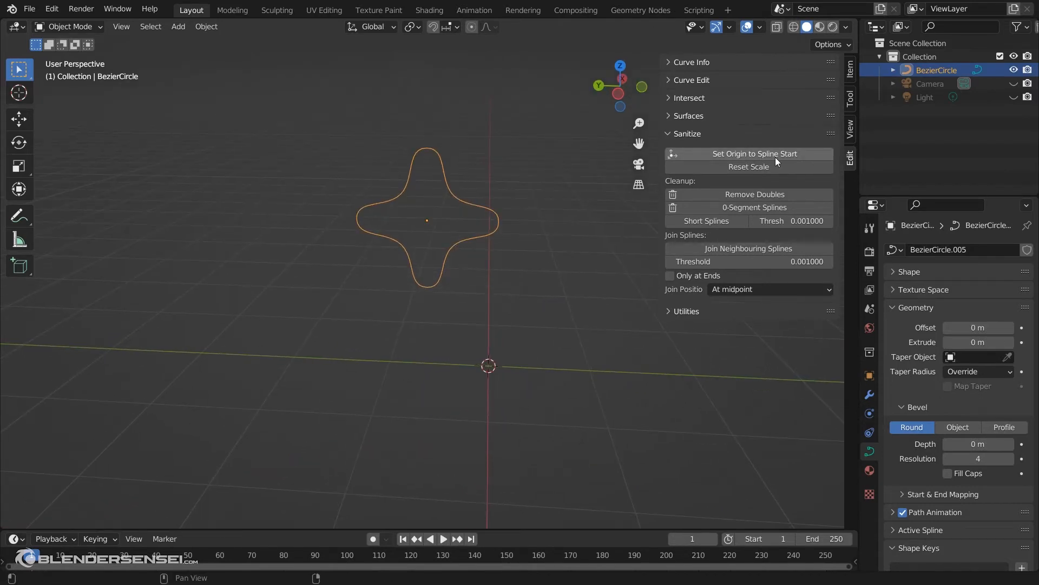
middle_click_drag(506, 226, 533, 307)
key("Tab")
scroll(485, 341, "up", 4)
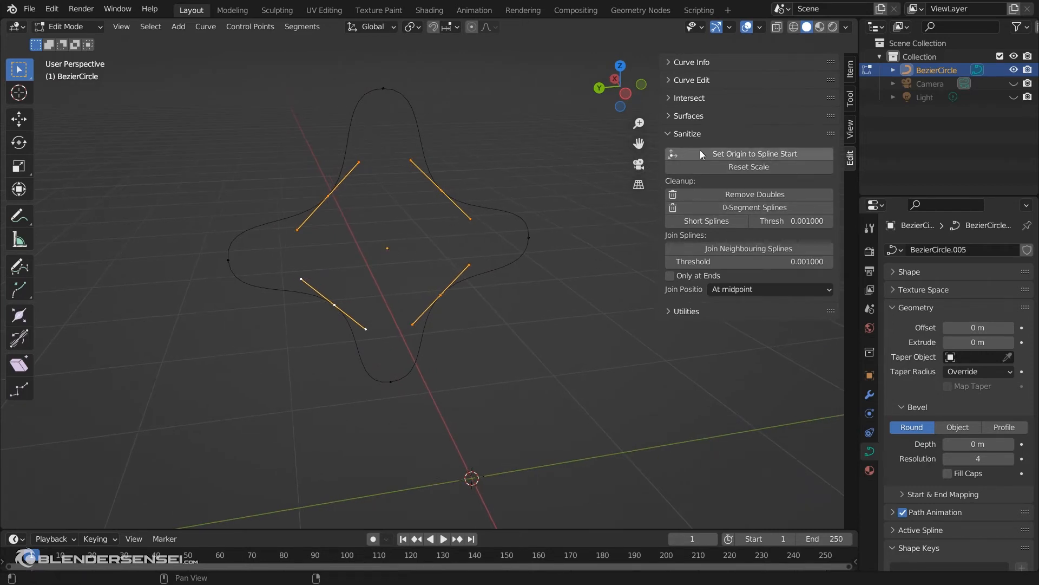
left_click(731, 155)
middle_click_drag(482, 318, 408, 148)
key("Tab")
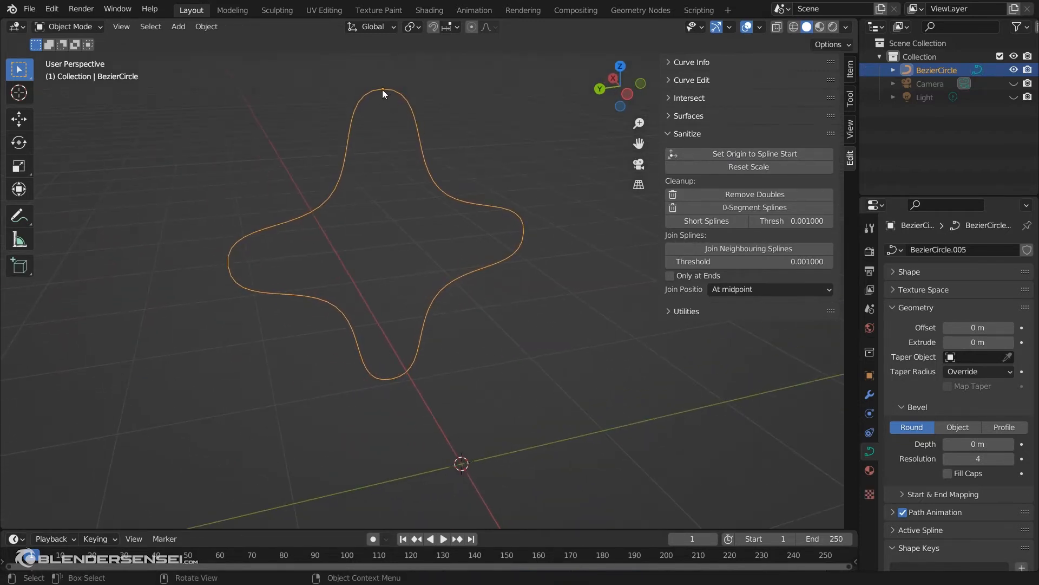
Scale up the star-shaped curve about its new origin and apply Reset Scale to it.
middle_click_drag(383, 90, 394, 154)
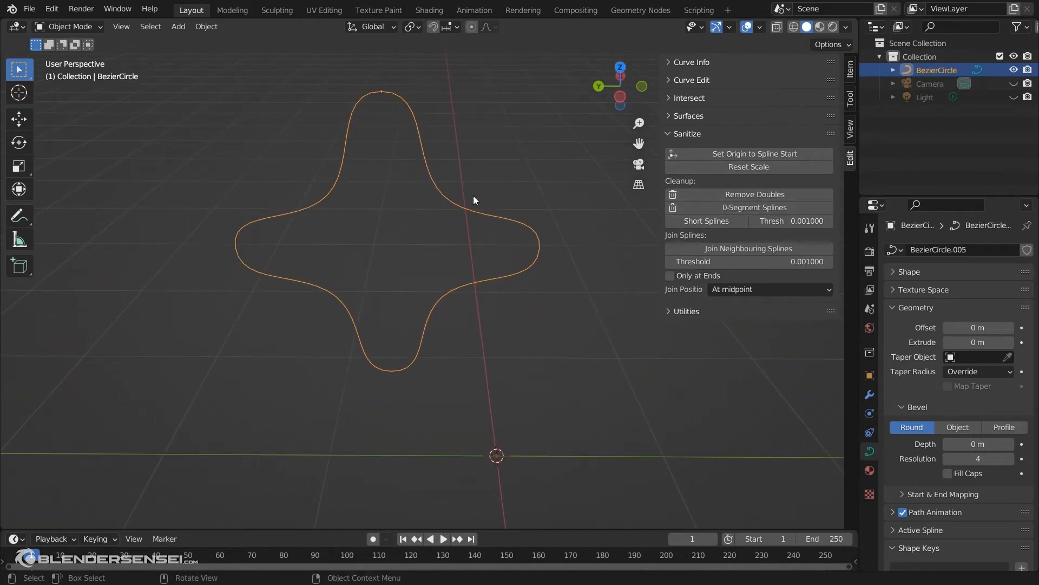
key("s")
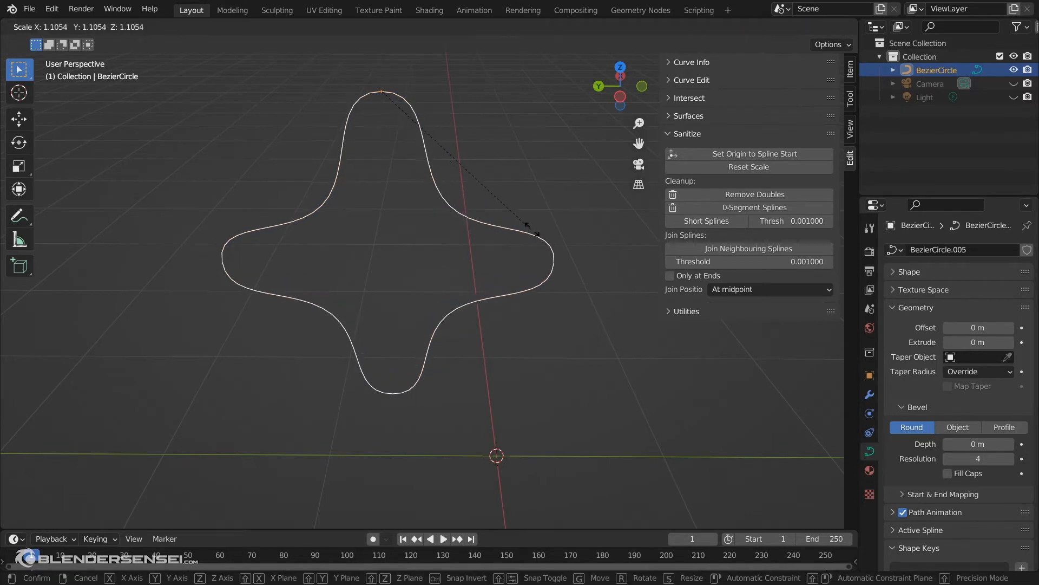
left_click(660, 211)
left_click(739, 167)
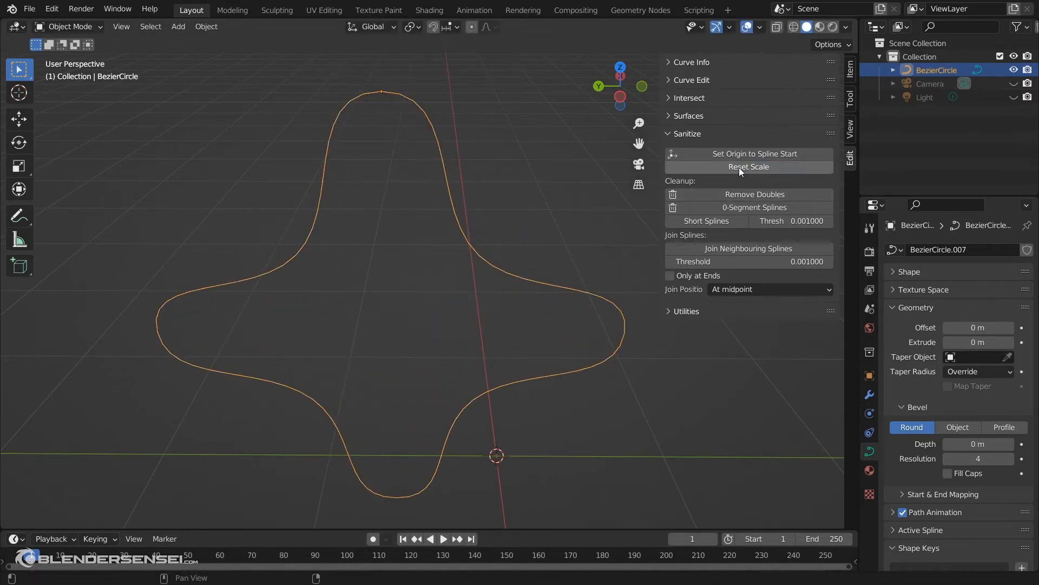
scroll(455, 234, "down", 4)
mouse_move(455, 234)
middle_mouse_down()
mouse_move(472, 241)
mouse_move(440, 261)
mouse_move(439, 246)
mouse_move(465, 217)
middle_mouse_up()
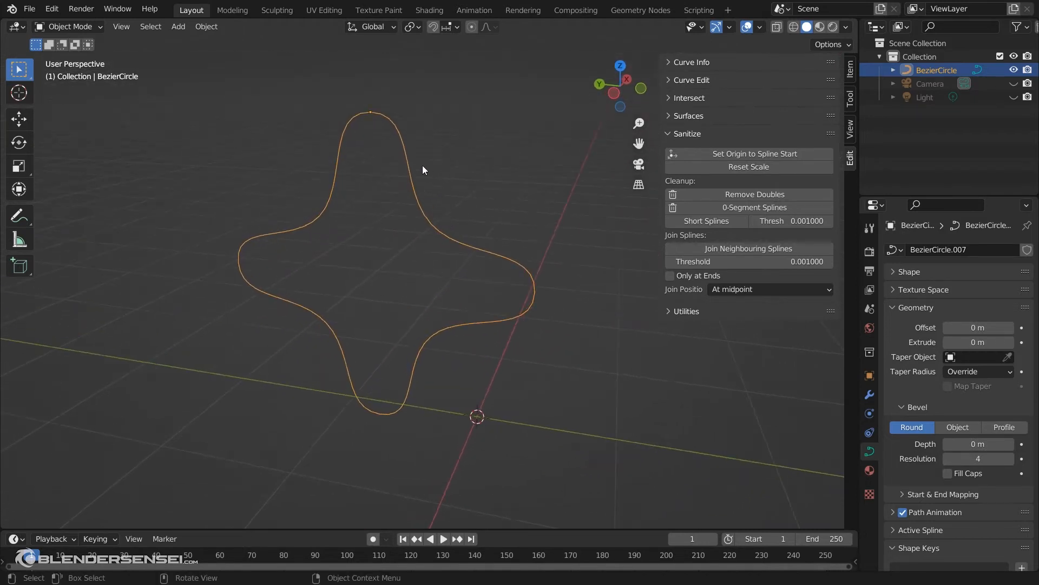
middle_click_drag(422, 165, 430, 205, "shift")
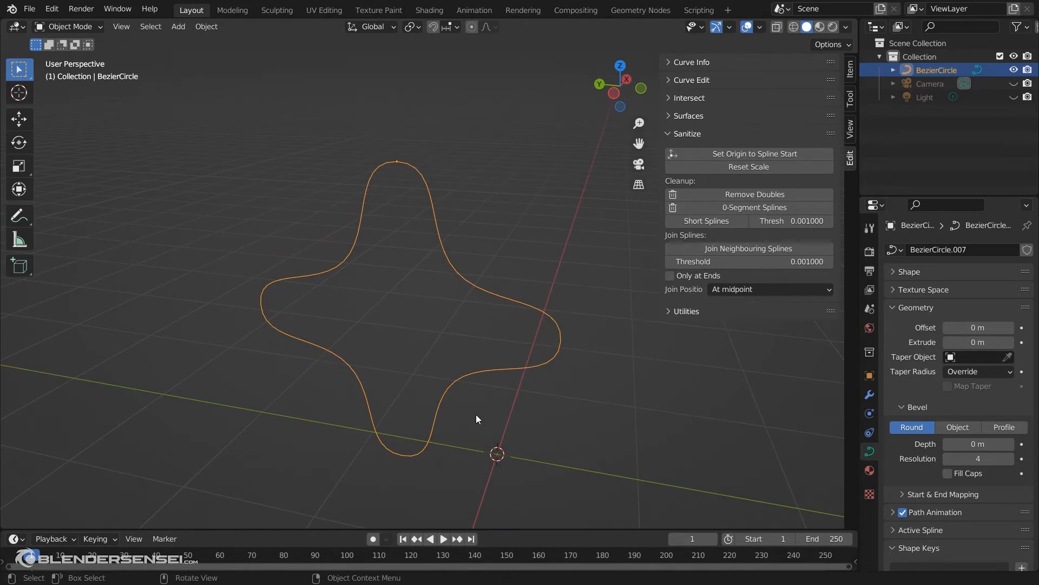
left_click(208, 27)
mouse_move(251, 98)
middle_click_drag(551, 277, 512, 281)
In Edit Mode, duplicate the star curve's topmost control point and leave the copy in place.
key("Tab")
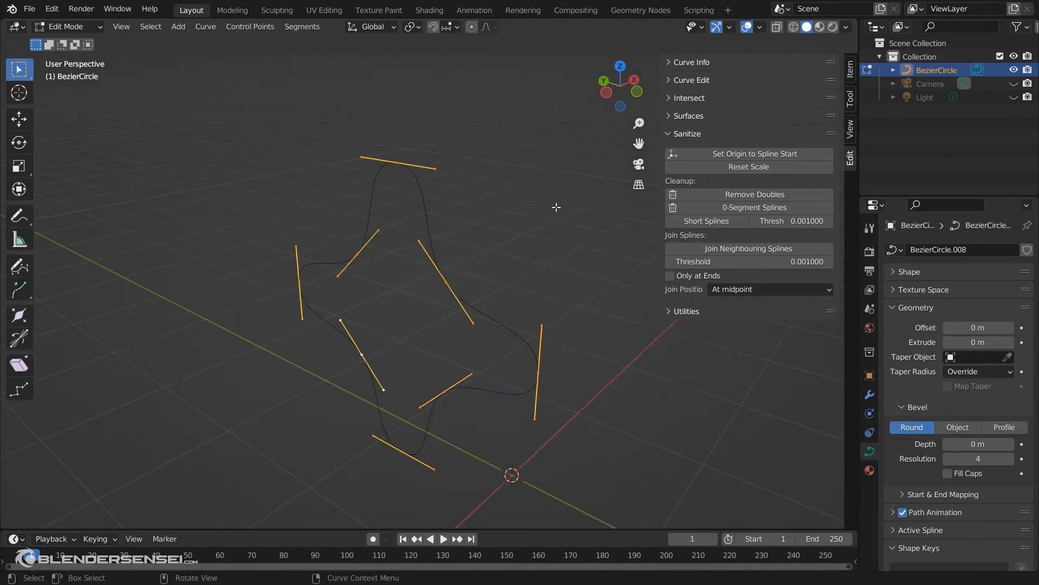
middle_click_drag(556, 207, 524, 234)
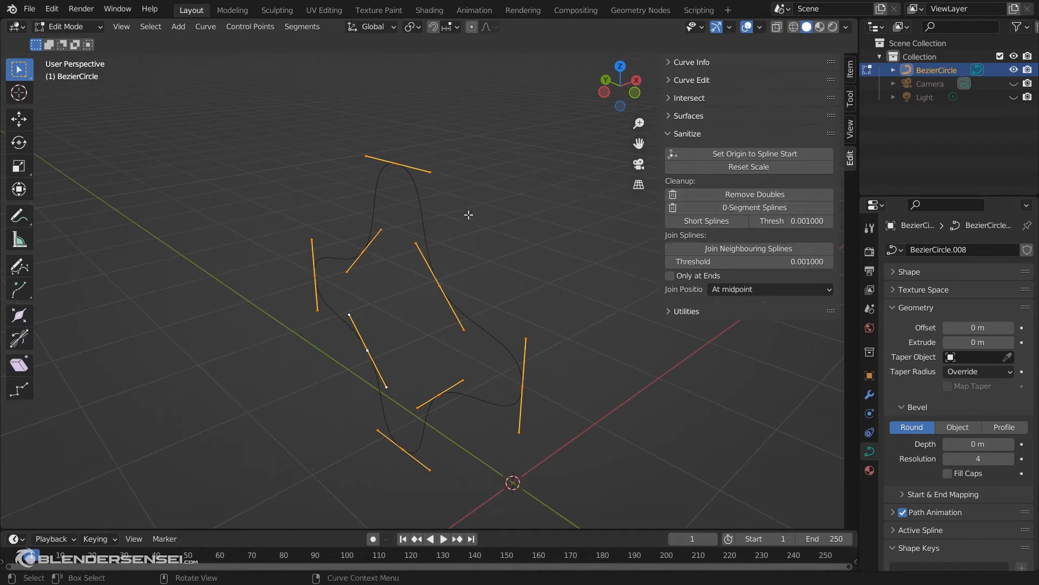
scroll(468, 215, "up", 4)
scroll(470, 215, "down", 2)
middle_click_drag(444, 225, 382, 257, "shift")
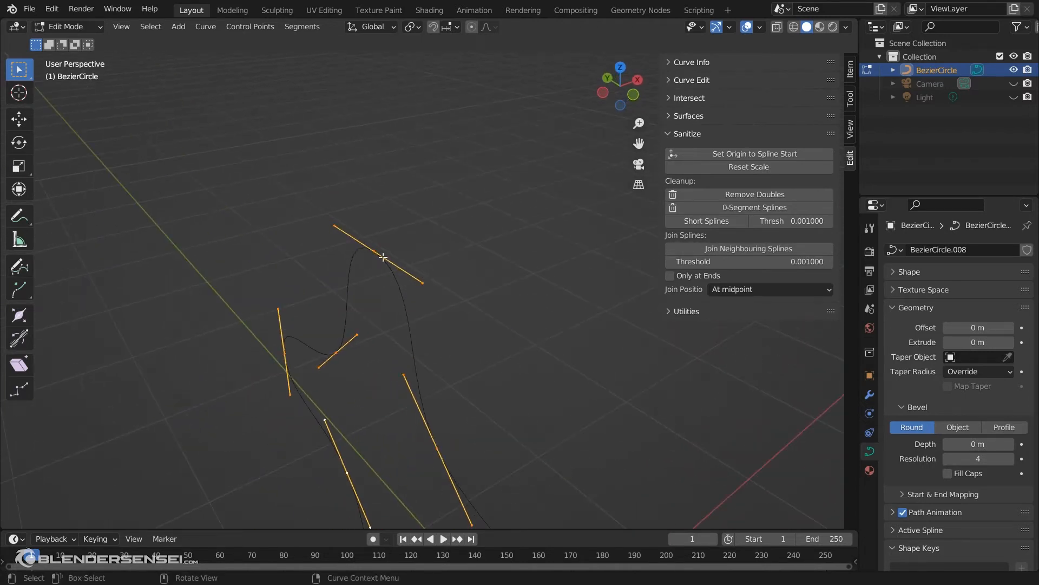
left_click(373, 251)
key("shift+d")
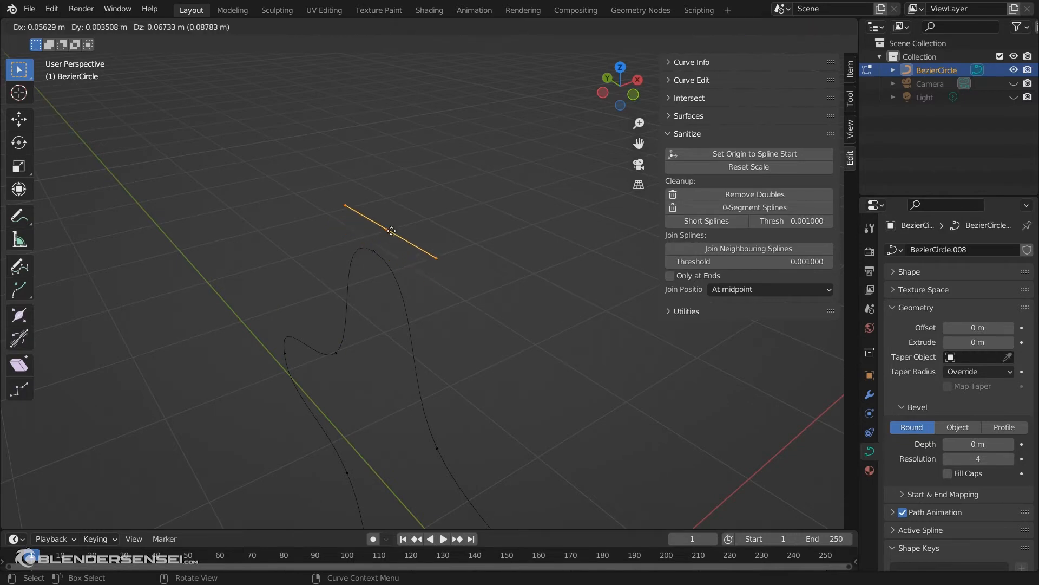
key("Escape")
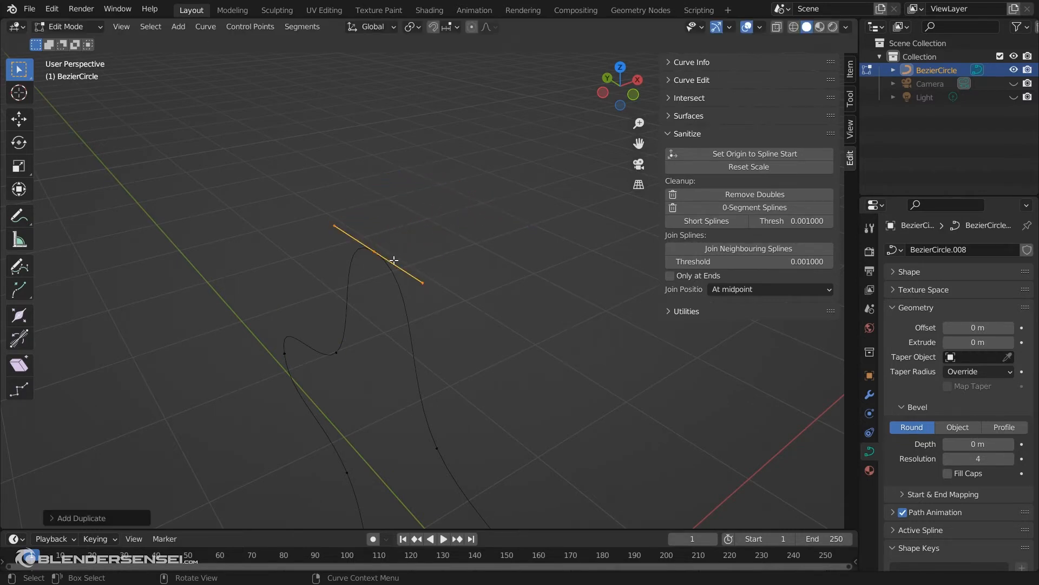
middle_click_drag(380, 269, 437, 231)
scroll(502, 203, "down", 3)
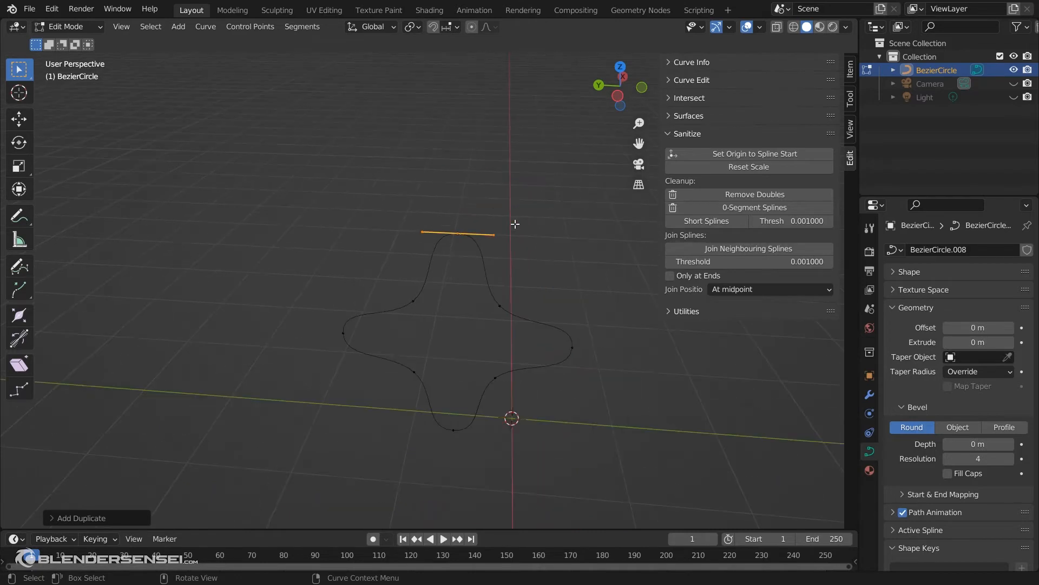
middle_click_drag(460, 282, 413, 235, "shift")
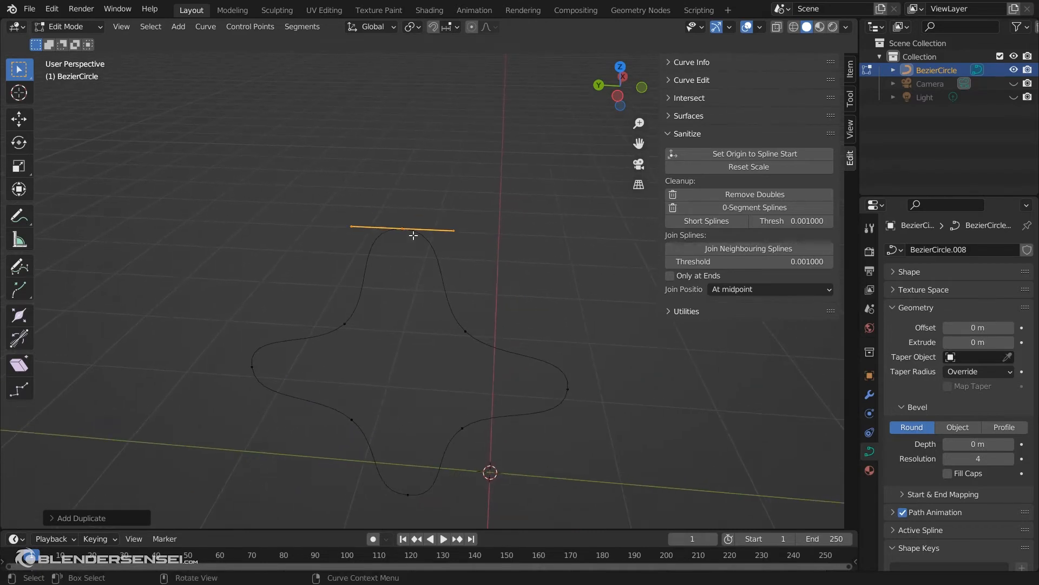
key("g")
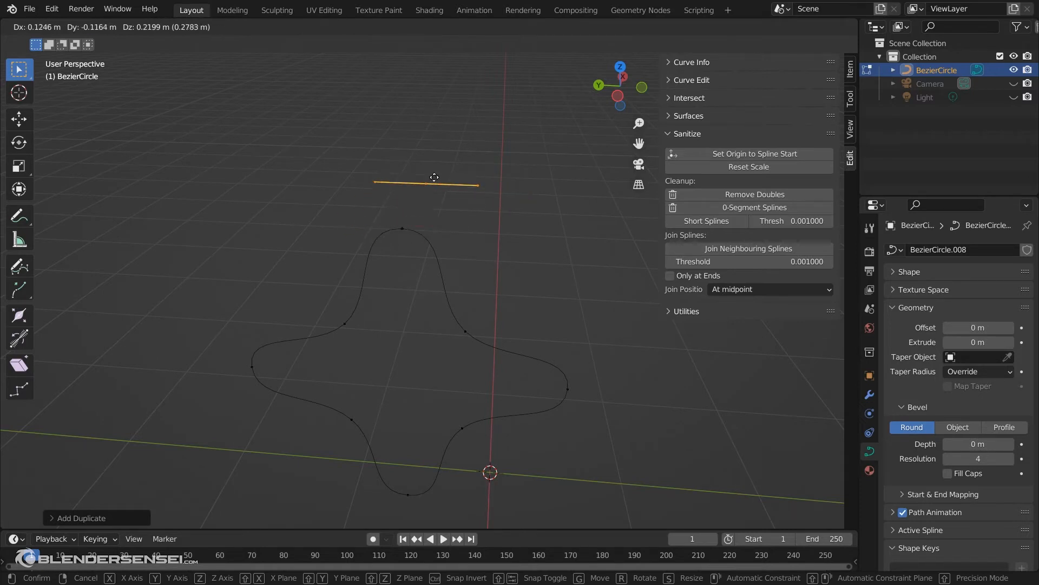
right_click(432, 172)
middle_click_drag(433, 231, 408, 235)
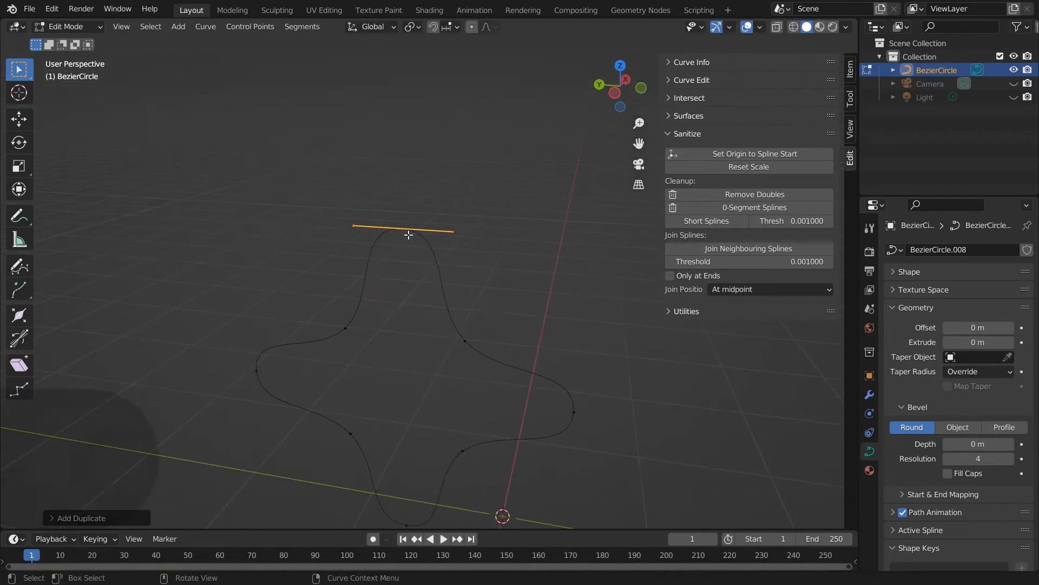
Run Remove Doubles on the duplicated point and again with all control points selected.
left_click(726, 195)
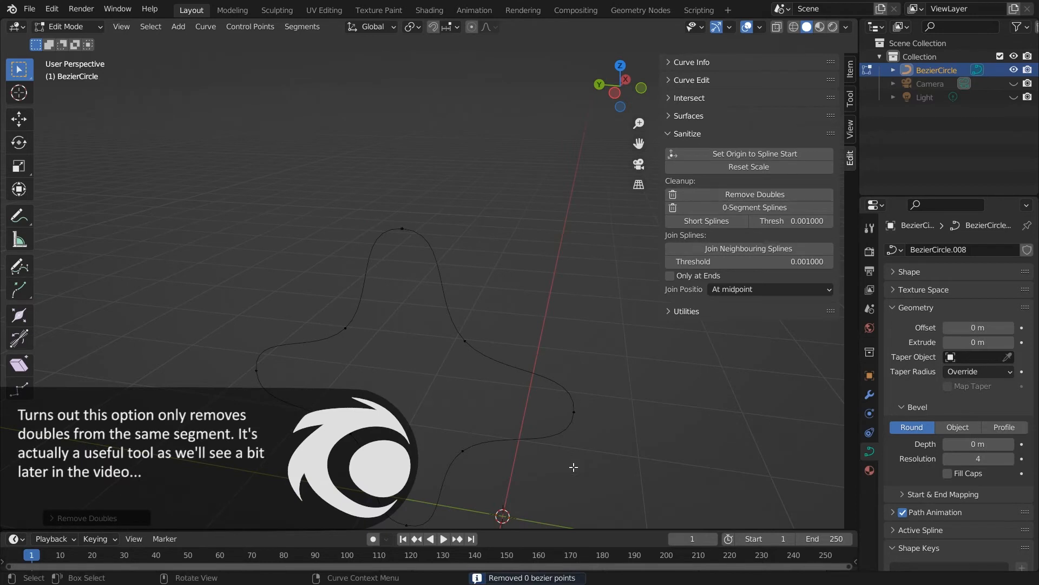
key("a")
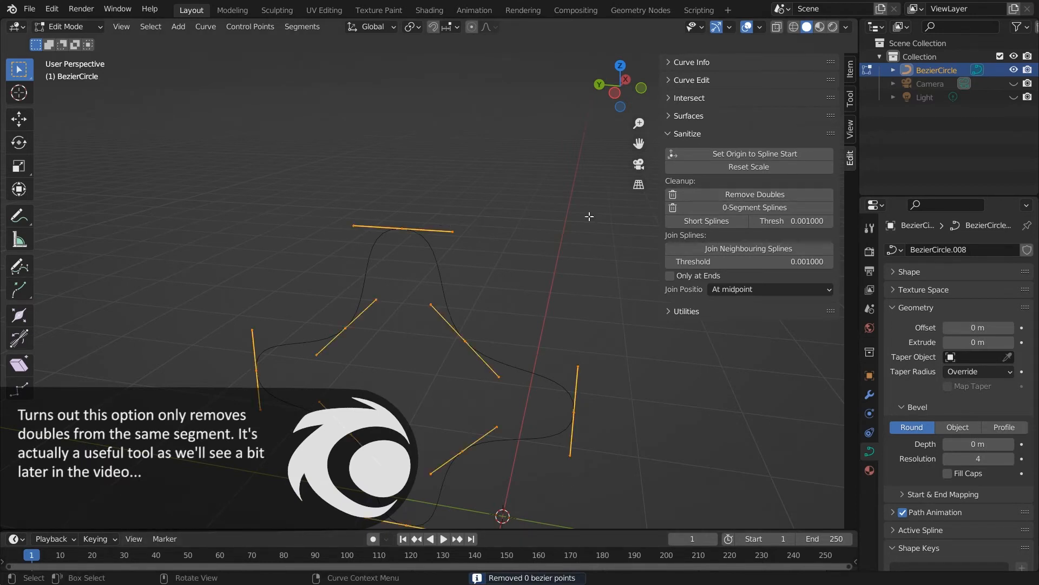
left_click(760, 194)
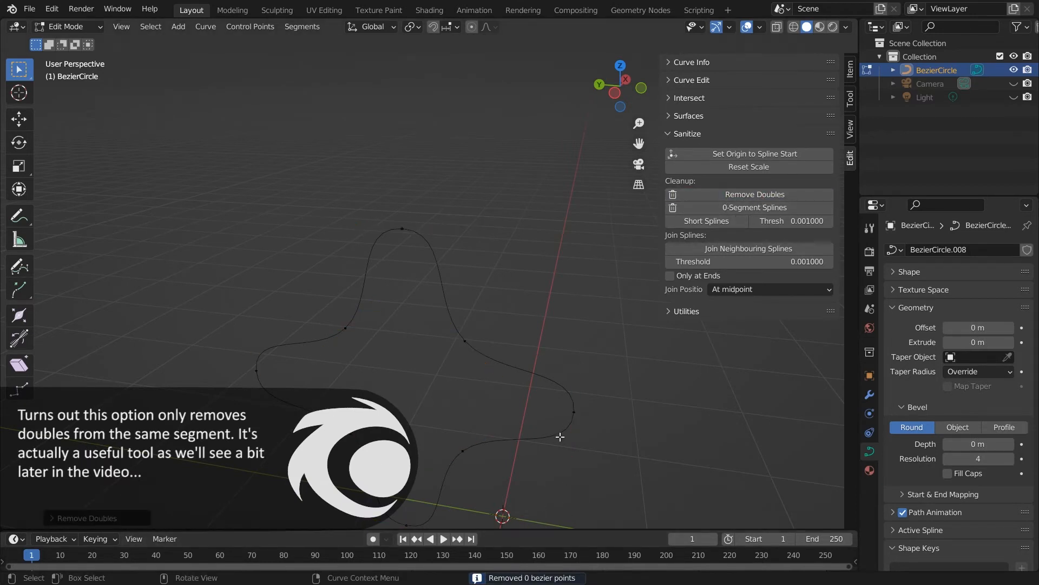
Expand the Remove Doubles settings and raise the merge distance to 0.79.
left_click(53, 518)
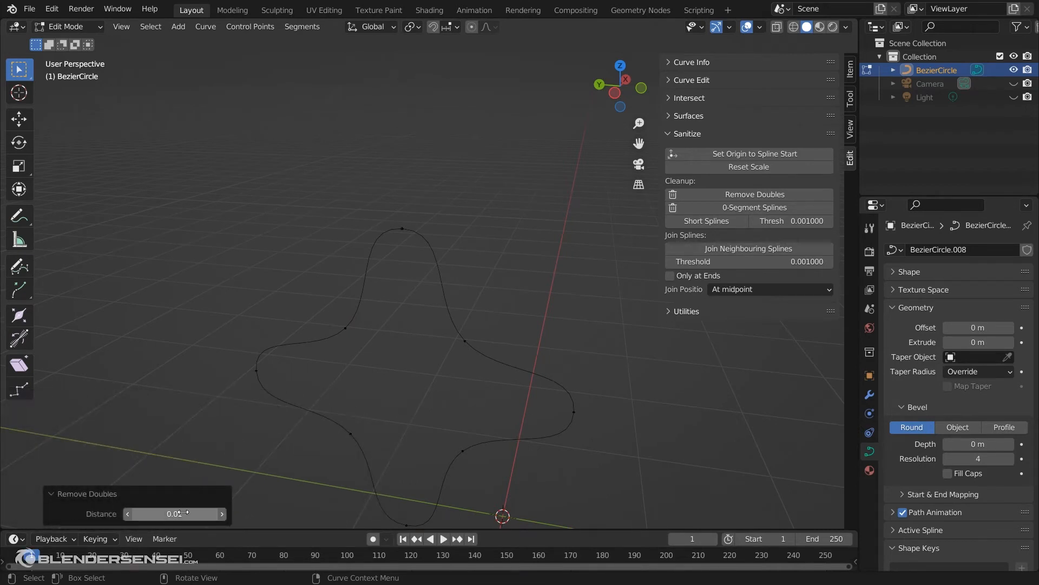
left_click(222, 515)
left_click(222, 515)
left_click(222, 515)
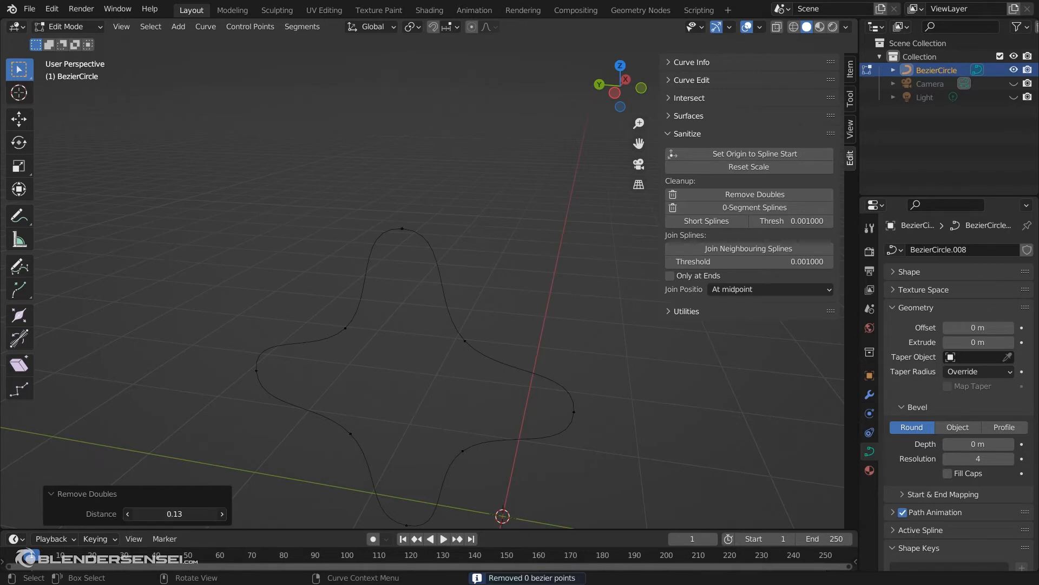
left_click_drag(175, 514, 232, 453)
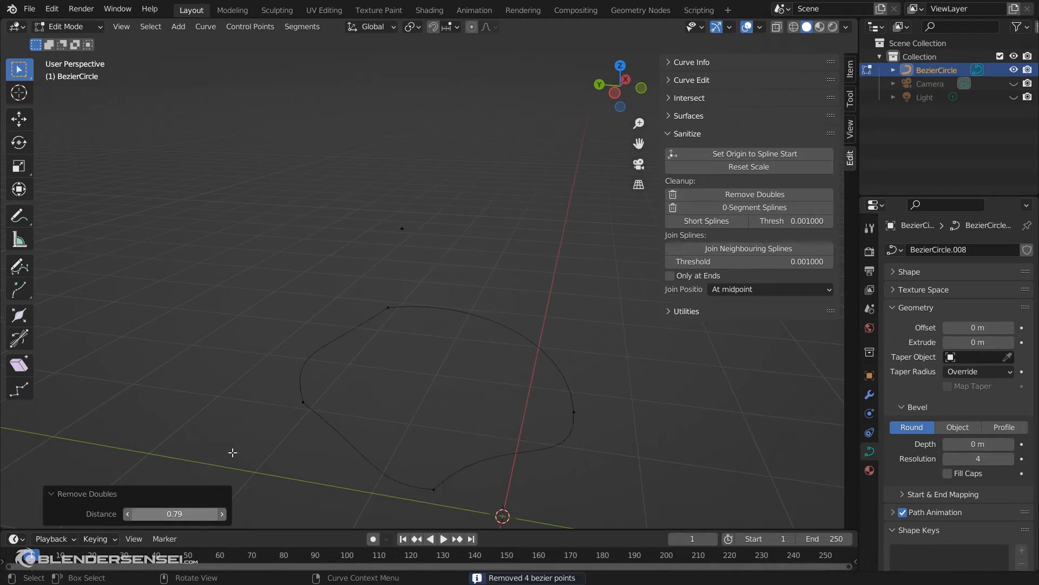
Set the Remove Doubles distance to 0.
mouse_move(192, 513)
left_mouse_down()
mouse_move(163, 514)
mouse_move(184, 514)
left_mouse_up()
left_click(191, 513)
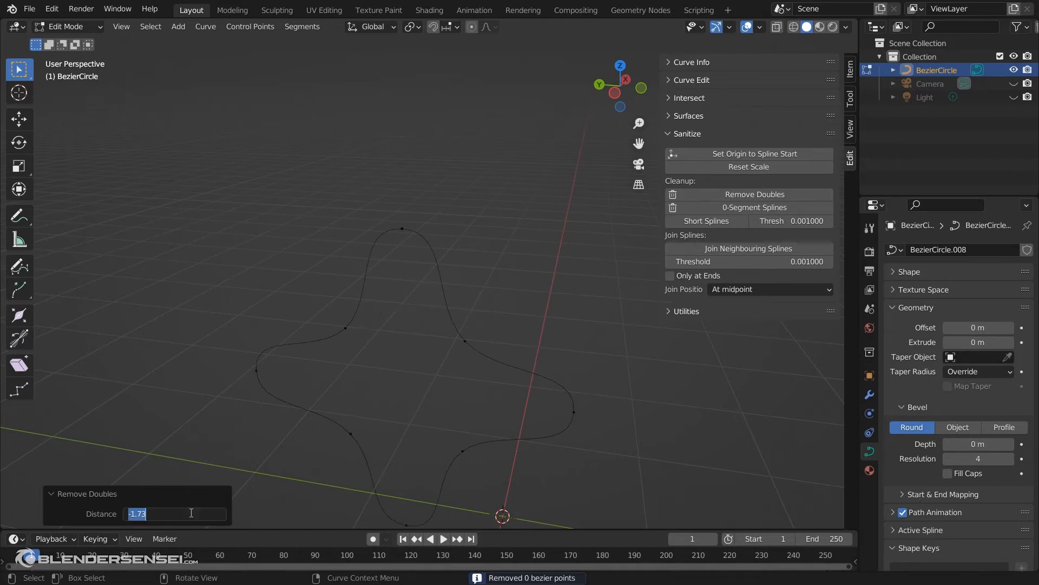
key("Return")
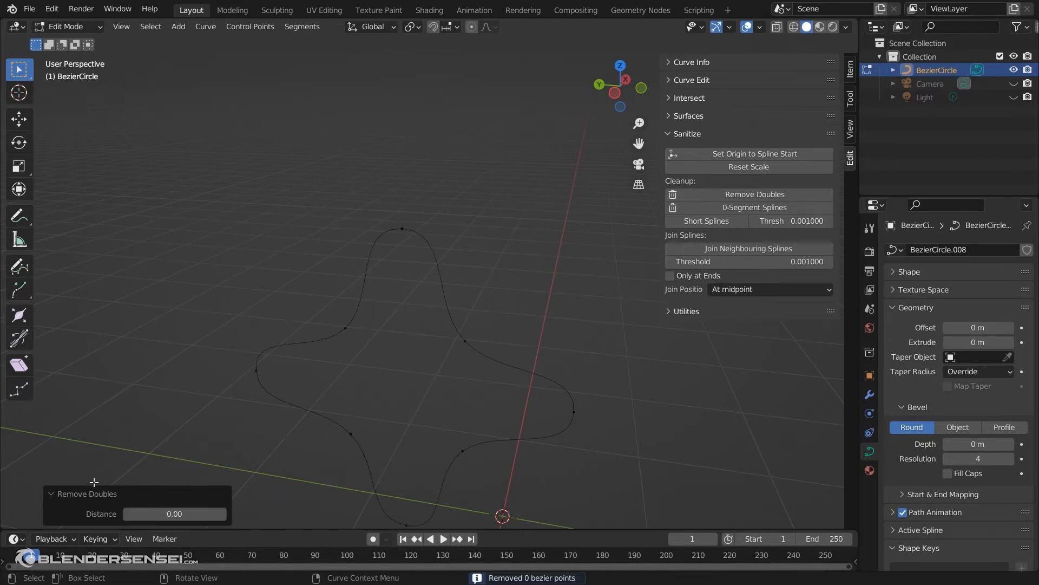
Collapse the Remove Doubles settings and run the 0-Segment Splines cleanup on the star curve.
left_click(55, 494)
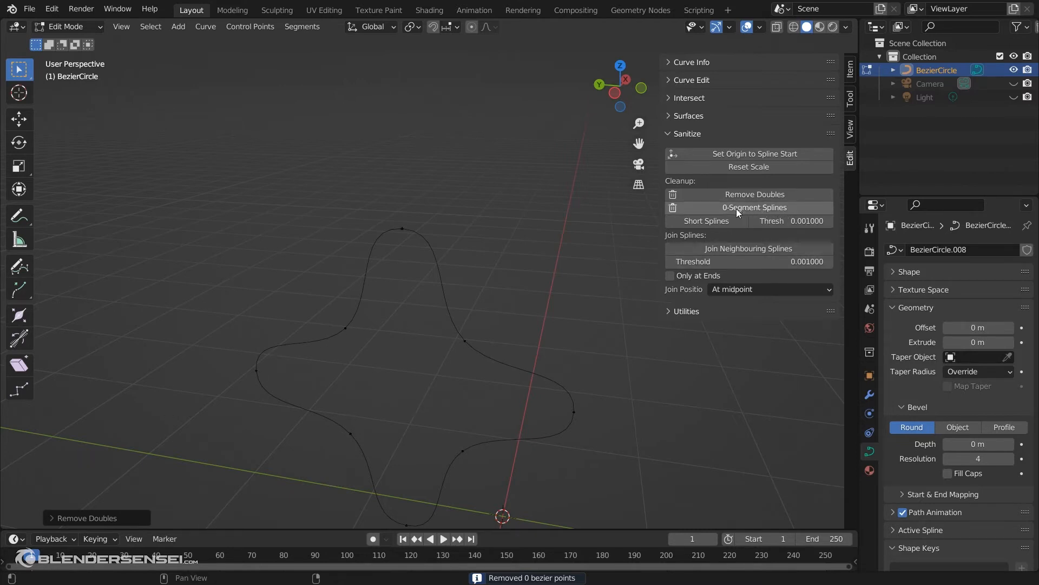
left_click(763, 210)
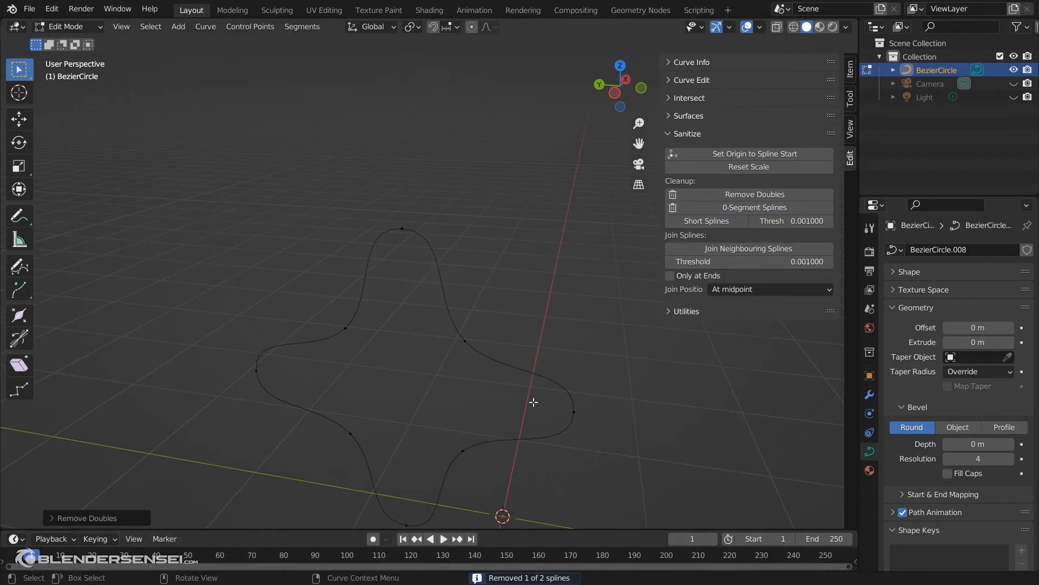
Check the star's topmost control point for a leftover duplicate by test-moving it and cancelling each move.
middle_click_drag(496, 285, 436, 348)
scroll(436, 347, "up", 2)
middle_click_drag(392, 265, 412, 295, "shift")
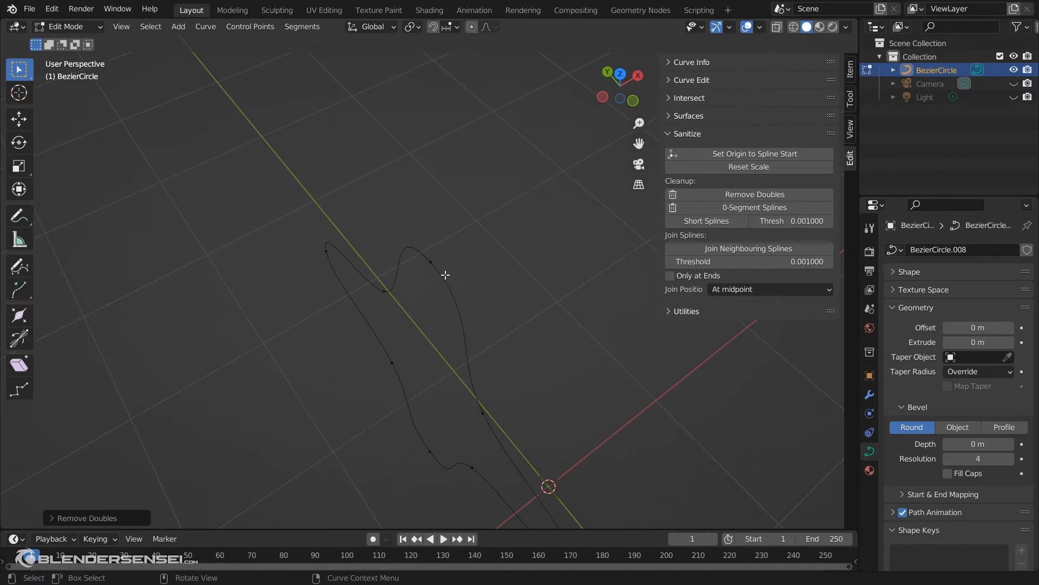
left_click(433, 263)
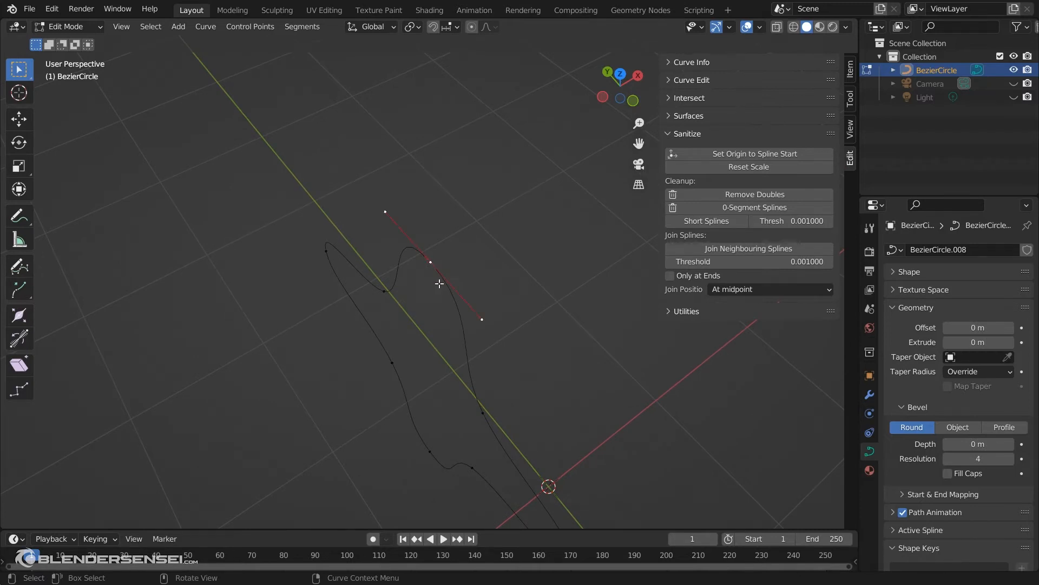
key("g")
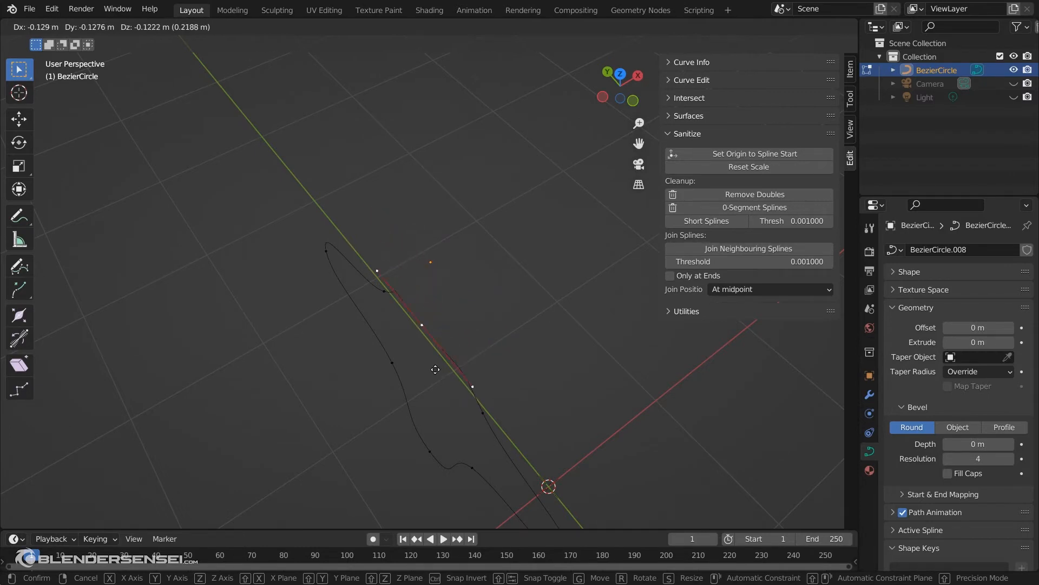
right_click(459, 320)
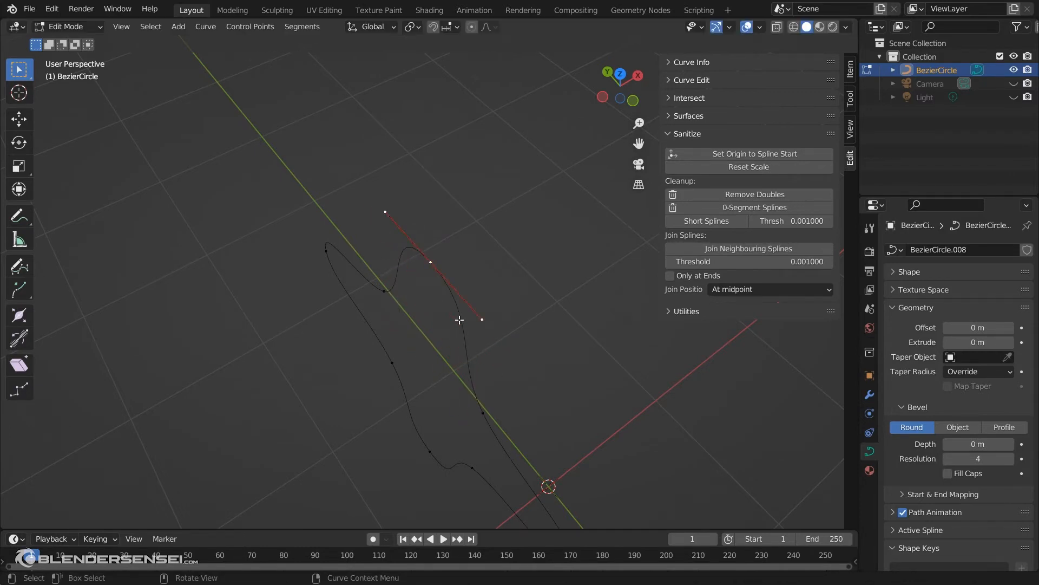
key("g")
right_click(465, 284)
Add a Bezier spline inside the star curve object, staying in Edit Mode.
middle_click_drag(465, 284, 685, 237)
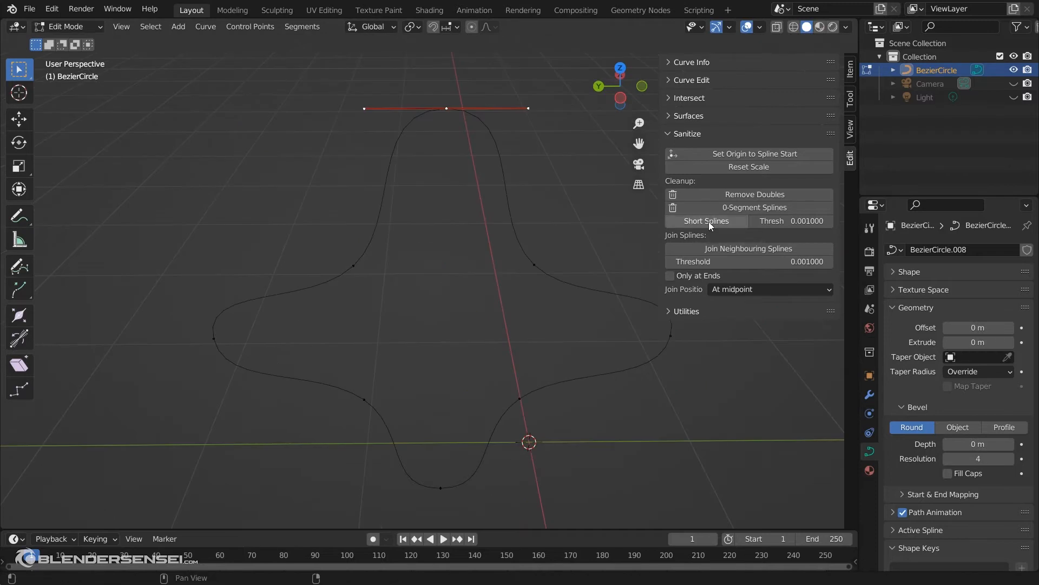
scroll(542, 272, "down", 2)
scroll(542, 273, "down", 1)
scroll(540, 271, "up", 2)
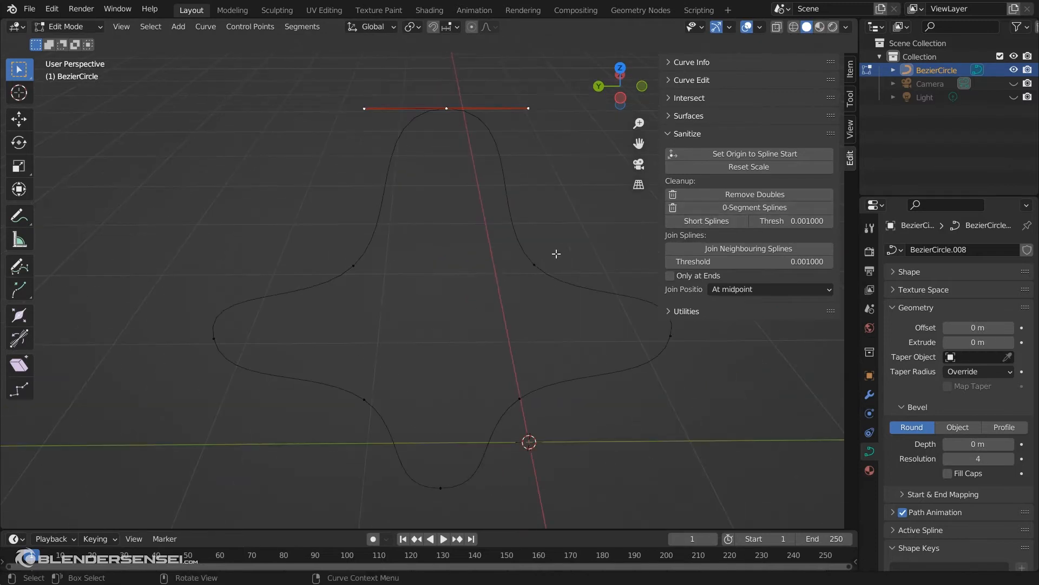
scroll(514, 261, "down", 2)
middle_click_drag(510, 261, 480, 348)
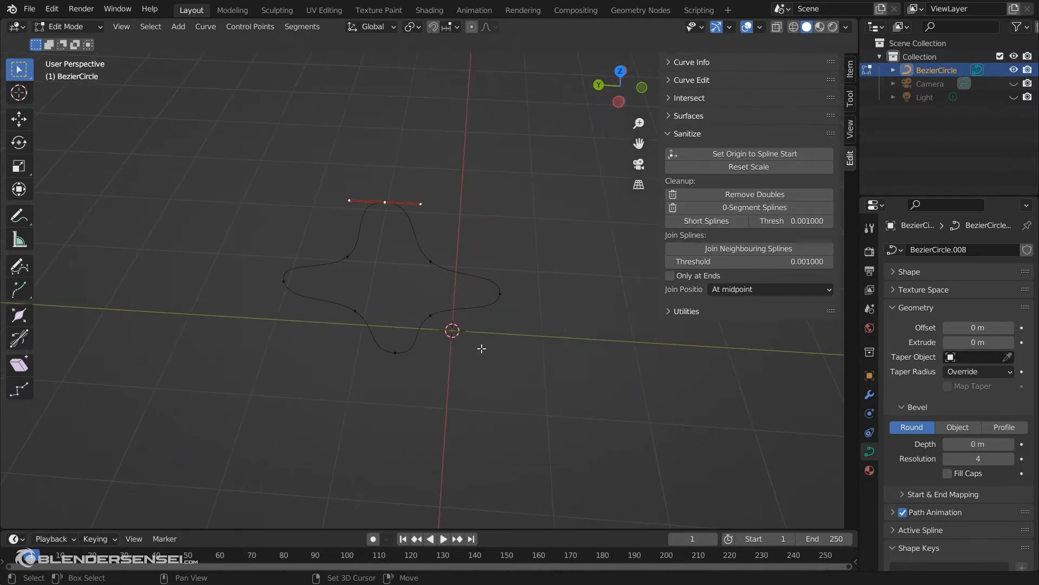
key("shift+a")
left_click(450, 353)
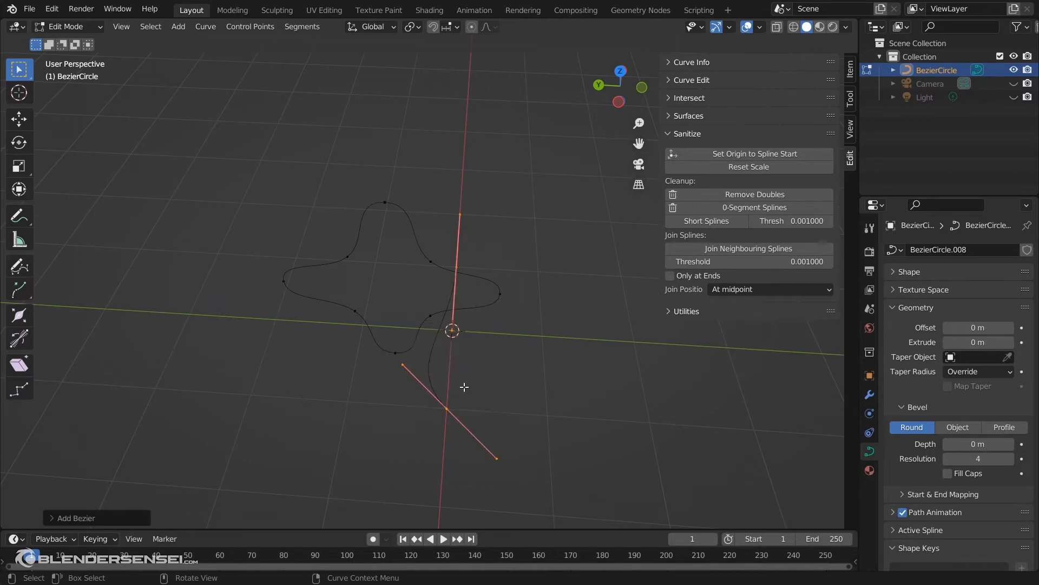
Move the new Bezier spline away from the star into the open area behind it.
key("g")
left_click(473, 241)
middle_click_drag(473, 242, 310, 118)
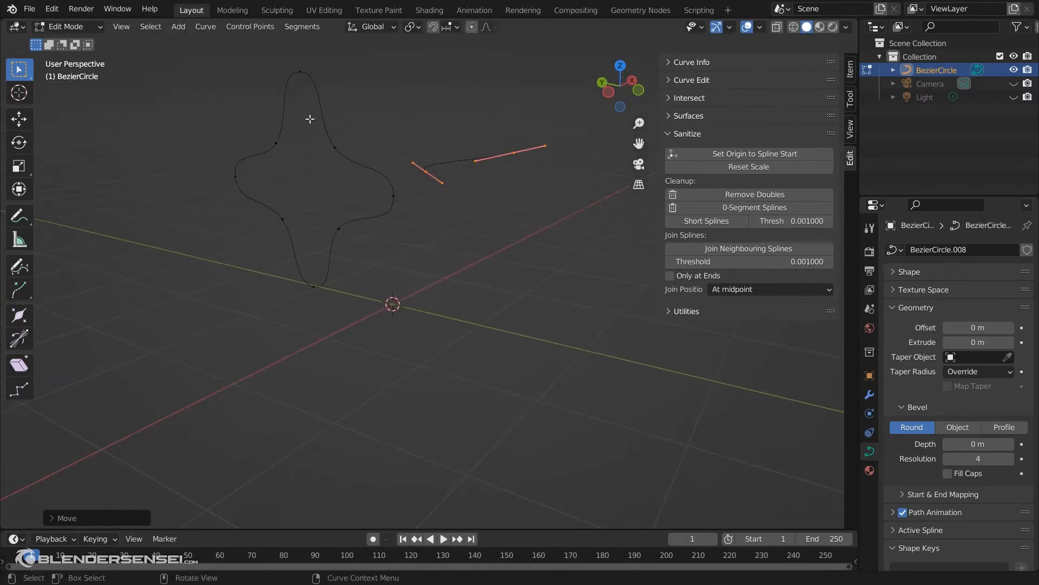
middle_click_drag(401, 120, 550, 366)
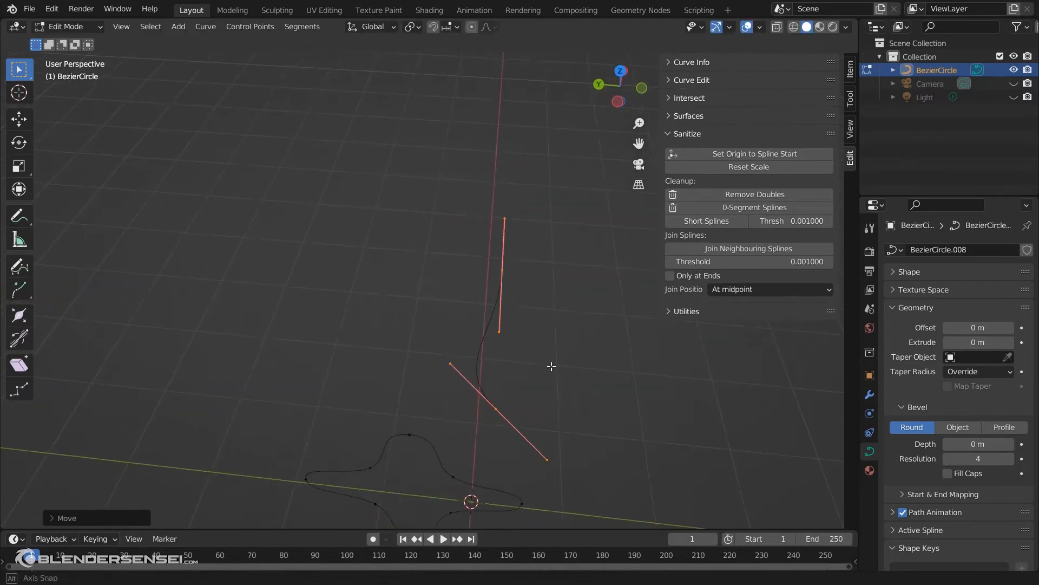
key("g")
left_click(509, 361)
Duplicate the Bezier spline three times, placing the copies side by side in a row.
key("shift+d")
left_click(449, 339)
key("shift+d")
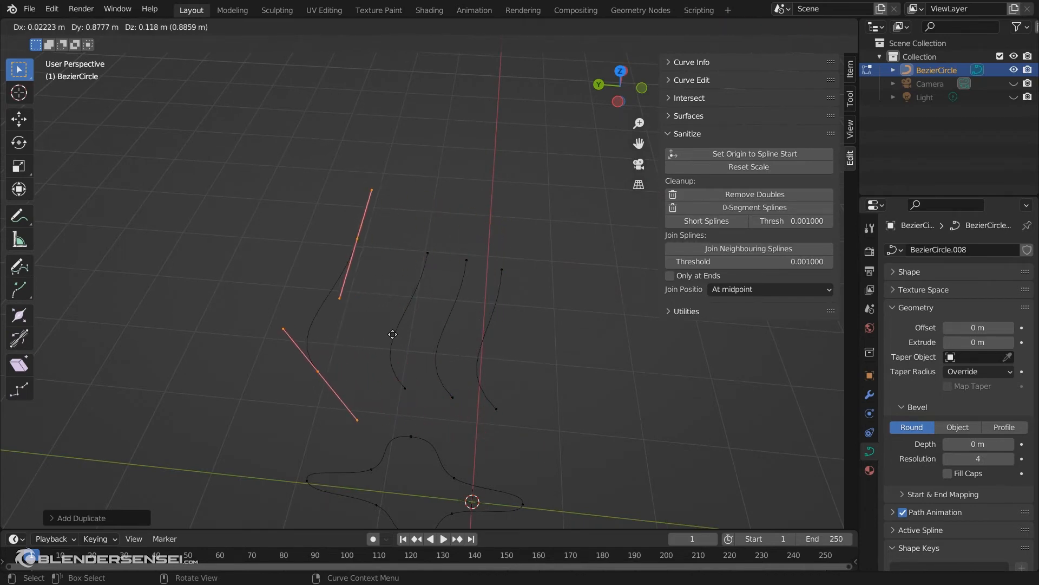
left_click(391, 334)
Scale the last spline copy up to about 2.1 times its size.
scroll(378, 260, "up", 2)
middle_click_drag(377, 253, 336, 266)
key("s")
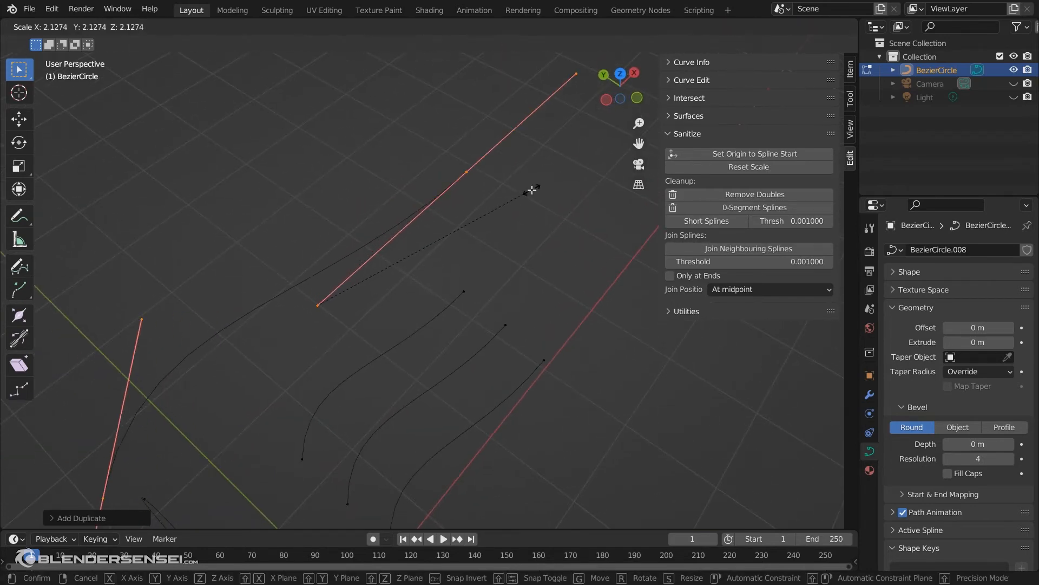
left_click(529, 191)
Duplicate the enlarged spline twice along the Y axis, offsetting the last copy about 0.6 m.
scroll(425, 291, "down", 2)
middle_click_drag(423, 293, 513, 313)
key("shift+d")
key("y")
left_click(461, 309)
key("shift+d")
key("y")
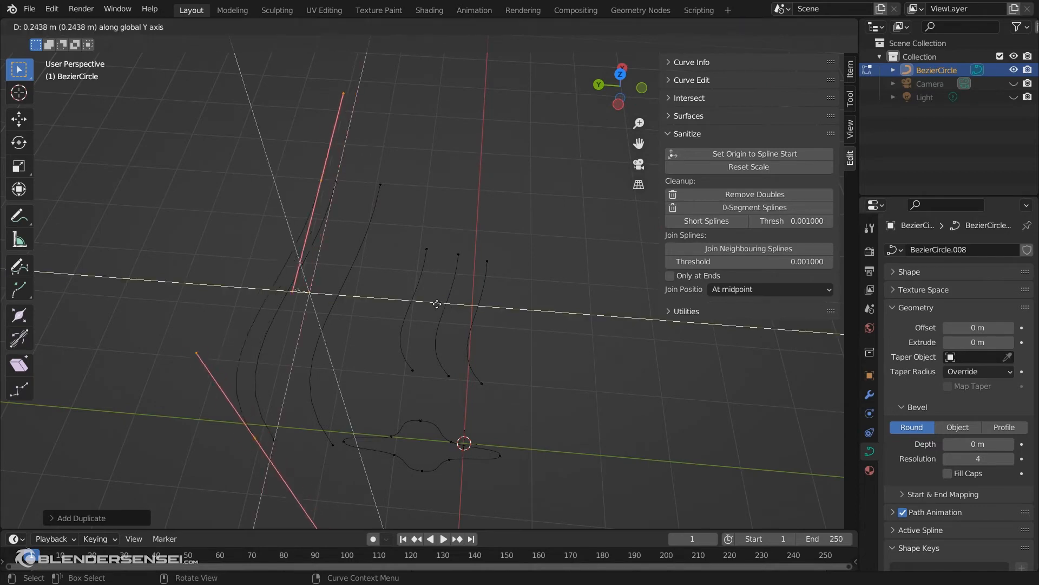
left_click(423, 306)
Run the Short Splines cleanup with a threshold of 1.111 and again with a threshold of 2.791.
middle_click_drag(422, 306, 504, 254)
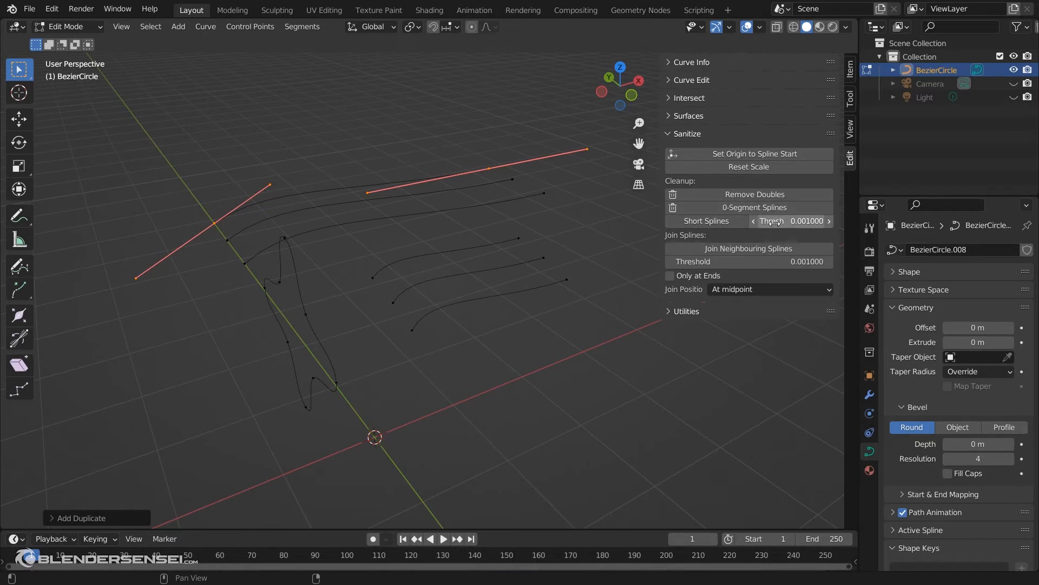
left_click(53, 518)
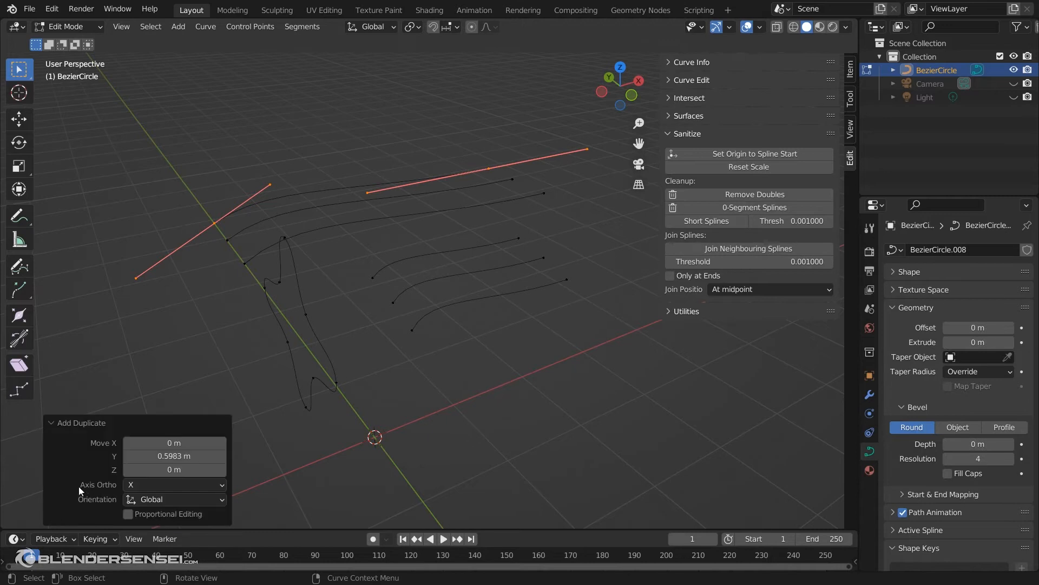
left_click(52, 423)
middle_click_drag(414, 292, 429, 307)
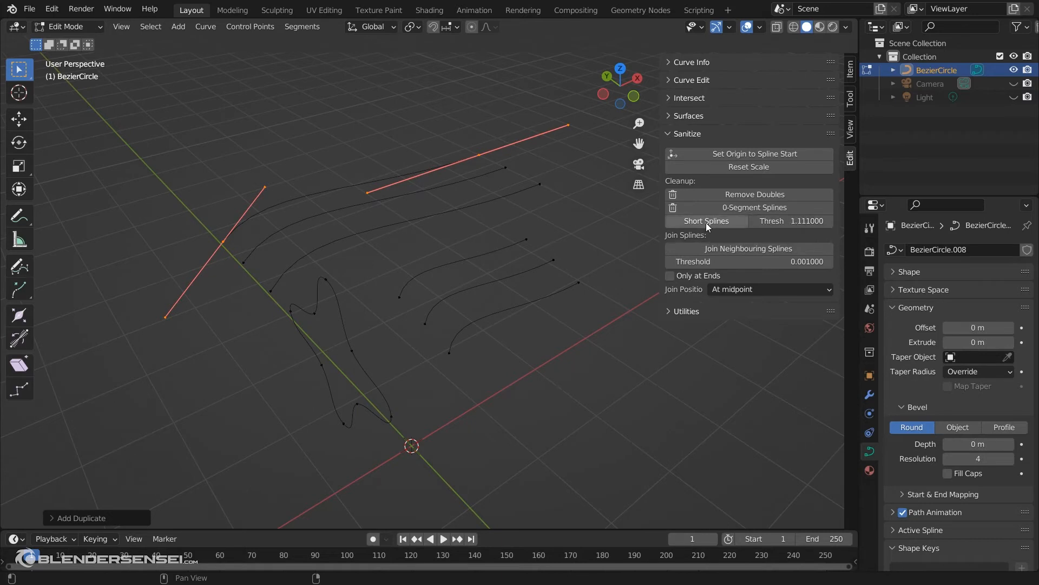
left_click(726, 222)
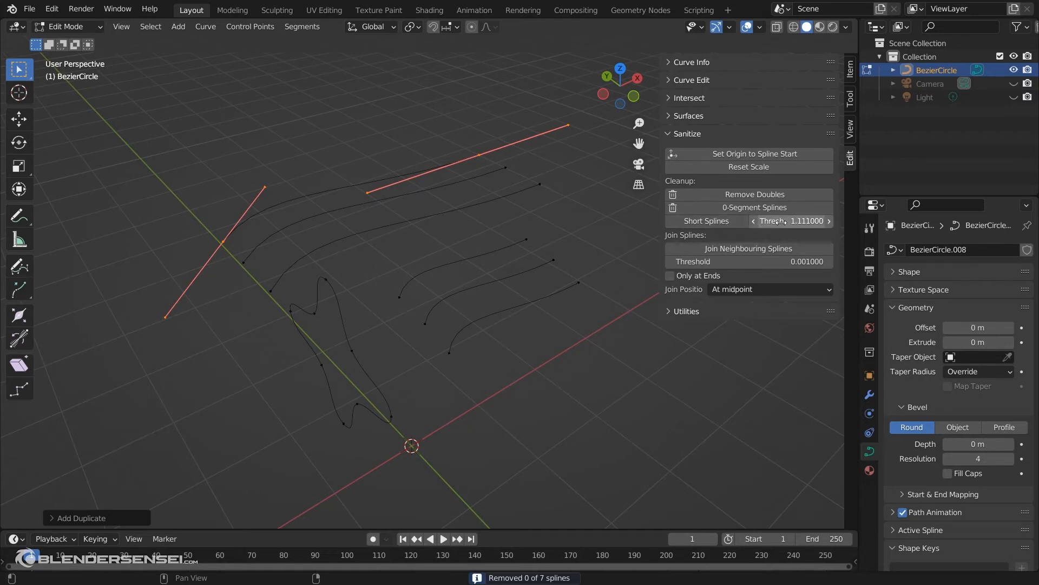
left_click_drag(779, 221, 868, 222)
left_click(721, 222)
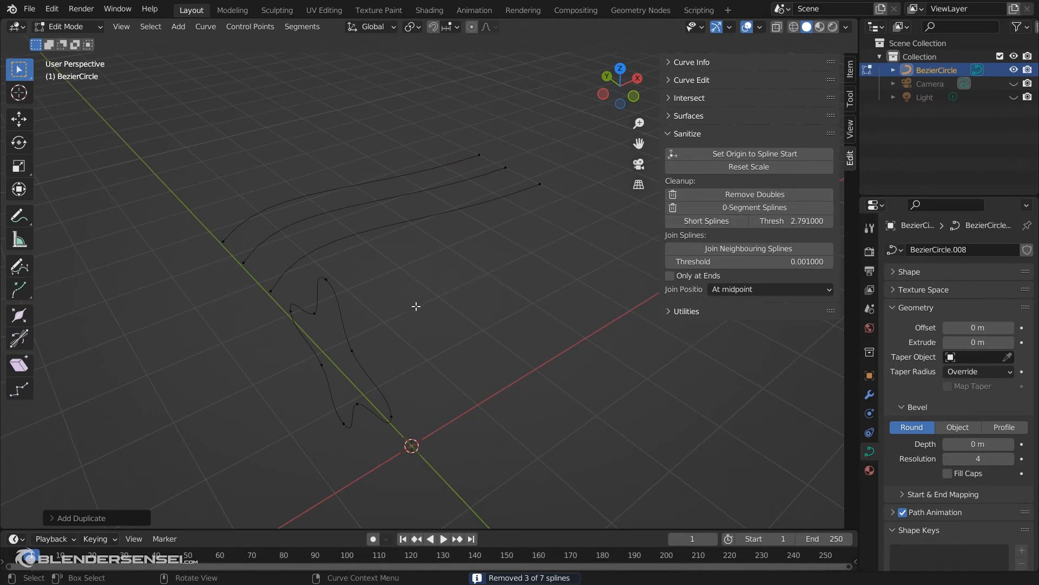
Select the whole long spline nearest the star and move it so its start lies near the other splines' far ends.
middle_click_drag(418, 304, 538, 251)
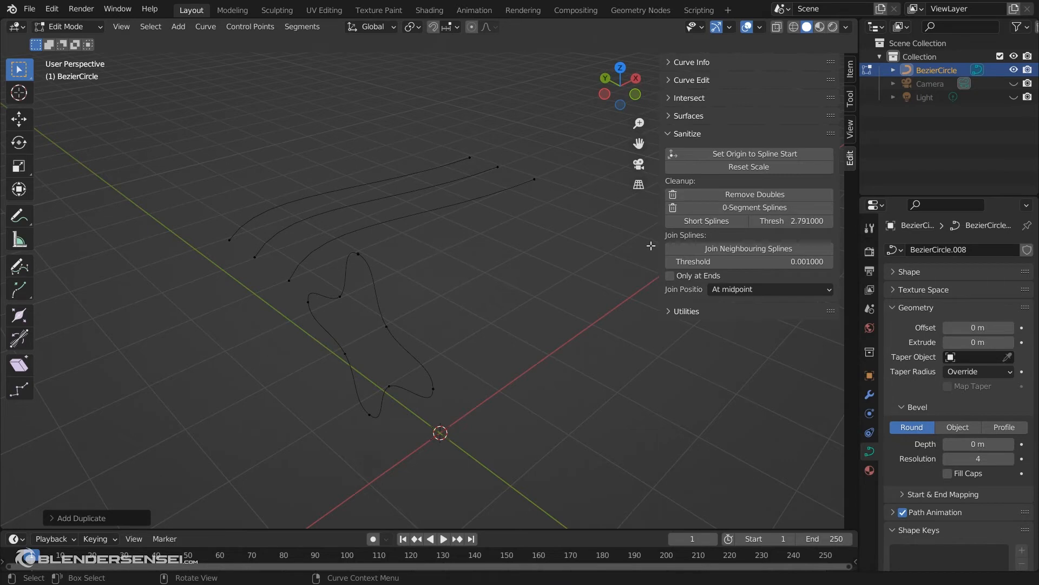
middle_click_drag(411, 215, 418, 255)
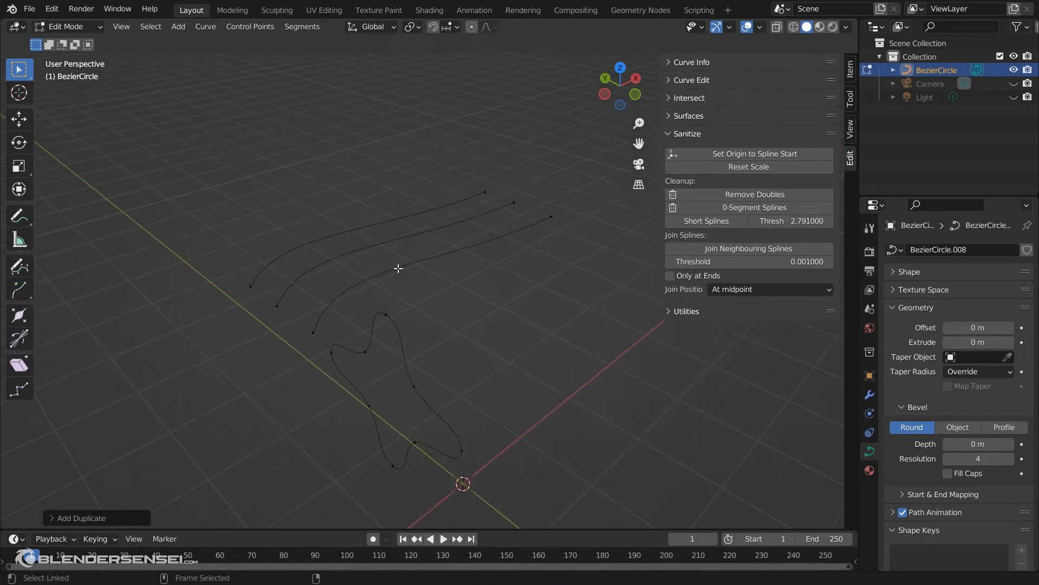
left_click(311, 333)
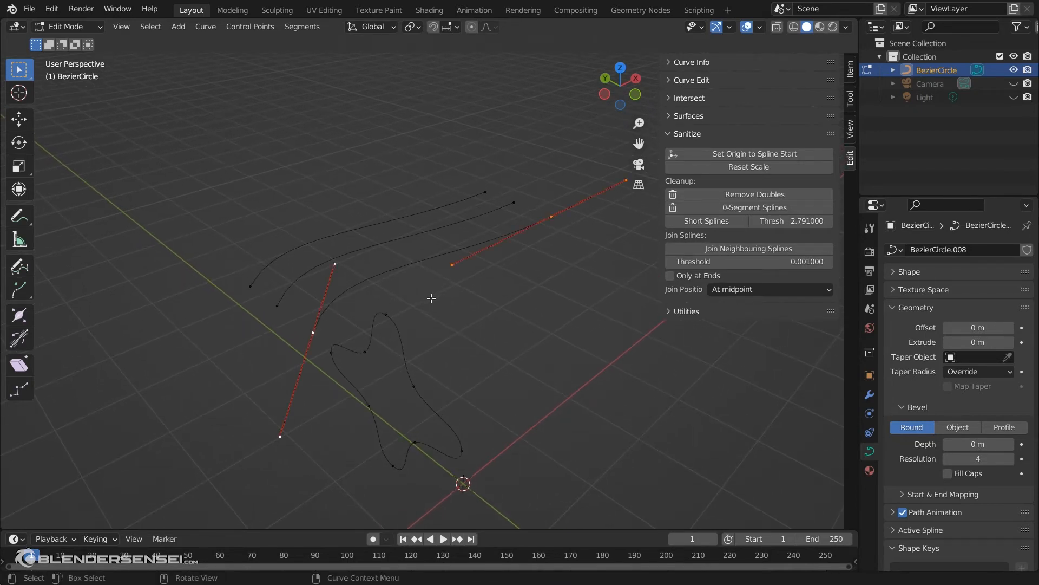
middle_click_drag(317, 328, 221, 435)
key("g")
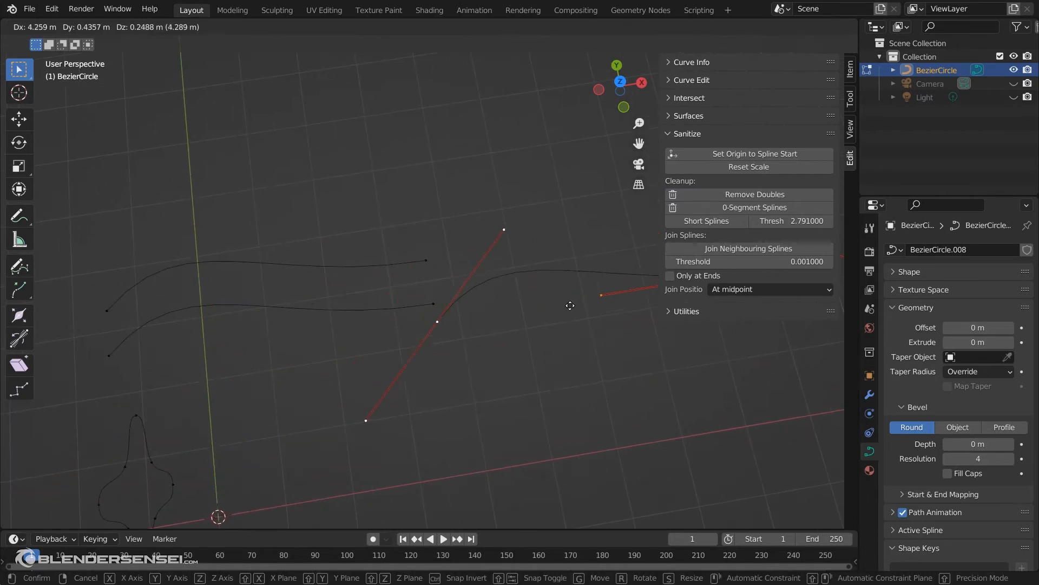
left_click(475, 299)
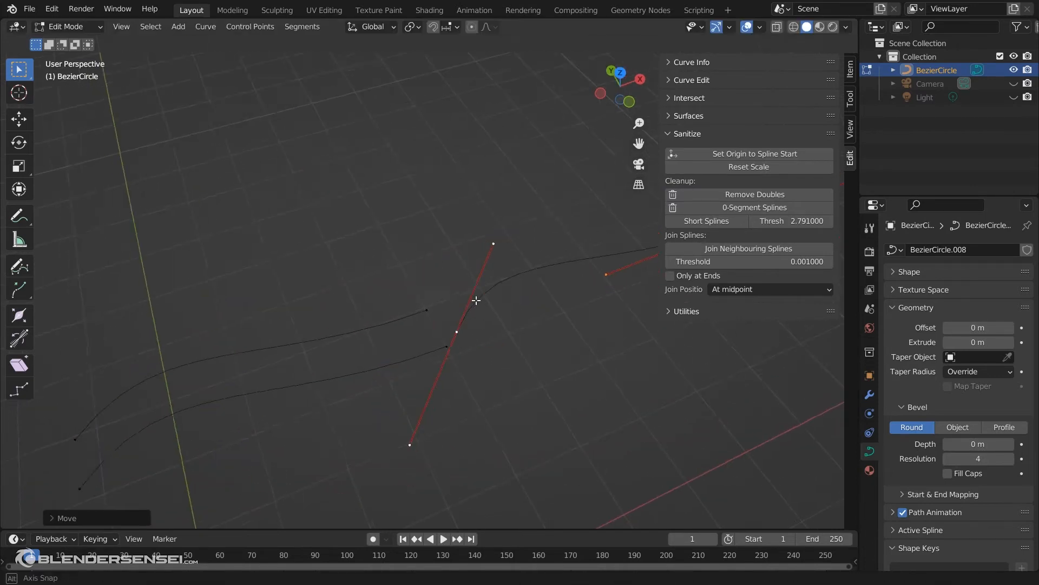
Run Join Neighbouring Splines with a threshold of 0.001 and again with 0.781, and inspect the joined ends.
middle_click_drag(475, 299, 491, 323)
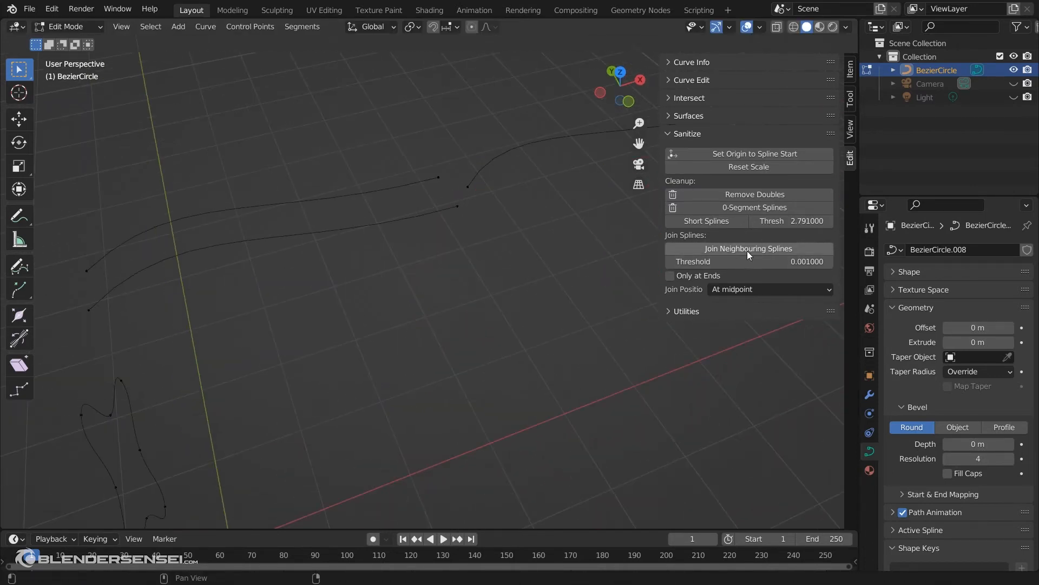
left_click(761, 249)
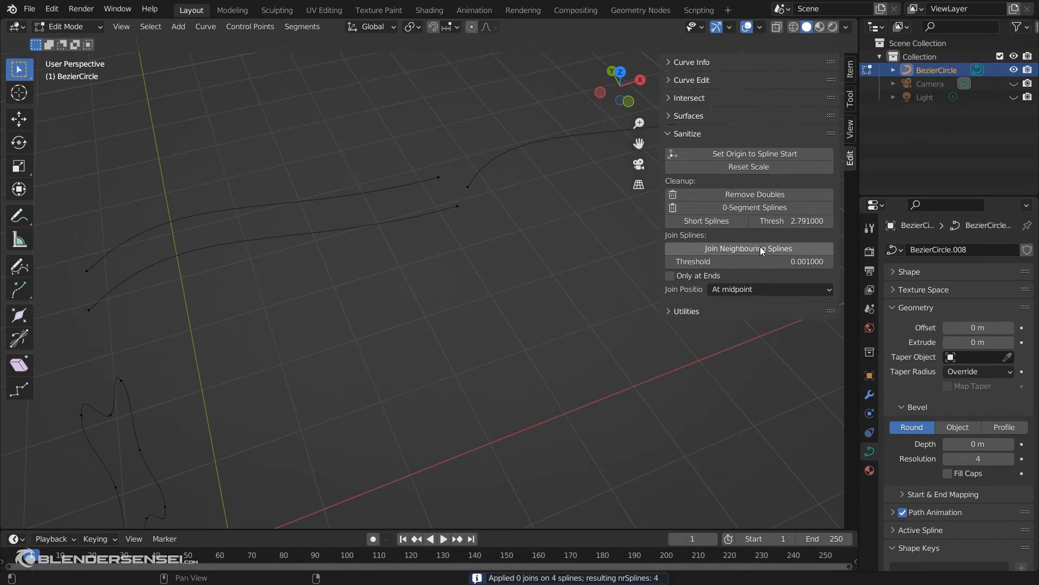
left_click_drag(756, 260, 770, 260)
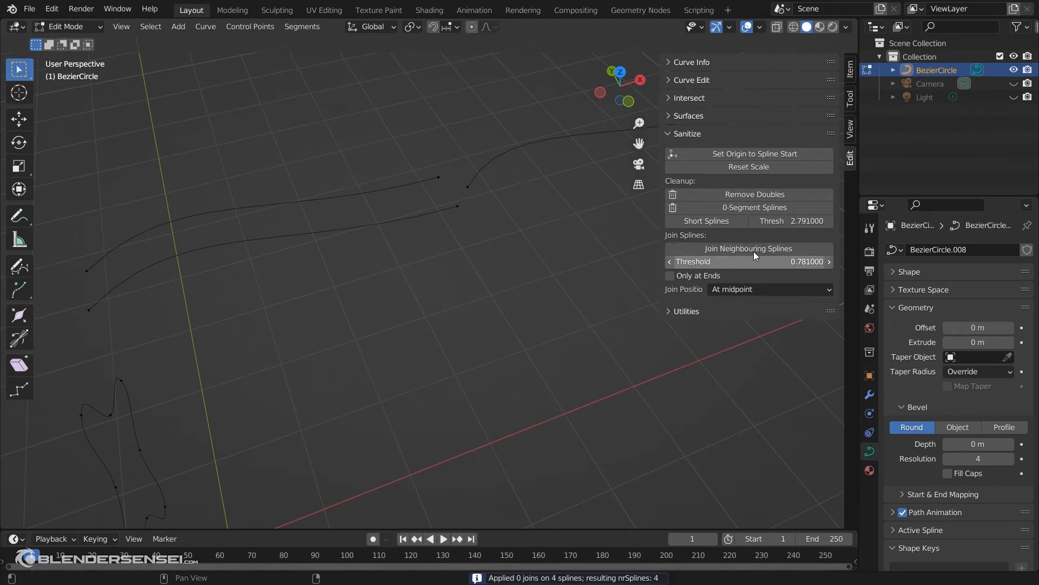
left_click(754, 251)
middle_click_drag(357, 308, 398, 294)
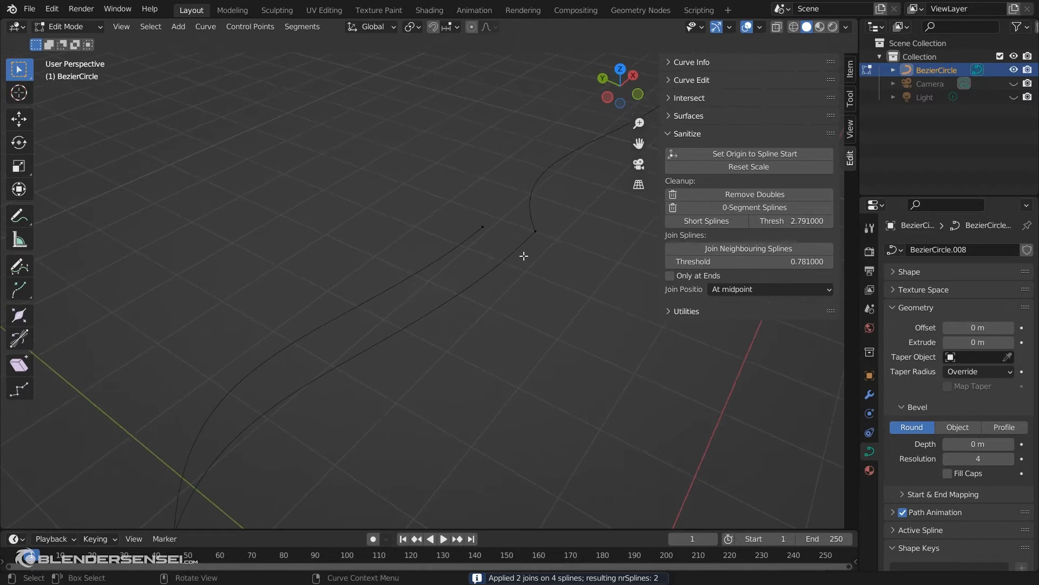
middle_click_drag(513, 265, 347, 403)
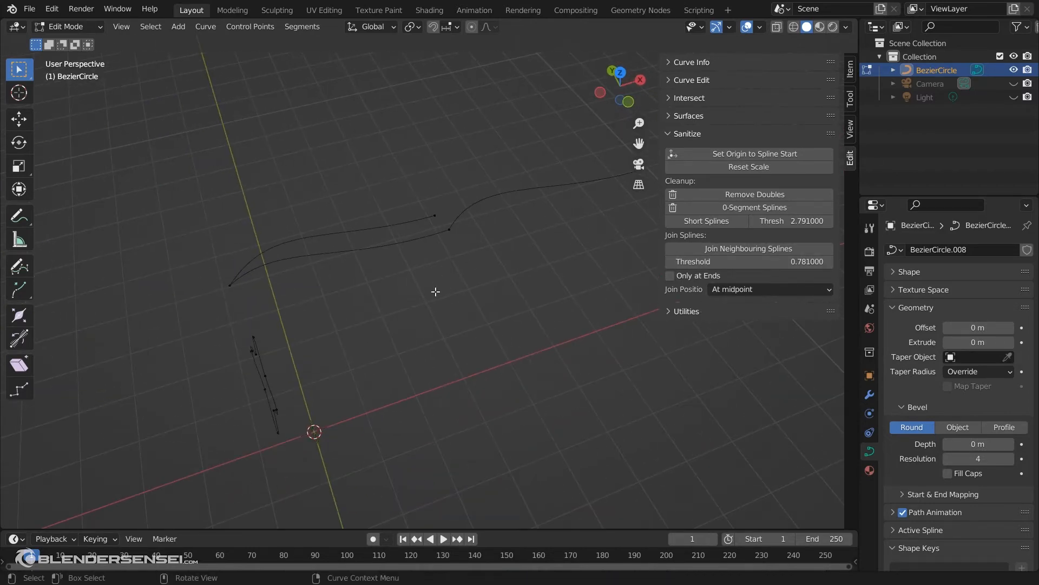
middle_click_drag(435, 292, 671, 309)
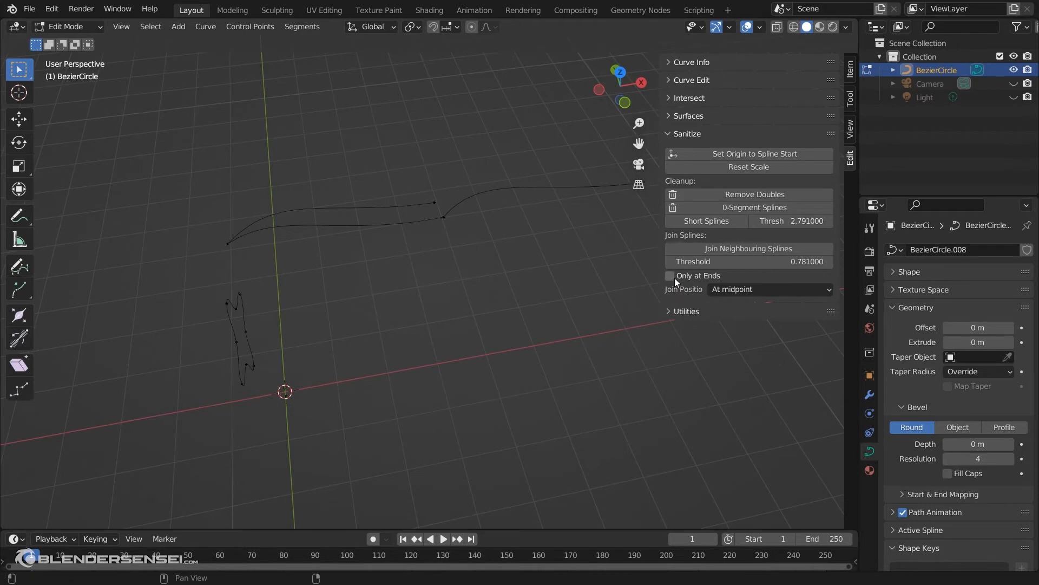
View the join position options, collapse the Sanitize section and expand the Utilities section.
left_click(753, 289)
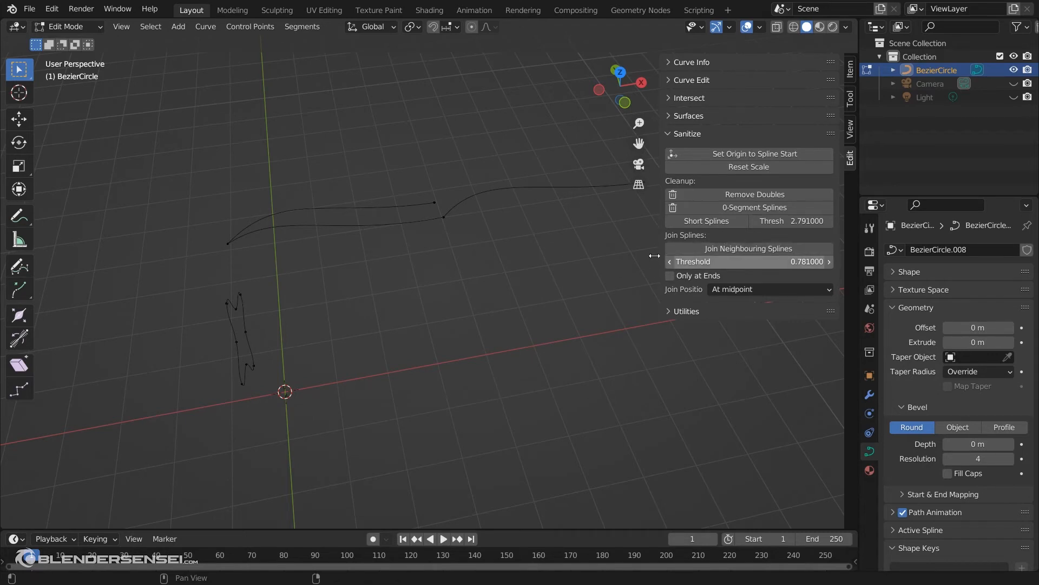
left_click(674, 134)
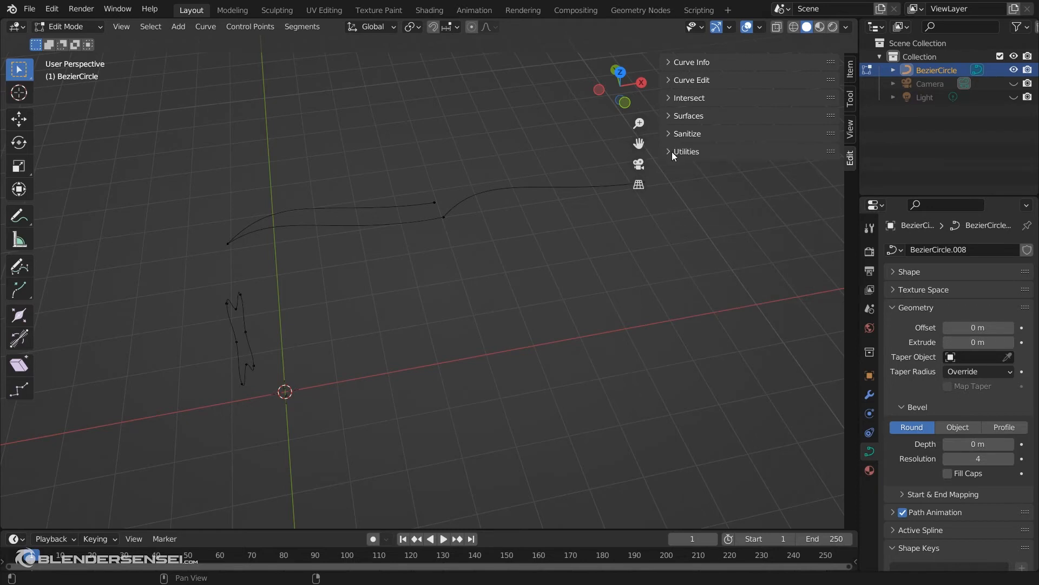
left_click(674, 152)
Return to Object Mode and delete the BezierCircle curve object.
key("Tab")
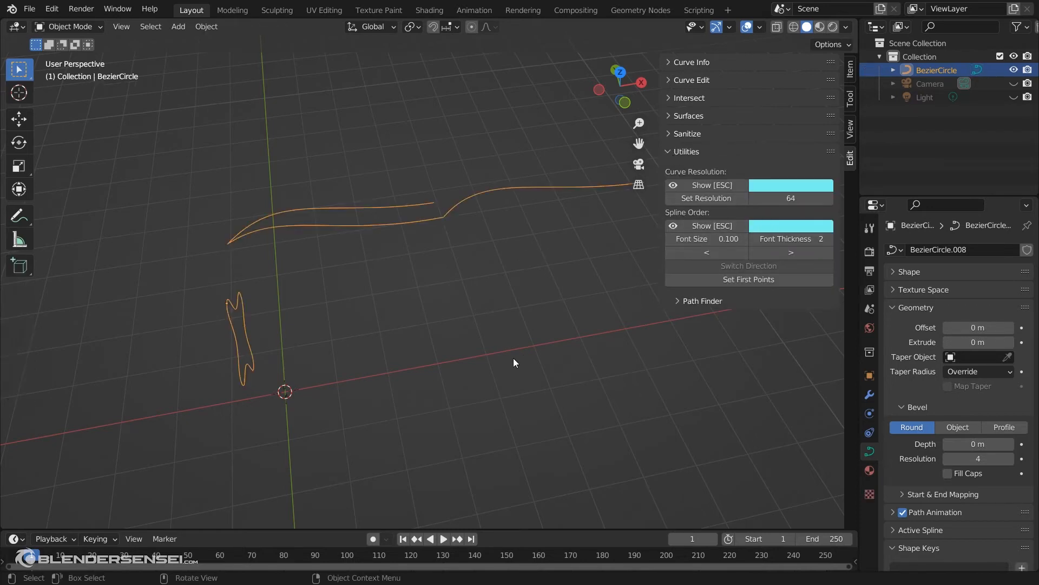
key("x")
left_click(455, 333)
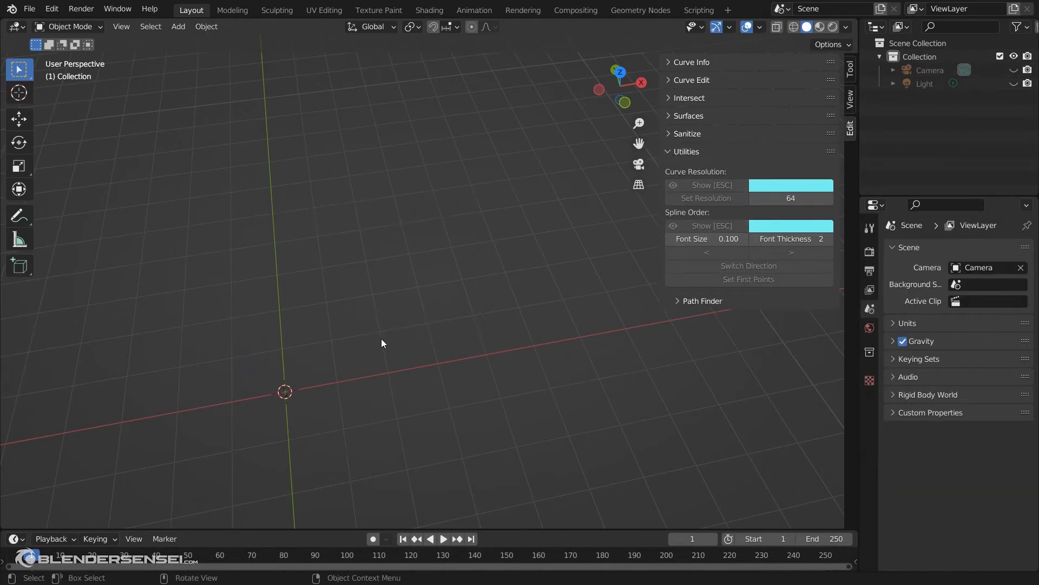
Add a Bezier curve at the world origin and enter Edit Mode.
key("shift+a")
mouse_move(393, 324)
left_click(434, 325)
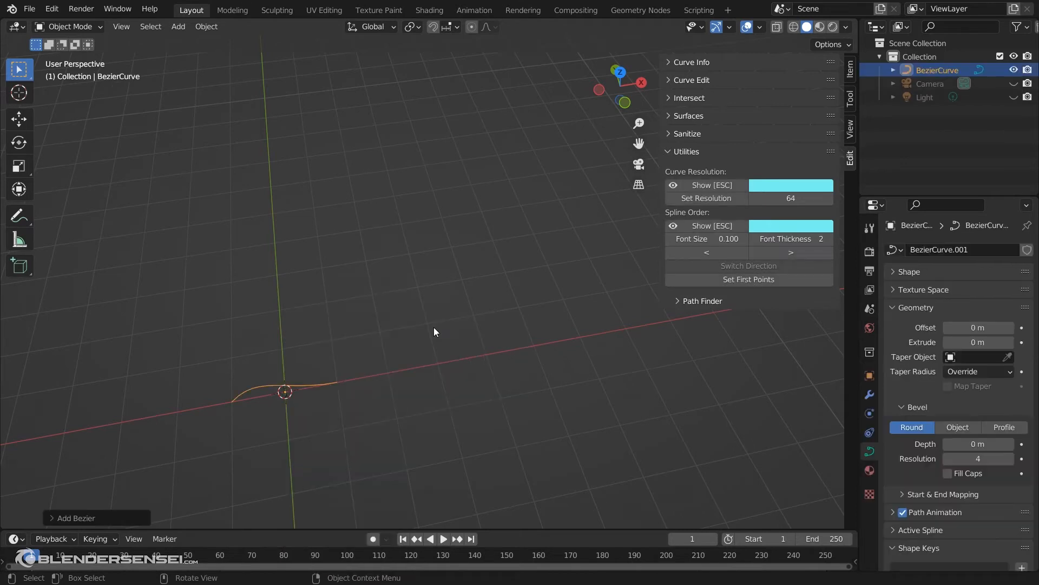
middle_click_drag(341, 386, 479, 361)
key("Tab")
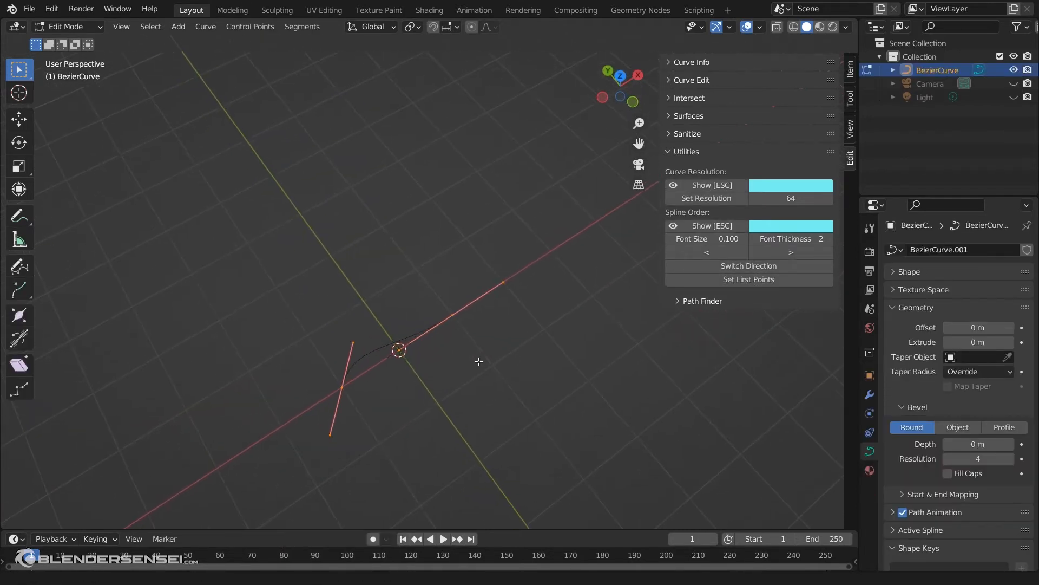
Show the curve's resolution points, swap the Geometry settings for the Active Spline settings and apply a resolution of 64.
left_click(726, 184)
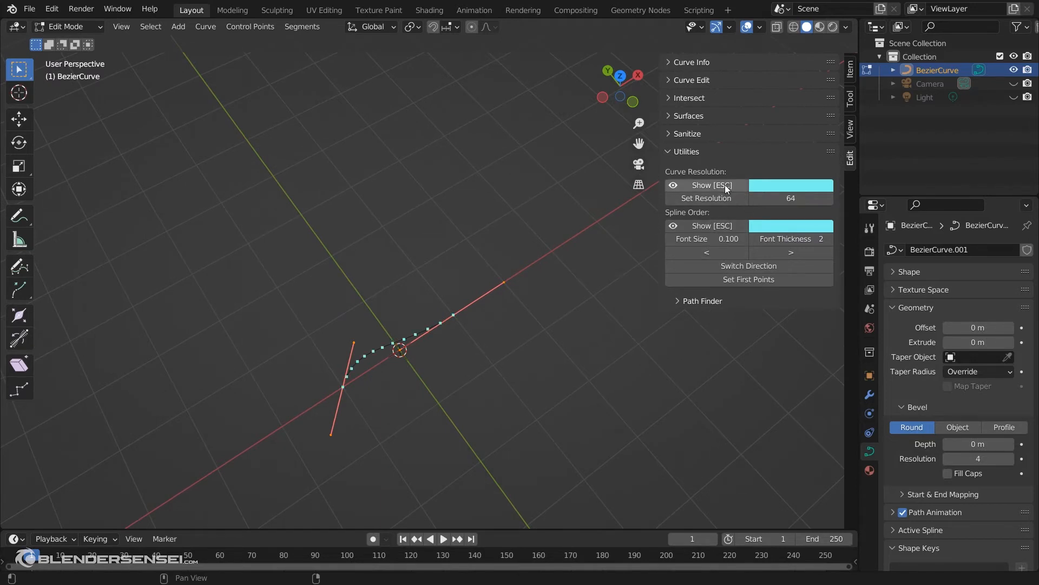
scroll(441, 387, "up", 3)
middle_click_drag(437, 389, 414, 380)
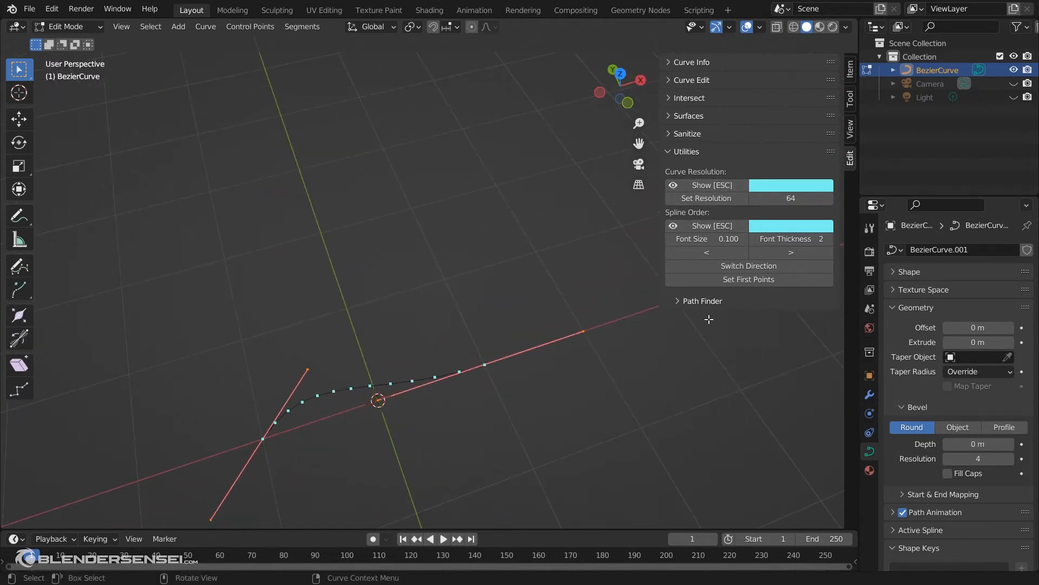
left_click(895, 307)
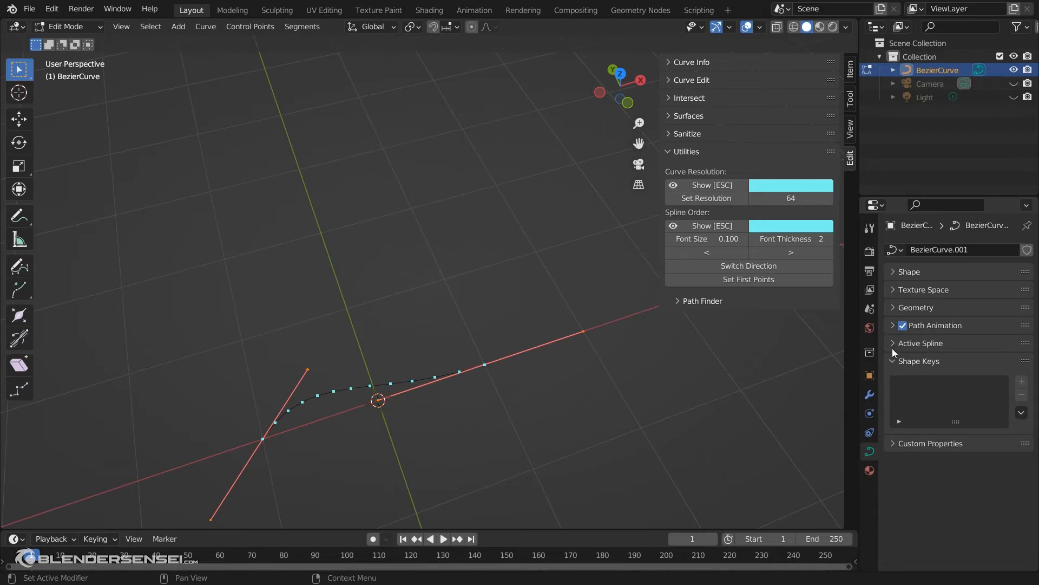
left_click(894, 343)
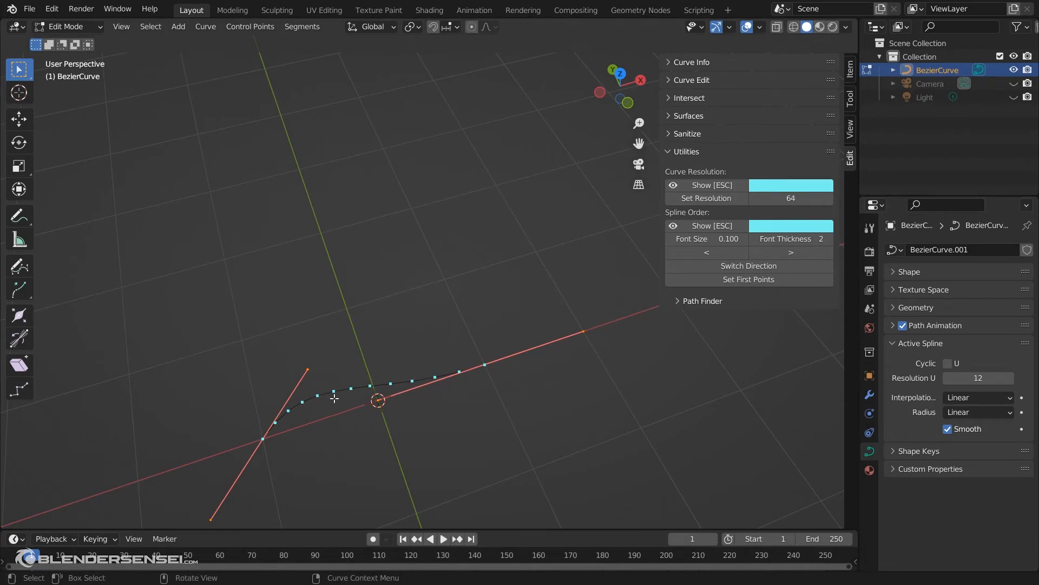
left_click(716, 197)
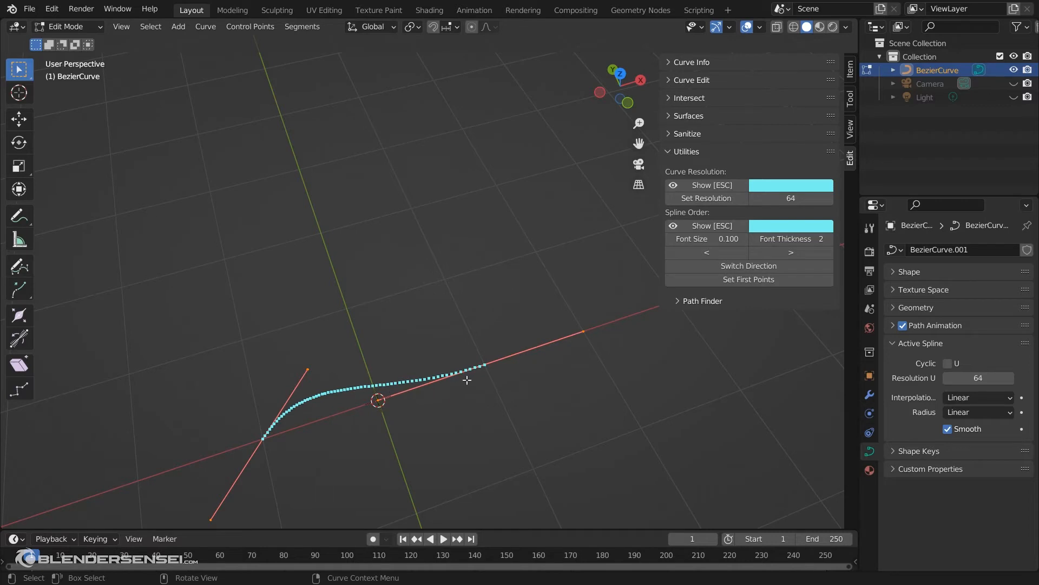
Try moving the curve's end control point while the resolution points are displayed.
left_click(488, 364)
key("g")
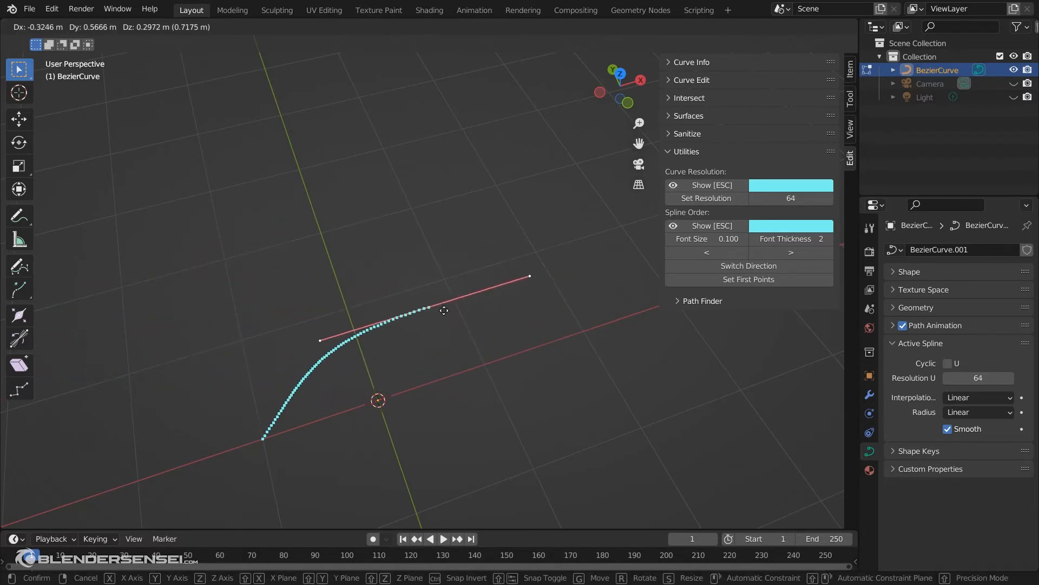
right_click(448, 307)
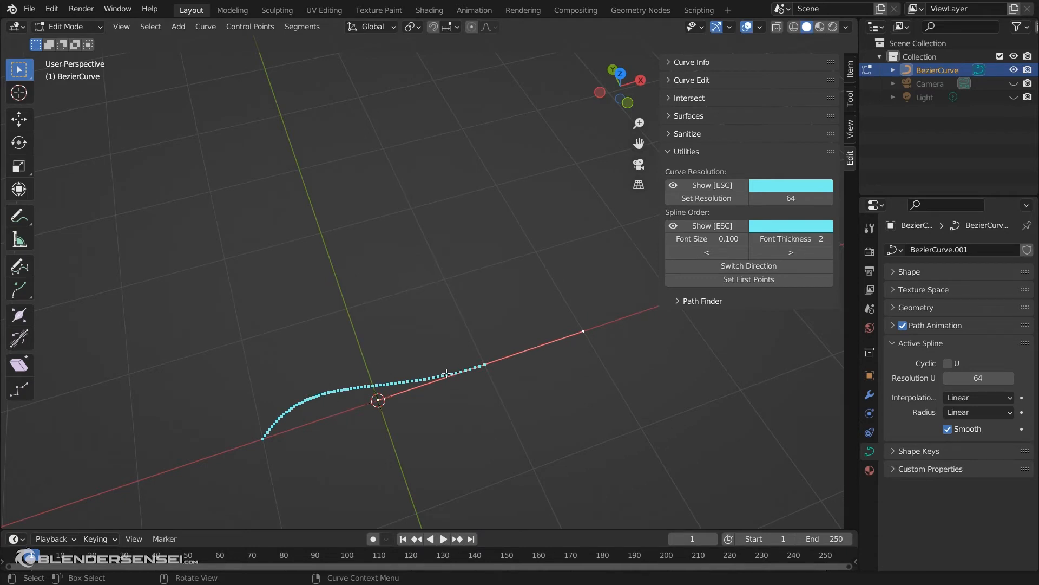
Hide the resolution points, show them again and hide them once more.
key("Escape")
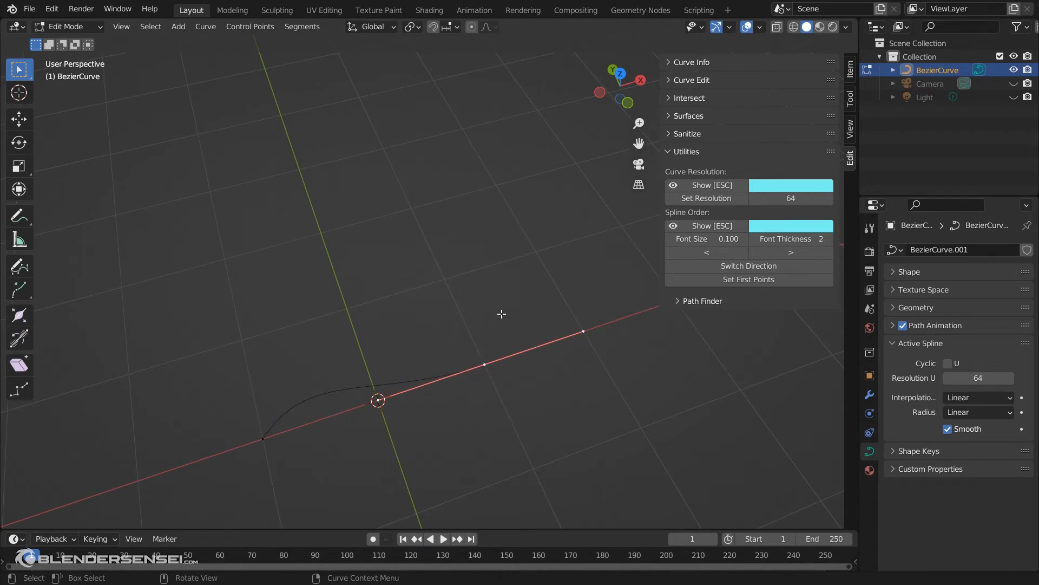
left_click(718, 186)
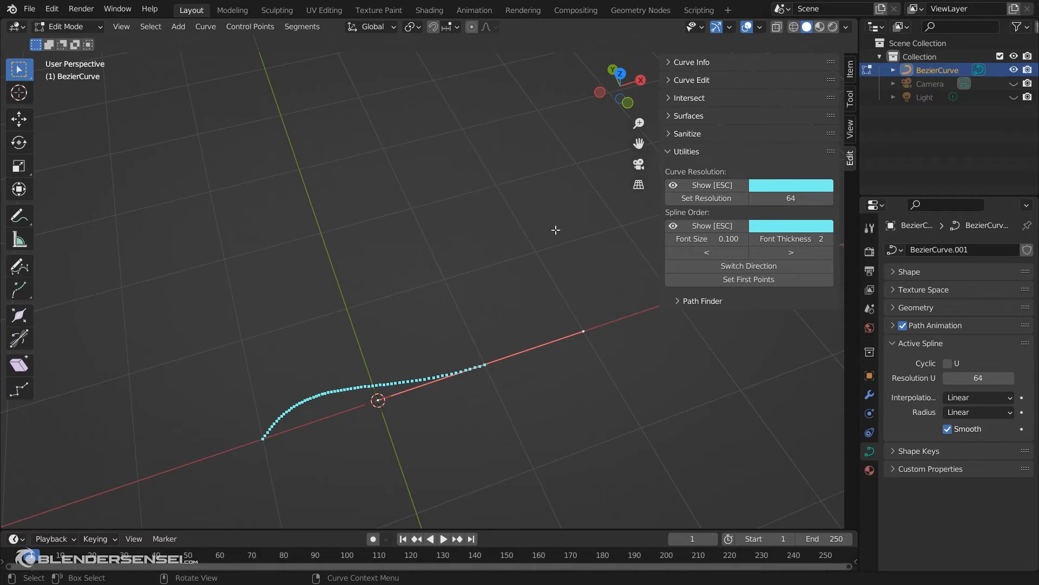
key("Escape")
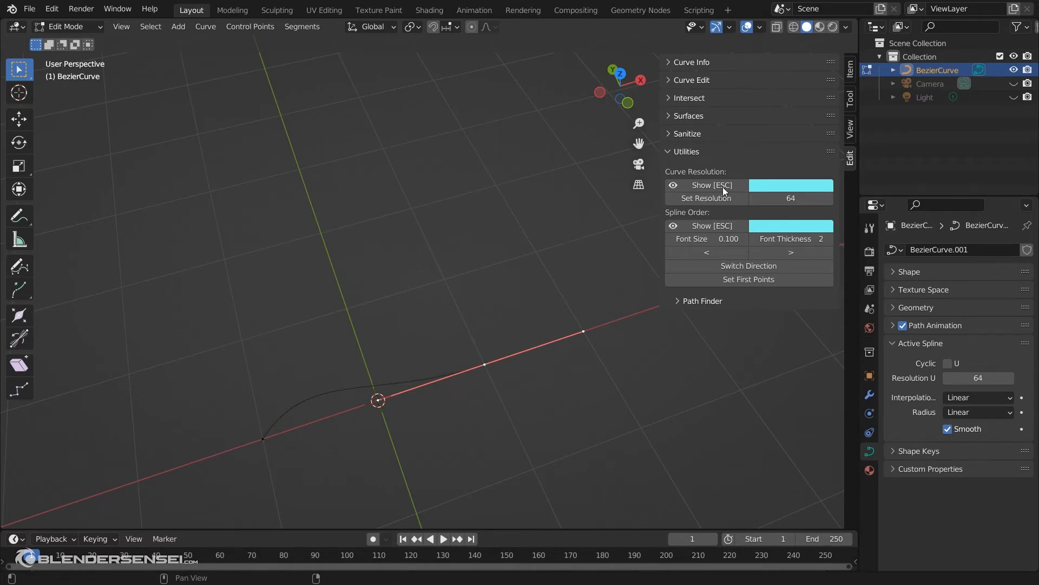
Show the spline order number on the curve and inspect it at the curve's start.
left_click(701, 229)
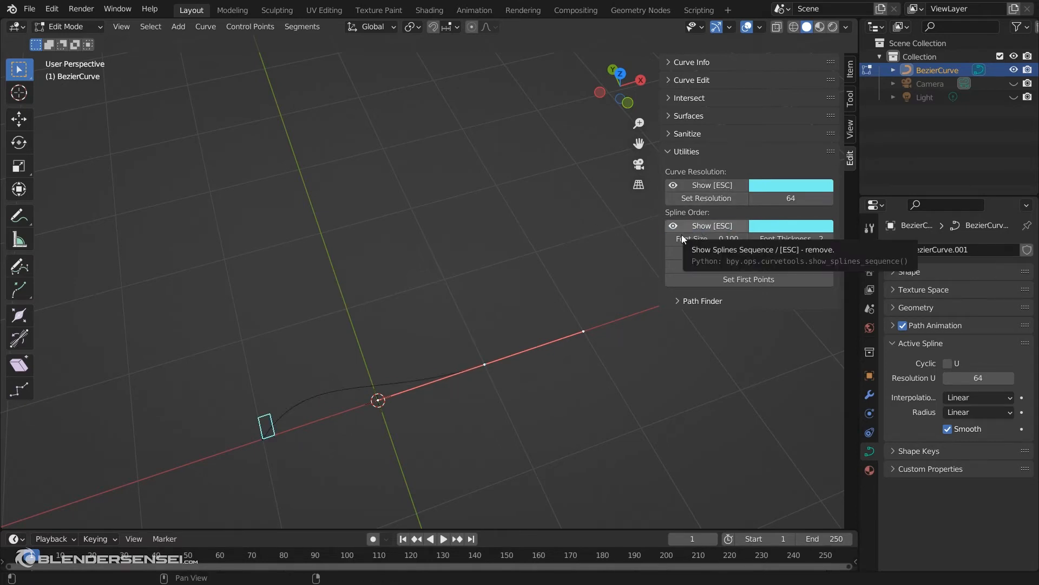
scroll(380, 395, "down", 3)
middle_click_drag(380, 396, 353, 442)
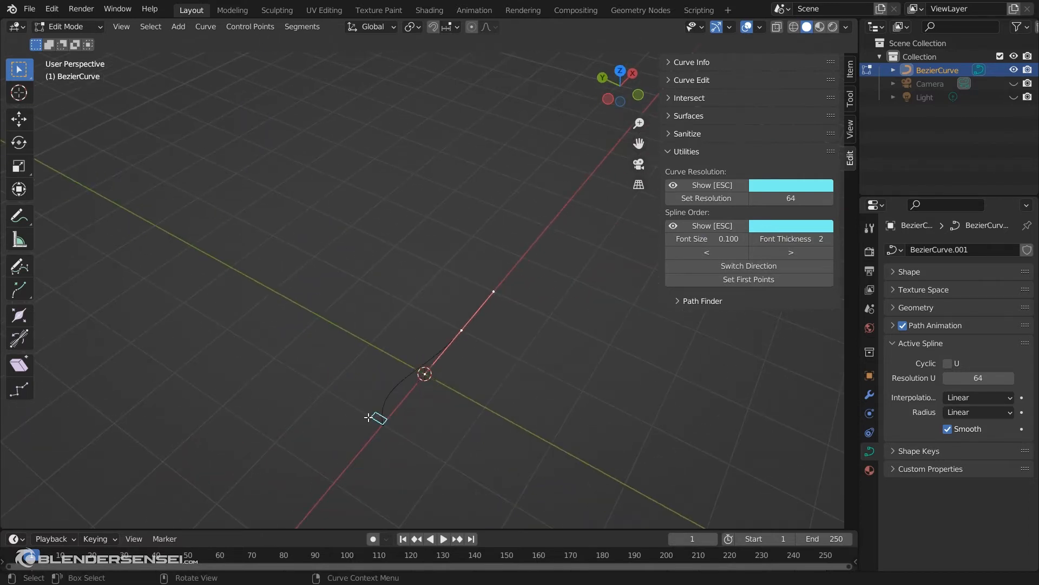
middle_click_drag(383, 406, 393, 436)
Select the whole spline and duplicate it four times along the Y axis, about 0.9 m apart.
left_click(394, 439)
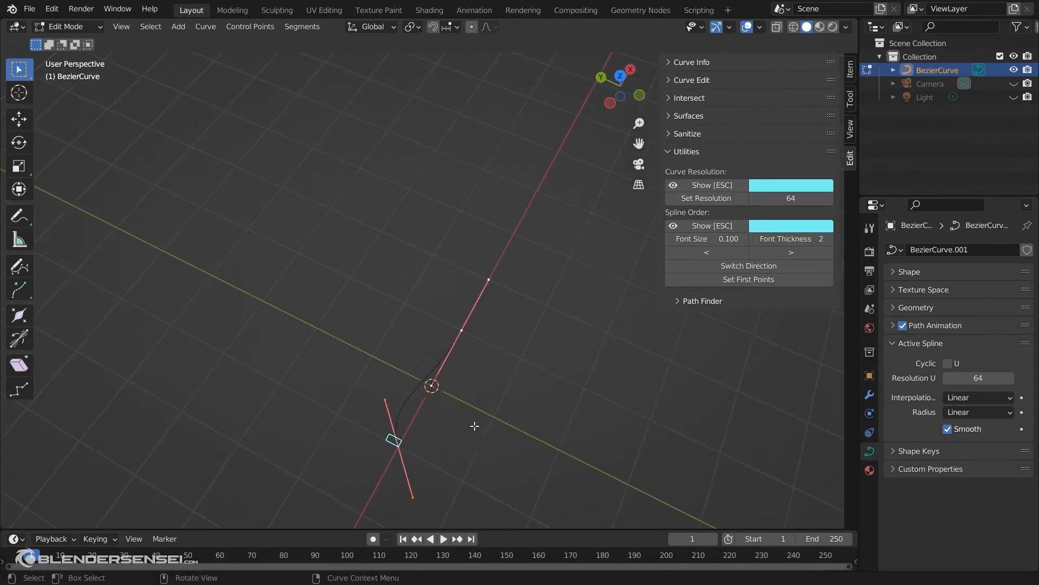
key("shift+d")
key("y")
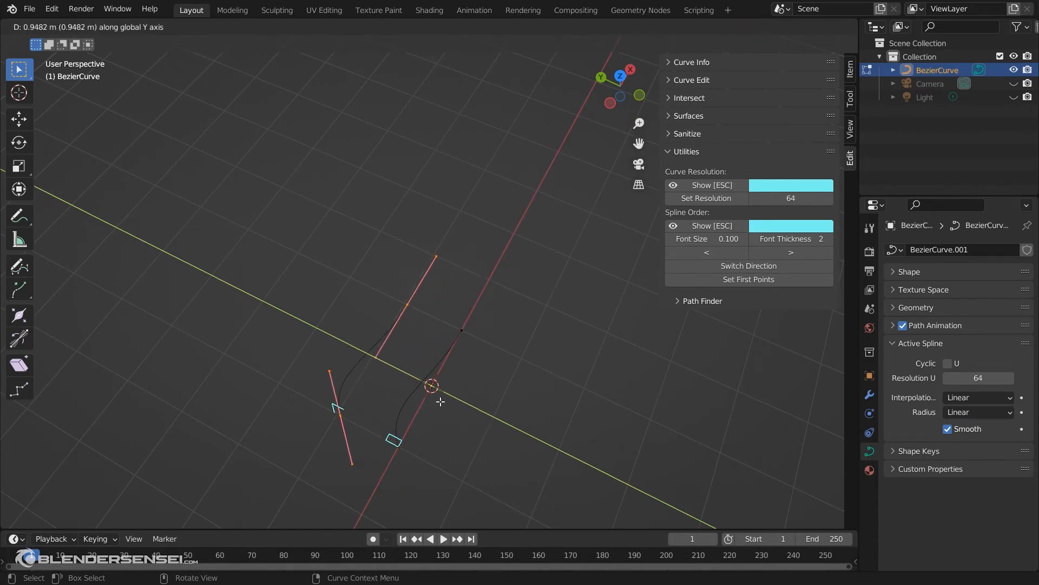
left_click(440, 401)
key("shift+d")
key("y")
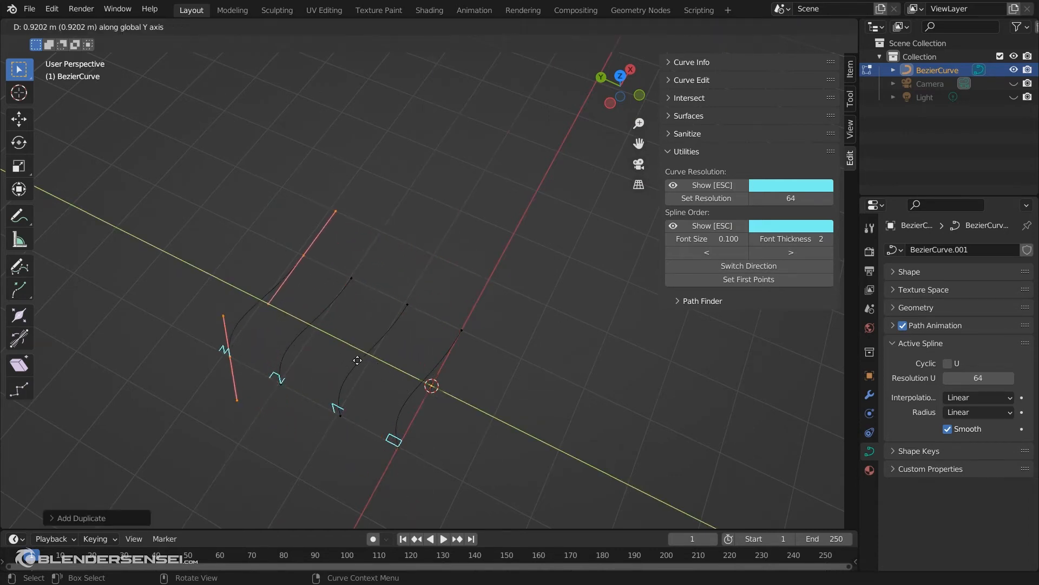
left_click(357, 373)
middle_click_drag(360, 376, 386, 406)
key("shift+d")
key("y")
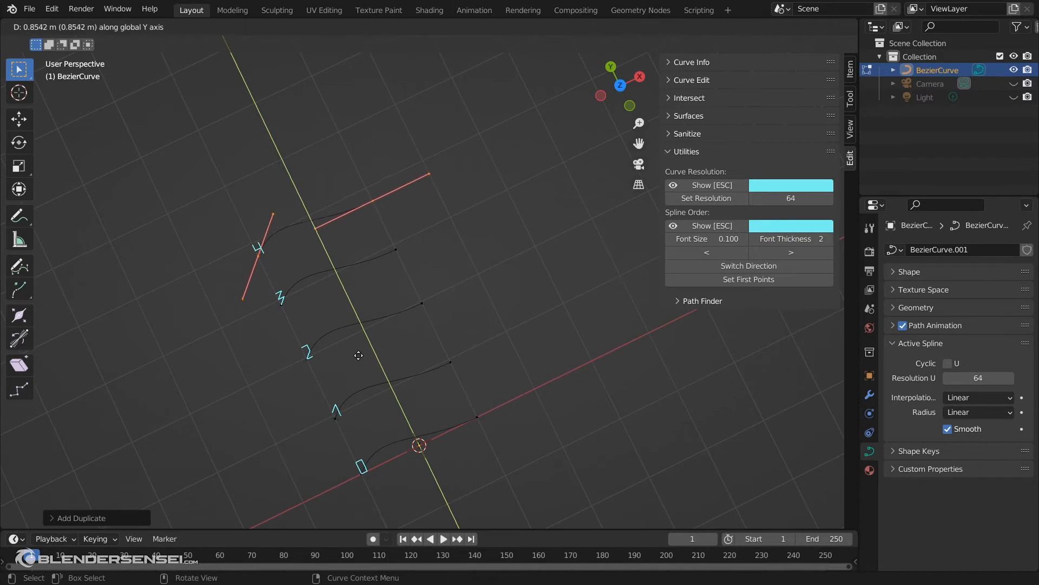
left_click(348, 371)
middle_click_drag(355, 444, 485, 276, "shift")
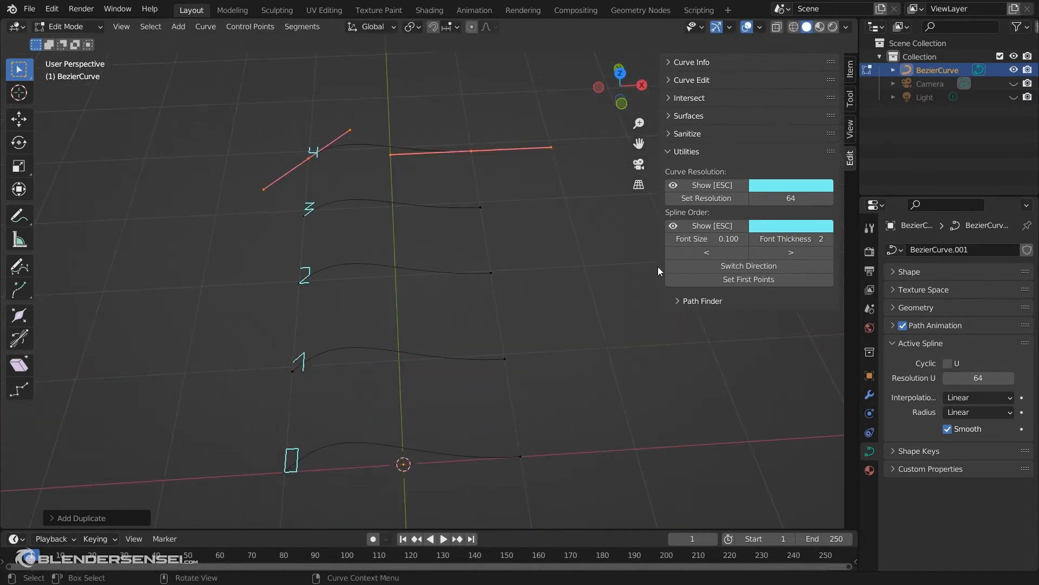
Set the spline order font size to 0.430 and refresh the displayed numbers.
left_click_drag(736, 239, 758, 238)
key("Escape")
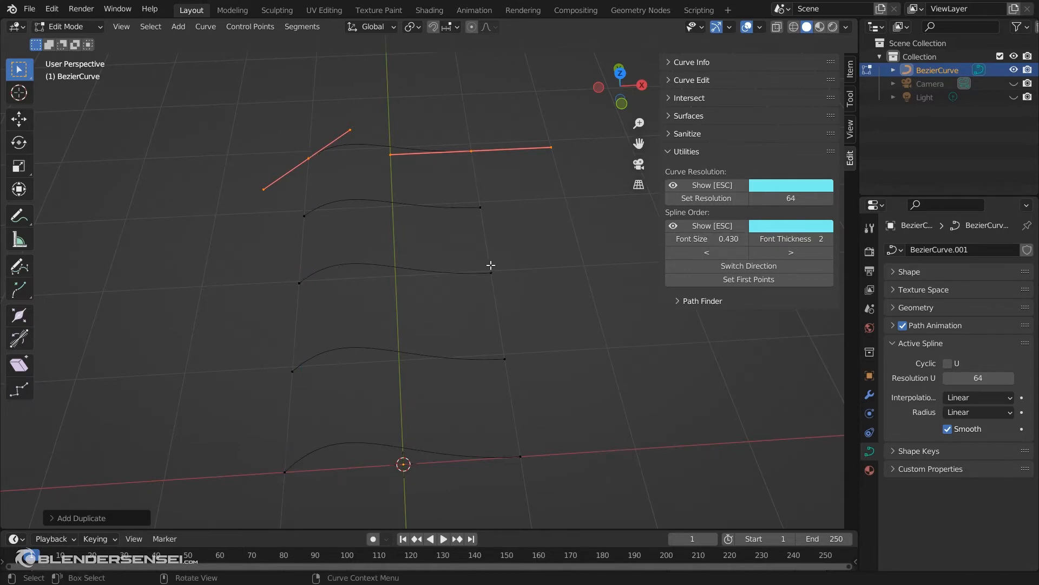
left_click(712, 226)
middle_click_drag(451, 256, 476, 252)
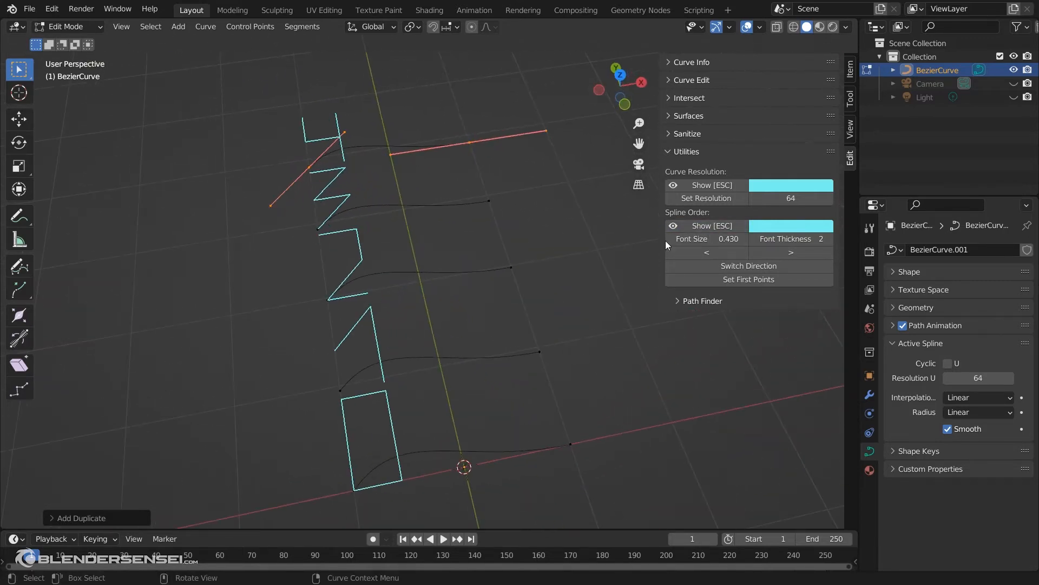
Set the spline order font size to 0.070 and refresh the displayed numbers.
mouse_move(721, 239)
left_mouse_down()
mouse_move(698, 239)
mouse_move(707, 238)
left_mouse_up()
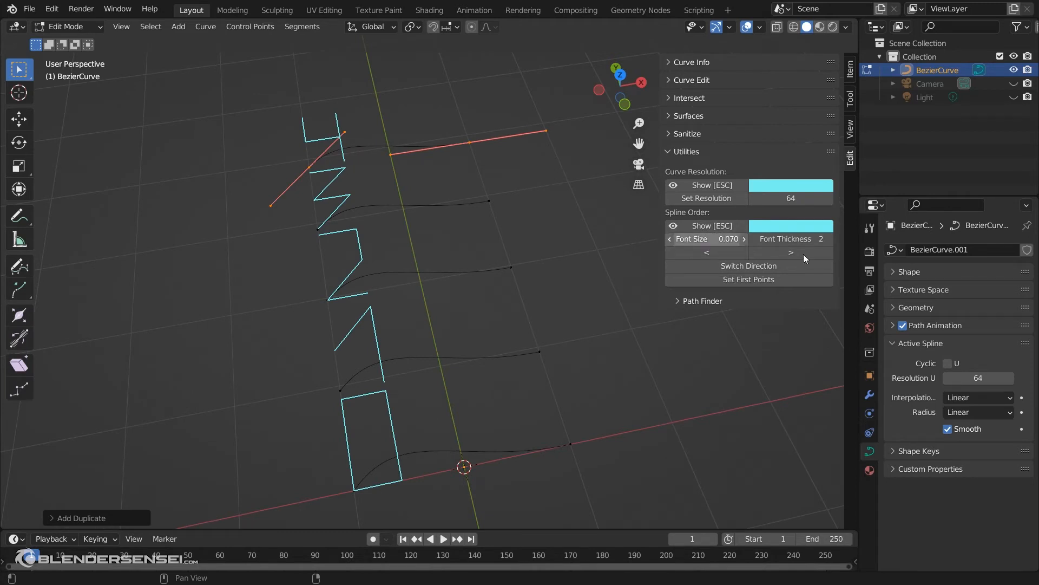
key("Escape")
left_click(709, 227)
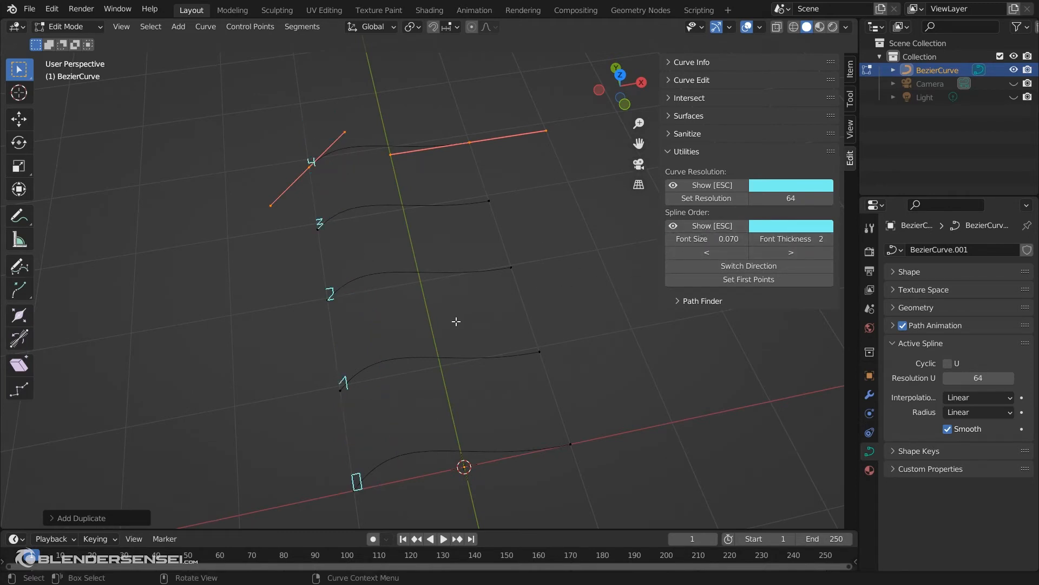
middle_click_drag(439, 338, 459, 337)
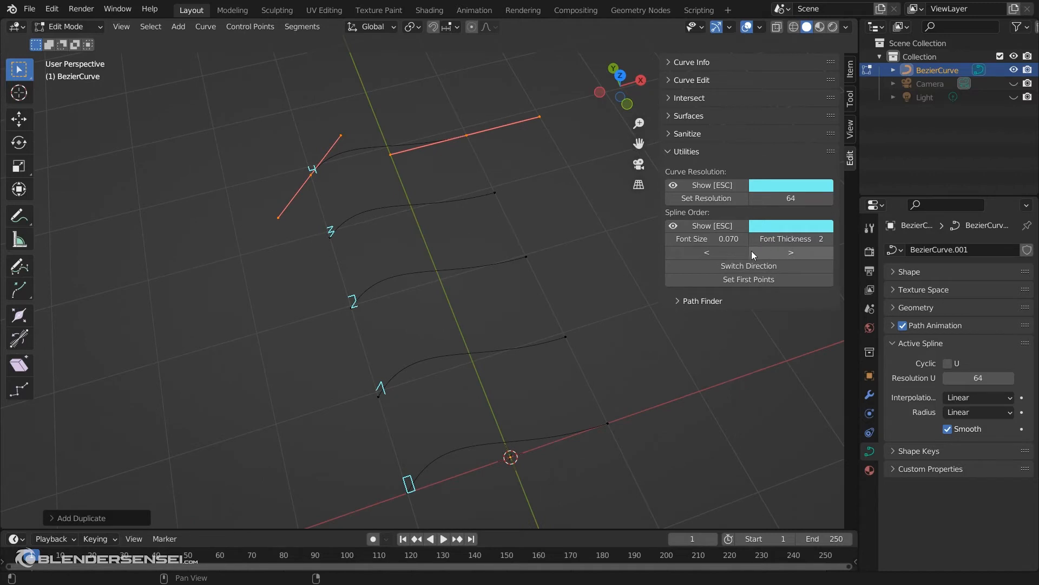
Shift splines earlier and later in the spline order, starting with the spline farthest from the origin.
left_click(708, 252)
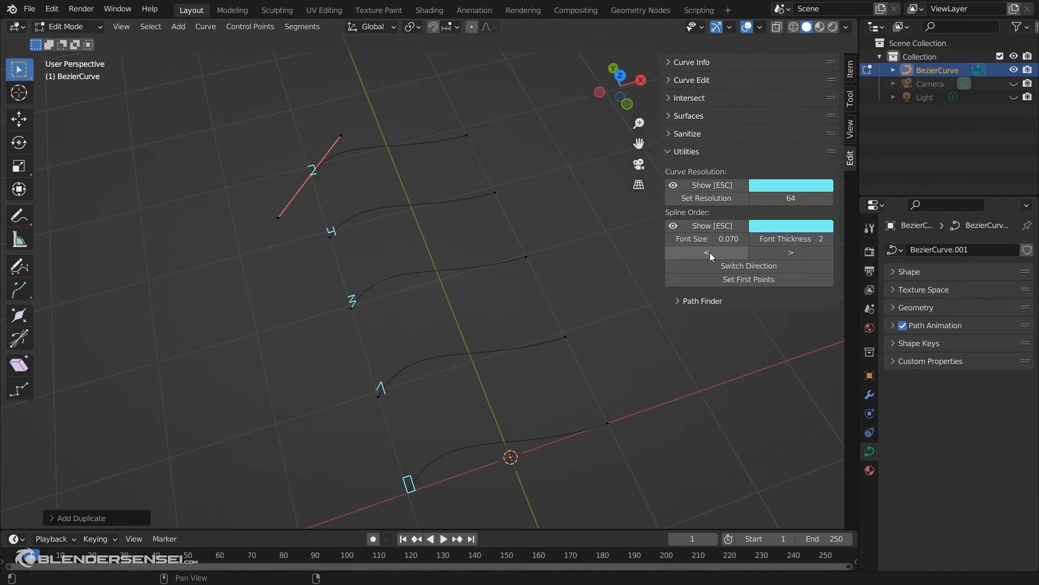
left_click(708, 254)
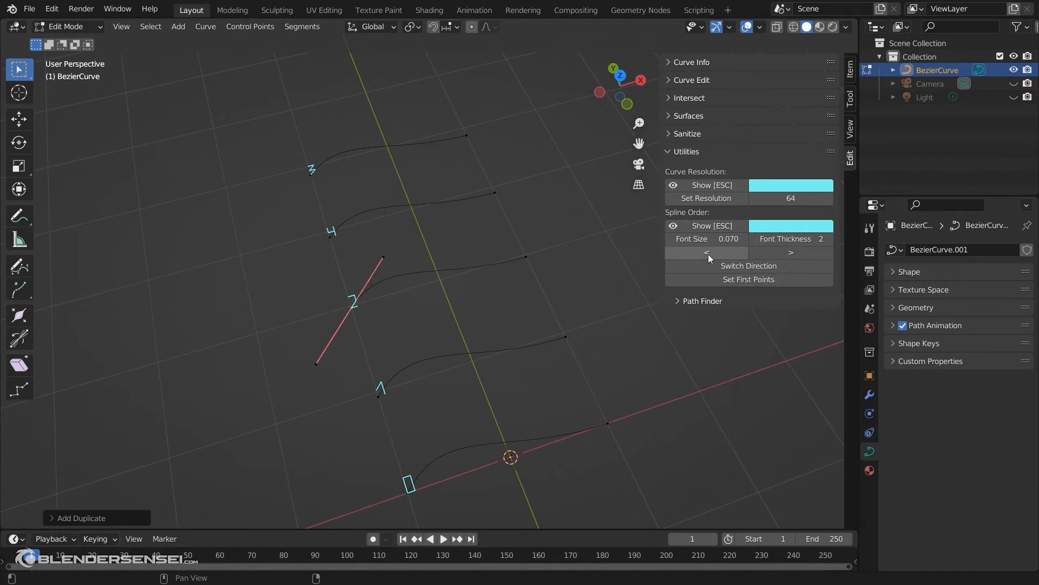
left_click(792, 252)
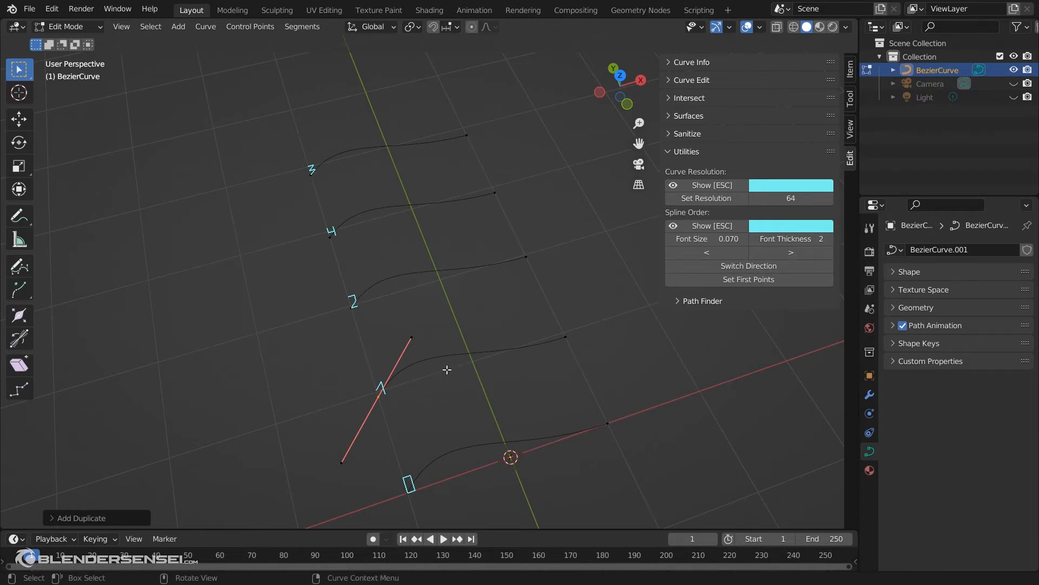
Try moving the unnumbered end point of spline 1, and switch that spline's direction and back.
middle_click_drag(447, 370, 498, 357)
middle_click_drag(499, 358, 429, 347, "shift")
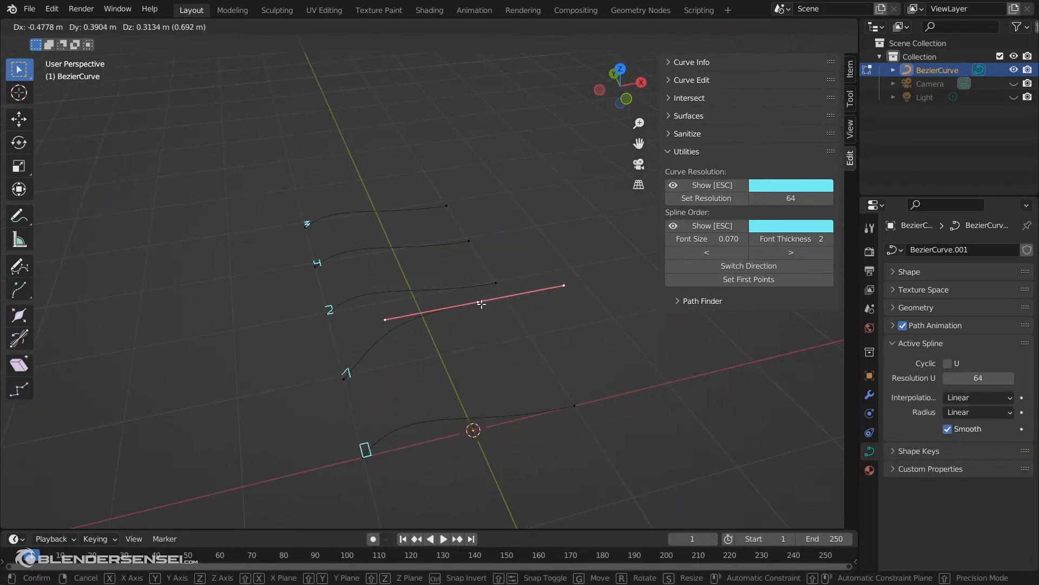
right_click(481, 305)
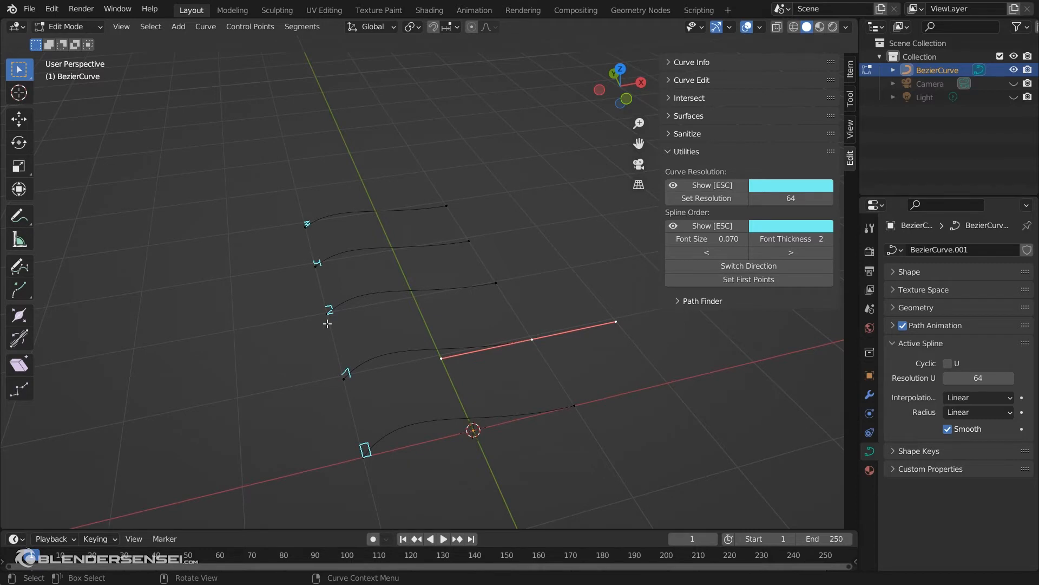
left_click(743, 265)
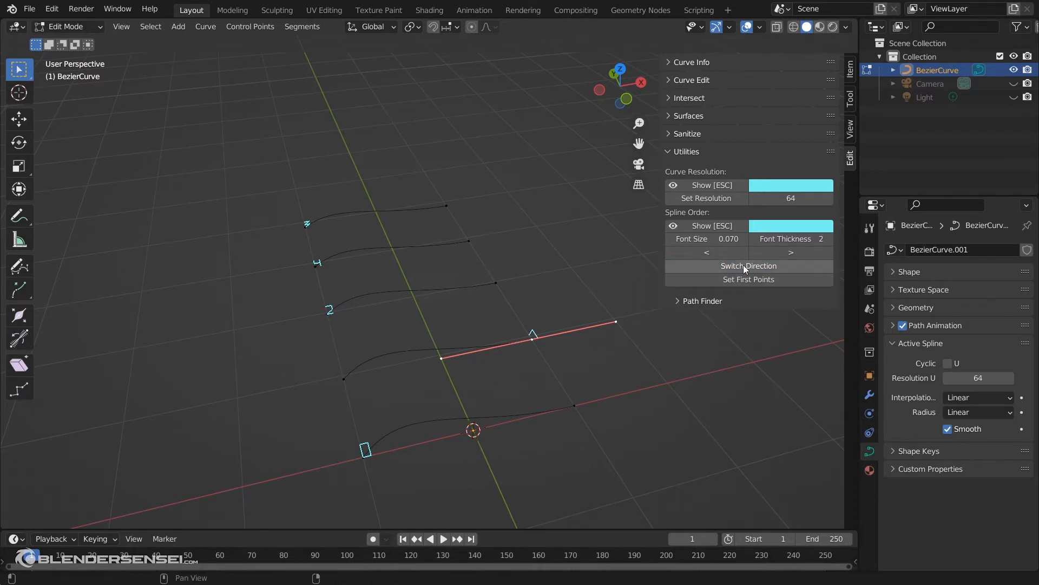
left_click(745, 265)
Select the unnumbered end points of all five splines and extrude them twice roughly along the X axis.
middle_click_drag(552, 374, 538, 391)
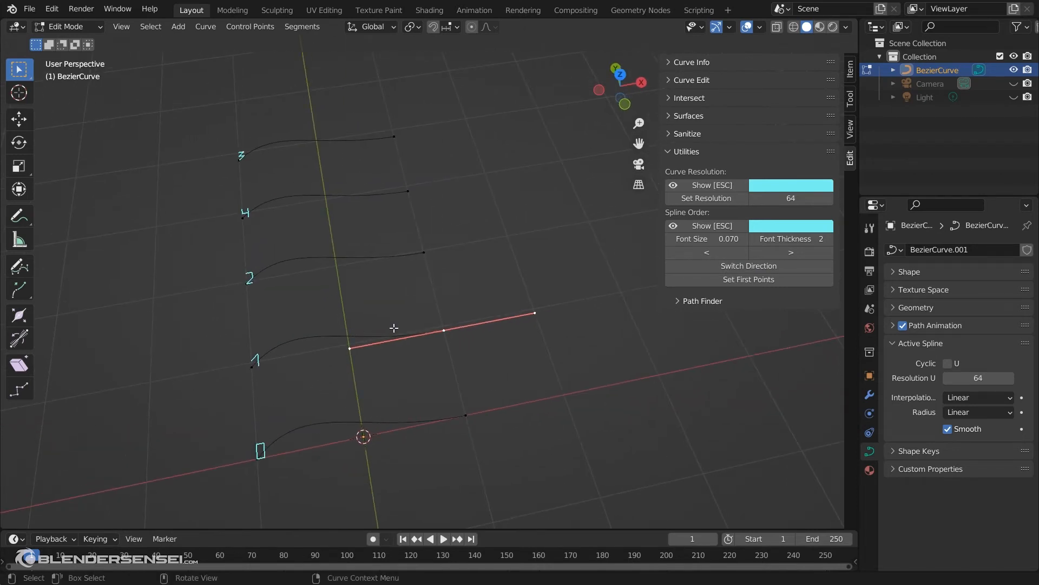
middle_click_drag(517, 326, 490, 377)
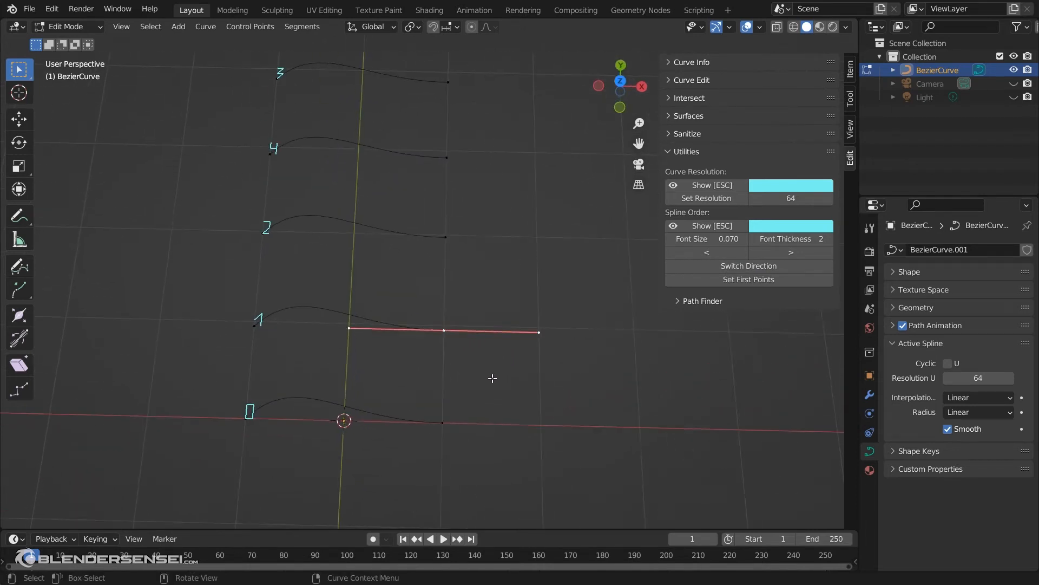
scroll(492, 378, "down", 3)
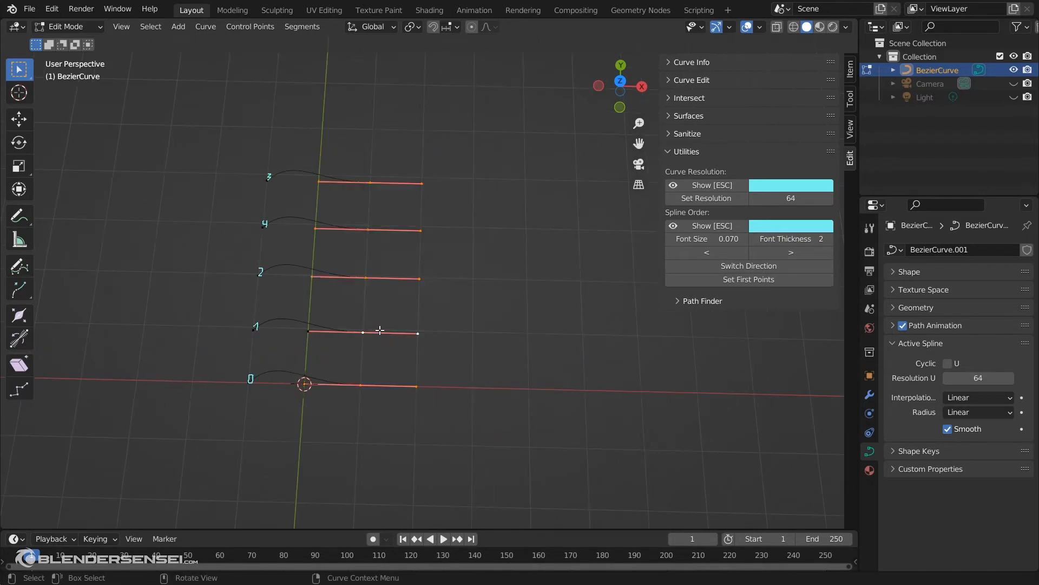
key("e")
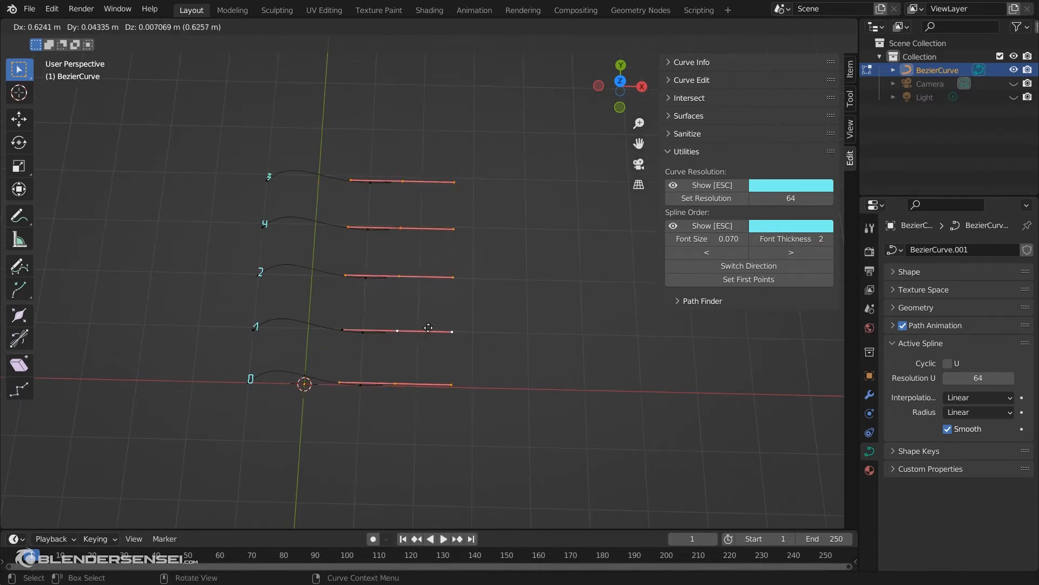
left_click(448, 332)
key("e")
left_click(544, 329)
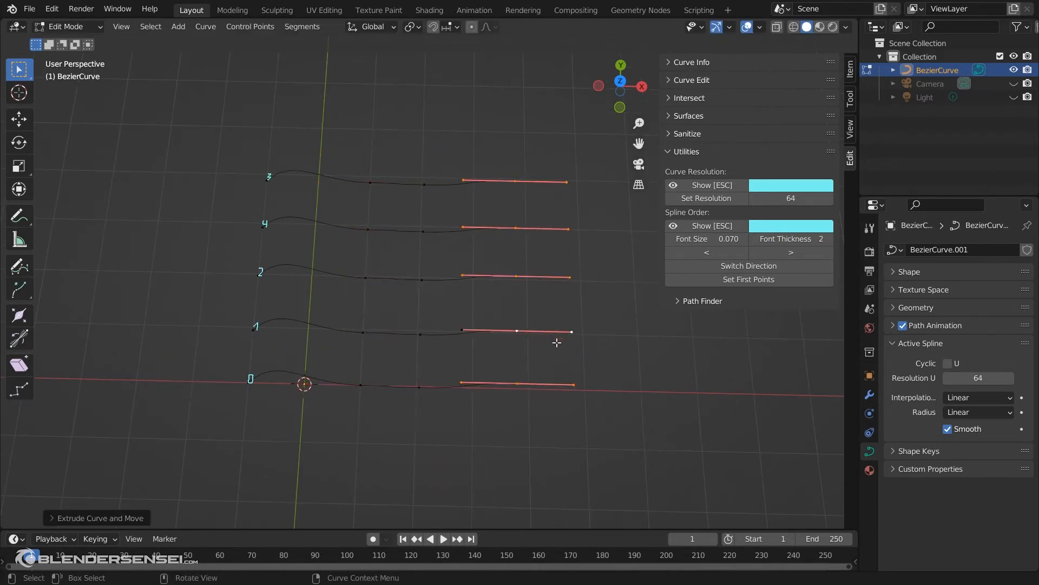
Make the selected end points the first points of their splines.
left_click(735, 279)
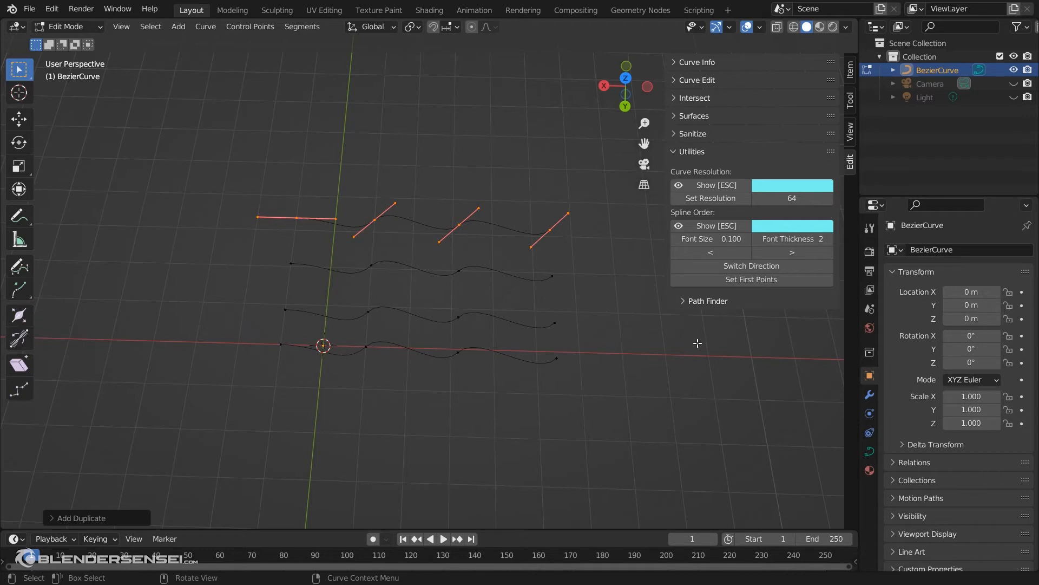
Show the Path Finder settings and add the whole neighbouring spline to the selection.
left_click(684, 301)
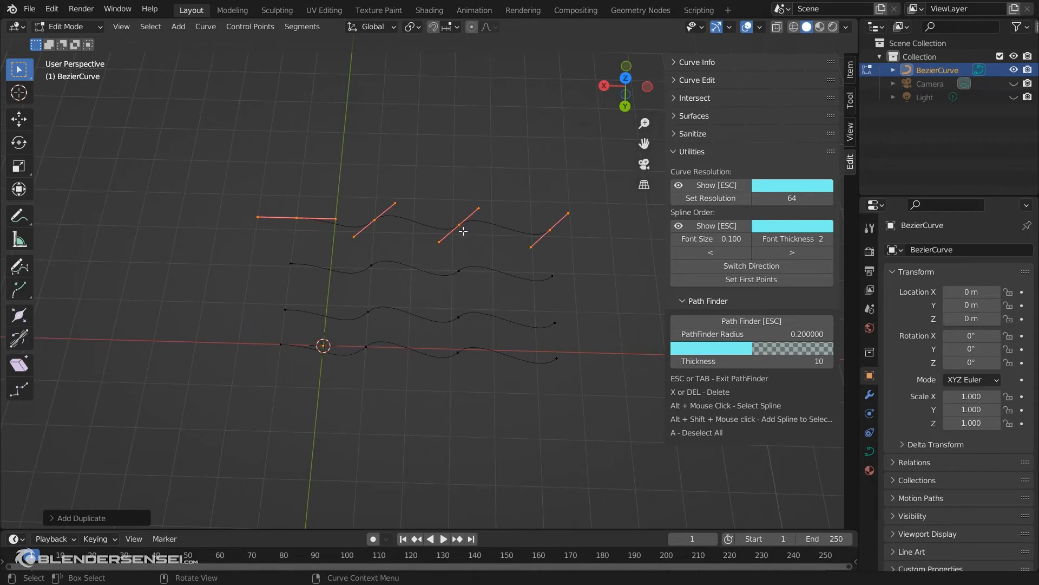
left_click(462, 270, "alt+shift")
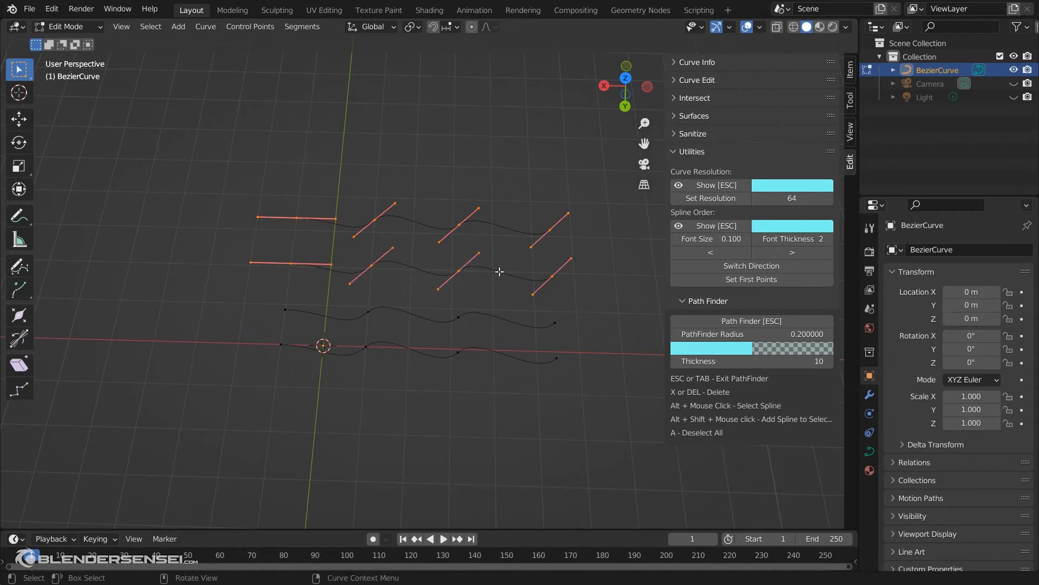
Select only the spline farthest from the origin, then move and rotate it so it crosses the neighbouring splines.
left_click(472, 212)
left_click(458, 226, "alt")
key("g")
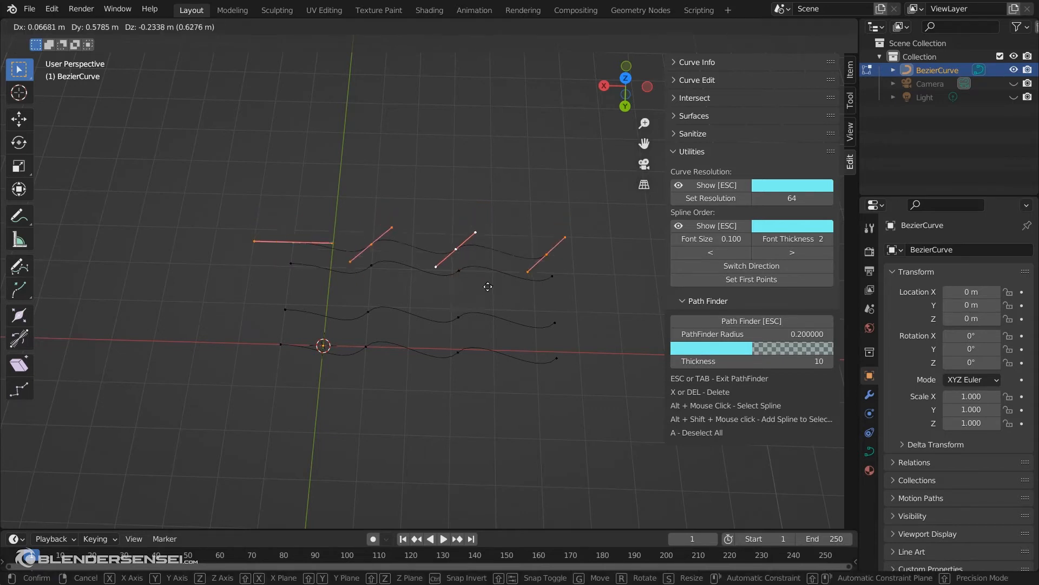
left_click(490, 284)
key("r")
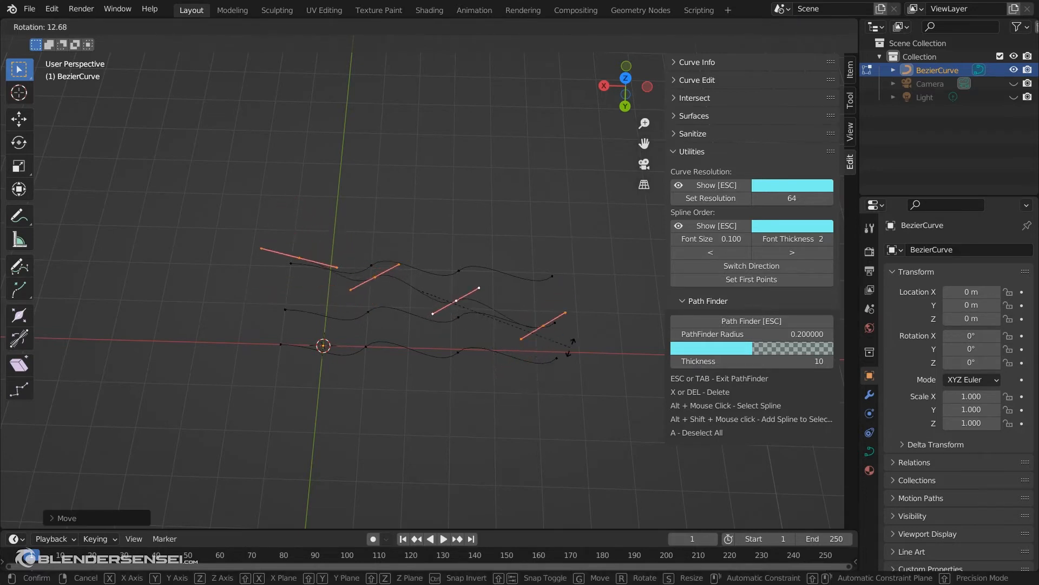
left_click(562, 344)
Duplicate all splines in place repeatedly, rotating each set of copies and scaling up the last set, to build a dense tangle.
key("a")
key("shift+d")
key("Escape")
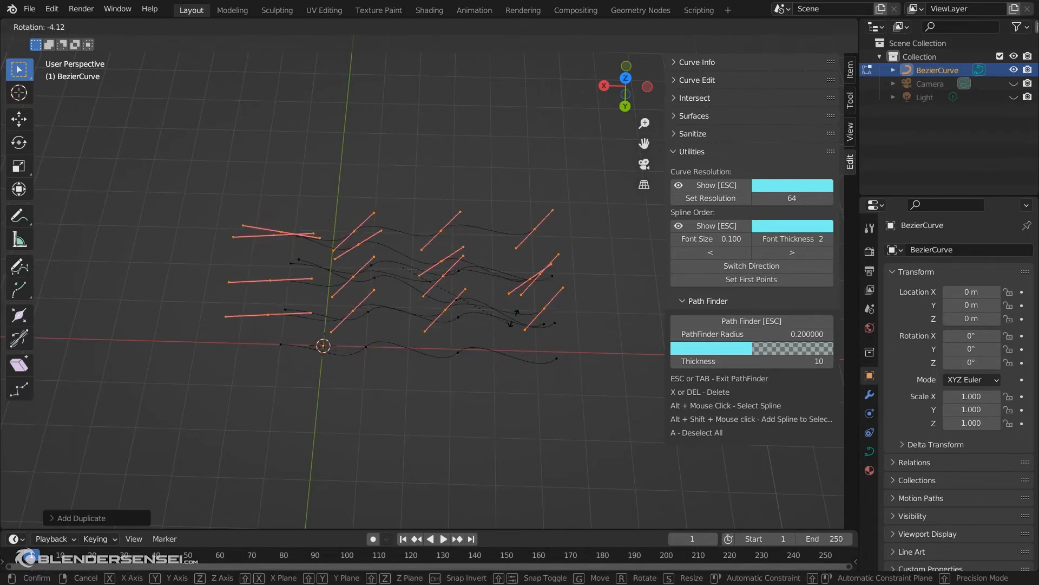
key("r")
left_click(536, 293)
key("r")
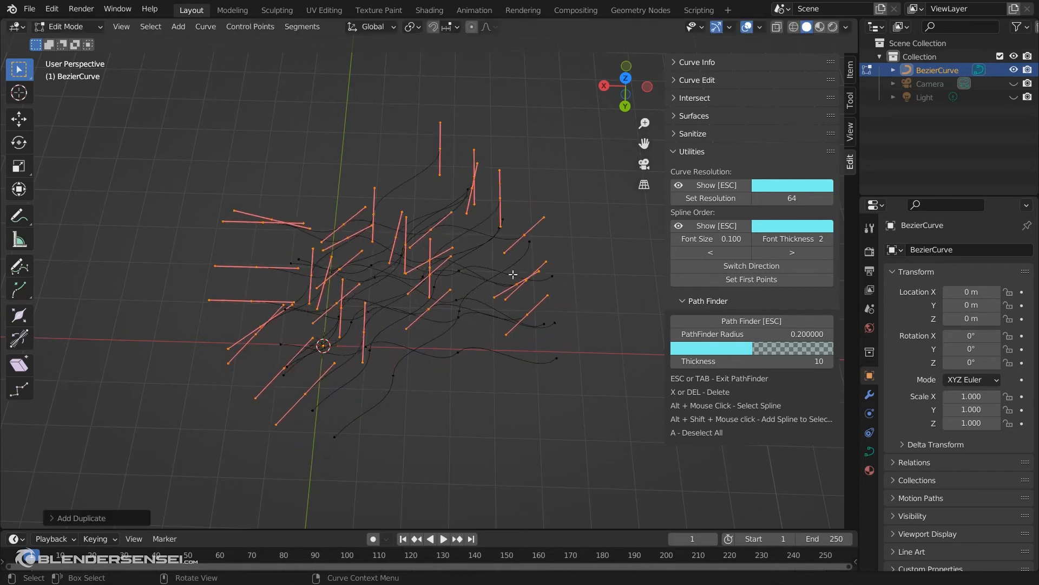
left_click(510, 323)
key("s")
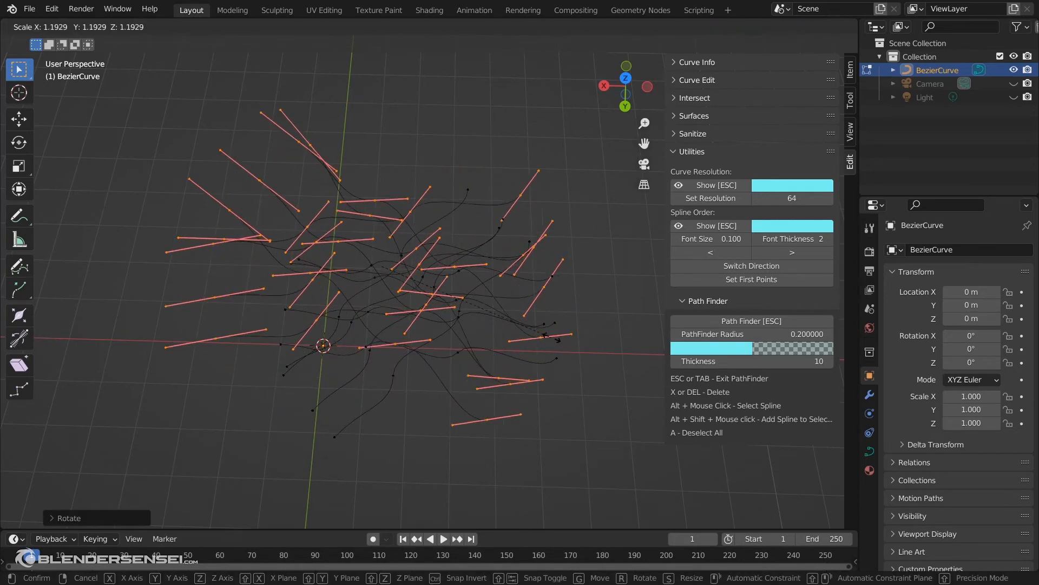
left_click(536, 295)
middle_click_drag(546, 298, 538, 291, "shift")
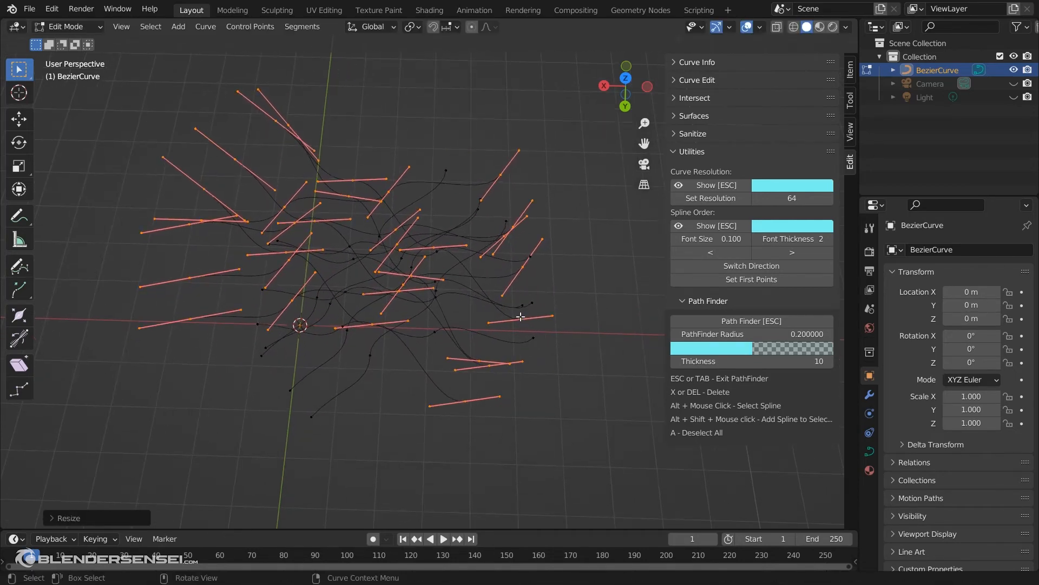
Select a single control point near the edge of the tangle, start Path Finder and exit it again.
left_click(523, 322)
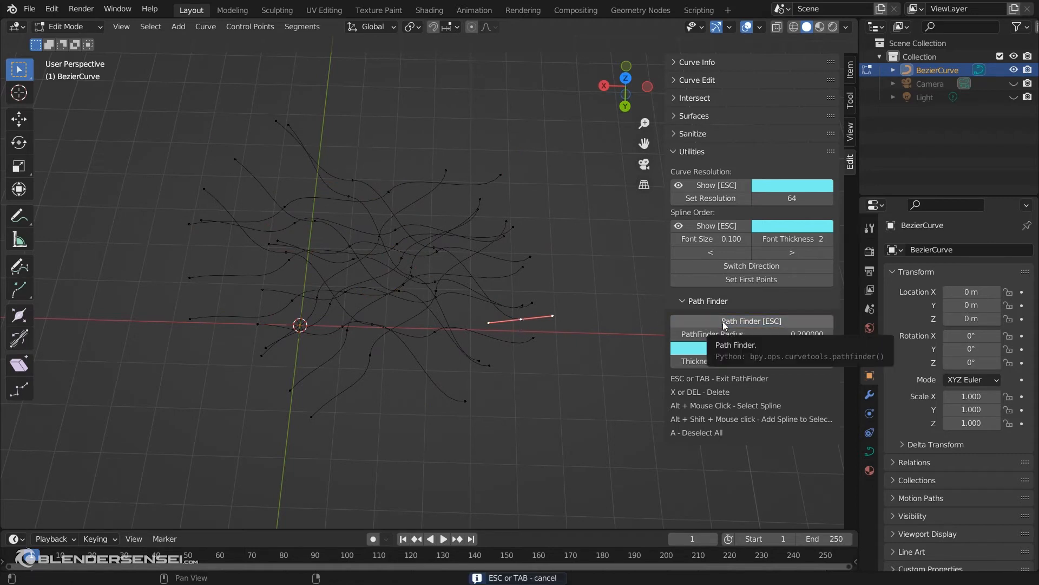
left_click(726, 323)
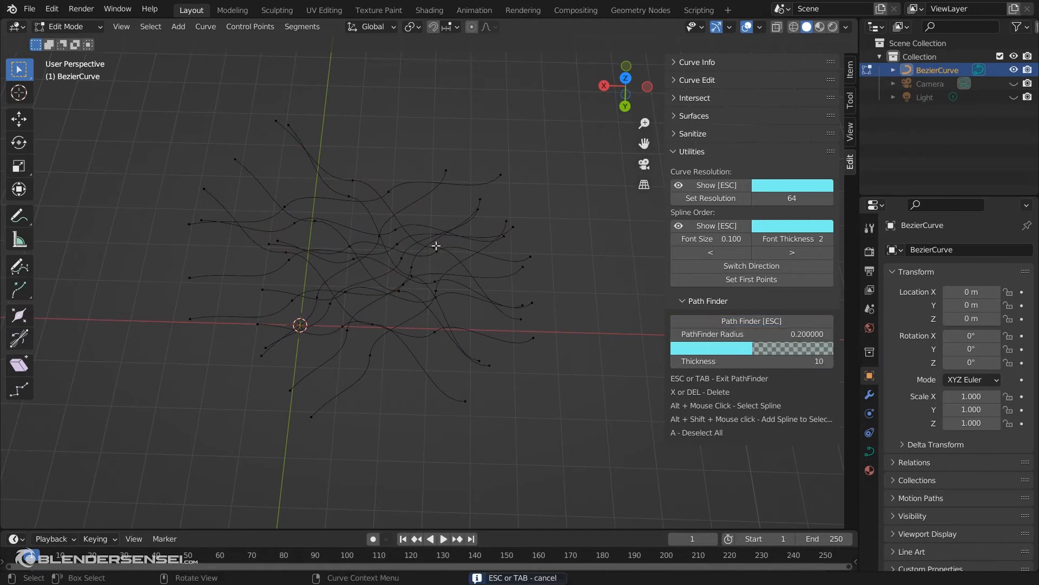
key("Escape")
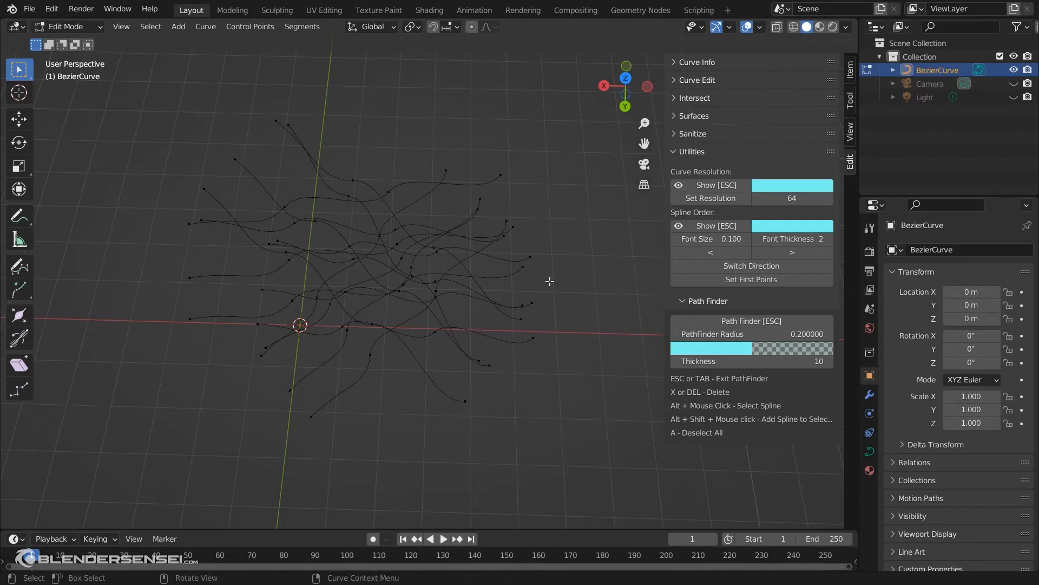
Select a whole spline at the outer edge, start Path Finder, try deleting the spline and undo that.
left_click(456, 396)
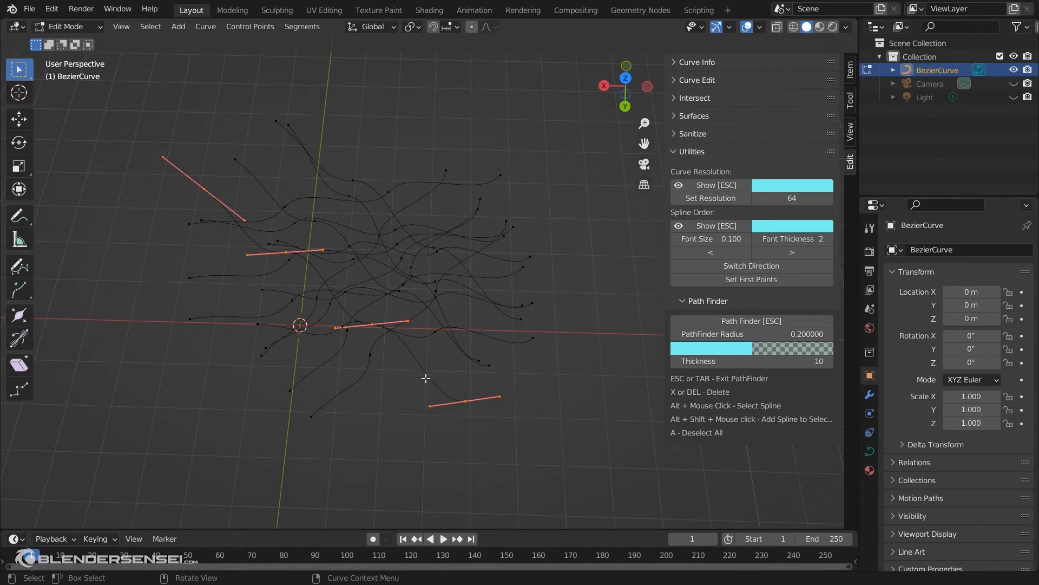
left_click(735, 324)
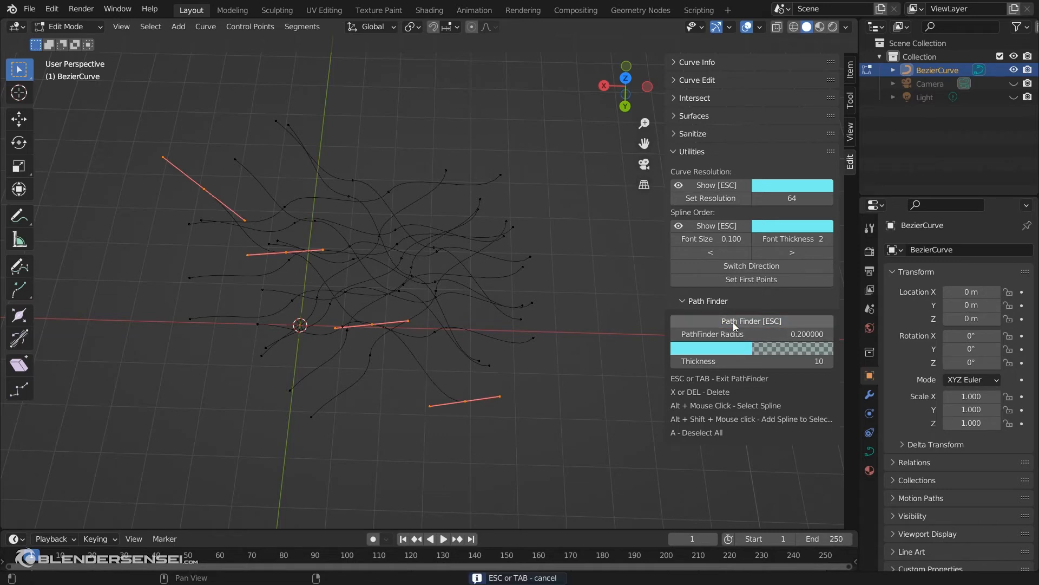
key("x")
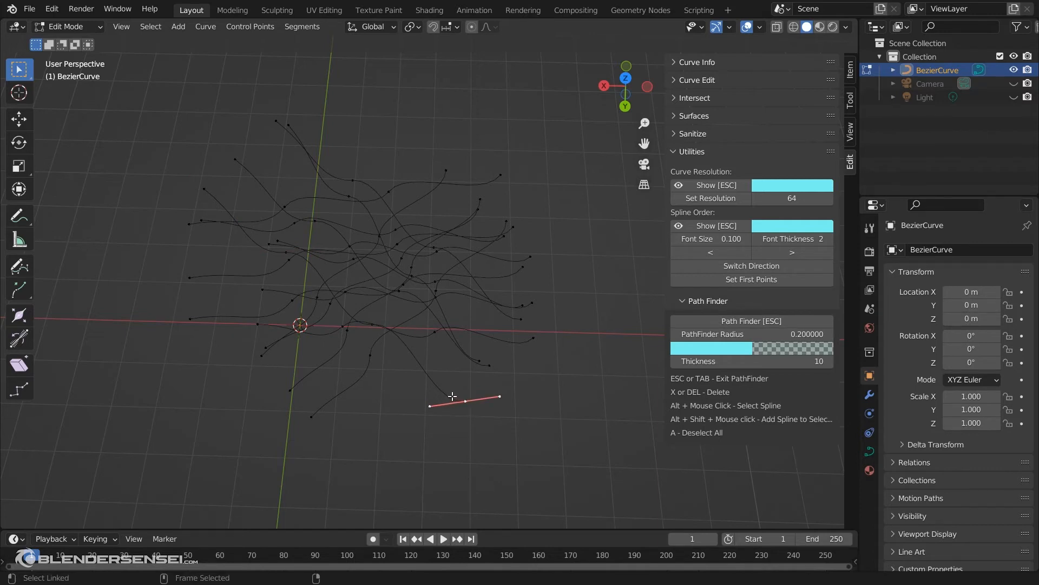
key("ctrl+z")
Restart Path Finder, try its delete function and highlight the spline running along the X axis.
left_click(718, 324)
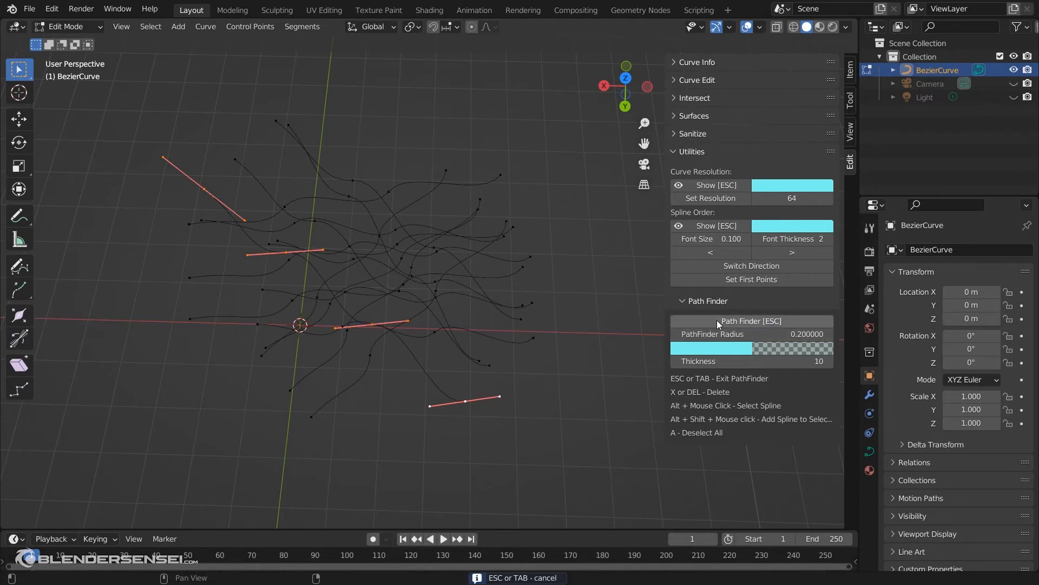
key("x")
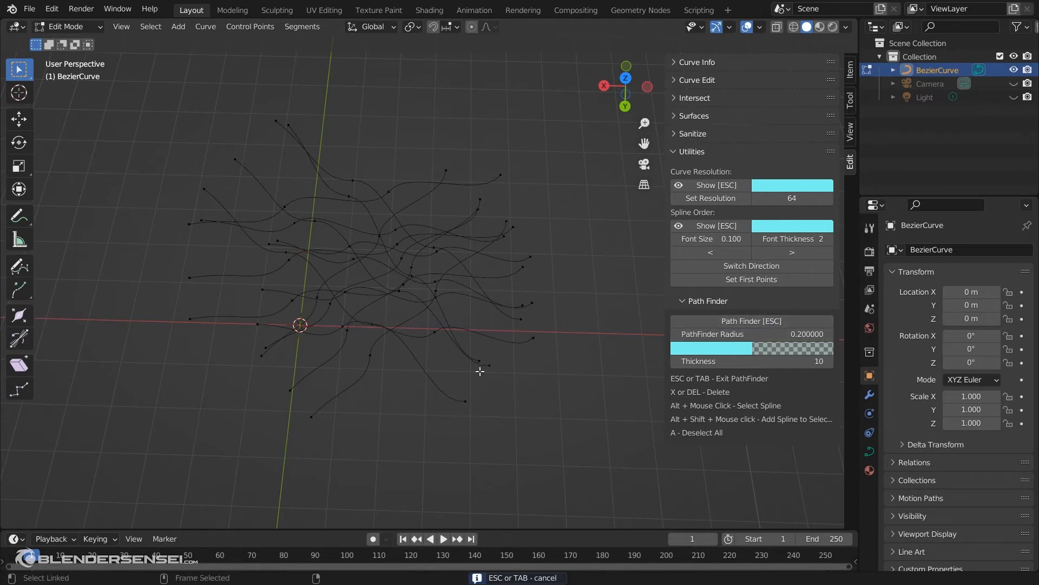
left_click(484, 343, "alt")
middle_click_drag(484, 343, 544, 299)
scroll(482, 341, "up", 2)
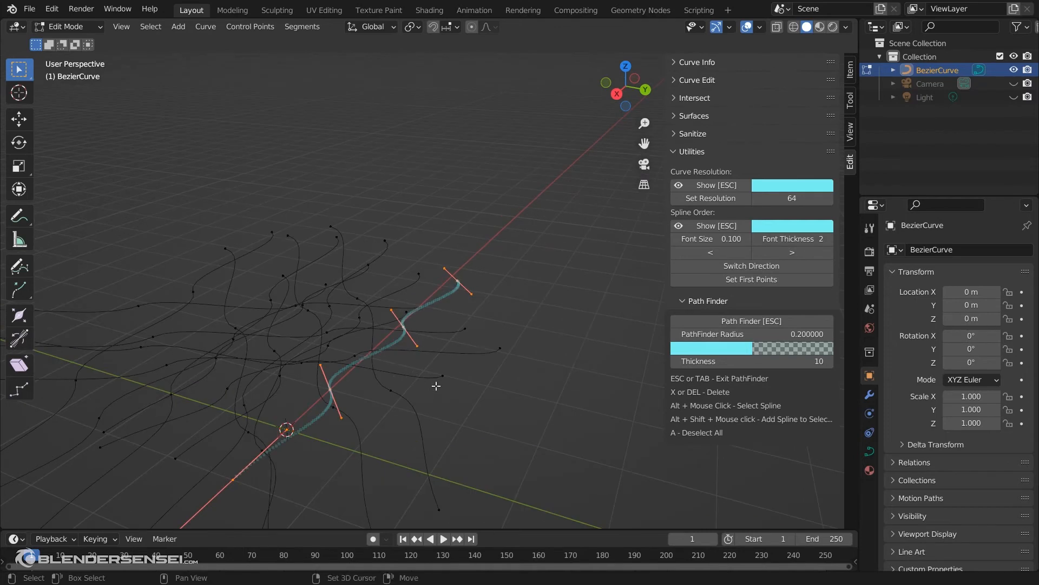
scroll(492, 331, "down", 1)
middle_click_drag(437, 386, 483, 352, "shift")
Set the PathFinder Radius to 2.33 and the highlight thickness to 24.
left_click_drag(720, 335, 801, 334)
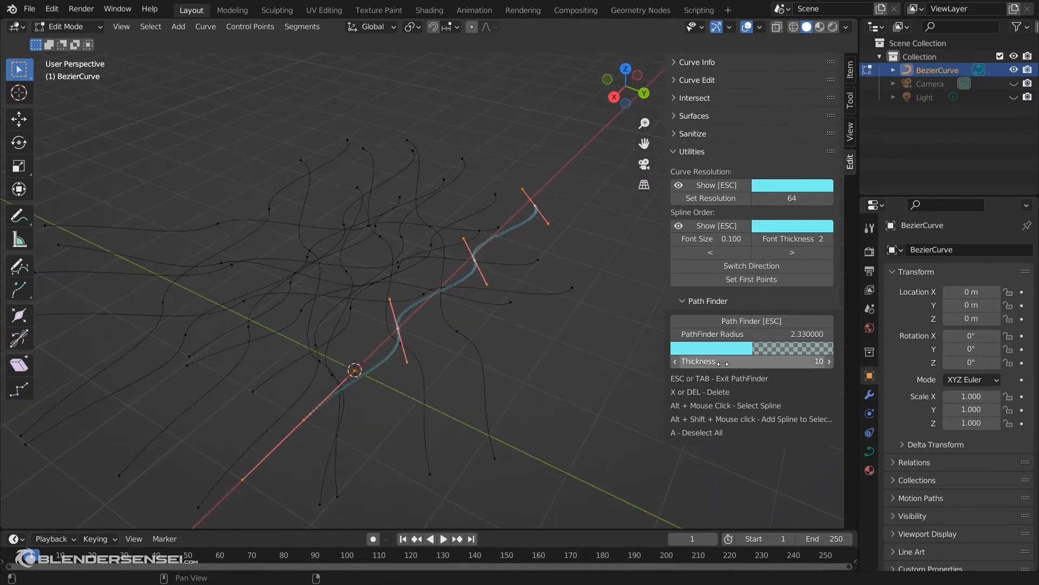
left_click_drag(723, 363, 793, 363)
scroll(471, 307, "down", 1)
middle_click_drag(462, 307, 564, 335, "shift")
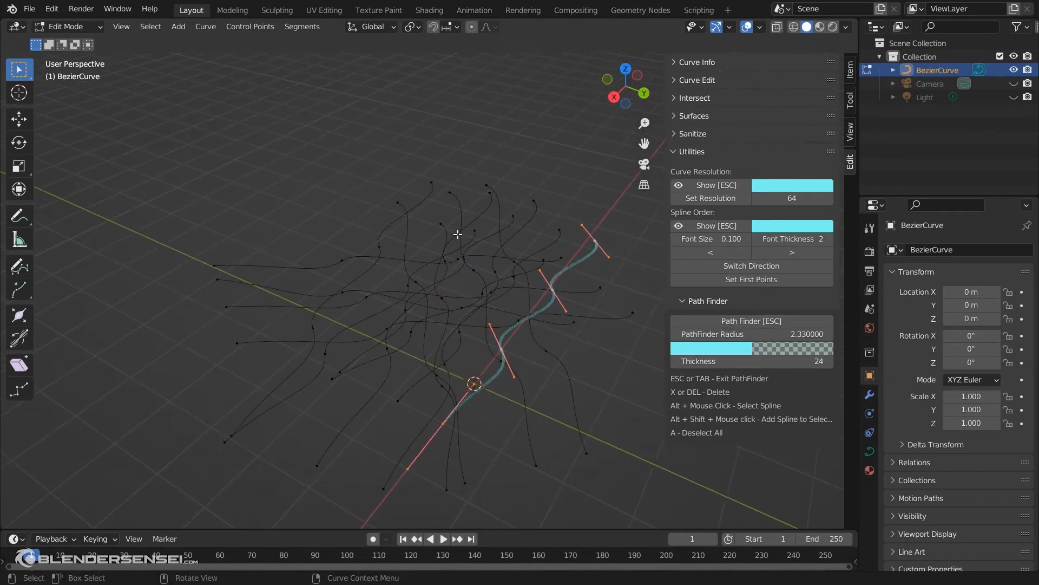
Extend the Path Finder selection to the other splines in the tangle and inspect their highlights.
key("a")
middle_click_drag(409, 252, 572, 342)
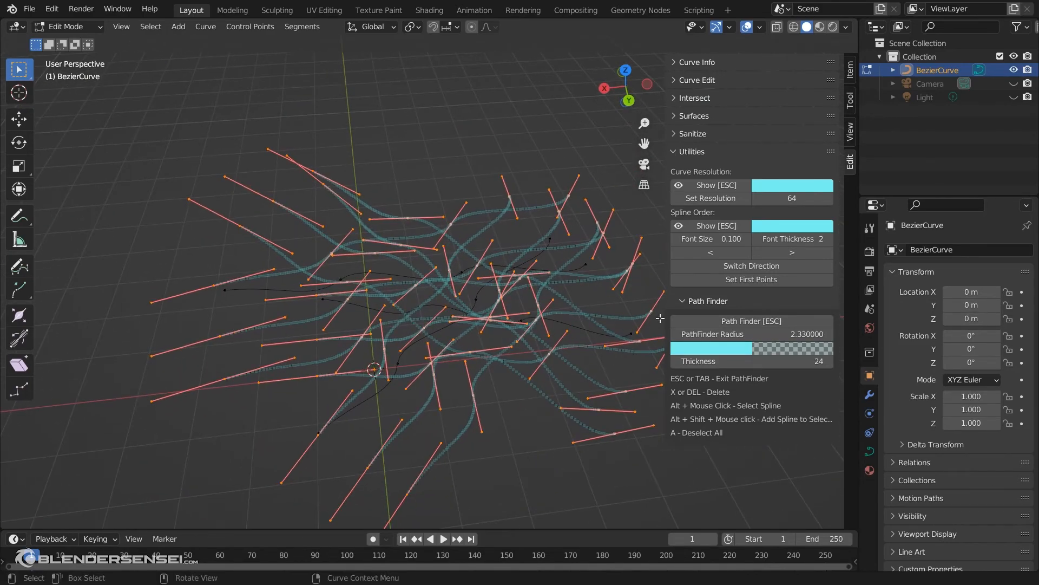
Collapse the Path Finder and Utilities sections and review the Curve Edit, Intersect and Sanitize tools.
left_click(687, 301)
left_click(683, 152)
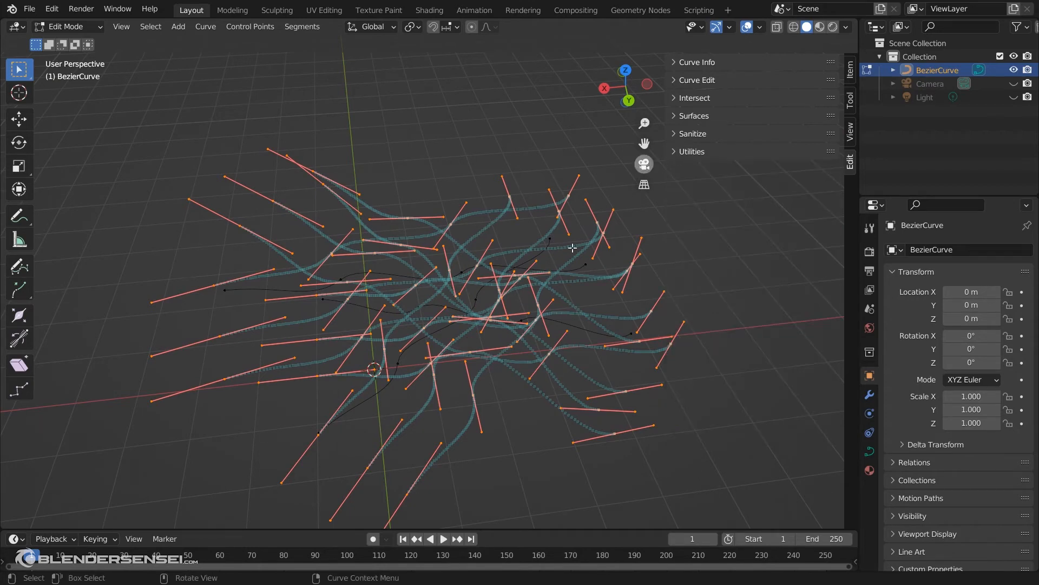
middle_click_drag(573, 248, 611, 277, "shift")
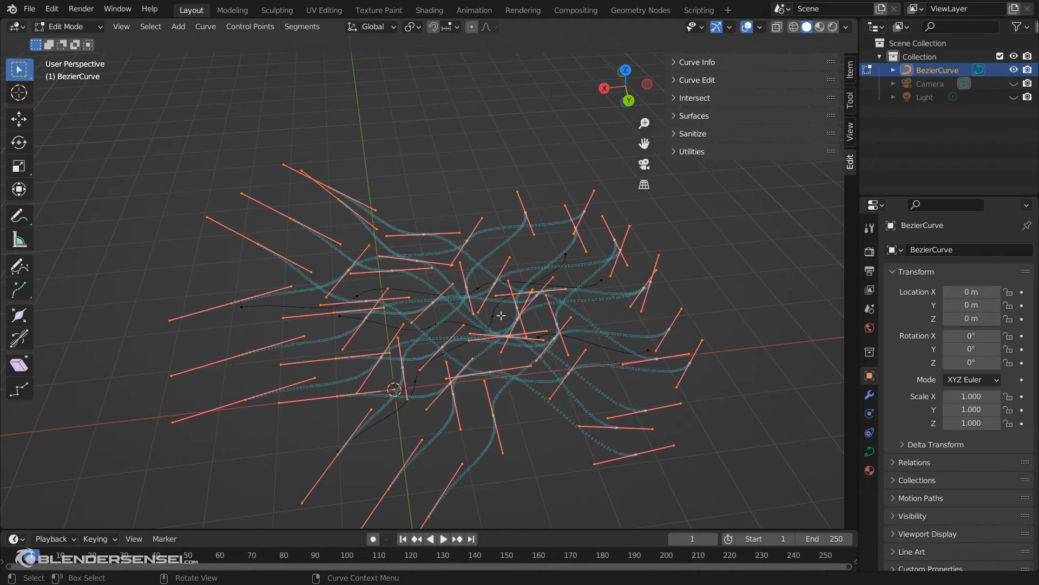
left_click(680, 80)
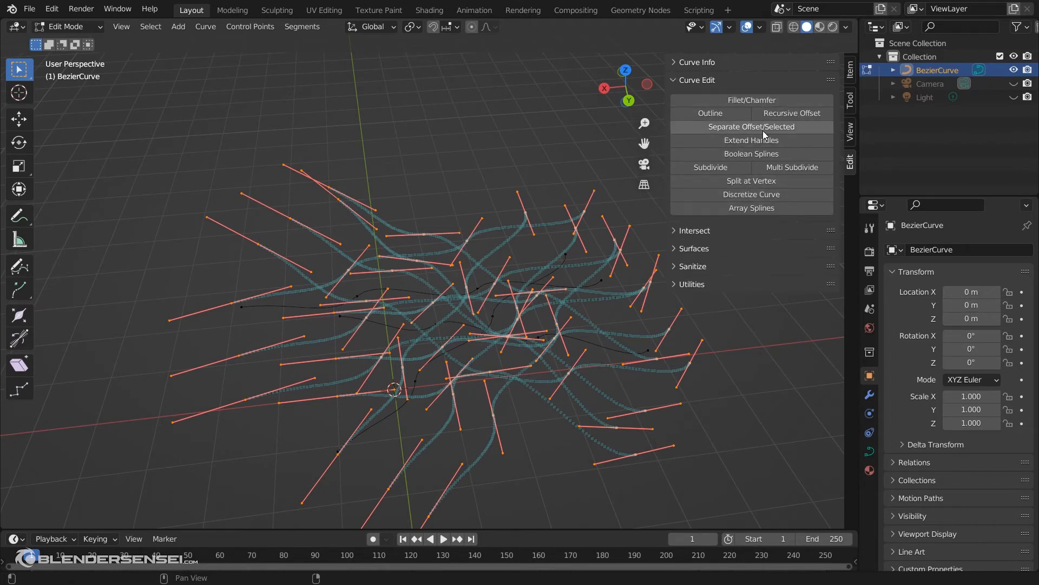
left_click(714, 80)
left_click(720, 98)
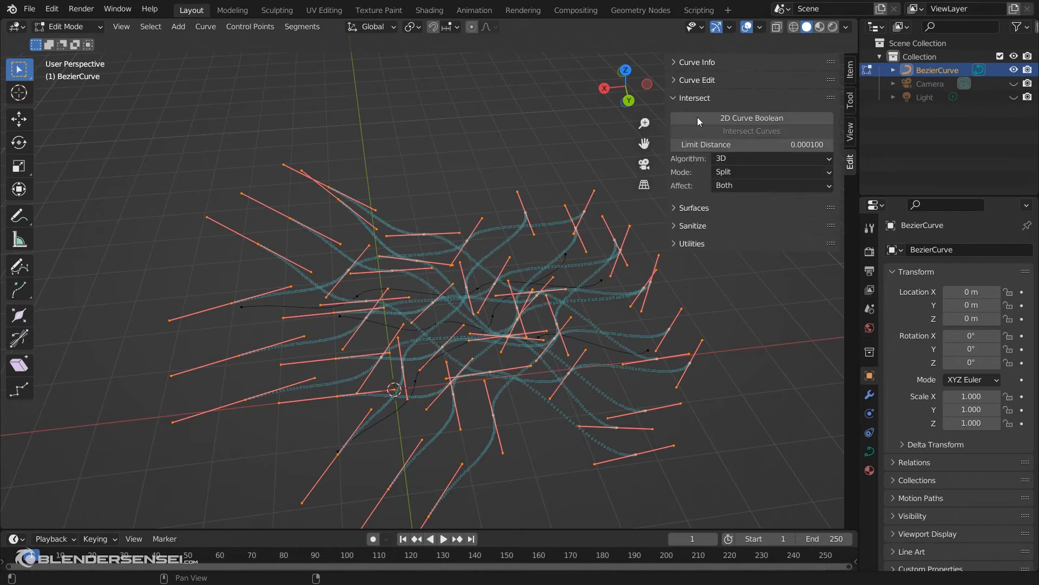
left_click(678, 98)
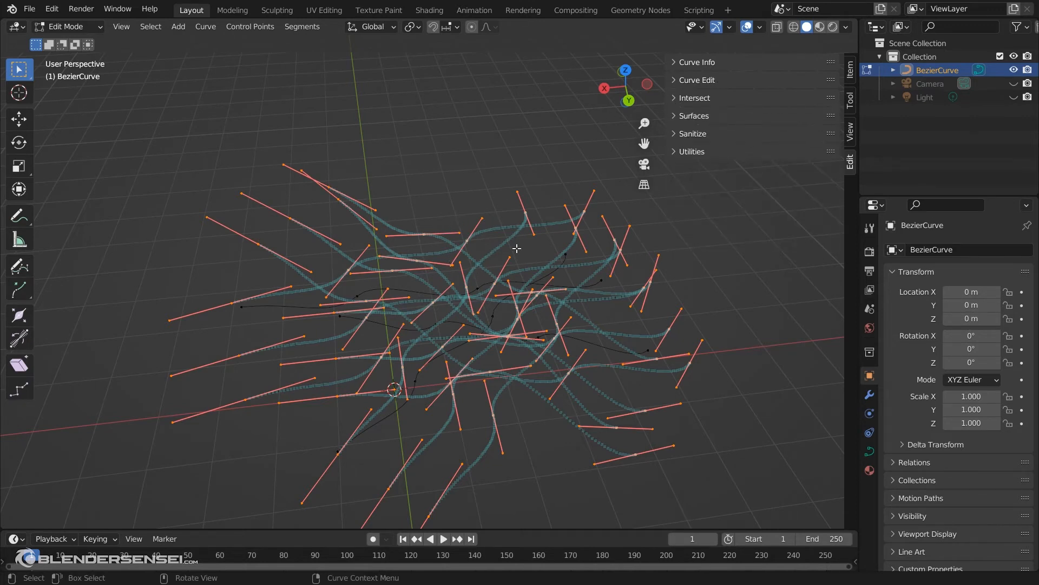
left_click(675, 134)
left_click(671, 135)
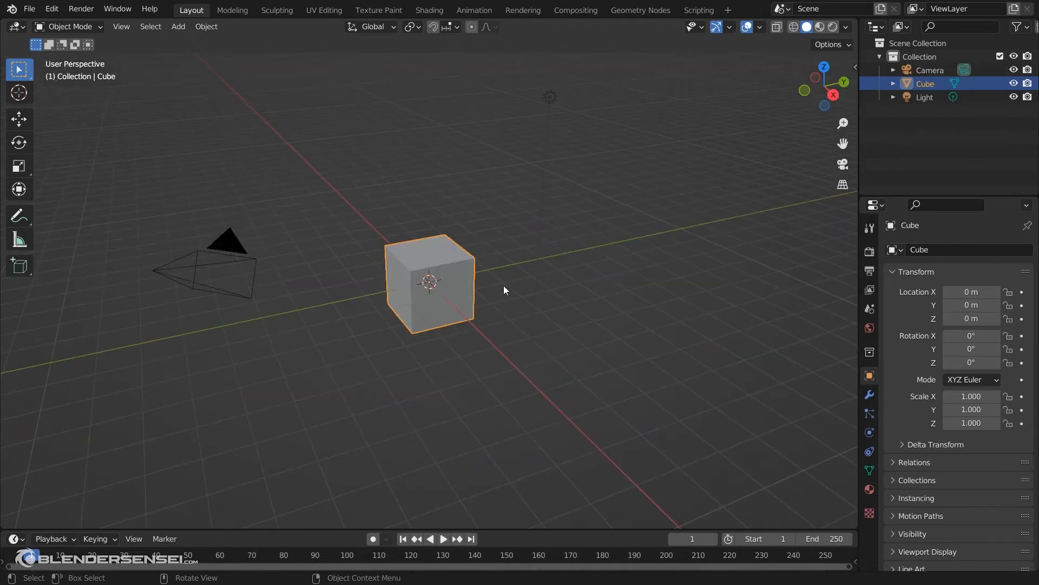
Hide the camera and the light in the new scene and delete the default cube.
left_click(1013, 70)
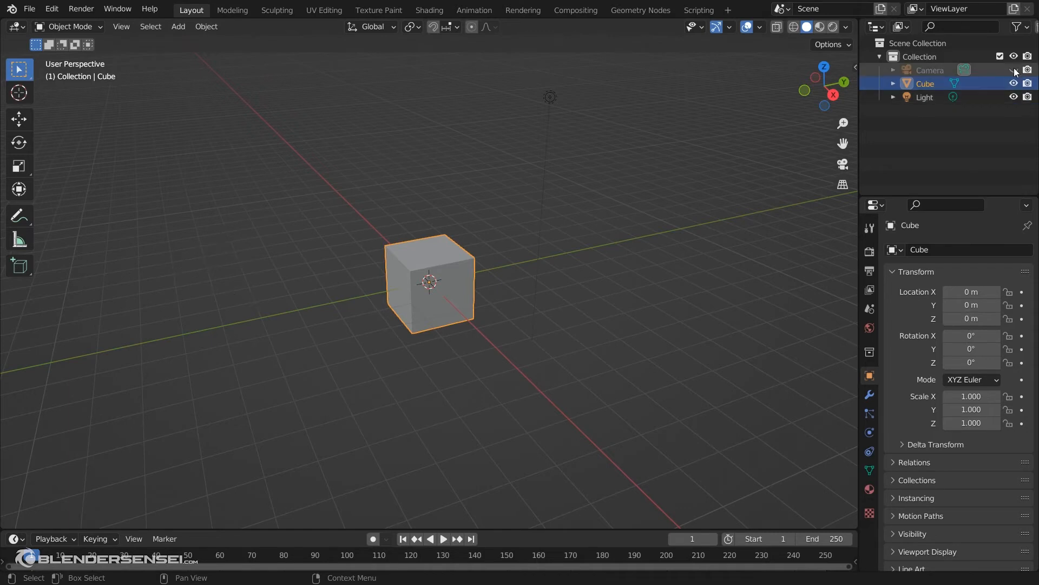
left_click(1014, 96)
key("x")
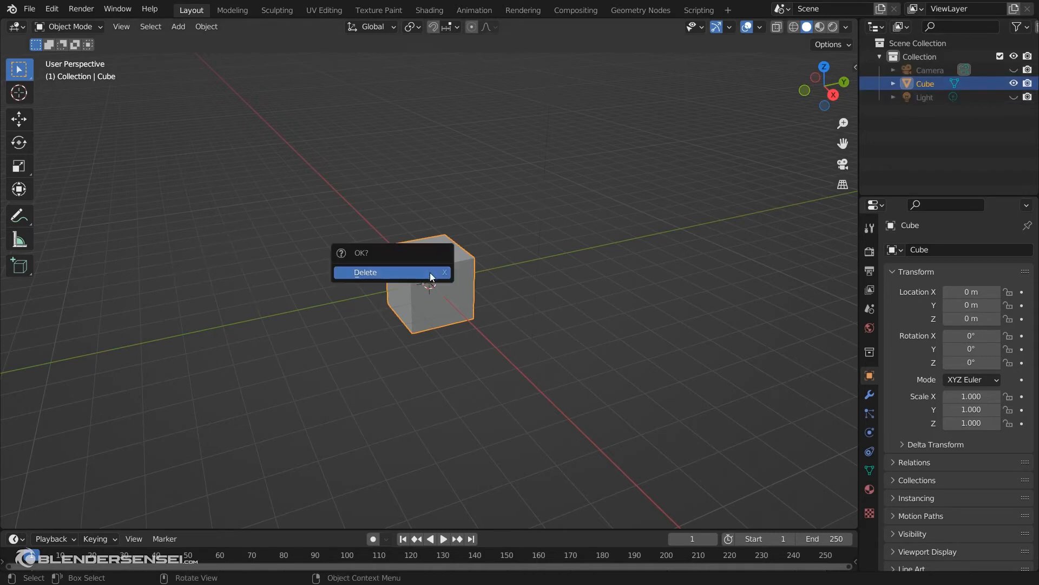
left_click(430, 272)
middle_click_drag(431, 272, 466, 340)
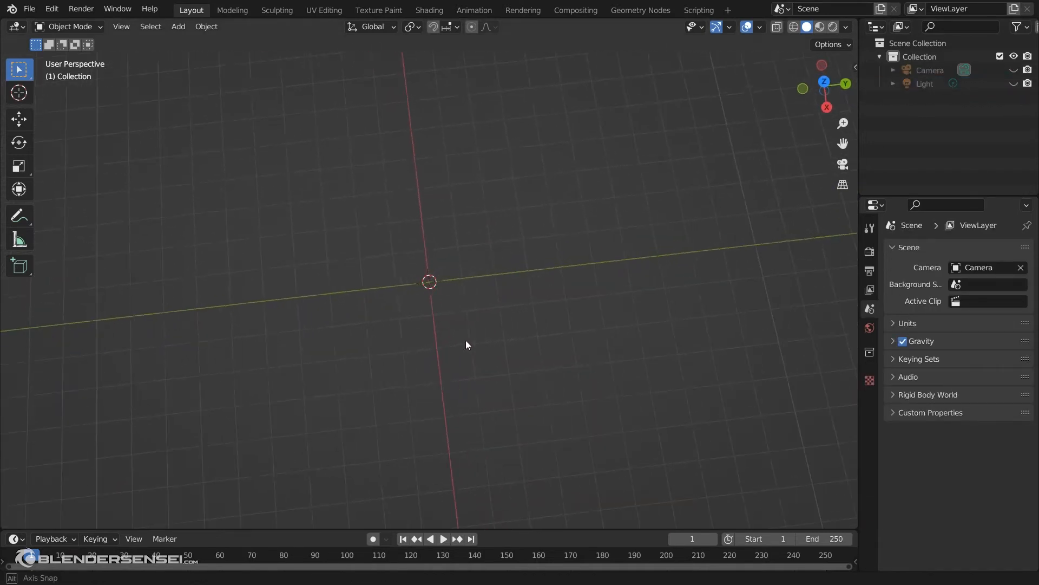
Add a Bezier circle at the origin and place a duplicate about 0.92 m along the X axis, overlapping it.
key("shift+a")
mouse_move(456, 319)
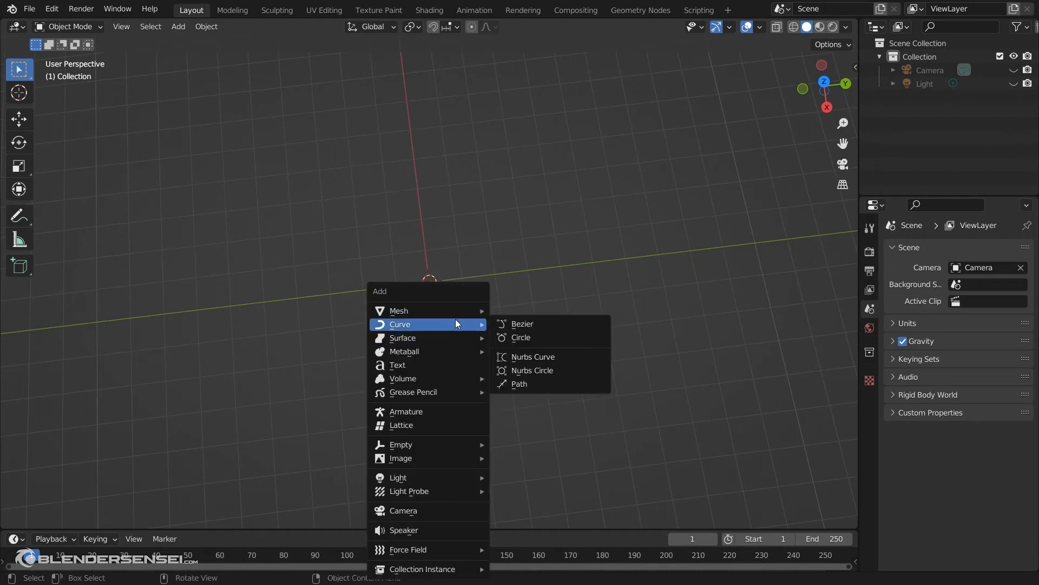
left_click(531, 338)
middle_click_drag(460, 323, 501, 282)
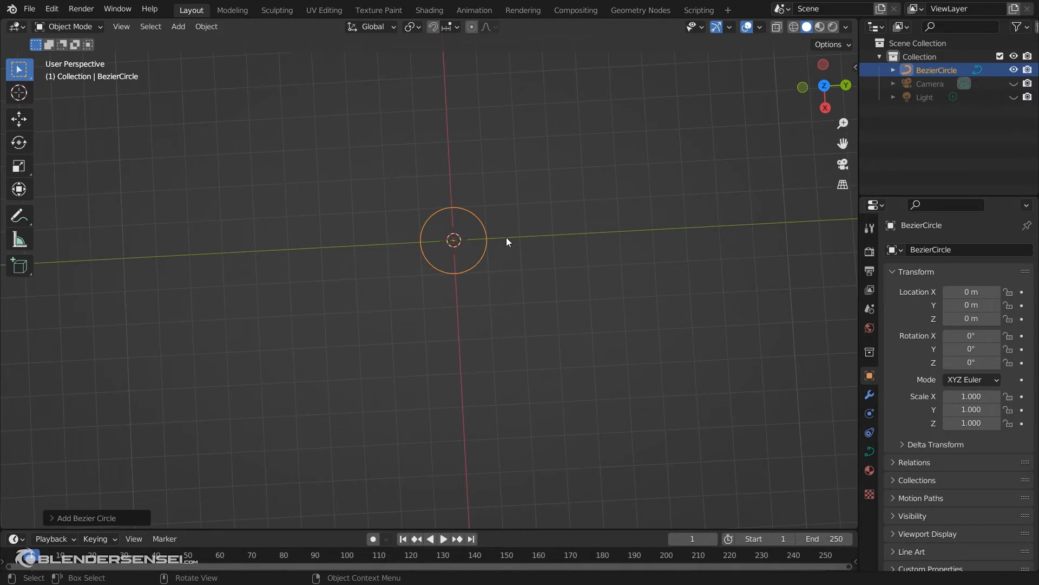
key("shift+d")
key("x")
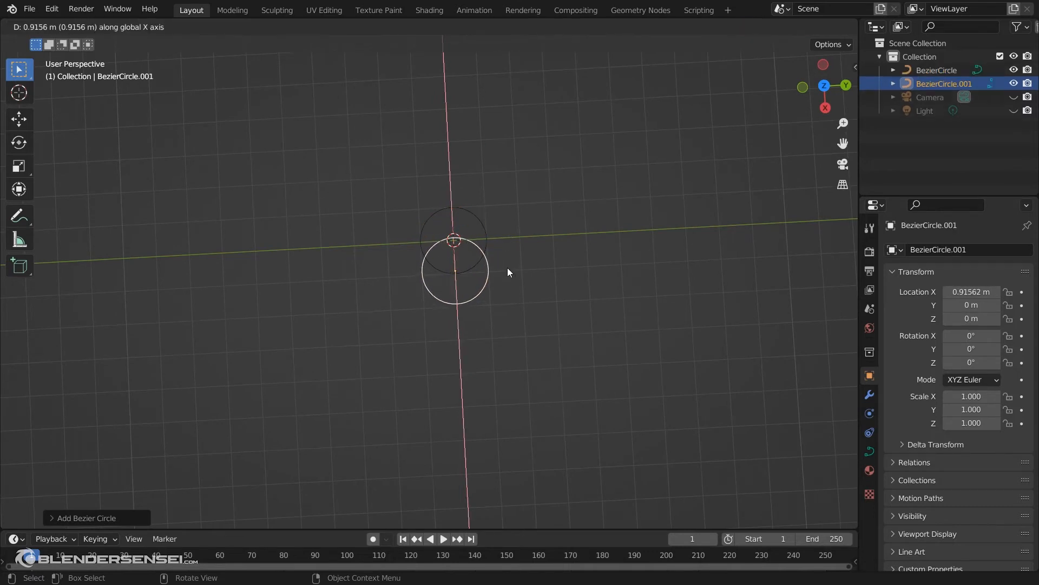
left_click(505, 271)
Put the duplicated circle into Edit Mode and show the curve add-on's editing tools.
scroll(500, 283, "up", 2)
key("Tab")
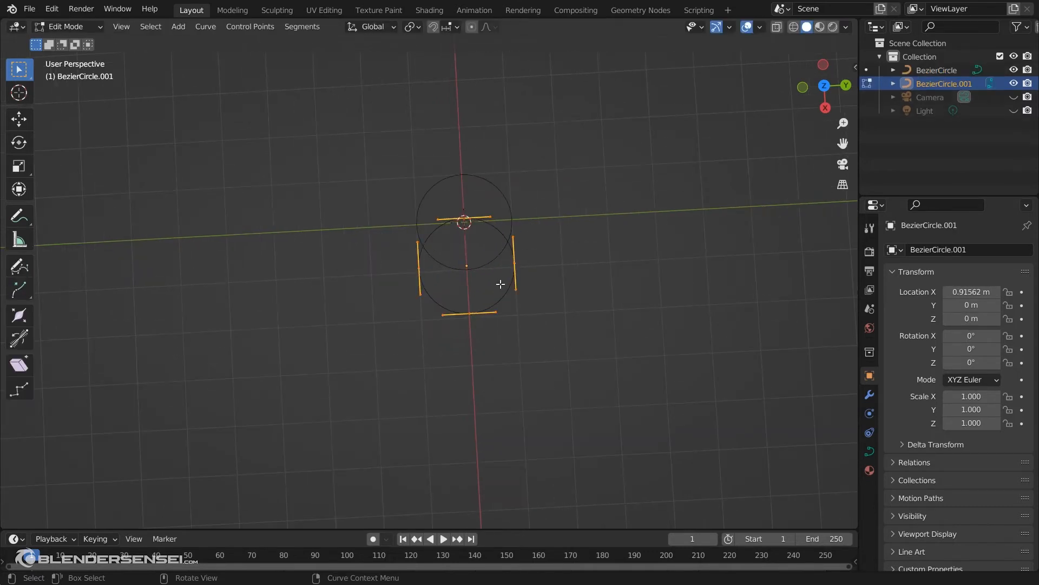
key("n")
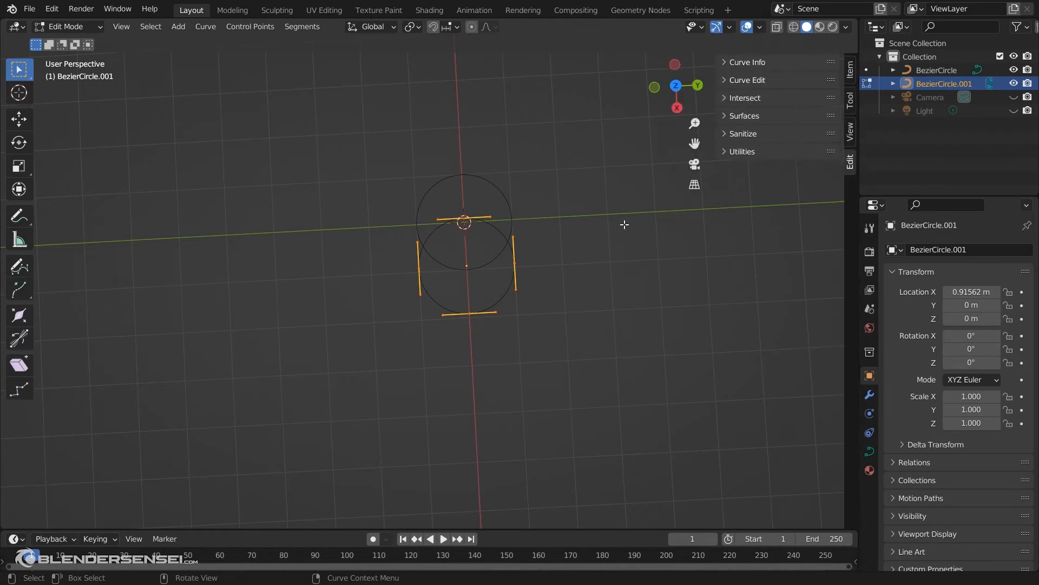
Apply Extend Handles to all points of the duplicated circle to form a square outline, and return to Object Mode.
left_click(741, 80)
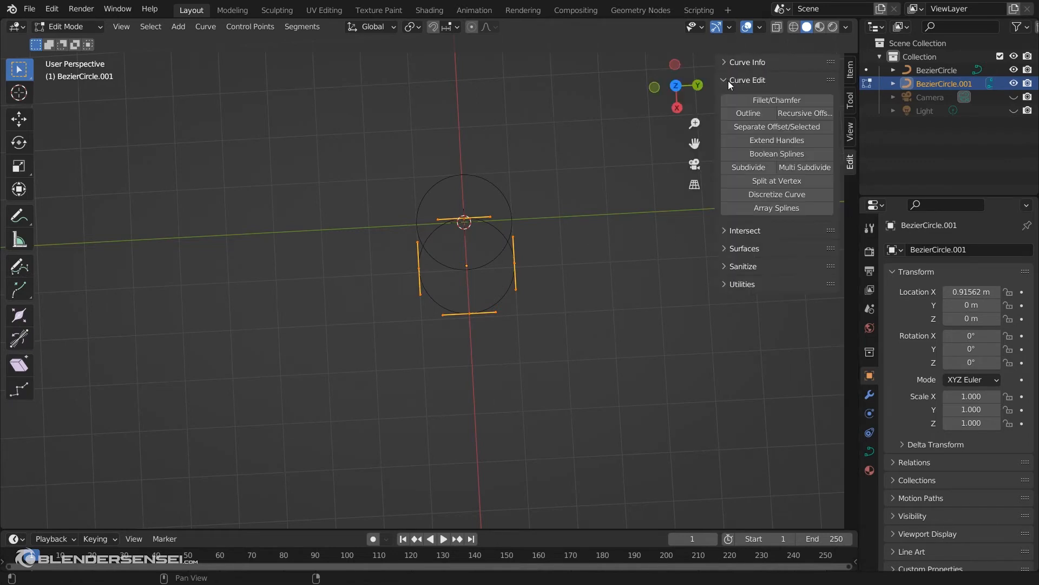
left_click(774, 140)
scroll(464, 312, "up", 2)
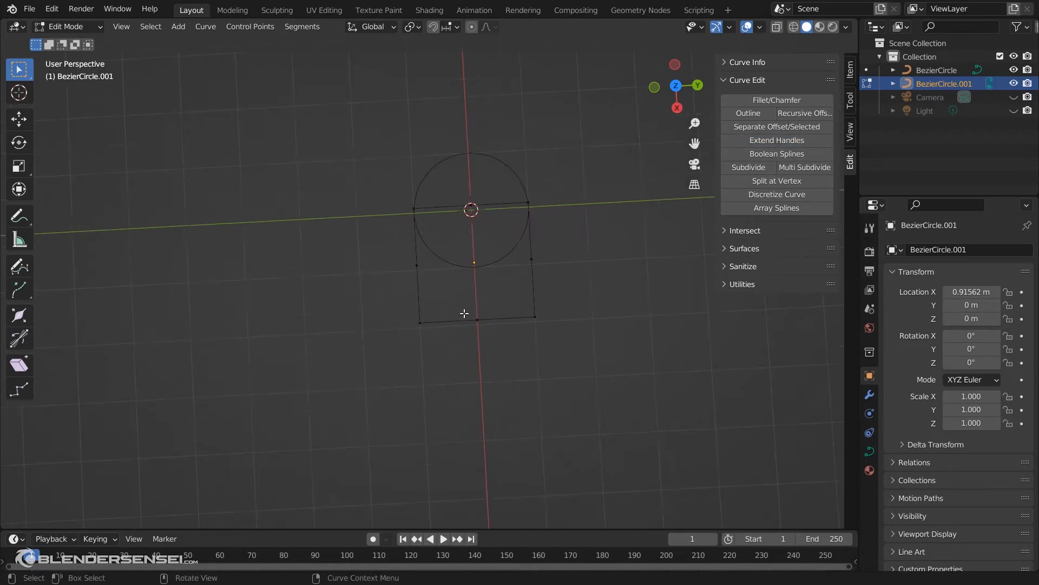
middle_click_drag(497, 293, 530, 243)
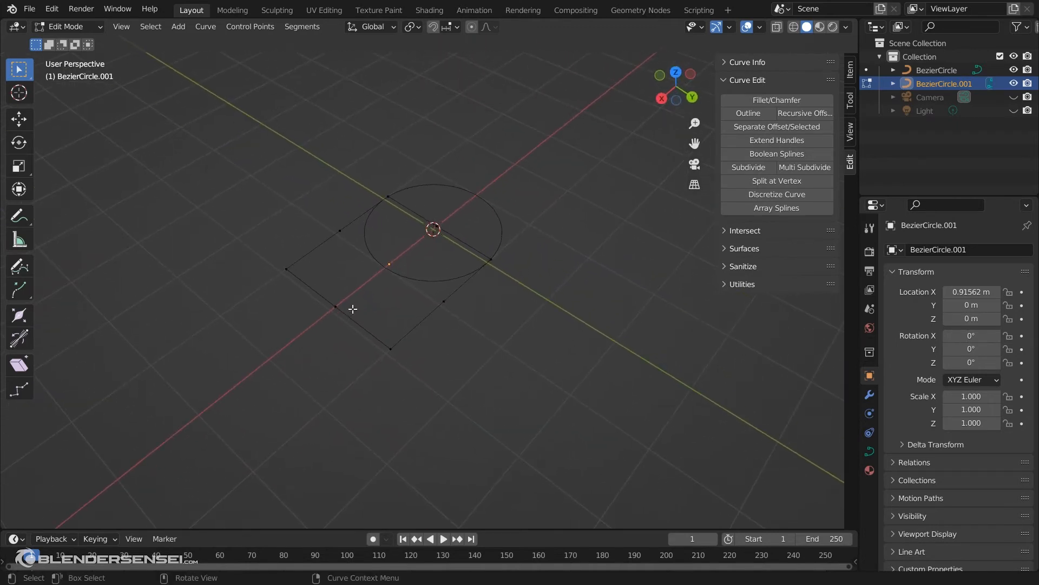
middle_click_drag(352, 303, 509, 280)
key("Tab")
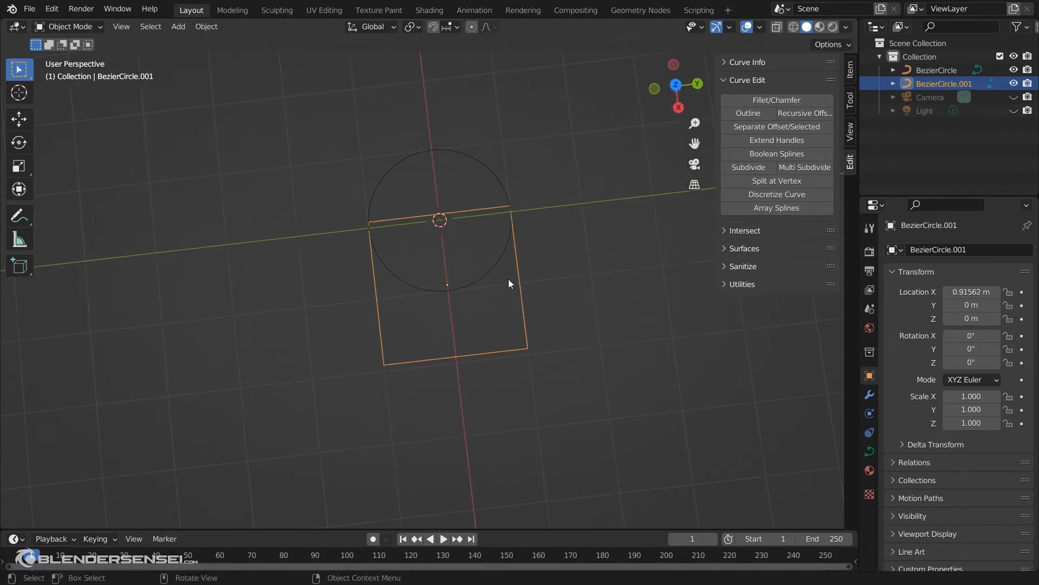
Combine the square and the original circle into a union with 2D Curve Boolean, trying out a move of the result.
left_click(502, 186, "shift")
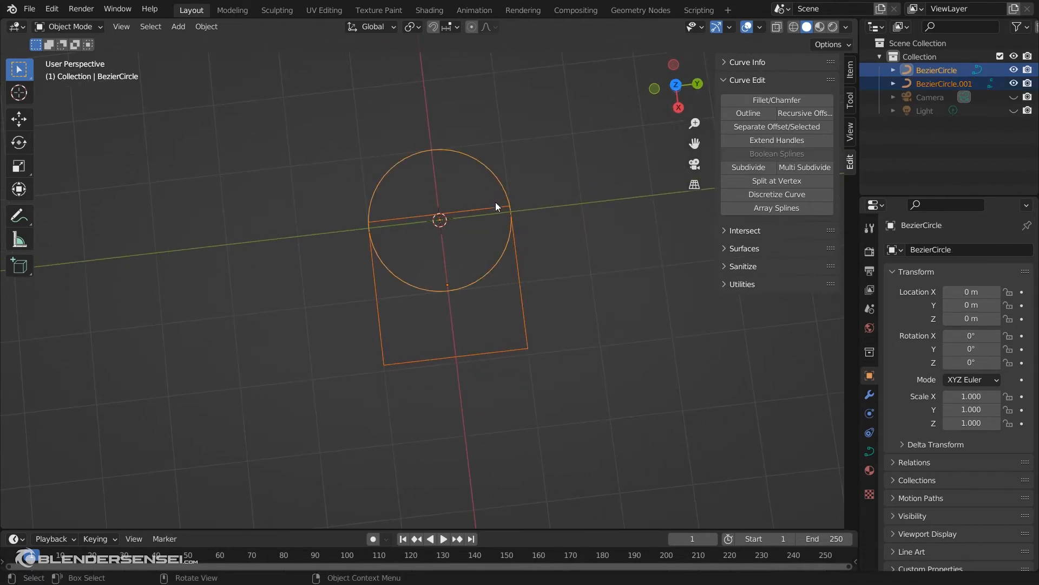
left_click(730, 230)
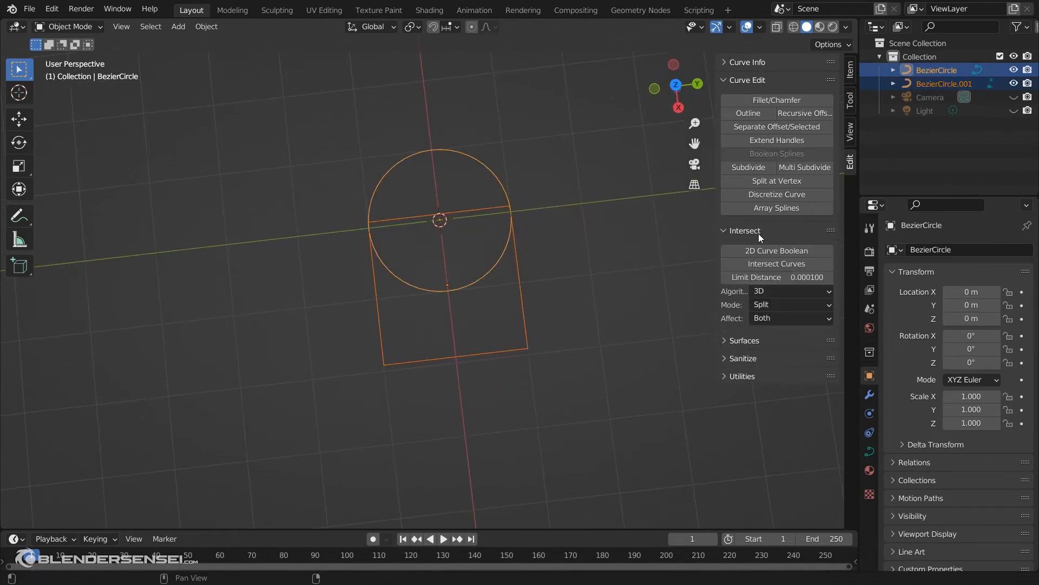
left_click(787, 251)
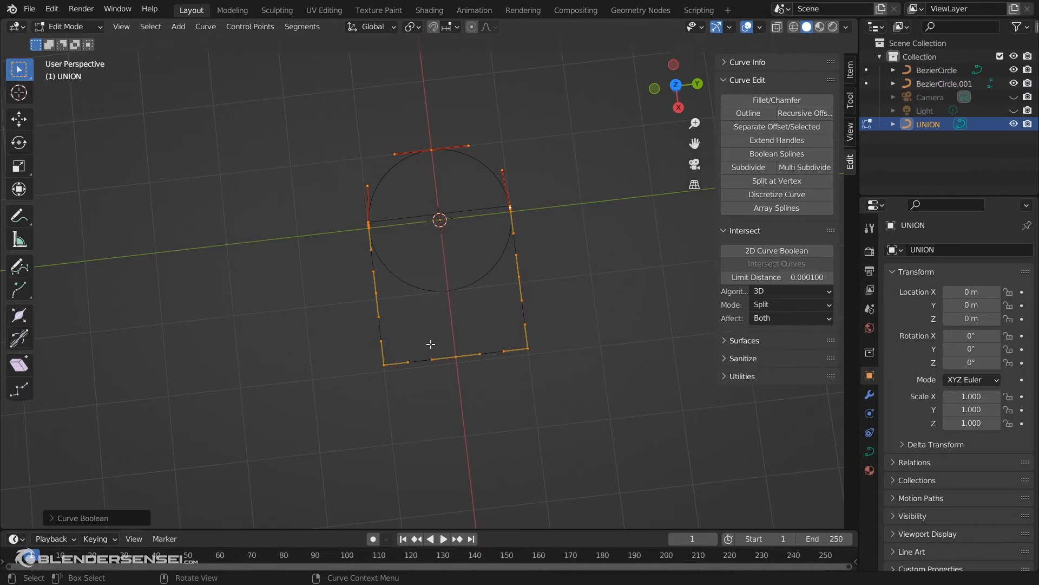
key("g")
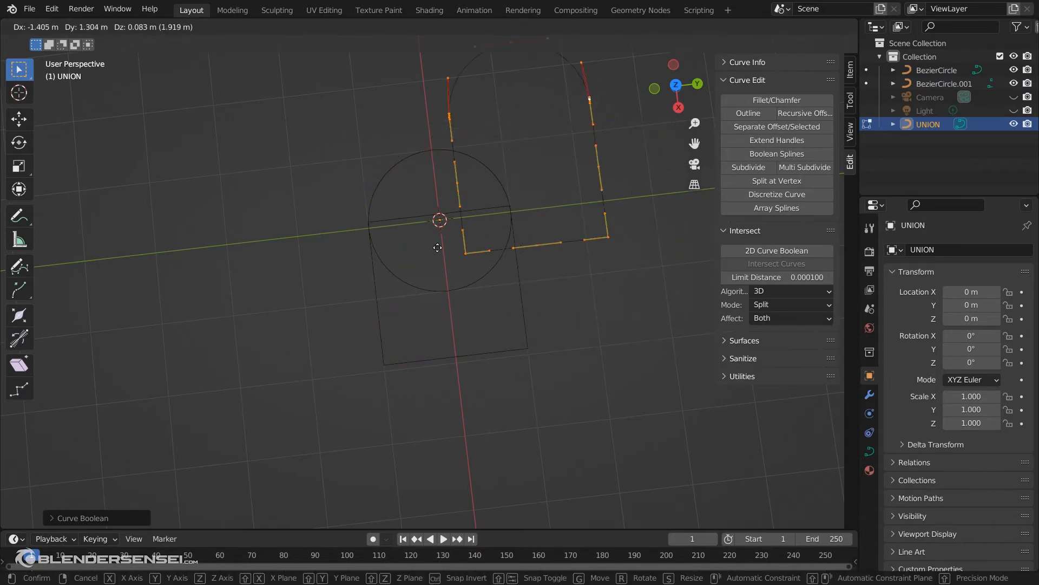
right_click(404, 282)
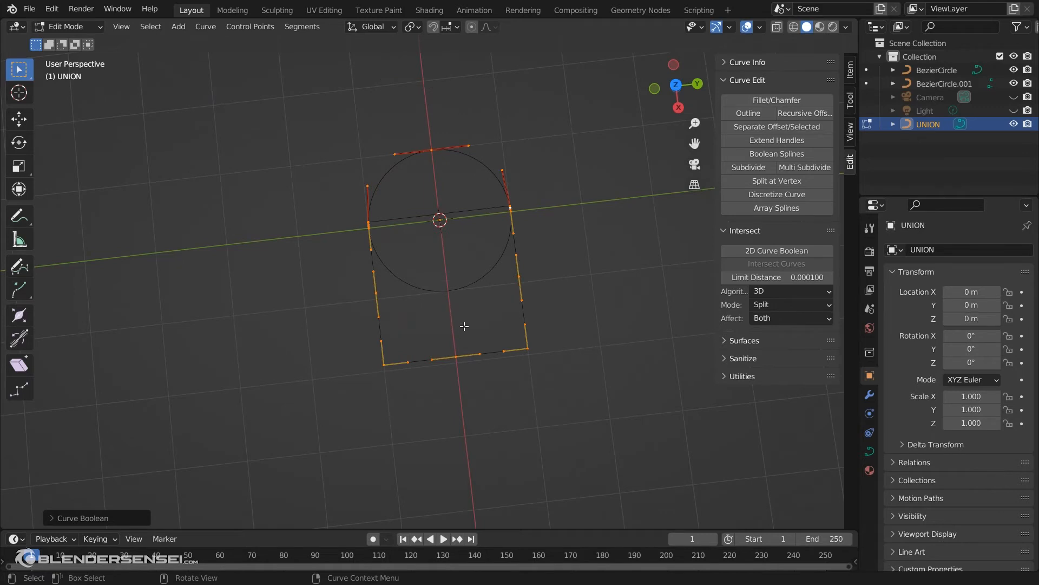
Leave Edit Mode and delete the original circle and the square curve, keeping only the union outline.
key("Tab")
middle_click_drag(418, 356, 523, 284)
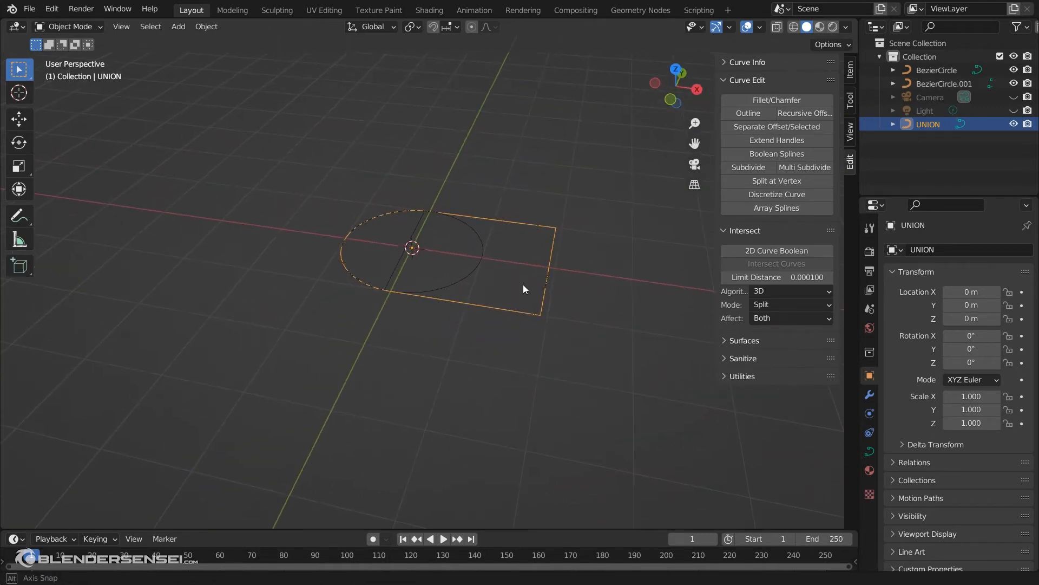
left_click(481, 261)
key("x")
left_click(482, 262)
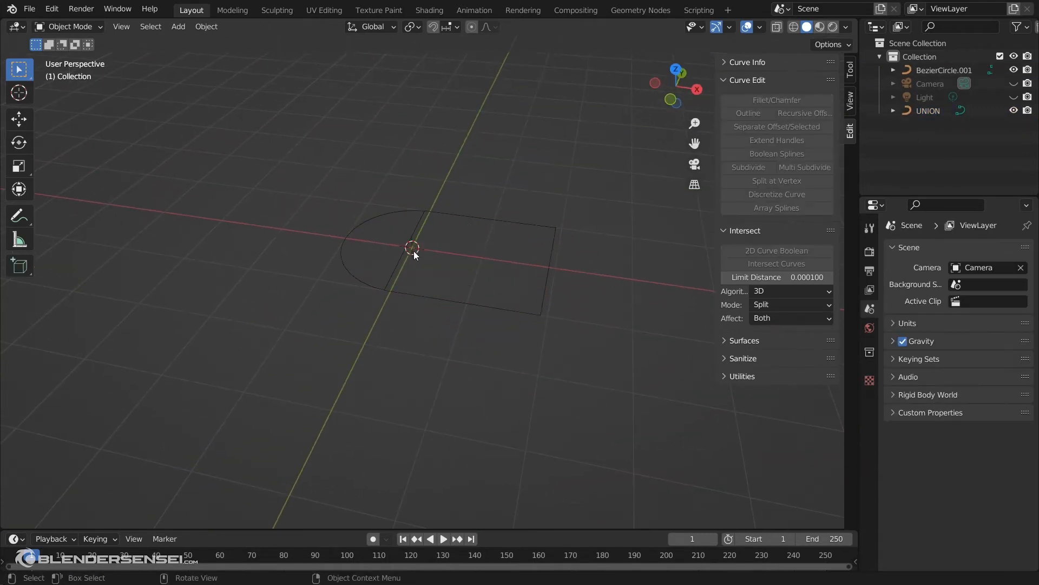
left_click(411, 245)
key("x")
left_click(411, 246)
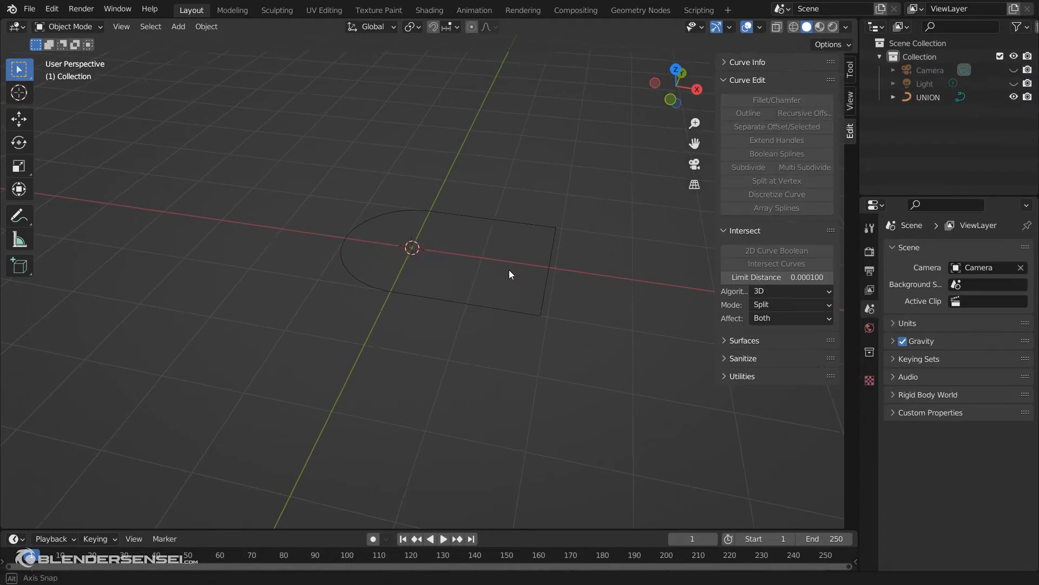
Put the union curve into Edit Mode and deselect all of its points.
middle_click_drag(508, 274, 397, 355)
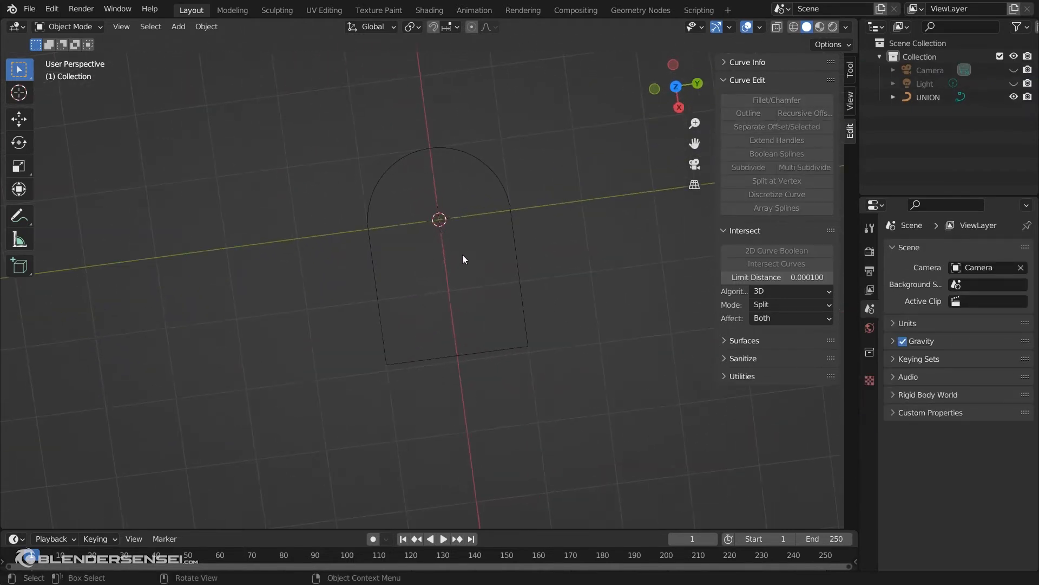
middle_click_drag(493, 293, 557, 216)
left_click(554, 212)
key("Tab")
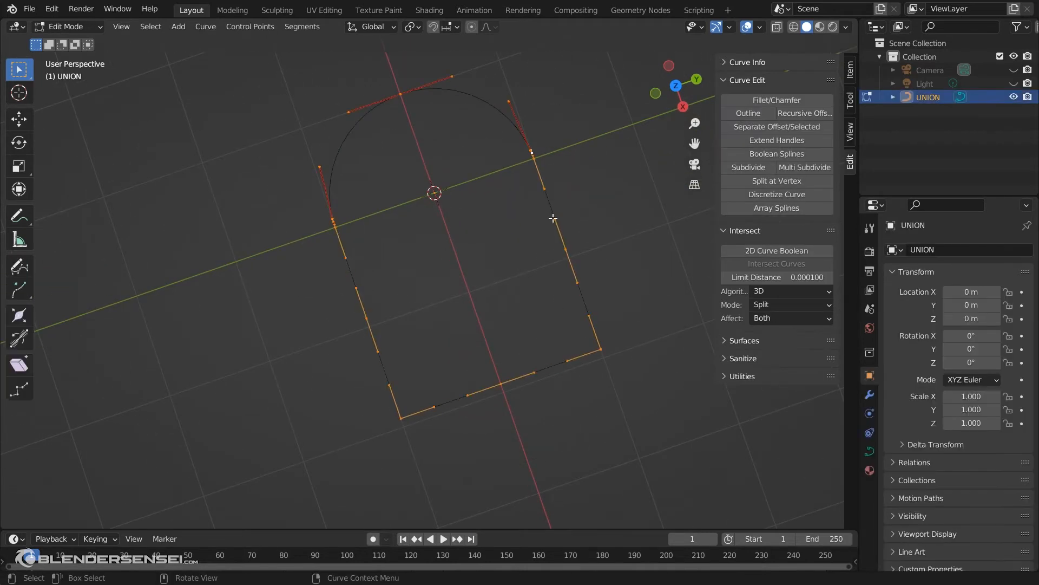
scroll(463, 307, "up", 4)
middle_click_drag(492, 356, 399, 369)
key("alt+a")
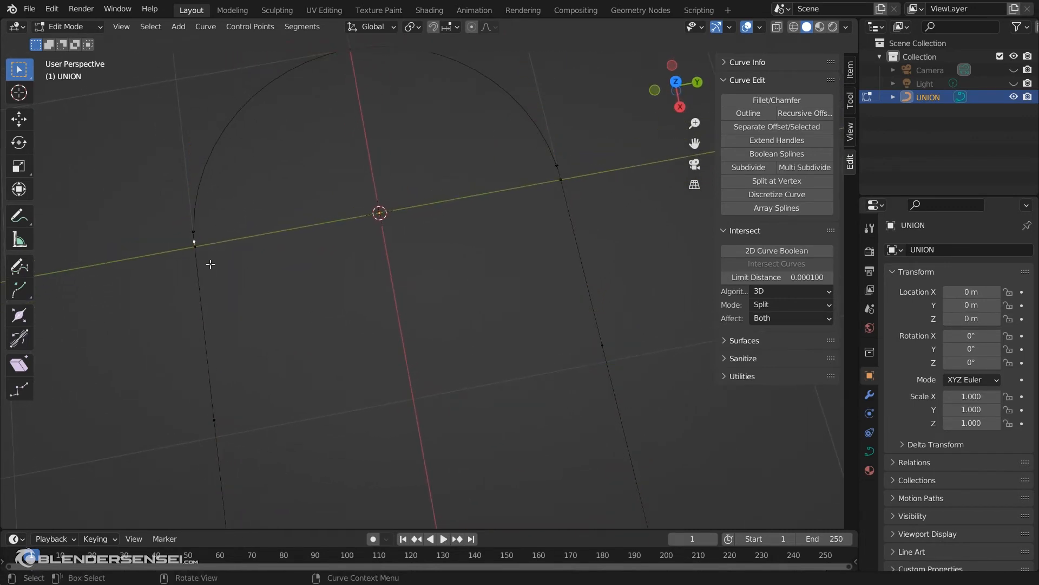
middle_click_drag(222, 262, 261, 260, "shift")
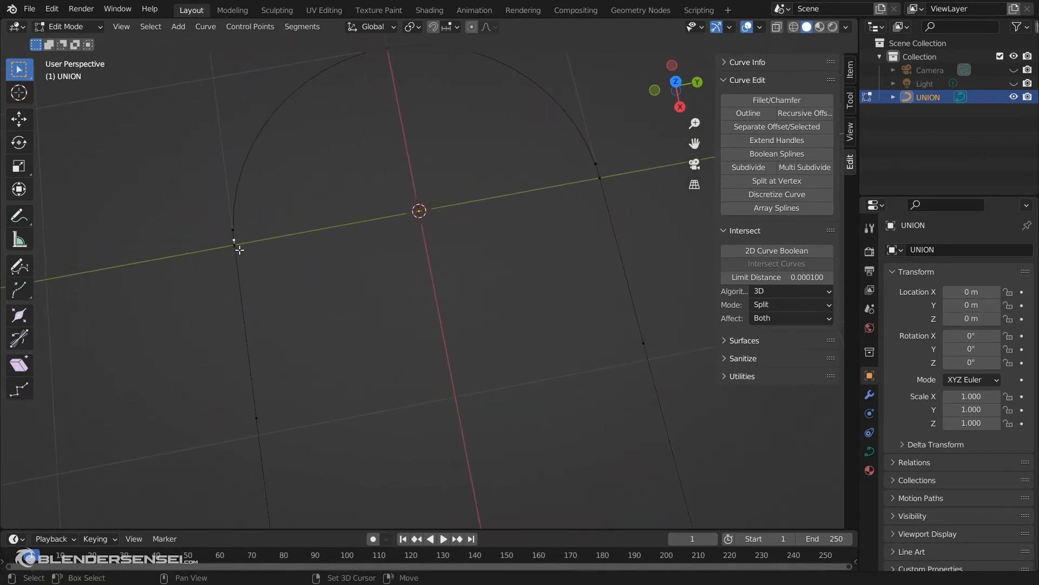
Delete the duplicate points where the arc meets the straight side on the negative Y side.
left_click(236, 254)
key("x")
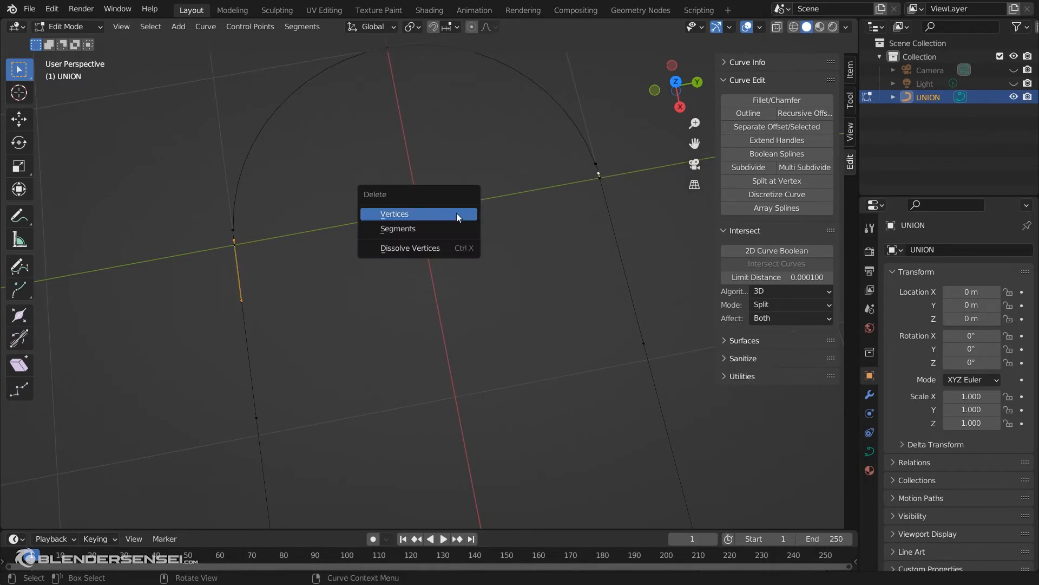
left_click(456, 212)
left_click(238, 244)
scroll(251, 227, "up", 1)
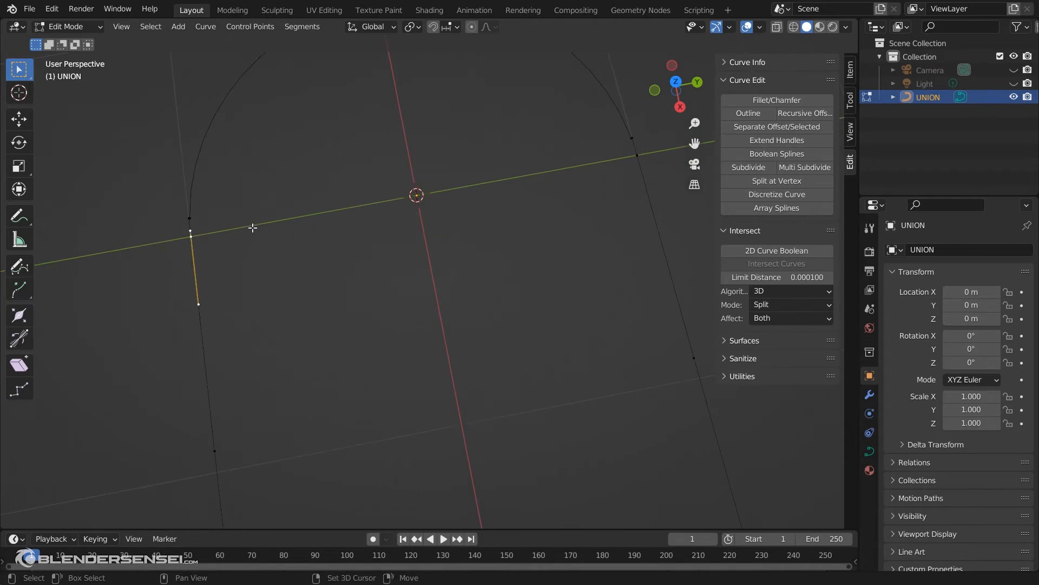
middle_click_drag(252, 227, 379, 314, "shift")
scroll(379, 314, "up", 1)
left_click(299, 317)
key("x")
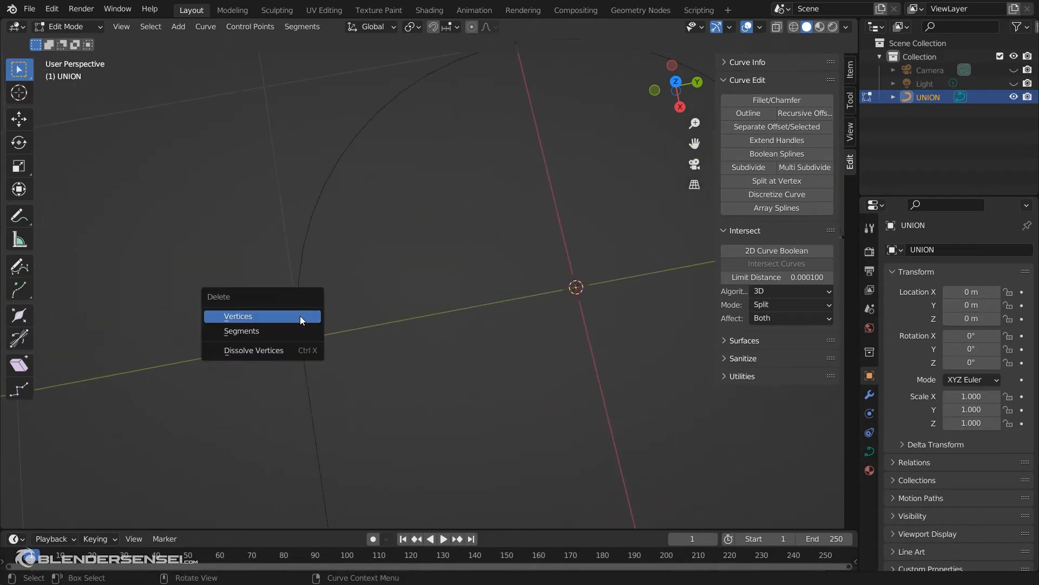
left_click(300, 316)
Try deleting one more point at the arc's negative Y end, and undo that deletion.
left_click(304, 318)
key("x")
left_click(303, 317)
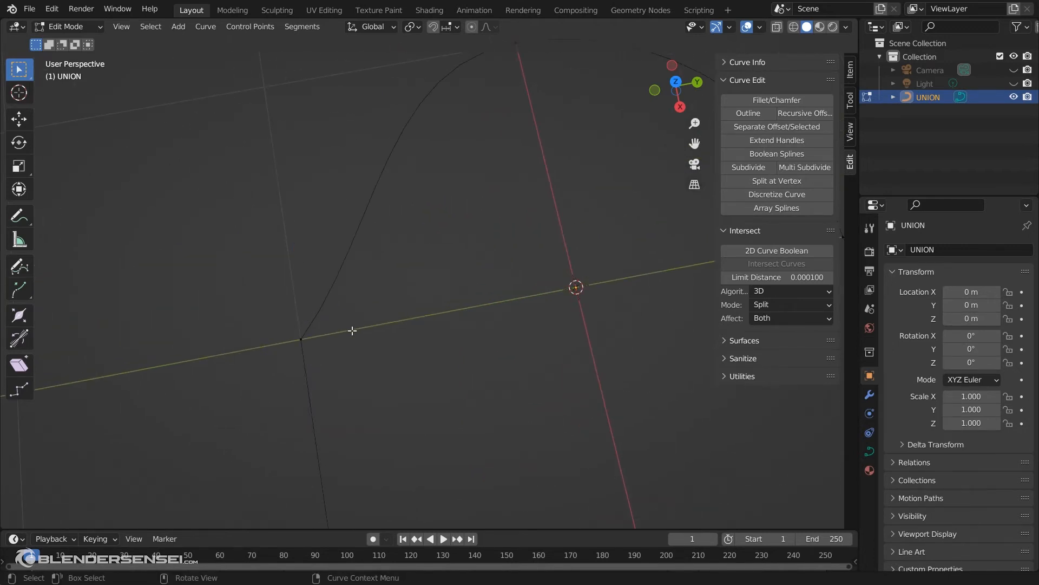
key("ctrl+z")
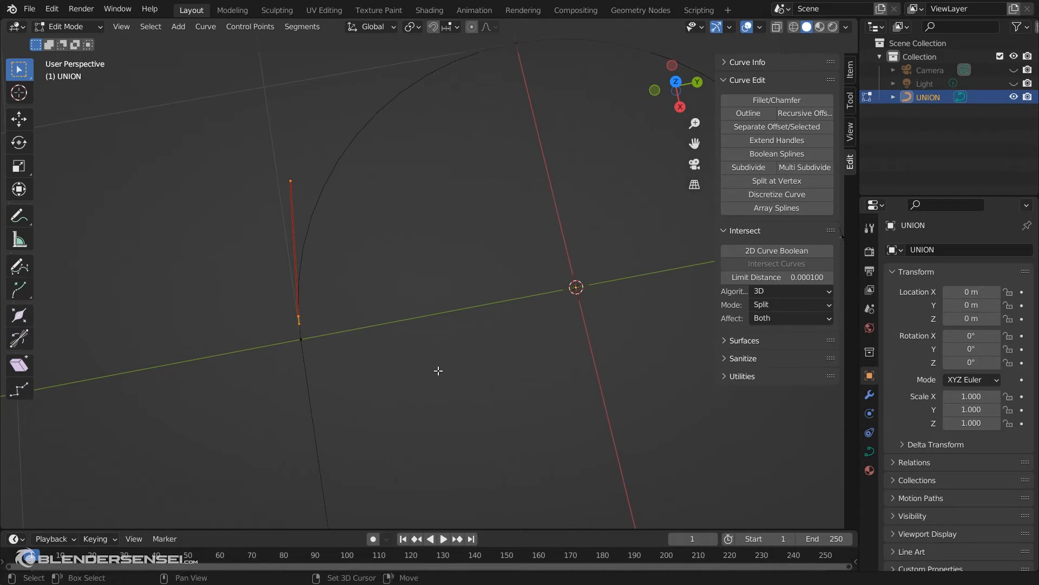
Delete a duplicate point at the arc's end on the positive Y side.
middle_click_drag(439, 371, 359, 358, "shift")
scroll(358, 357, "down", 2)
middle_click_drag(579, 262, 569, 327, "shift")
scroll(569, 327, "up", 2)
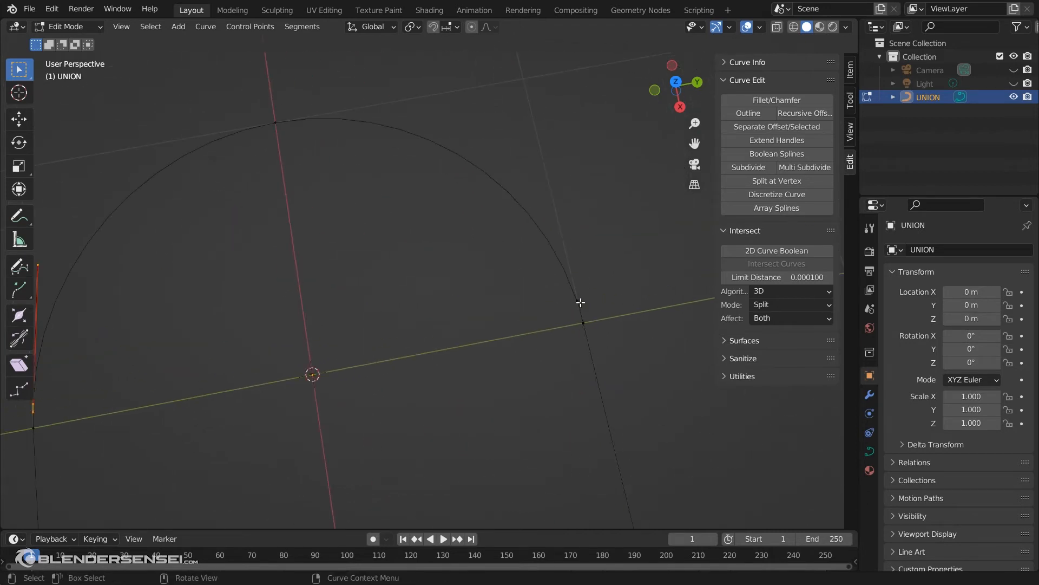
key("x")
left_click(580, 301)
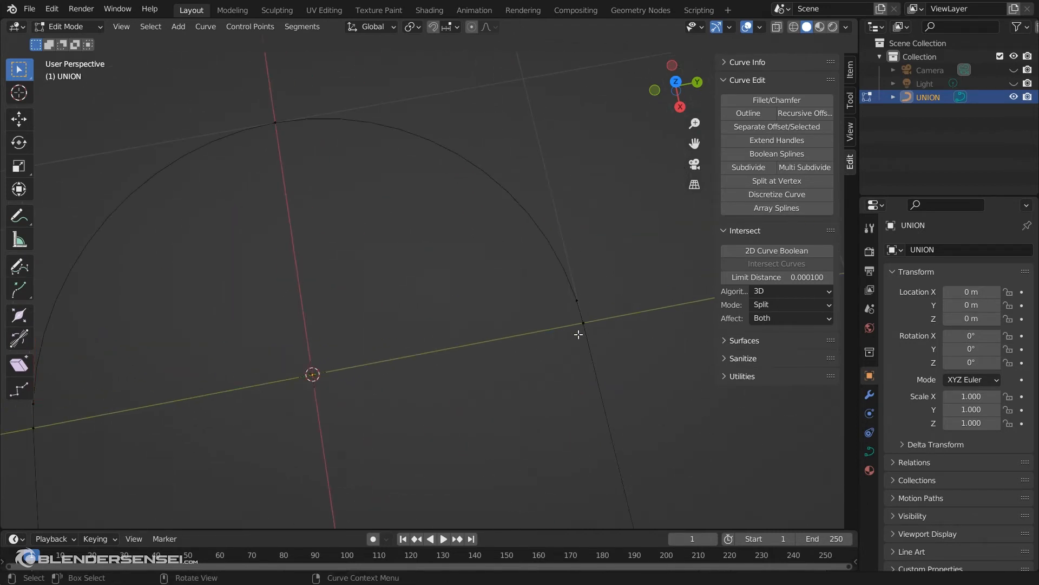
Move another overlapping point at the arc's positive Y end about 0.12 m aside and delete it.
left_click(579, 299)
key("g")
right_click(596, 306)
key("g")
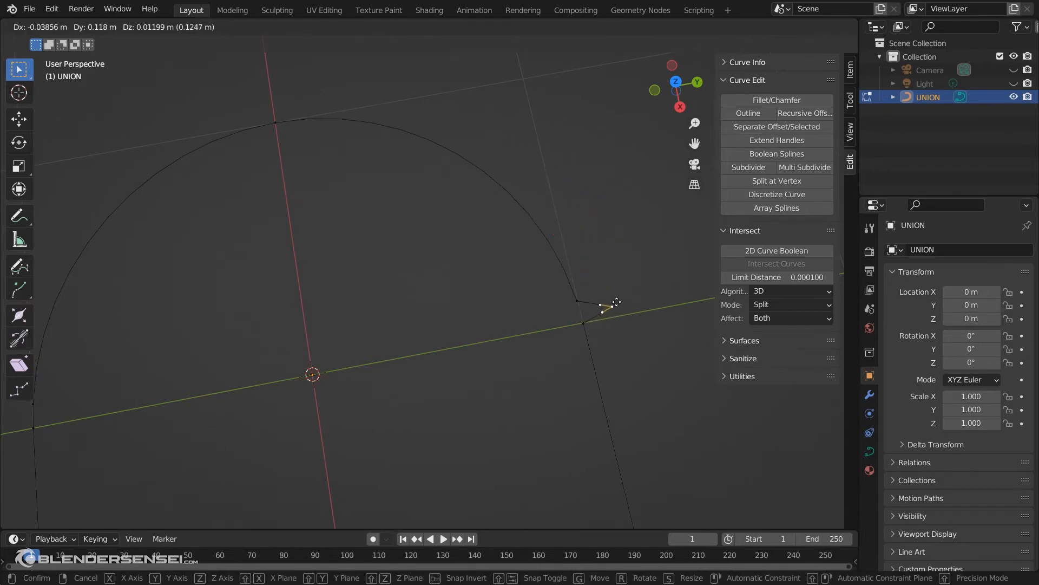
left_click(617, 302)
key("x")
left_click(617, 302)
key("Home")
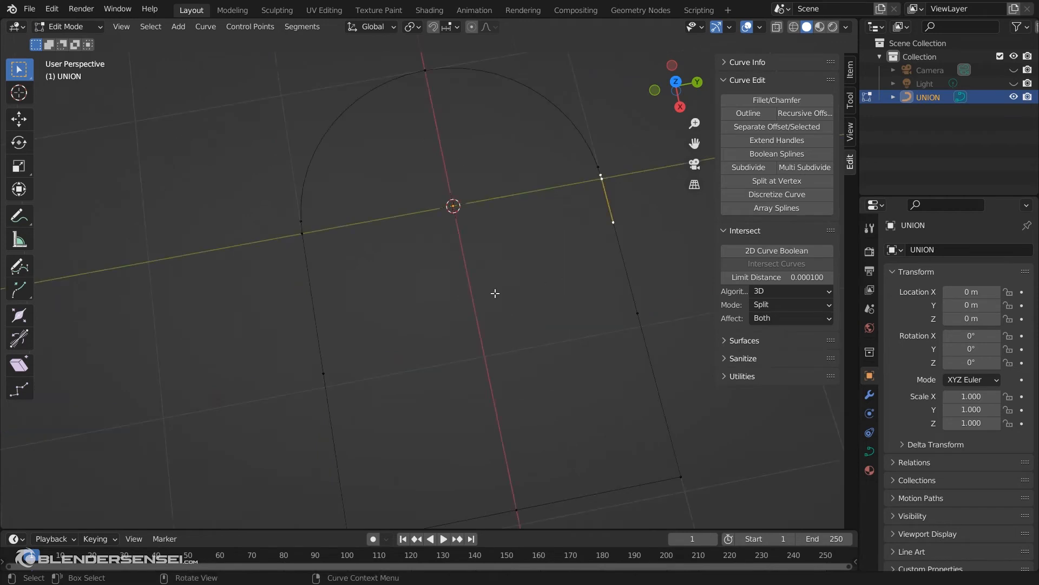
Select the point at the arc's negative Y end, then undo the manual point edits on the union curve.
middle_click_drag(495, 293, 303, 274)
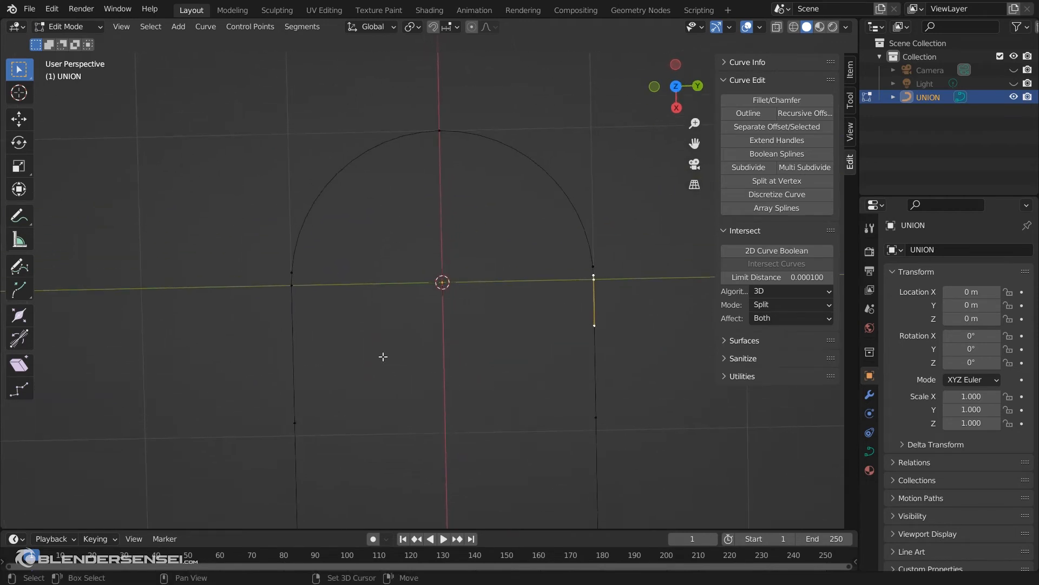
left_click(295, 271)
key("e")
left_click(327, 267)
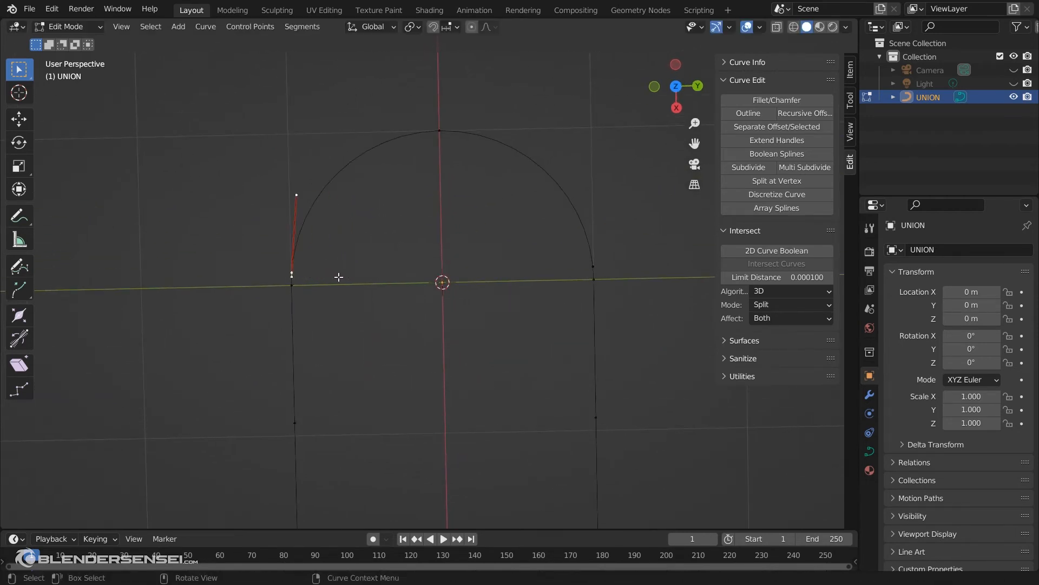
key("ctrl+z")
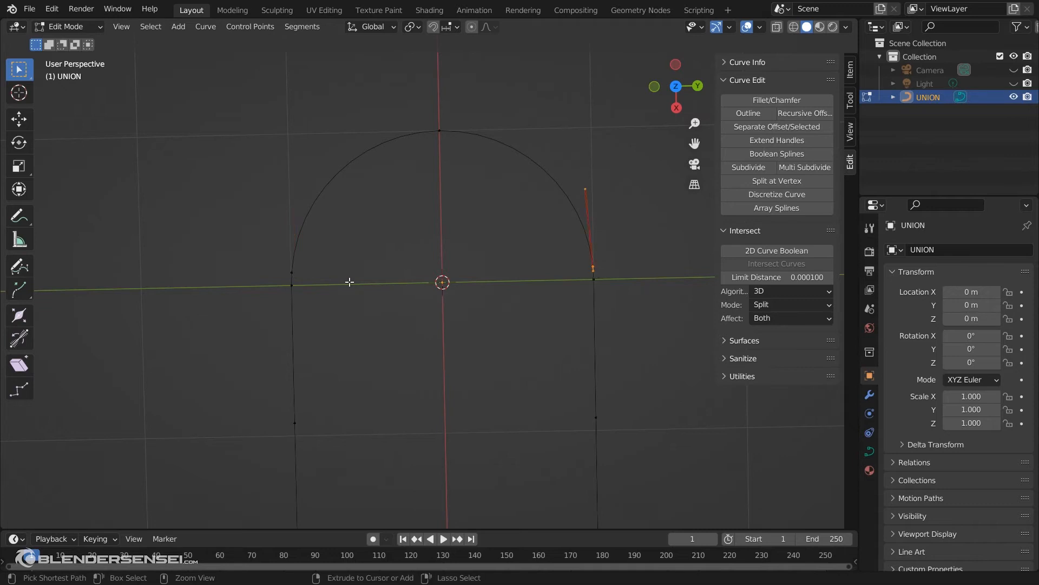
key("ctrl+z")
key("ctrl+z")
key("ctrl+z")
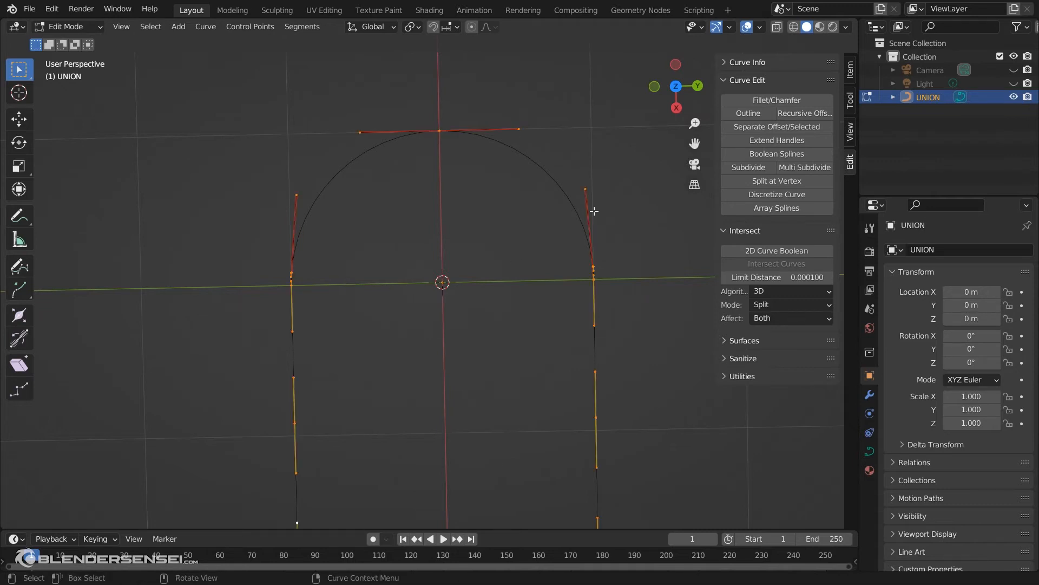
Collapse the Curve Edit and Intersect sections, expand Sanitize, and apply Remove Doubles to the union curve.
left_click(730, 80)
left_click(732, 98)
left_click(729, 135)
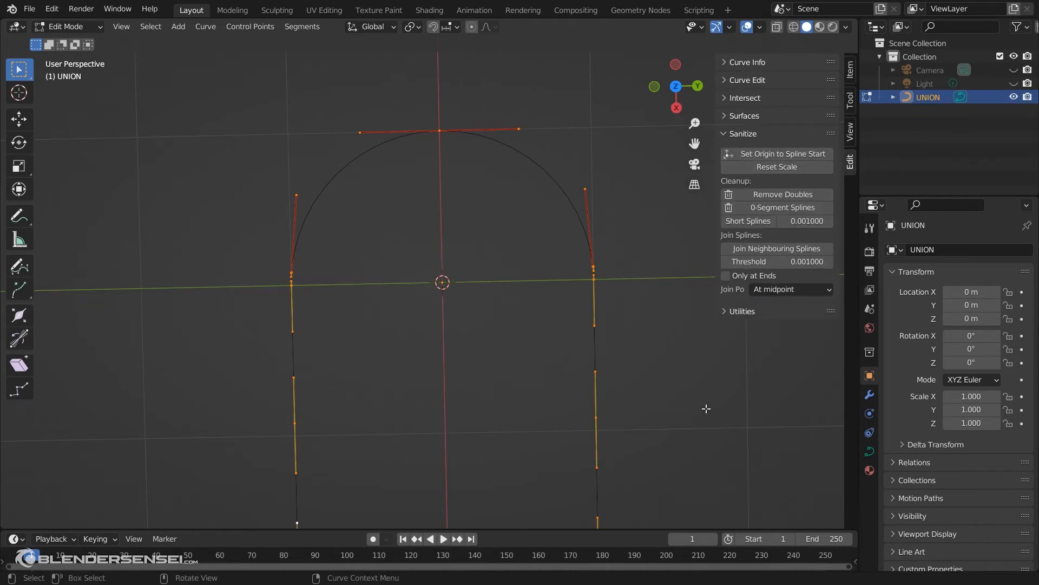
left_click(780, 195)
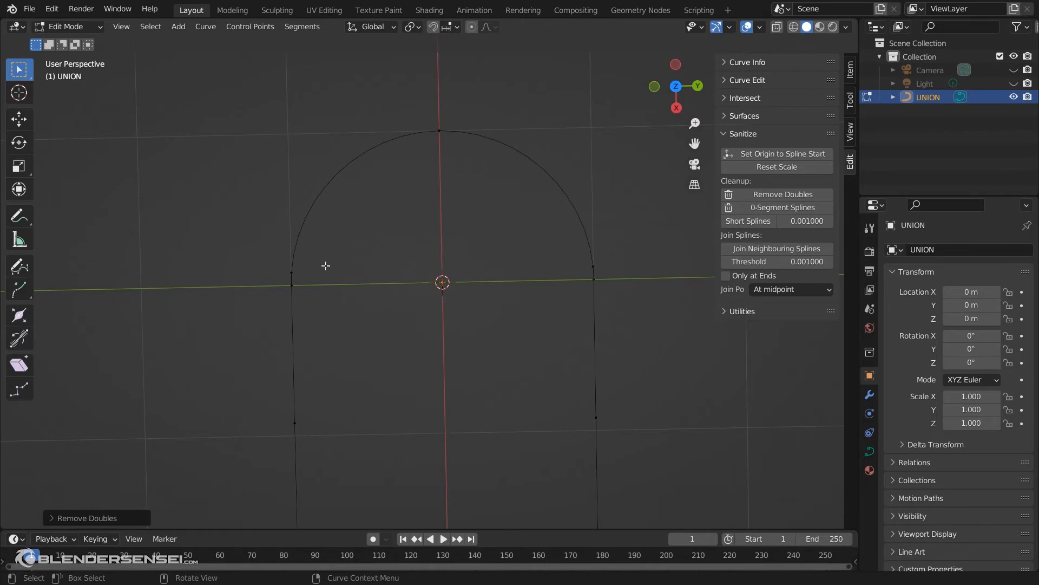
Test-move the points at both ends of the arc to check for remaining duplicates.
left_click(295, 285)
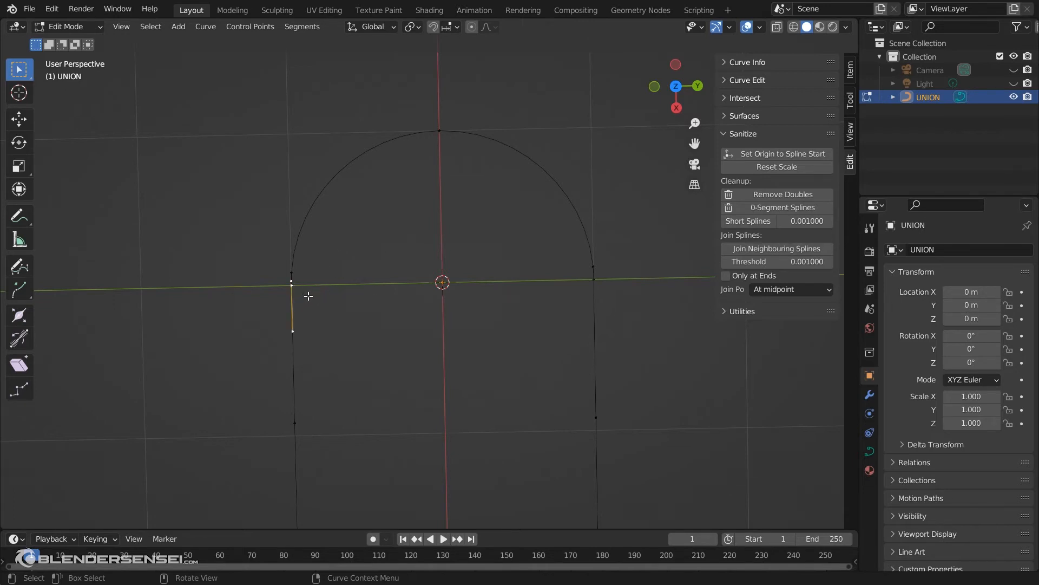
key("g")
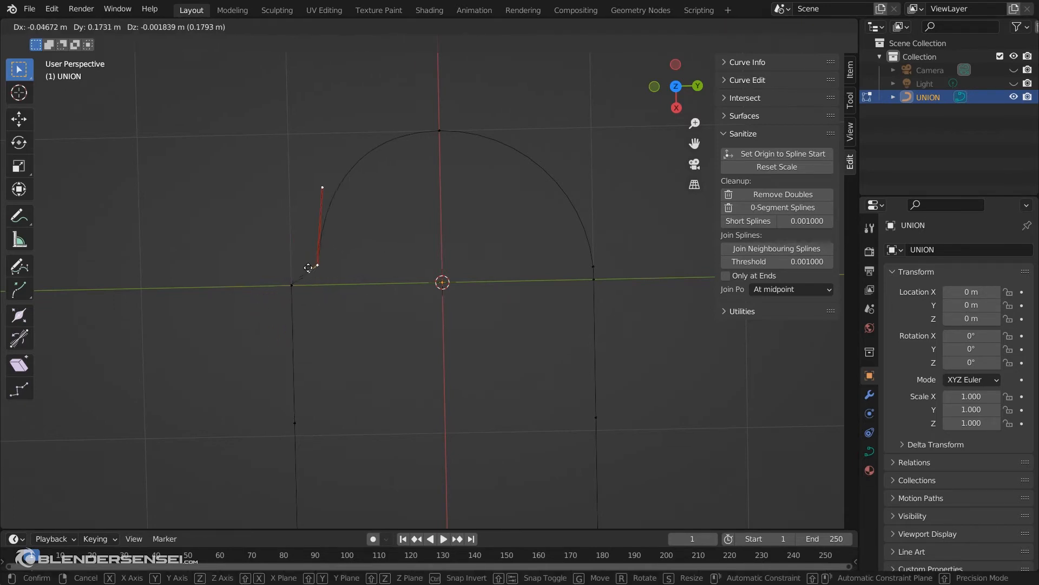
left_click(309, 267)
left_click(591, 271)
key("g")
left_click(591, 262)
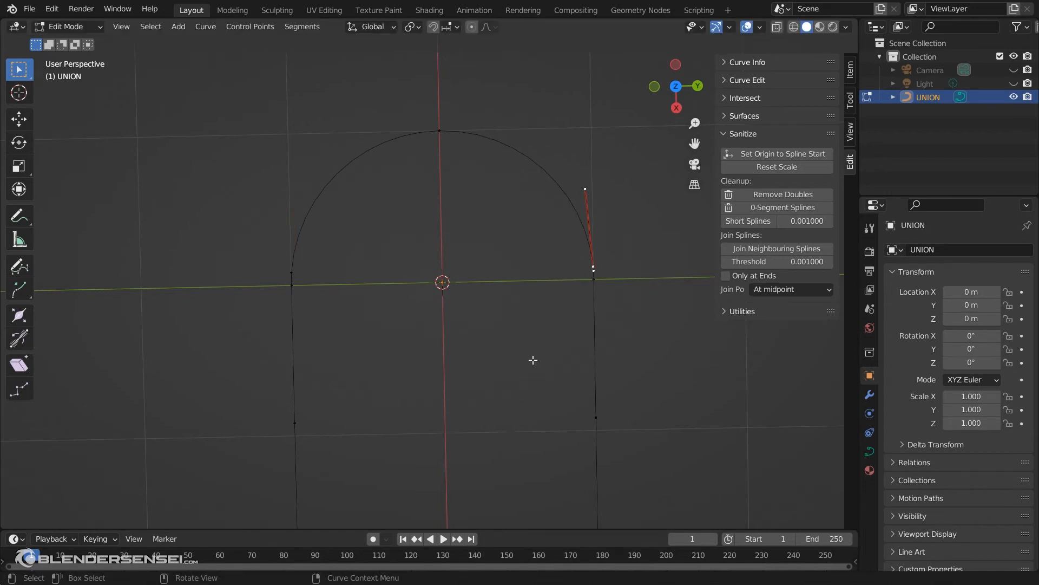
Select the three points along the union curve's straight base edge and subdivide the selected segments twice.
middle_click_drag(522, 354, 513, 204, "shift")
mouse_move(512, 310)
middle_mouse_down("shift")
mouse_move(519, 190)
mouse_move(494, 313)
mouse_move(253, 435)
middle_mouse_up("shift")
scroll(518, 197, "down", 1)
left_click(298, 443)
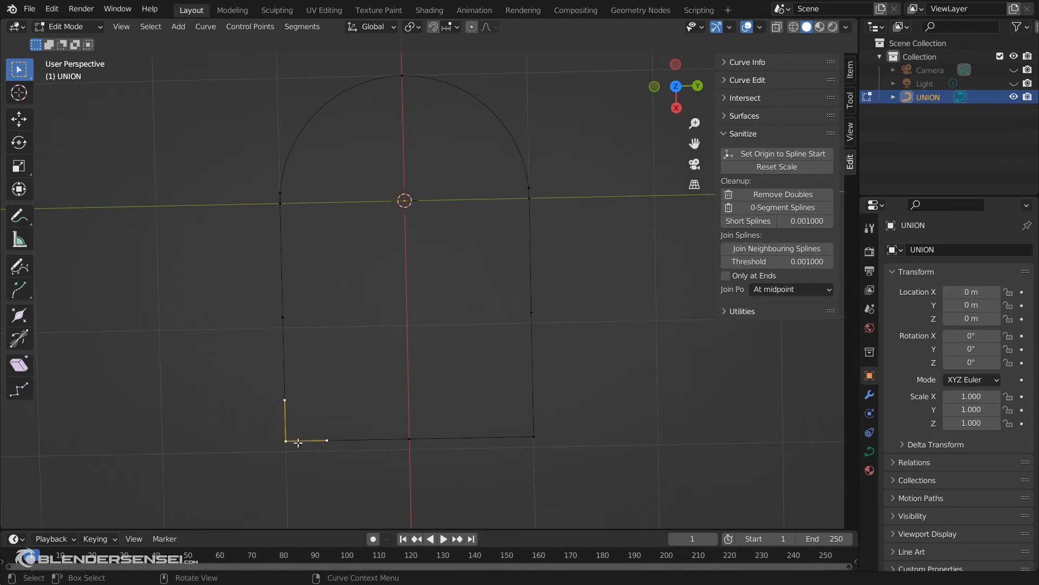
left_click(408, 443, "shift")
left_click(534, 435, "shift")
right_click(446, 368)
mouse_move(459, 375)
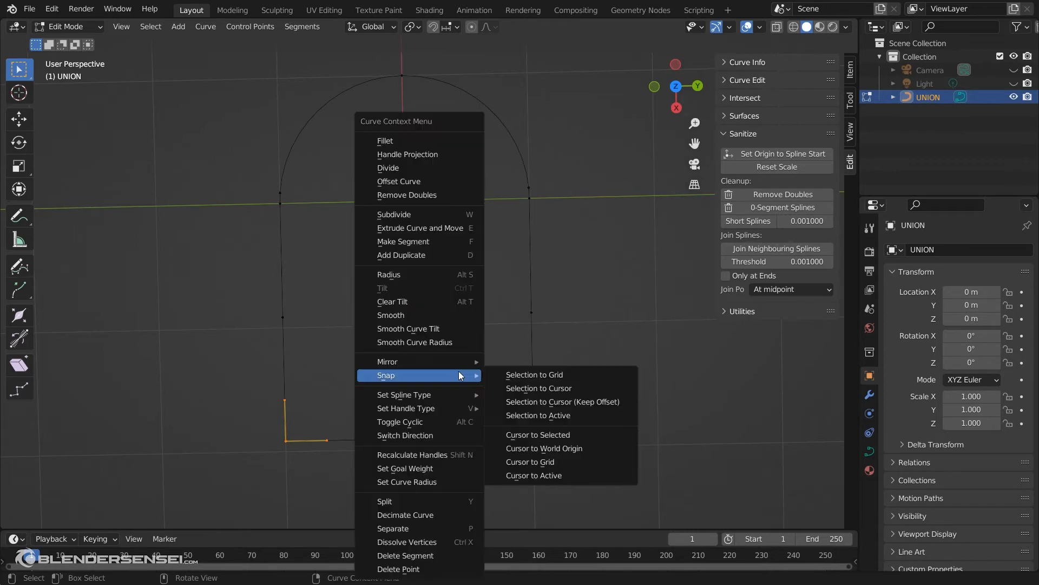
left_click(446, 214)
scroll(433, 427, "up", 2)
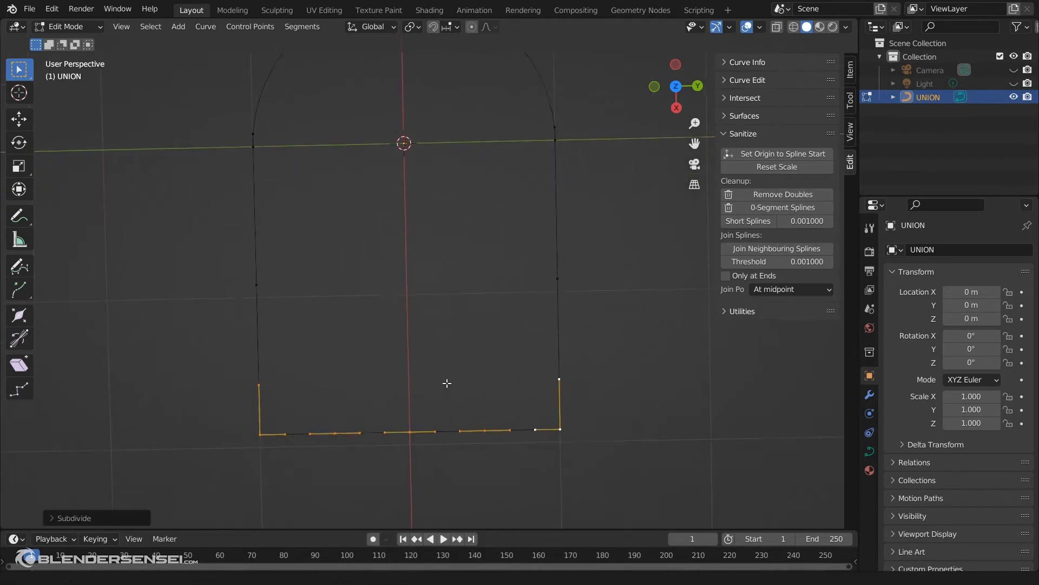
middle_click_drag(460, 363, 466, 353)
key("shift+r")
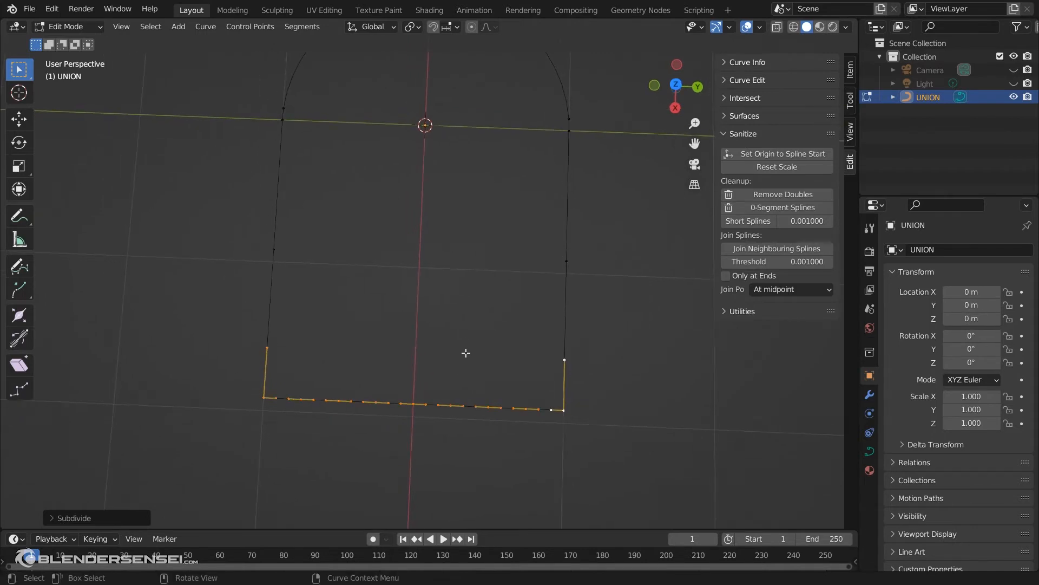
Select every other new point along the base edge and move the four points in negative X, forming a zigzag hem.
left_click(300, 398)
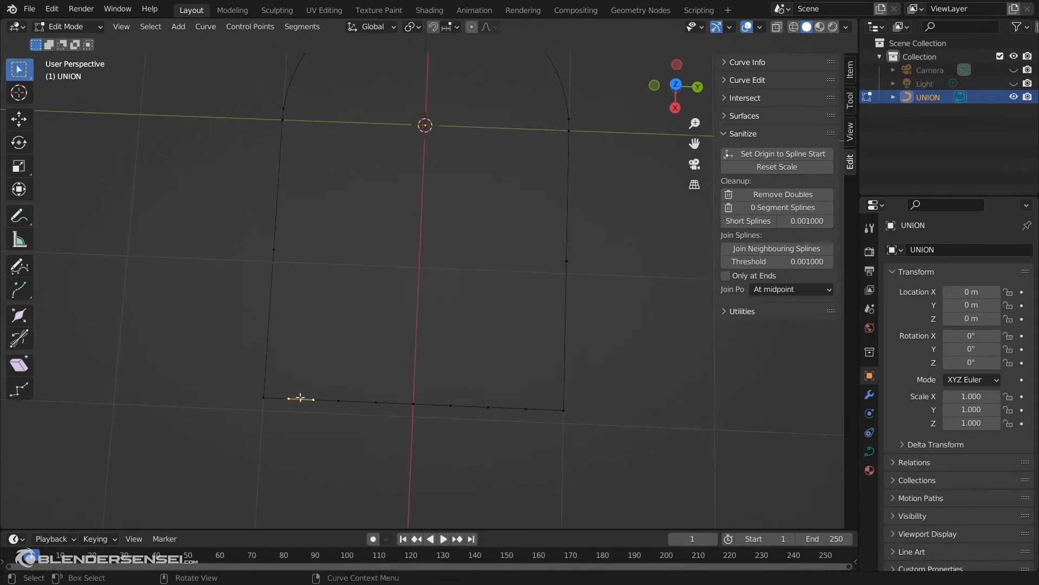
left_click(376, 403, "shift")
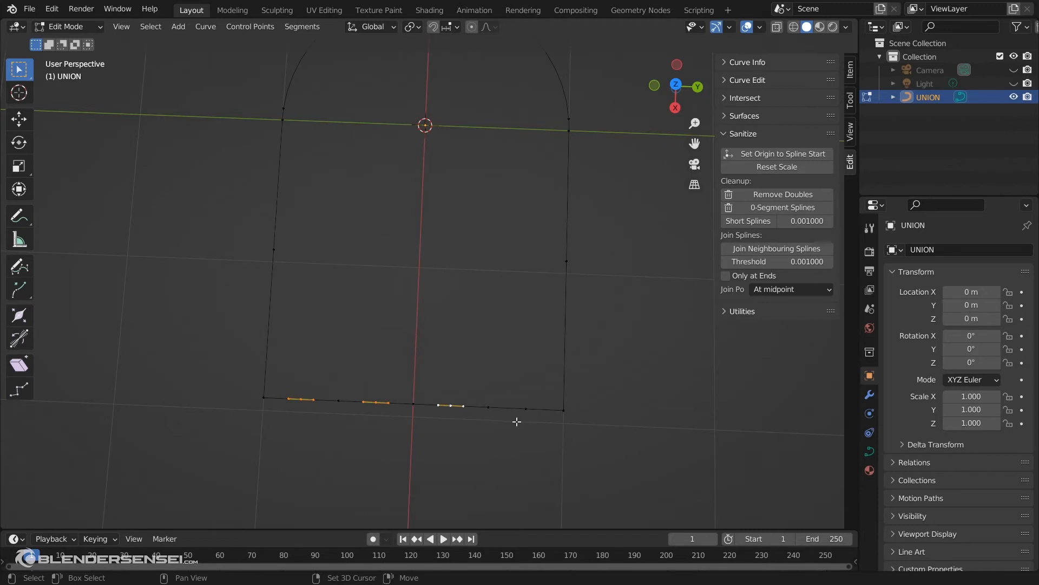
key("g")
key("x")
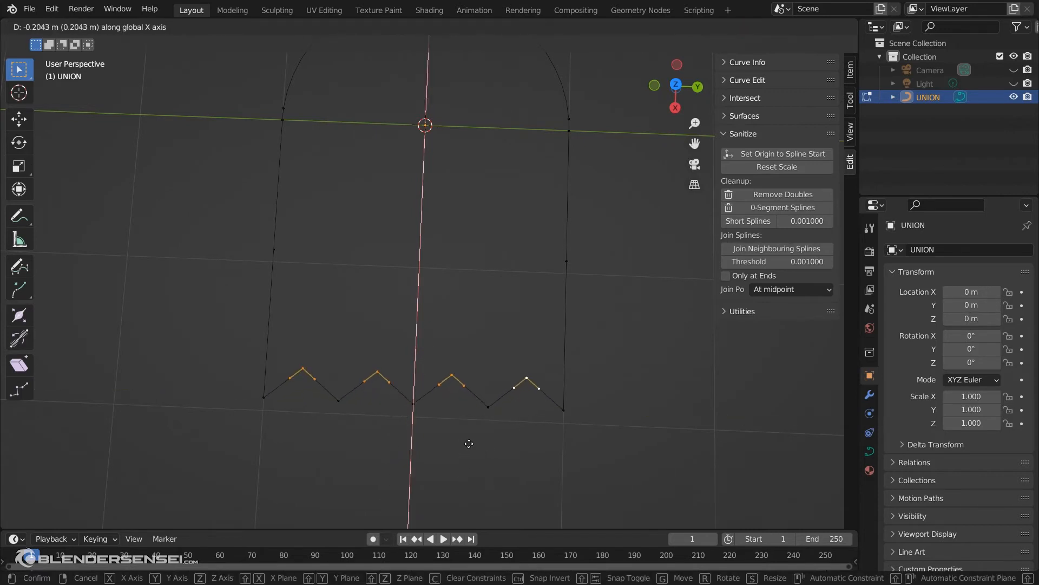
left_click(473, 431)
key("Home")
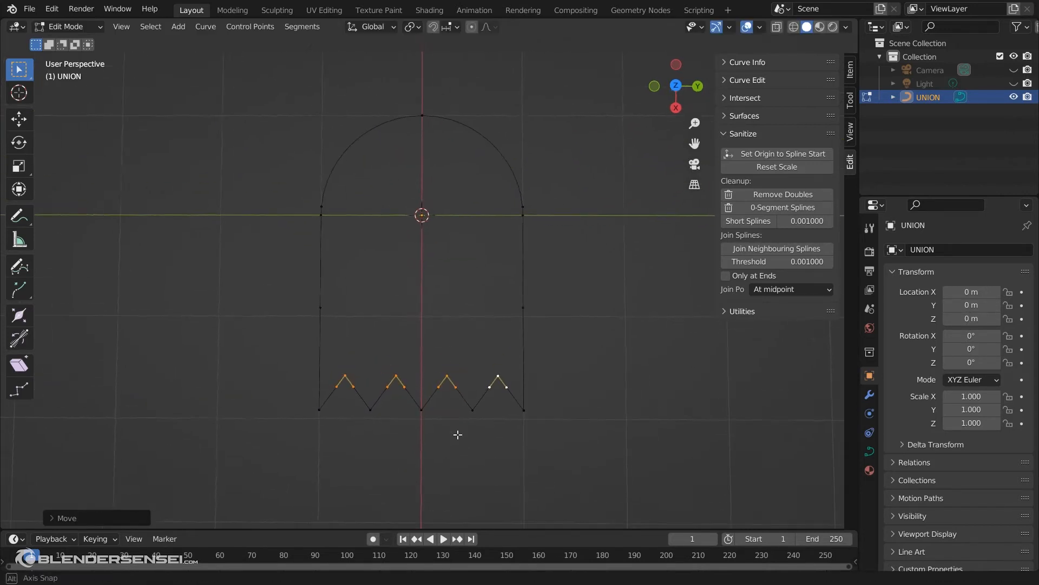
Leave Edit Mode and set the union curve's fill mode to Both.
key("Tab")
middle_click_drag(458, 439, 490, 442)
left_click(870, 451)
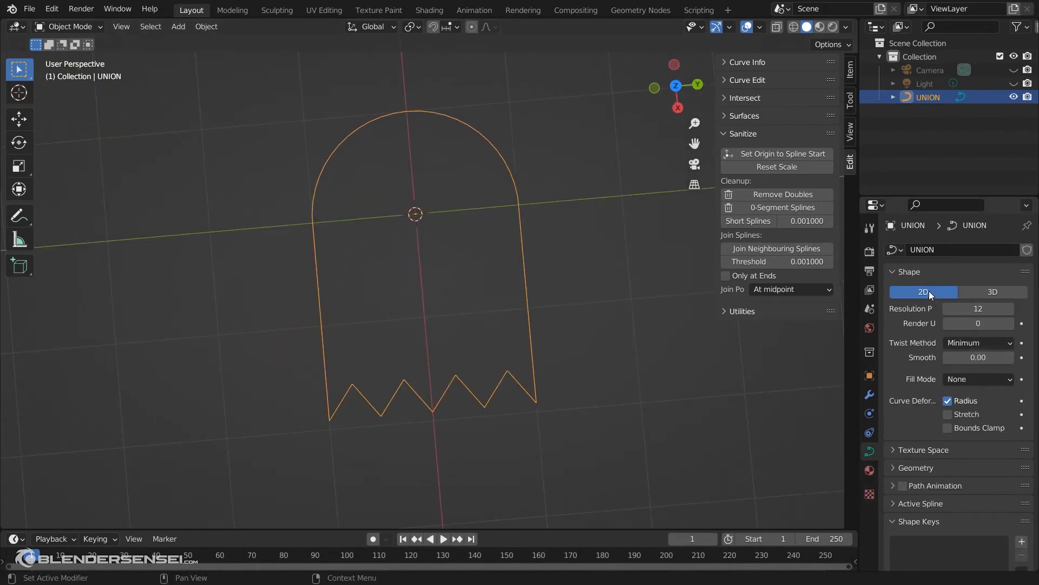
left_click(989, 381)
left_click(984, 439)
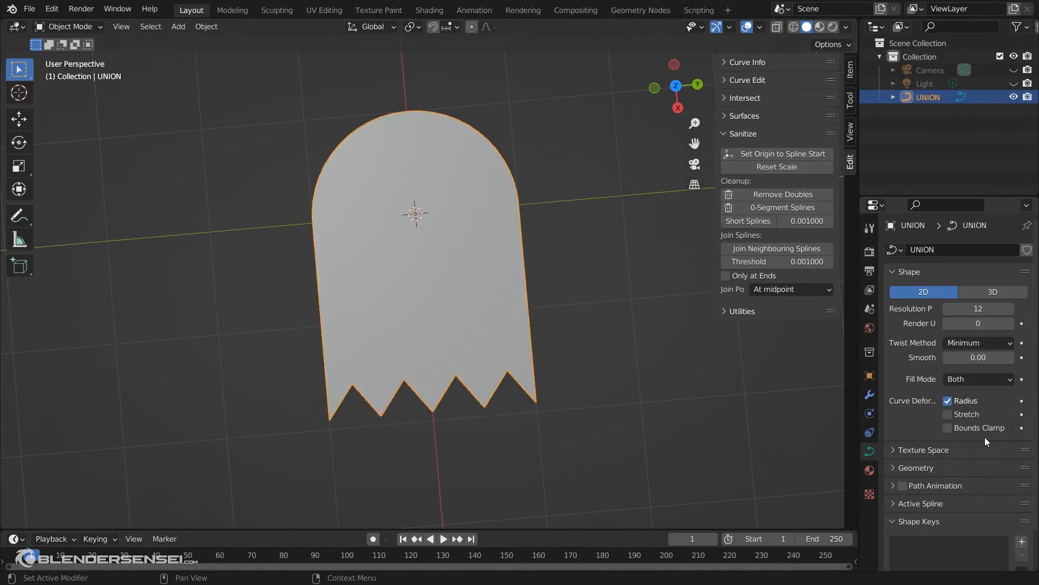
In Edit Mode from top view, add a Bezier circle, scale it down to eye size, and move it to the head's negative Y side.
middle_click_drag(573, 366, 579, 419, "alt")
scroll(568, 349, "up", 1)
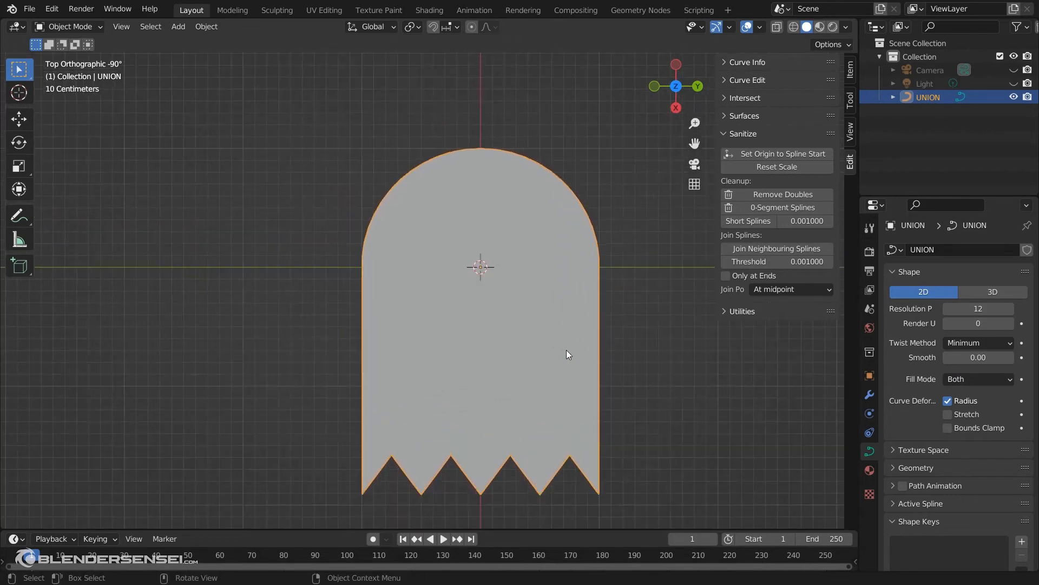
key("Tab")
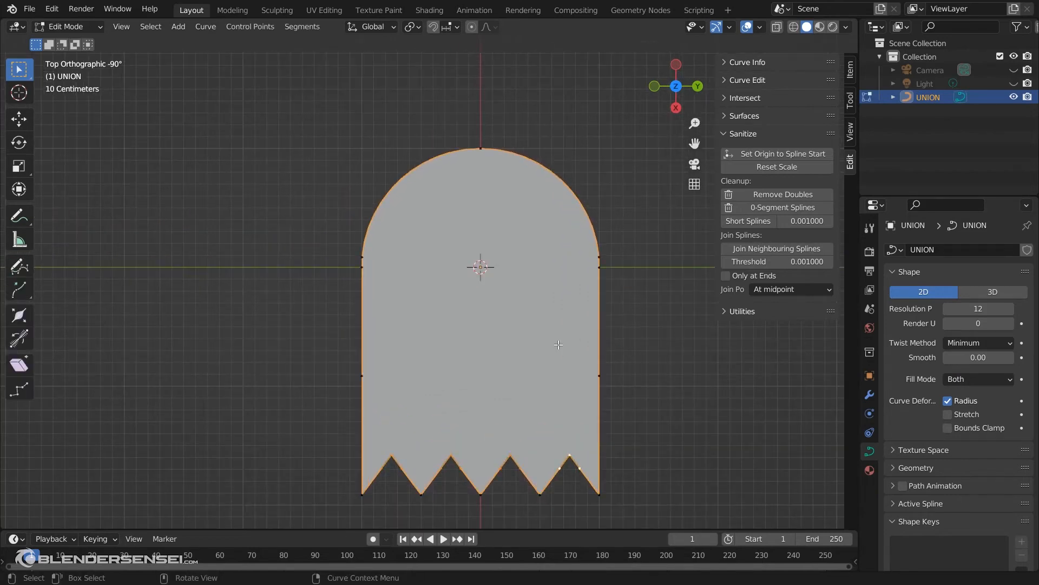
key("shift+a")
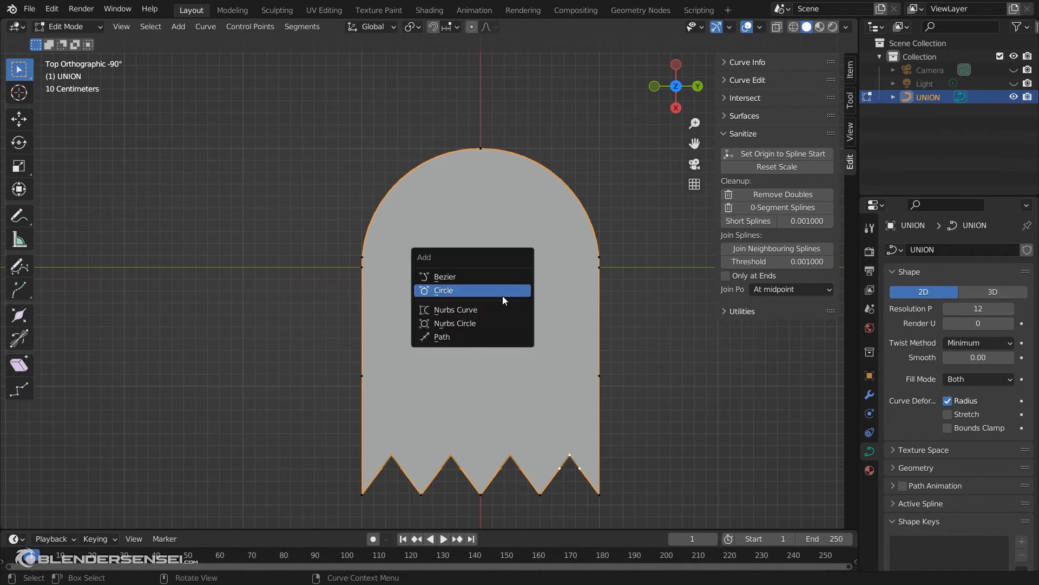
left_click(502, 295)
key("s")
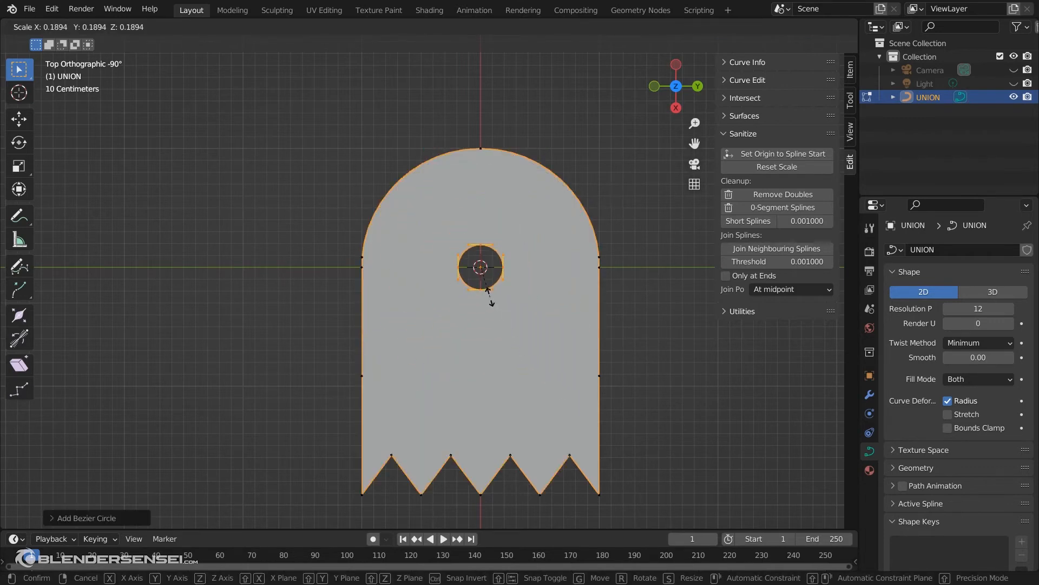
left_click(488, 300)
key("g")
left_click(431, 272)
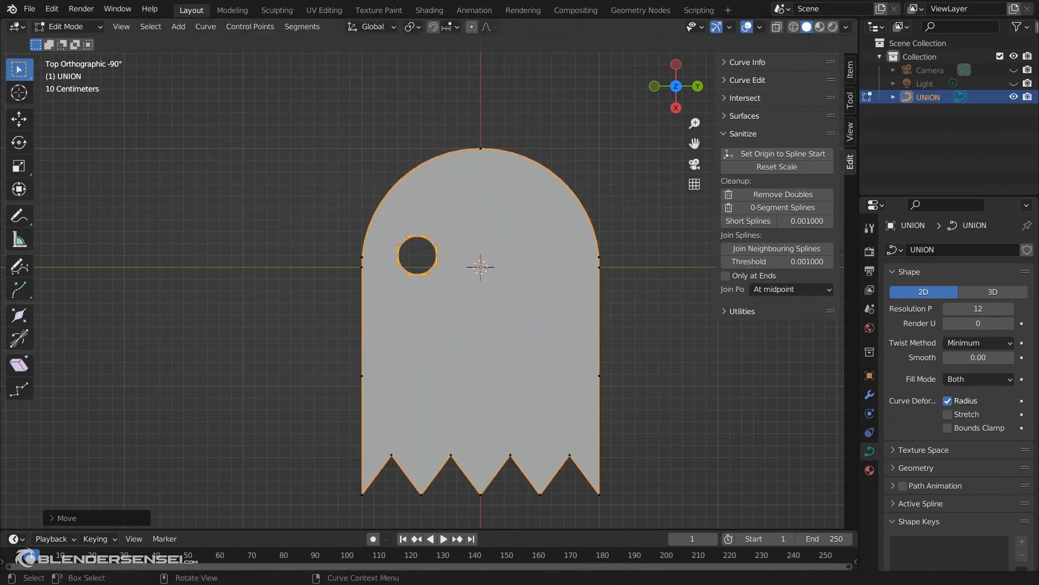
Stretch the small circle along X into a tall oval eye and shift it slightly into place.
key("s")
key("x")
left_click(436, 319)
key("g")
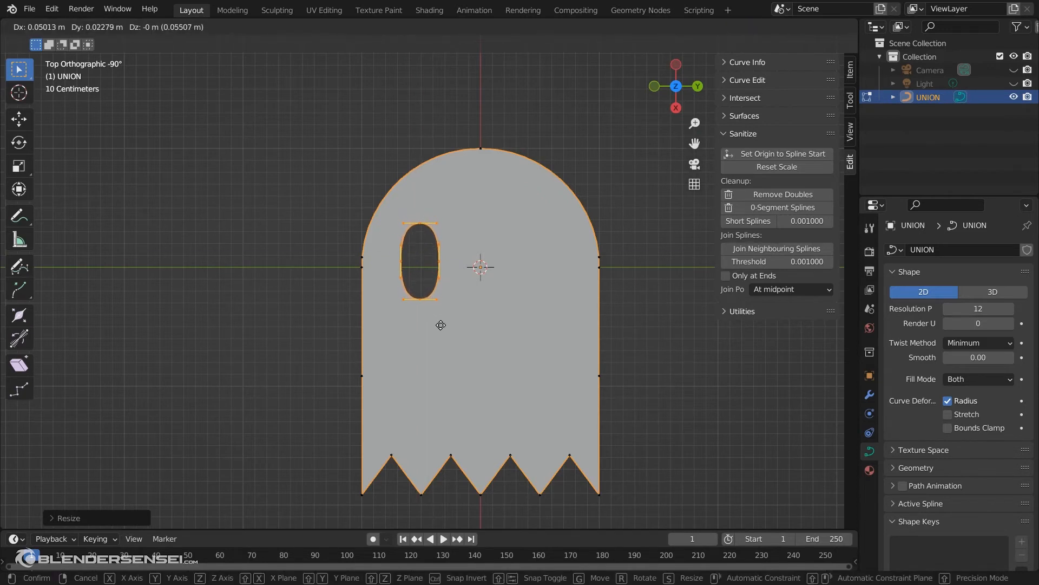
left_click(441, 325)
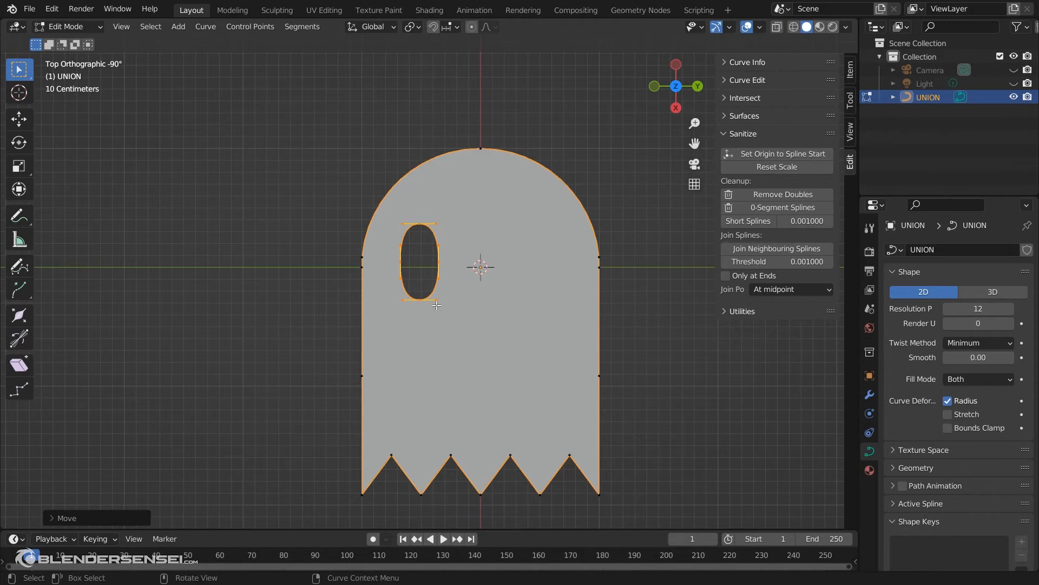
Duplicate the oval eye about 1 m along positive Y for the second eye.
key("shift+d")
key("y")
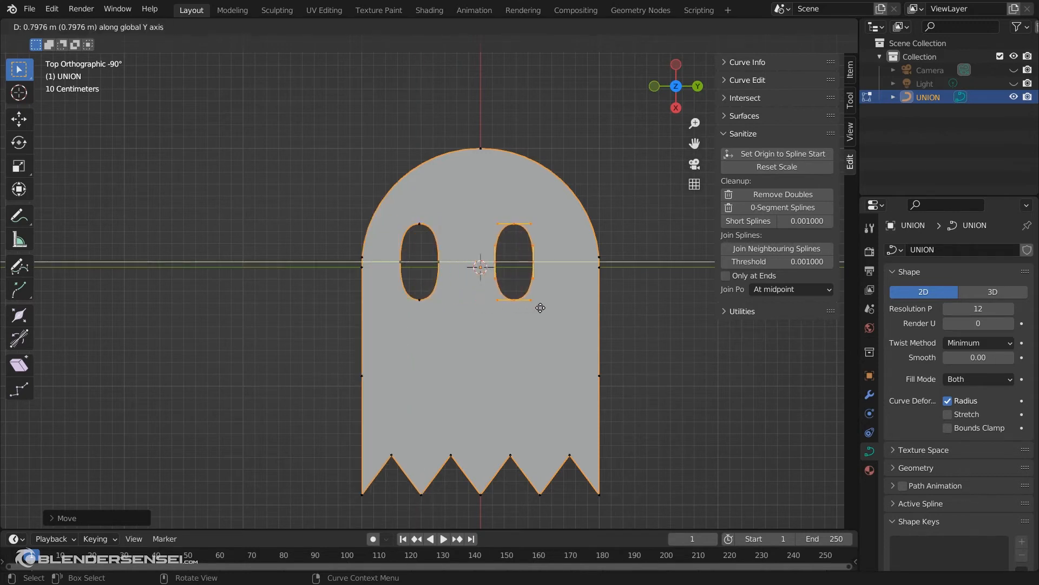
left_click(554, 309)
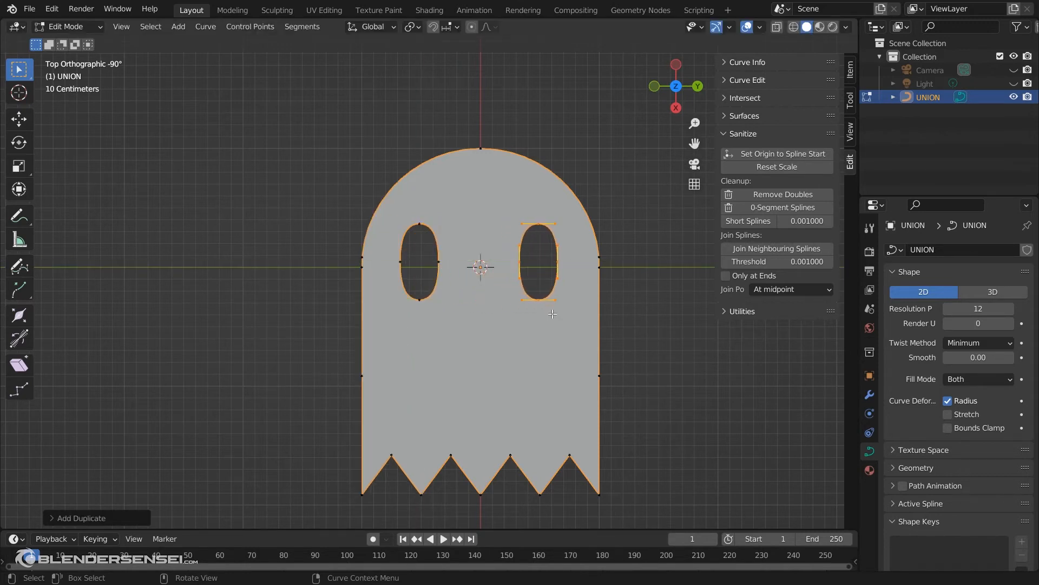
Add another Bezier circle, scale it down, and move it inside the positive Y eye as a pupil.
key("shift+a")
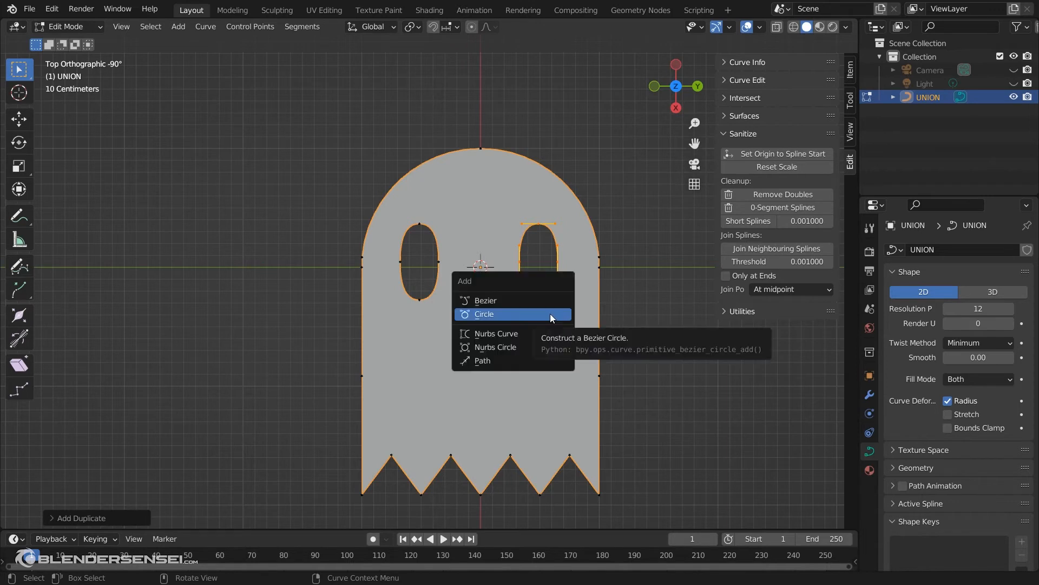
left_click(550, 313)
key("s")
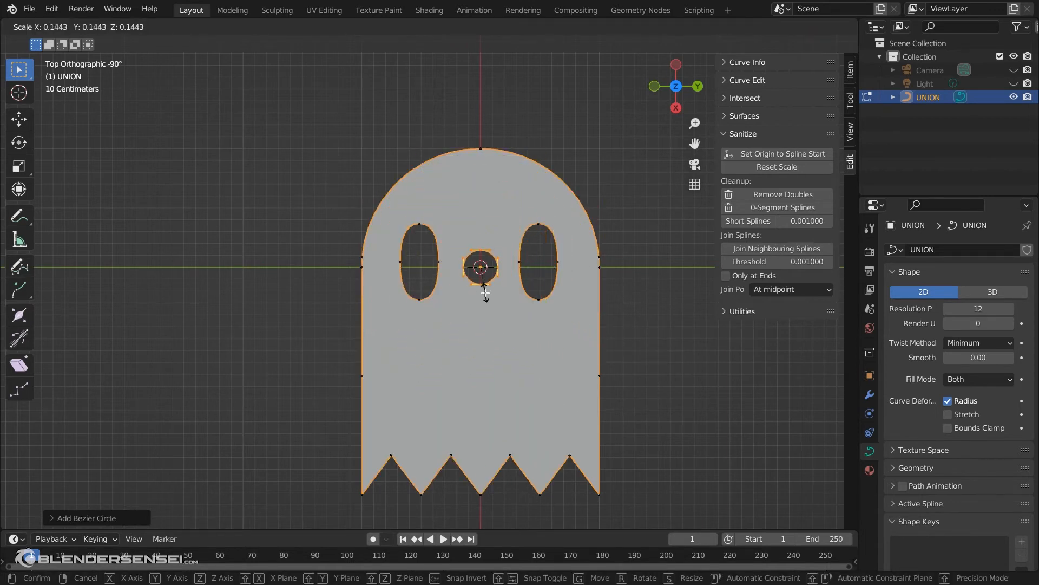
left_click(487, 296)
key("g")
left_click(543, 304)
Shrink the pupil further and position it just inside the eye's lower edge.
key("s")
left_click(545, 310)
key("g")
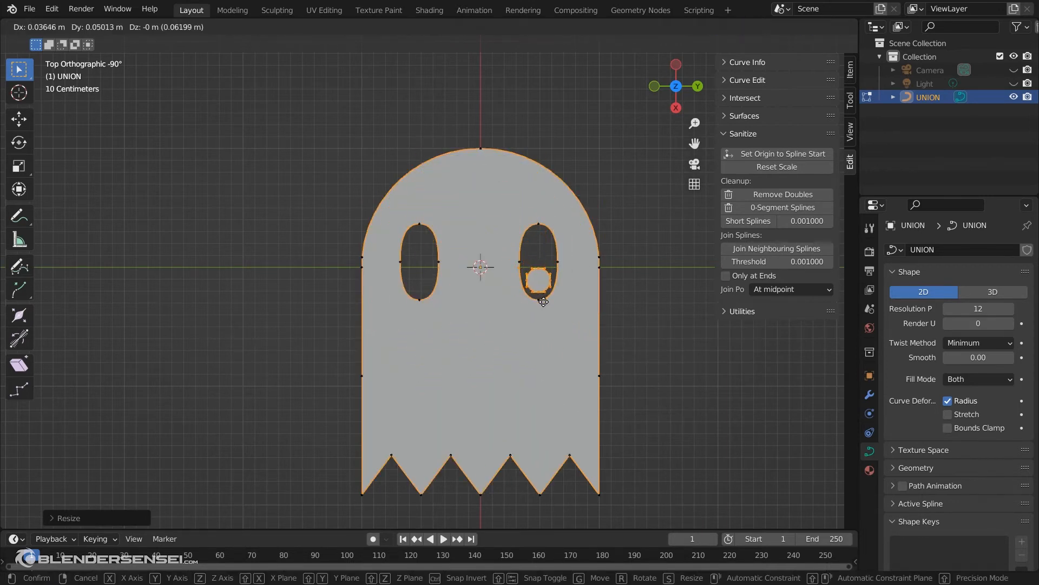
left_click(543, 306)
scroll(557, 341, "up", 3)
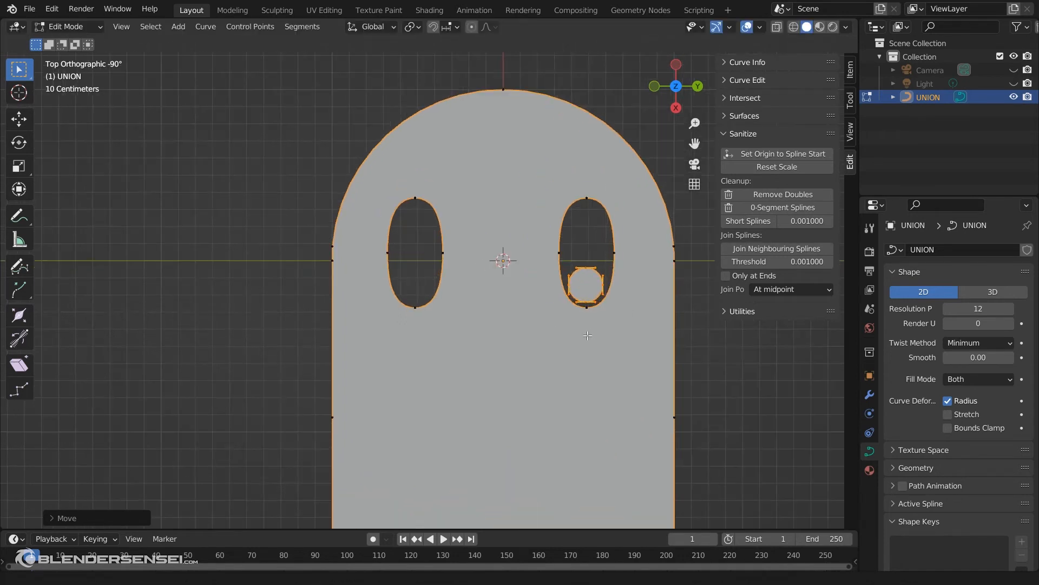
key("g")
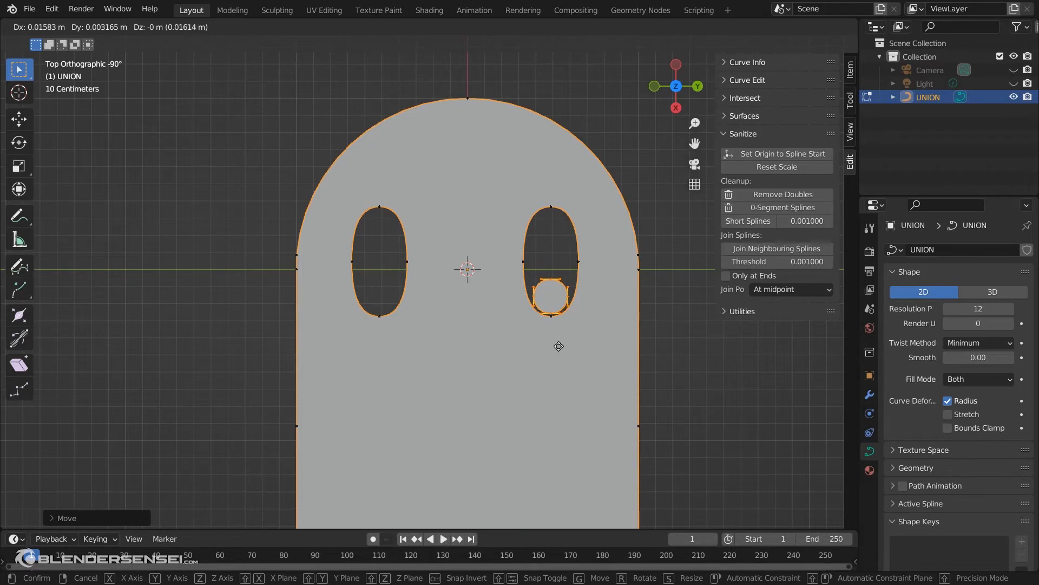
left_click(562, 340)
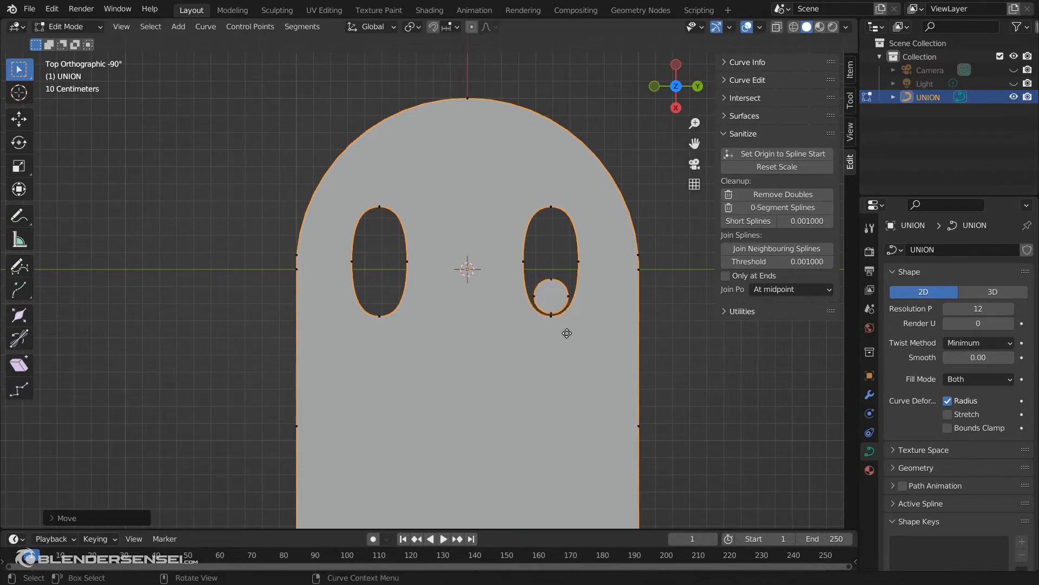
Duplicate the pupil about 1 m along negative Y into the other eye, then leave Edit Mode.
key("shift+d")
key("y")
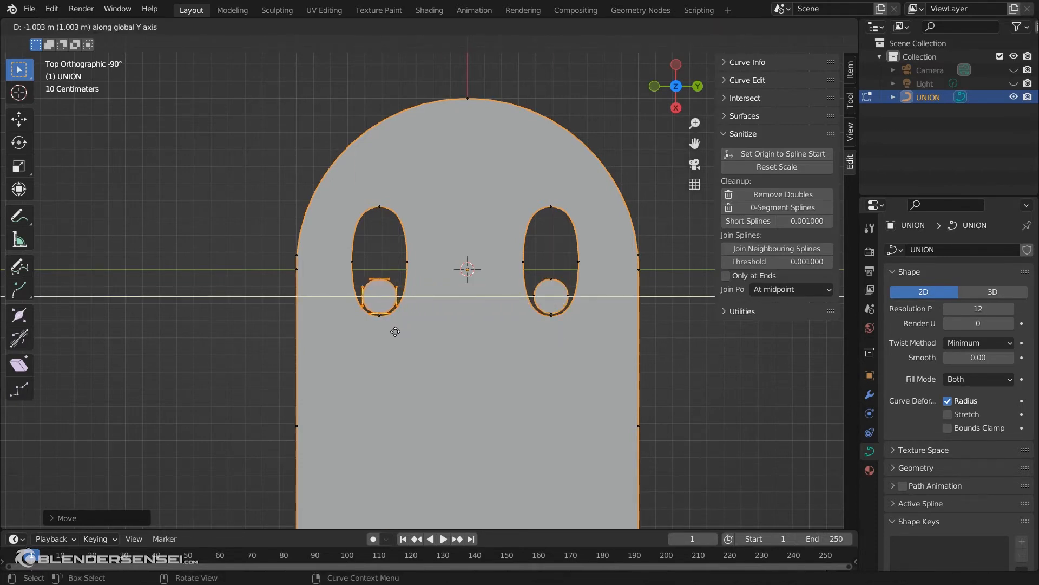
left_click(400, 332)
scroll(412, 338, "down", 4)
middle_click_drag(433, 398, 544, 379)
key("Tab")
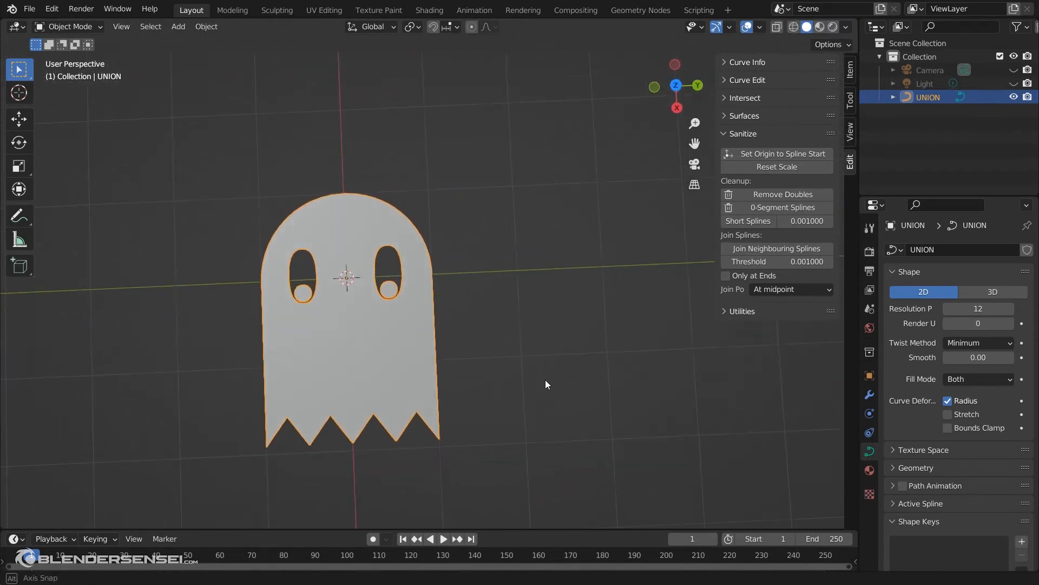
Place the 3D cursor on the Y axis in the empty space beside the ghost and snap it to the grid.
middle_click_drag(592, 407, 509, 377)
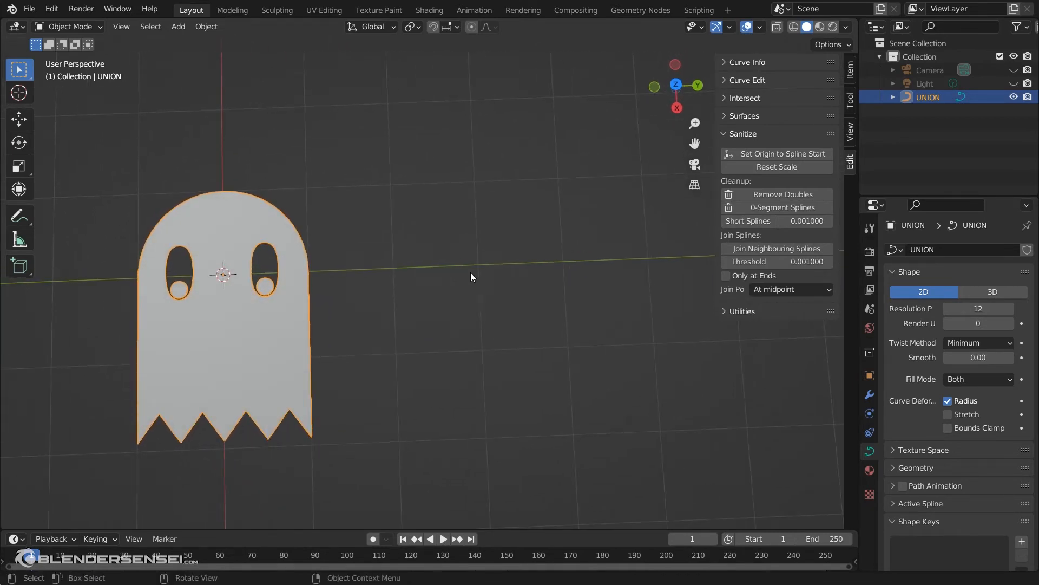
right_click_drag(465, 269, 569, 259, "shift")
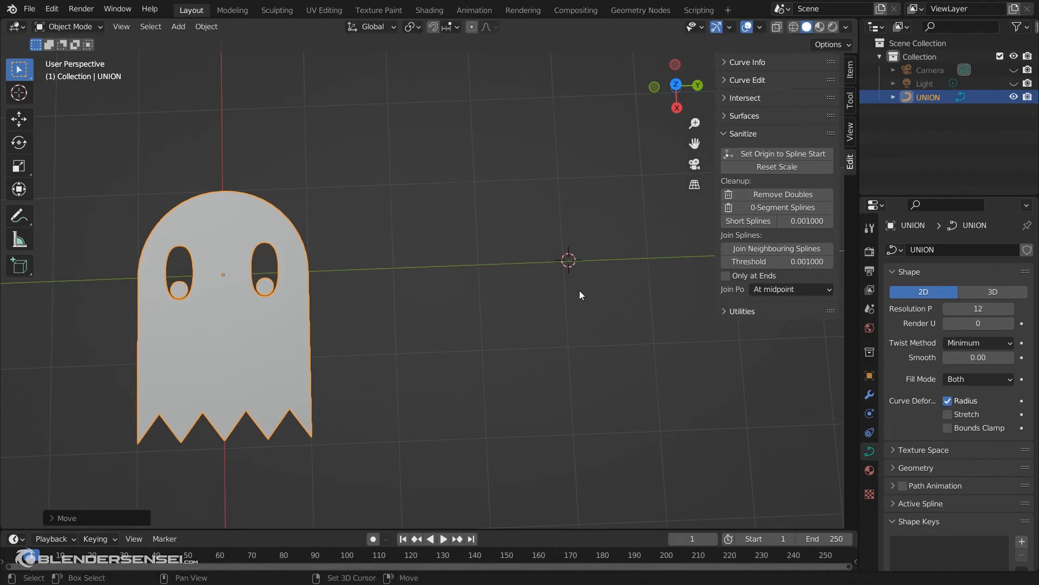
key("shift+s")
left_click(477, 287)
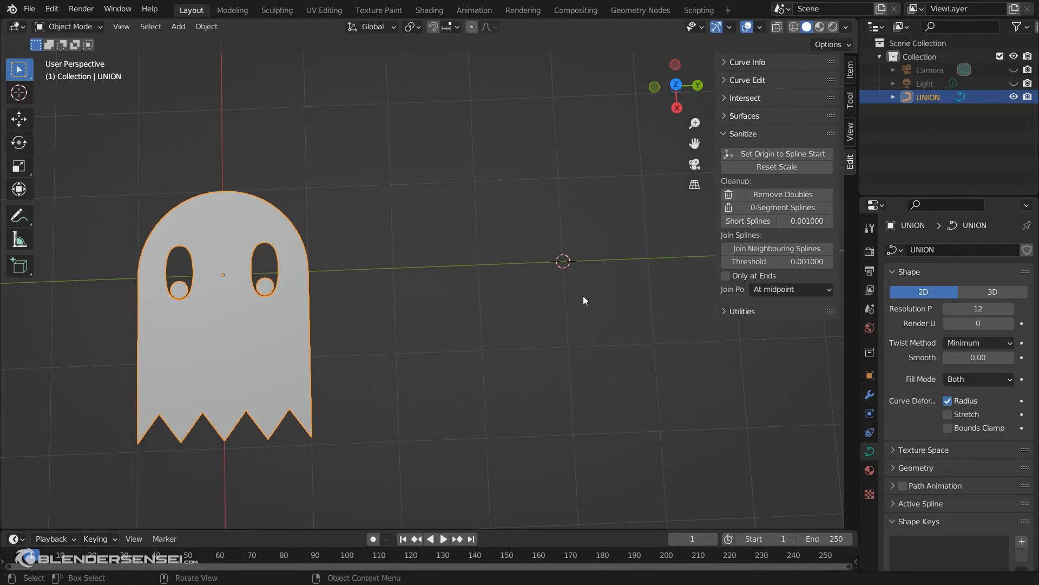
Add a Bezier circle at the 3D cursor, duplicate it in negative Y so the two circles overlap, and enter Edit Mode on the copy.
middle_click_drag(595, 309, 503, 265, "shift")
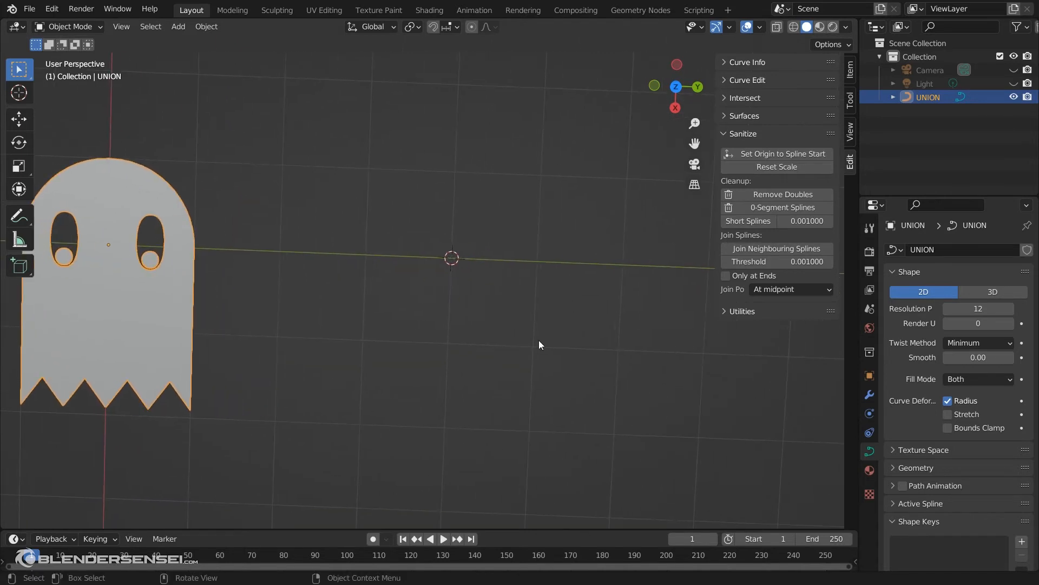
middle_click_drag(539, 343, 562, 304)
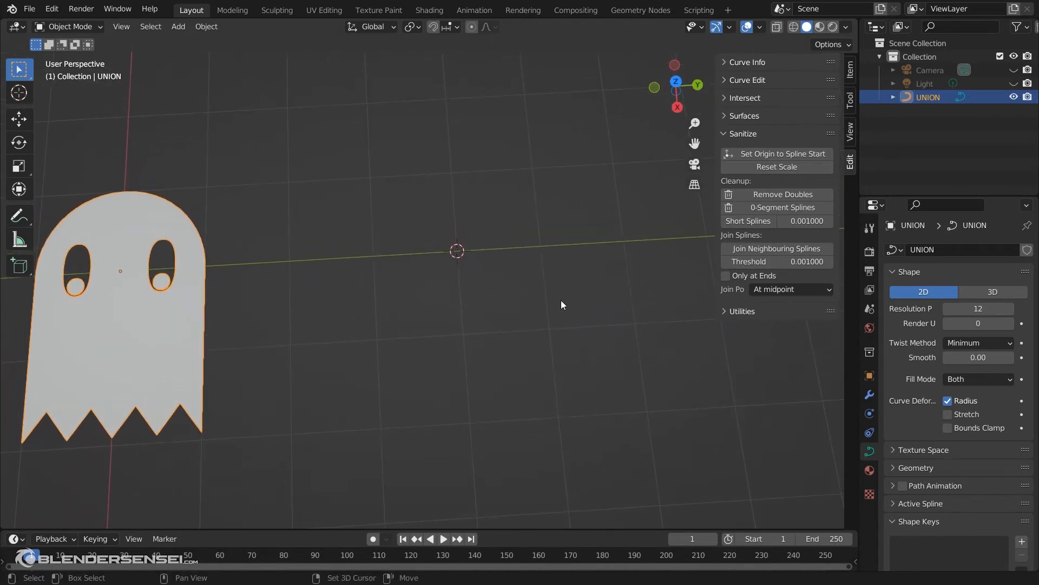
key("shift+a")
mouse_move(560, 314)
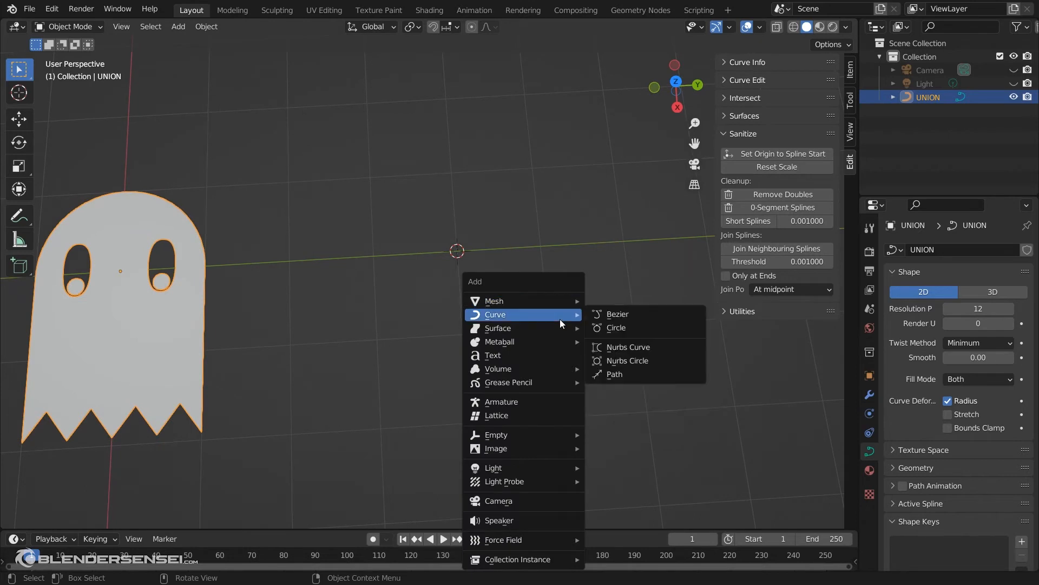
left_click(628, 332)
middle_click_drag(541, 290, 572, 377, "shift")
key("shift+d")
key("y")
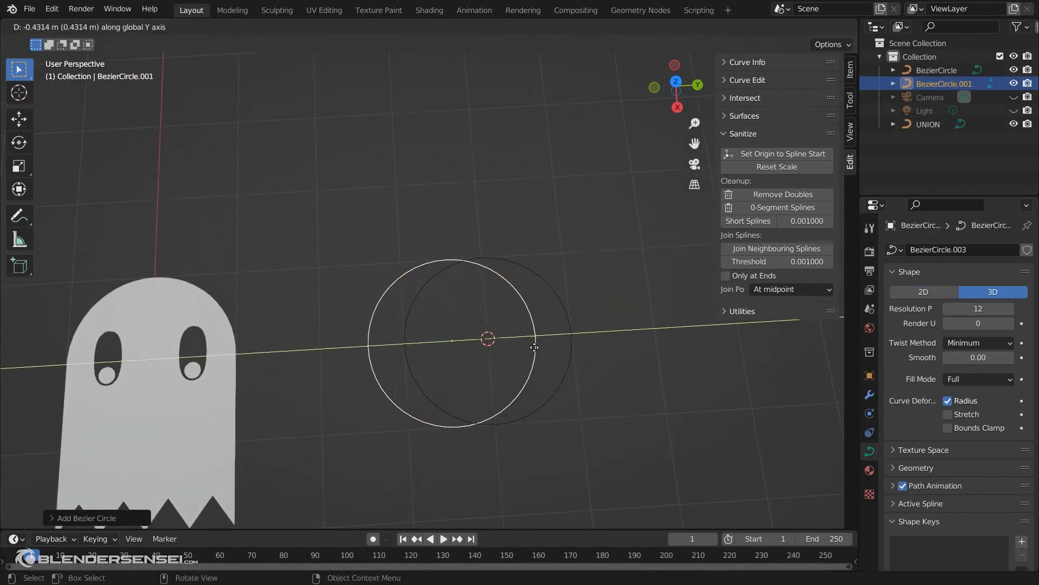
left_click(493, 343)
key("Tab")
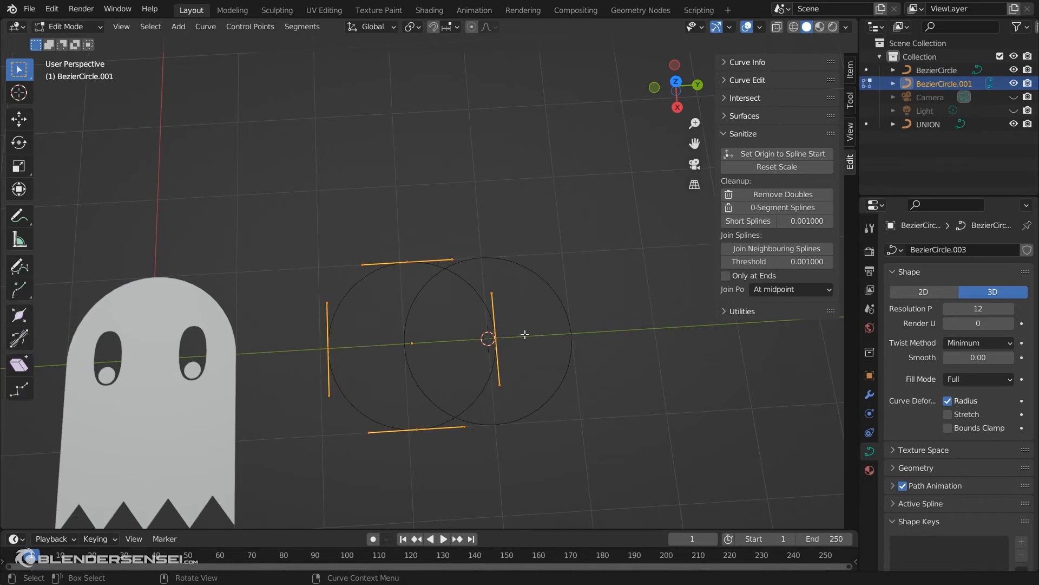
Square off the copied circle with Extend Handles and rotate the resulting square into a diamond.
left_click(726, 134)
left_click(730, 97)
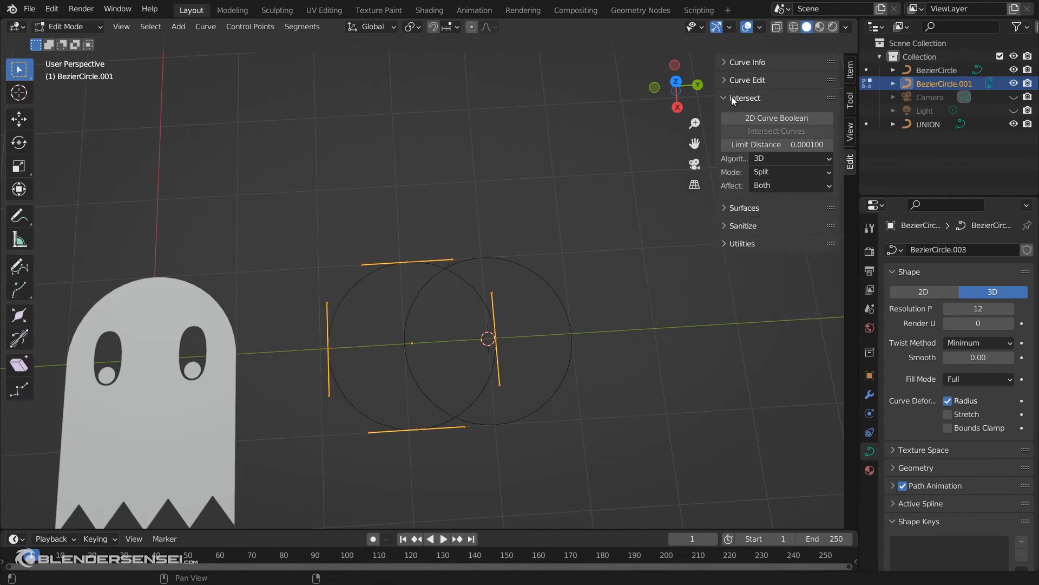
left_click(732, 97)
left_click(730, 80)
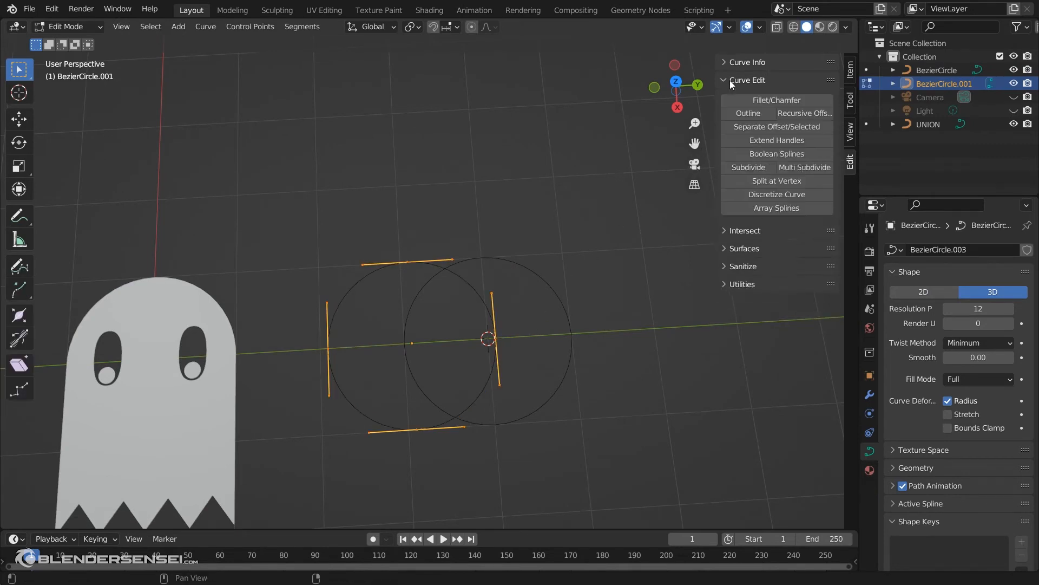
left_click(777, 141)
key("a")
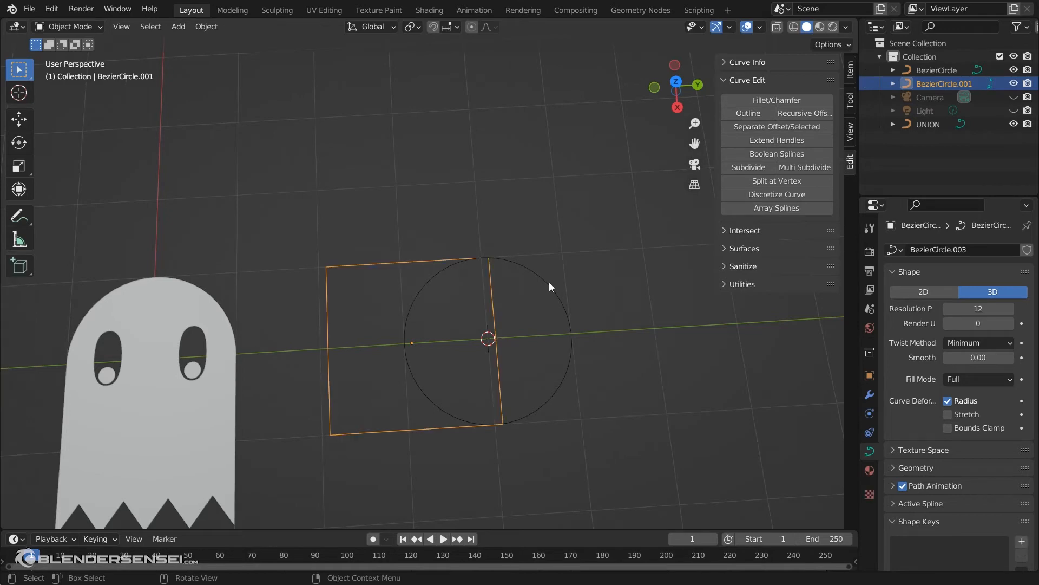
key("r")
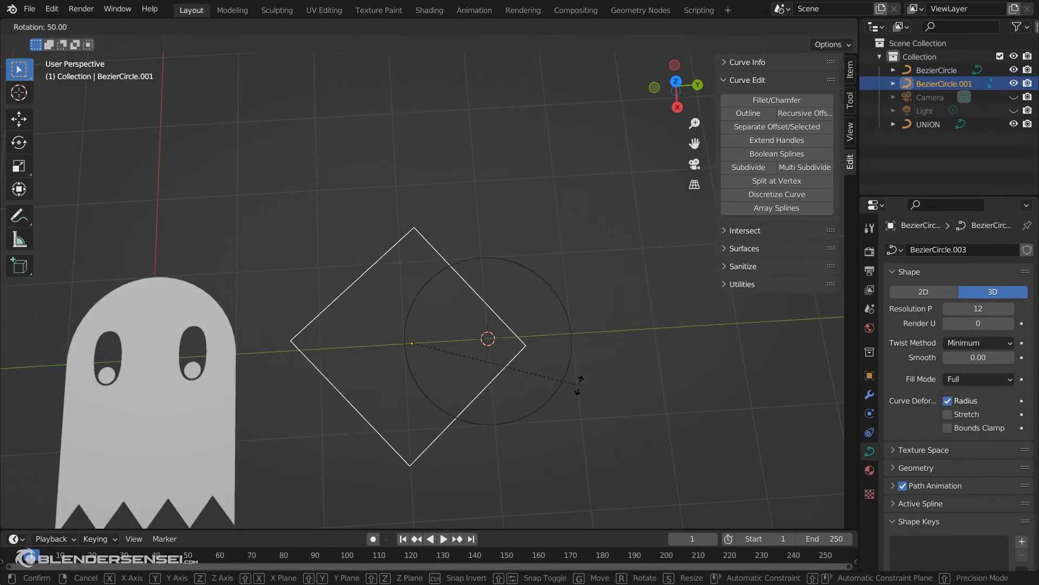
left_click(578, 359)
Move the diamond about 0.45 m along negative Y so its corner reaches the circle's centre.
key("g")
key("y")
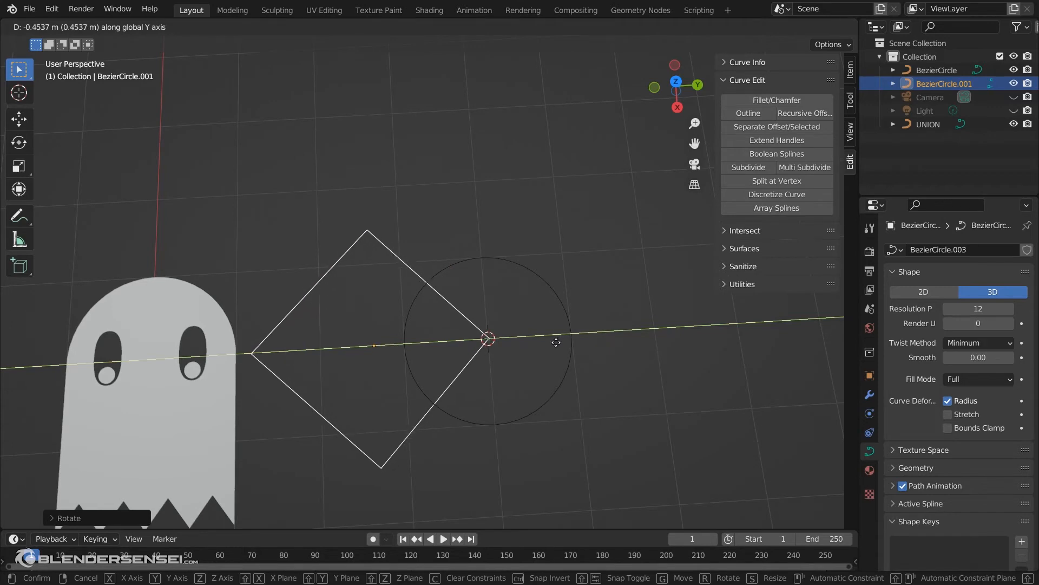
left_click(557, 342)
Add the circle to the selection and move both shapes together along positive Y, away from the ghost.
left_click(478, 261, "shift")
key("g")
key("y")
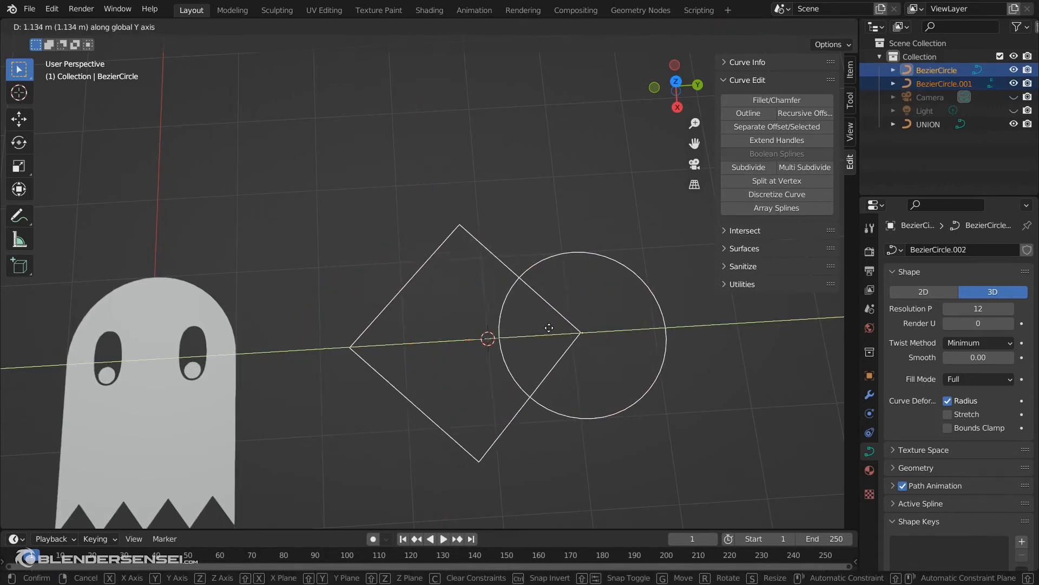
left_click(564, 327)
middle_click_drag(589, 356, 516, 339, "shift")
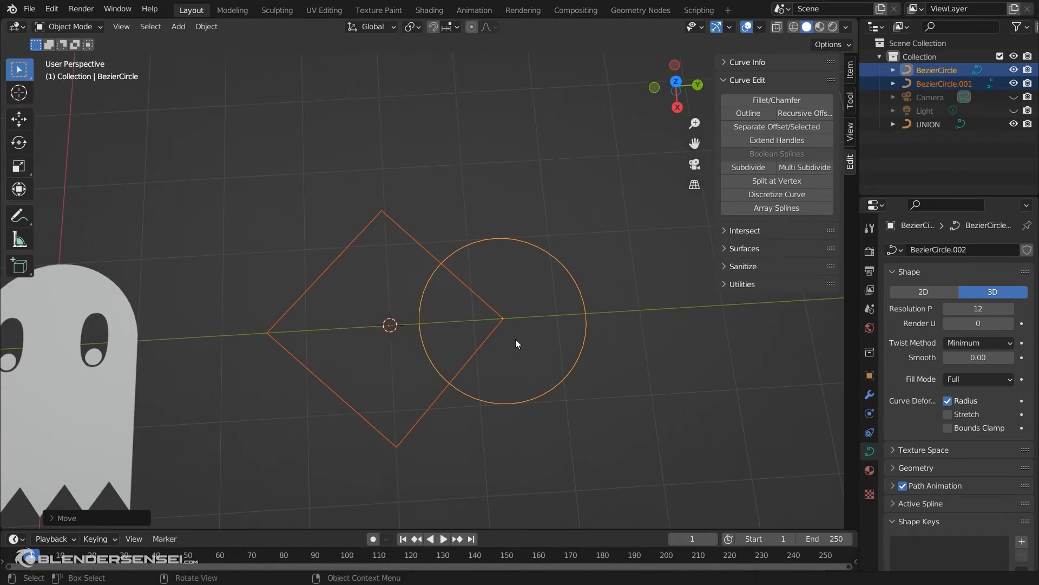
Save the file.
left_click(727, 230)
left_click(728, 230)
left_click(28, 9)
left_click(96, 97)
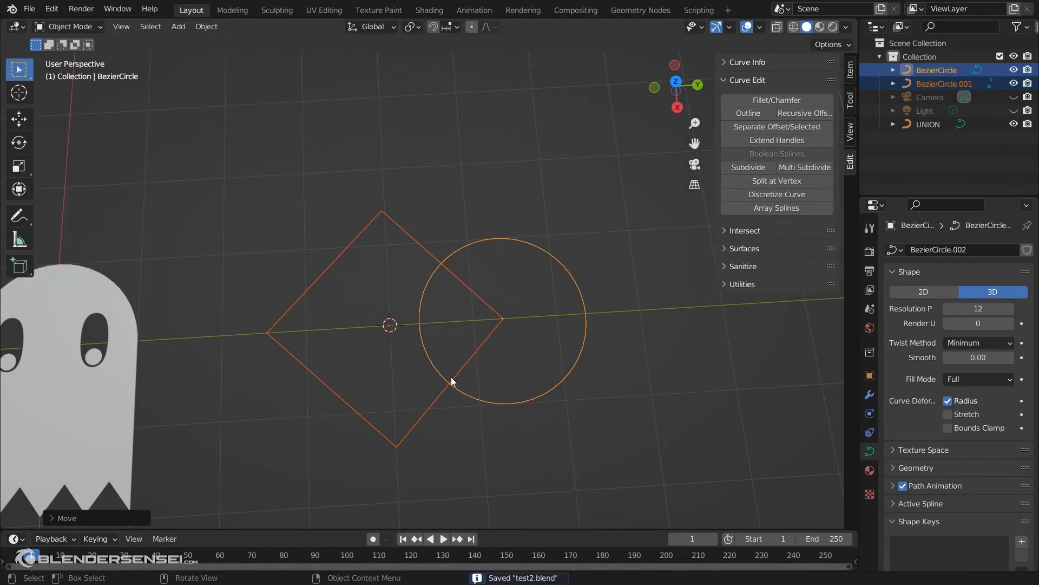
Apply 2D Curve Boolean to the diamond and circle, set the type to Difference, and leave Edit Mode.
middle_click_drag(451, 377, 484, 362, "shift")
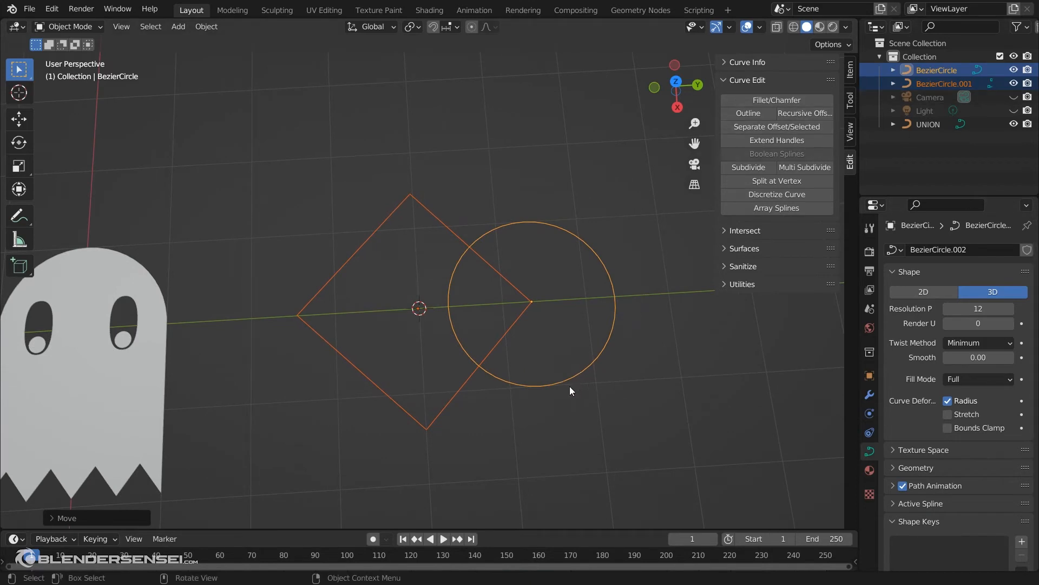
middle_click_drag(554, 392, 610, 352)
left_click(726, 79)
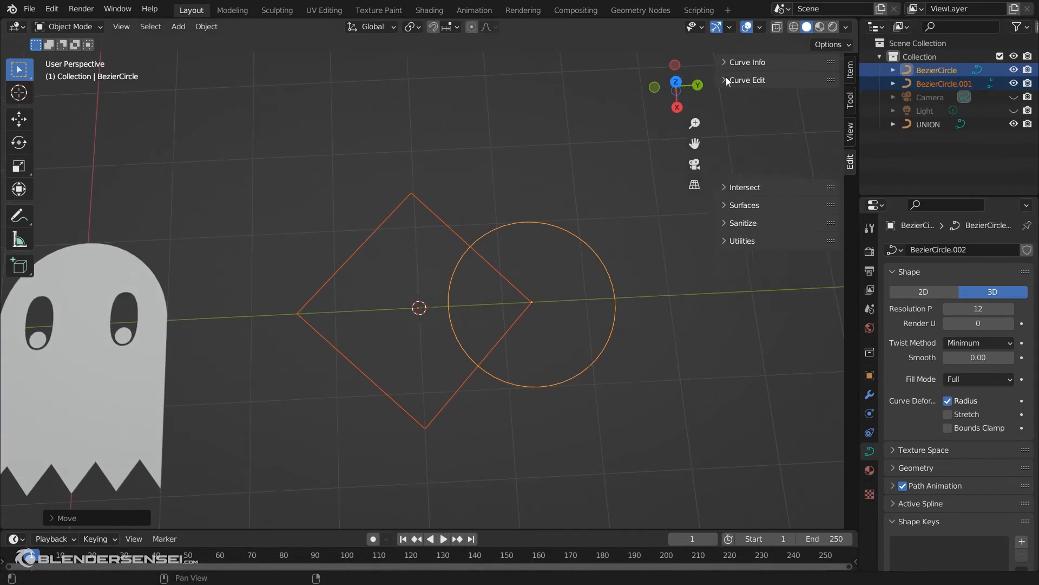
left_click(726, 99)
left_click(758, 116)
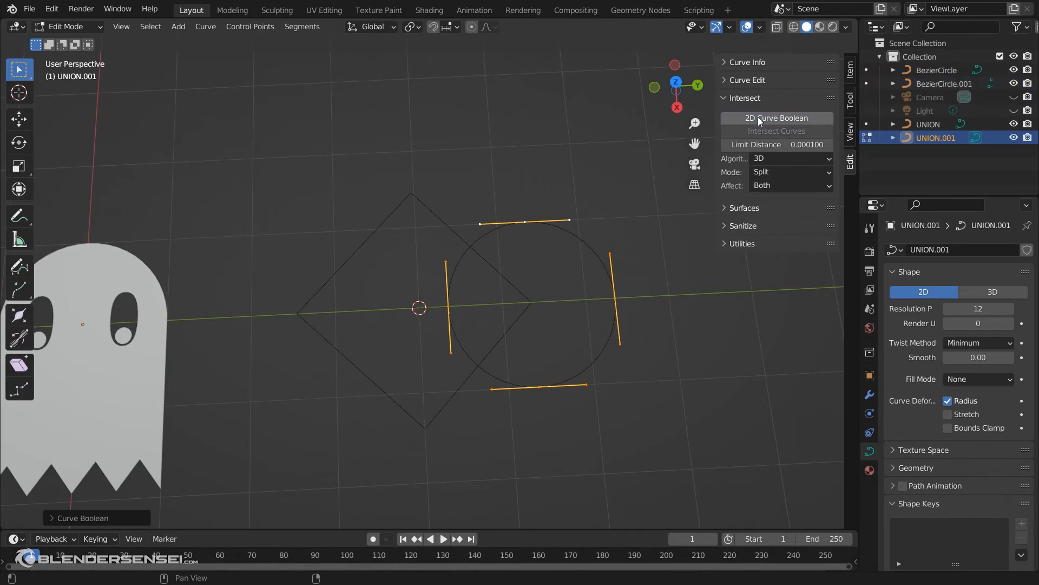
left_click(52, 517)
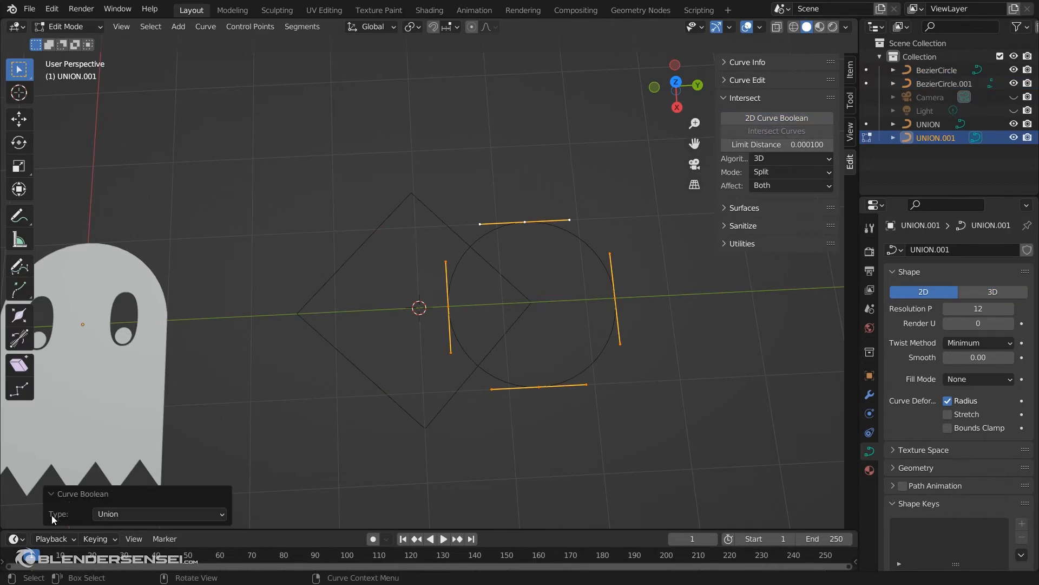
left_click(116, 514)
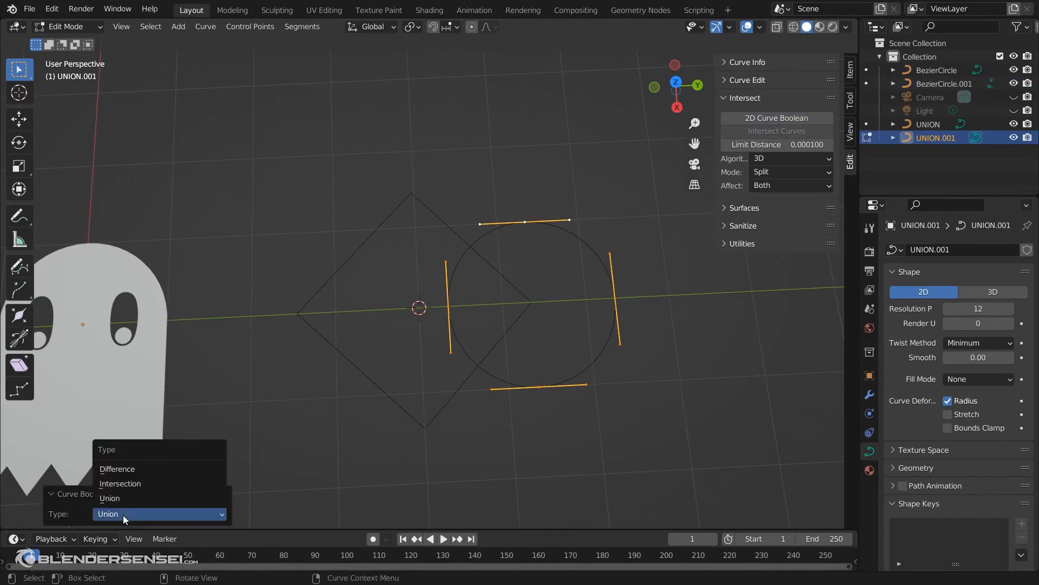
left_click(139, 469)
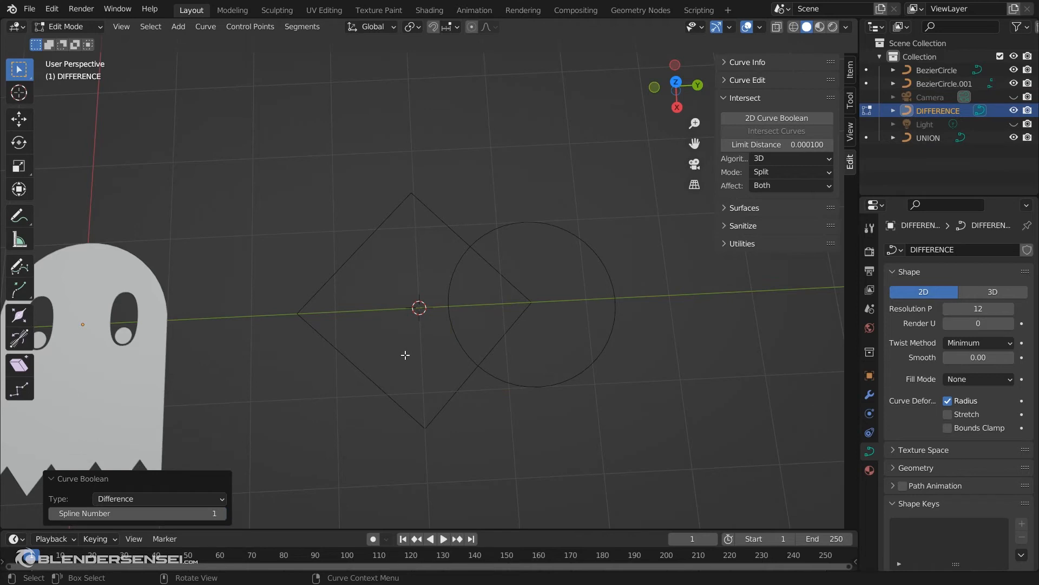
key("Tab")
left_click(497, 378)
key("g")
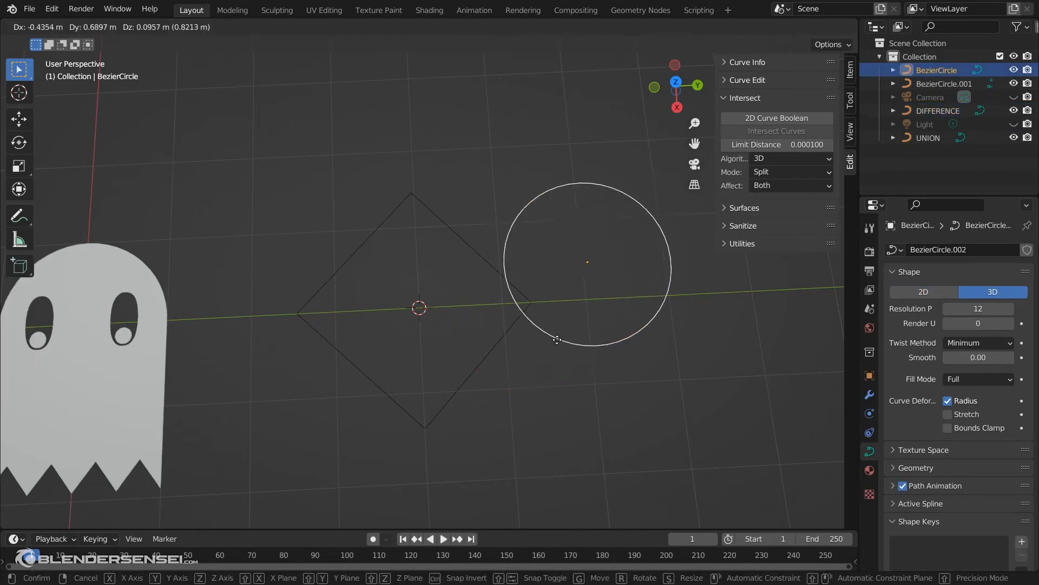
right_click(576, 363)
Run 2D Curve Boolean on the diamond and circle again as Difference, with Spline Number 2.
left_click(470, 384)
key("g")
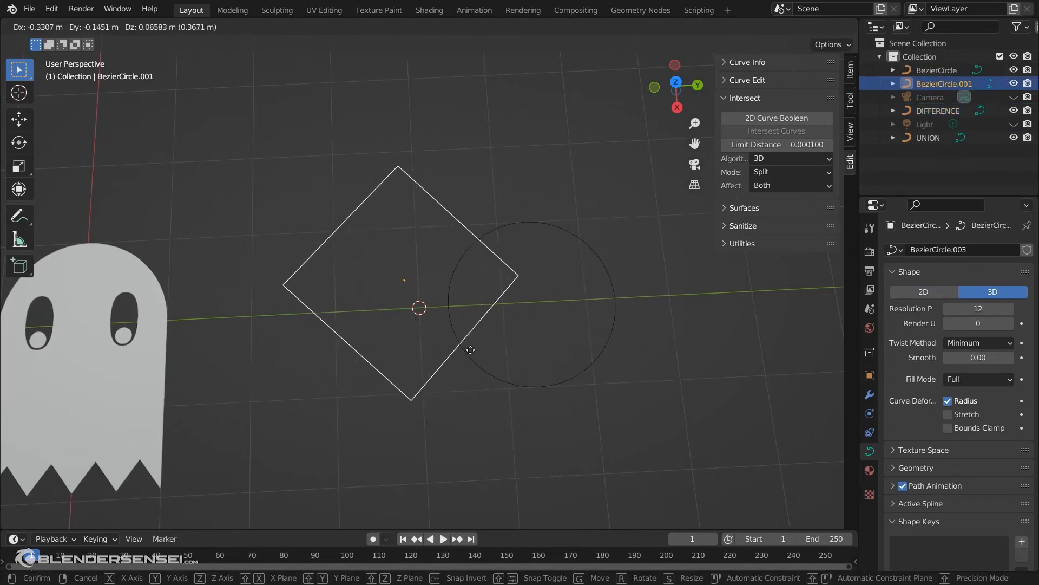
right_click(501, 360)
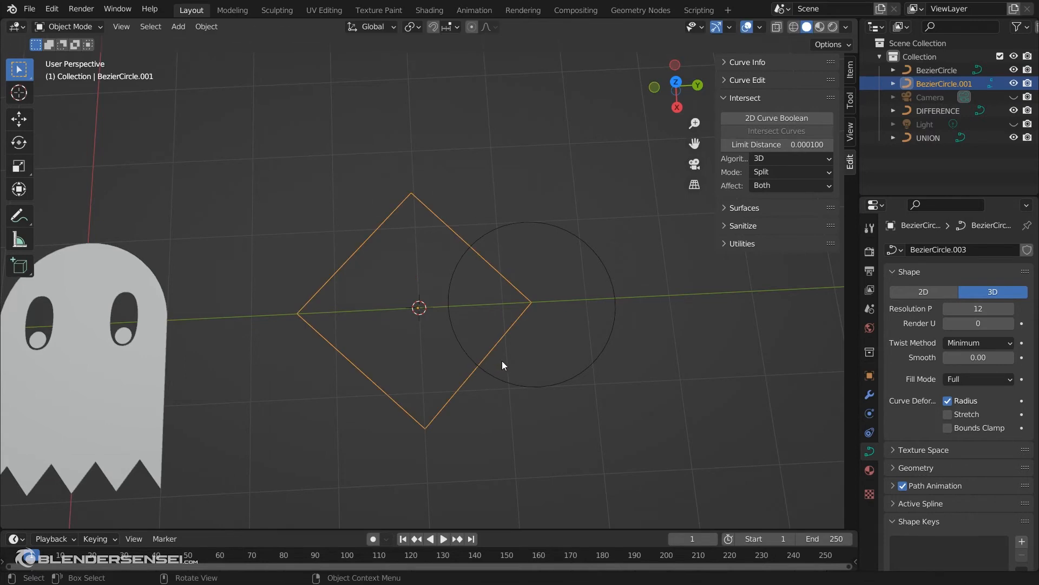
left_click(564, 385, "shift")
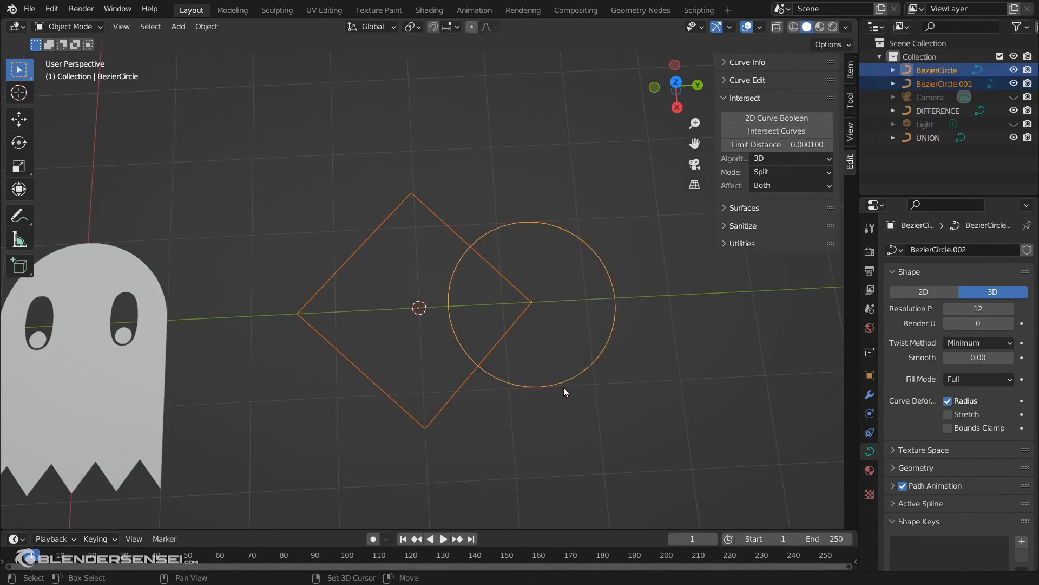
left_click(788, 116)
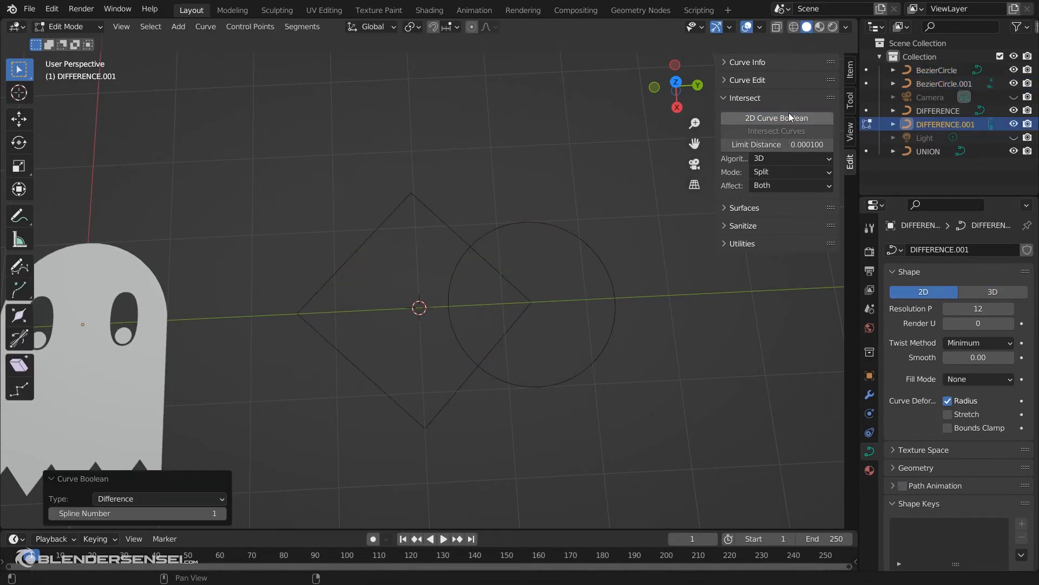
left_click(222, 513)
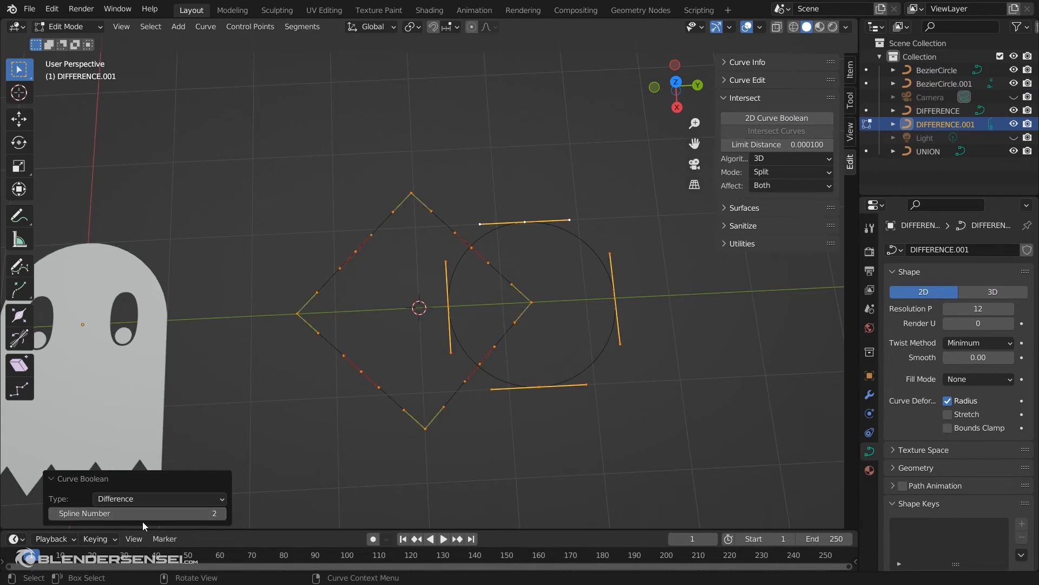
left_click(53, 513)
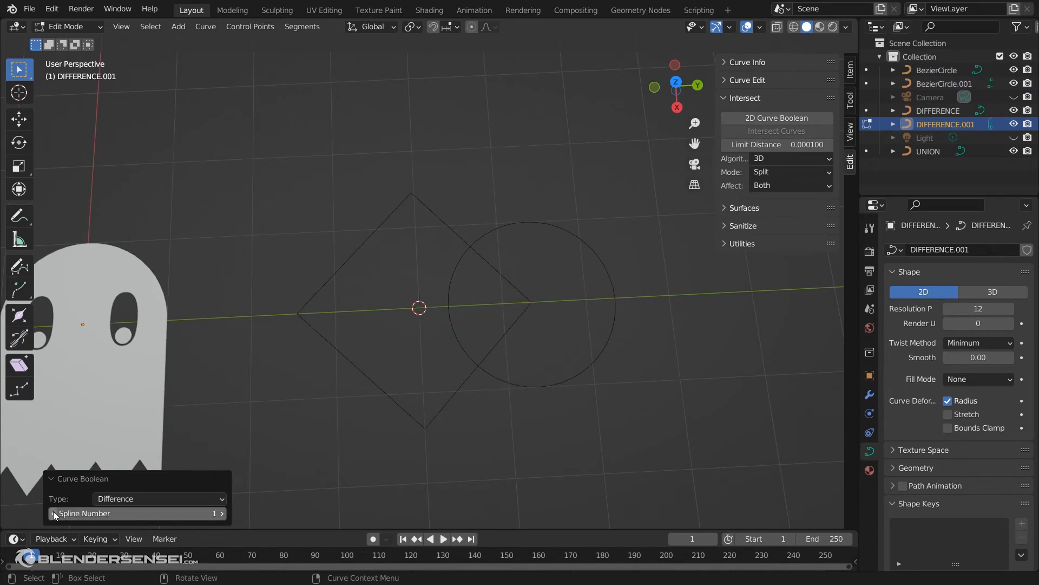
left_click(223, 513)
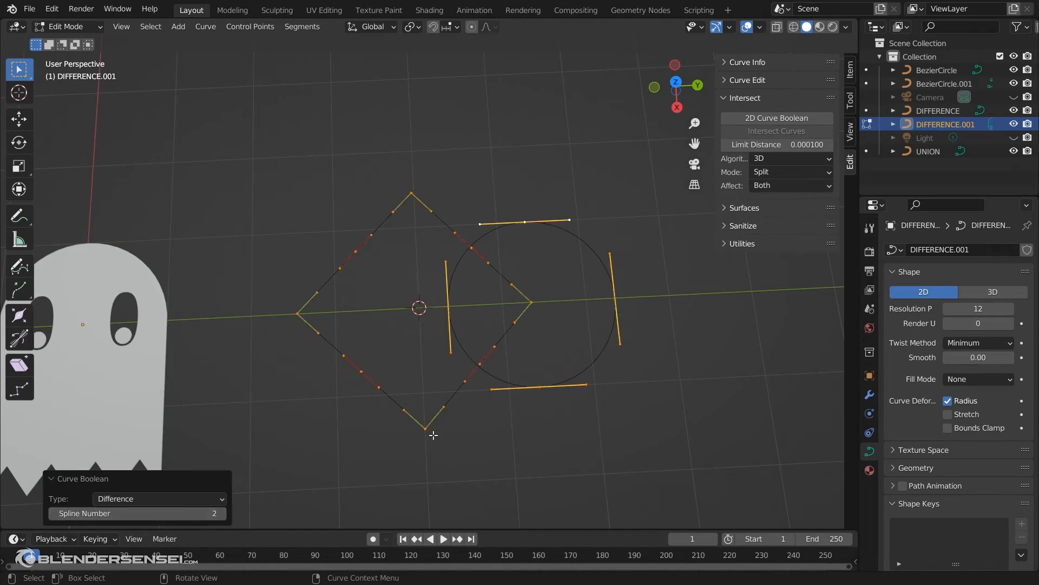
Leave Edit Mode and move the new difference curve about 1.7 m away from the original shapes, toward negative X.
key("Tab")
key("g")
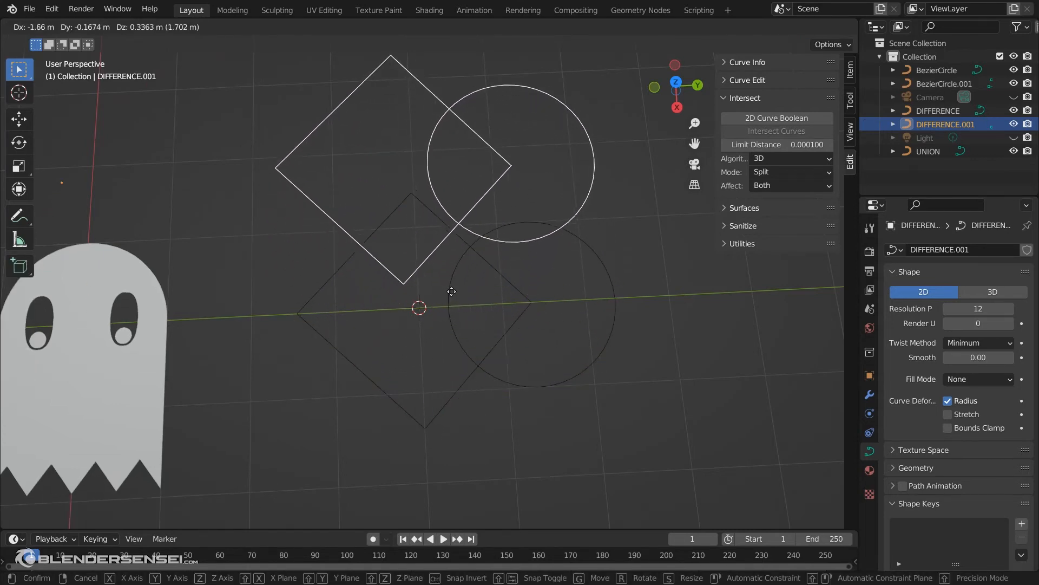
left_click(533, 233)
left_click(533, 231)
key("g")
right_click(587, 252)
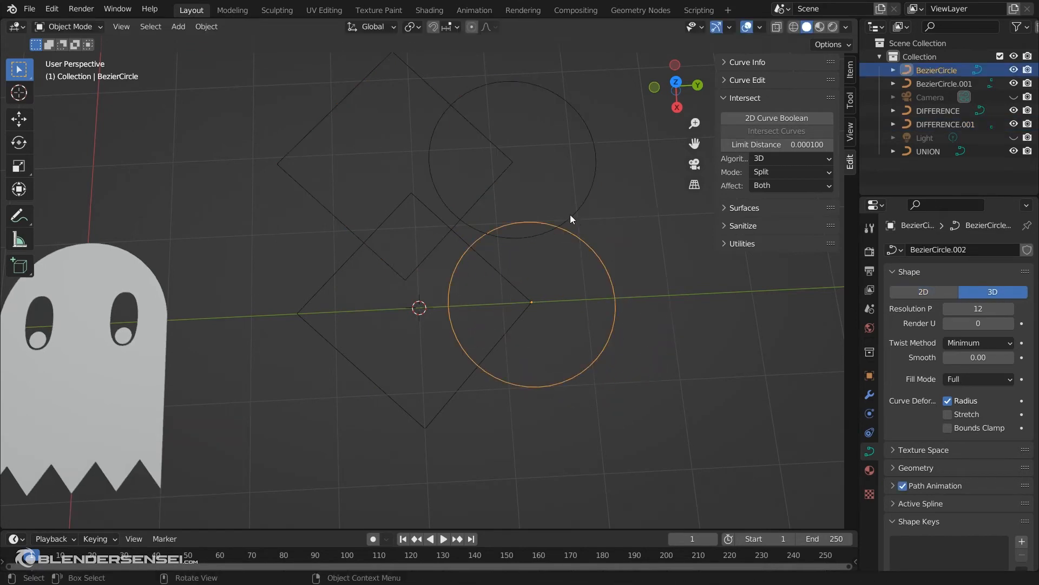
Reposition the second difference curve several times to check whether its diamond and circle move as one object.
left_click(570, 215)
key("g")
left_click(622, 216)
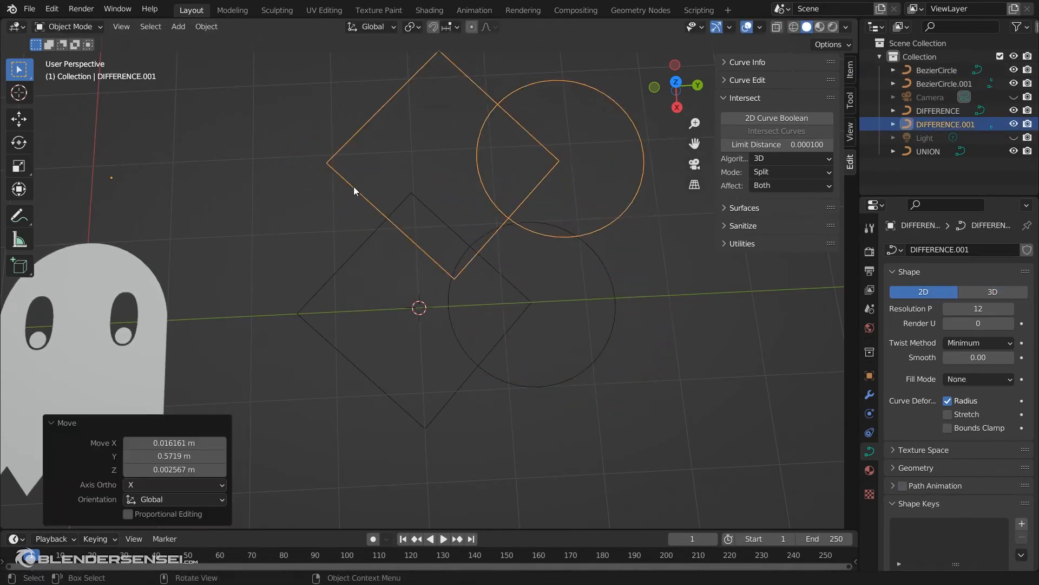
key("g")
left_click(306, 183)
left_click(291, 213)
left_click(328, 203)
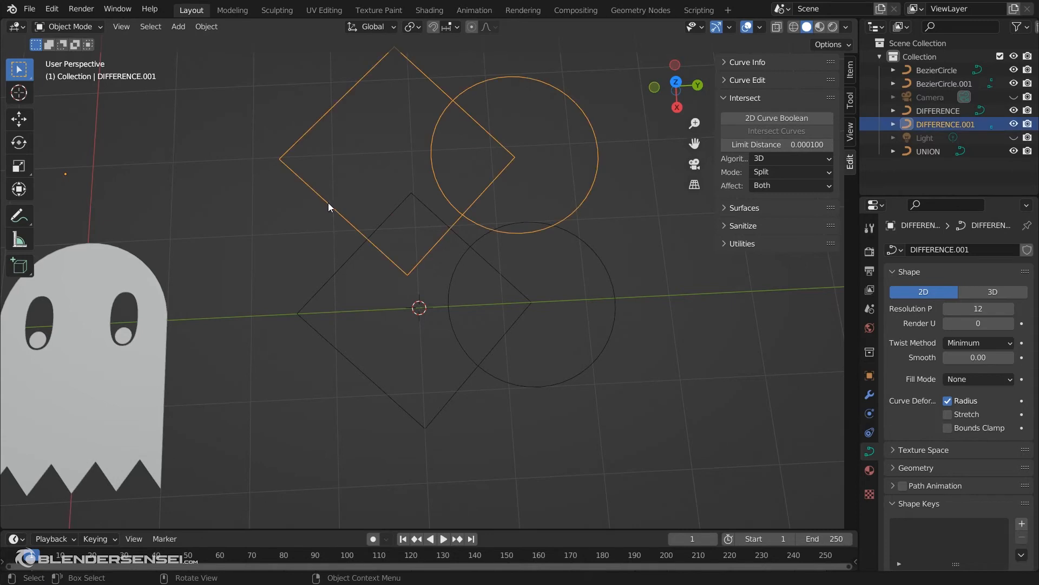
key("g")
left_click(311, 193)
key("g")
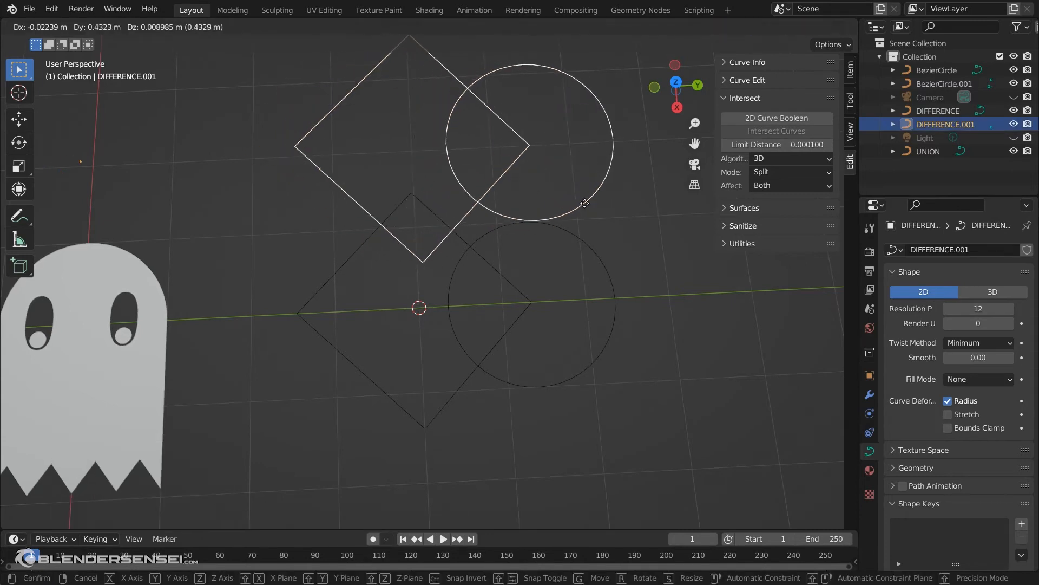
left_click(567, 217)
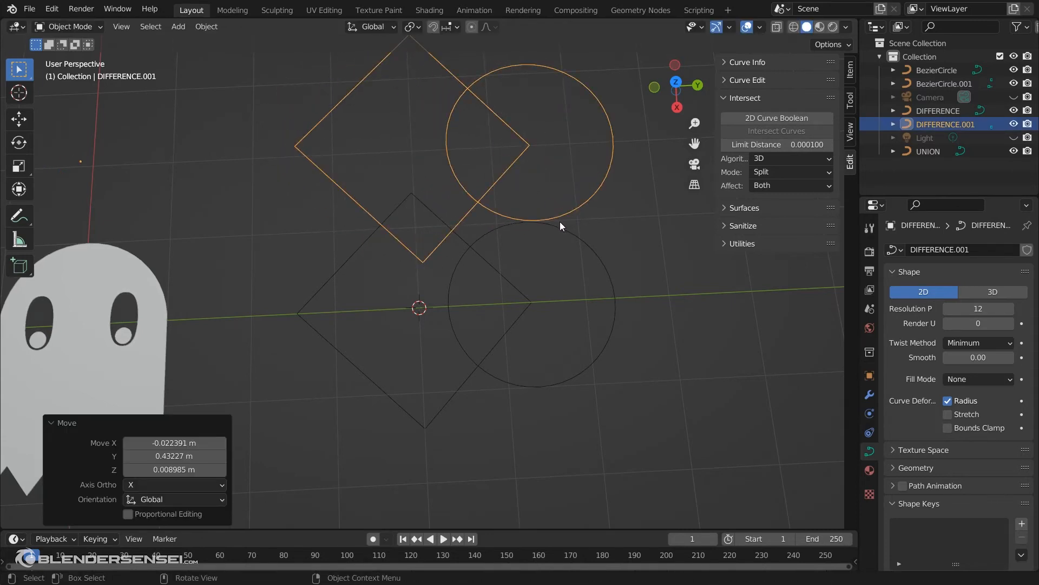
Delete the second difference curve and the original diamond.
key("x")
left_click(557, 224)
left_click(451, 230)
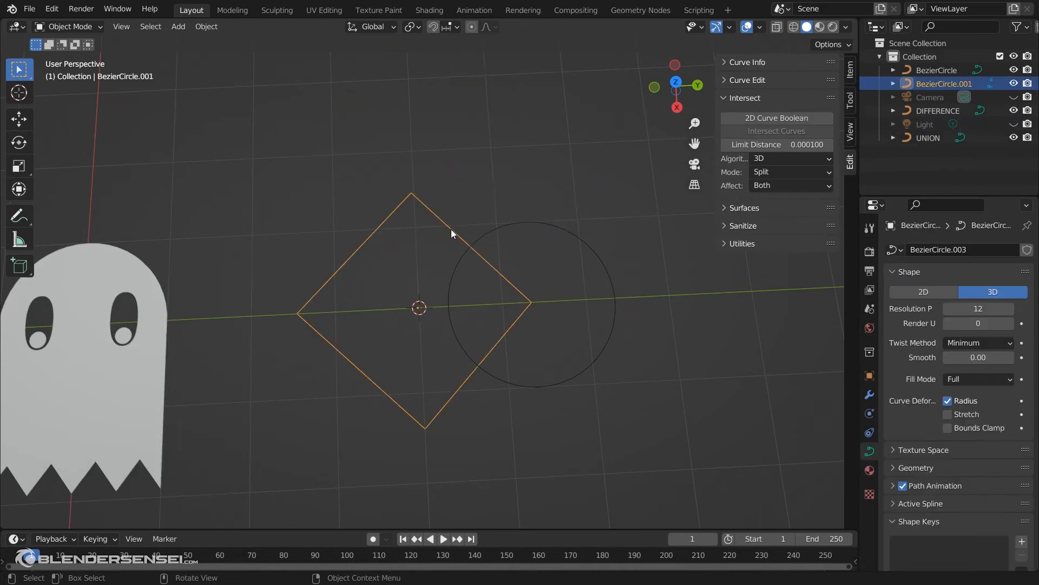
key("x")
left_click(495, 257)
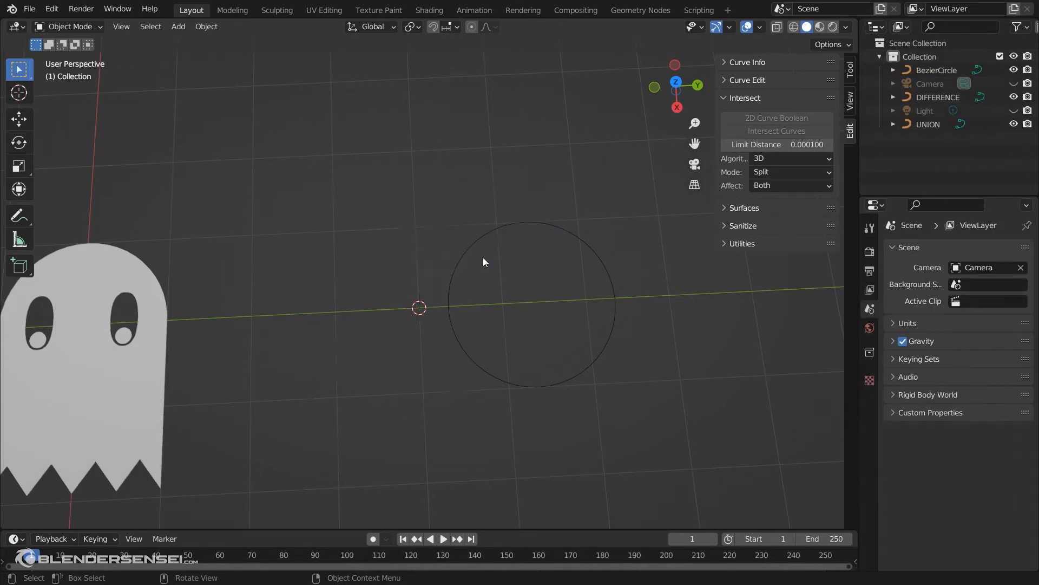
Select the remaining circle and show the Curve Edit tools in place of the Intersect tools.
left_click(493, 232)
middle_click_drag(447, 384, 428, 414, "shift")
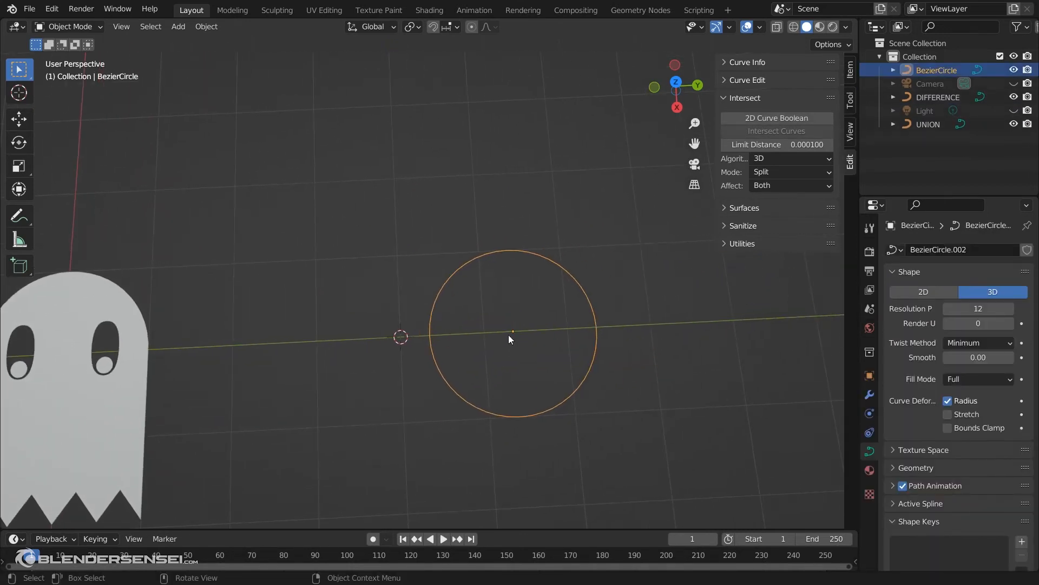
middle_click_drag(509, 339, 578, 309)
left_click(727, 98)
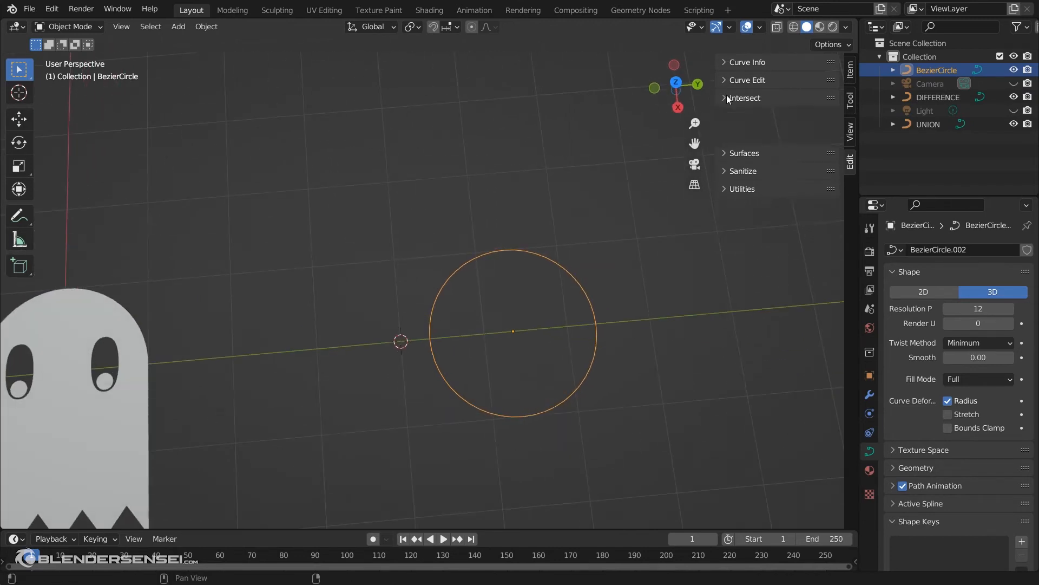
left_click(728, 79)
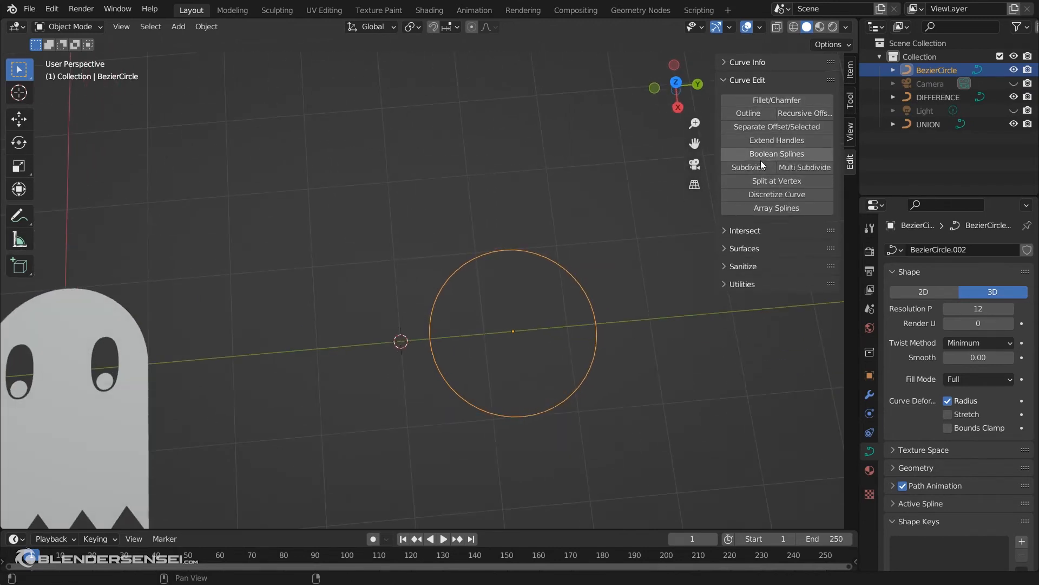
Duplicate the circle's spline about 1 m toward negative Y within the same curve, and turn the duplicate into a square with Extend Handles.
middle_click_drag(619, 183, 546, 384)
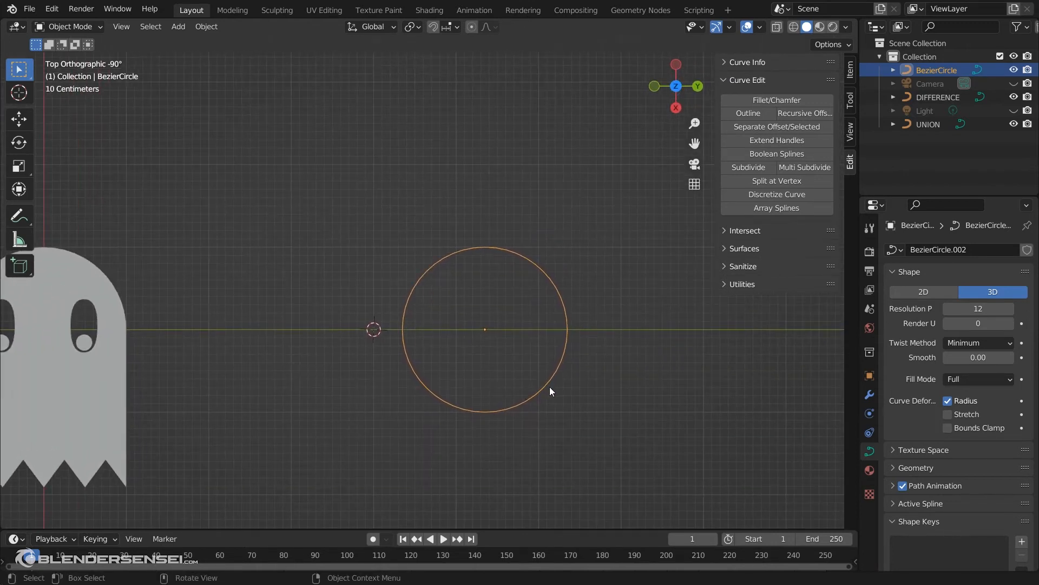
key("Tab")
key("shift+d")
key("y")
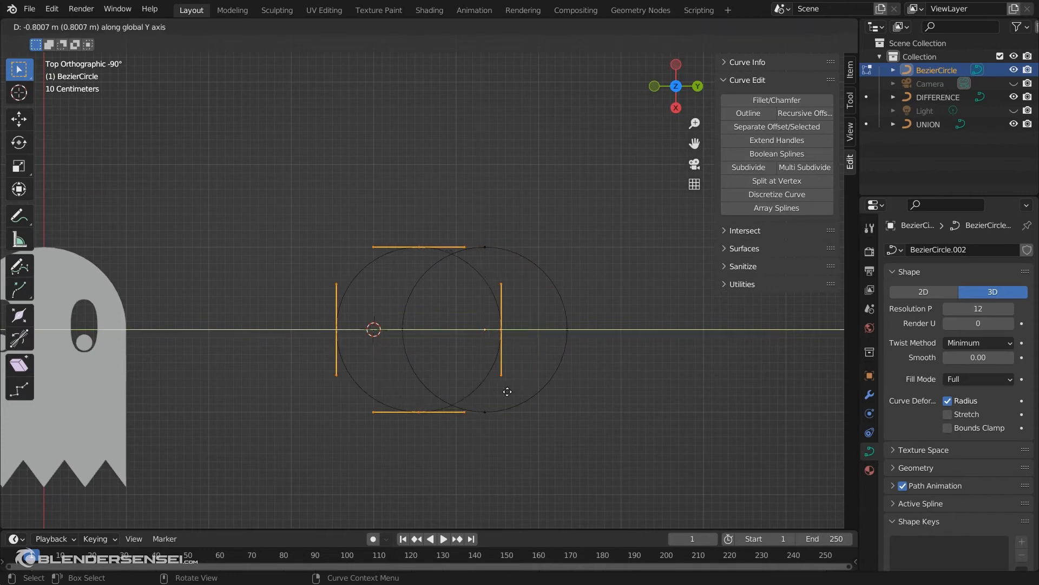
left_click(496, 391)
left_click(778, 141)
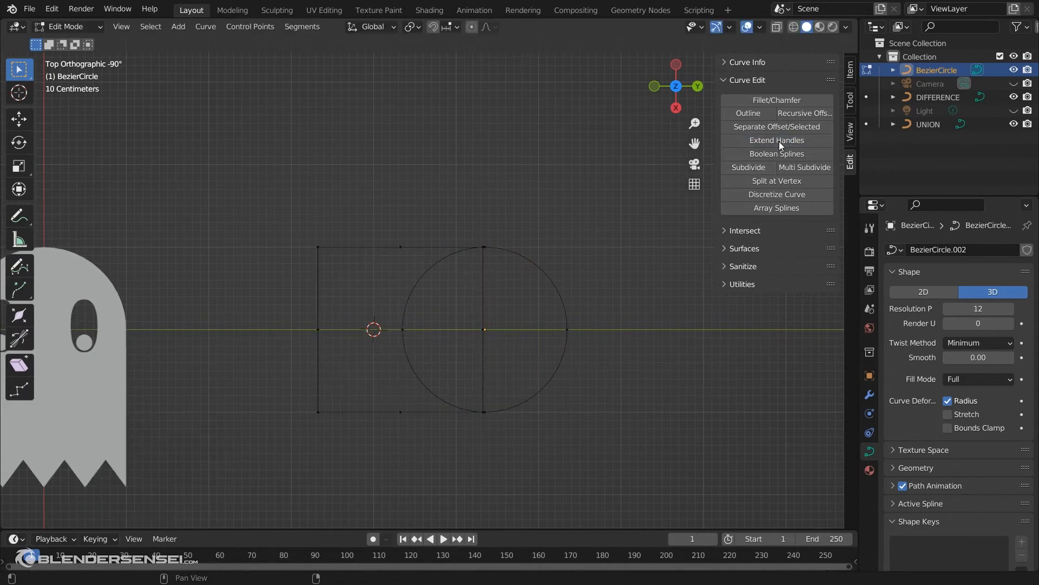
Rotate the square spline 45° into a diamond and move it about 0.4 m toward negative Y so its corner meets the circle's centre.
key("l")
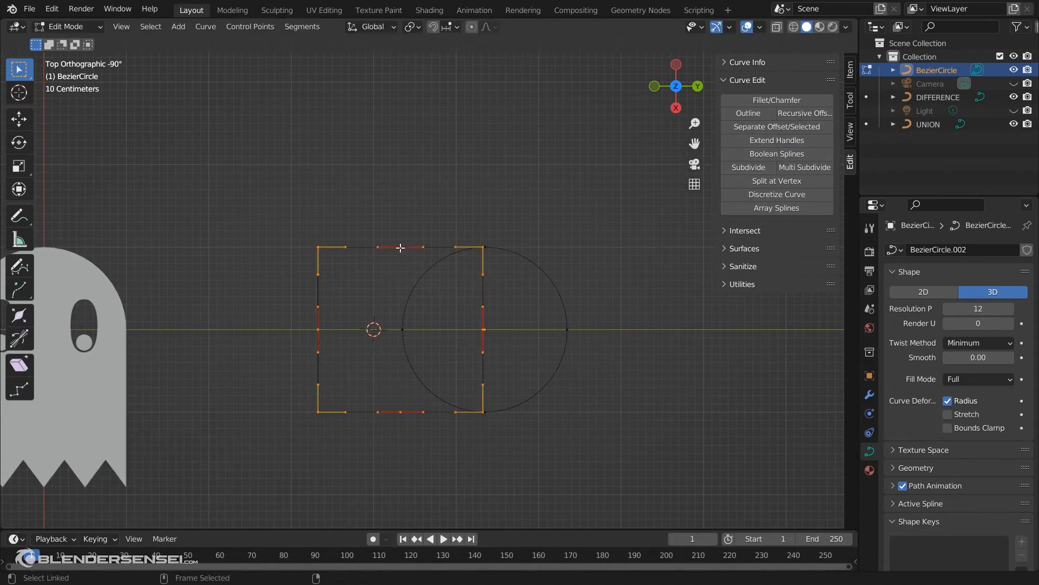
key("r")
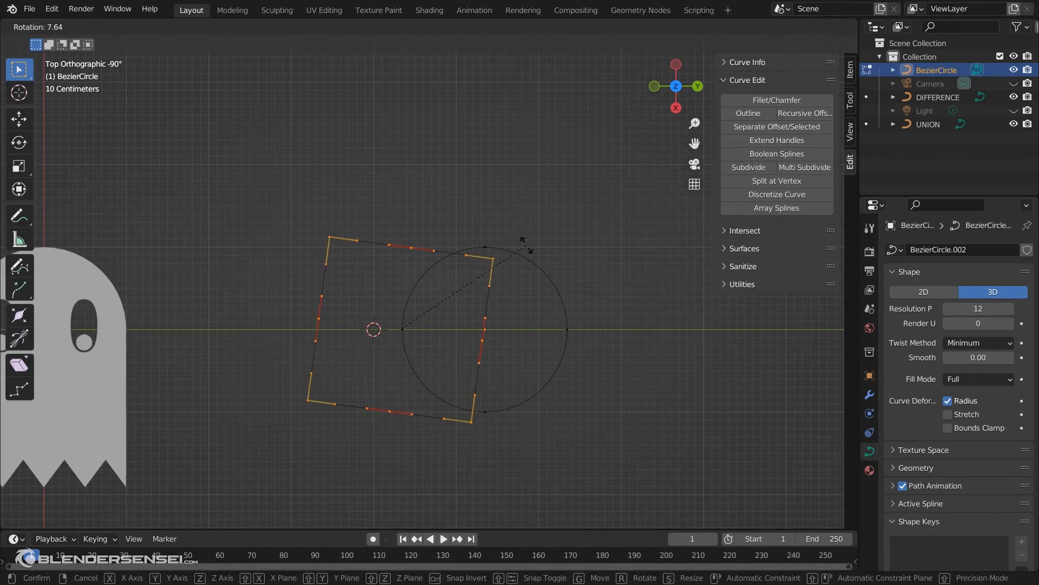
left_click(559, 339)
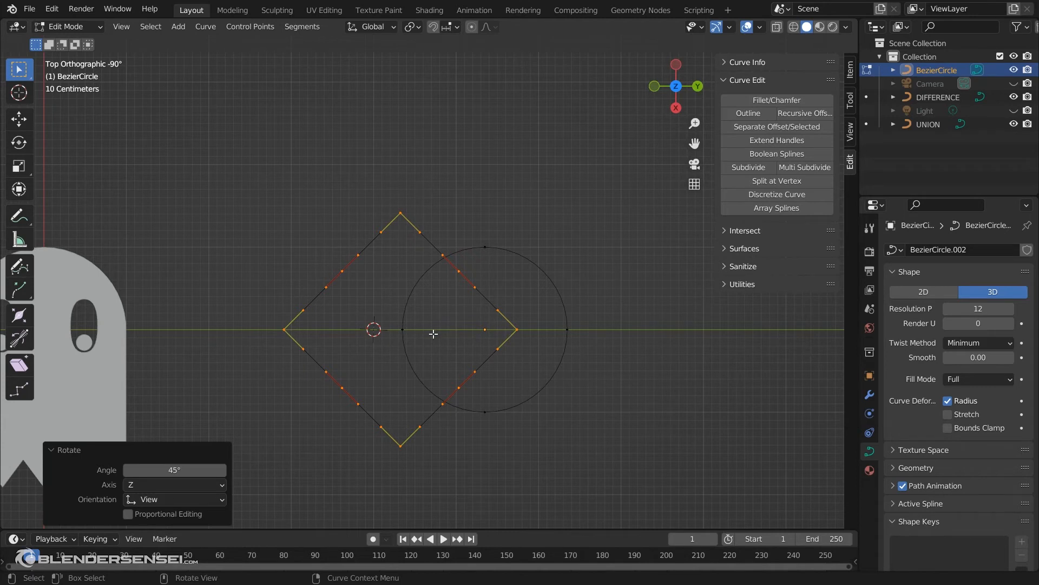
key("g")
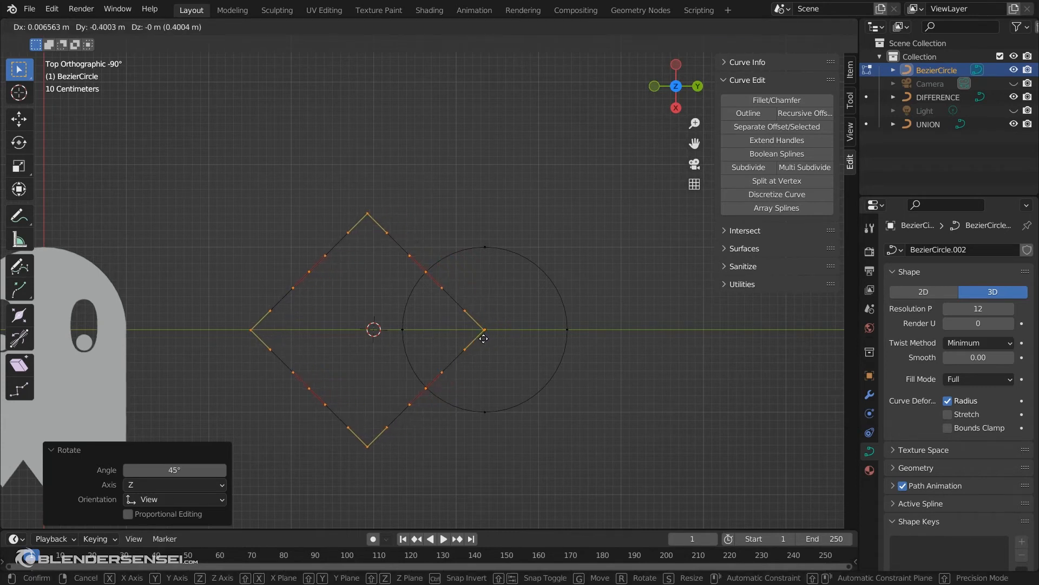
left_click(484, 338)
Select both the diamond and circle splines, set the curve to 2D, and combine them with Boolean Splines as Union.
key("l")
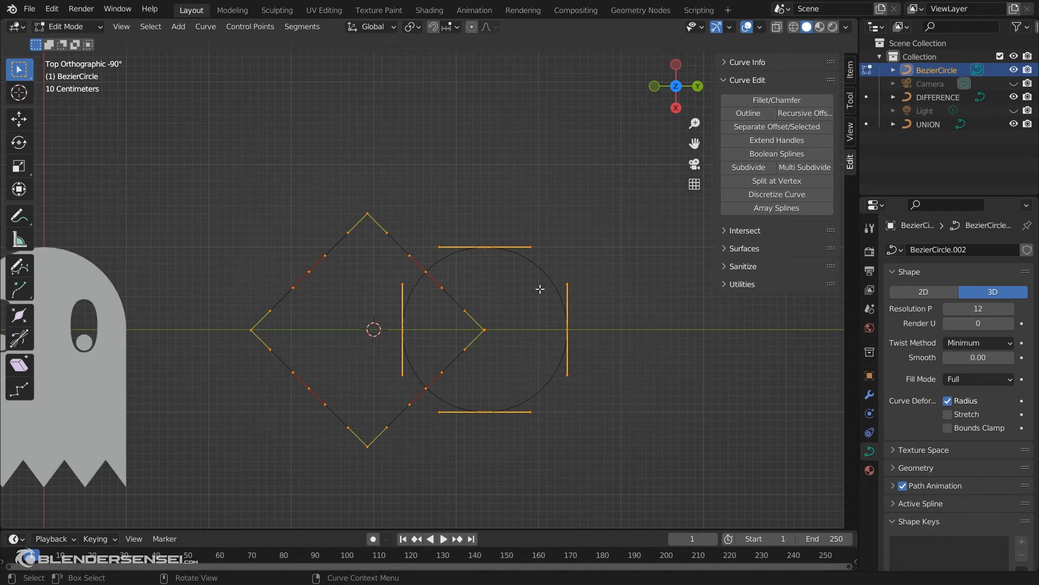
left_click(777, 156)
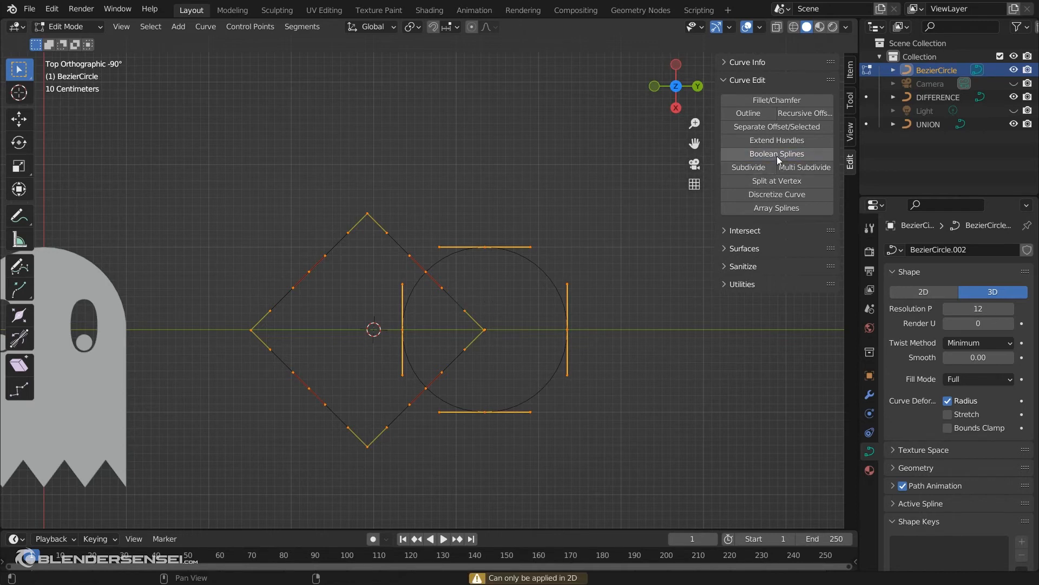
left_click(925, 291)
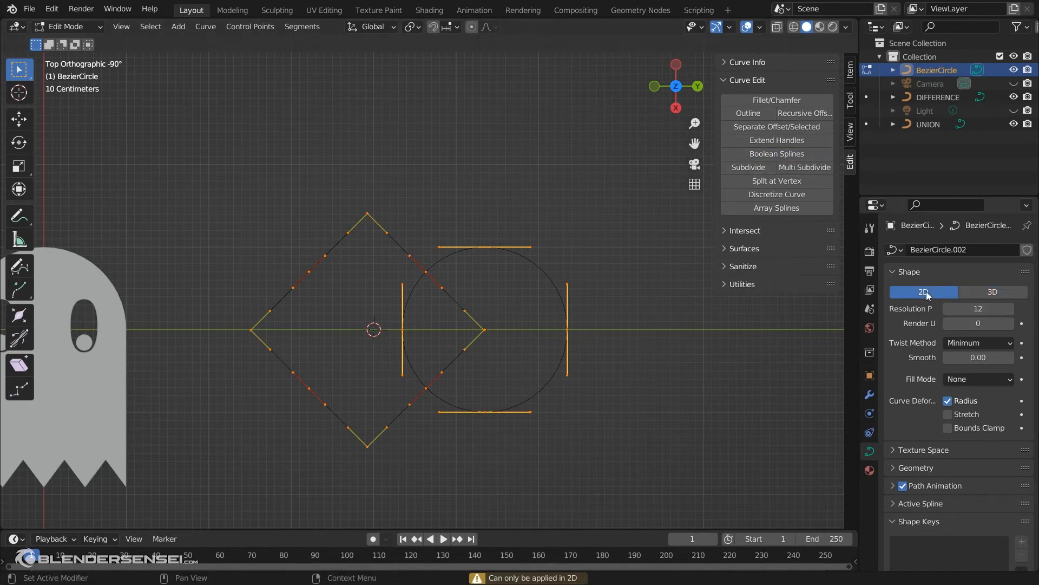
left_click(786, 153)
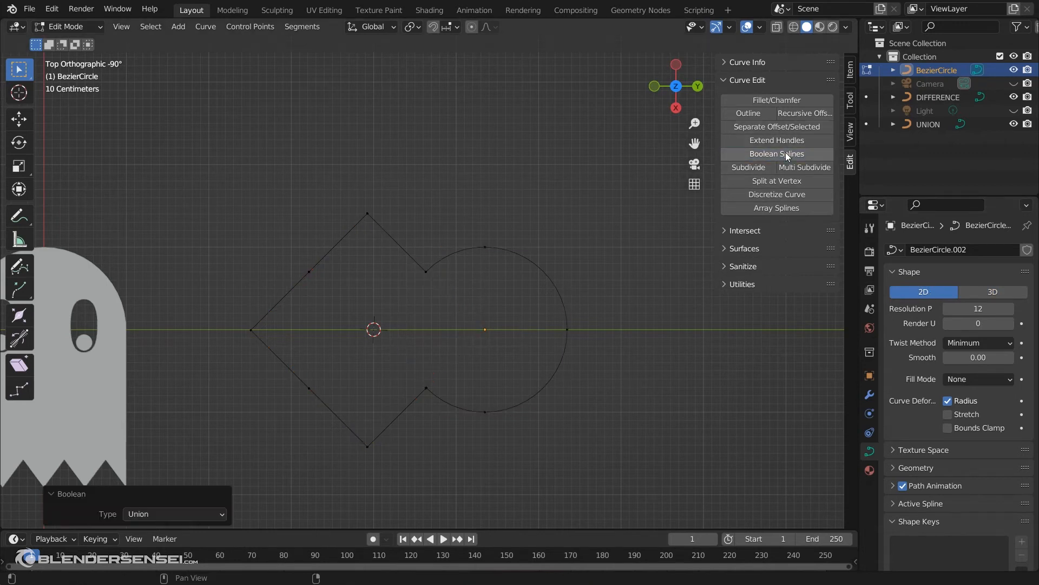
Try the spline boolean as Difference and undo it to restore the separate diamond and circle.
left_click(205, 513)
left_click(184, 470)
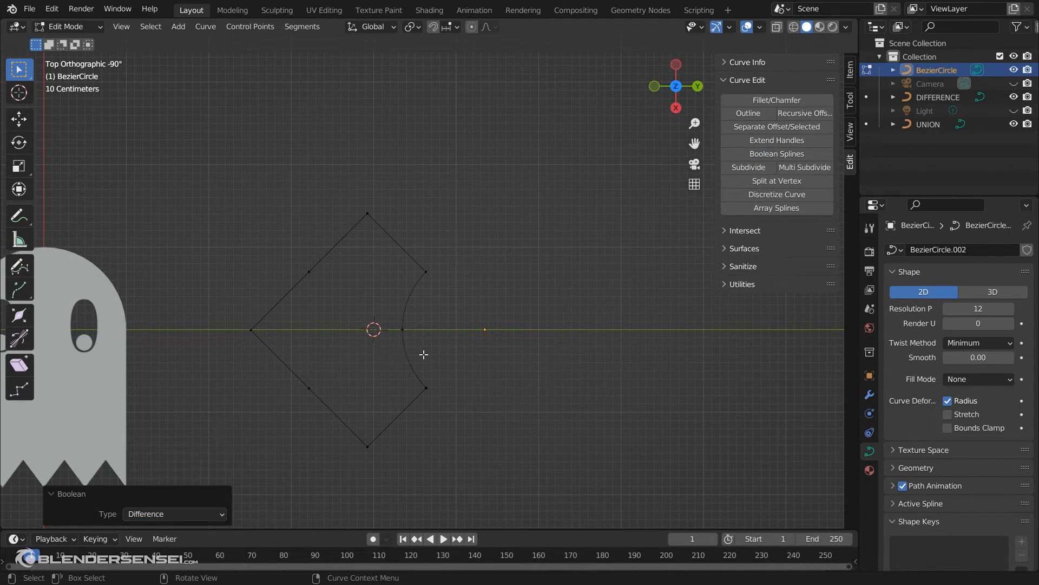
key("ctrl+z")
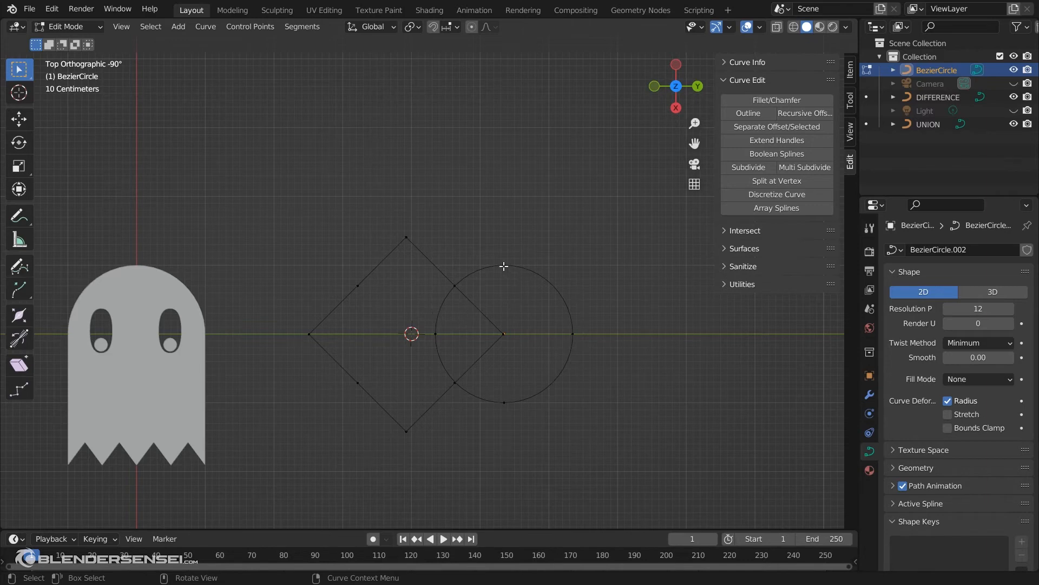
Make the circle the active spline, select both splines, subtract the diamond with Boolean Splines as Difference, and leave Edit Mode.
left_click(504, 266)
left_click(568, 332)
left_click(509, 267)
key("a")
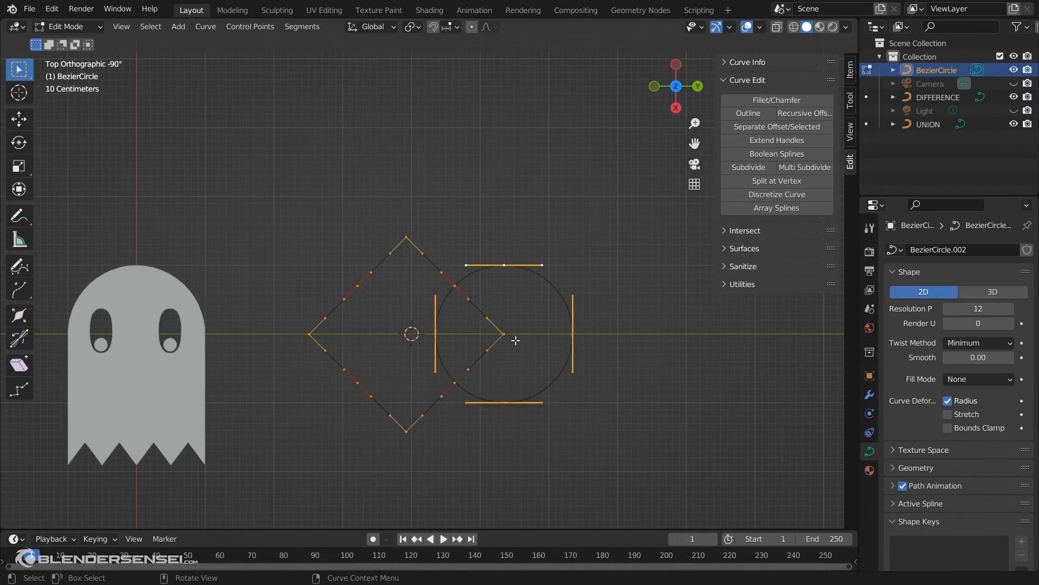
left_click(758, 153)
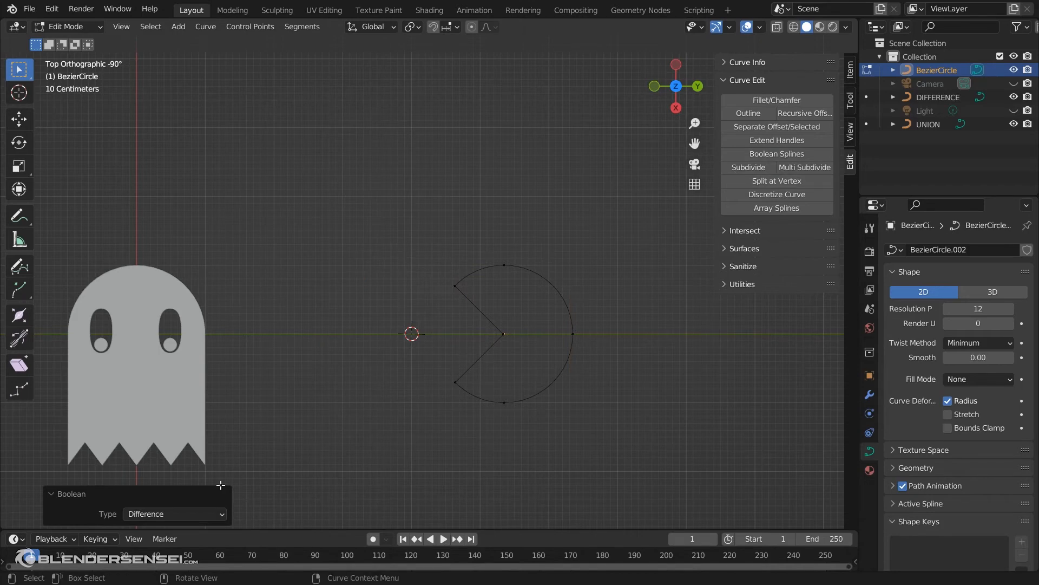
left_click(199, 515)
key("Tab")
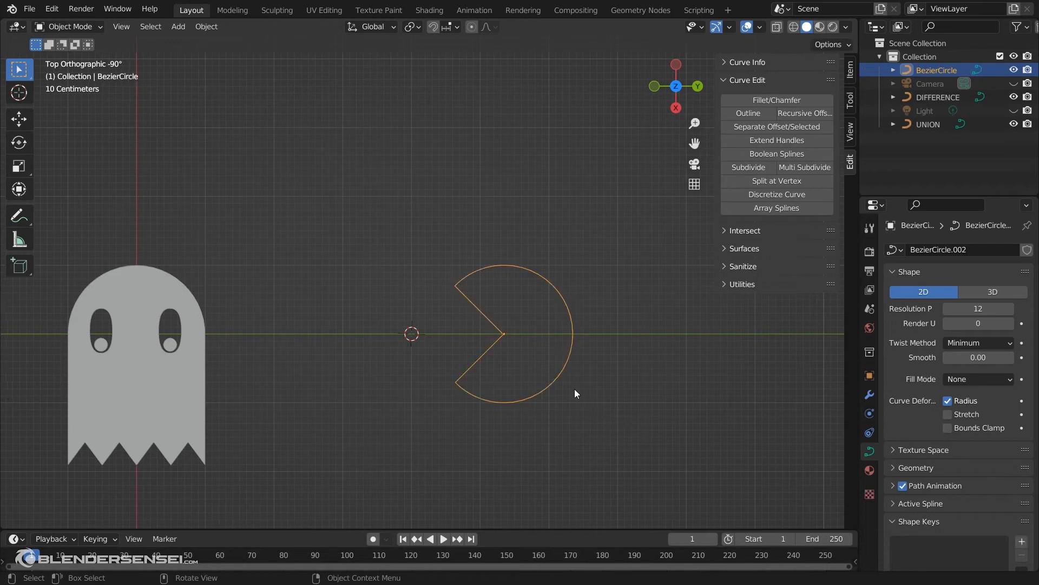
Enlarge the notched circle by 1.618, fine-tune its scale, and reposition it beside the ghost.
key("s")
left_click(615, 434)
key("g")
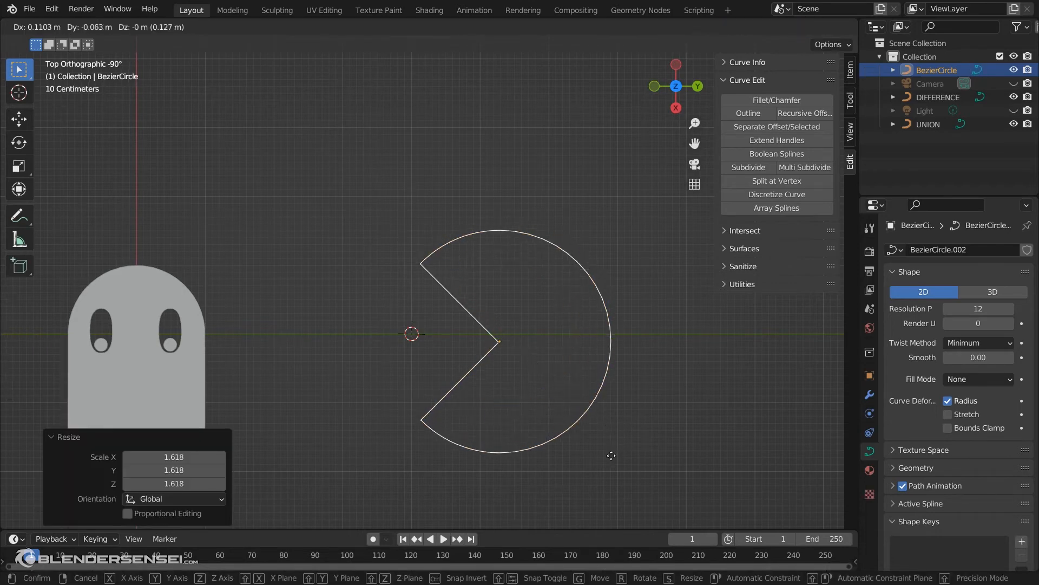
left_click(605, 460)
middle_click_drag(579, 447, 685, 457, "shift")
key("s")
left_click(749, 441)
key("g")
left_click(743, 447)
Set the notched circle's Fill Mode to Both.
left_click(1001, 379)
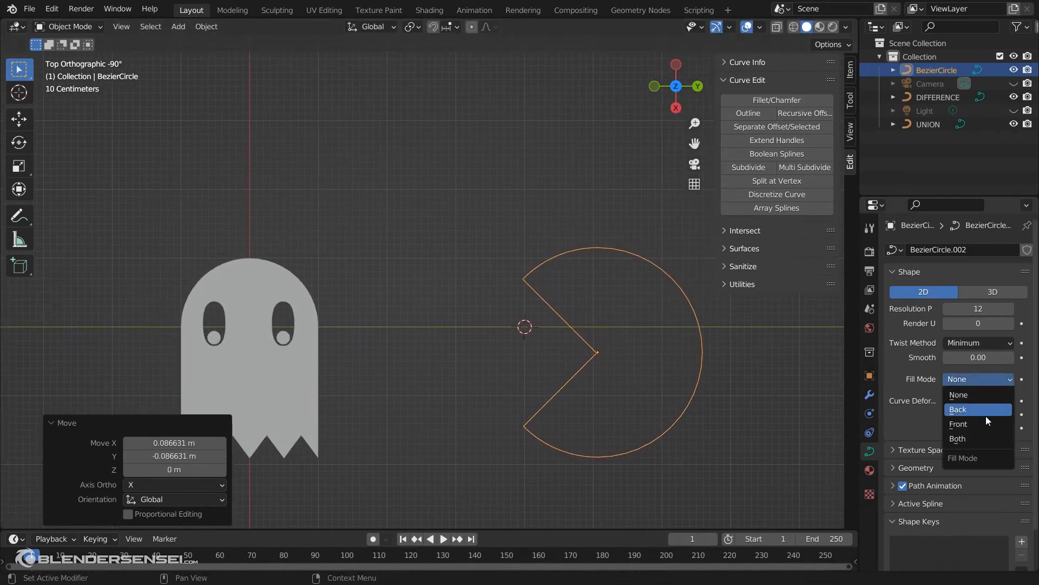
left_click(974, 438)
middle_click_drag(655, 437, 557, 472, "shift")
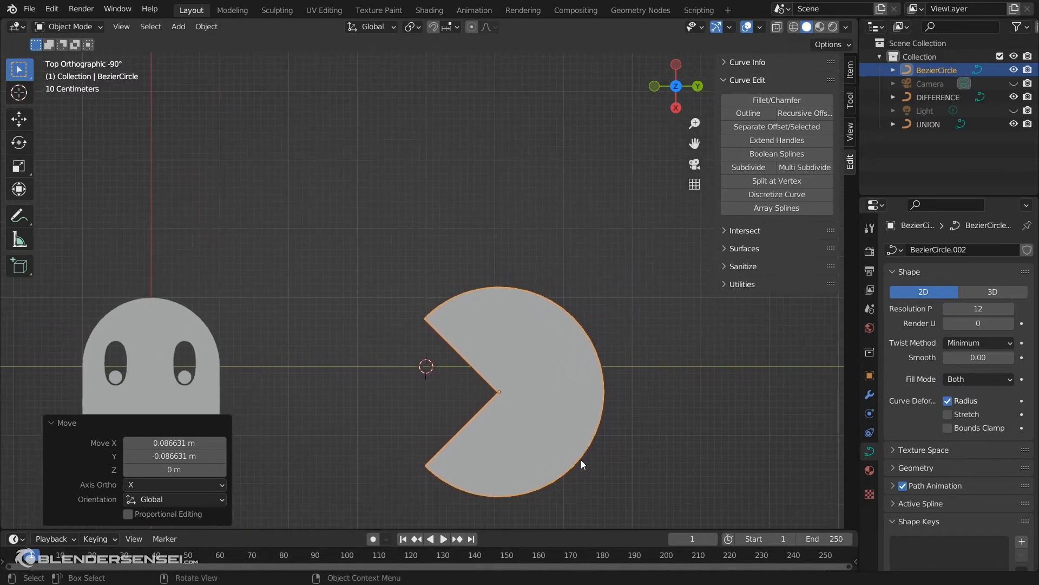
Add a circle spline inside the notched circle's curve and move it -0.1772 m in X and 1.516 m in Y.
key("Tab")
scroll(584, 391, "up", 2)
key("shift+a")
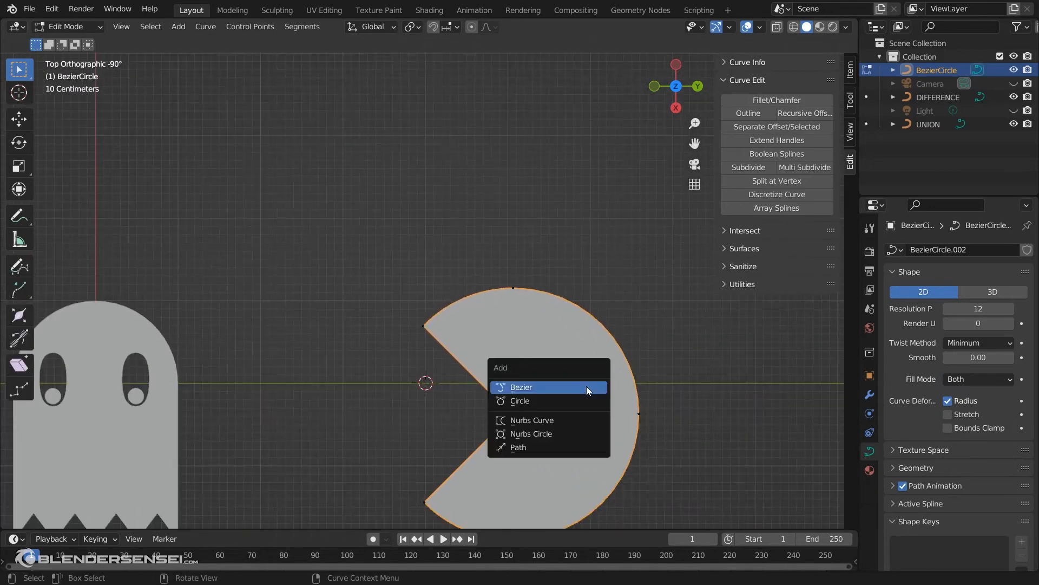
left_click(567, 403)
key("g")
left_click(604, 398)
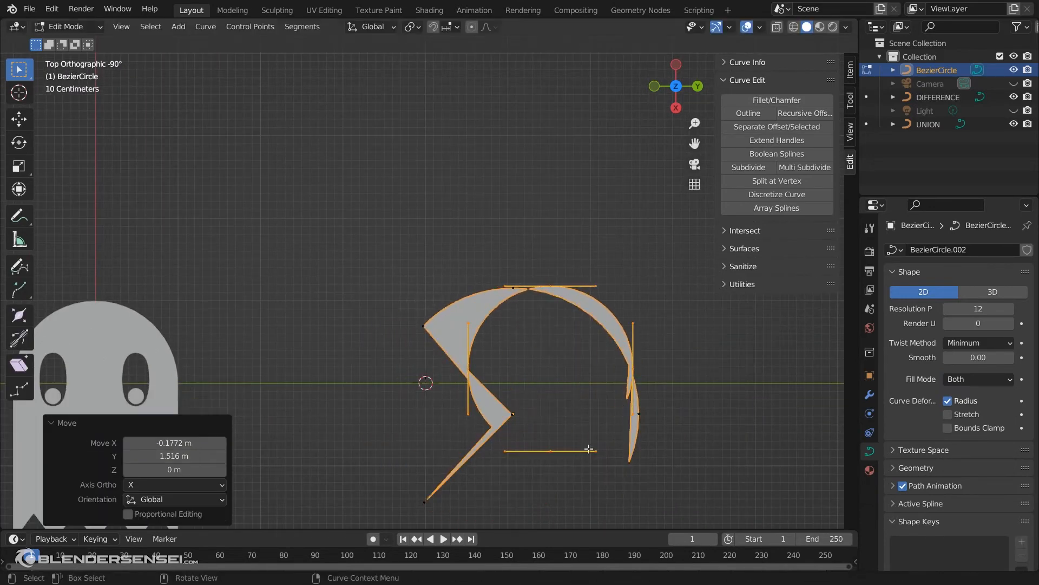
Scale the new circle spline to 0.170, move it about -0.138 m in X and -0.256 m in Y as an eye, and leave Edit Mode.
key("s")
left_click(547, 389)
key("g")
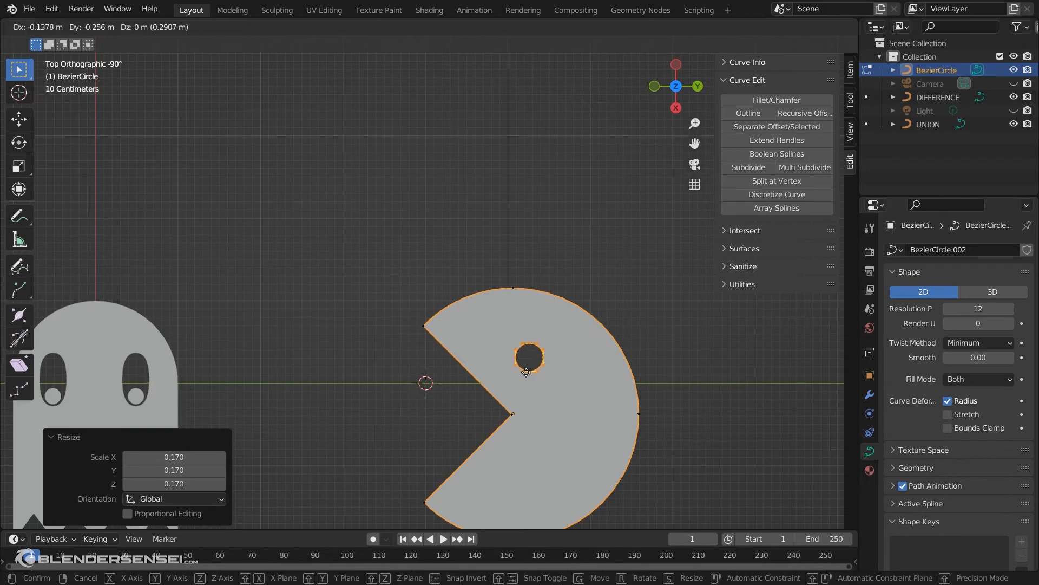
left_click(522, 372)
scroll(511, 409, "down", 3)
middle_click_drag(507, 413, 629, 415, "shift")
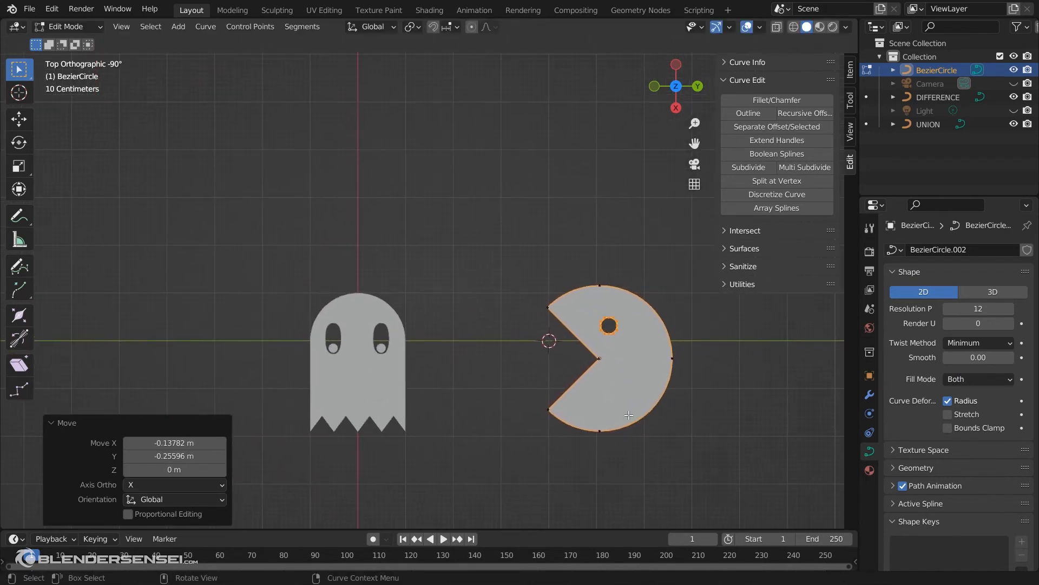
key("Tab")
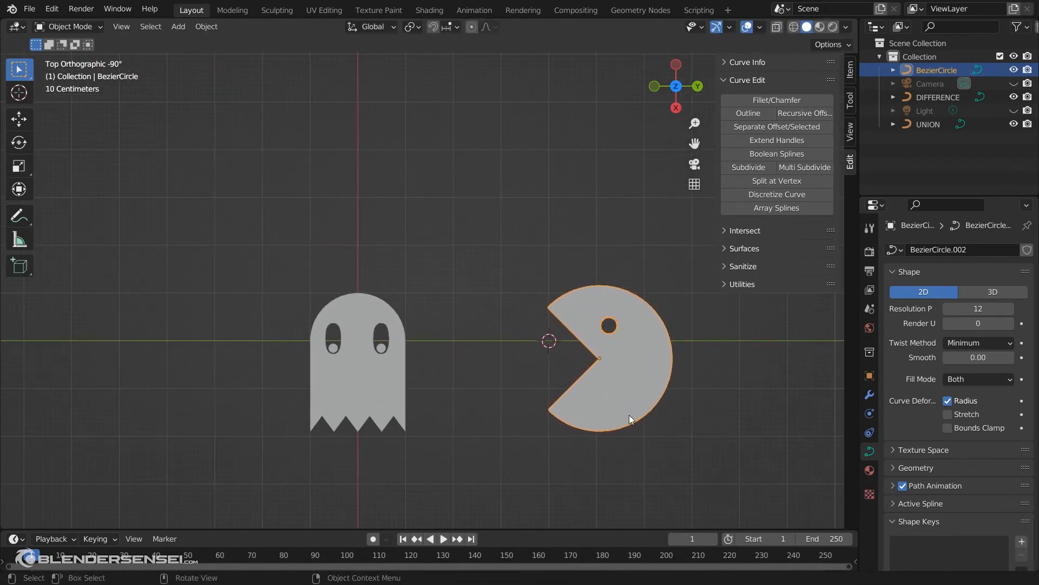
Select the ghost along with the notched circle, rotate both 90° upright in front view, and raise them about 1.7 m in Z.
middle_click_drag(394, 440, 486, 396)
left_click(539, 394, "shift")
key("r")
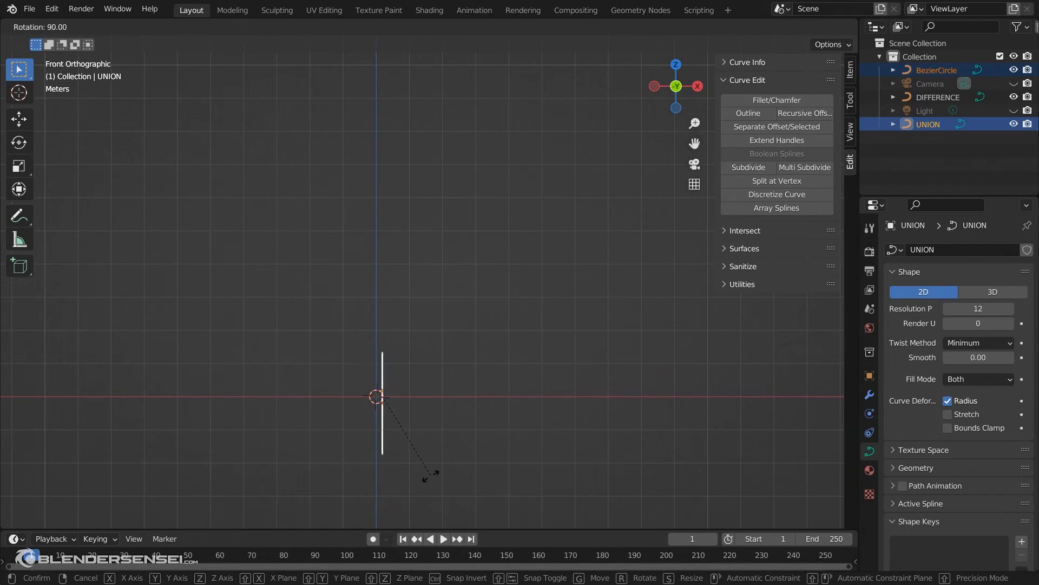
left_click(430, 478)
key("g")
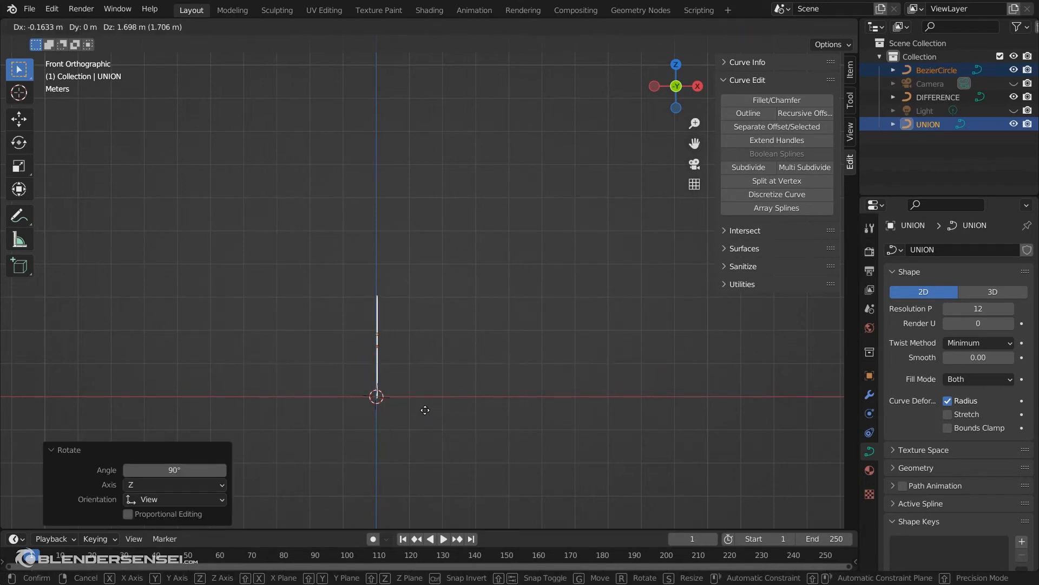
left_click(425, 410)
middle_click_drag(424, 410, 518, 385)
left_click(53, 424)
Add a Bezier circle at the 3D cursor, make it 2D, and set its Fill Mode to Both.
key("shift+a")
mouse_move(395, 399)
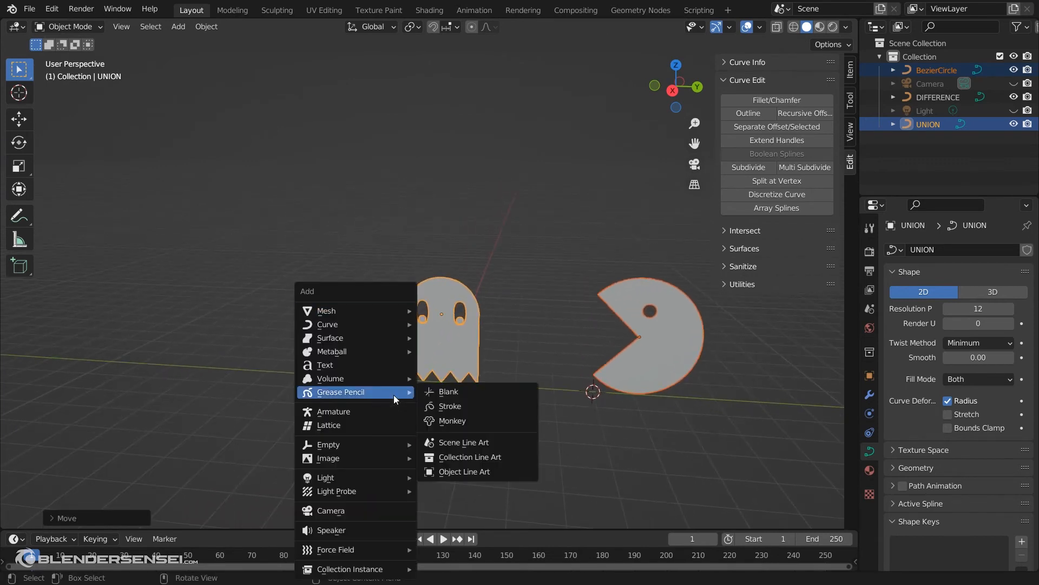
mouse_move(383, 326)
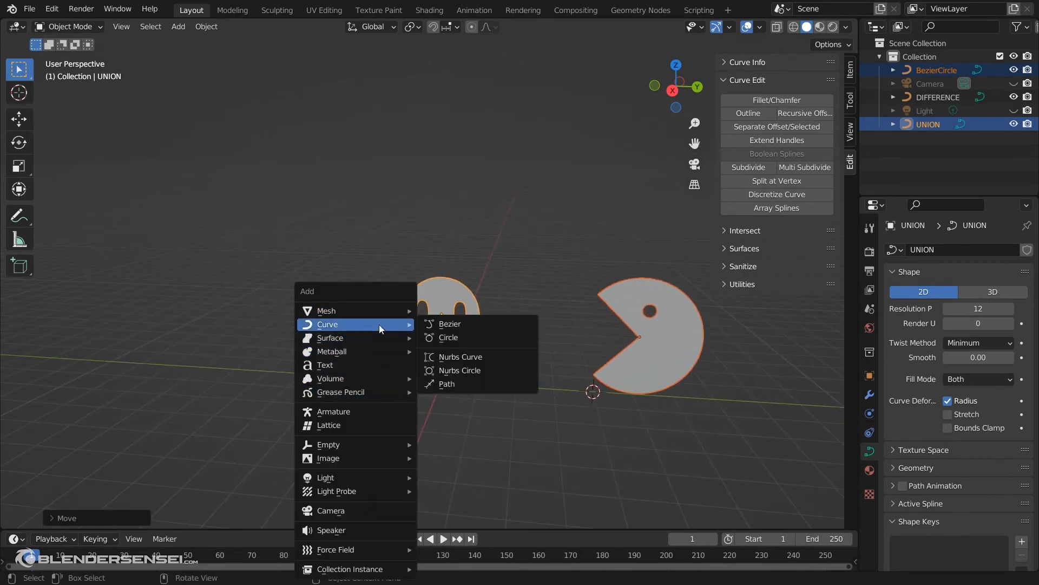
left_click(467, 343)
left_click(926, 292)
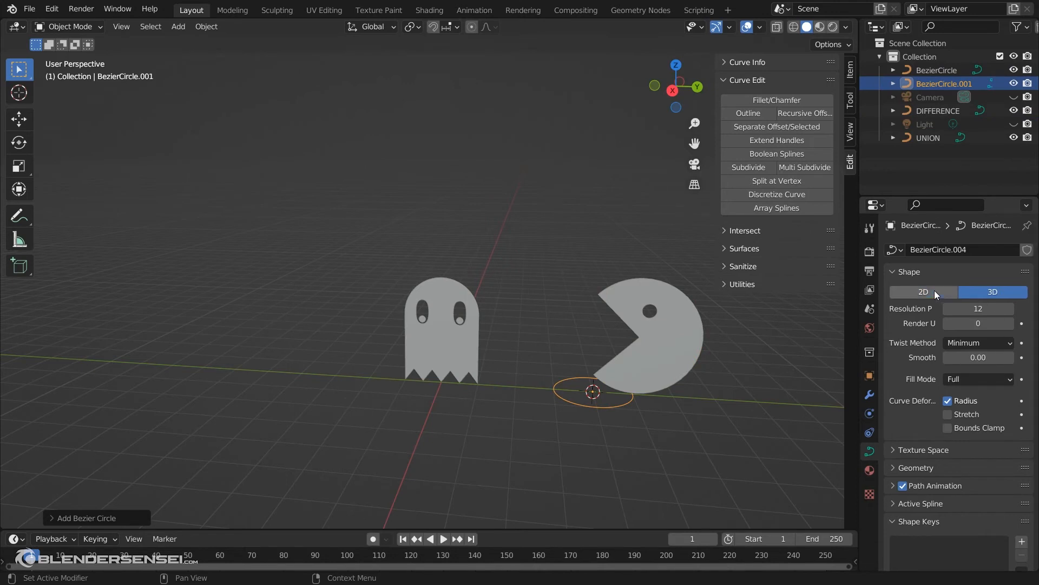
left_click(990, 381)
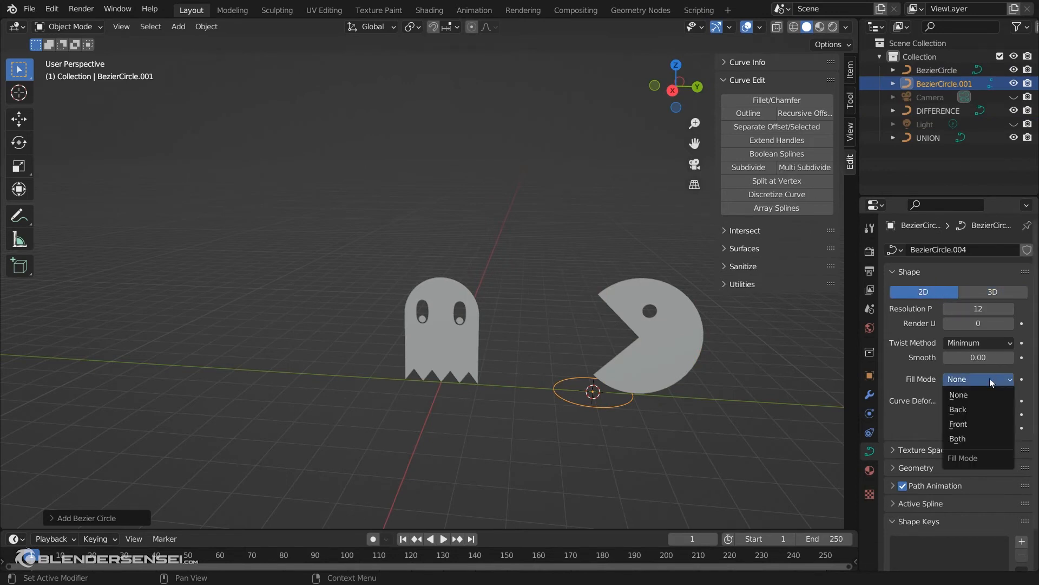
left_click(972, 439)
Scale the filled circle down to a small pellet between the ghost and the notched circle.
middle_click_drag(617, 438, 621, 470)
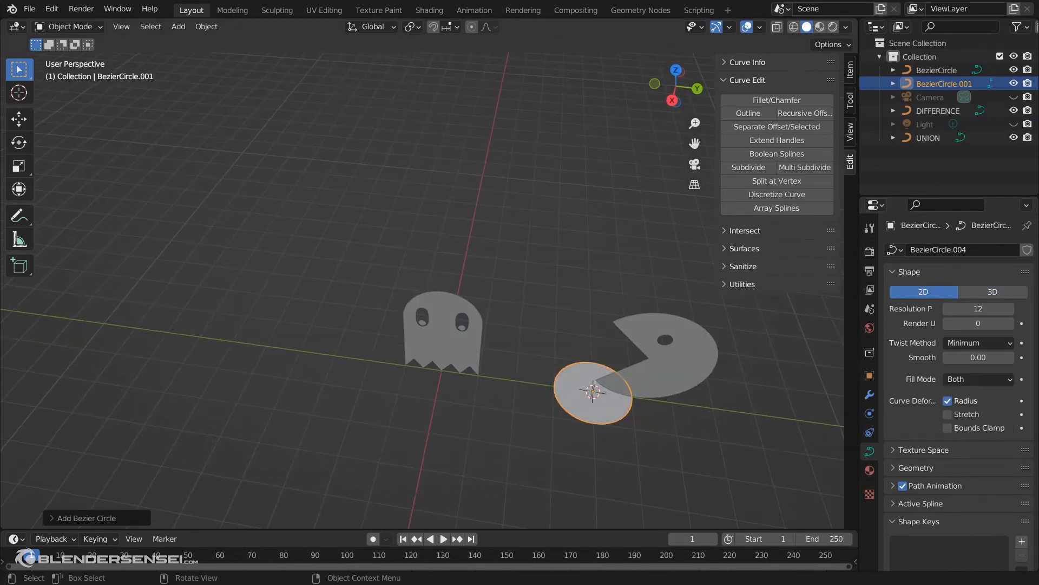
key("s")
left_click(597, 414)
middle_click_drag(550, 459, 628, 390)
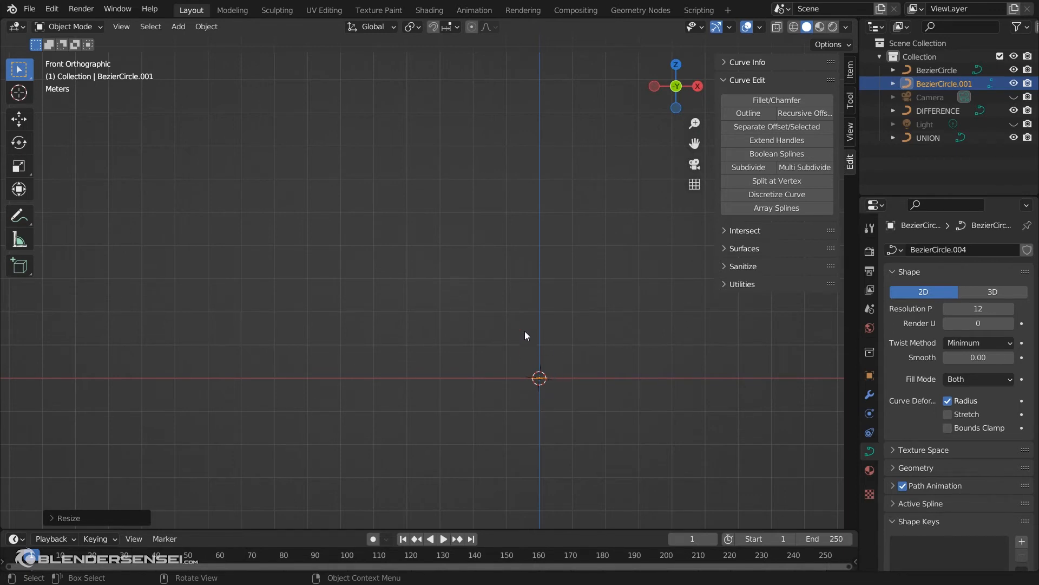
Rotate the pellet upright in front view and raise it to the level of the notched circle's mouth.
mouse_move(561, 353)
middle_mouse_down()
mouse_move(528, 391)
mouse_move(557, 355)
middle_mouse_up()
key("r")
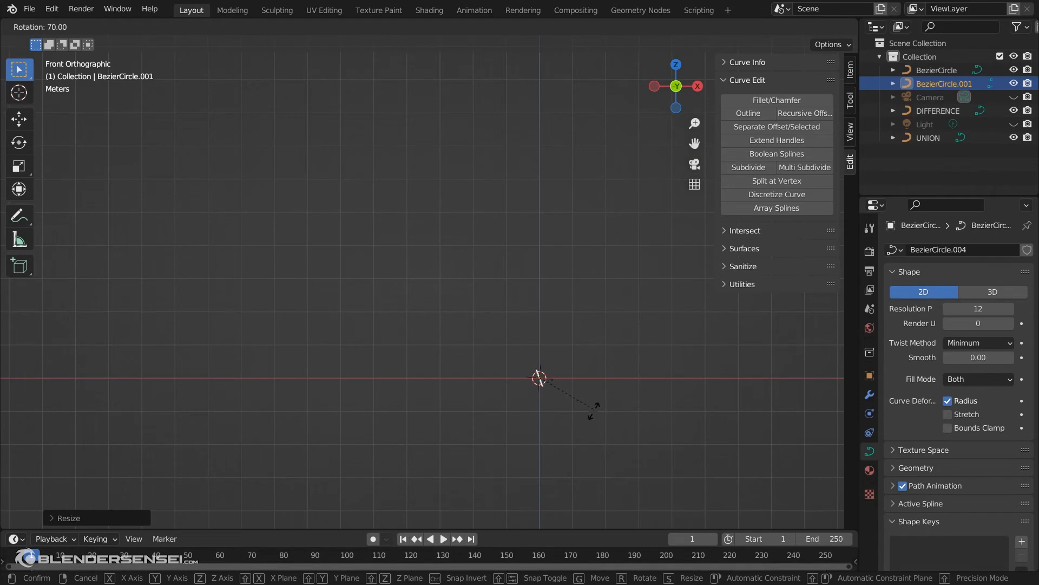
left_click(580, 430)
middle_click_drag(578, 417, 471, 403)
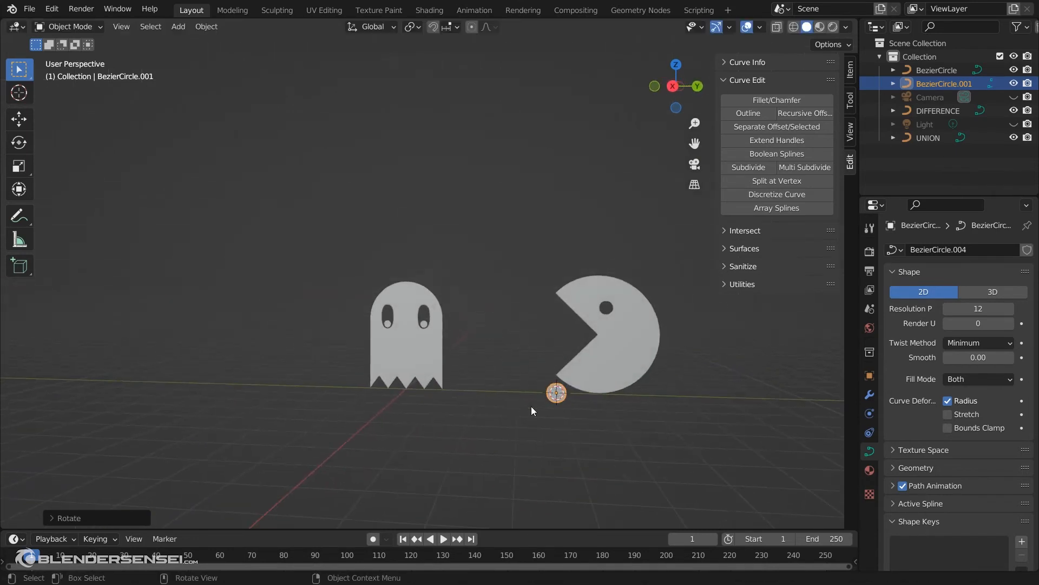
key("g")
left_click(568, 354)
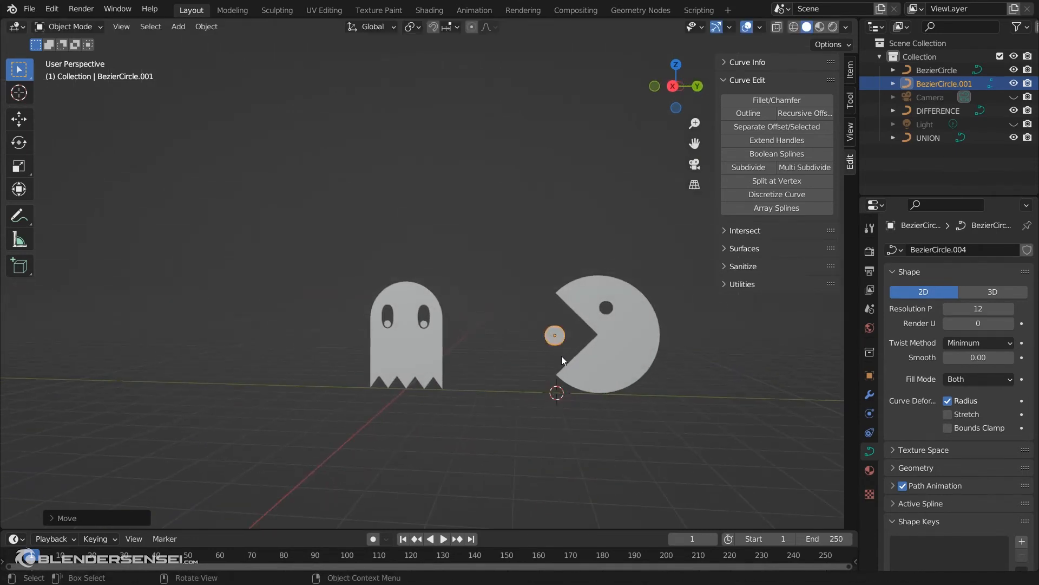
Add an Array modifier to the pellet with relative offset factors of 0 in X and 6.2 in Y.
left_click(869, 395)
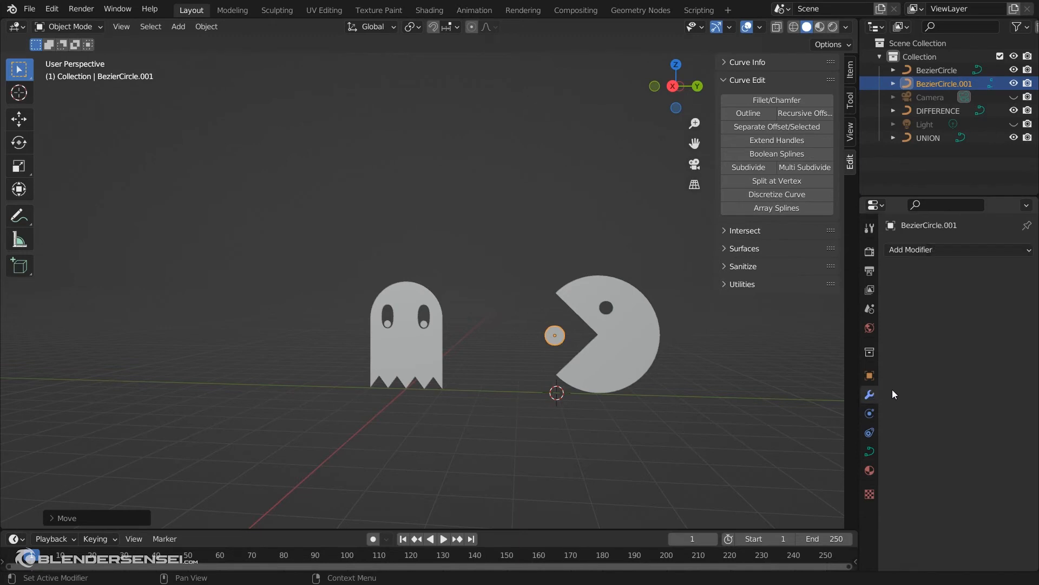
left_click(942, 250)
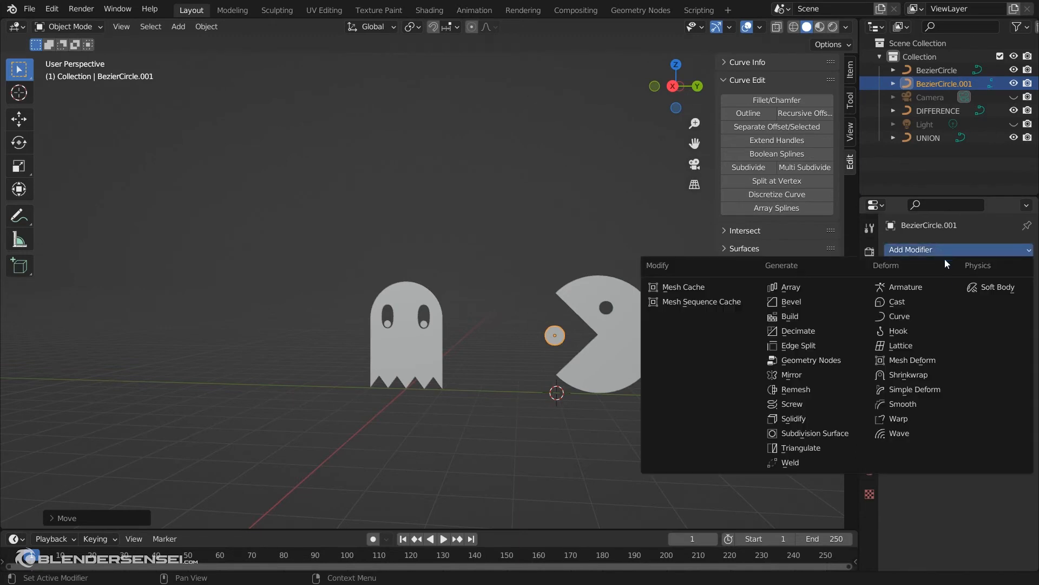
left_click(824, 289)
left_click(979, 350)
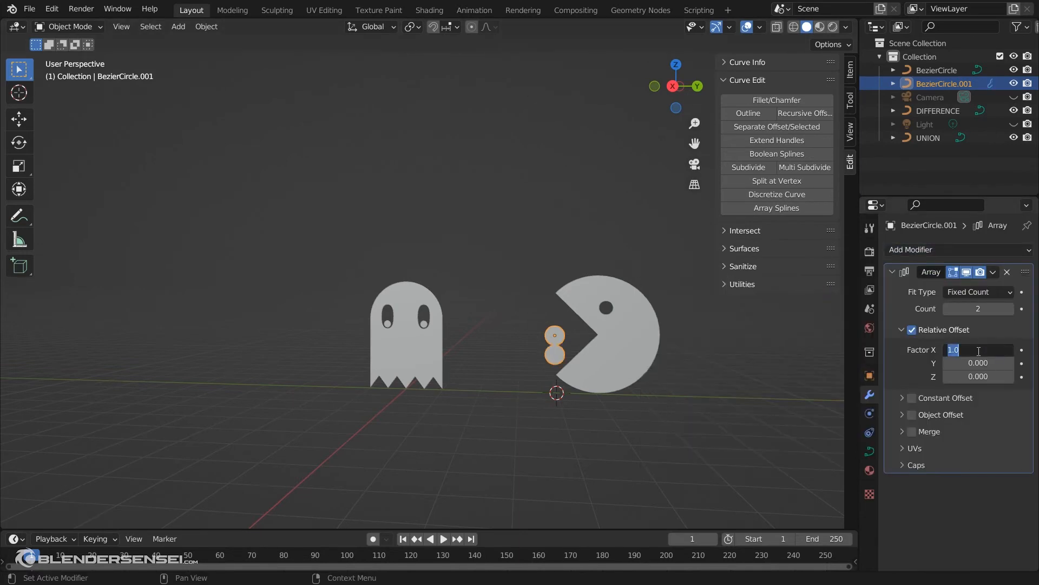
type("0")
key("Return")
left_click(979, 363)
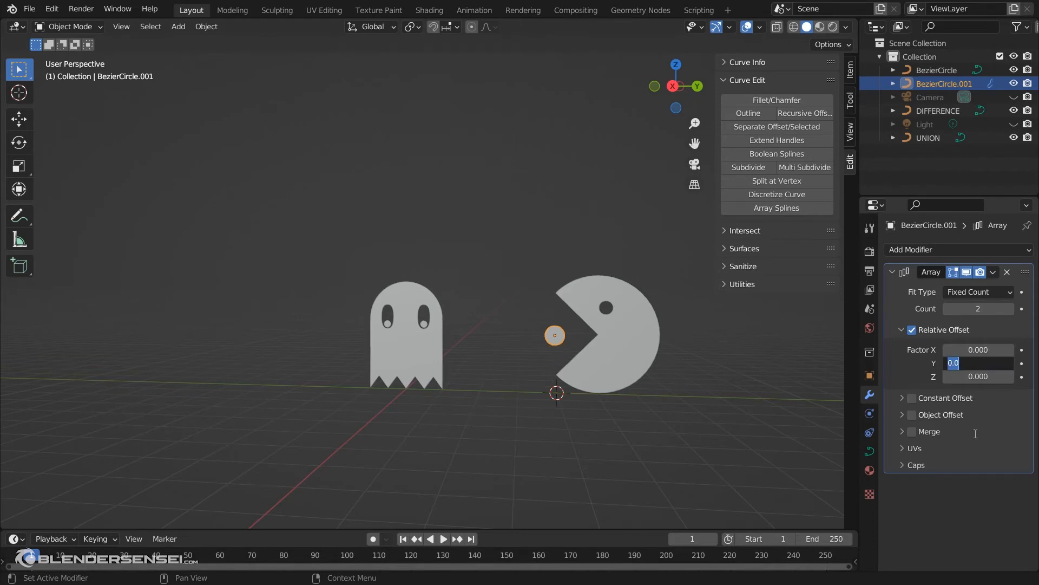
type("1")
key("Return")
left_click_drag(979, 364, 1034, 363)
Move the arrayed pellets in negative Y past the ghost and set the array count to 6.
scroll(651, 369, "down", 1)
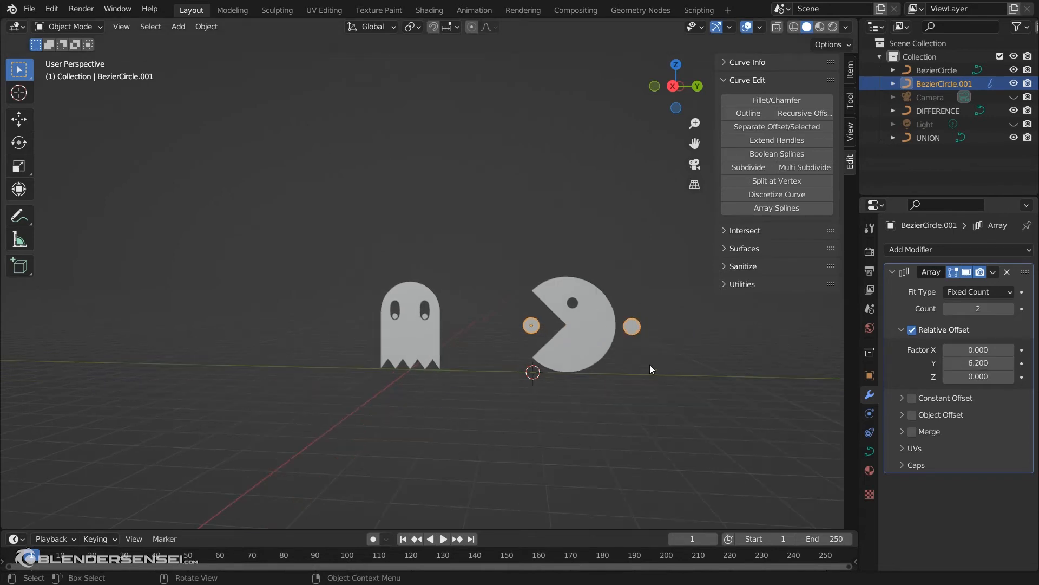
key("g")
key("y")
left_click(252, 344)
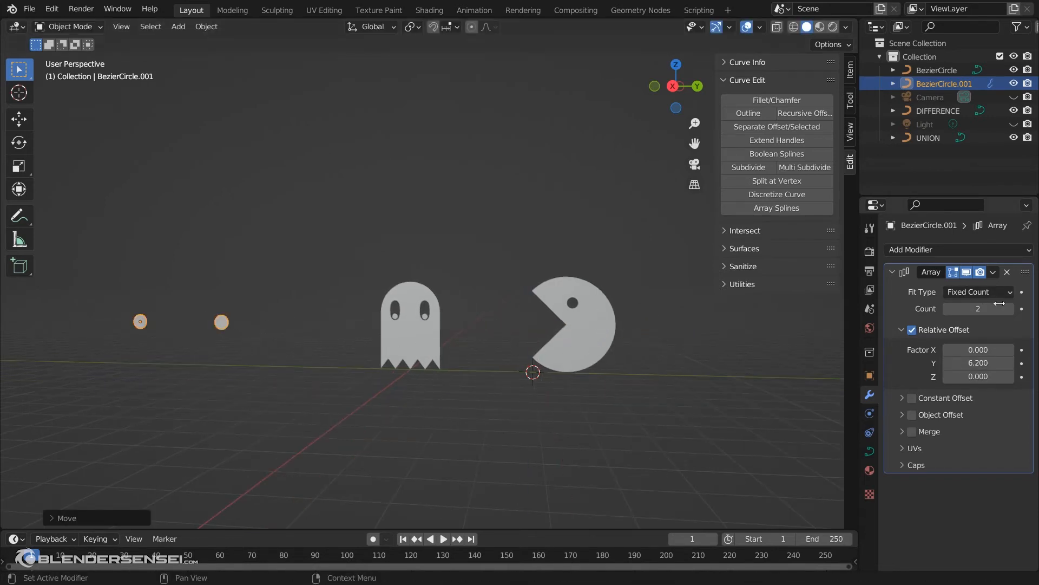
left_click(1012, 309)
left_click(1011, 309)
left_click(1011, 309)
left_click(1011, 310)
Shift the pellet row much further in negative Y, away from the ghost and the notched circle.
scroll(522, 338, "down", 6)
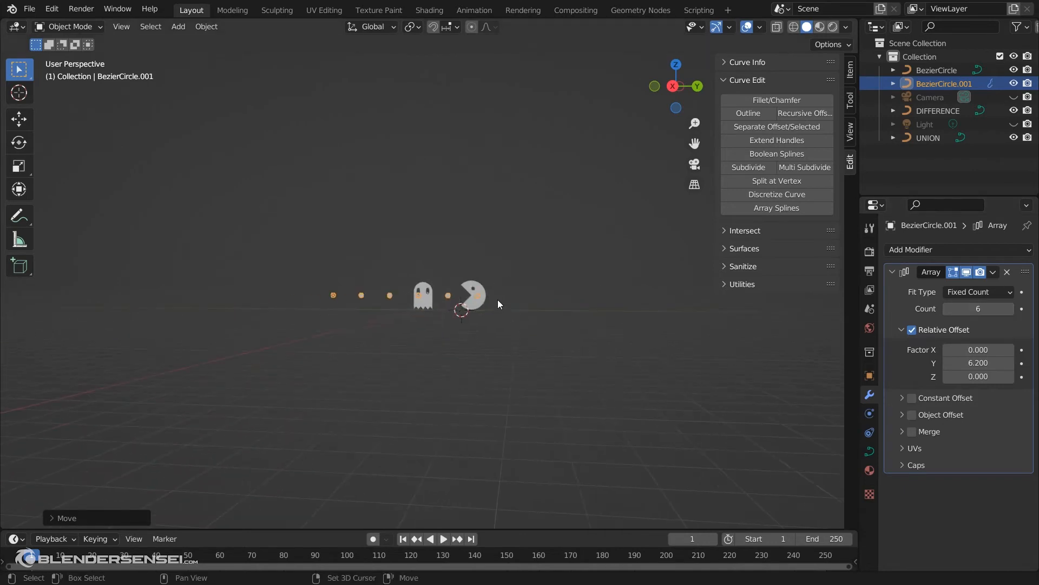
middle_click_drag(498, 300, 620, 415, "shift")
scroll(592, 425, "up", 1)
key("g")
key("y")
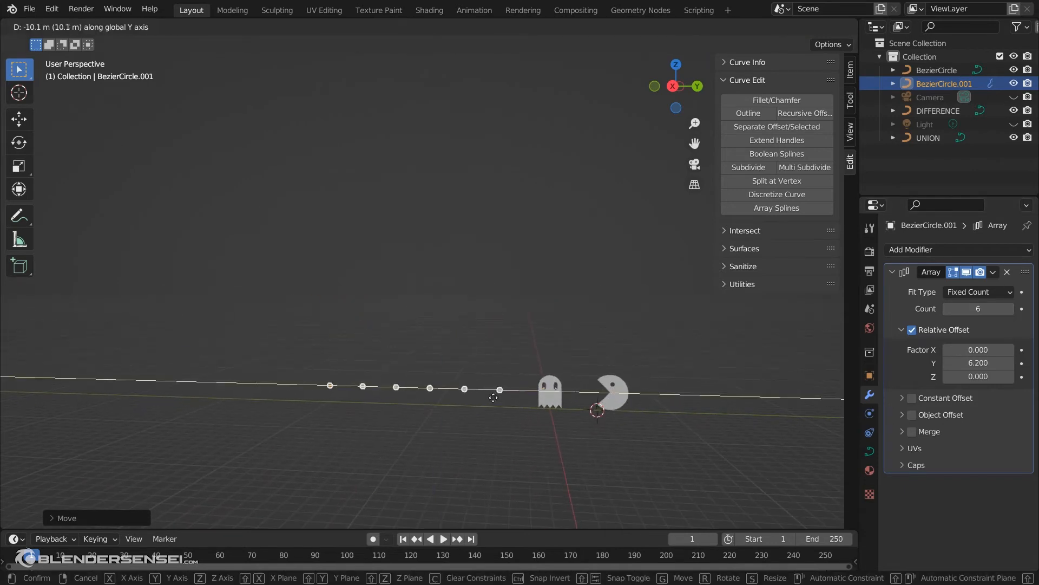
left_click(431, 407)
key("g")
key("y")
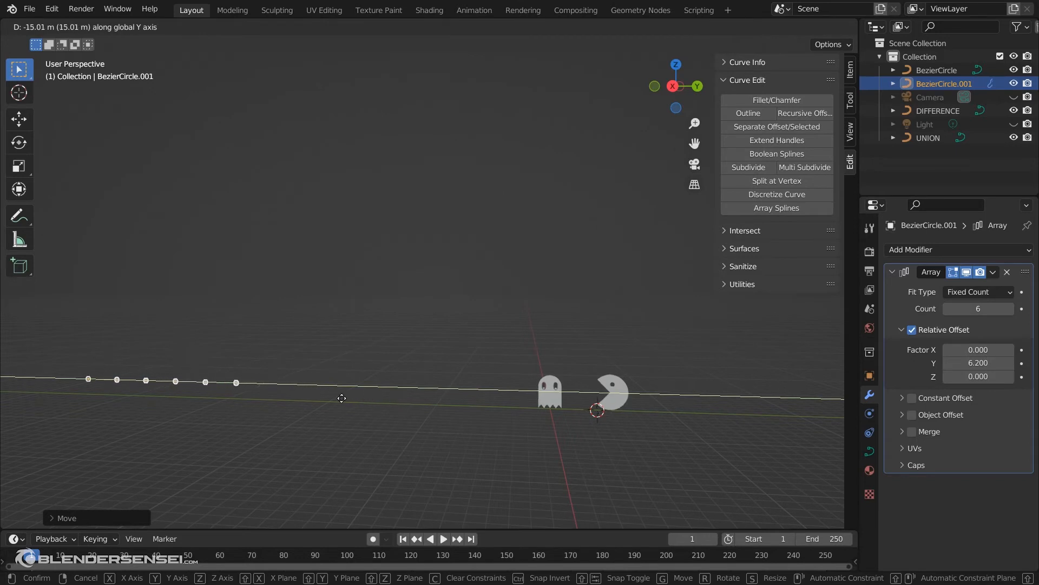
left_click(351, 399)
Increase the pellet array's count to 16 so the row reaches the notched circle's mouth.
left_click(1010, 309)
left_click(1010, 309)
left_click(1010, 309)
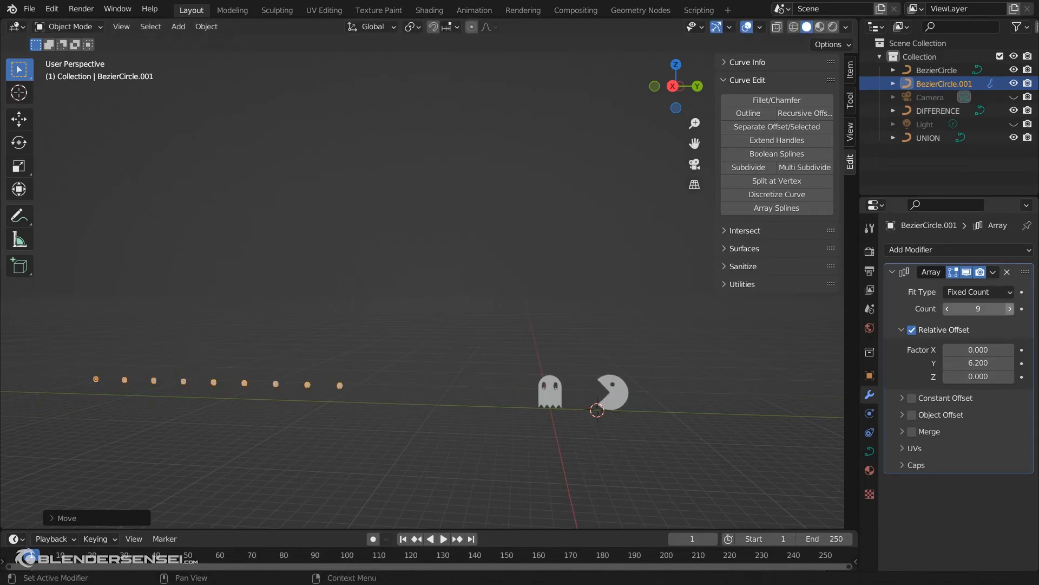
left_click(1010, 310)
left_click(1010, 309)
left_click(1010, 309)
left_click(1010, 310)
left_click(1010, 309)
left_click(1010, 309)
left_click(1010, 309)
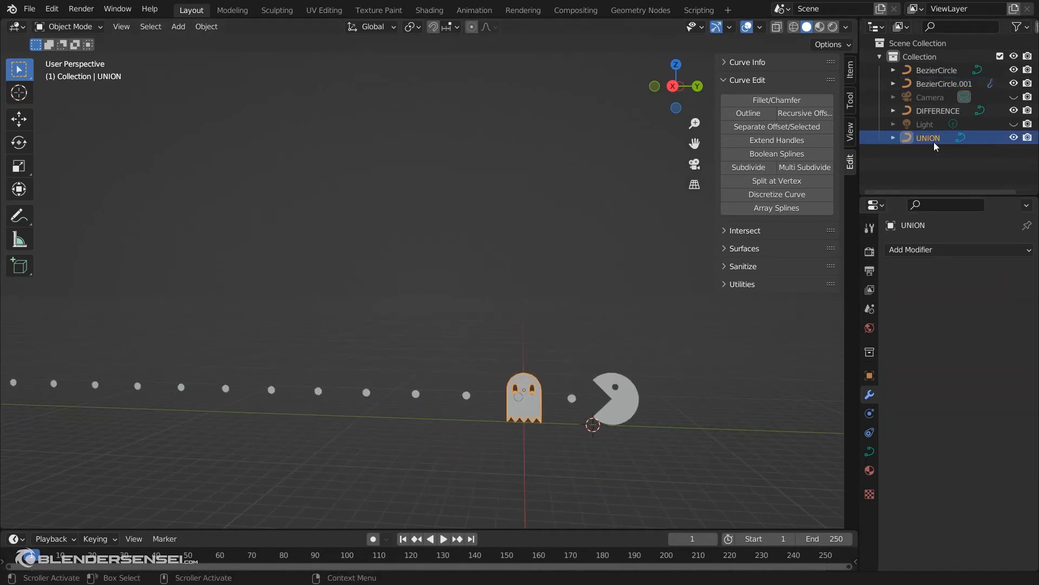
Rename the ghost object UNION as "Legally Distinct Balinky".
double_click(934, 138)
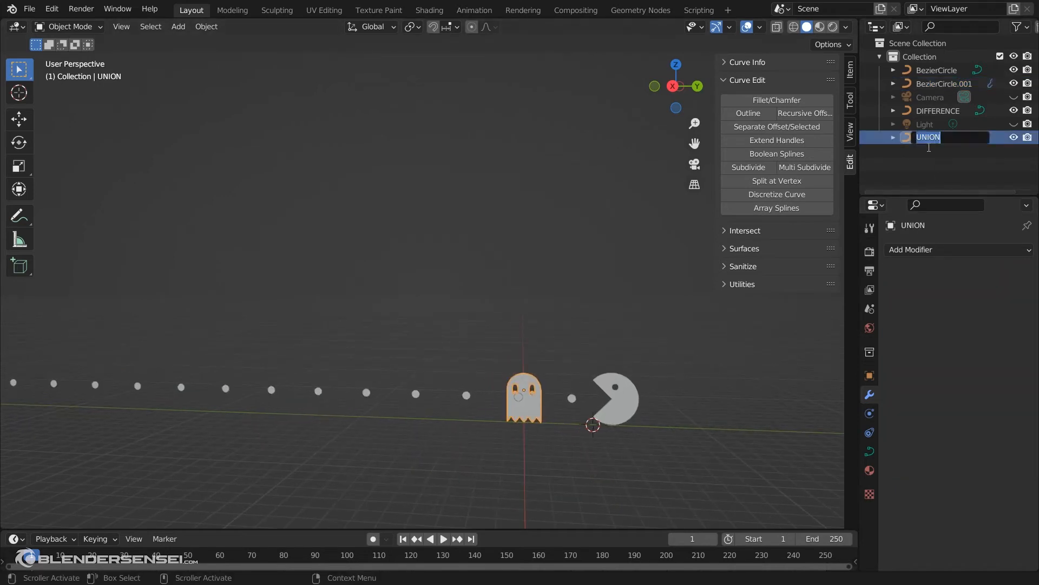
type("Legal")
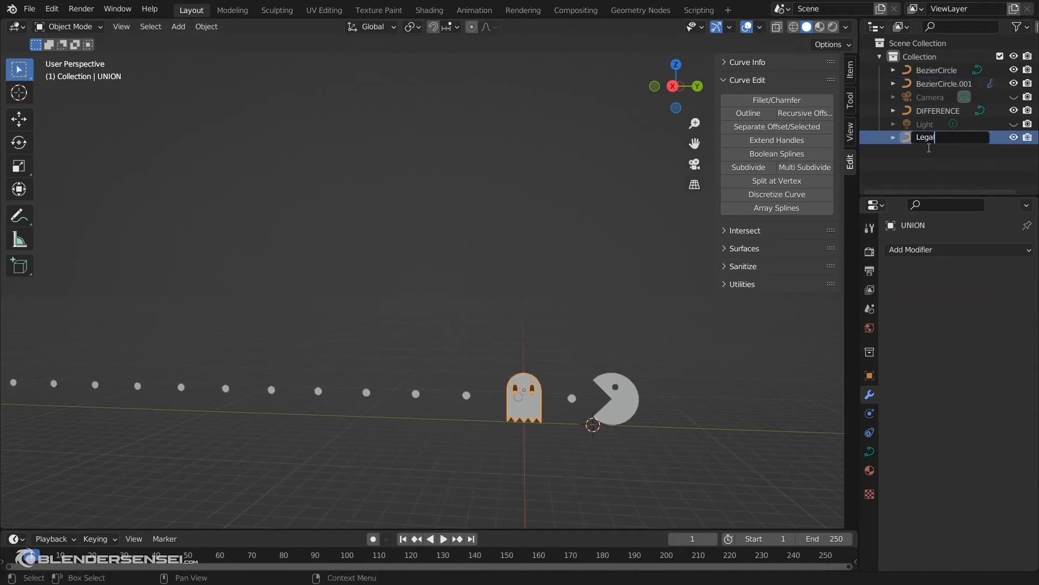
type("y D")
type(" Dis")
type("tinct")
type(" Ba")
type("linky")
key("Return")
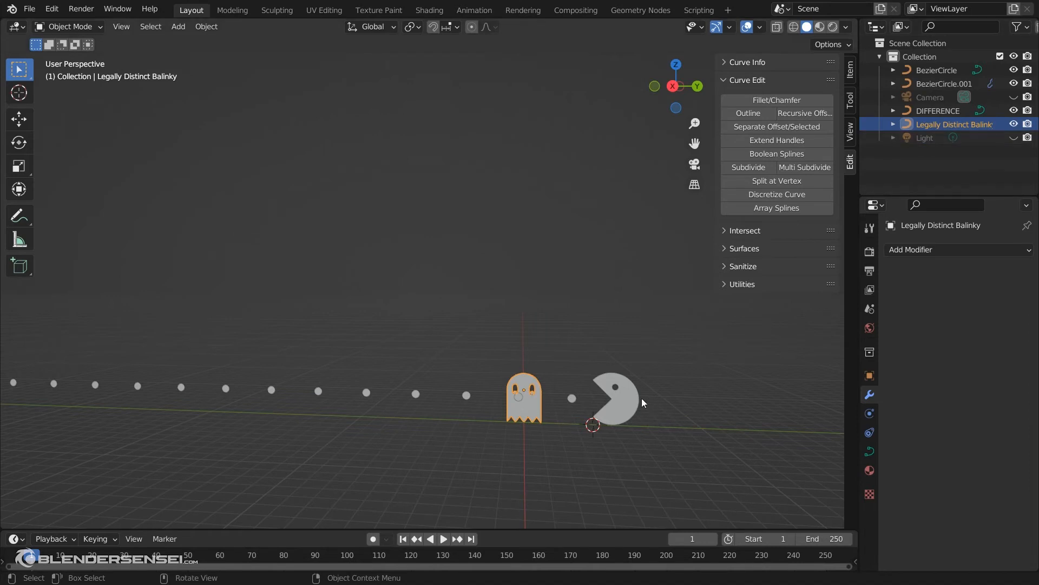
Move the ghost in negative Y along the pellet row, leaving several pellets between it and the notched circle.
key("g")
key("x")
left_click(458, 426)
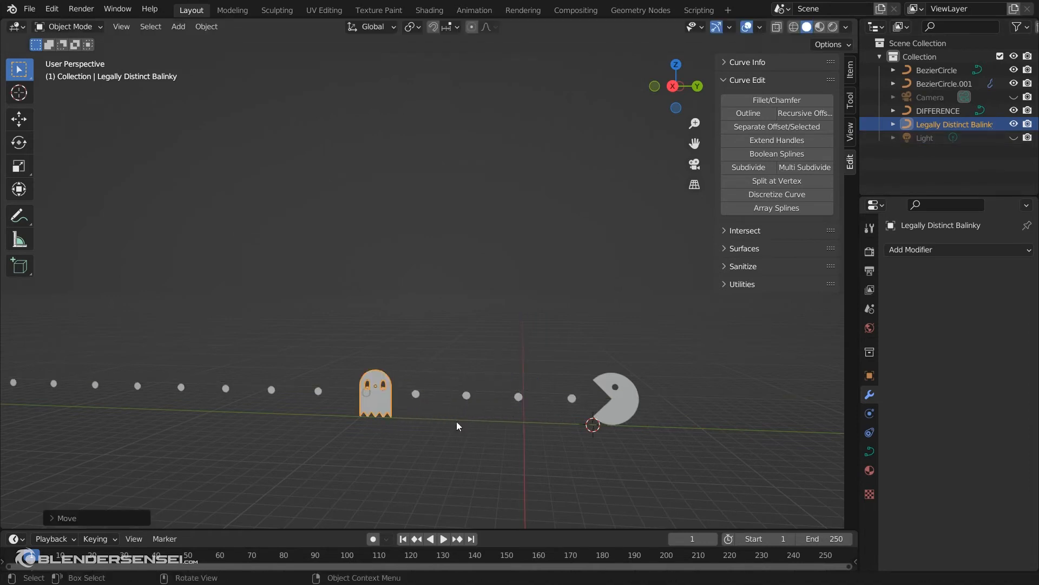
Rename the notched circle object as "Pac Person".
left_click(633, 398)
double_click(938, 70)
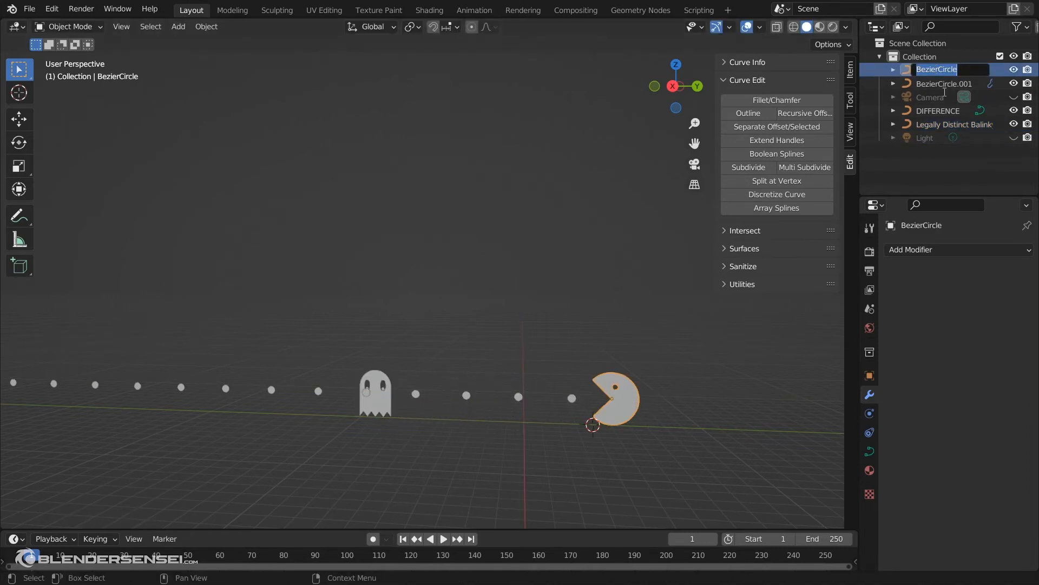
type("Pac Person")
key("Return")
Move the ghost a little further from Pac Person in negative Y along the pellet row.
middle_click_drag(559, 332, 710, 307, "shift")
left_click(523, 360)
key("g")
key("x")
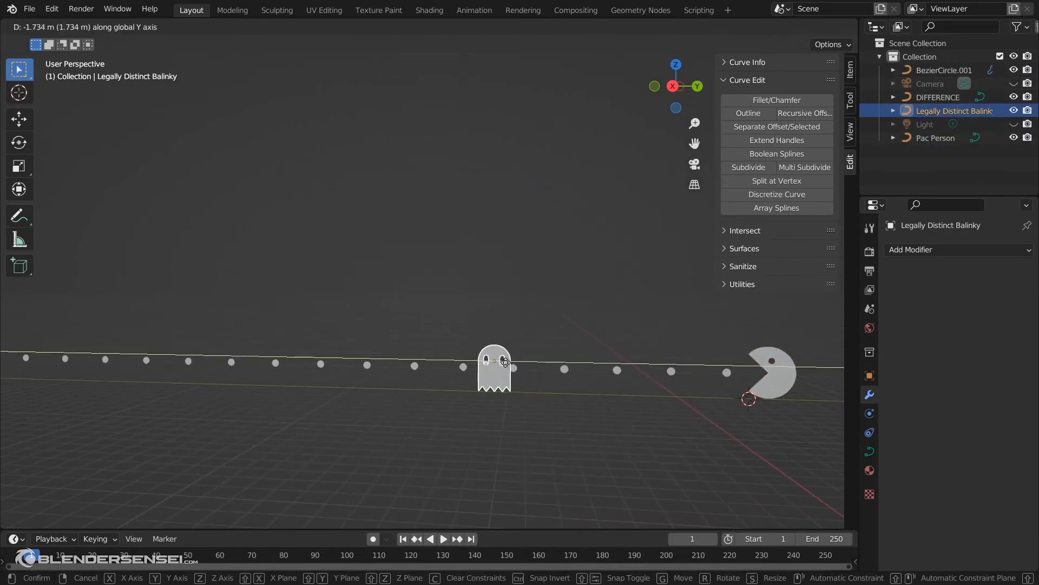
left_click(508, 367)
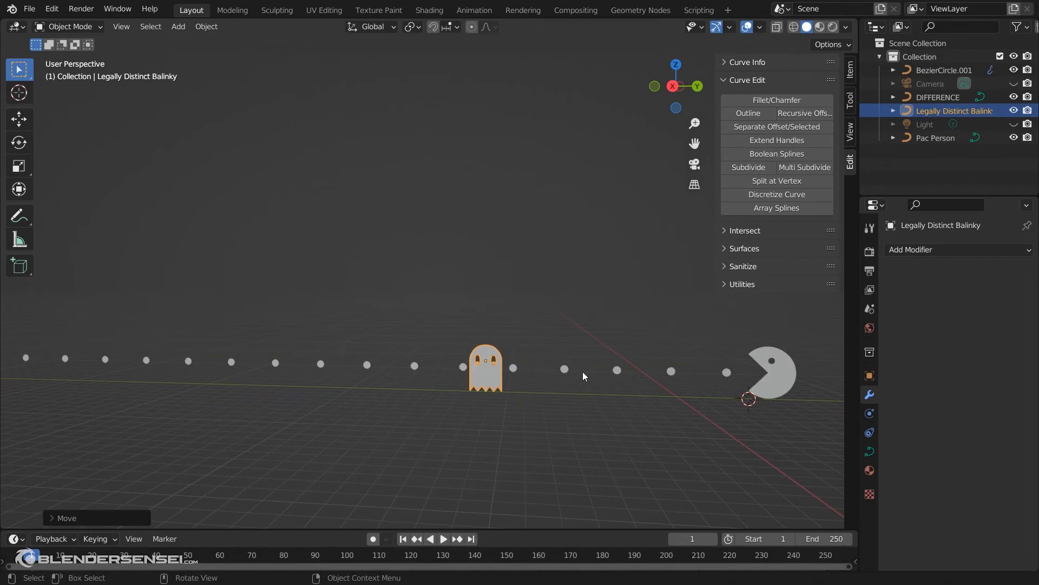
Enlarge the timeline area, switch its scale to seconds, and fit the whole frame range in it.
middle_click_drag(600, 371, 714, 409)
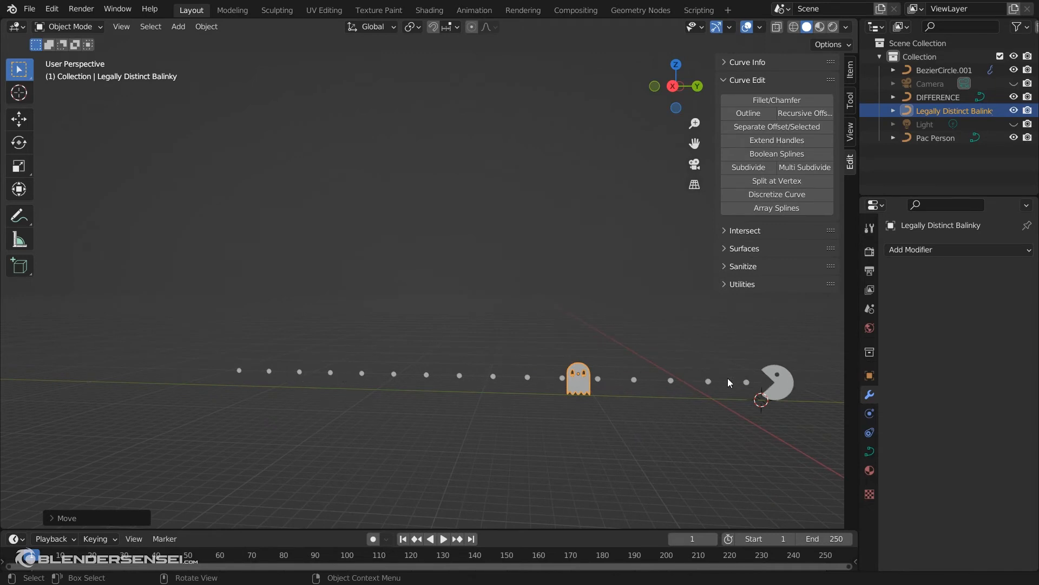
middle_click_drag(729, 382, 616, 392)
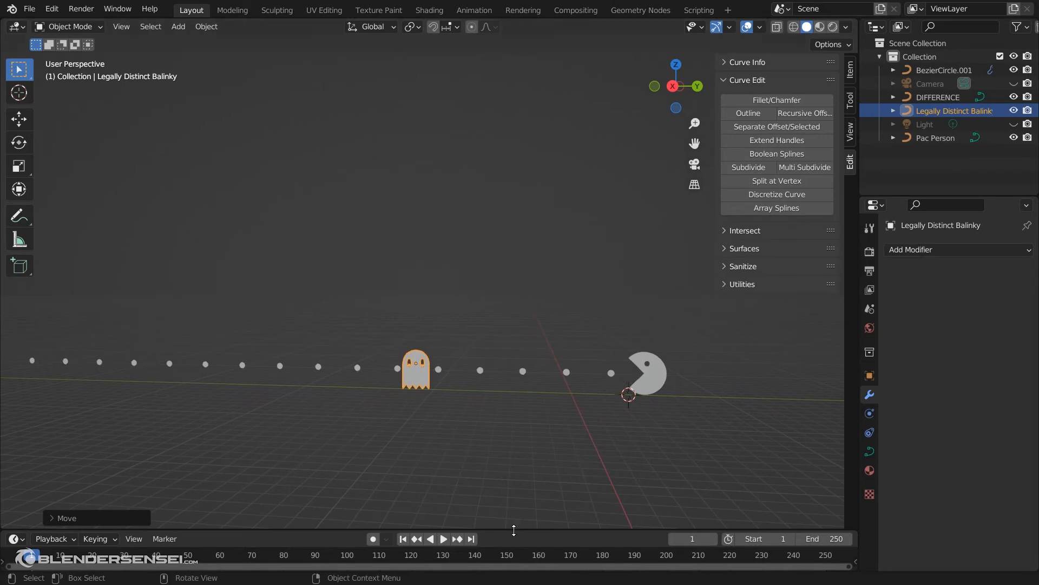
left_click_drag(513, 530, 532, 463)
left_click(134, 472)
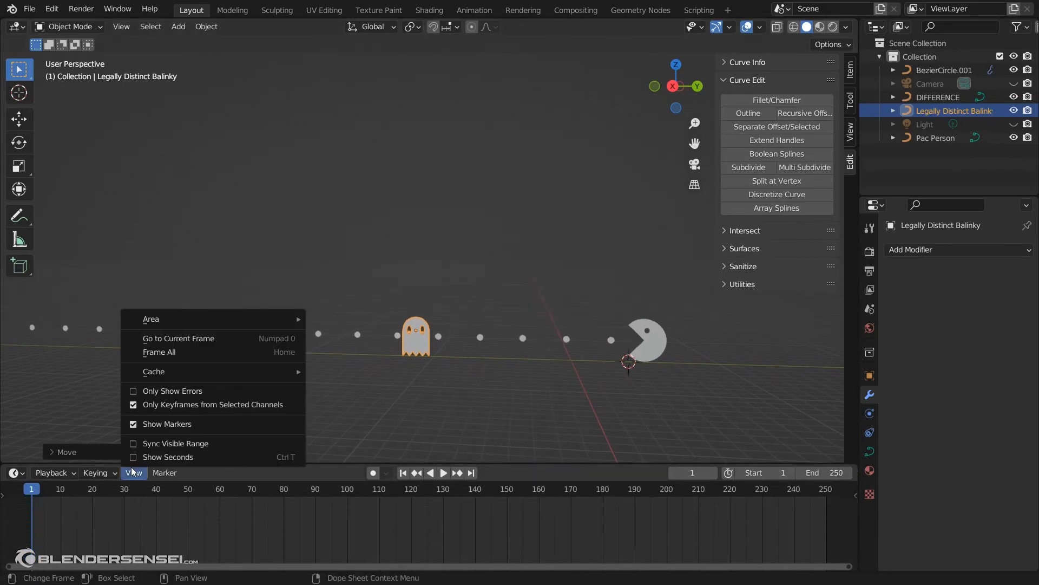
left_click(164, 457)
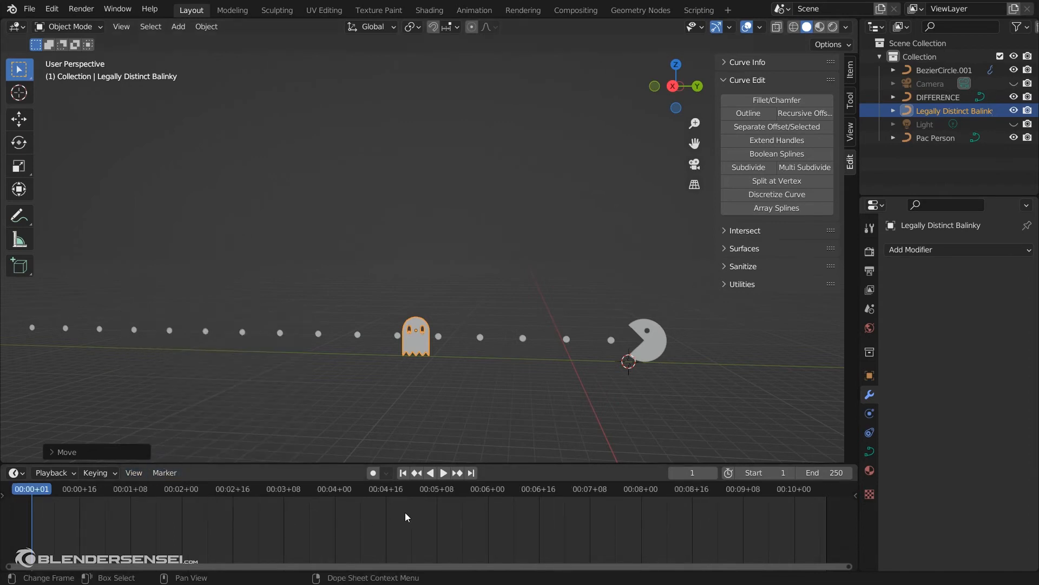
scroll(404, 512, "down", 4)
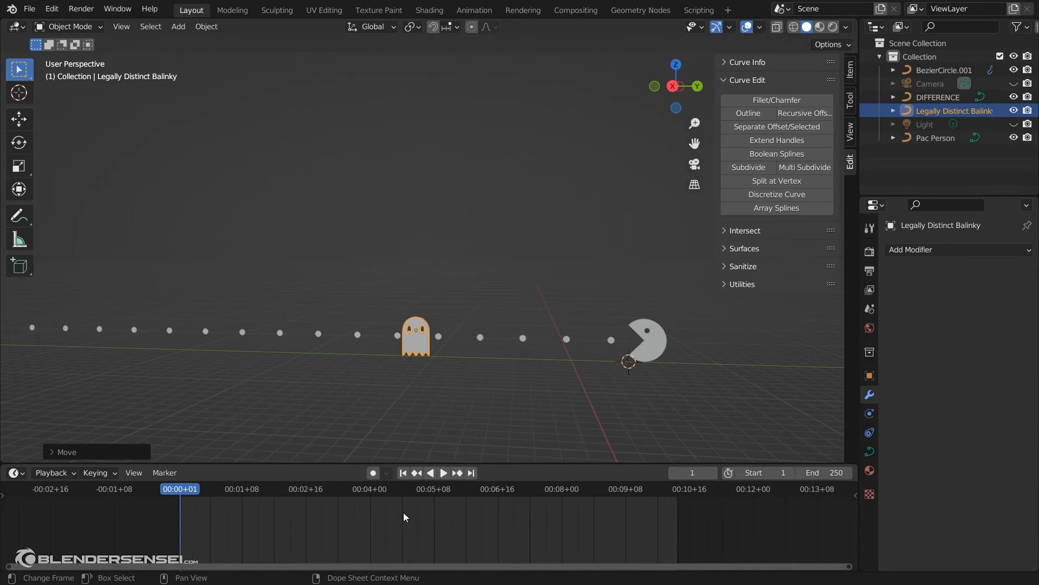
scroll(404, 512, "down", 2)
scroll(403, 512, "down", 2)
scroll(404, 512, "up", 3)
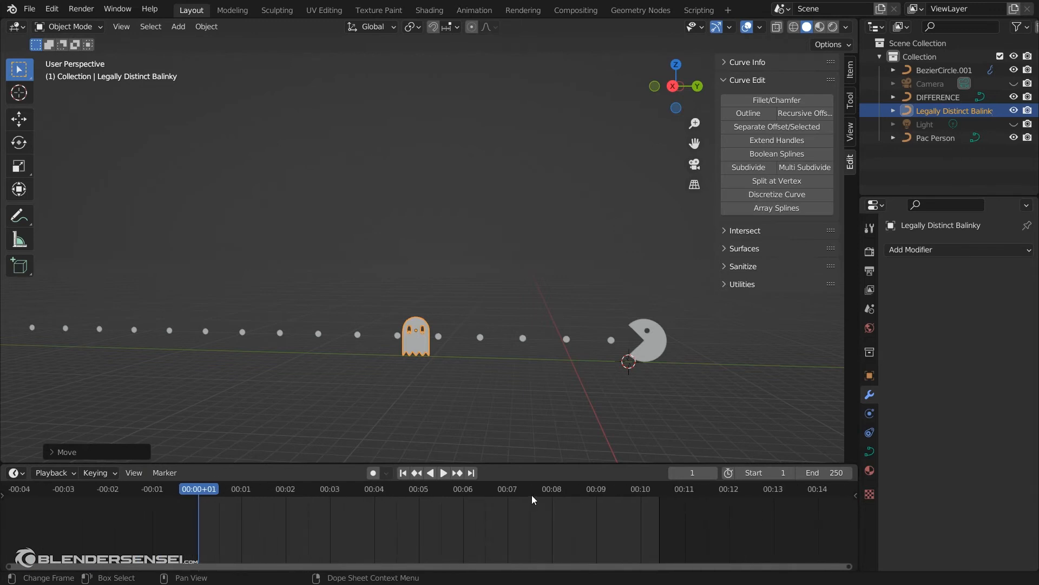
Enable auto keying and keyframe Pac Person's starting position at frame 1 by moving it in place.
left_click(650, 347)
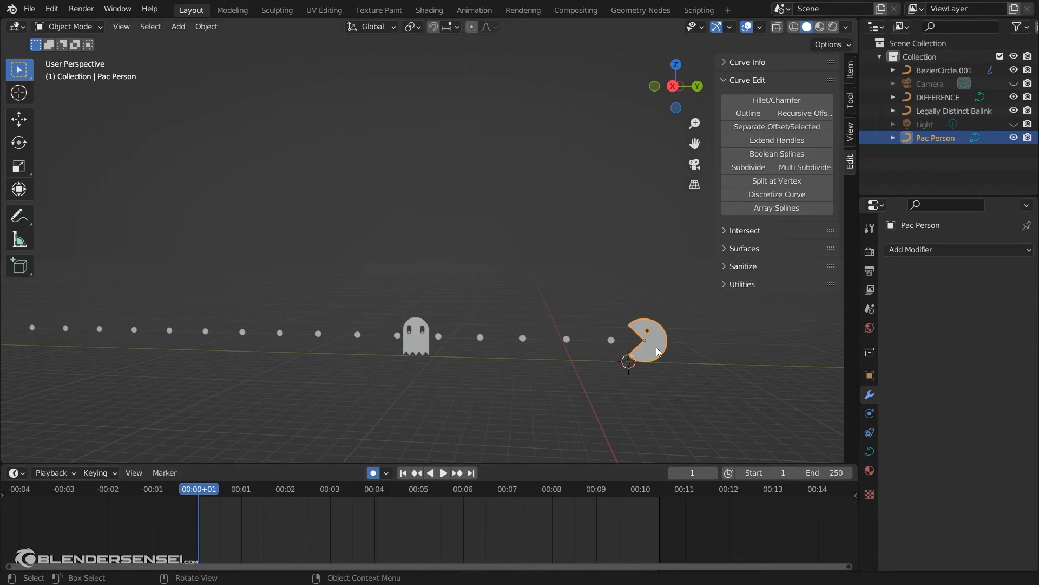
key("g")
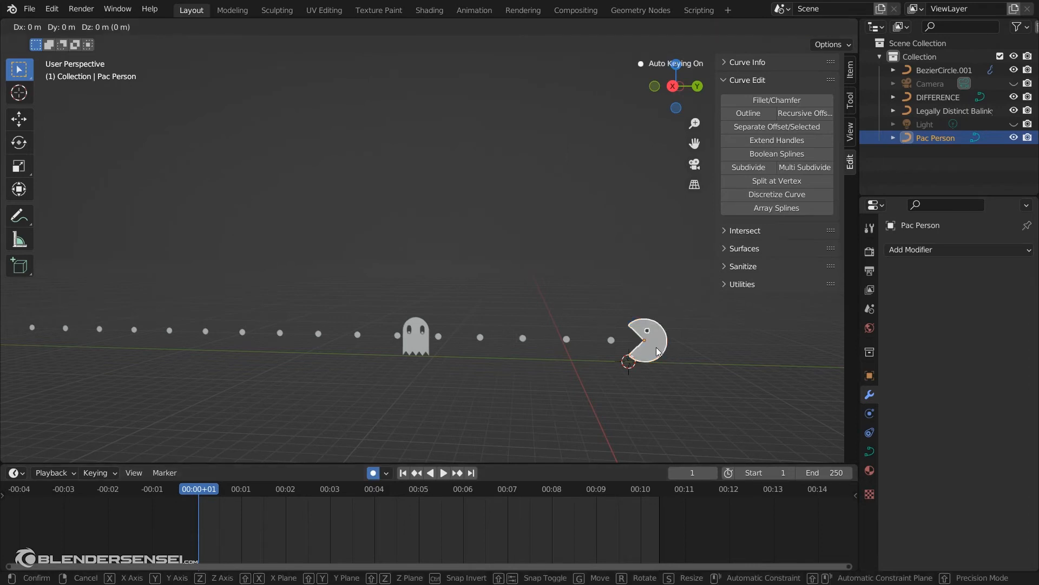
left_click(658, 350)
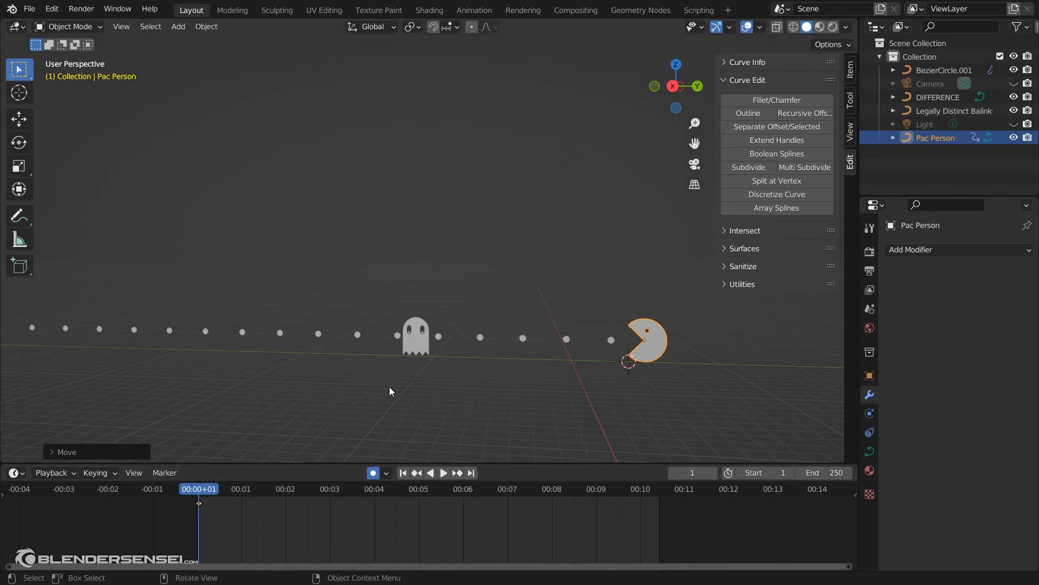
Try moving Pac Person about 49 m along negative Y at frame 1, and undo the move.
middle_click_drag(389, 387, 651, 397)
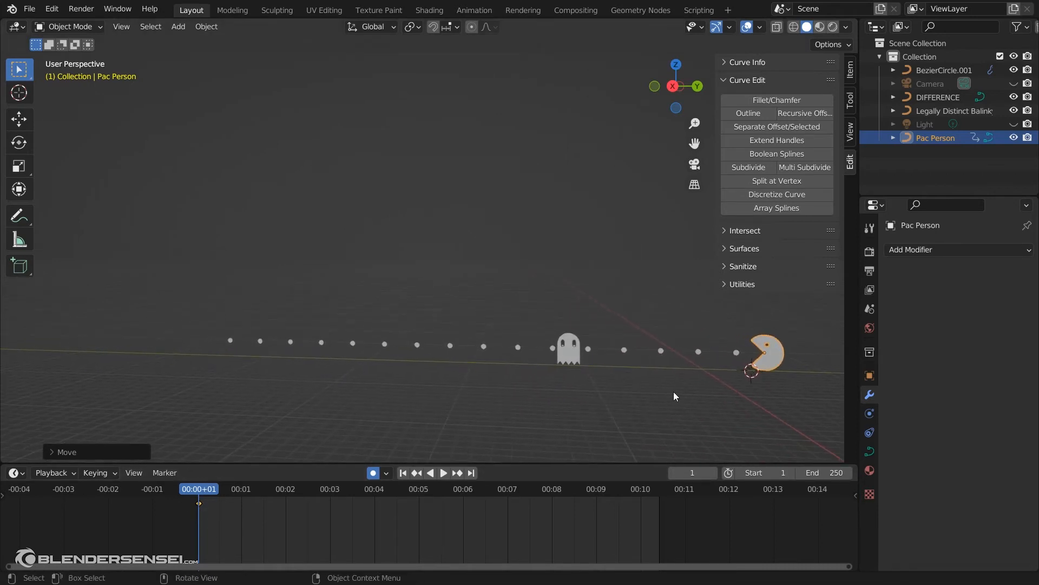
key("g")
key("y")
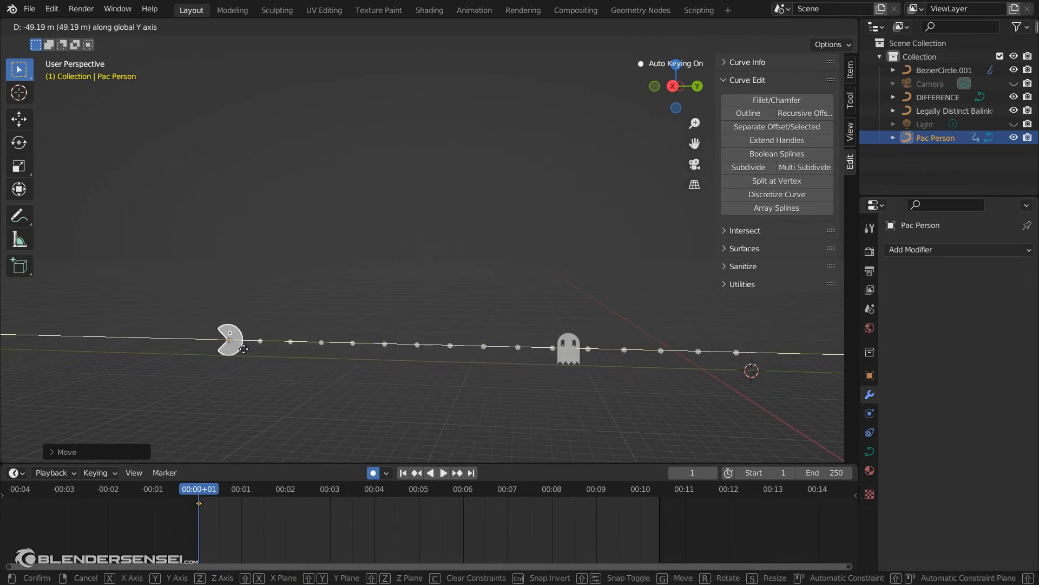
left_click(244, 350)
mouse_move(271, 370)
middle_mouse_down()
mouse_move(346, 361)
mouse_move(265, 376)
middle_mouse_up()
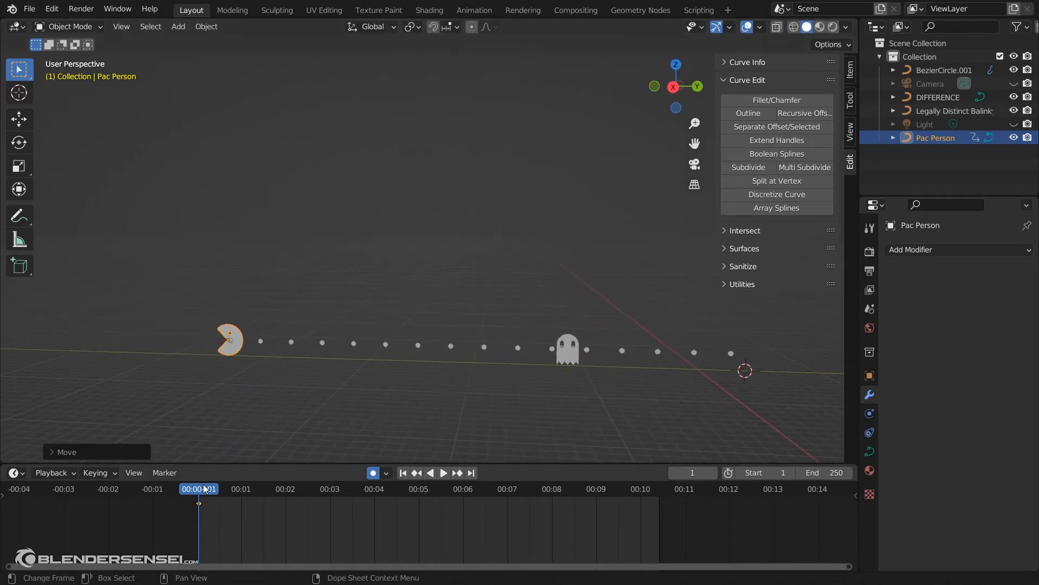
key("space")
left_click_drag(292, 488, 199, 488)
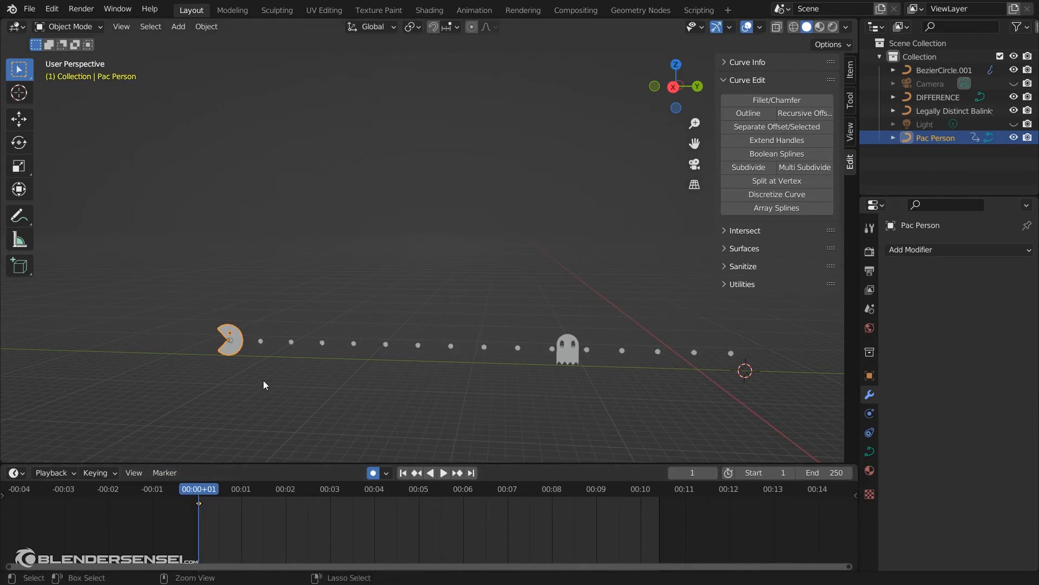
key("ctrl+z")
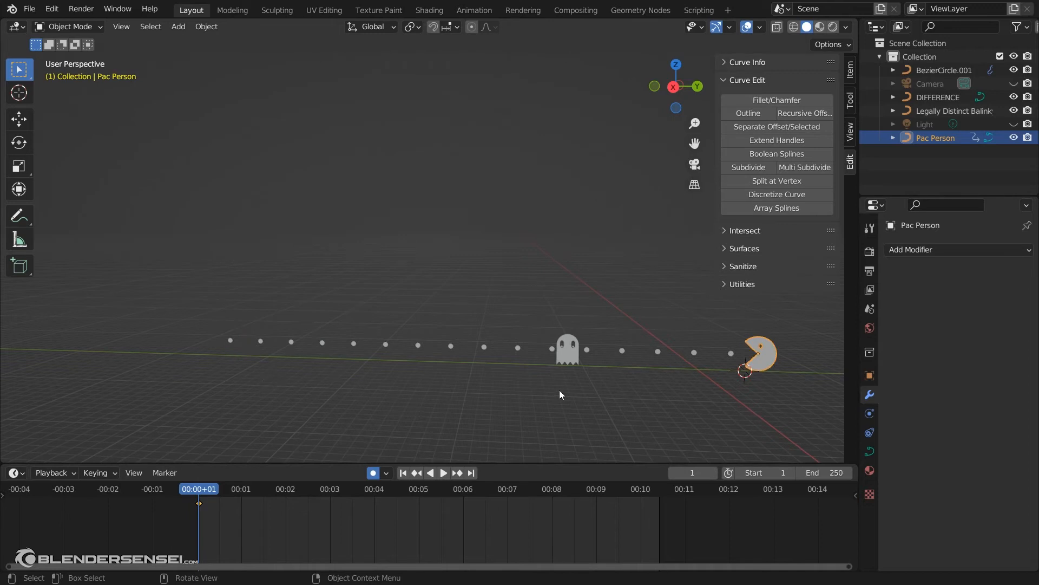
At frame 120, move Pac Person along the Y axis onto the farthest dot to keyframe its end position.
middle_click_drag(560, 389, 443, 393, "shift")
key("space")
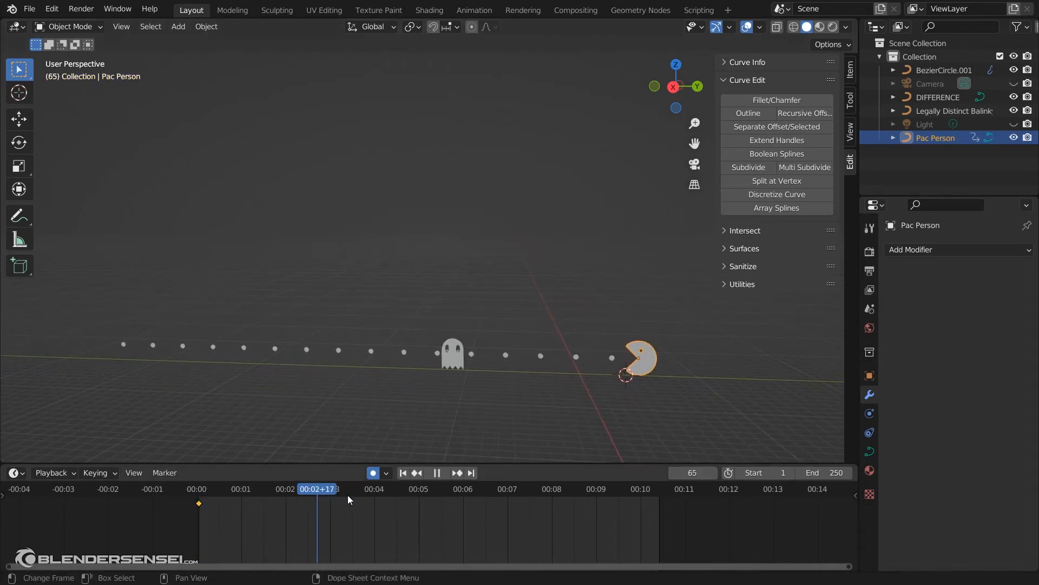
left_click_drag(543, 499, 419, 493)
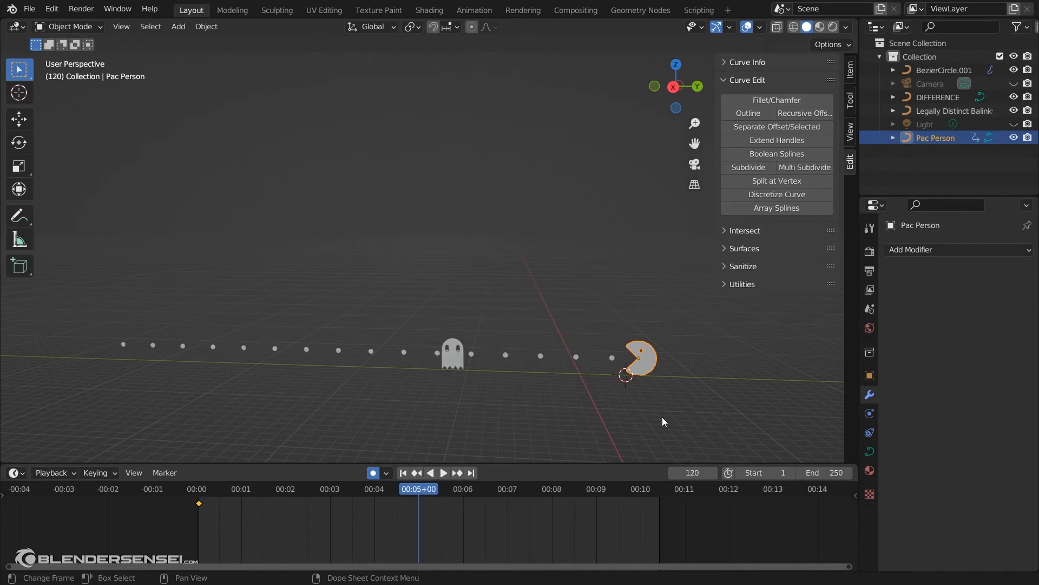
key("g")
key("y")
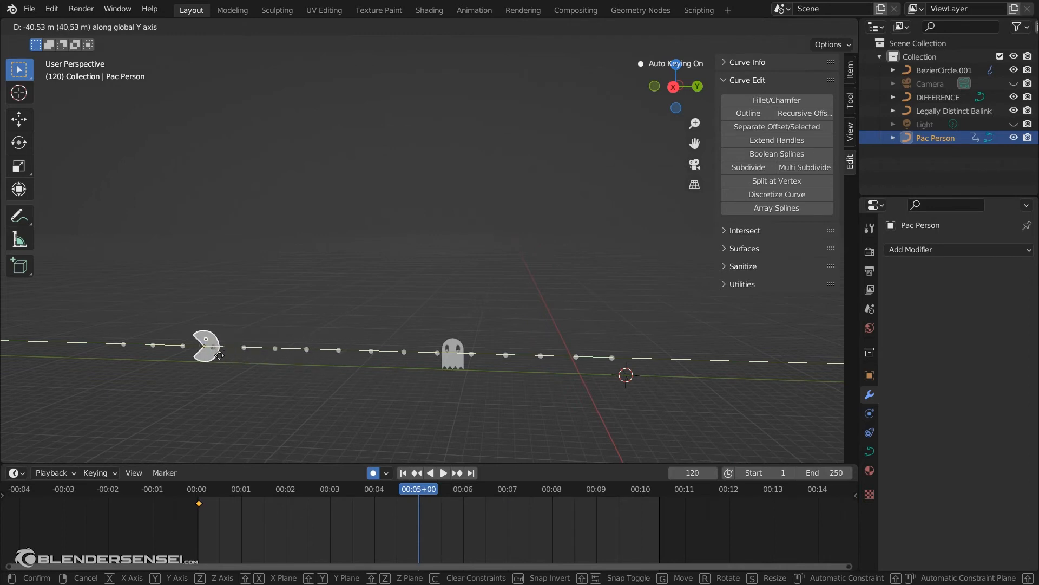
left_click(161, 353)
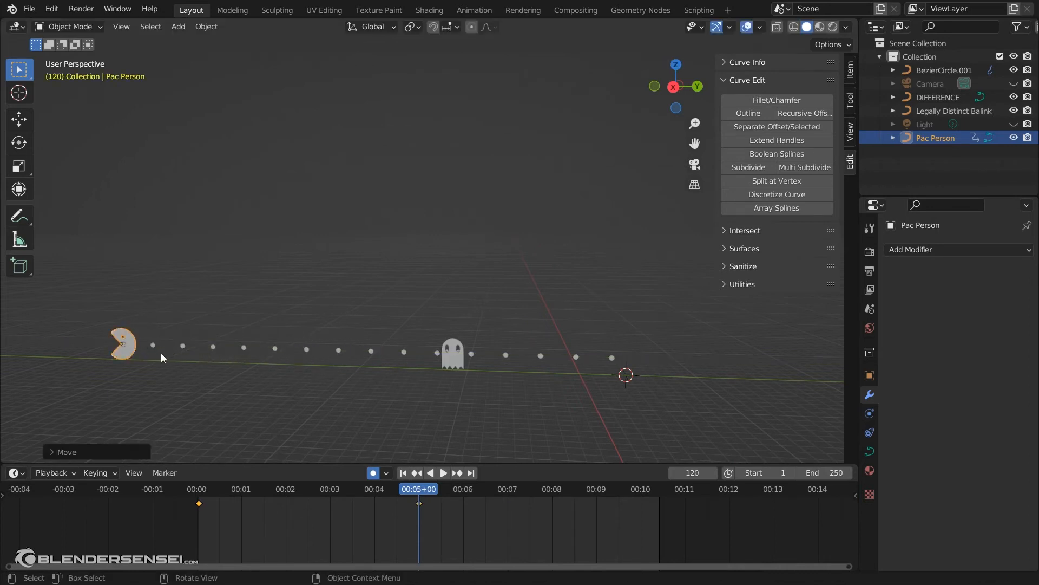
Scrub and play the animation from frame 0 to check Pac Person's travel along the dots.
left_click_drag(424, 490, 315, 493)
key("Up")
key("Down")
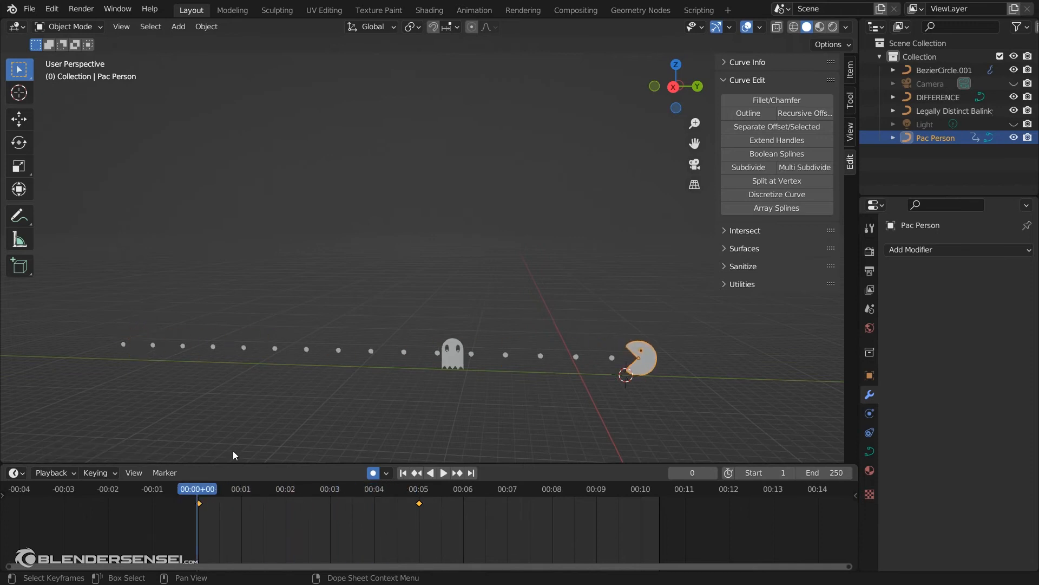
key("space")
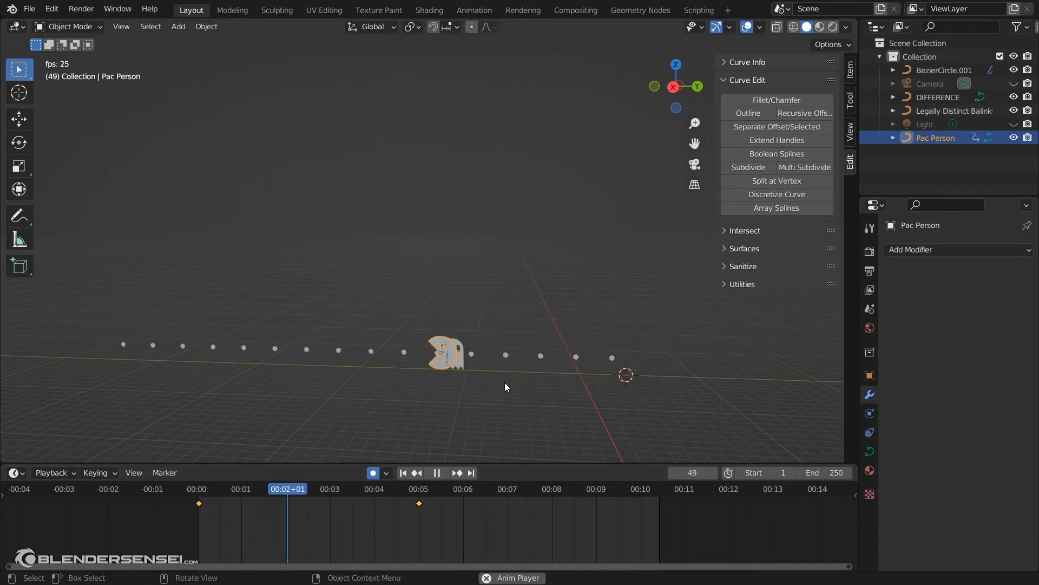
key("Escape")
Select the dot row and keyframe its Array modifier's Count of 16 at the start of the timeline.
middle_click_drag(287, 449, 561, 372)
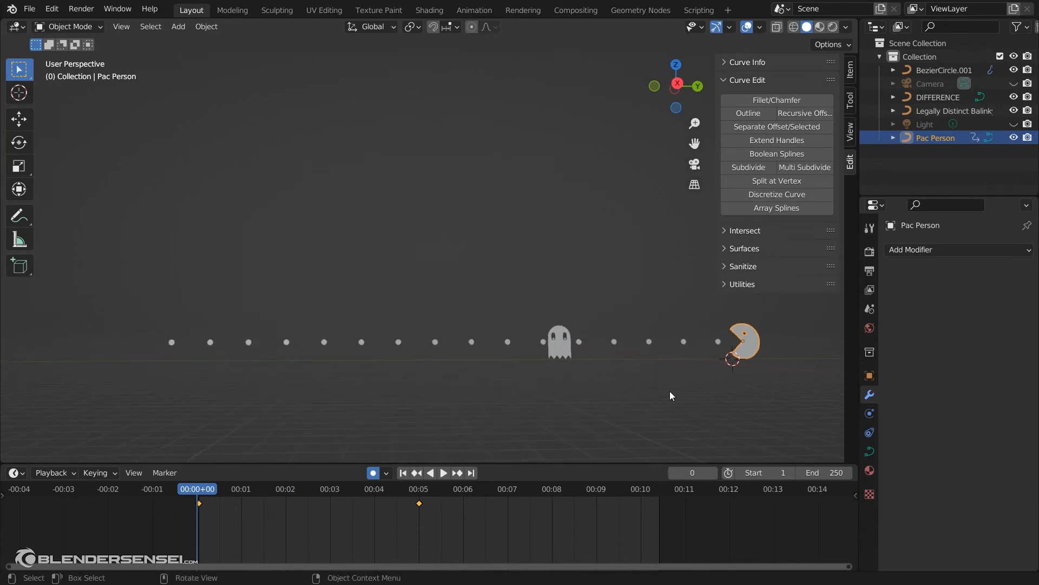
middle_click_drag(671, 390, 679, 398)
left_click(187, 341)
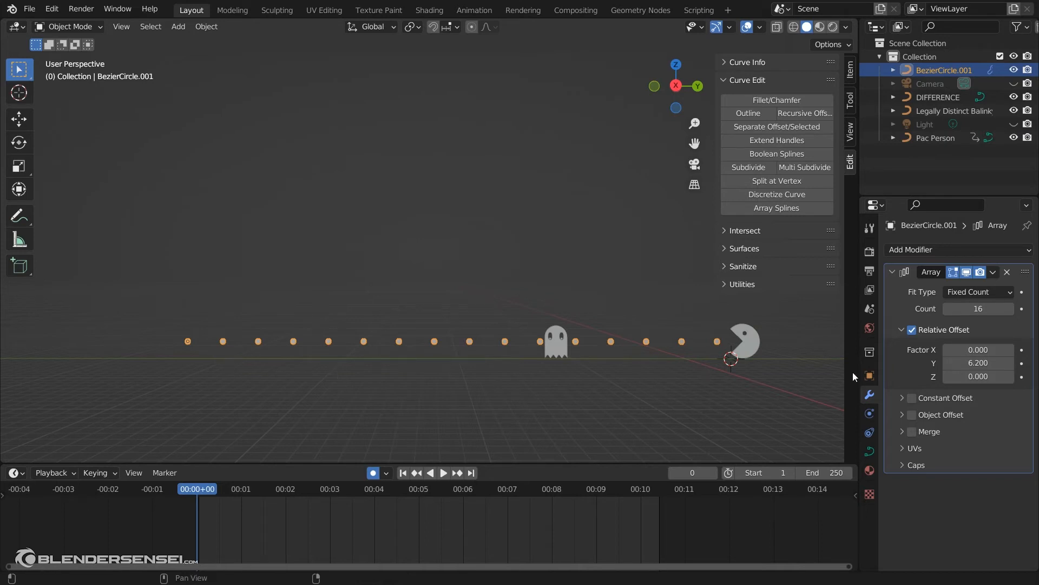
left_click(901, 329)
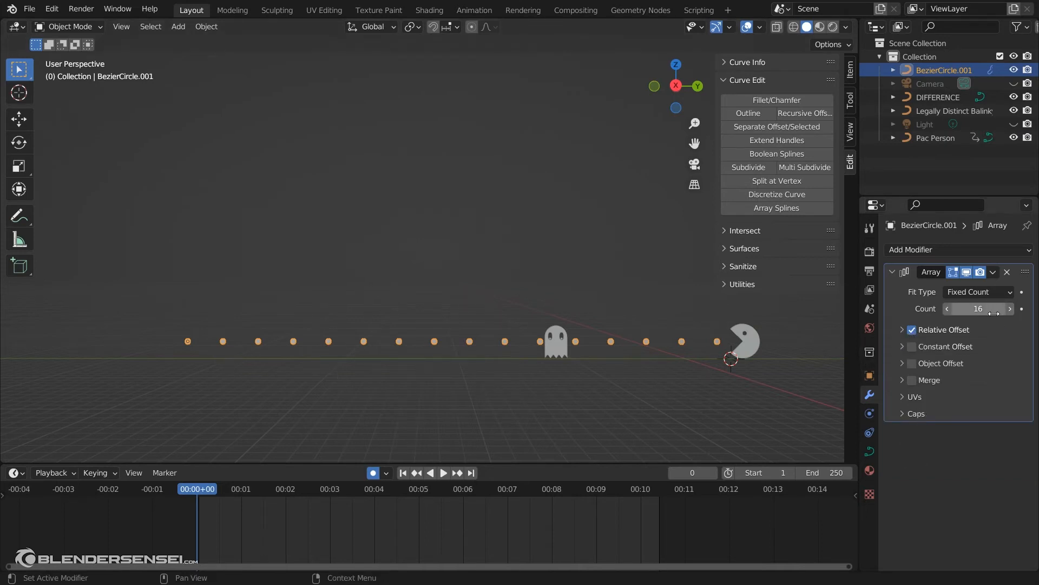
middle_click_drag(548, 392, 521, 401, "shift")
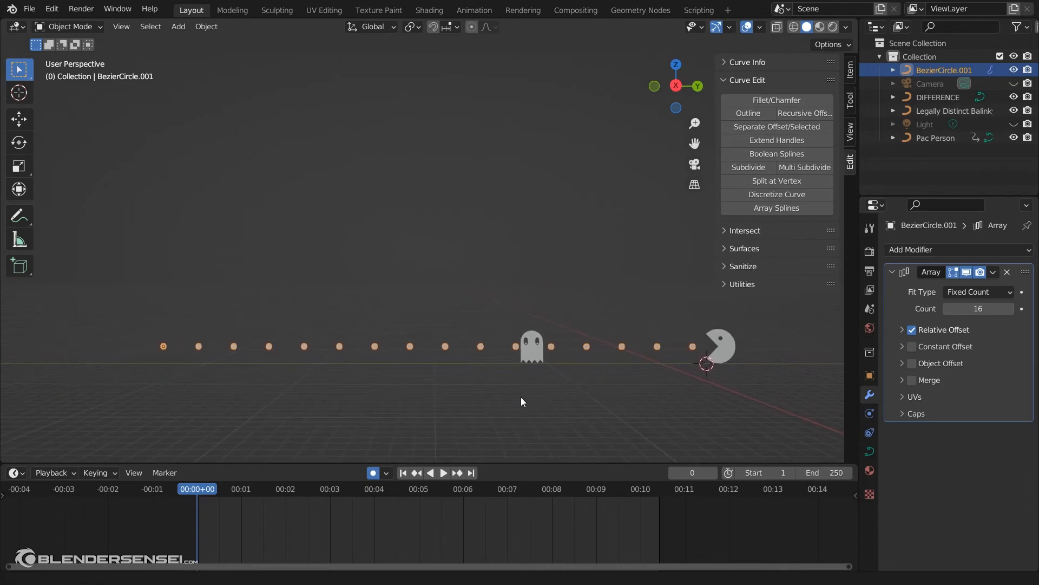
left_click(1022, 308)
key("space")
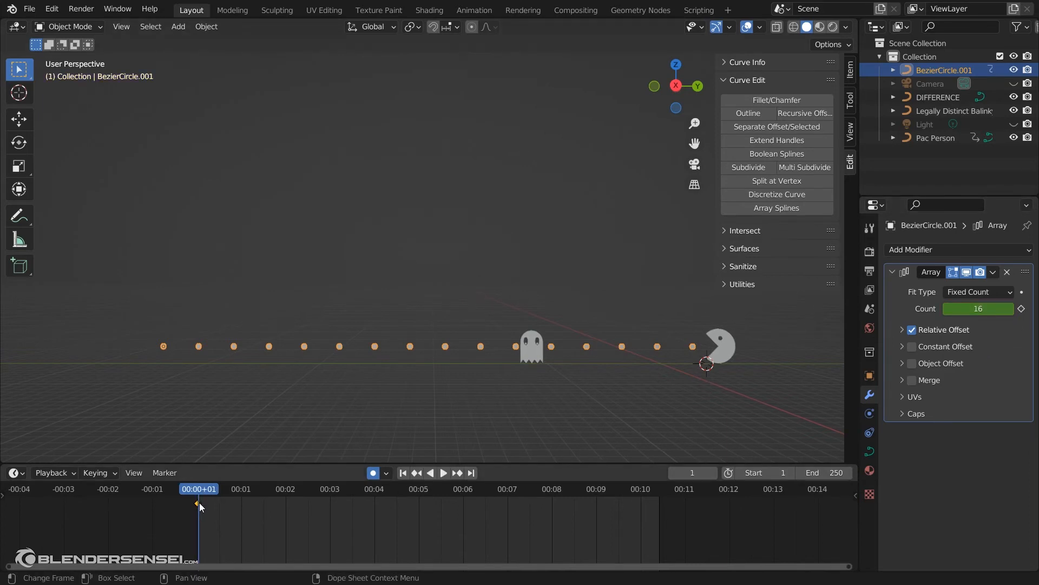
At frame 120, set the dot row's Array Count to 1 and keyframe it.
left_click_drag(199, 502, 420, 499)
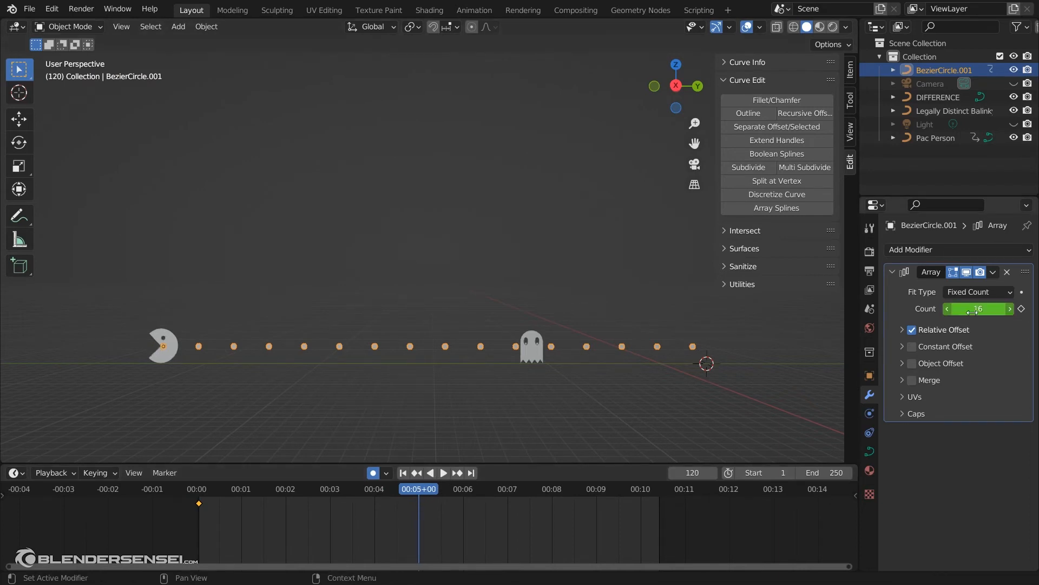
left_click_drag(985, 309, 948, 308)
key("i")
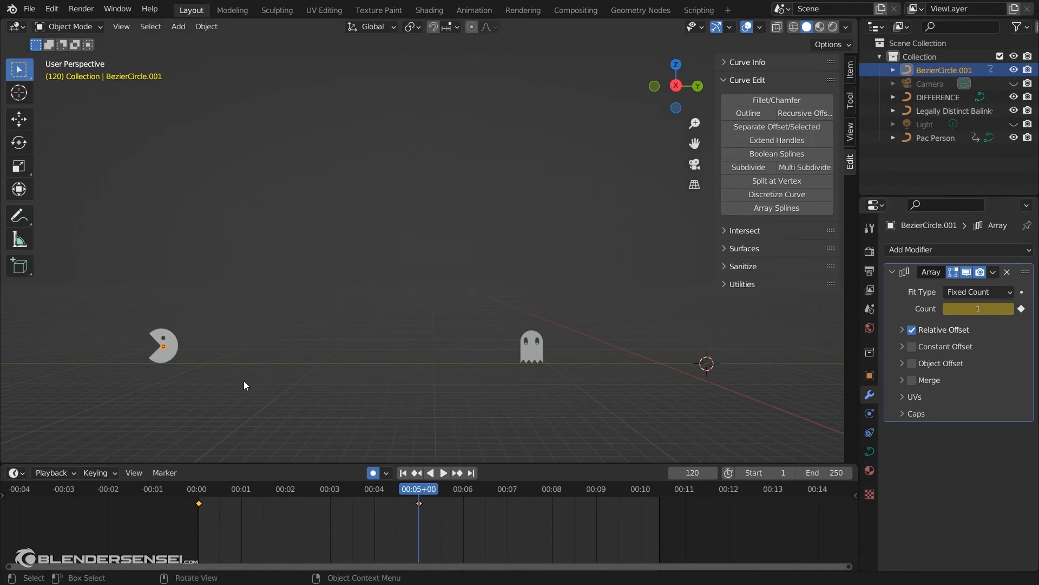
middle_click_drag(385, 388, 283, 399)
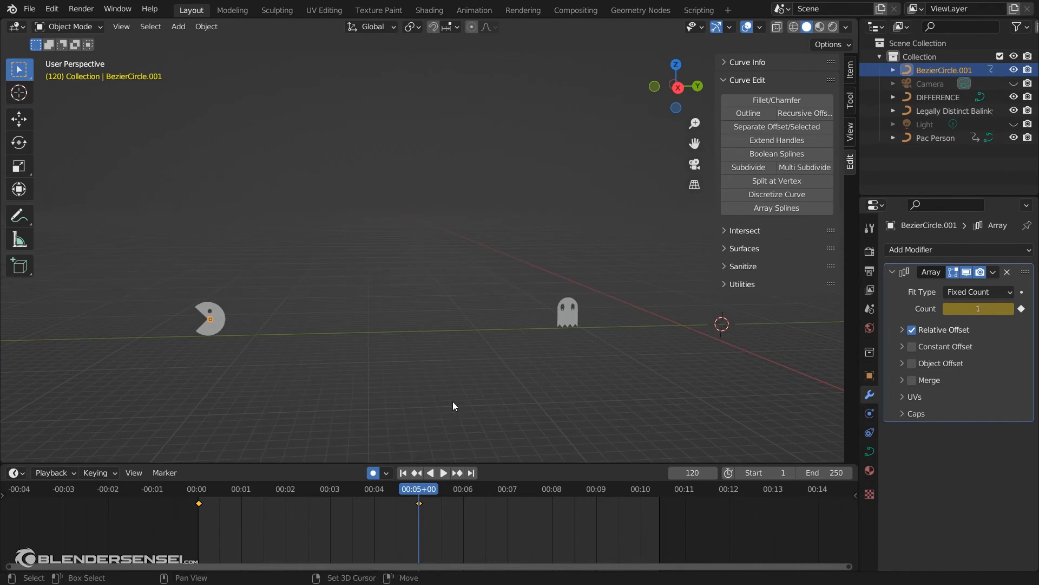
middle_click_drag(452, 401, 430, 396, "shift")
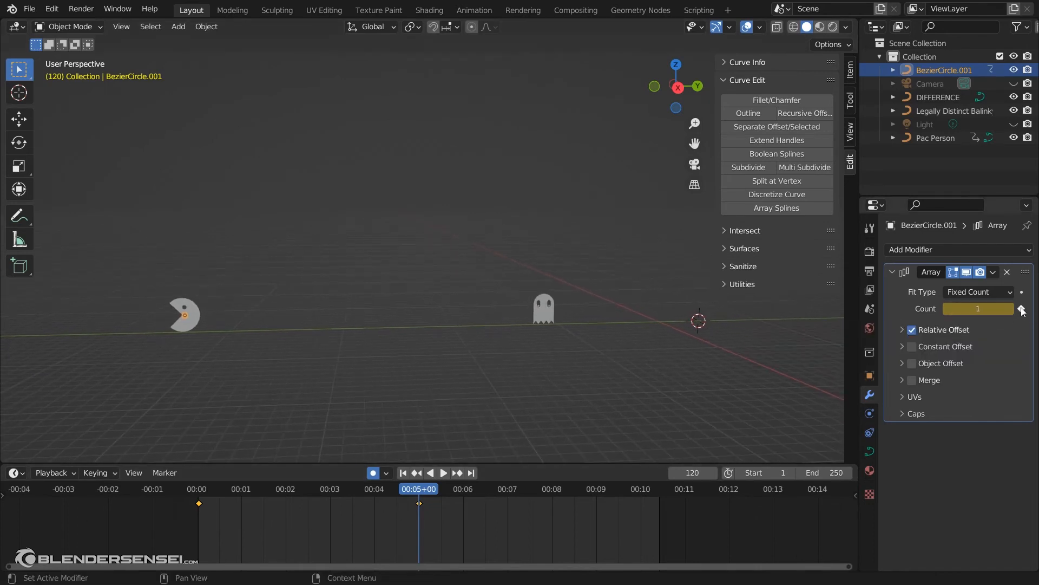
Play the animation from frame 0 and scrub to frame 80 to compare the disappearing dots with Pac Person's position.
left_click_drag(417, 489, 197, 490)
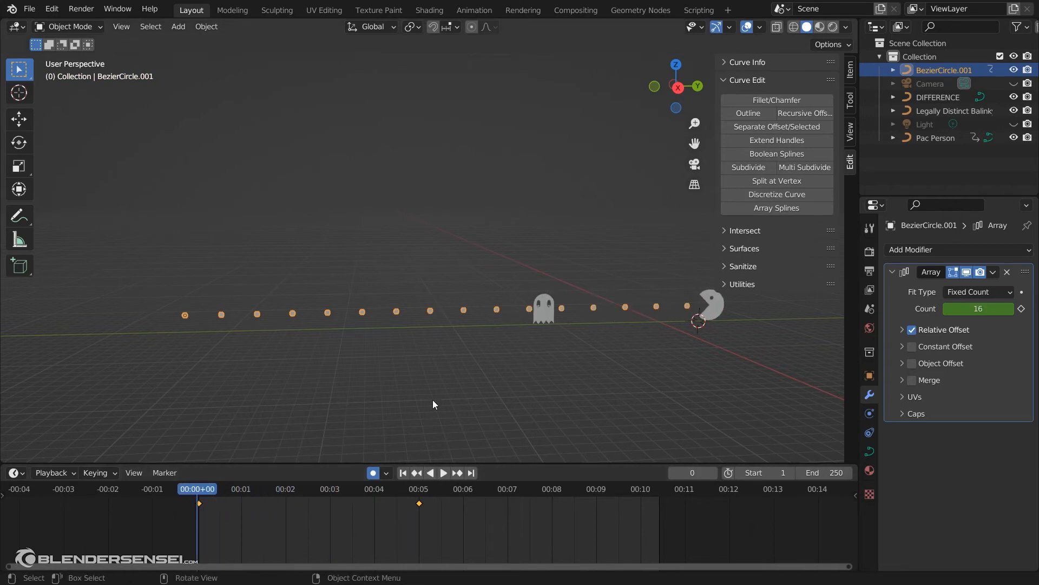
key("space")
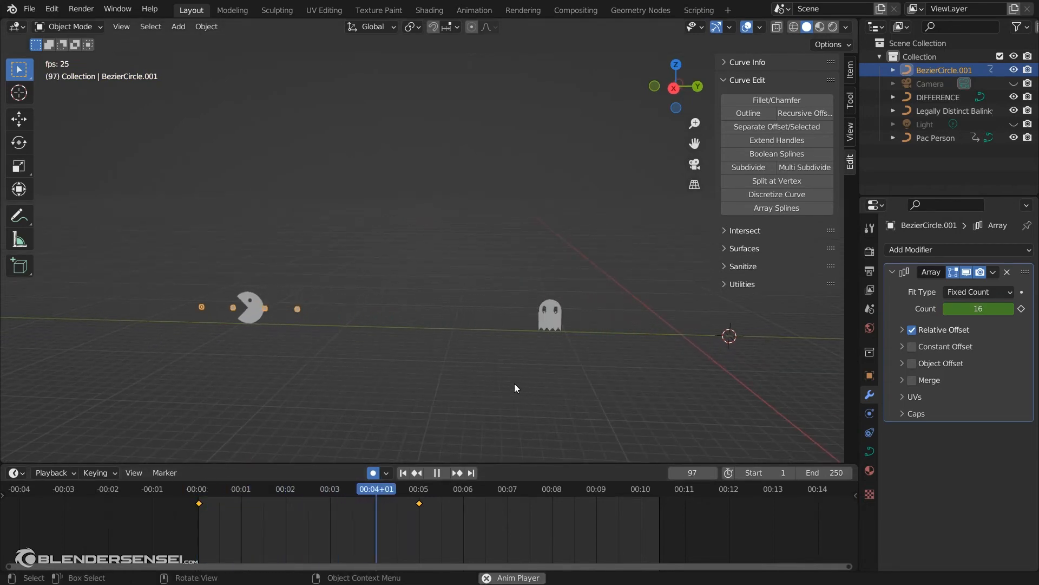
left_click_drag(441, 491, 346, 485)
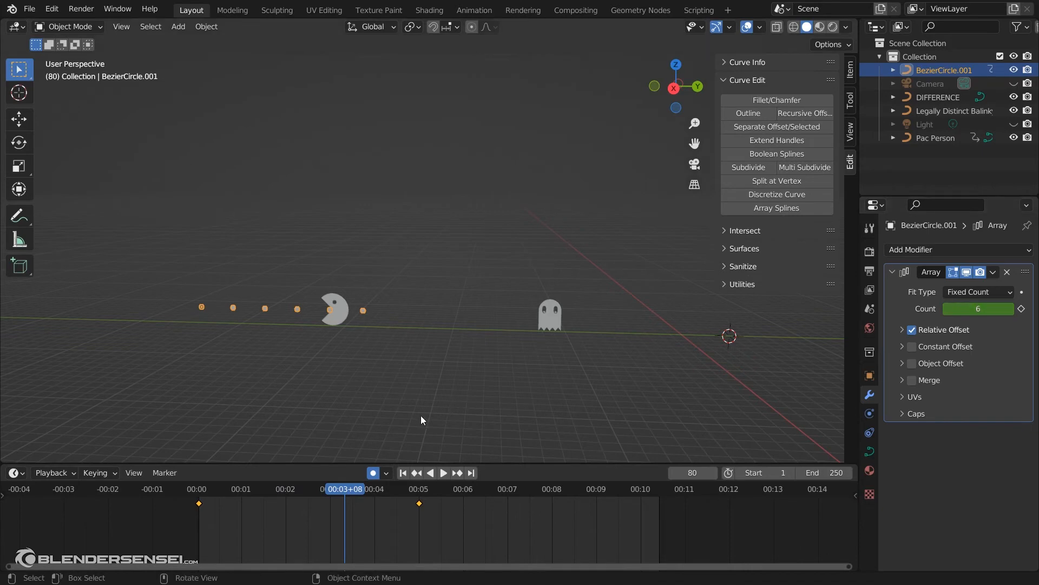
scroll(426, 416, "up", 1)
scroll(427, 416, "down", 1)
middle_click_drag(436, 403, 401, 395)
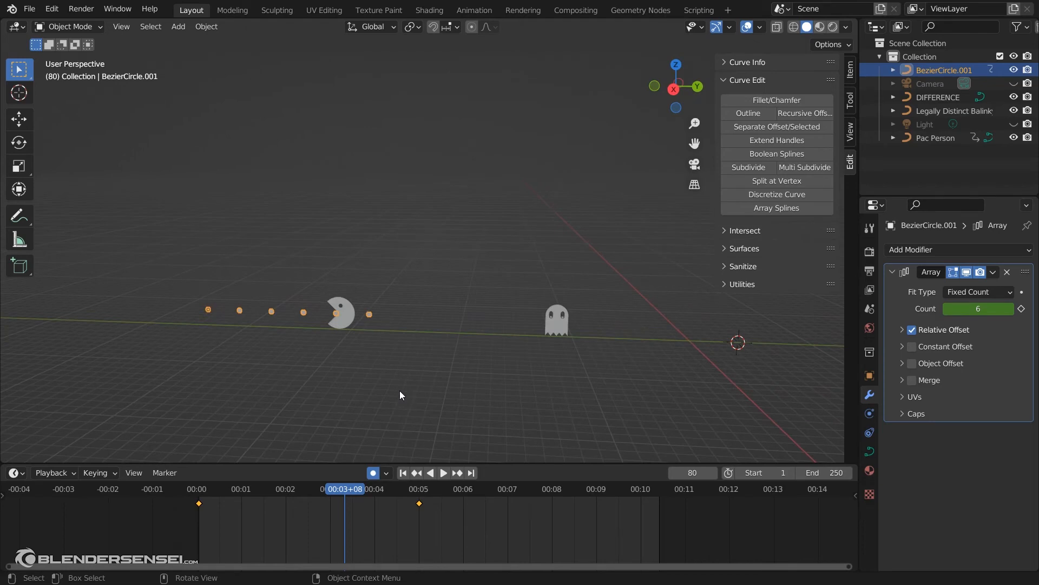
At frame 33, try sliding the dot row's 5-second Count keyframe to a different time to adjust how fast the dots disappear.
left_click_drag(362, 496, 258, 488)
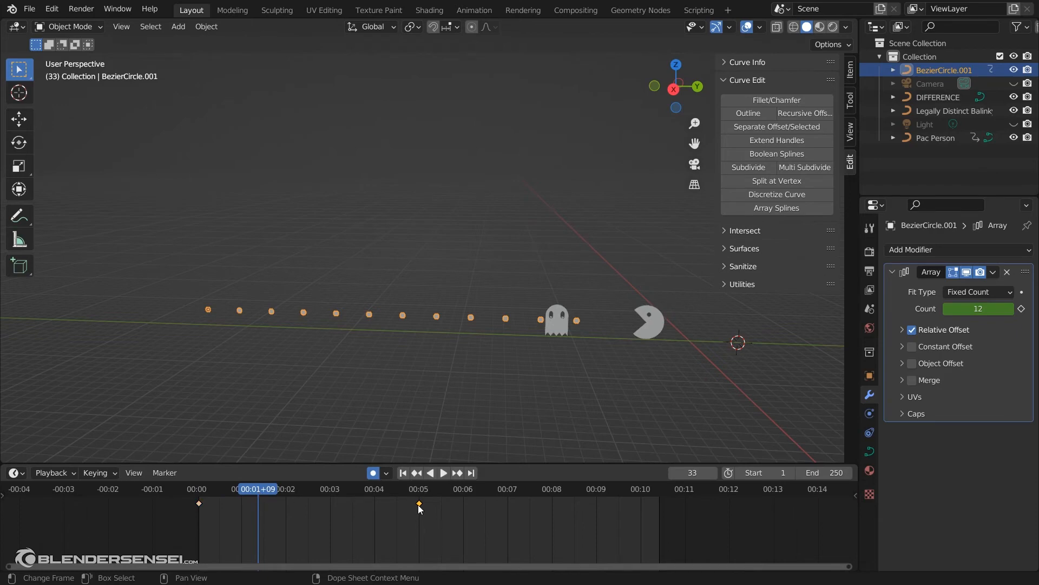
key("g")
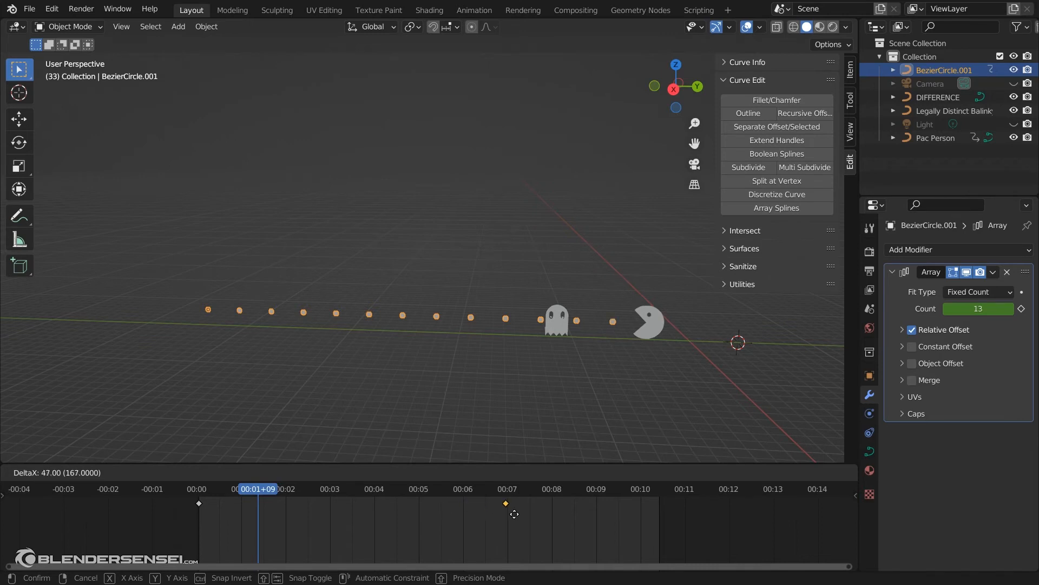
left_click(581, 523)
Return to frame 0 and set the dot array's Relative Offset Y factor to 6.400.
left_click_drag(258, 488, 197, 488)
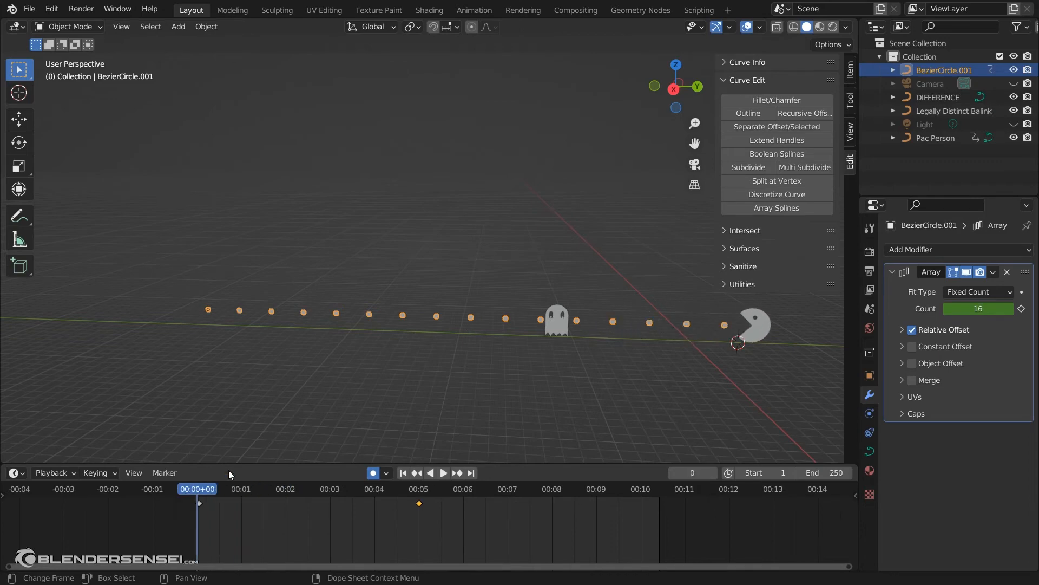
left_click(902, 329)
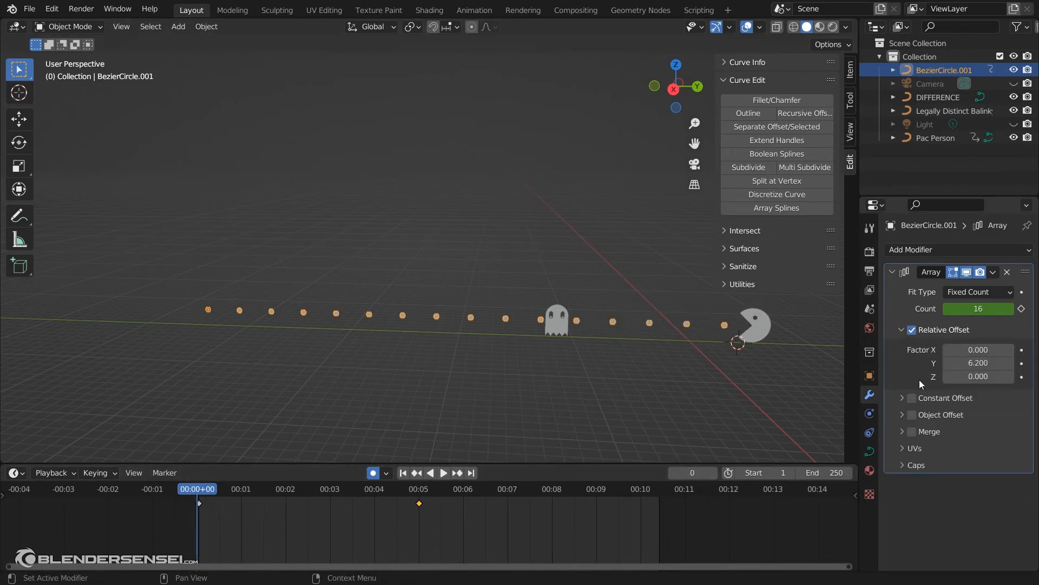
left_click(1010, 363)
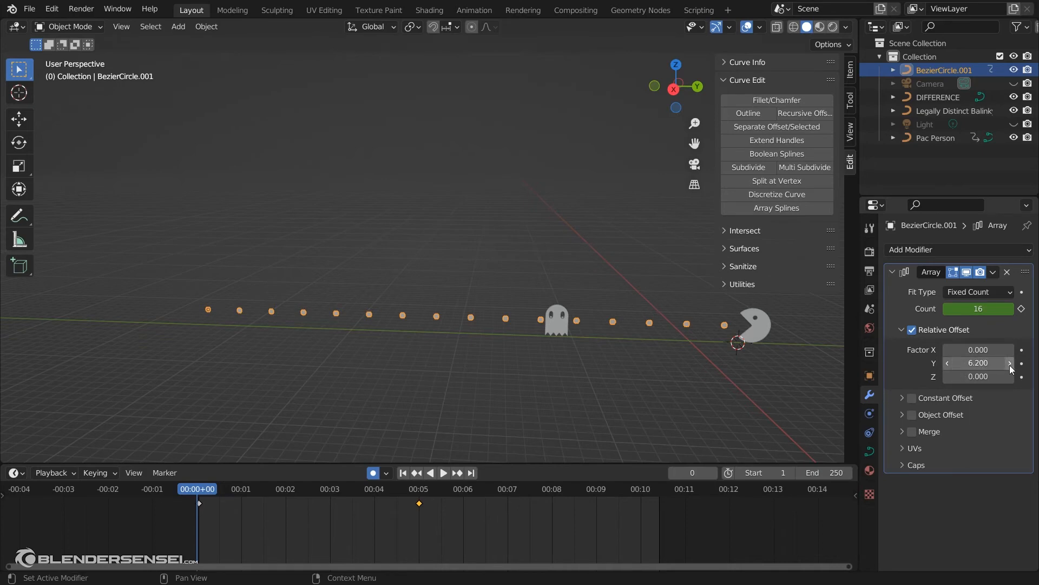
left_click(1011, 363)
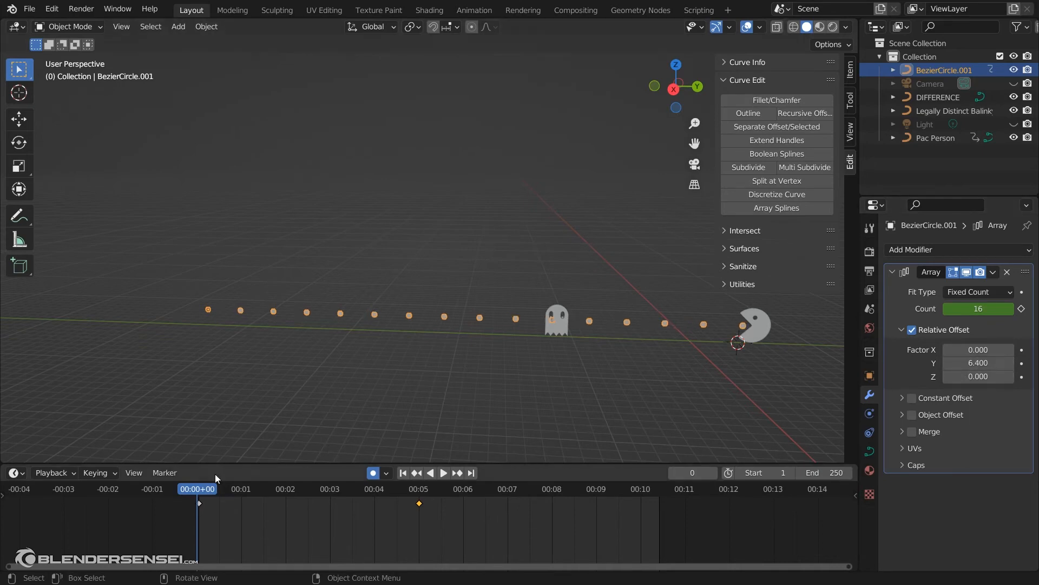
left_click_drag(200, 488, 190, 470)
Select Pac Person and frame it up close in the right orthographic view.
middle_click_drag(535, 399, 270, 393, "shift")
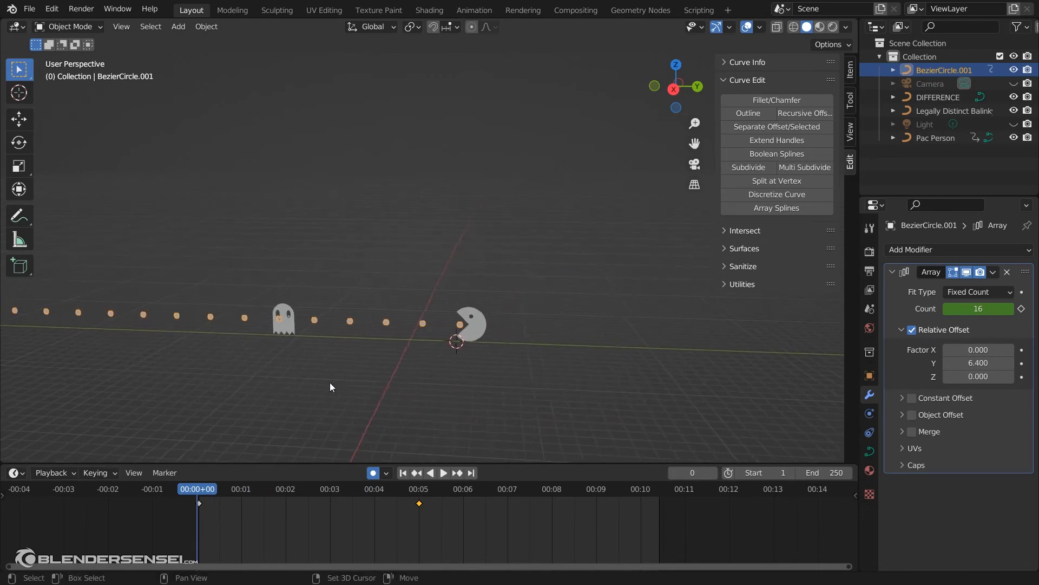
scroll(498, 381, "up", 2)
middle_click_drag(498, 381, 524, 304, "shift")
left_click(507, 285)
scroll(517, 328, "up", 4)
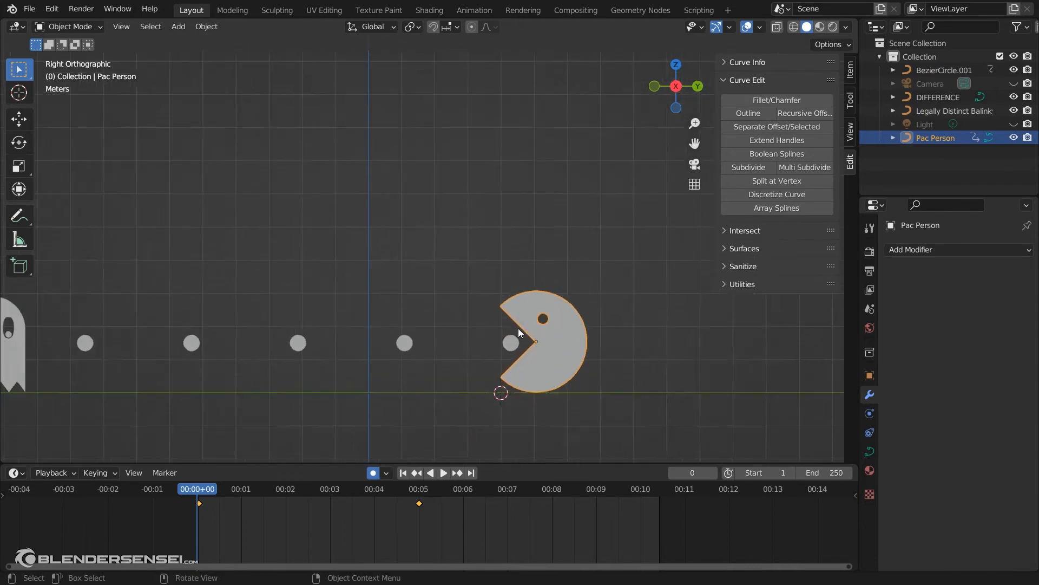
scroll(518, 328, "up", 1)
middle_click_drag(576, 334, 450, 284, "shift")
scroll(466, 298, "up", 1)
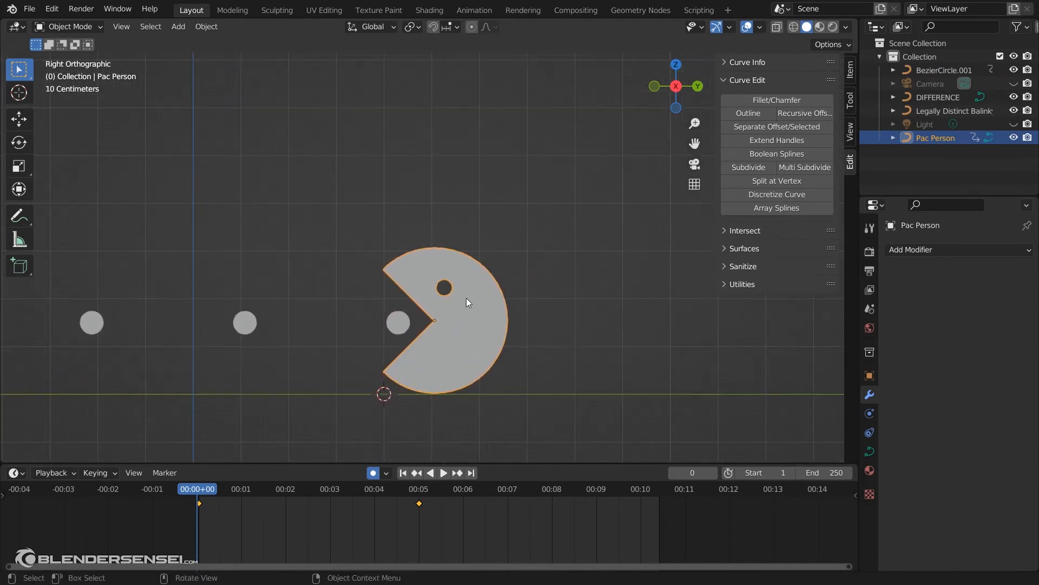
Add a basis shape key and a second shape key to Pac Person's curve, with the Shape Keys section placed above Shape.
left_click(869, 451)
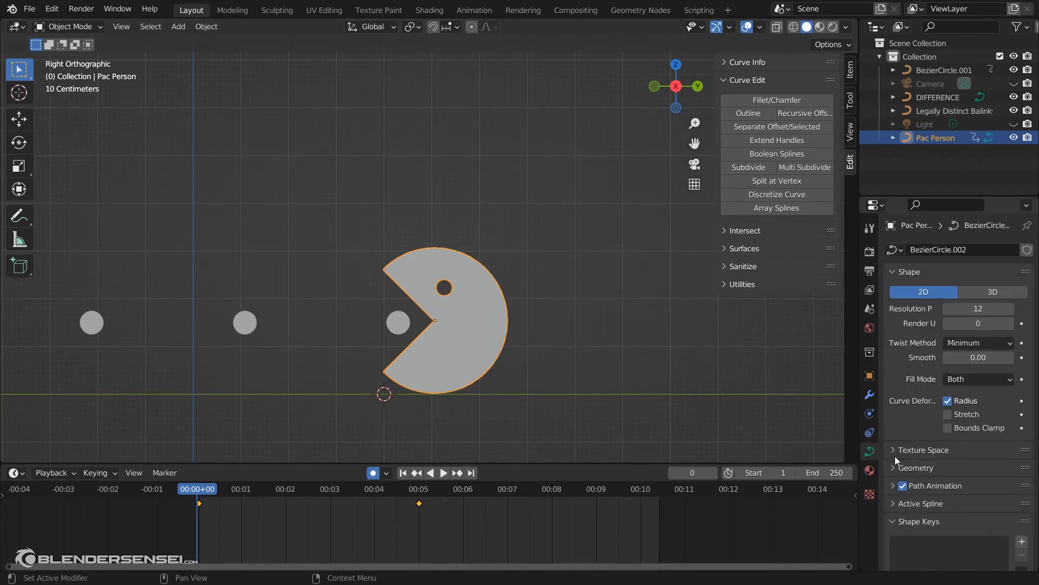
left_click(894, 523)
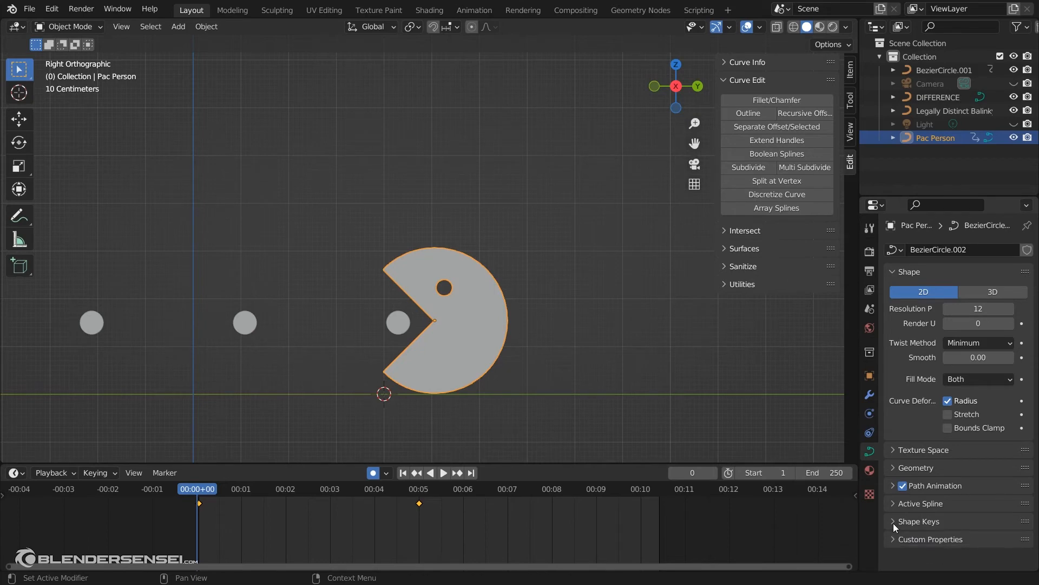
left_click(894, 522)
left_click_drag(1024, 519, 1024, 272)
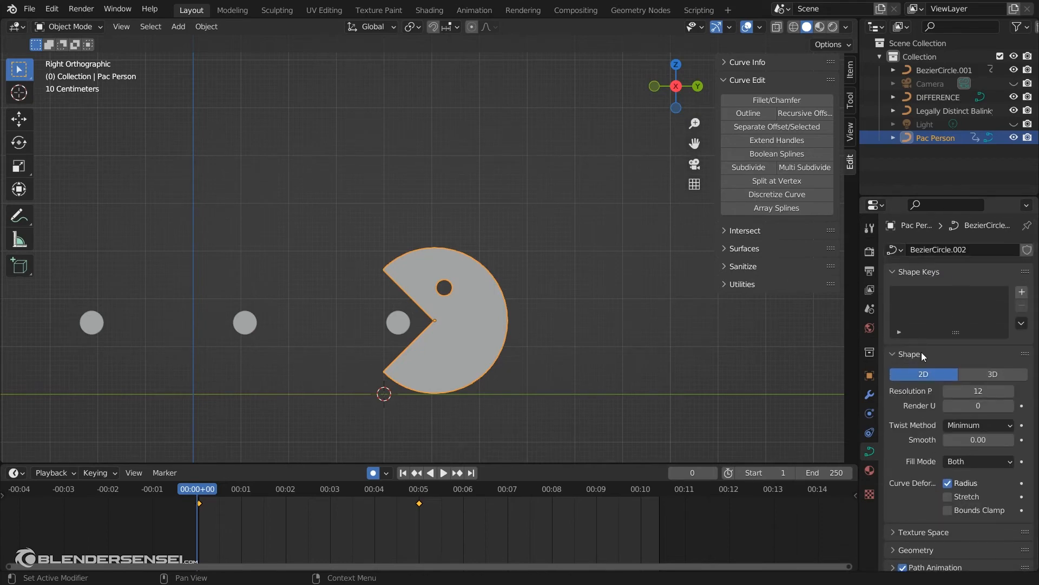
left_click(892, 353)
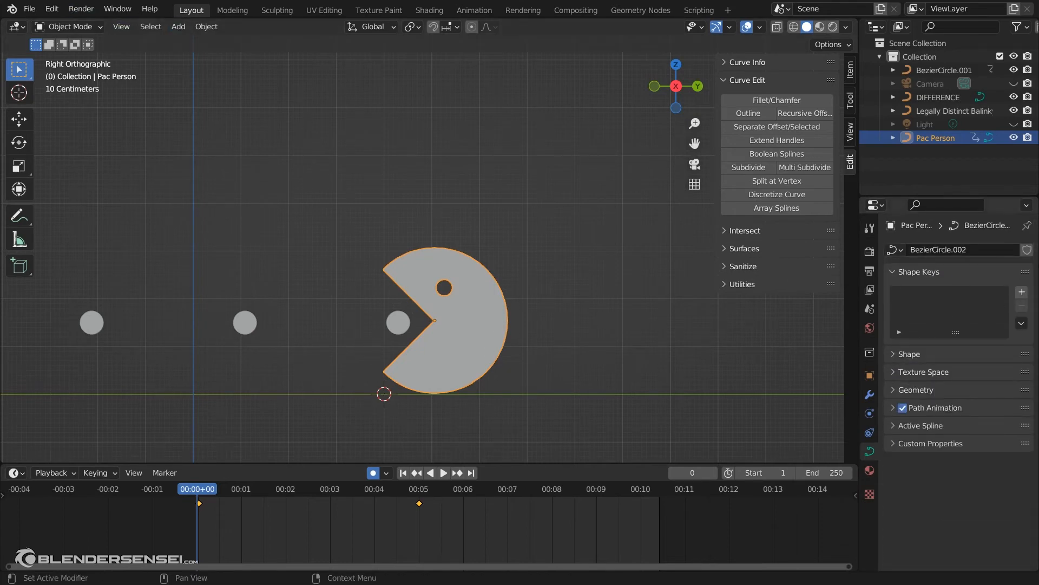
left_click(1023, 293)
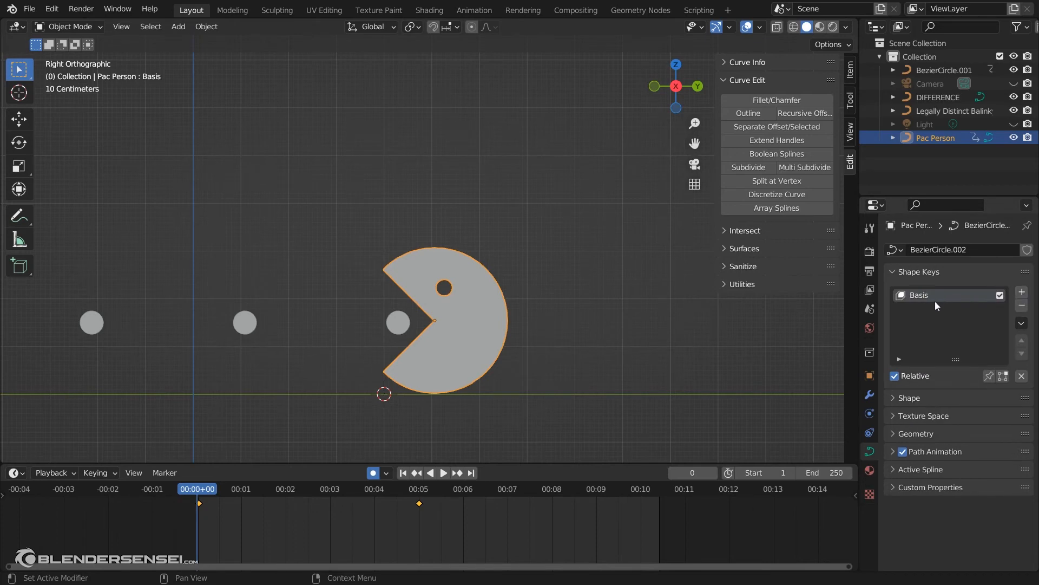
left_click(1022, 293)
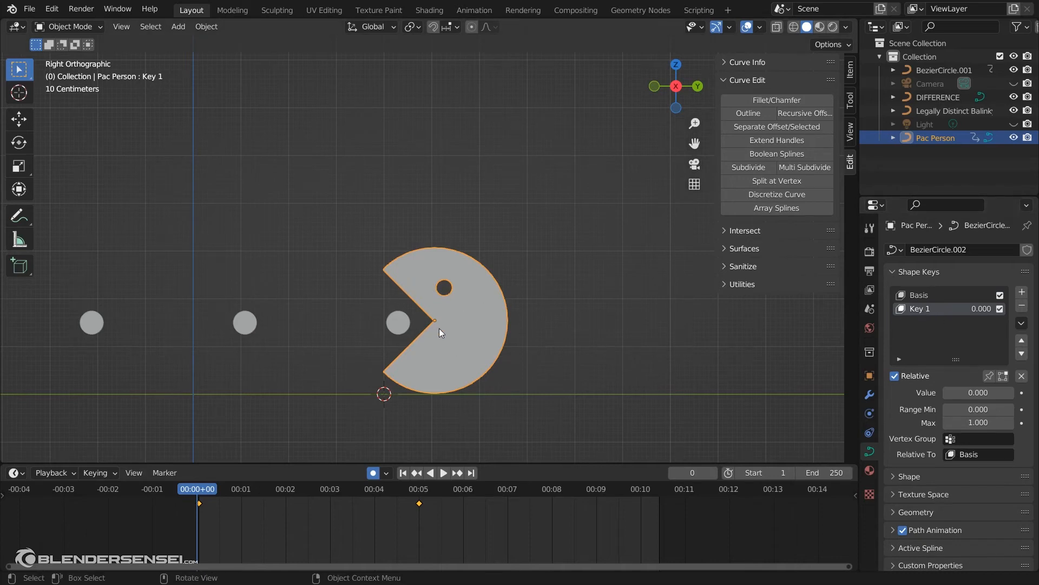
Duplicate Pac Person in place and move the copy about -0.06 m along the global X axis.
key("shift+d")
right_click(446, 307)
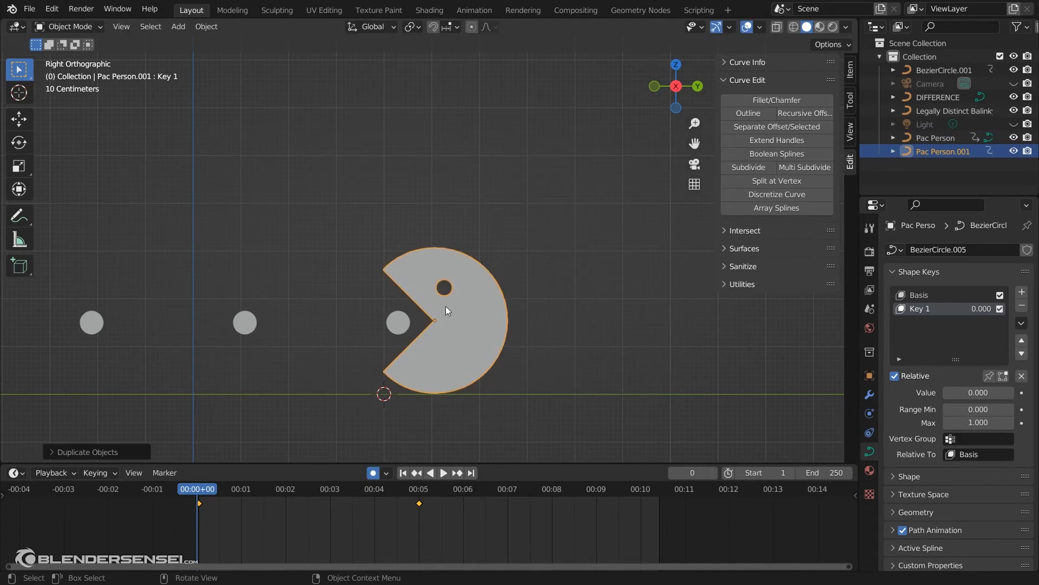
middle_click_drag(446, 306, 557, 424)
key("g")
key("x")
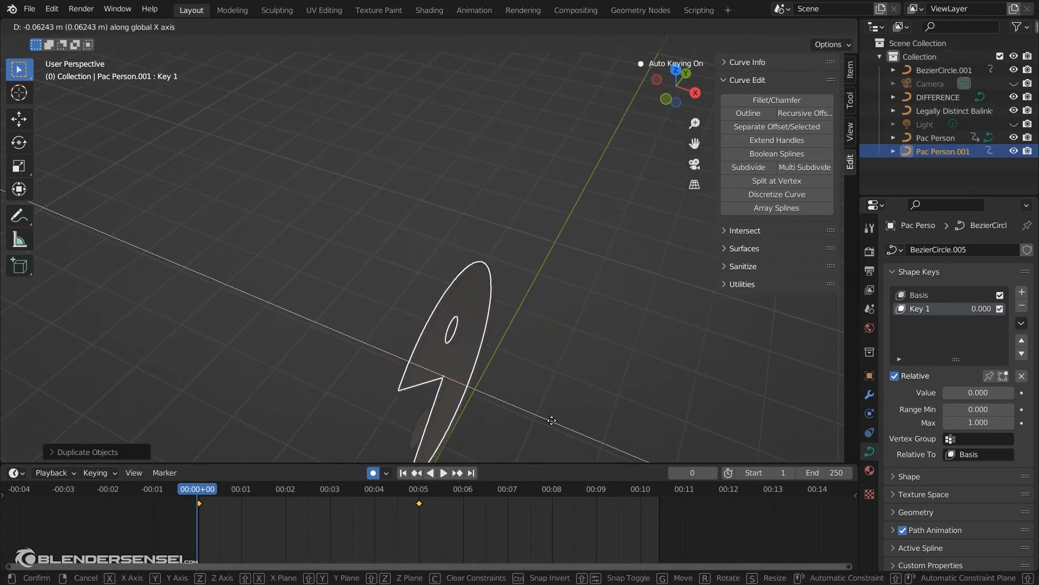
left_click(551, 421)
Rotate the duplicate in the right view until its mouth faces the opposite way and its body fills Pac Person's open mouth.
key("KP_3")
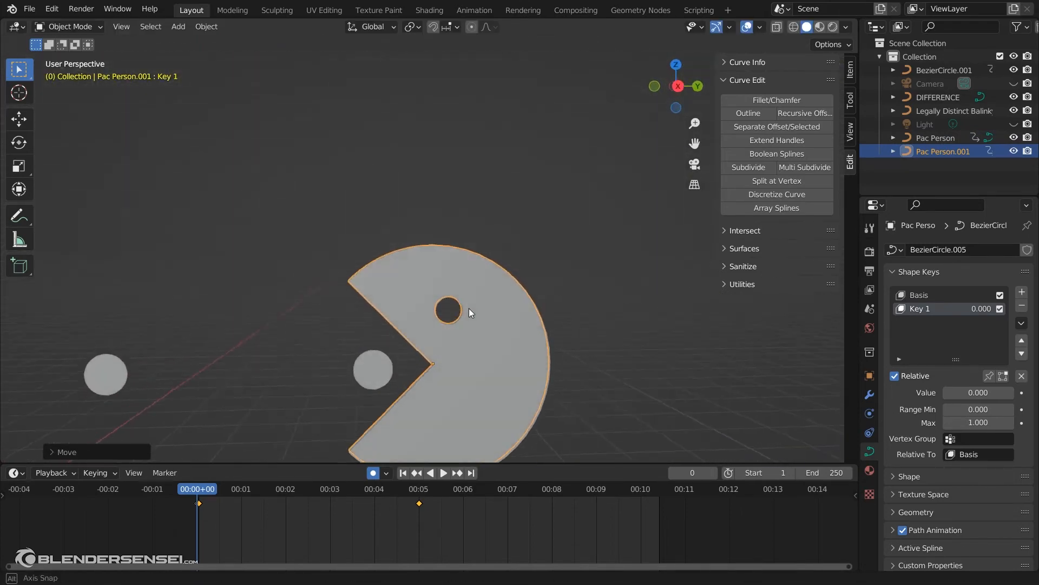
key("r")
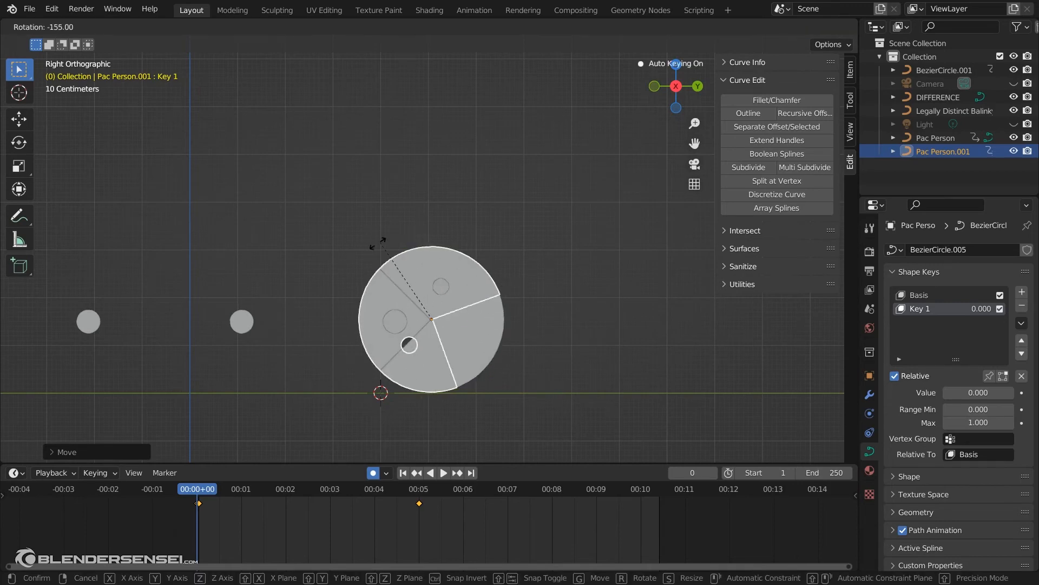
left_click(350, 276)
middle_click_drag(466, 368, 476, 336)
Enable Cavity in the viewport shading options to make the overlapping shapes easier to distinguish.
left_click(846, 25)
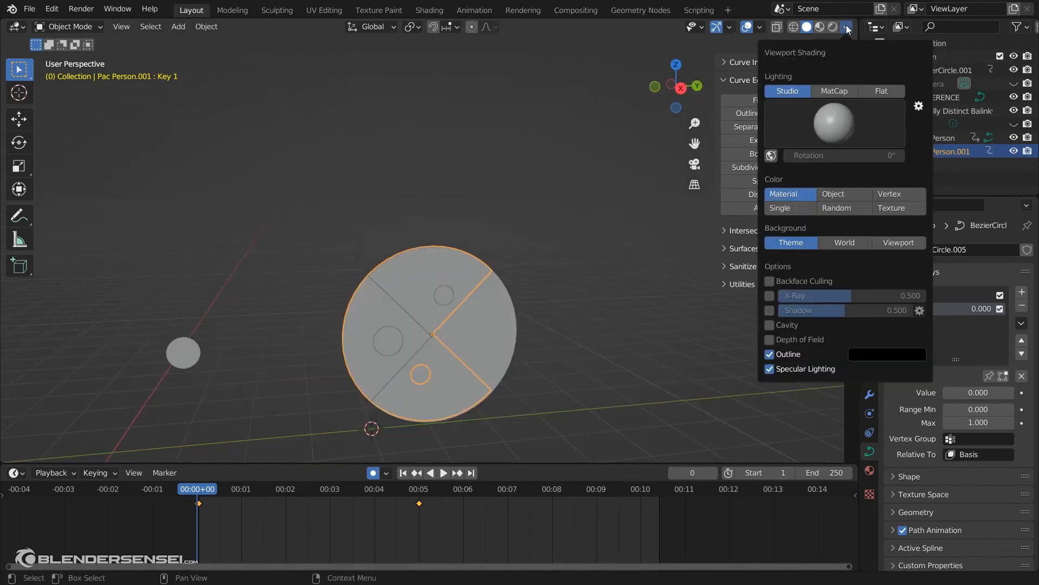
left_click(770, 326)
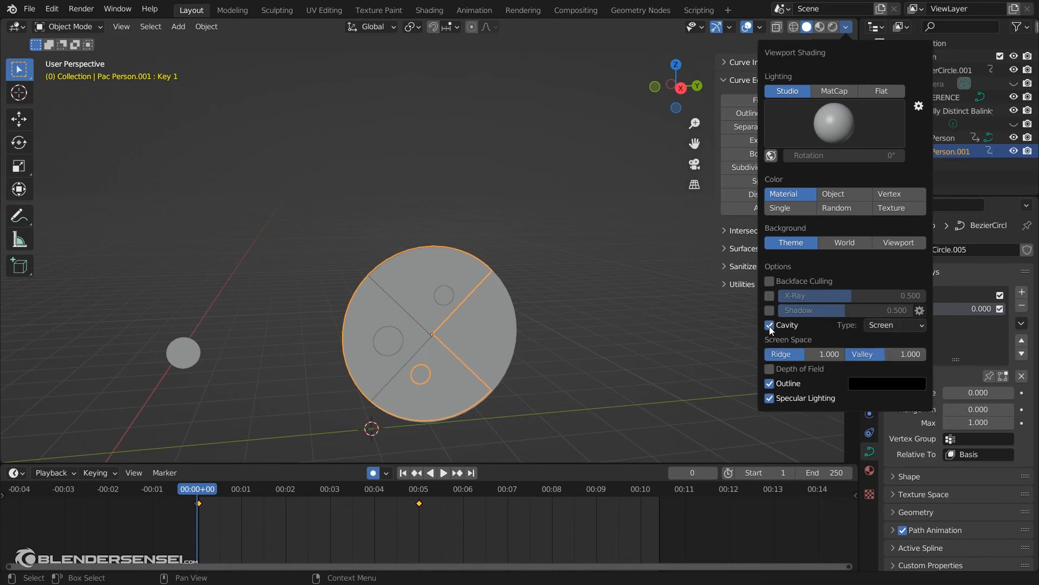
key("KP_3")
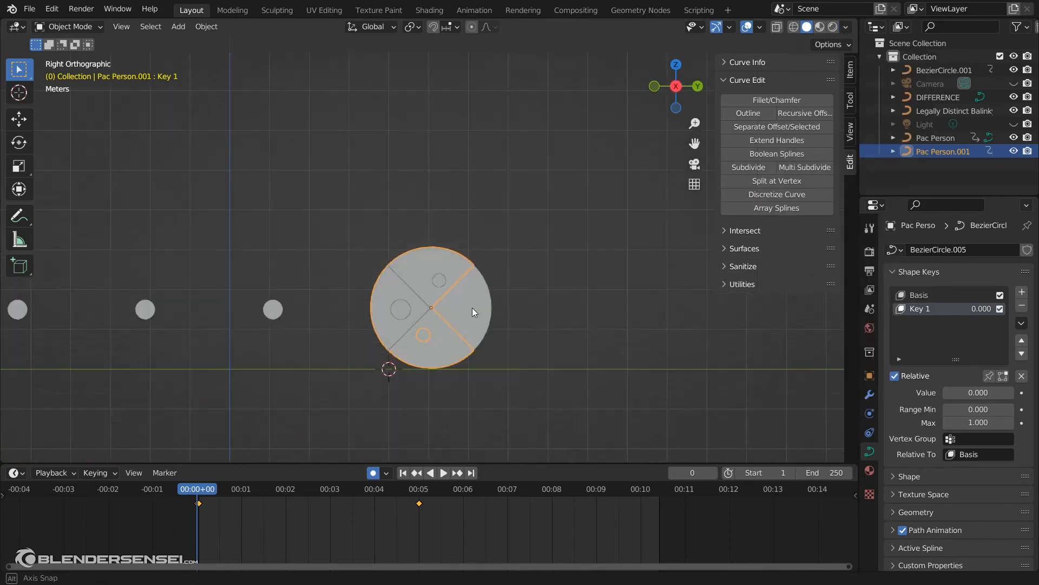
Nudge the rotated duplicate slightly to adjust its spacing from Pac Person.
left_click(514, 271)
scroll(434, 310, "up", 3)
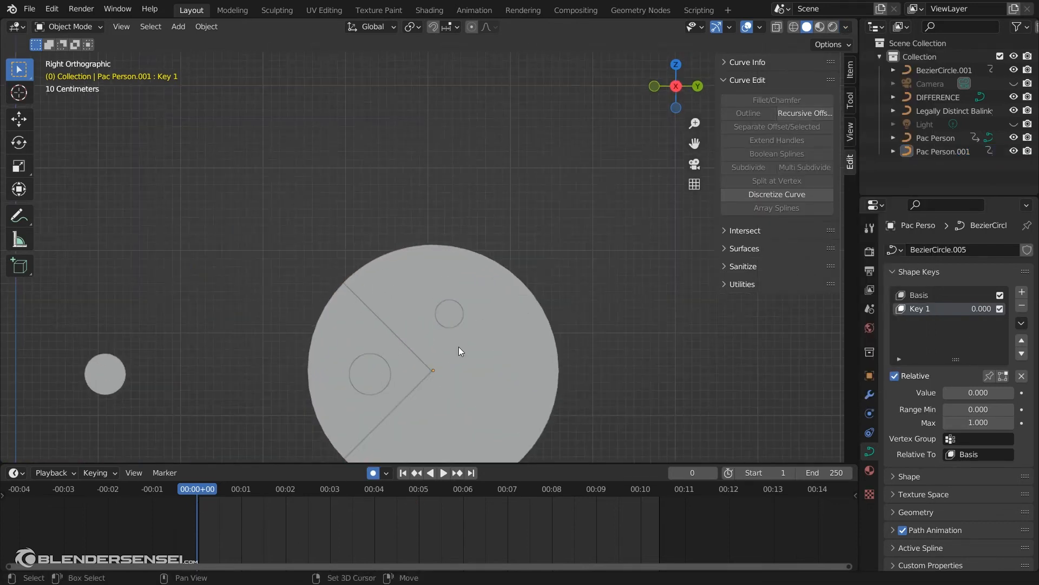
middle_click_drag(459, 348, 567, 292)
left_click(453, 303)
key("g")
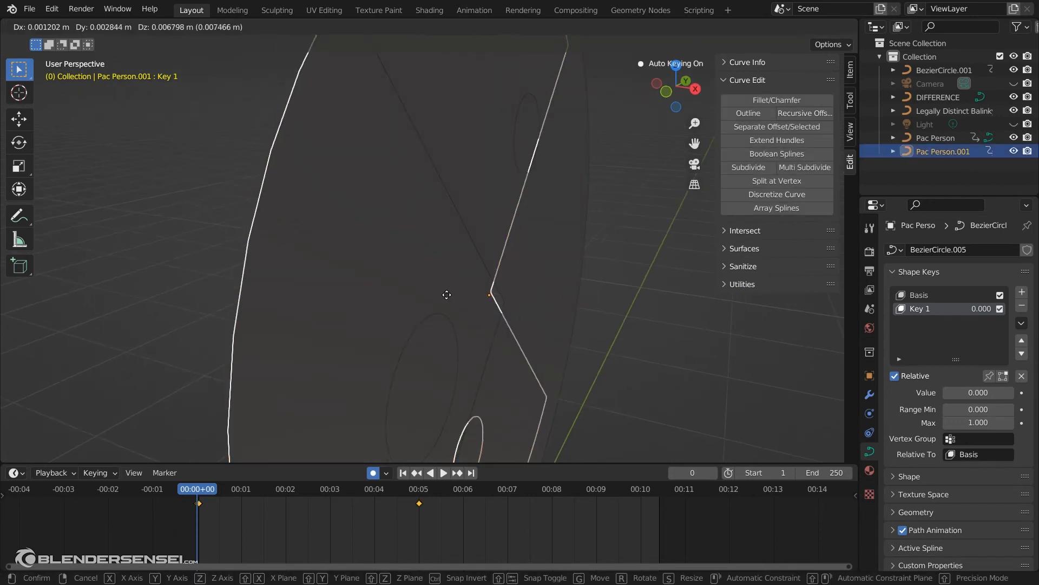
scroll(439, 286, "down", 5)
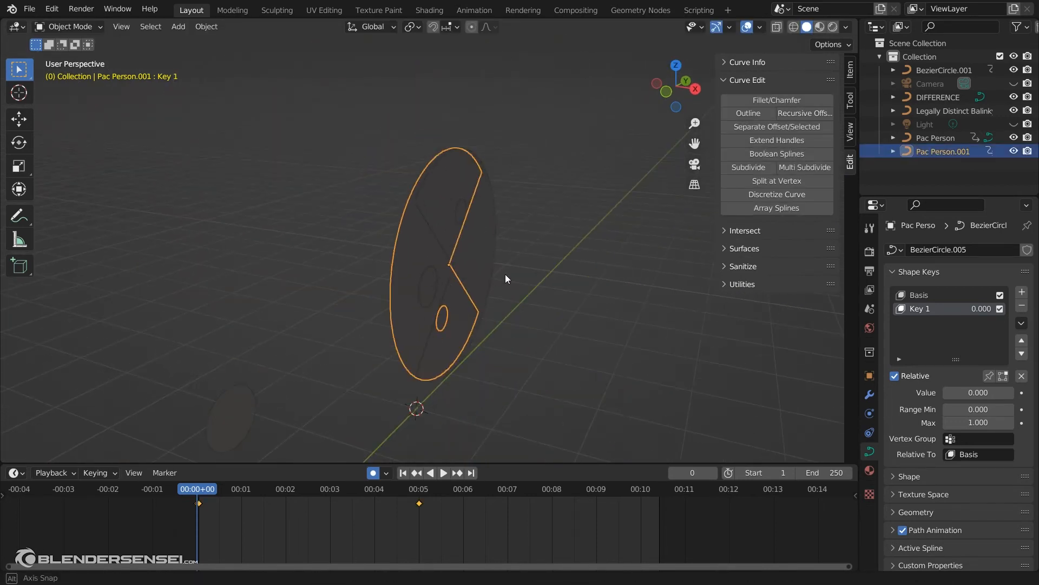
middle_click_drag(505, 274, 492, 301)
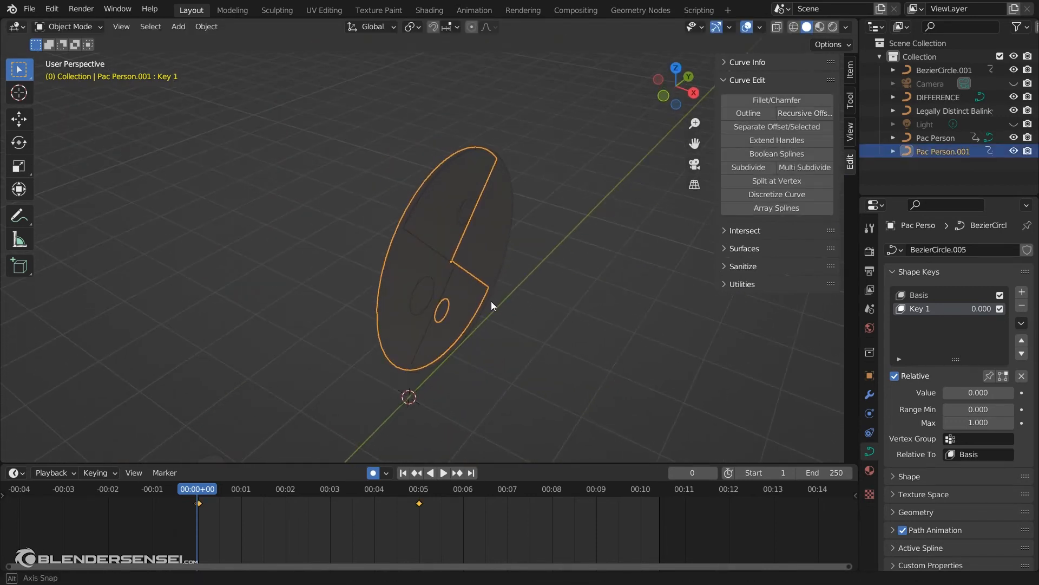
Set the viewport shading's Cavity type to Both and return to a side view of the two shapes.
left_click(848, 28)
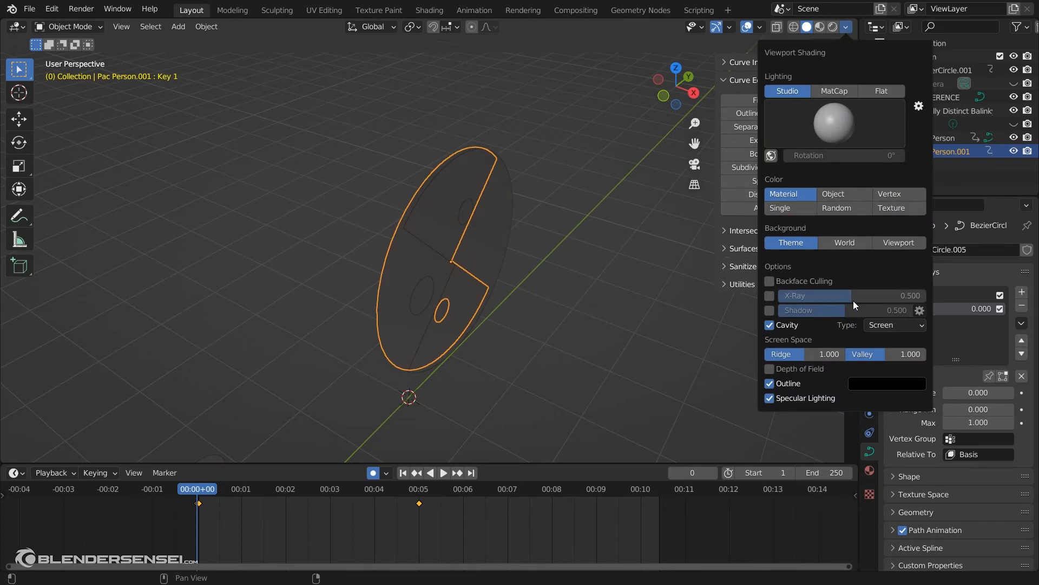
left_click(892, 325)
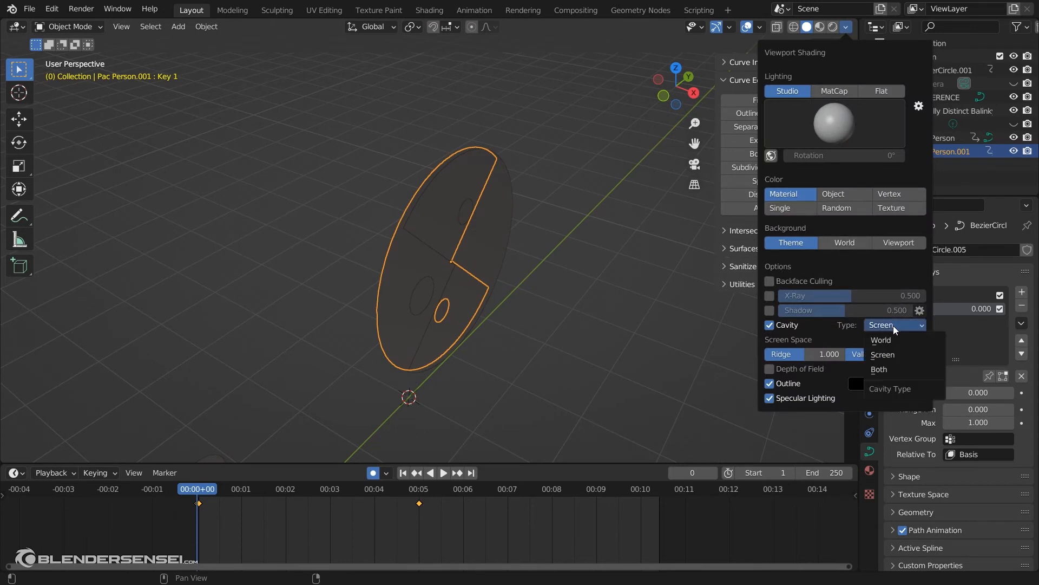
left_click(889, 368)
middle_click_drag(507, 247, 466, 217)
scroll(465, 217, "up", 3)
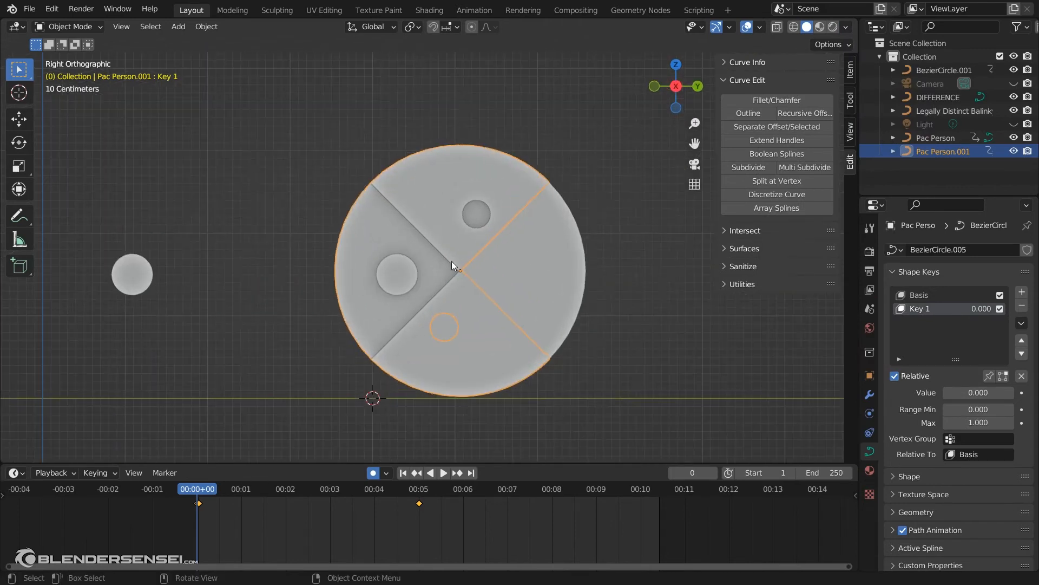
Select the original Pac Person and enter Edit Mode with its Key 1 shape key active.
left_click(443, 222)
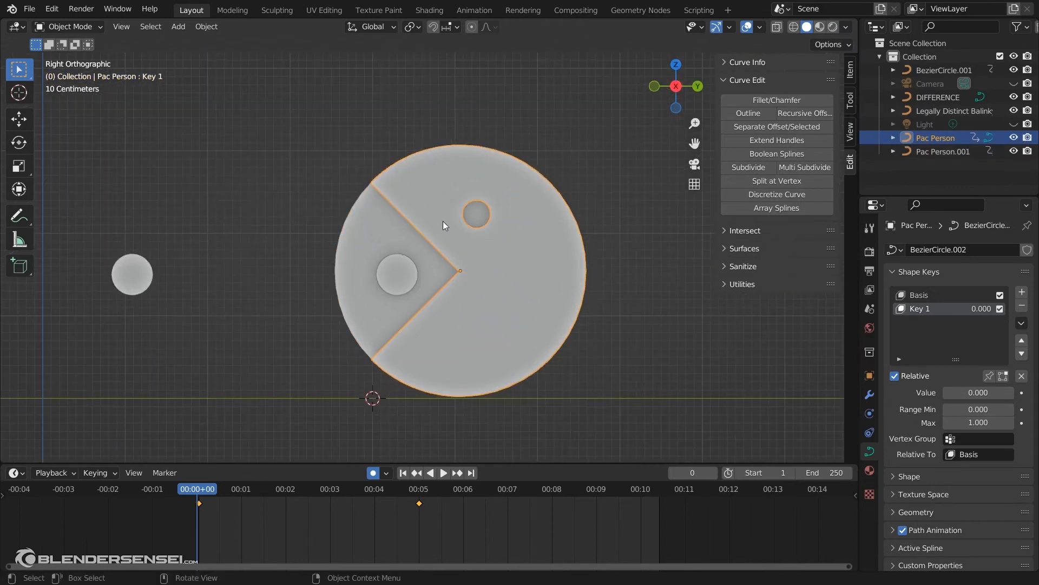
middle_click_drag(443, 218, 475, 213, "shift")
key("Tab")
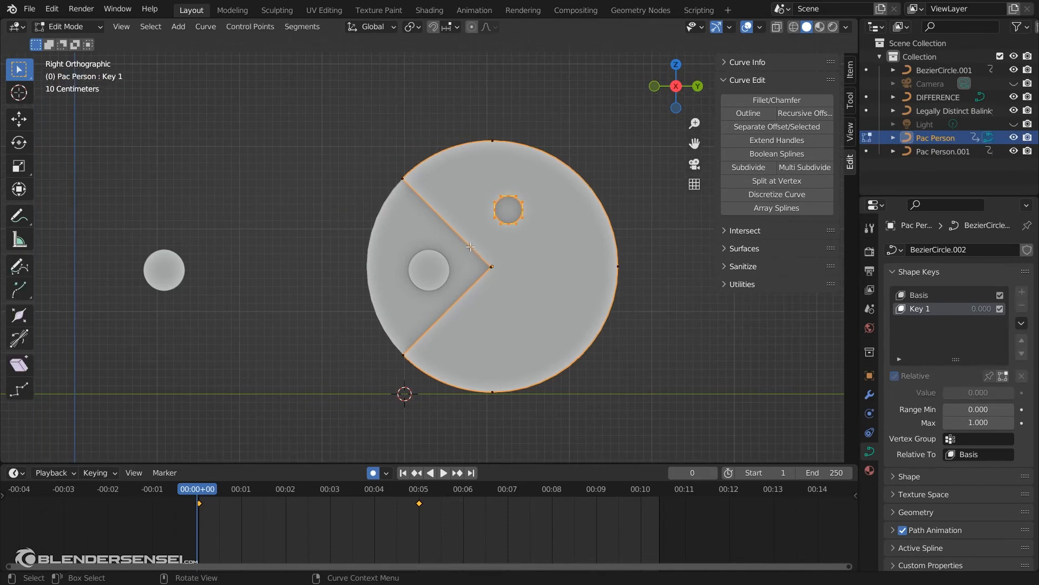
scroll(484, 252, "up", 1)
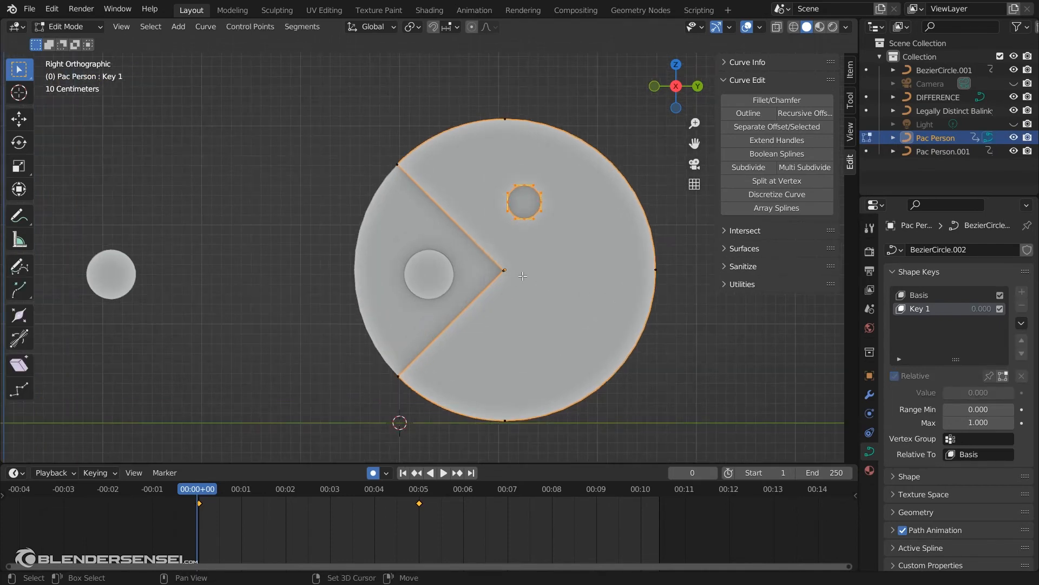
Select the control point at the inner corner of Pac Person's mouth and snap the 3D cursor to it.
key("g")
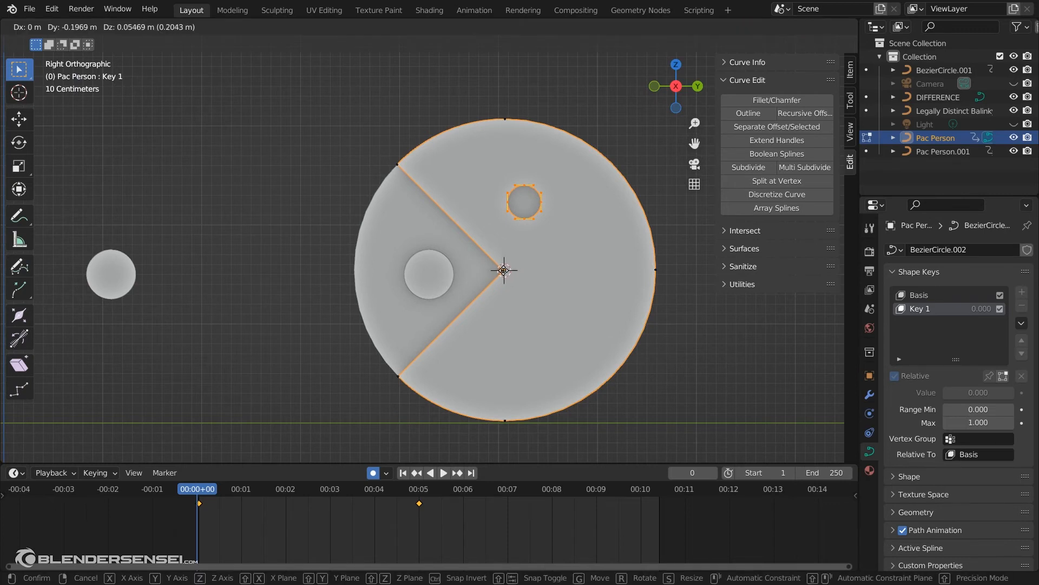
left_click(504, 270)
left_click(496, 303)
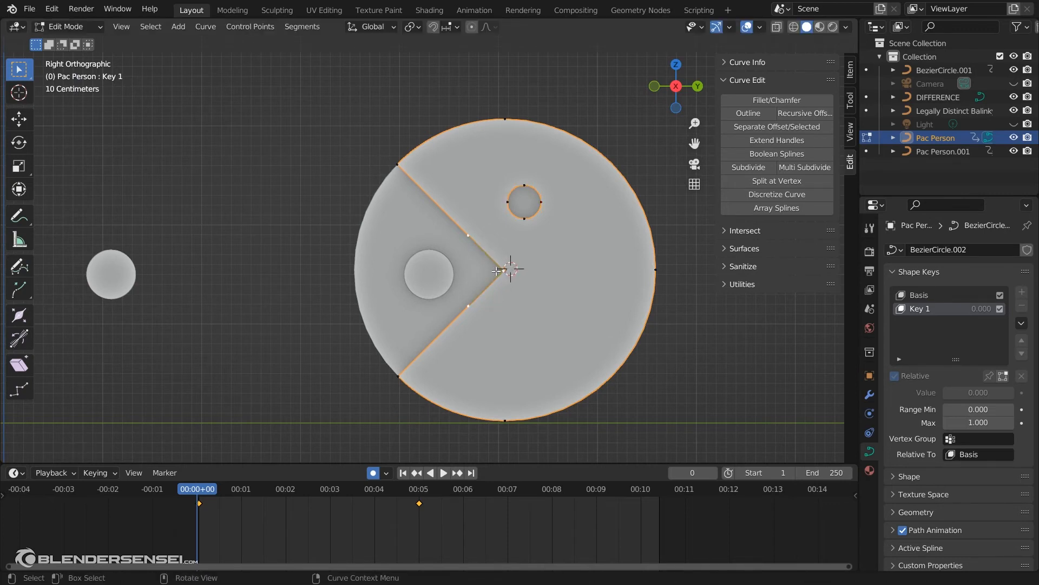
key("shift+s")
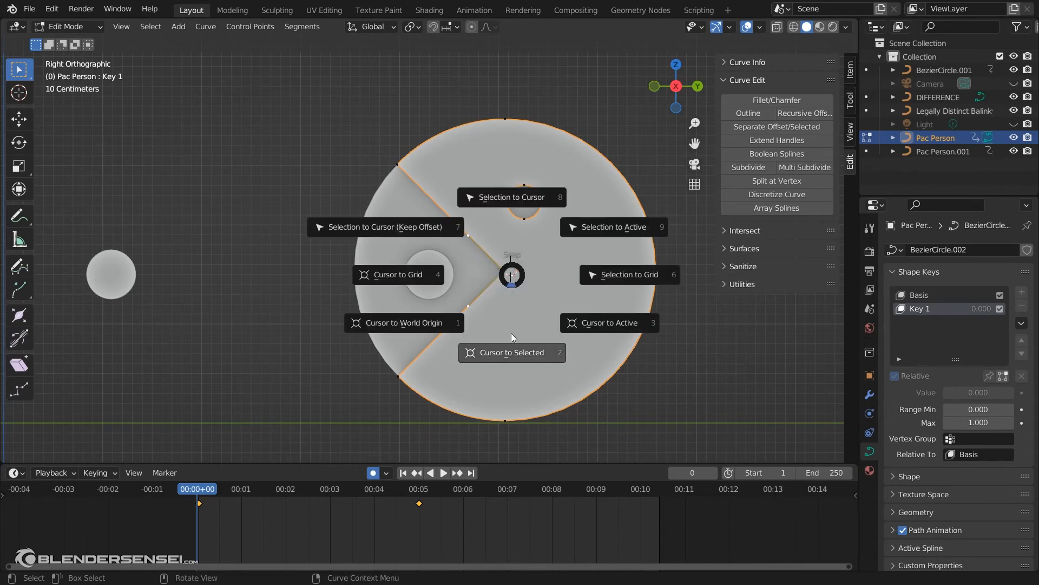
left_click(518, 354)
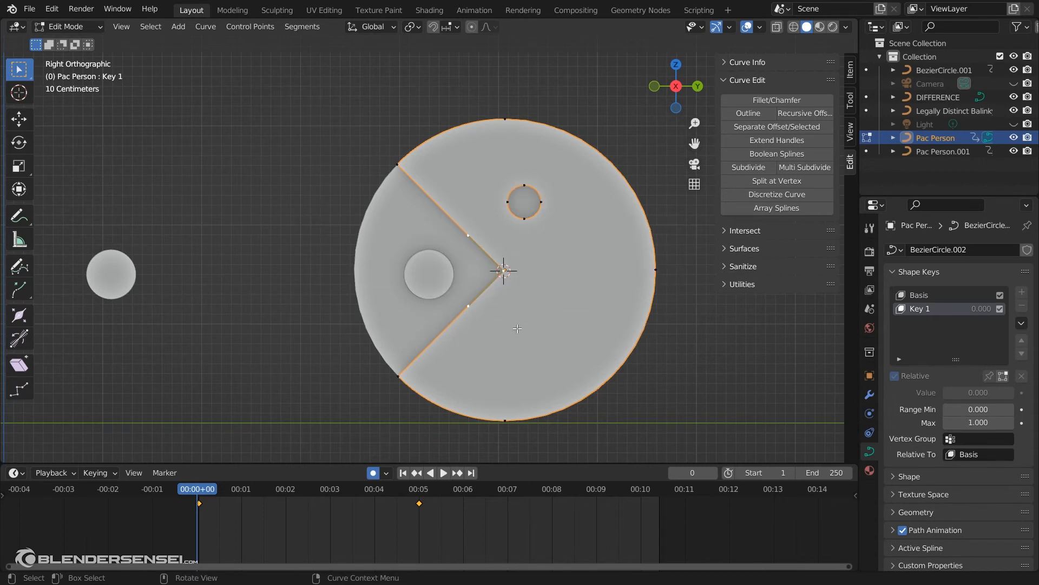
Set the transform pivot point to 3D Cursor.
left_click(415, 29)
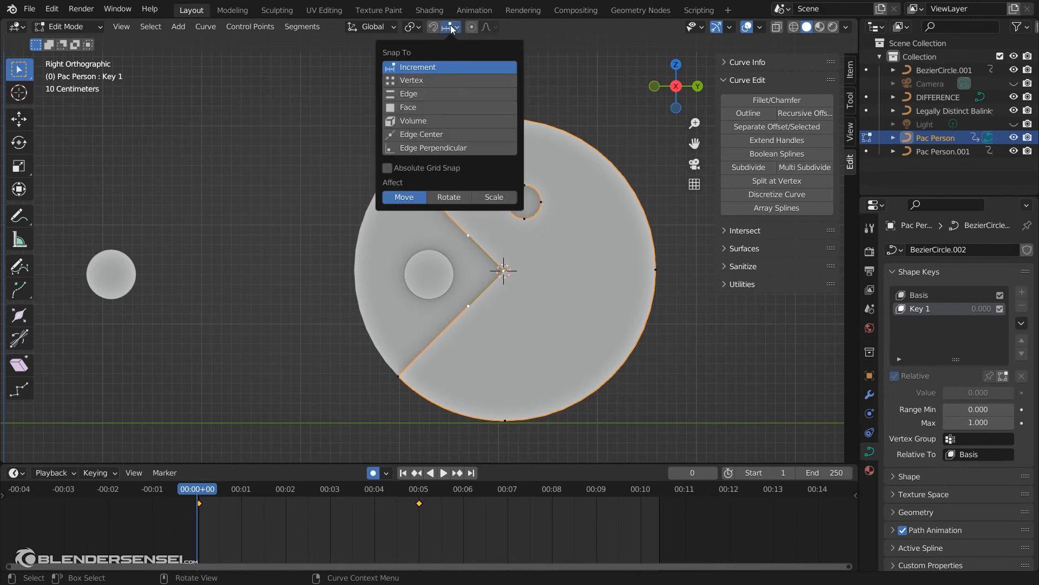
left_click(416, 29)
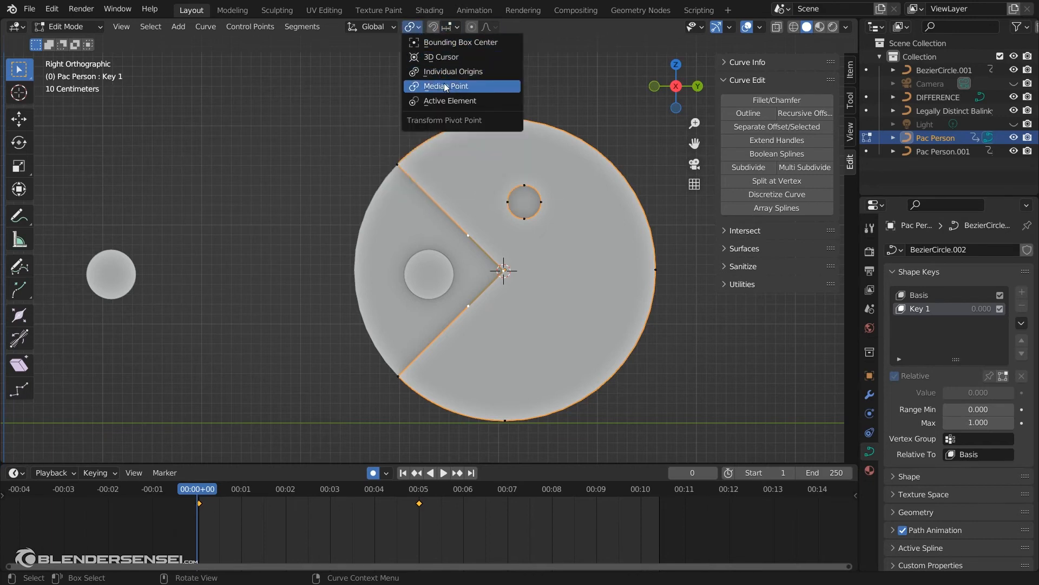
left_click(446, 56)
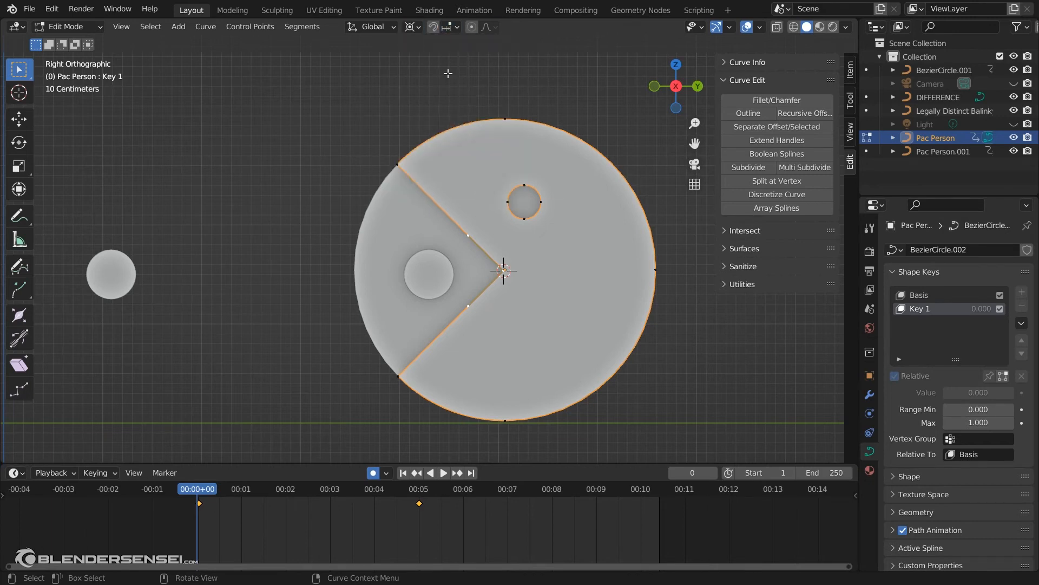
Rotate the lower mouth edge's outer control point slightly inward around the 3D cursor in the Key 1 shape key.
key("r")
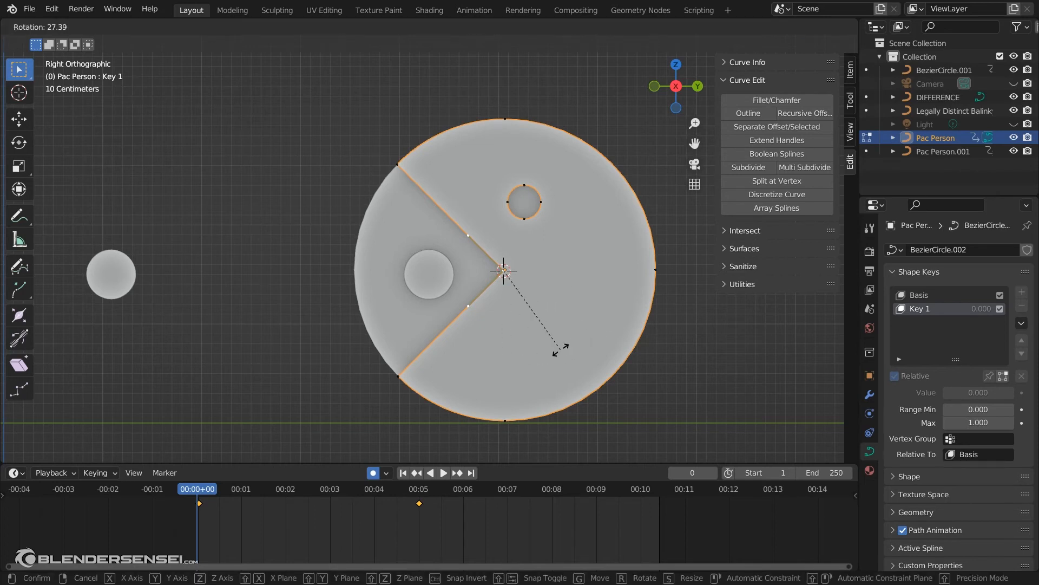
key("Escape")
left_click(400, 376)
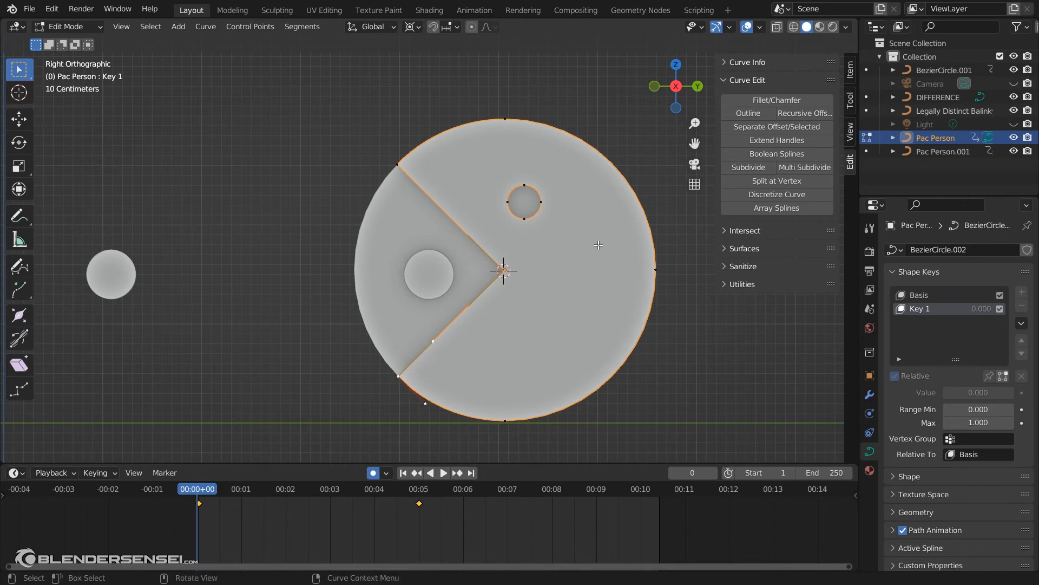
key("r")
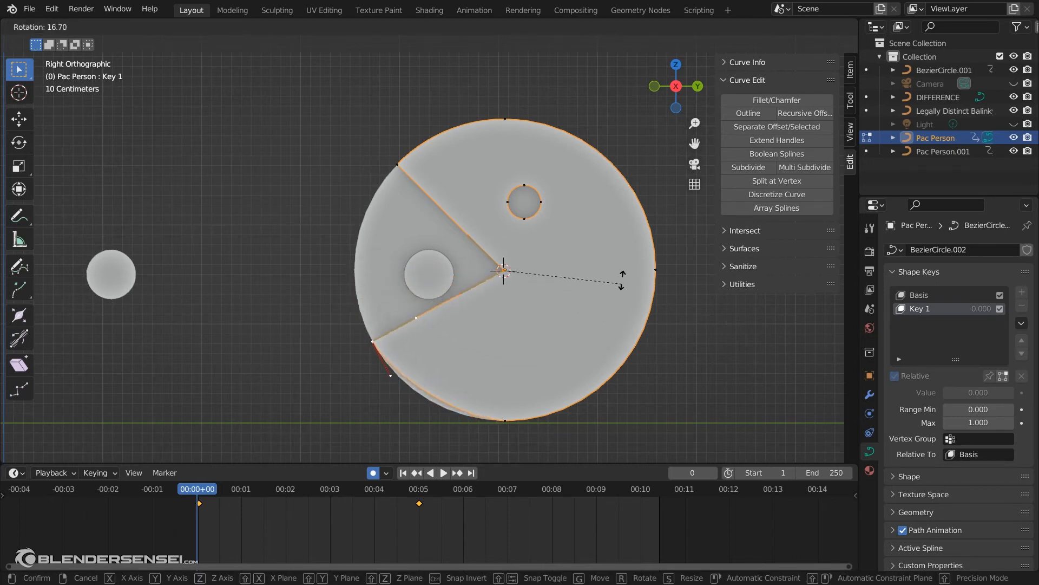
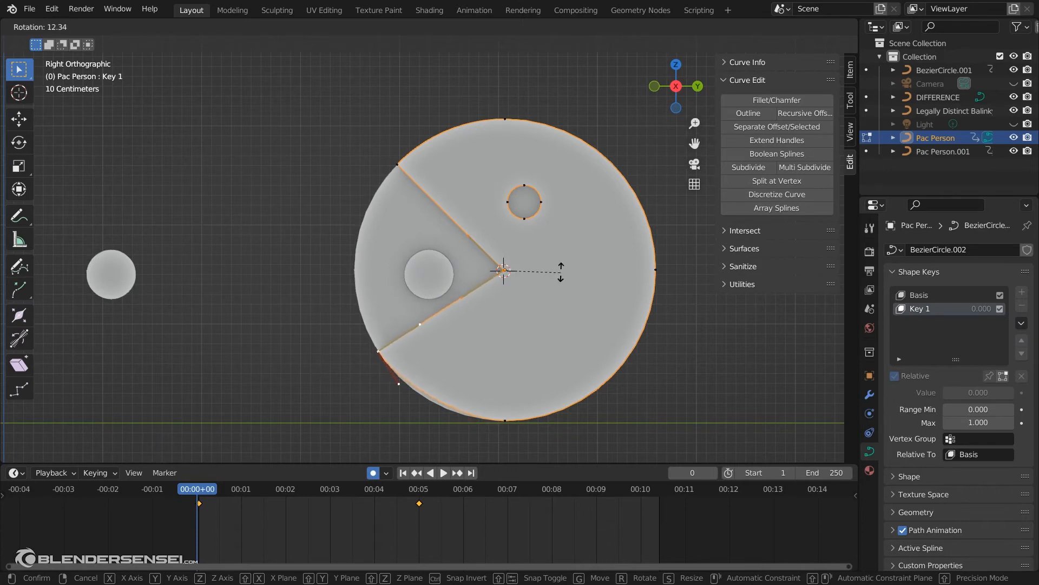
left_click(559, 265)
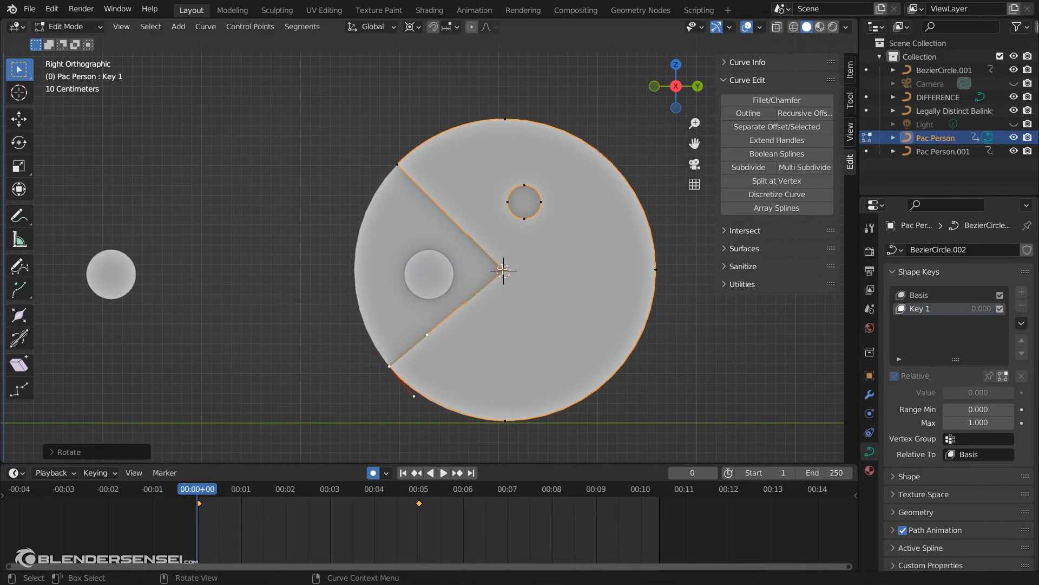
key("ctrl+z")
Rotate the upper mouth edge's outer control point slightly inward to match, leave Edit Mode and preview Key 1 by scrubbing its value.
left_click(398, 163)
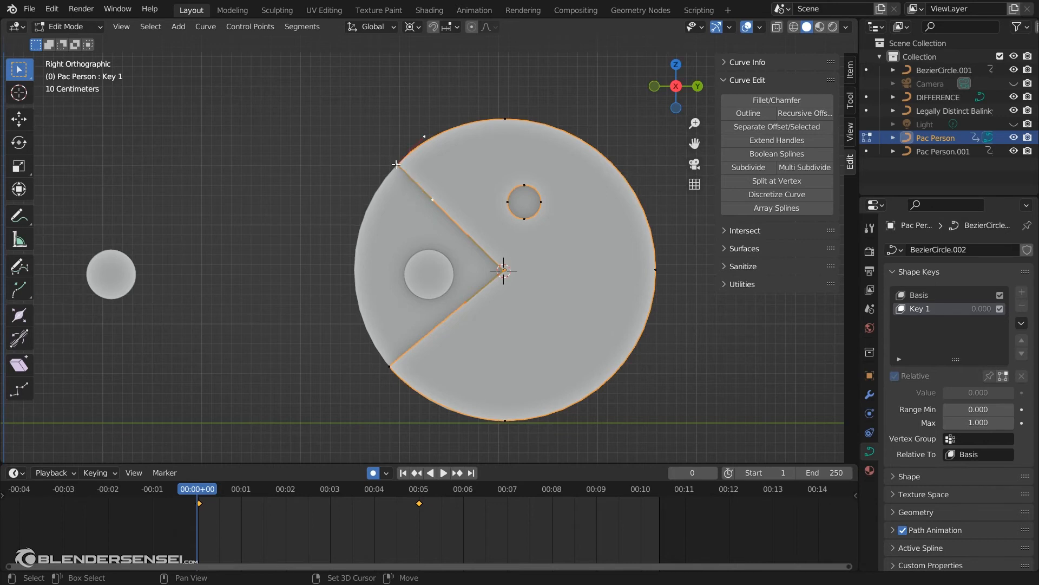
key("r")
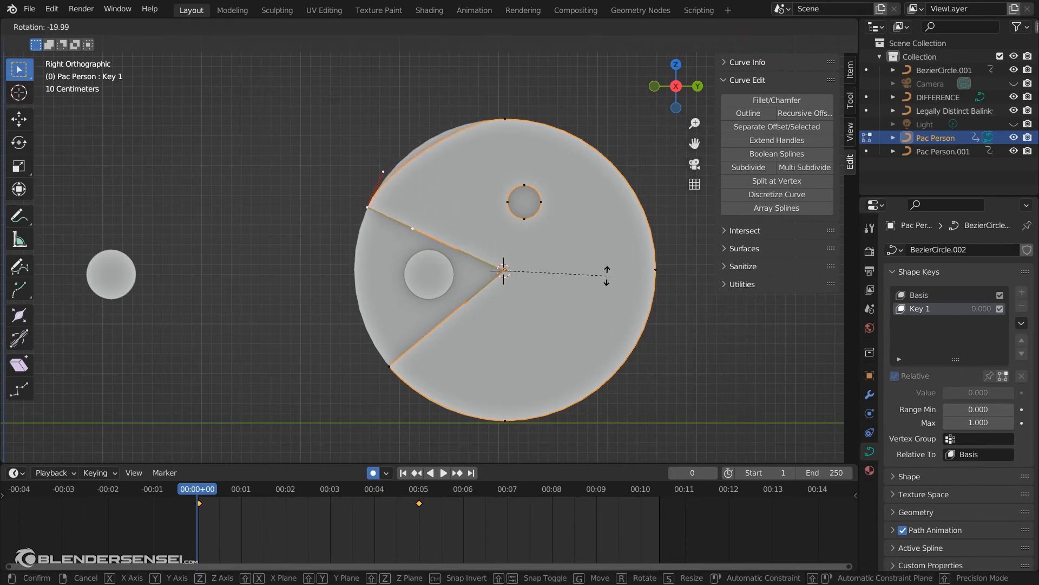
left_click(603, 304)
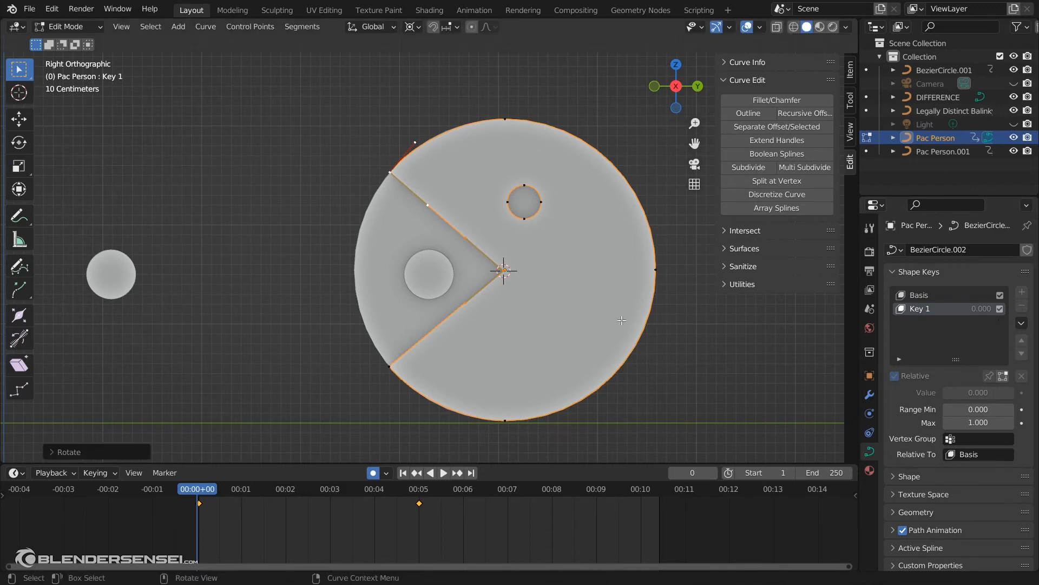
key("Tab")
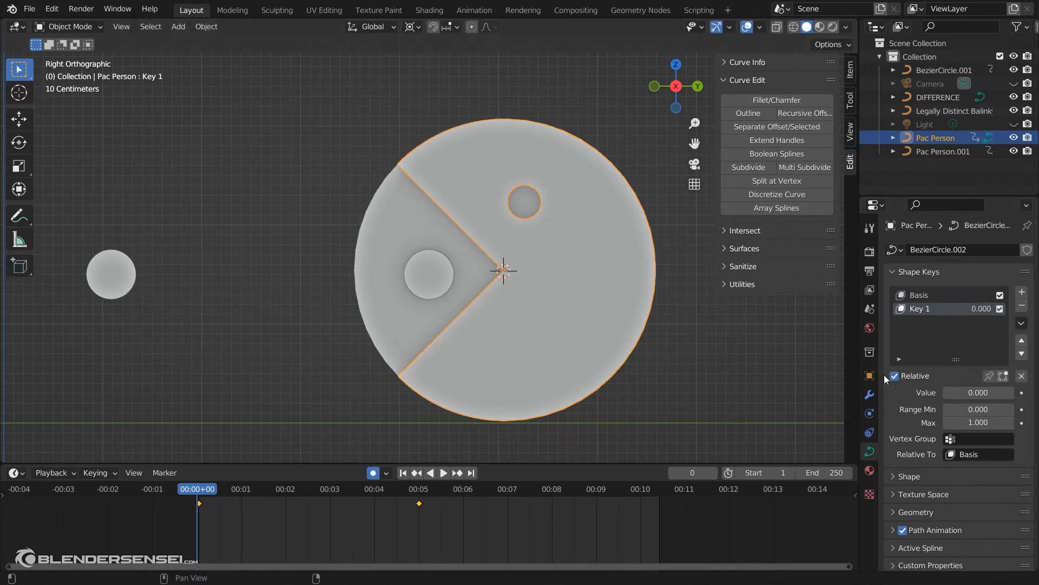
mouse_move(976, 395)
left_mouse_down()
mouse_move(1012, 395)
mouse_move(976, 396)
left_mouse_up()
Add another shape key and rotate the upper mouth point further inward around the 3D cursor in it.
left_click(1023, 294)
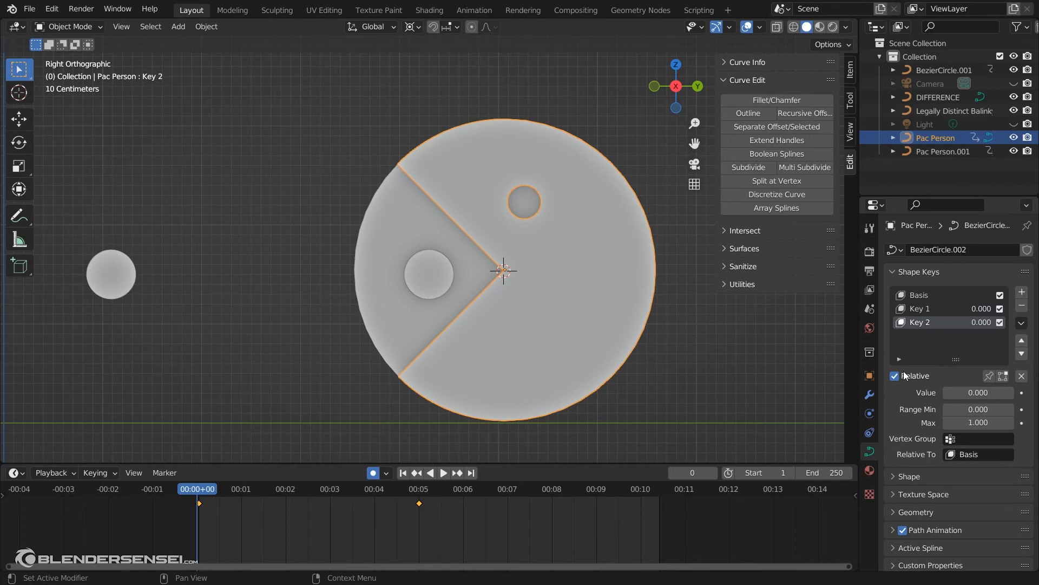
key("Tab")
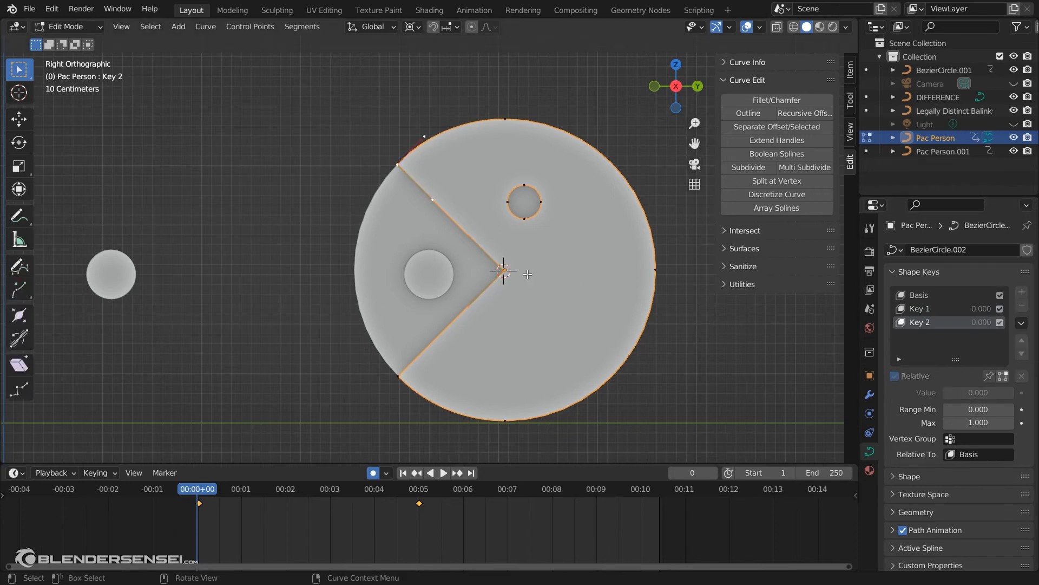
key("r")
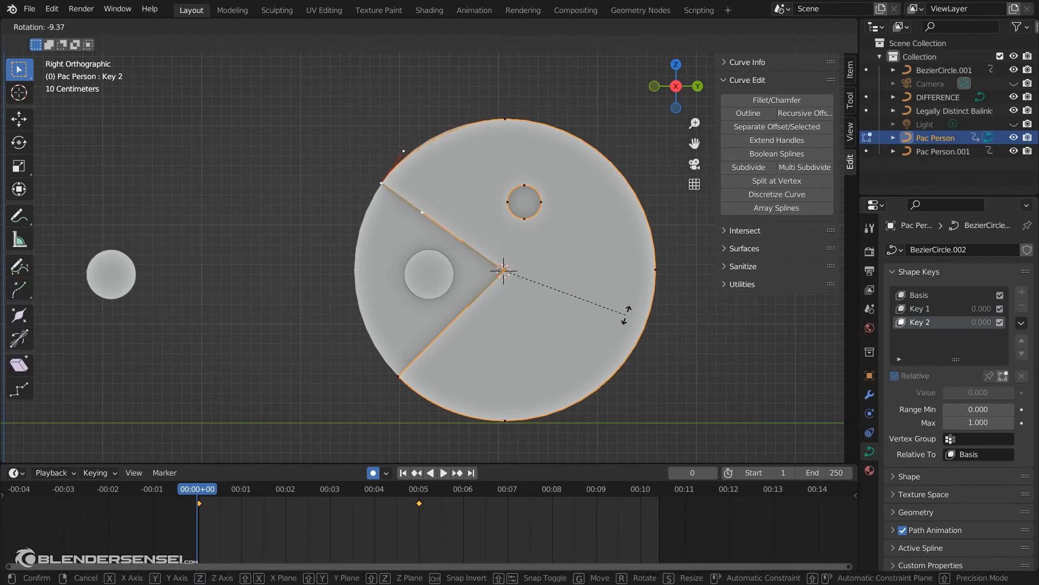
left_click(644, 290)
Move the upper mouth point's outer handle about 0.365 m so the curve follows Pac Person's round outline.
left_click(381, 172)
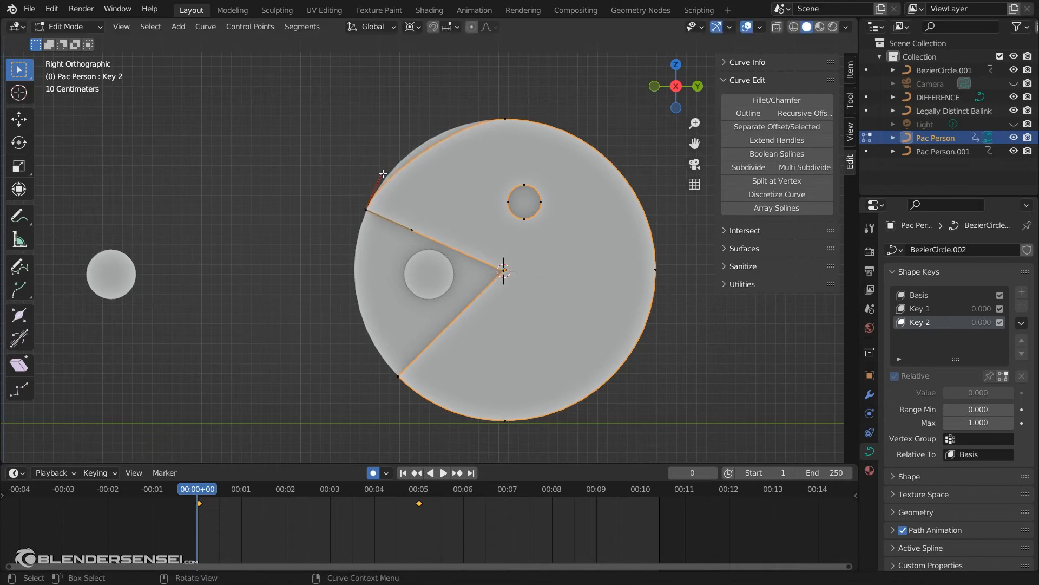
key("g")
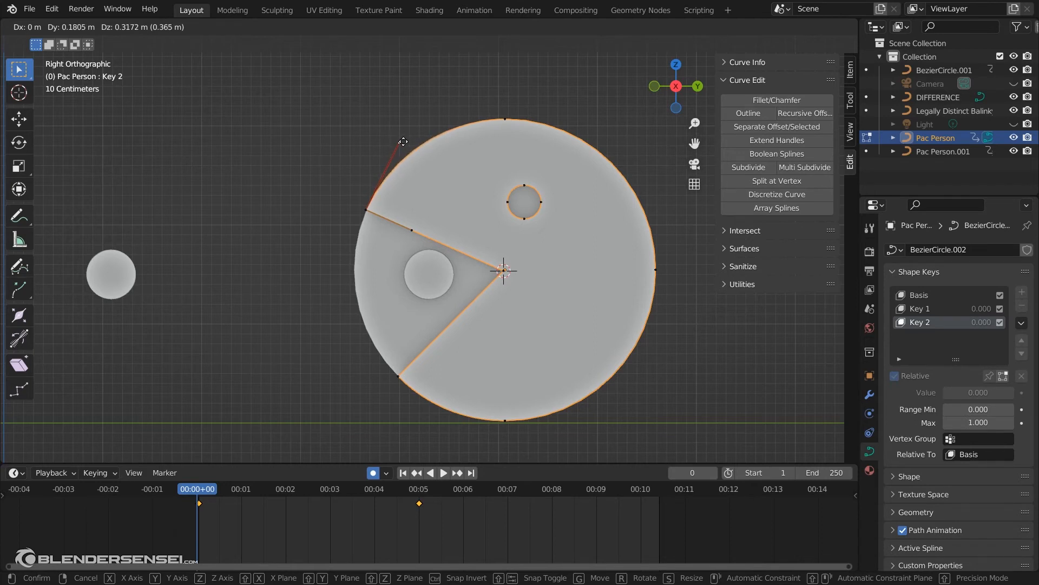
left_click(403, 141)
left_click(504, 270)
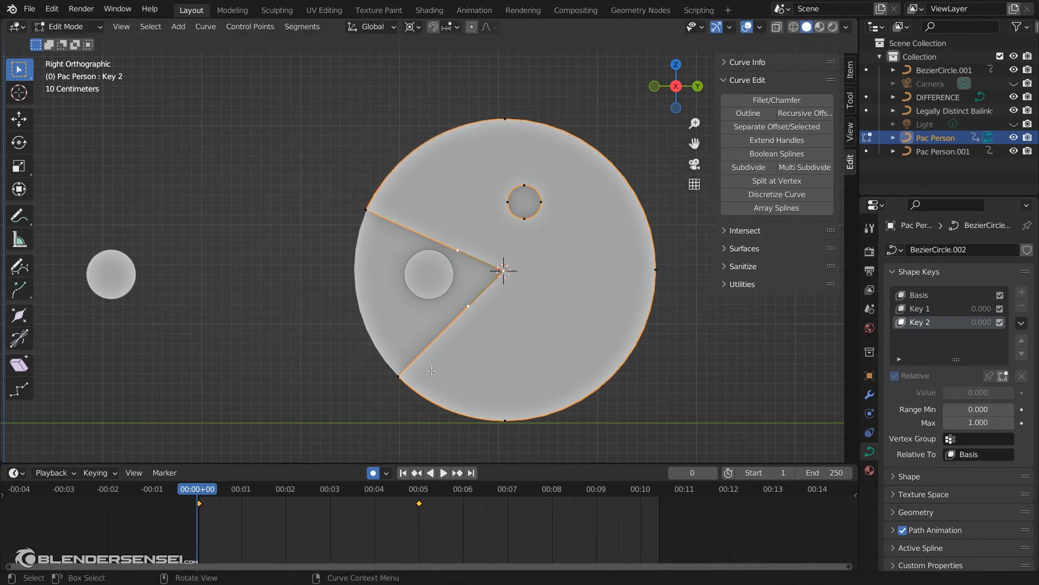
Rotate the lower mouth point inward to match, pull its outer handle onto the round outline, and preview Key 2 in Object Mode.
left_click(399, 374)
key("r")
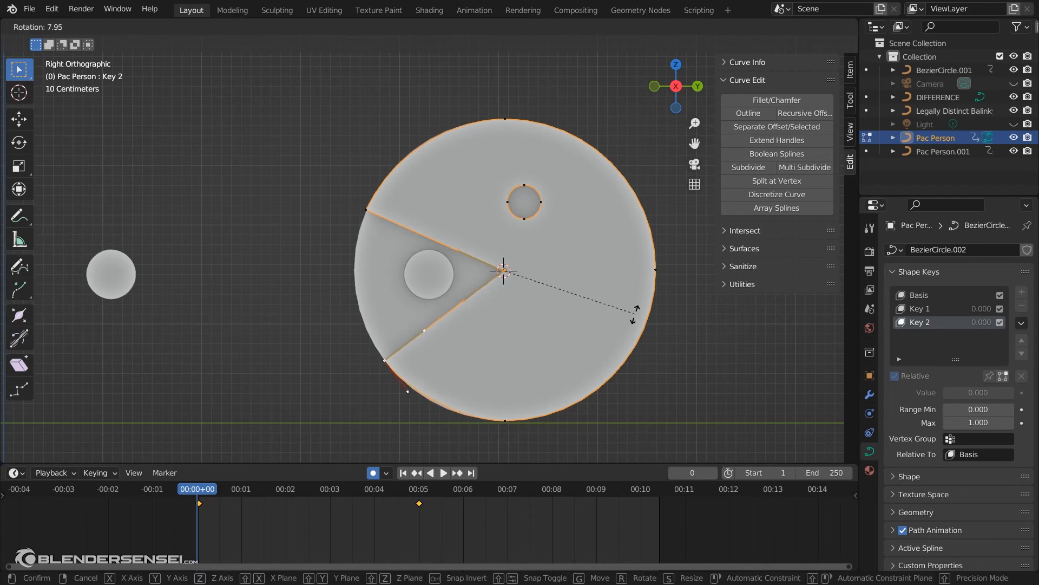
left_click(632, 346)
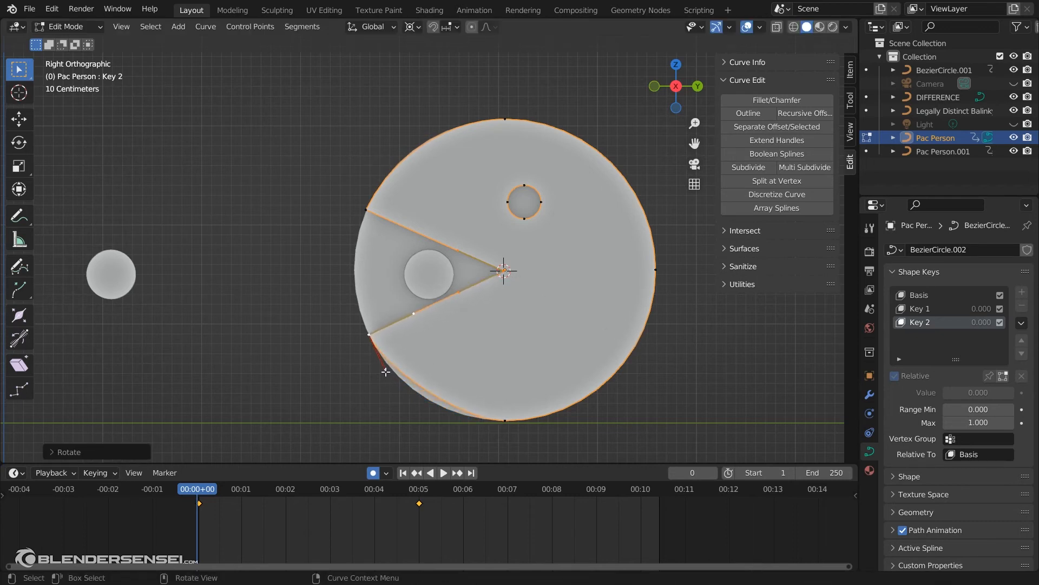
left_click_drag(385, 372, 401, 398)
key("Tab")
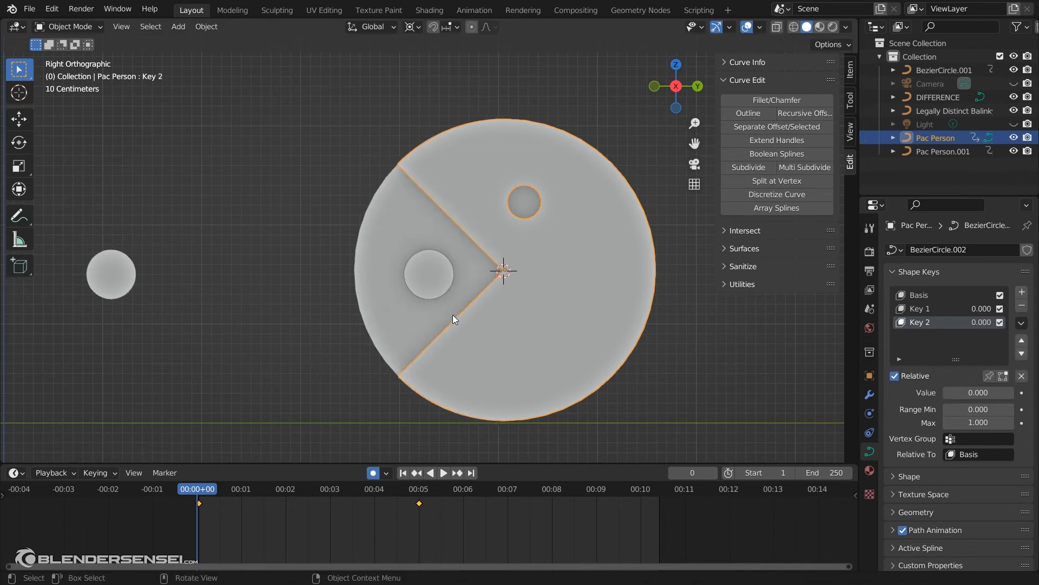
left_click_drag(982, 394, 941, 391)
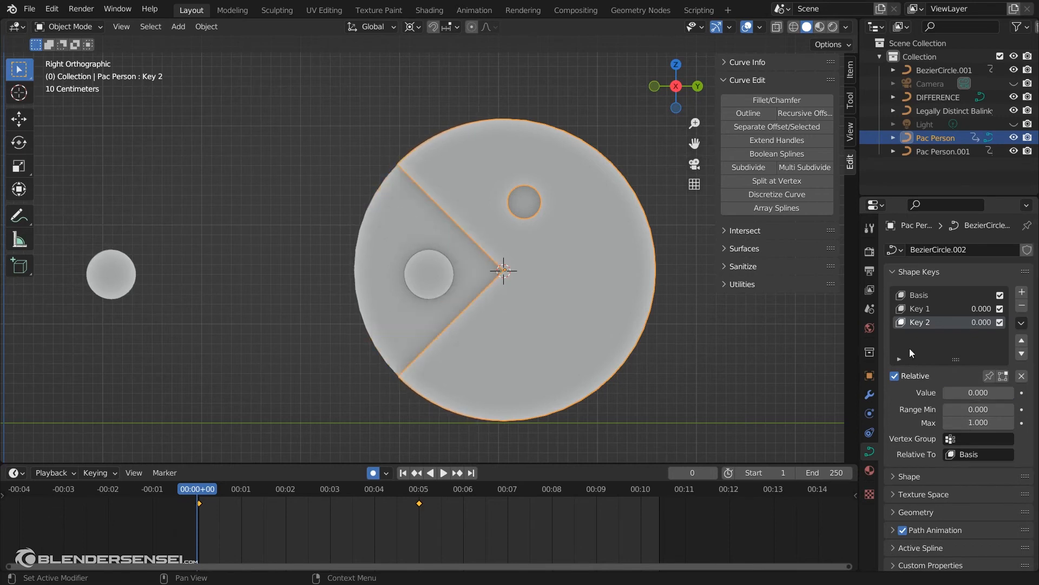
Add a third mouth shape key and rotate the lower mouth point together with the inner corner point by 45 degrees.
left_click(1021, 292)
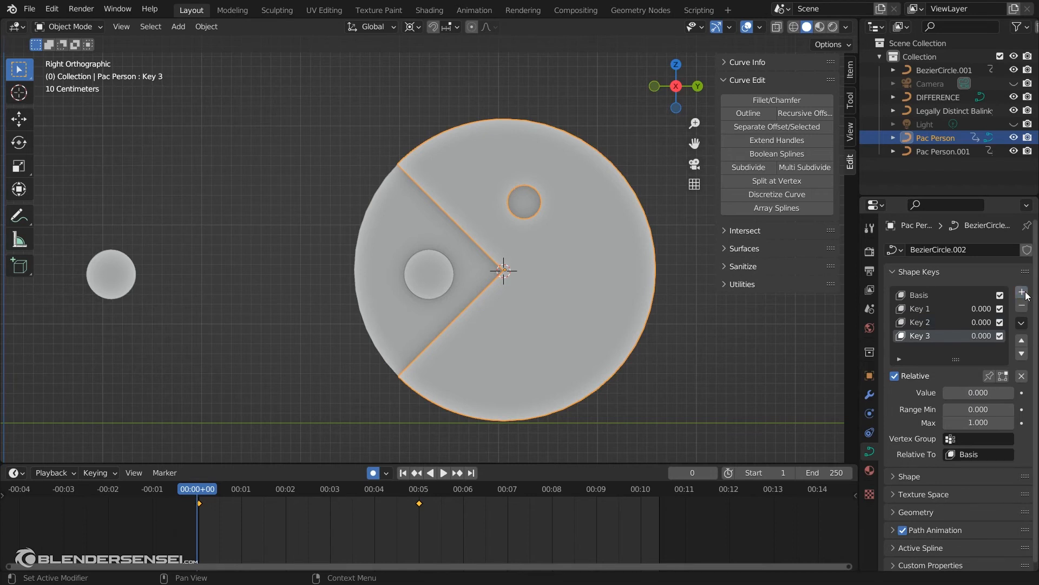
key("Tab")
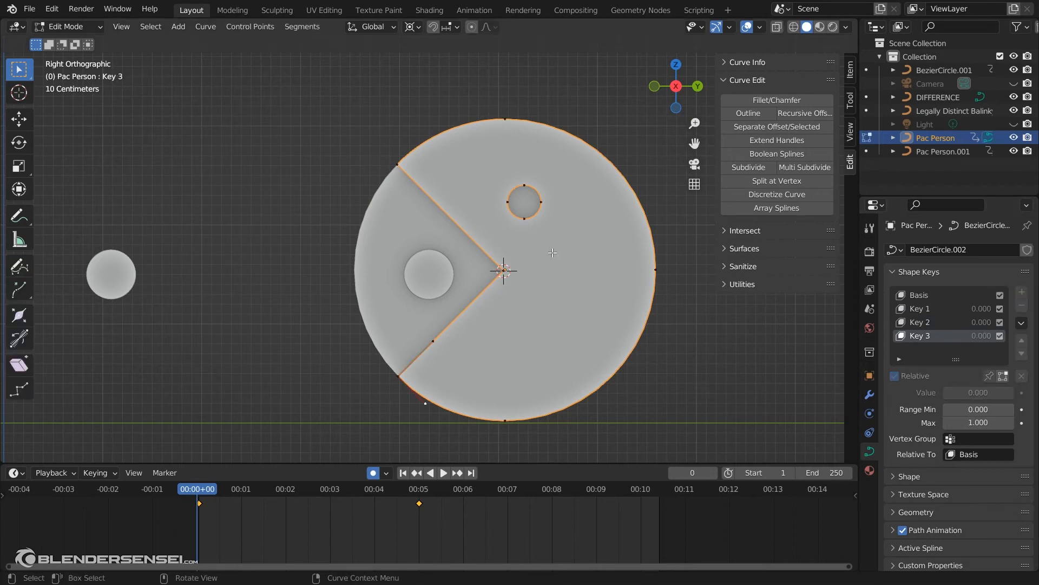
key("r")
key("Escape")
left_click(397, 375)
left_click(505, 273, "shift")
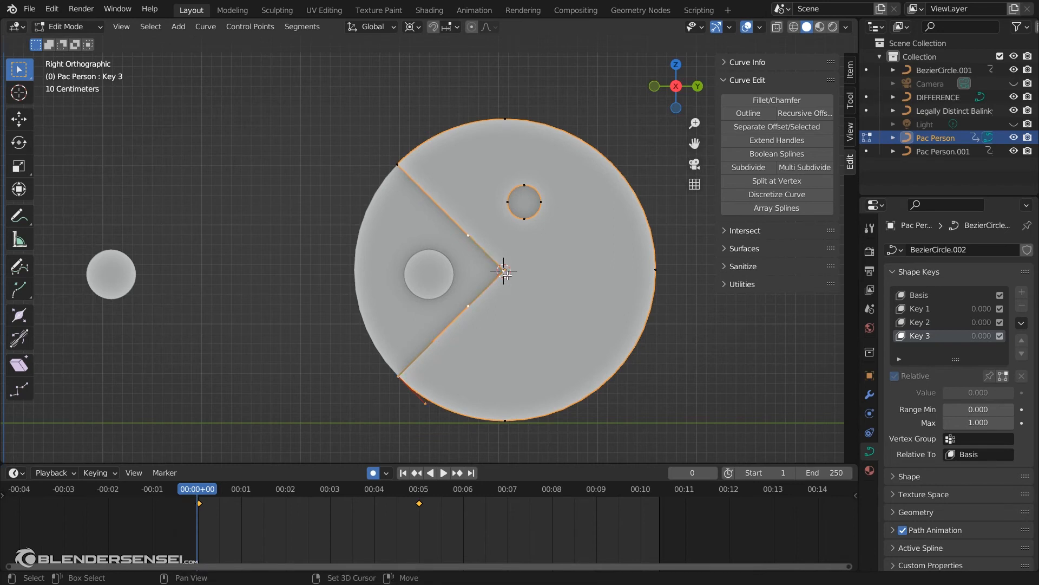
key("r")
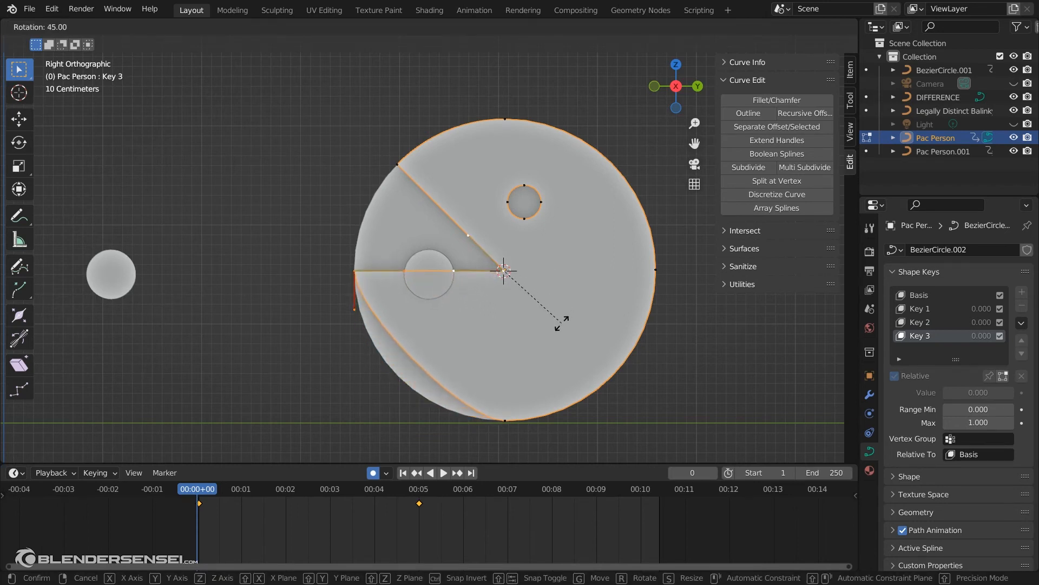
left_click(562, 323)
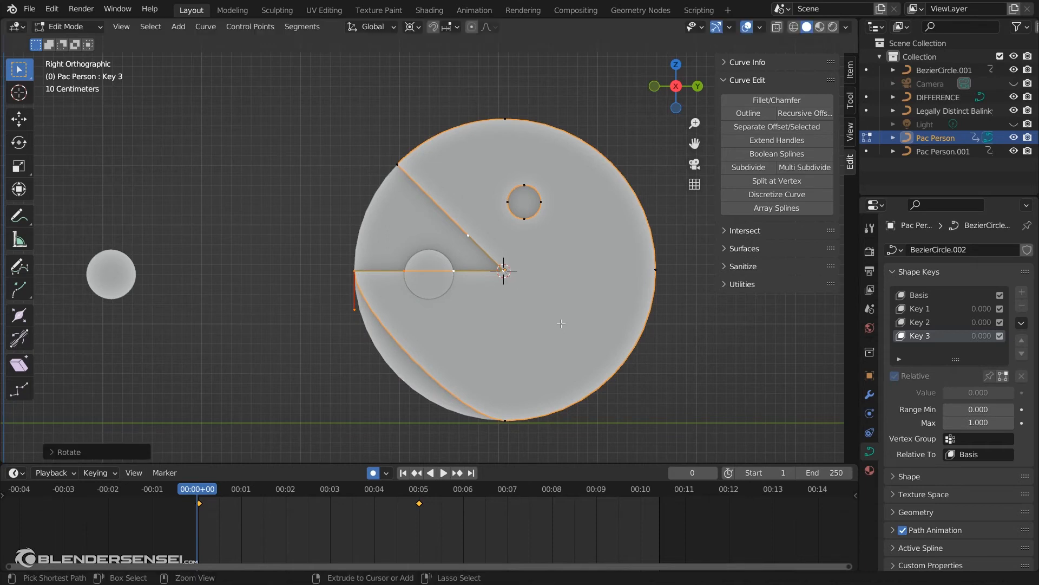
Move the lower mouth point's outer handle down about 0.77 m so the lower jaw follows the circle.
left_click(354, 311)
key("g")
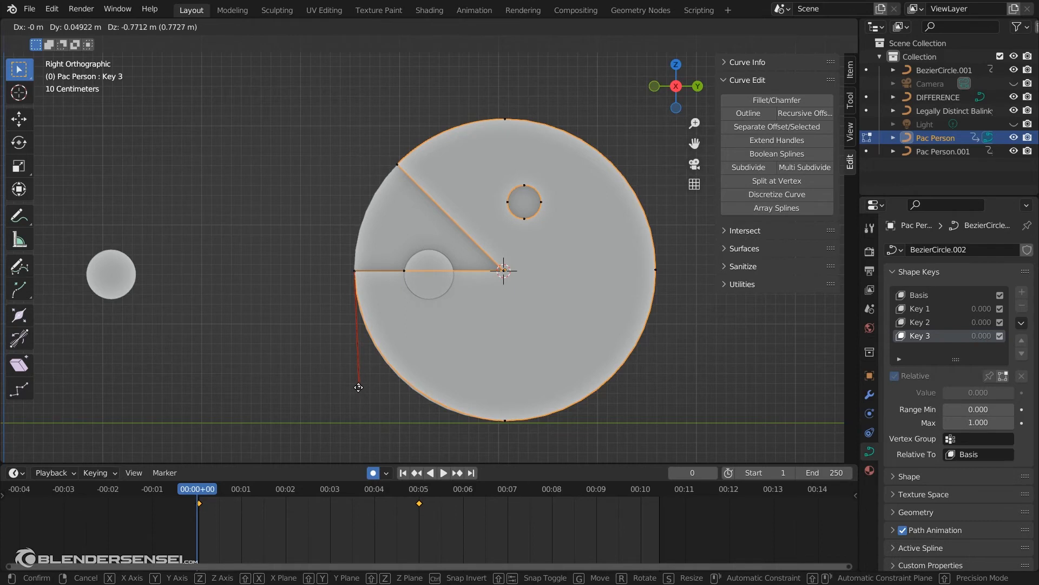
left_click(360, 386)
left_click(504, 269)
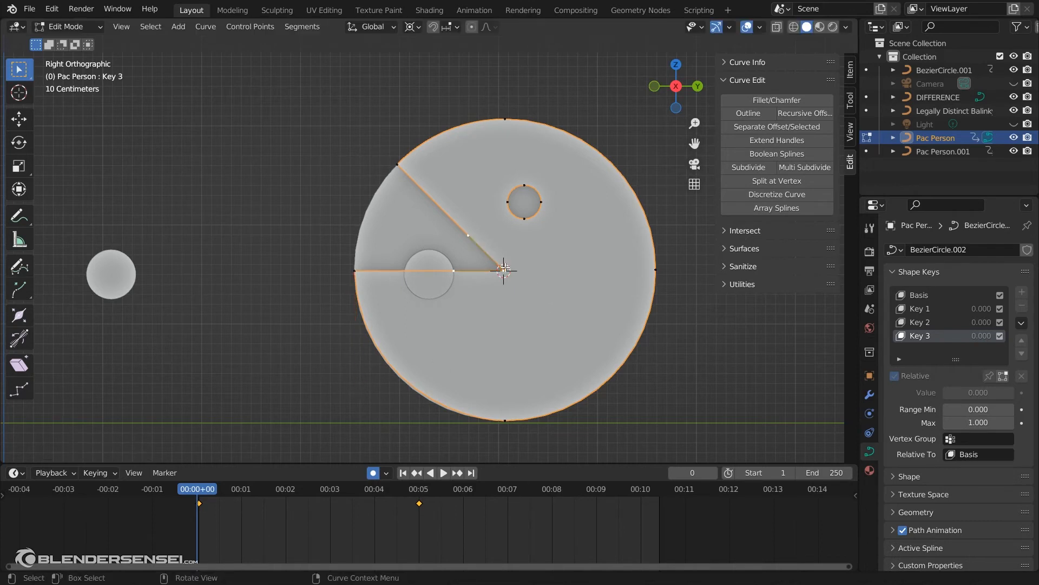
Rotate the upper mouth point by -45 degrees to close the mouth and move its outer handle up about 0.85 m onto the circle.
left_click(397, 164)
key("r")
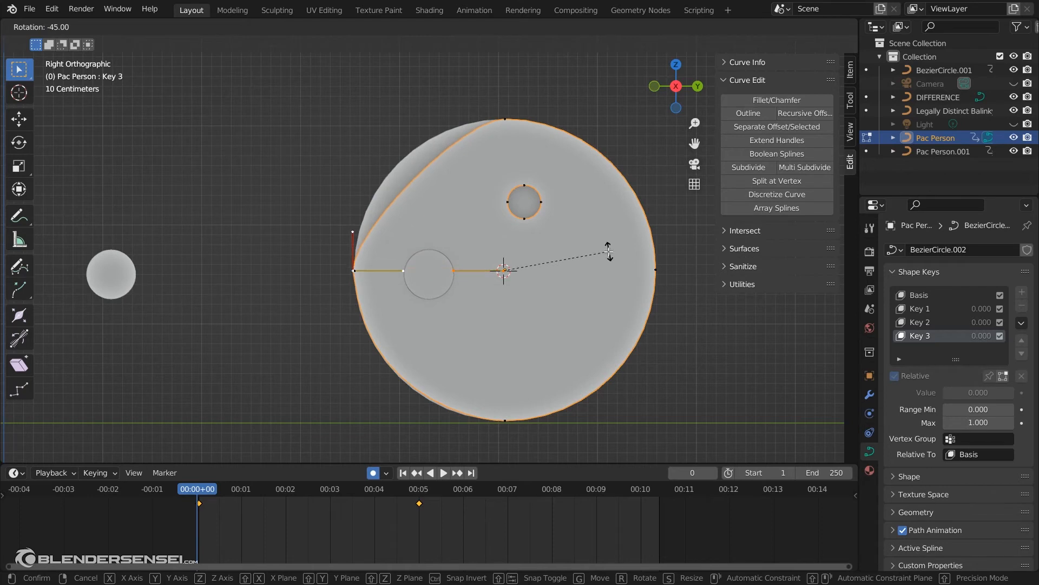
left_click(609, 251)
left_click(353, 232)
key("g")
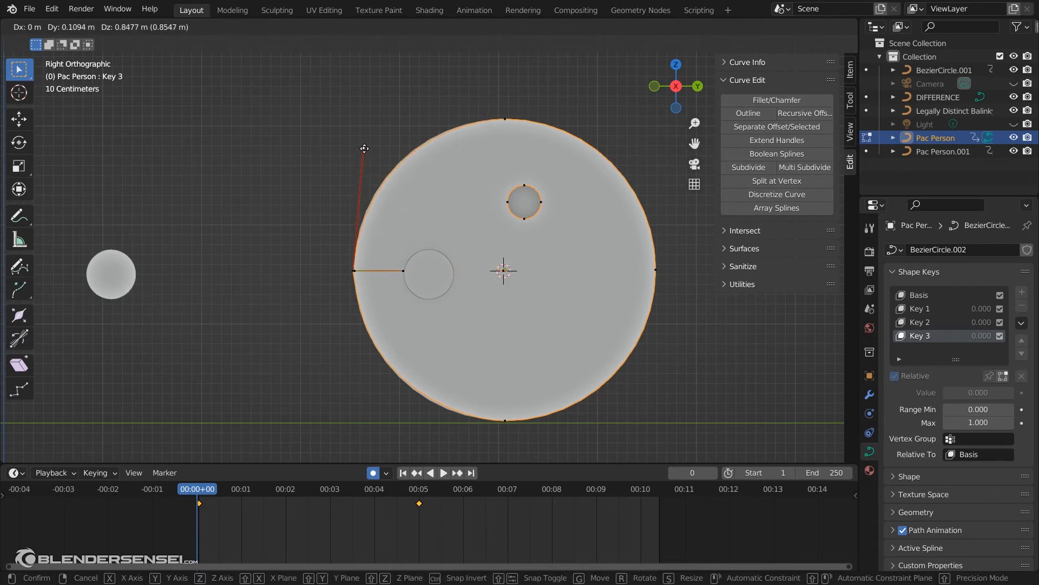
left_click(365, 148)
key("Tab")
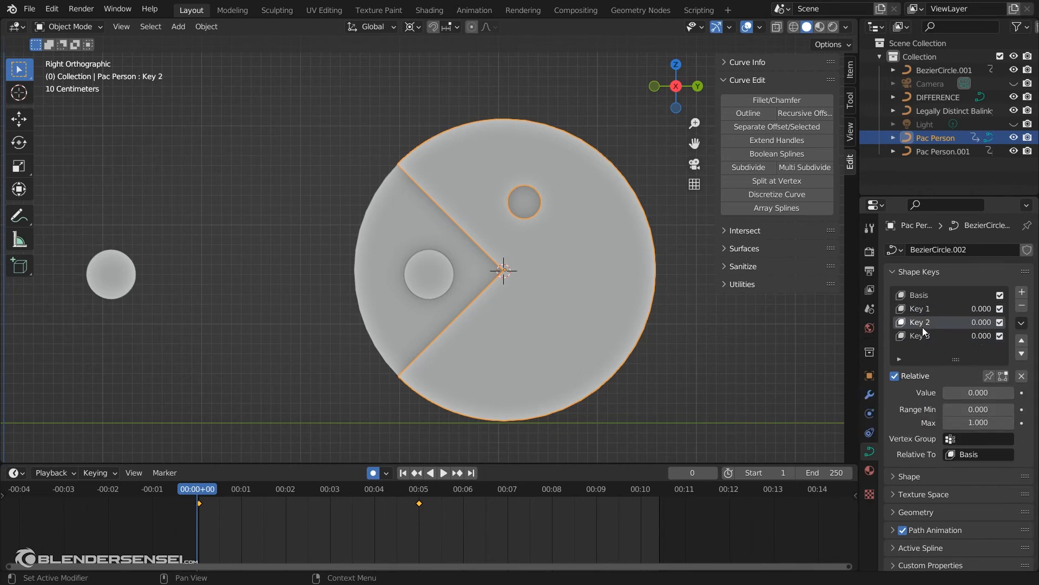
Turn off Relative for Pac Person's shape keys and test the mouth motion by scrubbing the Evaluation Time.
left_click(919, 308)
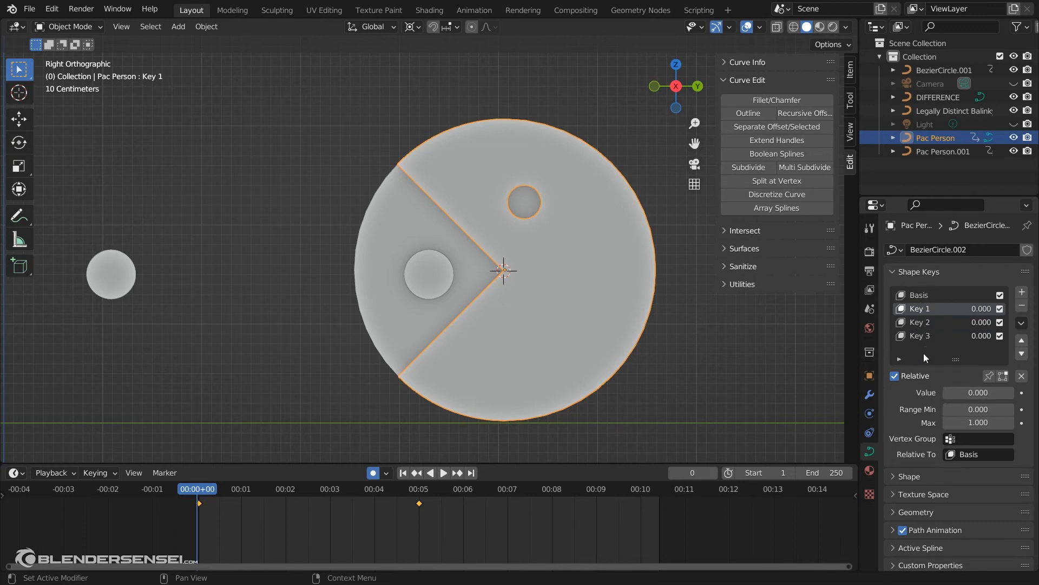
left_click(898, 378)
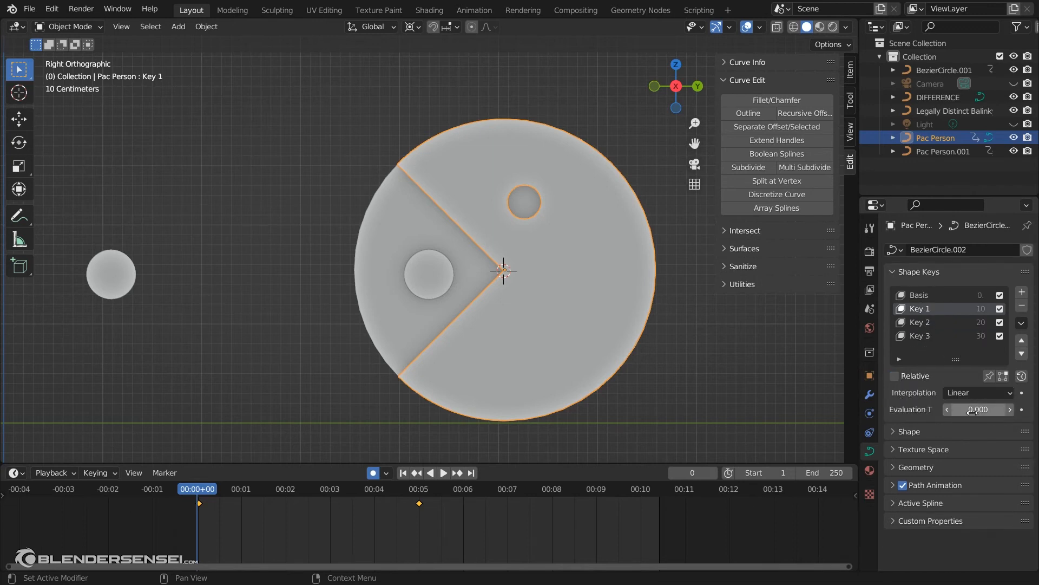
mouse_move(972, 411)
left_mouse_down()
mouse_move(1038, 411)
mouse_move(917, 409)
mouse_move(967, 409)
left_mouse_up()
Delete the duplicate Pac Person.001 behind the original.
left_click(405, 227)
middle_click_drag(405, 227, 454, 308)
key("x")
left_click(454, 307)
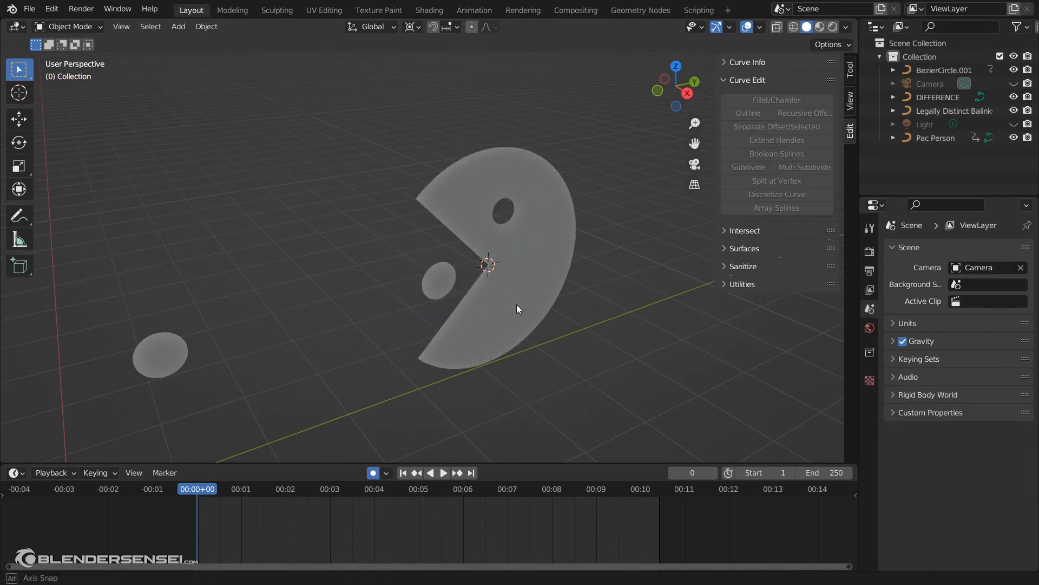
Select the remaining Pac Person, enlarge the timeline and show its channel list.
middle_click_drag(516, 304, 555, 270)
left_click(551, 275)
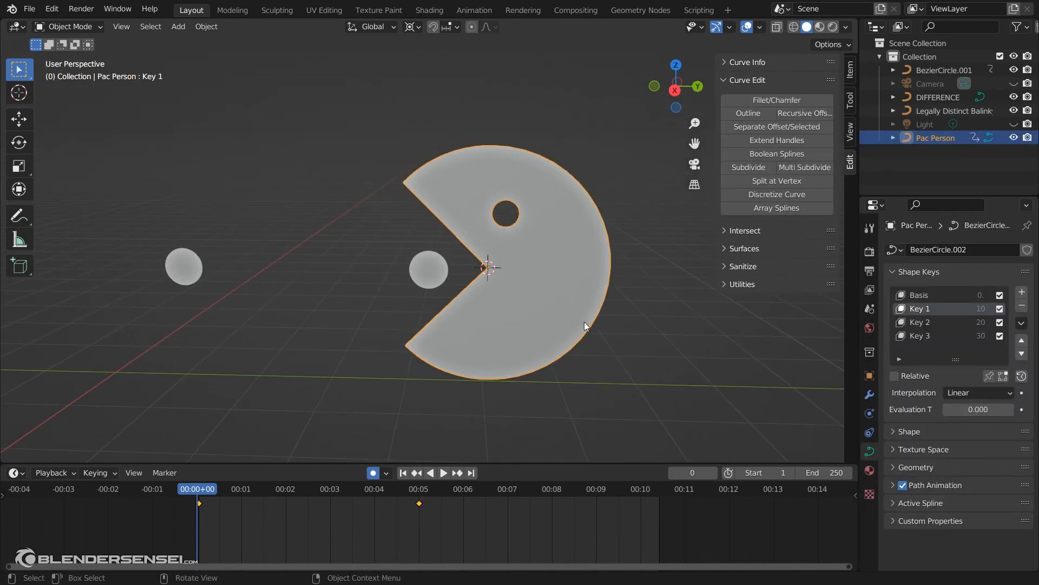
left_click_drag(333, 462, 333, 392)
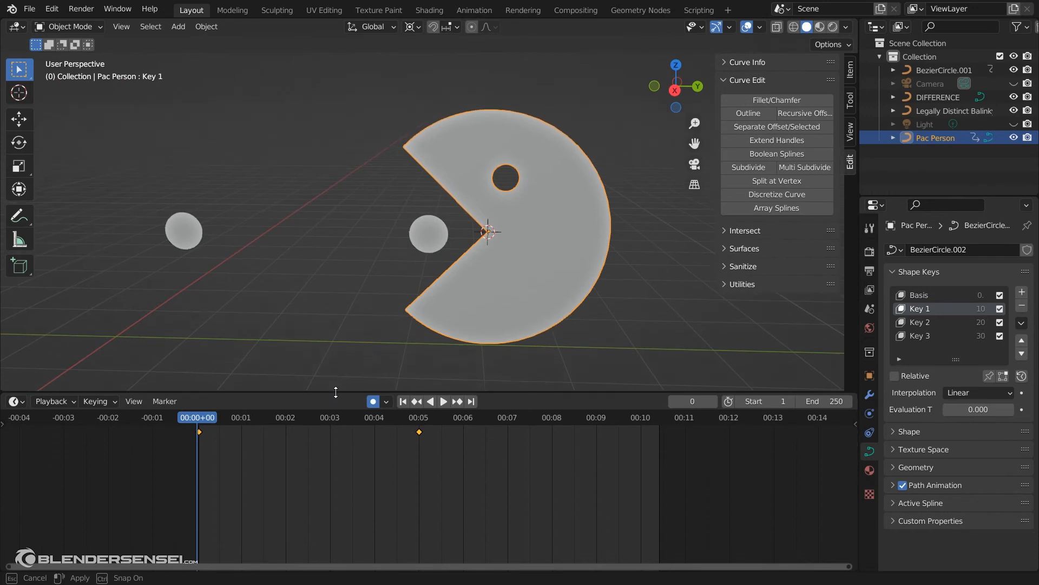
left_click(5, 425)
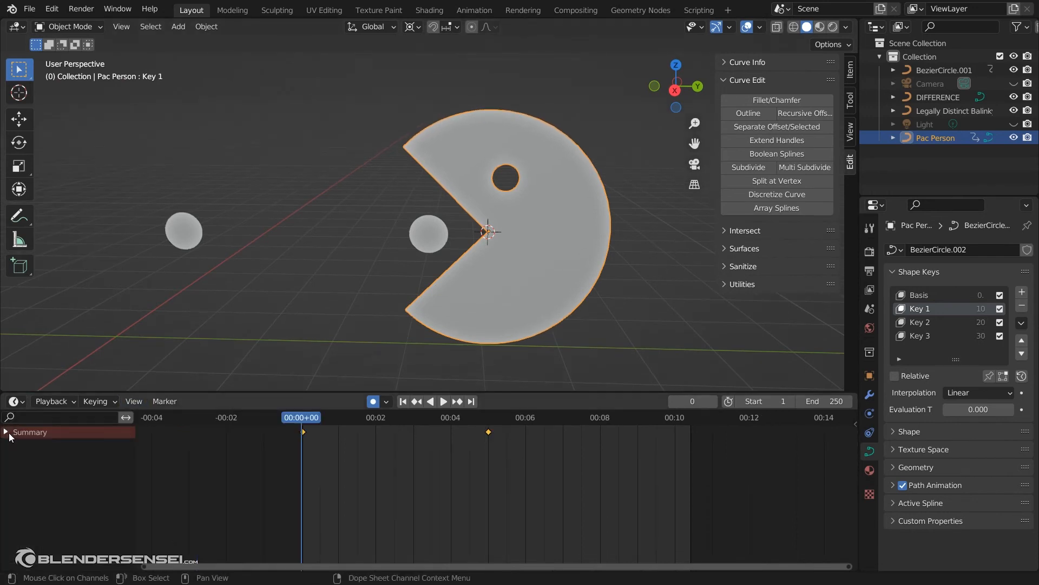
Keyframe Pac Person's Evaluation Time at 0.000 on frame 0 and inspect its new channel before collapsing the sub-channels.
left_click(8, 433)
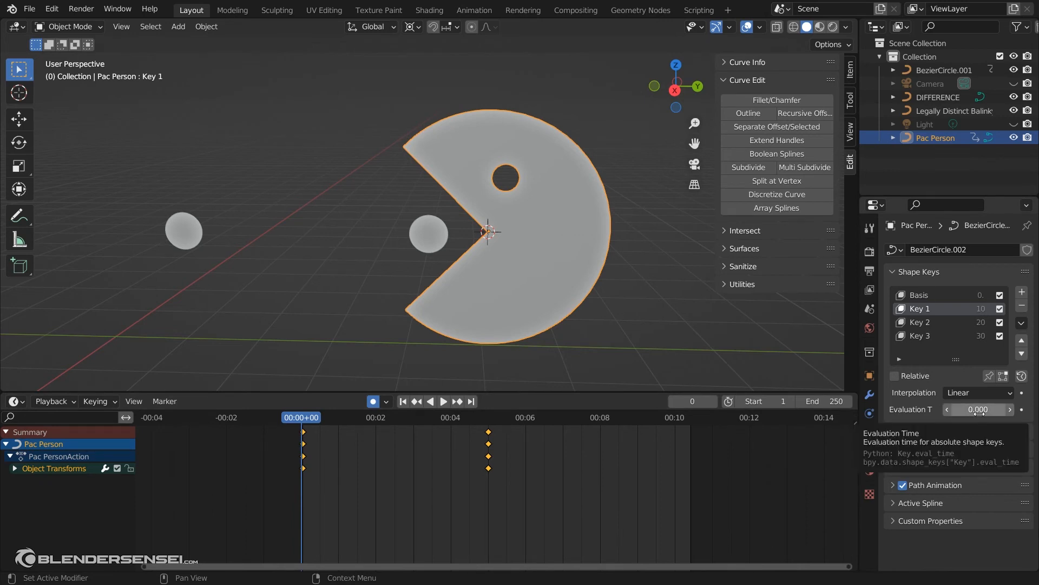
key("i")
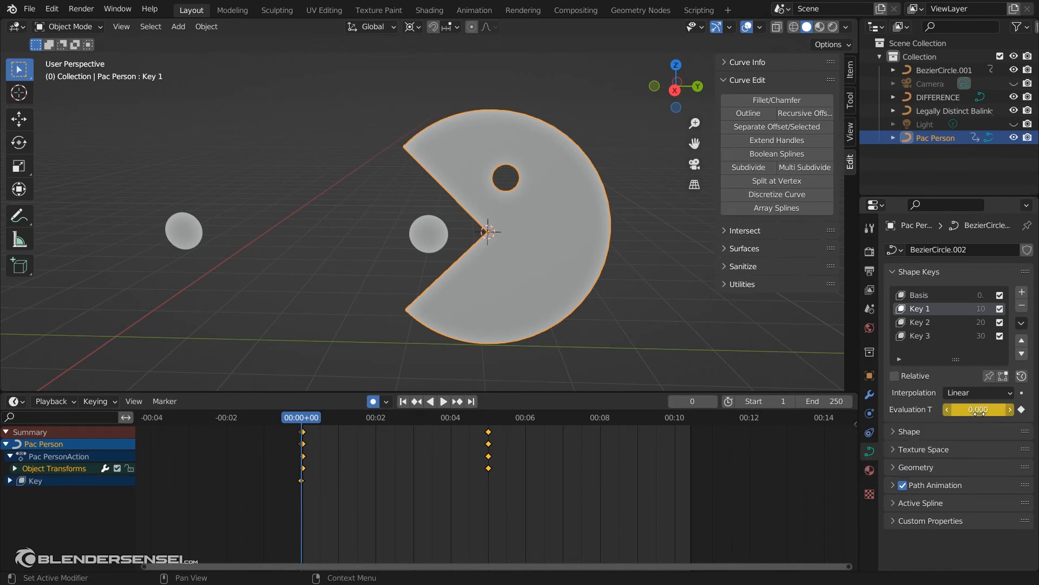
left_click(10, 481)
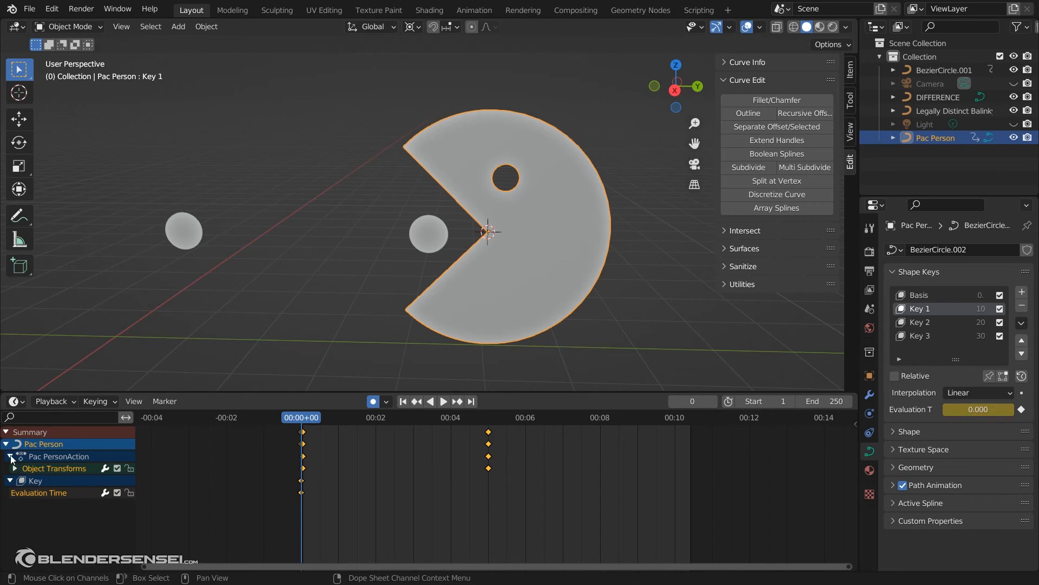
left_click(11, 456)
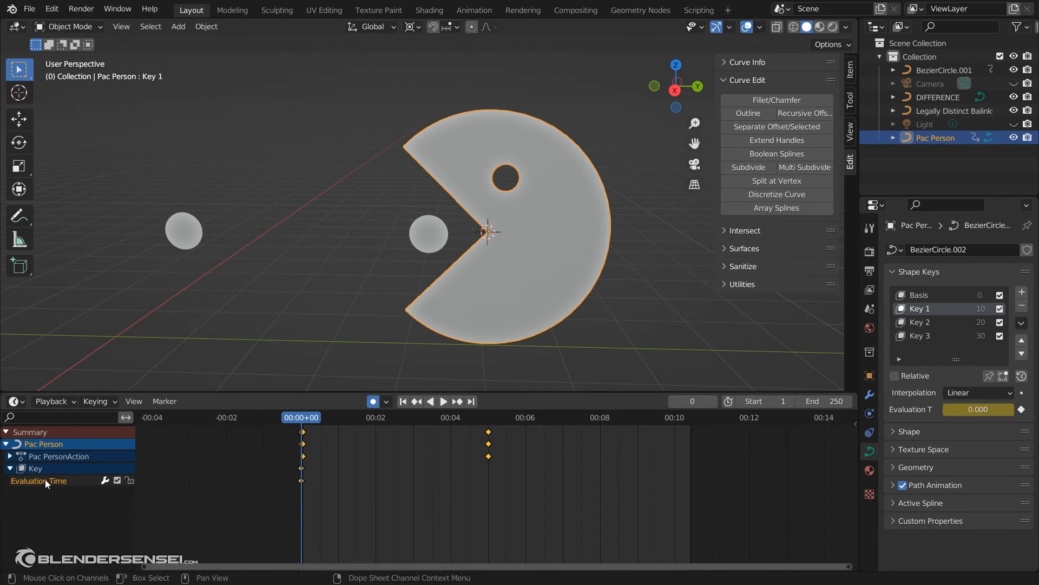
left_click(10, 469)
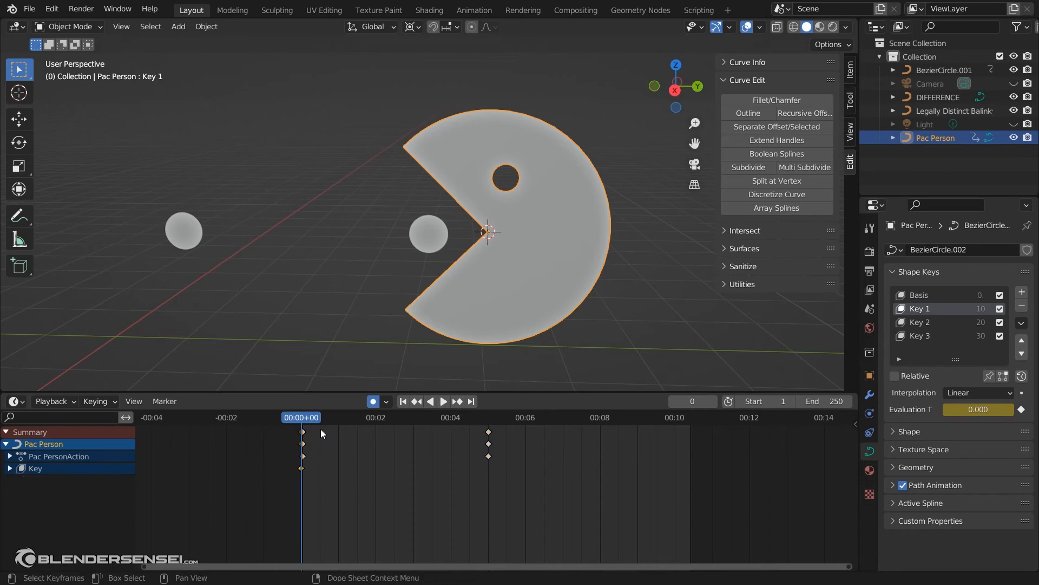
Scrub and play the start of the animation to check Pac Person's movement.
left_click_drag(321, 420, 350, 420)
left_click(302, 468)
left_click_drag(342, 426, 301, 433)
scroll(277, 415, "up", 2)
key("space")
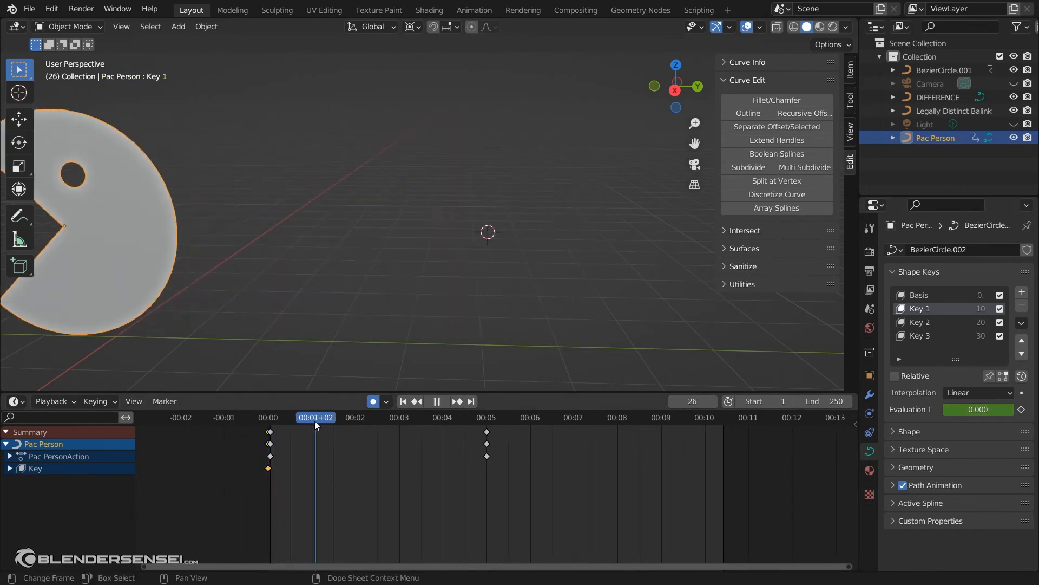
At frame 6, set Pac Person's Evaluation Time to 30 and keyframe it so the mouth is fully closed.
left_click_drag(314, 421, 281, 440)
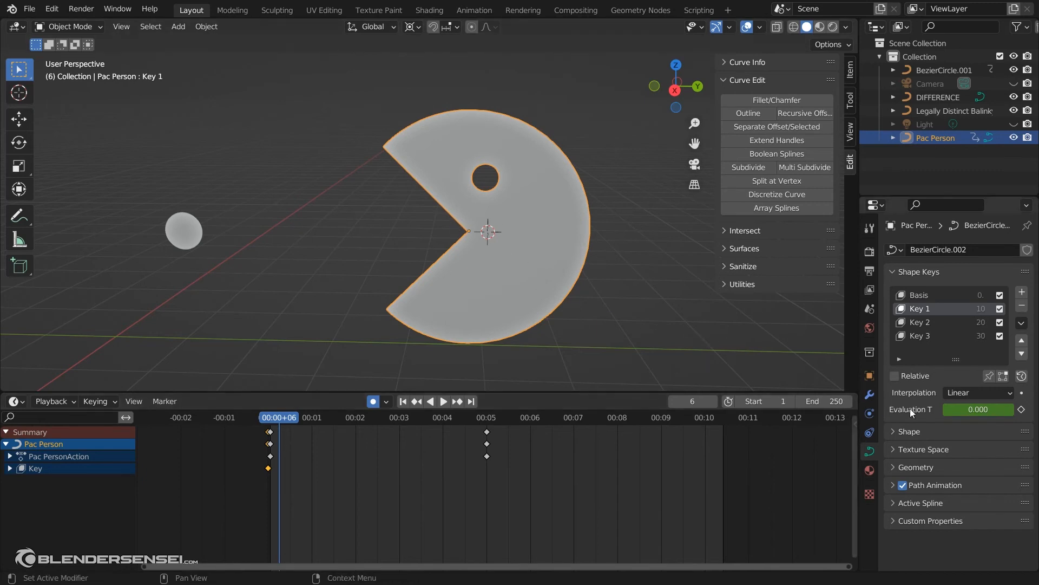
left_click_drag(984, 410, 1026, 410)
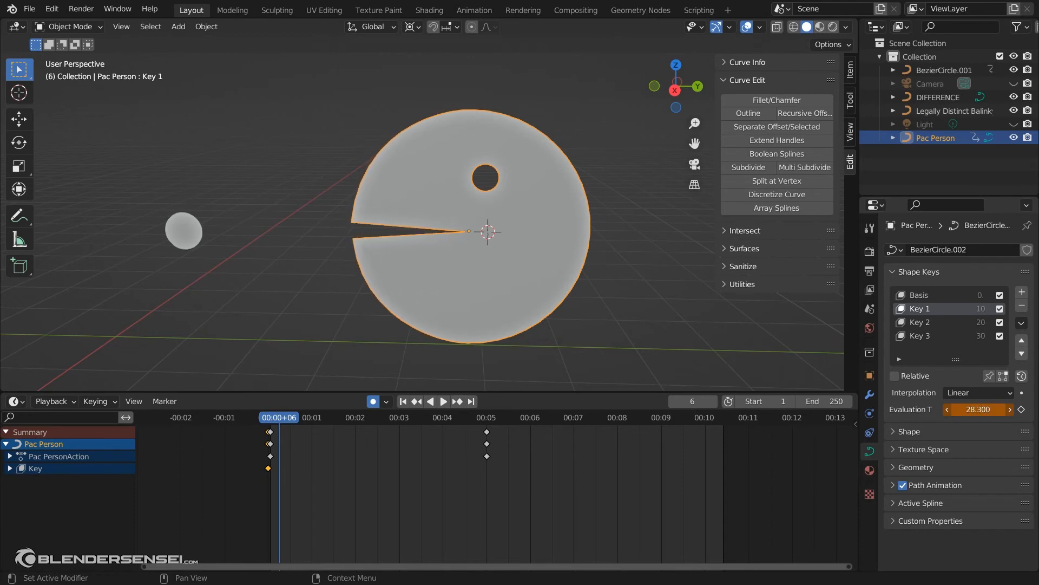
key("i")
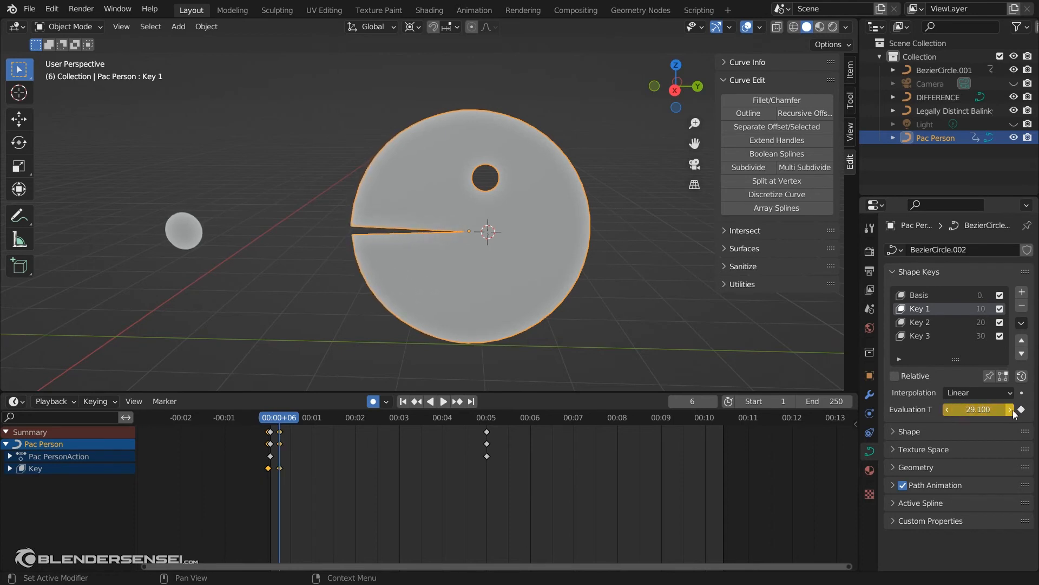
left_click(1010, 410)
left_click(1010, 409)
left_click(1010, 410)
left_click(1010, 410)
left_click(1010, 410)
left_click(1010, 410)
left_click(1010, 410)
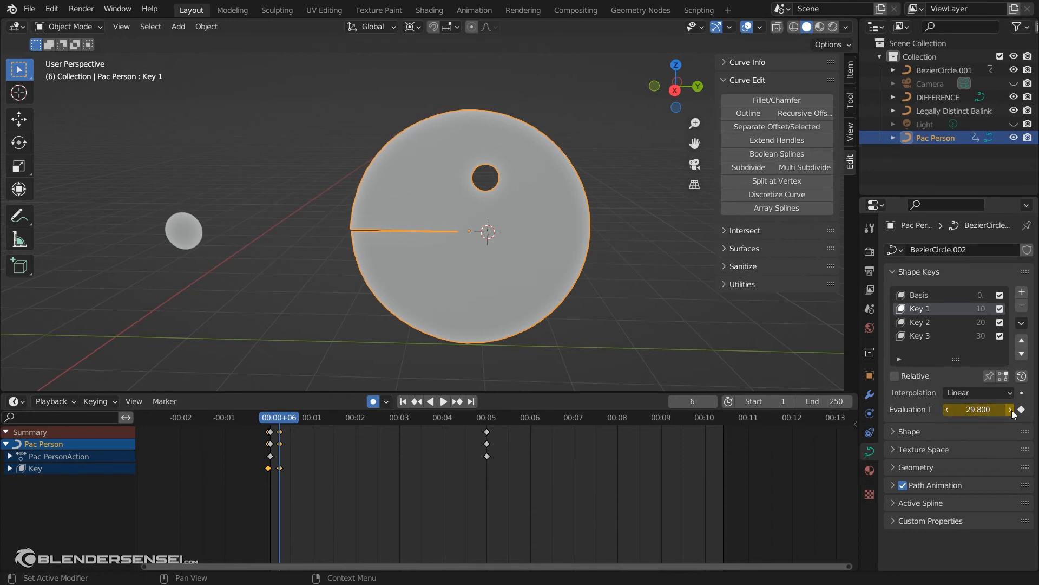
key("i")
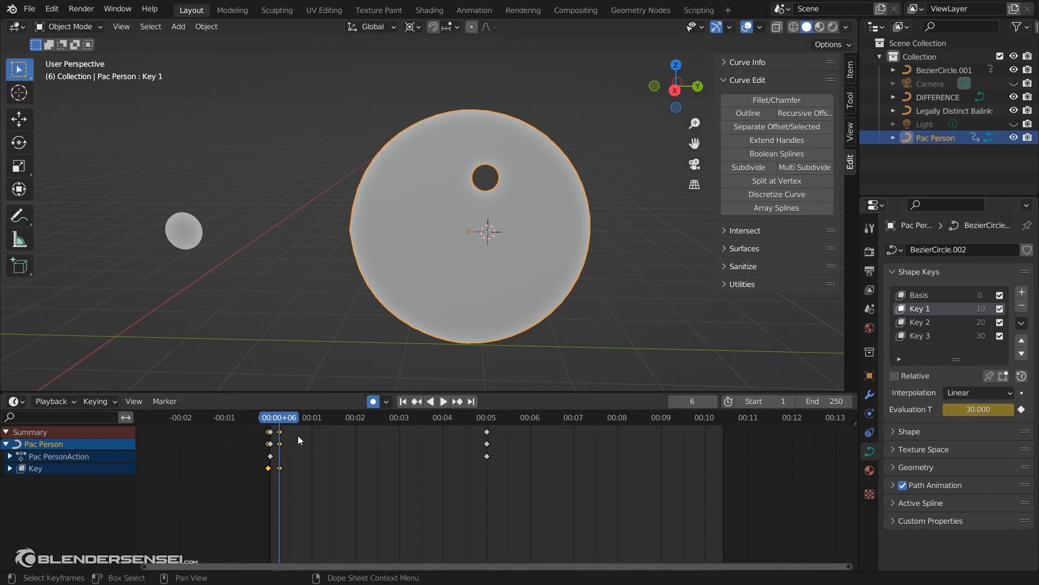
Return to the start and play the first mouth closing to check it.
left_click_drag(280, 418, 254, 415)
key("space")
key("Escape")
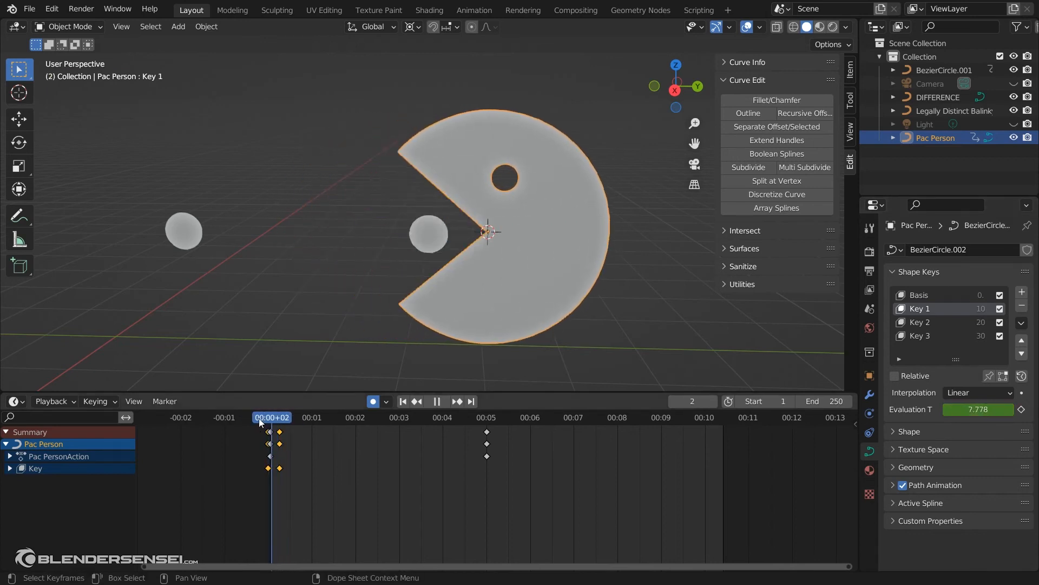
Duplicate the two Evaluation Time keyframes directly after themselves, and duplicate the resulting four keyframes 25 frames further along.
left_click(280, 467)
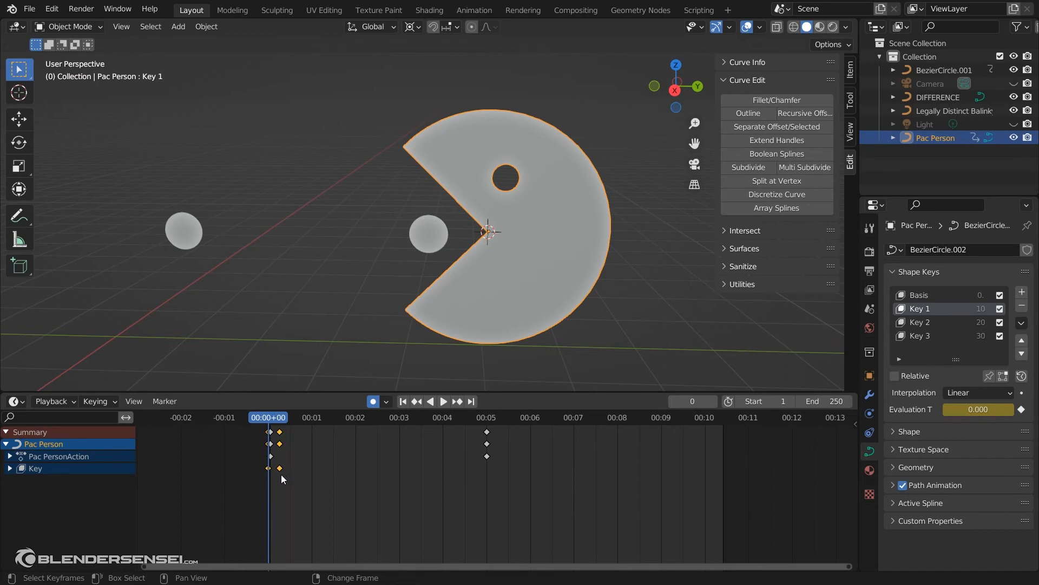
key("shift+d")
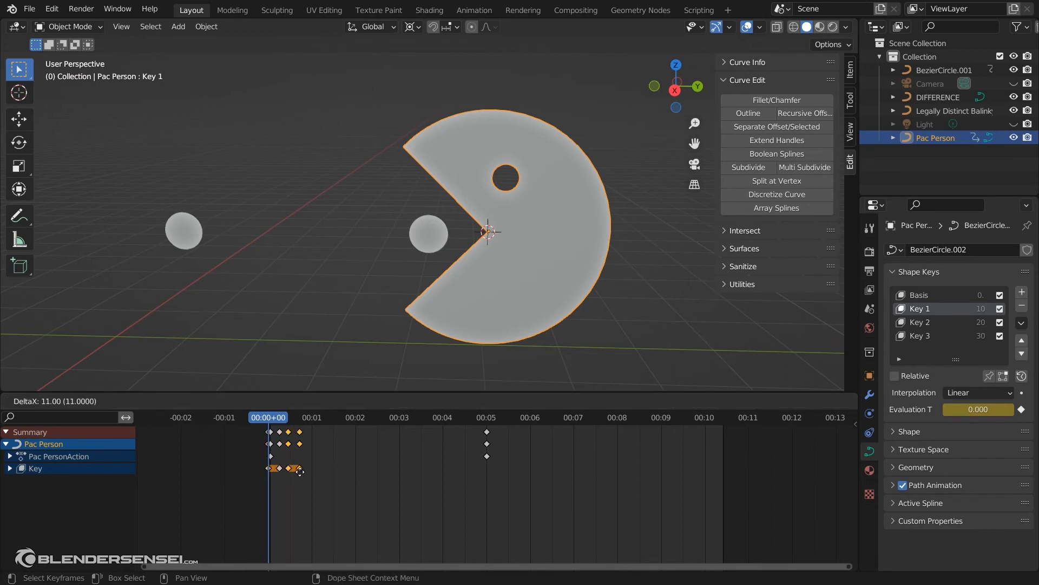
left_click(303, 471)
left_click_drag(321, 483, 254, 464)
key("shift+d")
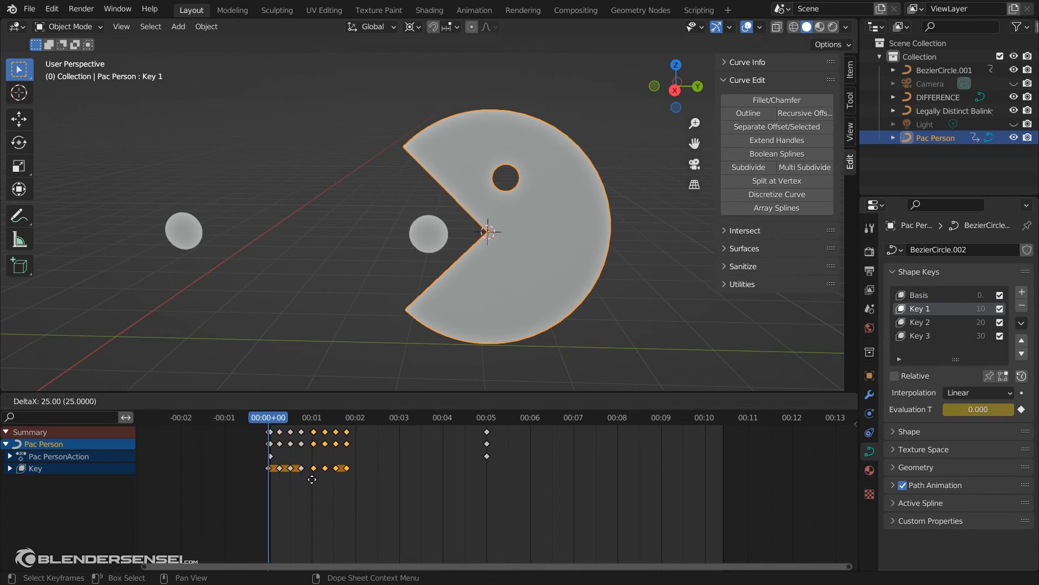
left_click(313, 480)
Duplicate the eight Evaluation Time keyframes 49 frames further along, and all sixteen keyframes by 97 frames.
left_click_drag(360, 486, 260, 464)
key("shift+d")
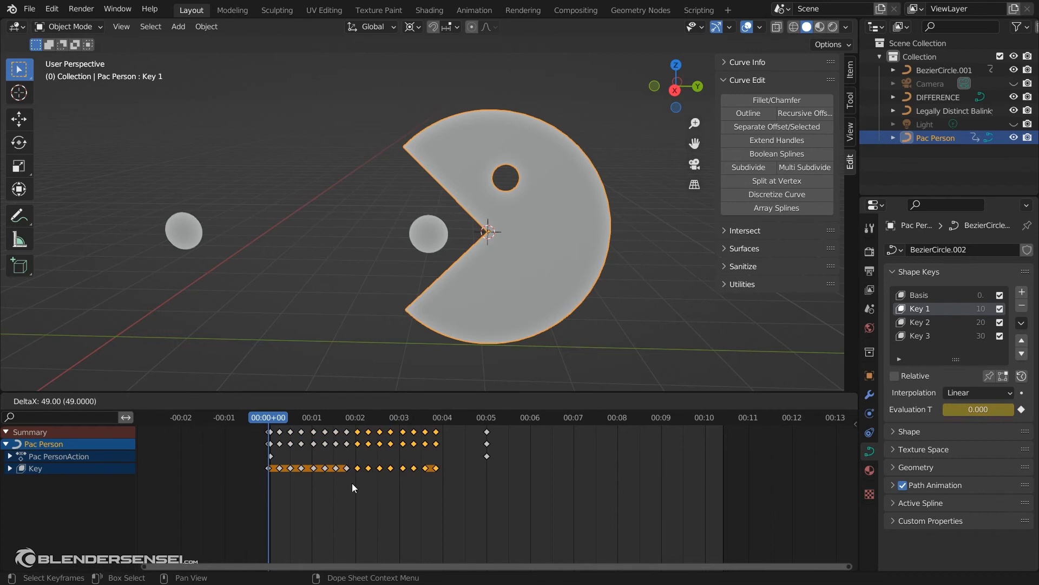
left_click(352, 483)
left_click_drag(466, 494, 251, 463)
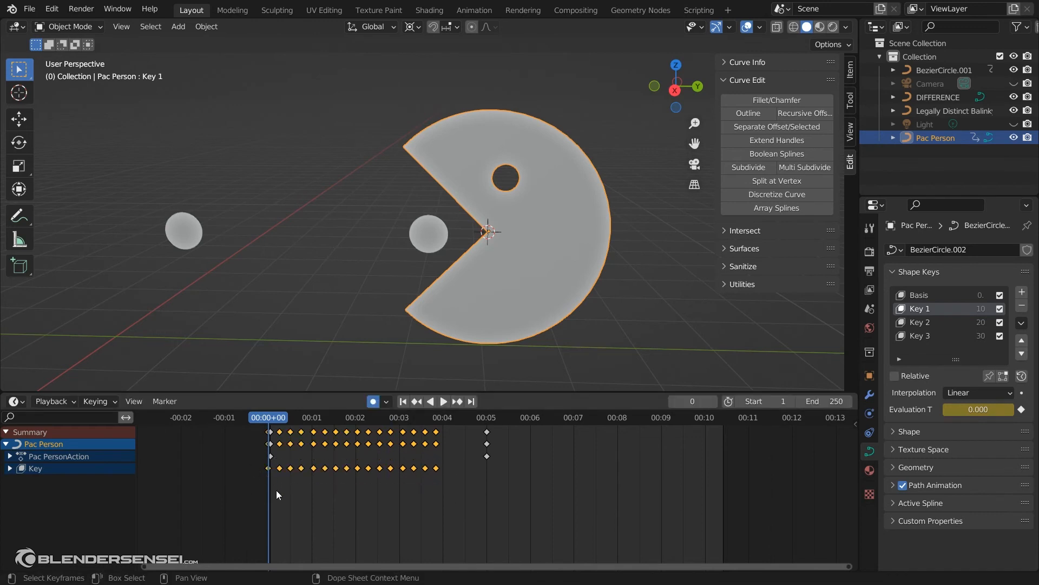
key("shift+d")
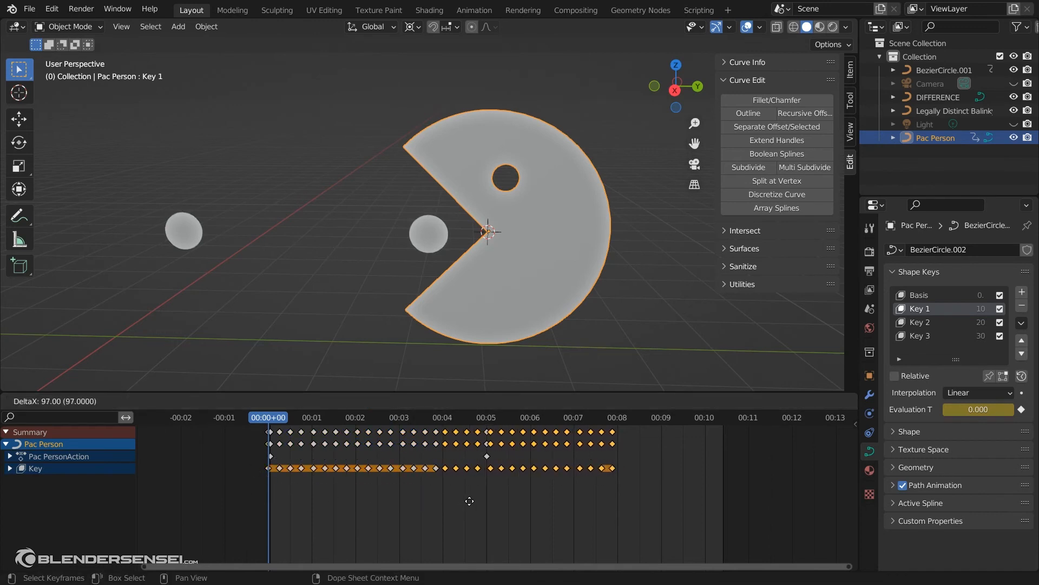
left_click(469, 501)
Play the chomping animation, return to frame 0 and hide the viewport sidebar to see the whole row of dots.
key("space")
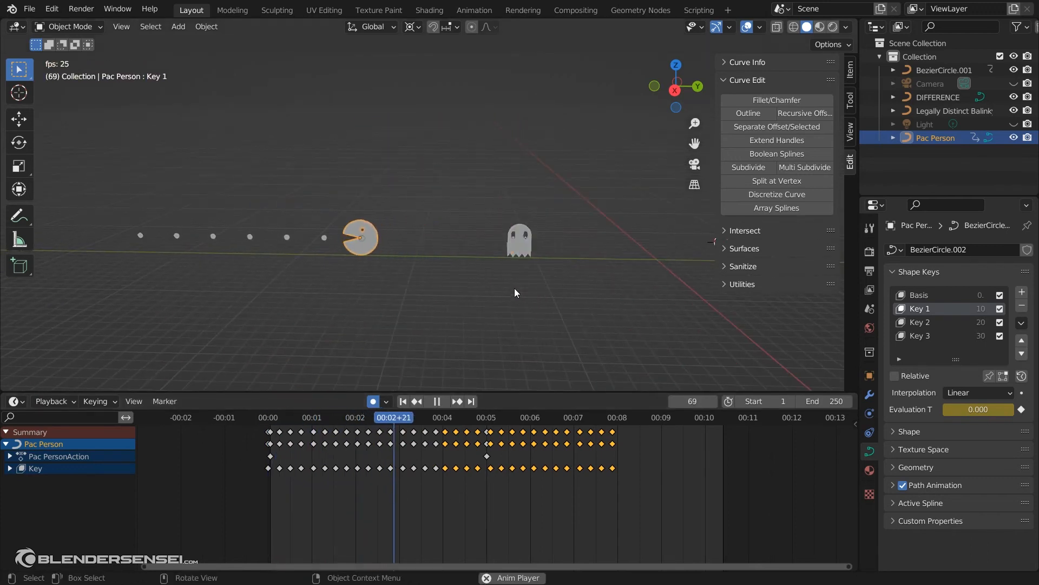
key("space")
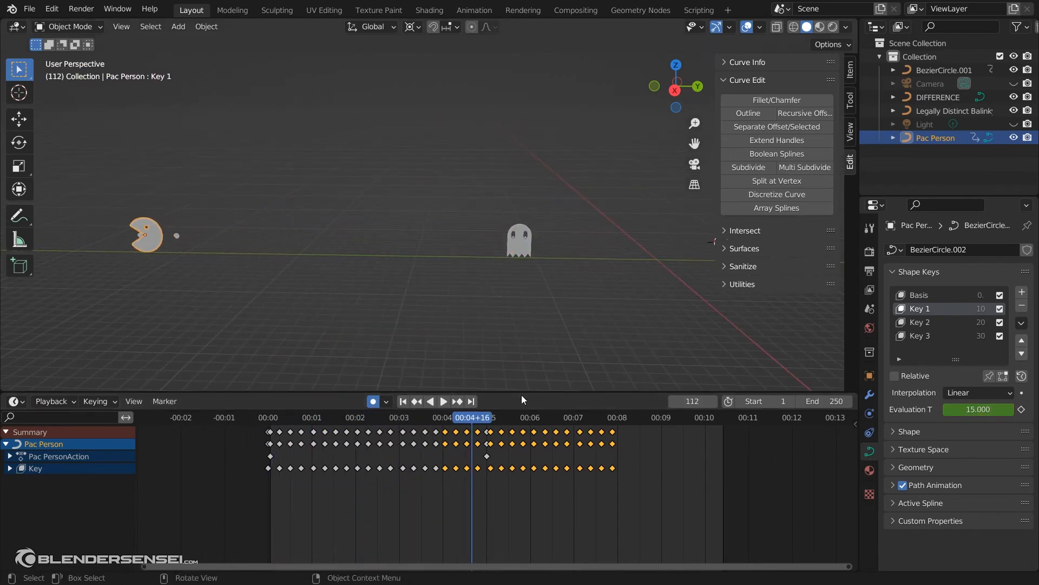
left_click_drag(472, 417, 269, 391)
middle_click_drag(501, 302, 388, 316, "shift")
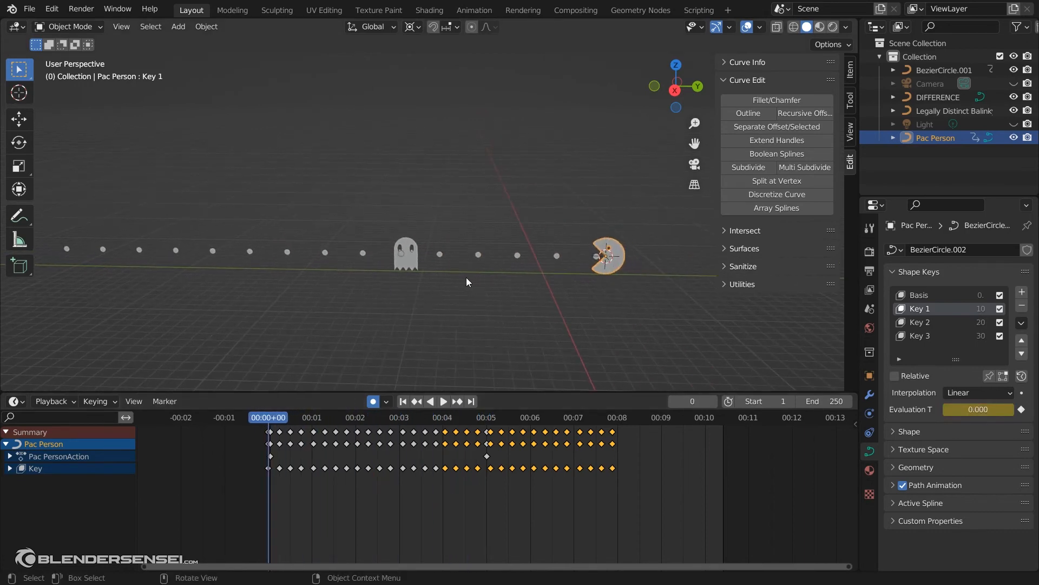
key("n")
mouse_move(486, 340)
middle_mouse_down()
mouse_move(505, 330)
mouse_move(482, 348)
middle_mouse_up()
middle_click_drag(424, 318, 537, 336)
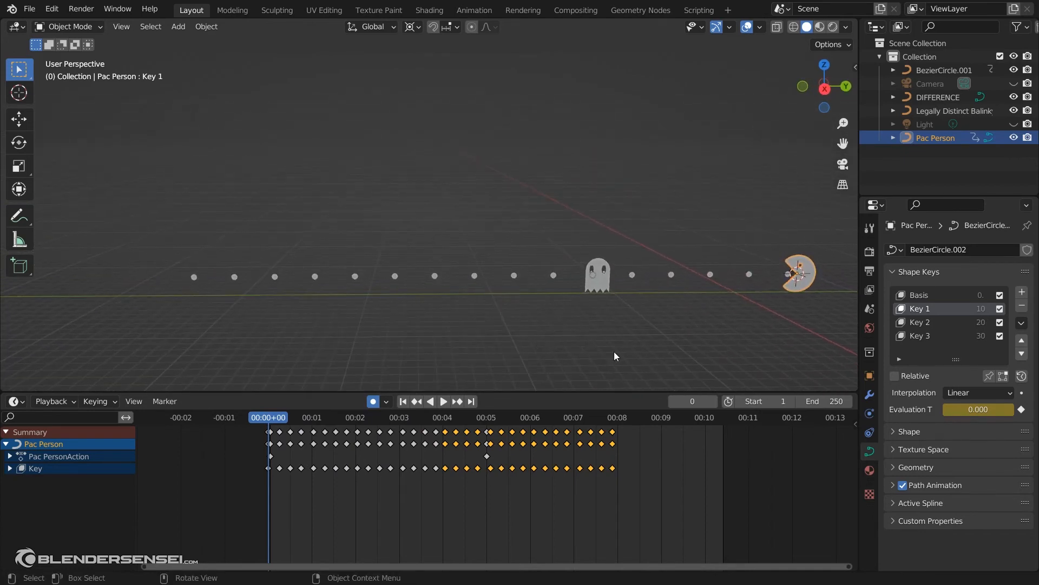
Set the interpolation mode of Pac Person's keyframes to Linear.
right_click(363, 479)
mouse_move(346, 476)
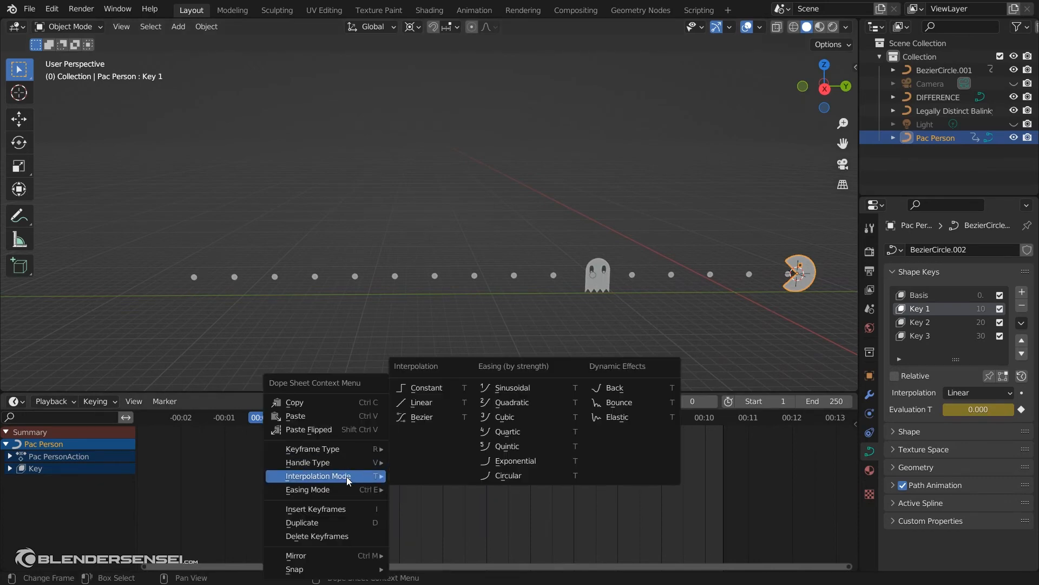
left_click(422, 402)
Set the interpolation mode of the row of dots' array Count keyframes to Linear.
left_click(196, 277)
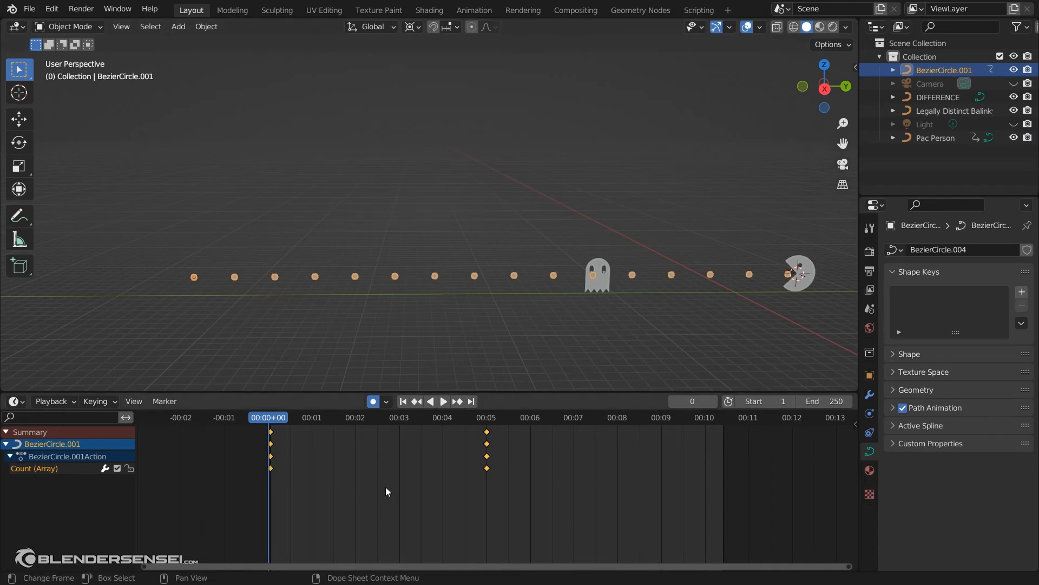
right_click(385, 469)
mouse_move(385, 469)
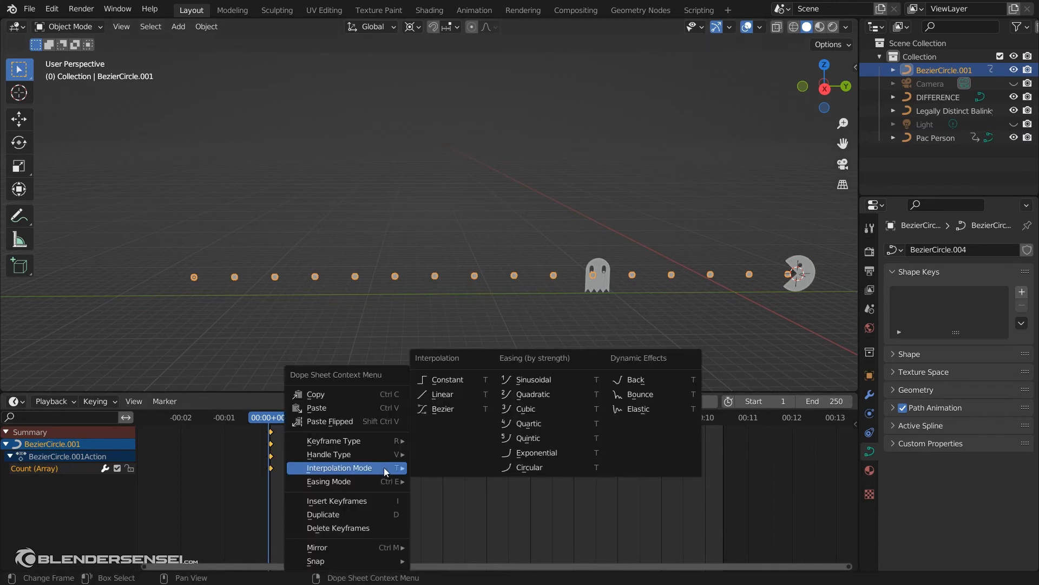
left_click(458, 395)
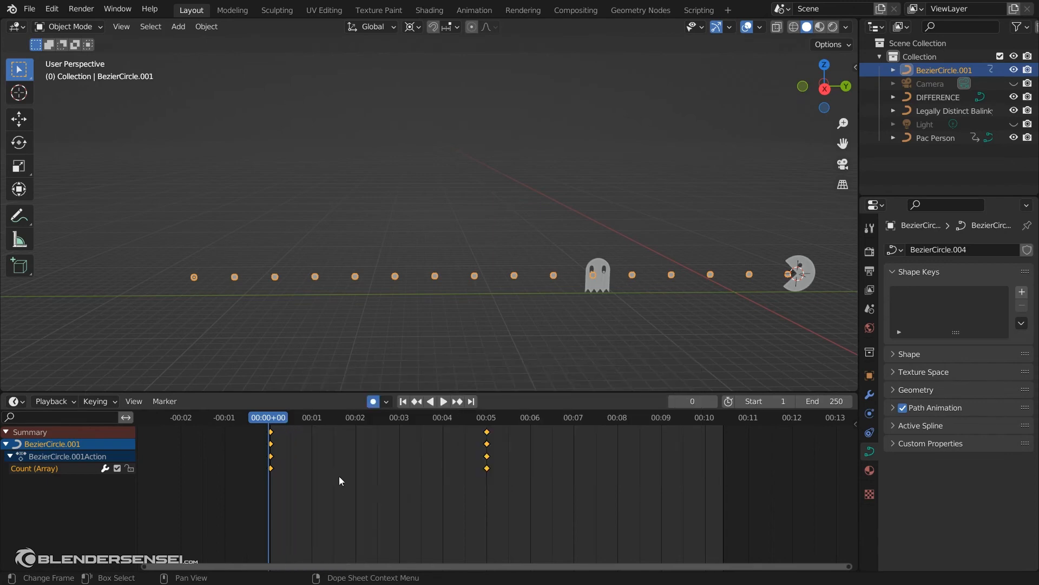
Select Pac Person and play the animation to compare his movement with the disappearing dots.
left_click(807, 289)
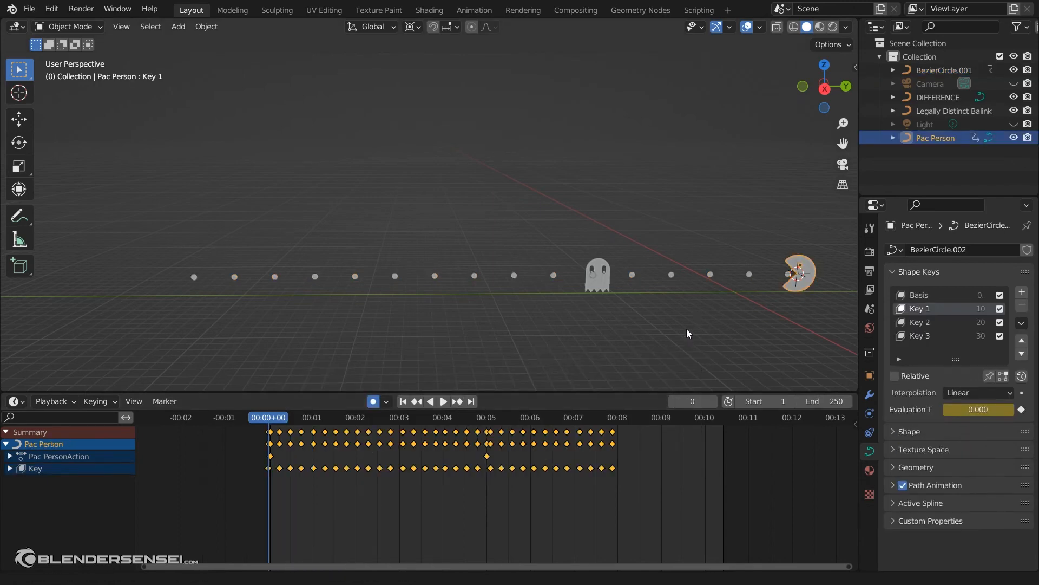
key("space")
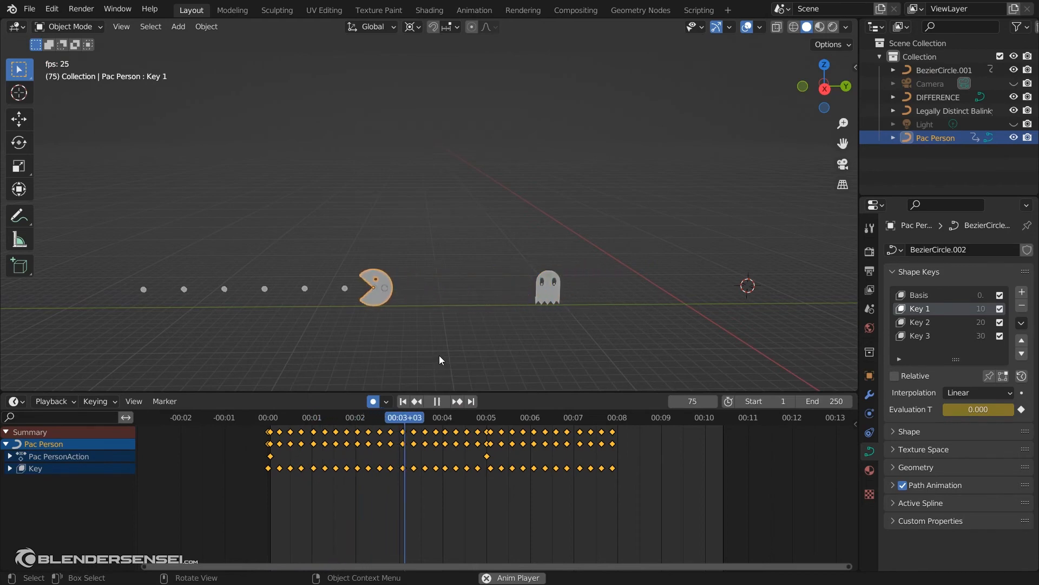
key("space")
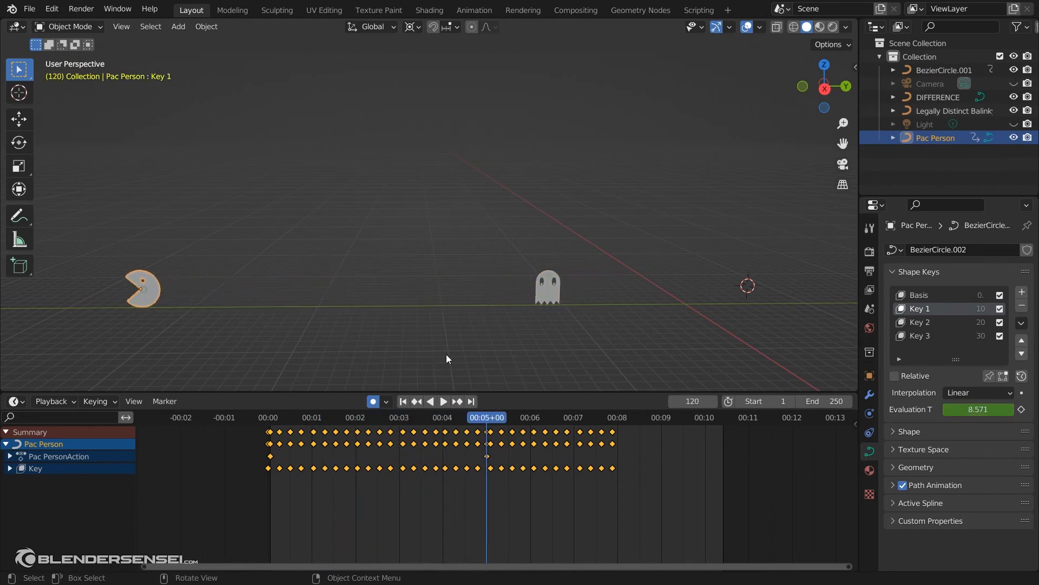
At frame 100, reduce the dots' Array relative offset Y to 6.000 and scrub back to check the alignment with Pac Person.
left_click_drag(498, 417, 450, 440)
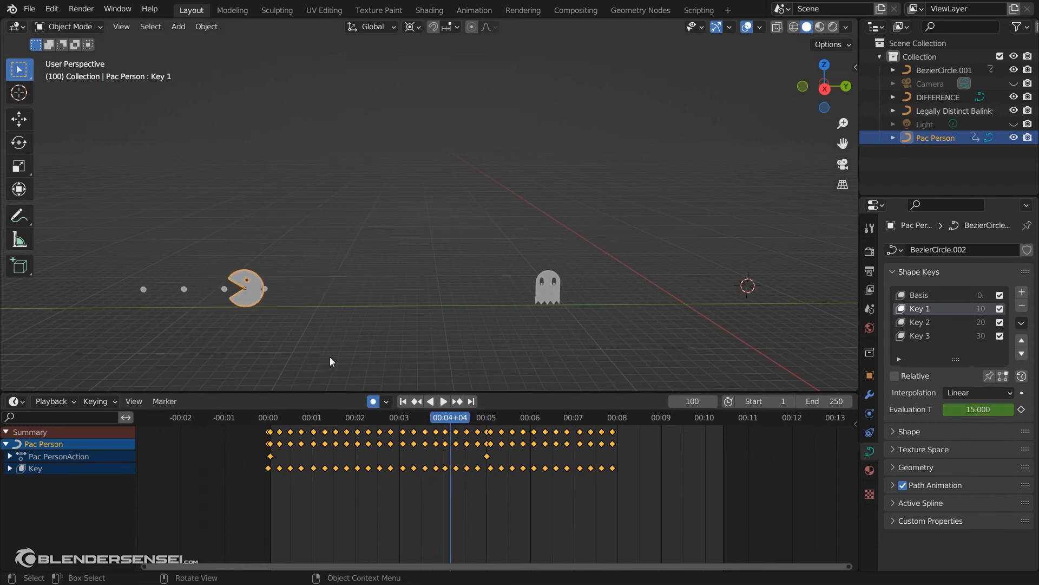
scroll(379, 347, "up", 2)
middle_click_drag(399, 343, 526, 312, "shift")
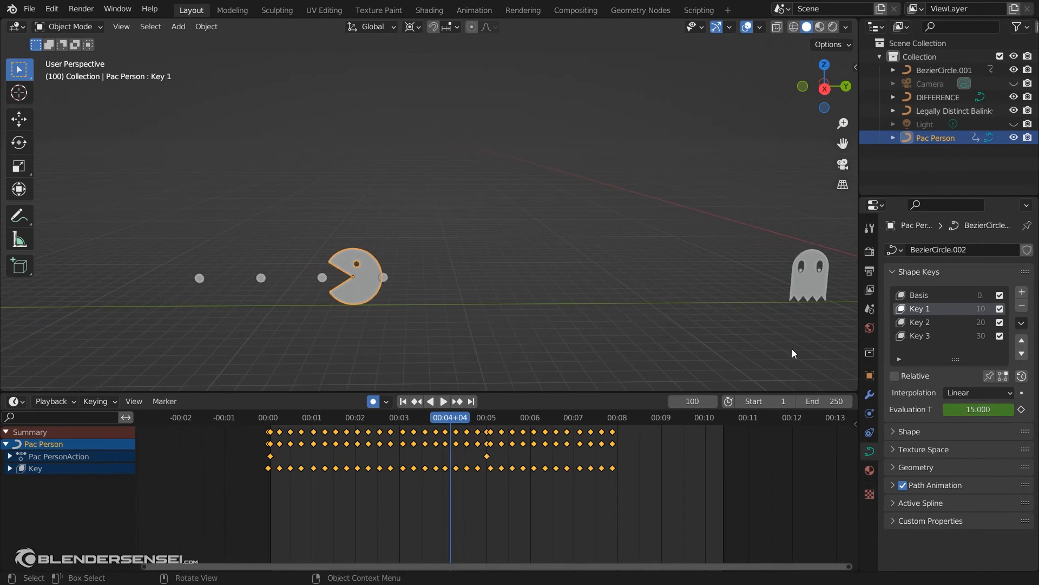
left_click(260, 281)
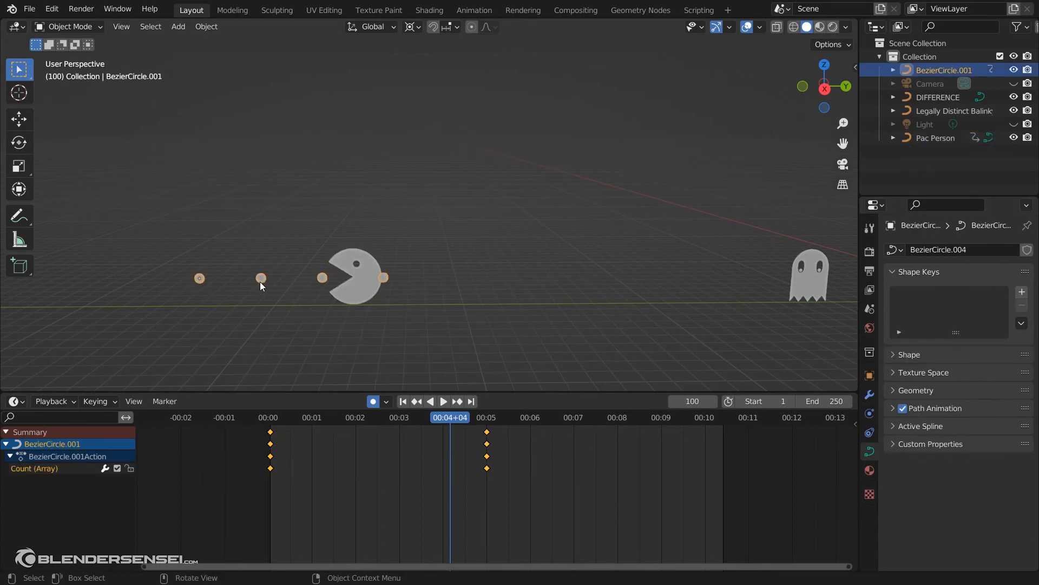
left_click(869, 401)
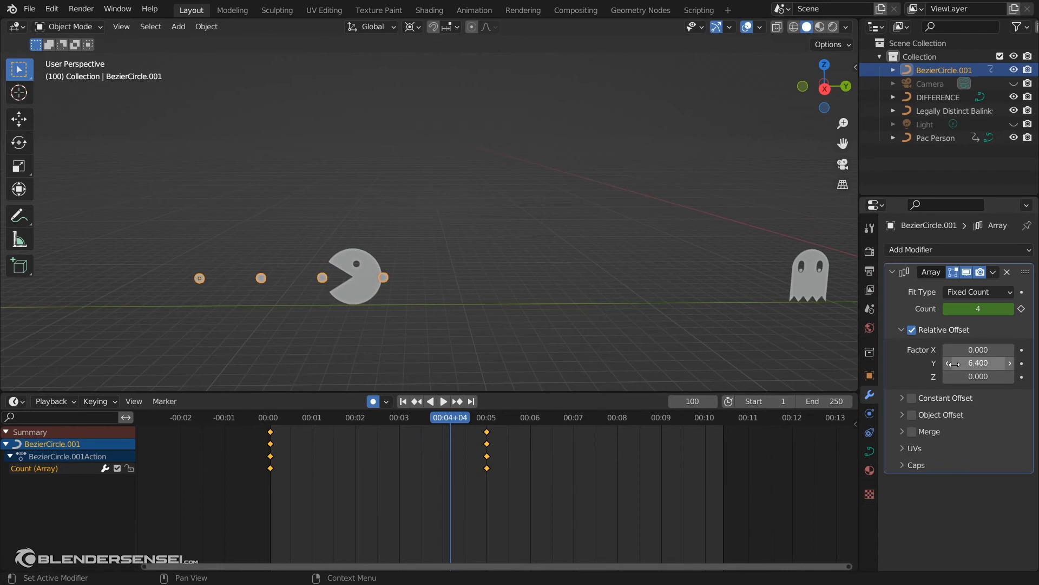
left_click(947, 363)
left_click(947, 363)
left_click(947, 363)
left_click(947, 363)
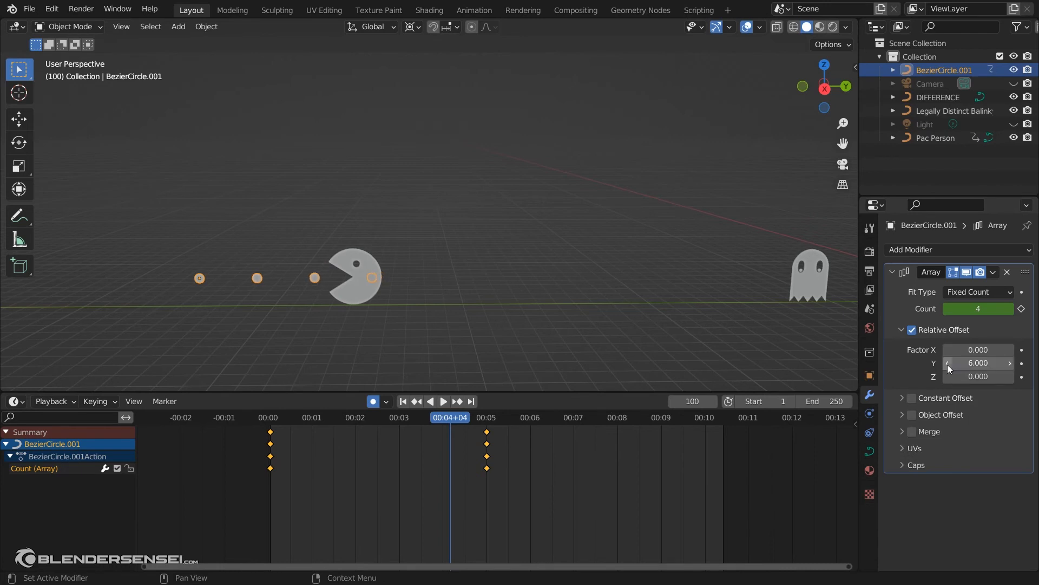
left_click_drag(452, 417, 381, 416)
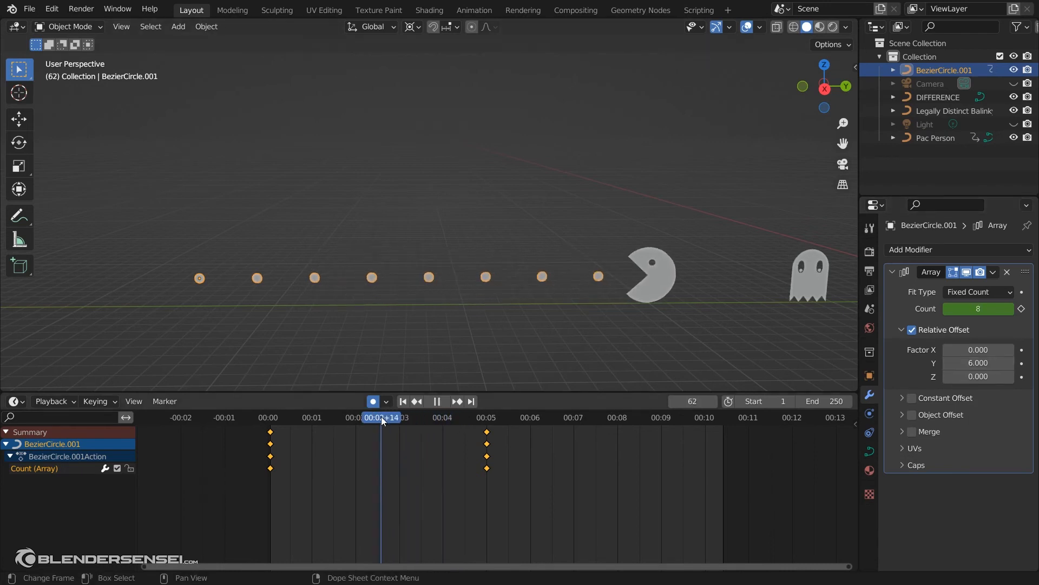
Hide the viewport overlays and scrub back to frame 0 to check how Pac Person lines up with the dots.
left_click(749, 26)
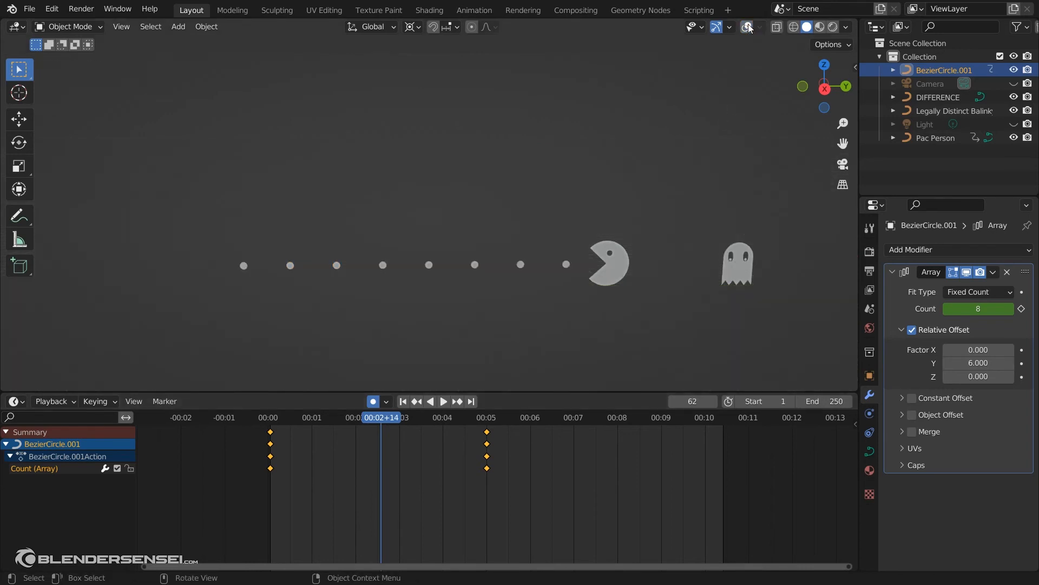
key("KP_3")
scroll(685, 260, "down", 1)
middle_click_drag(679, 260, 583, 274, "shift")
left_click_drag(385, 417, 313, 433)
key("Escape")
middle_click_drag(703, 315, 691, 230)
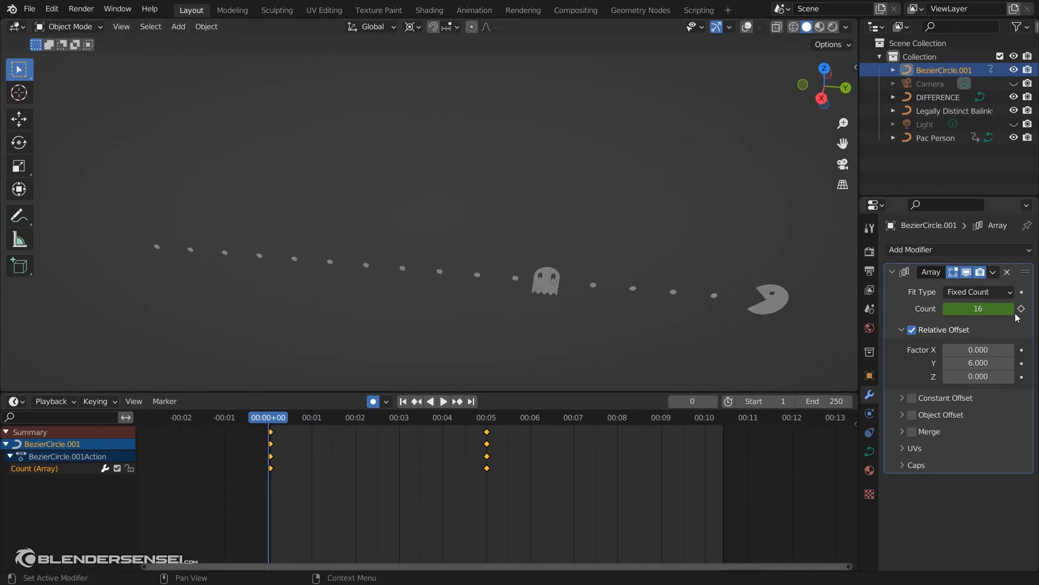
middle_click_drag(638, 345, 703, 339)
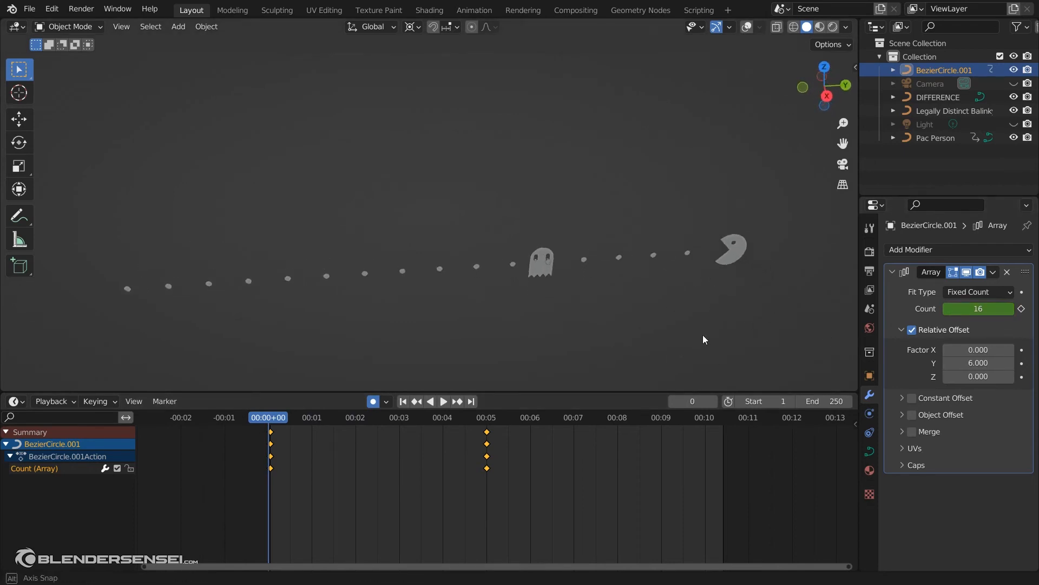
At frame 1, raise the dots' Array Count to 17 and play the animation to check the first dot.
key("space")
left_click_drag(280, 424, 270, 424)
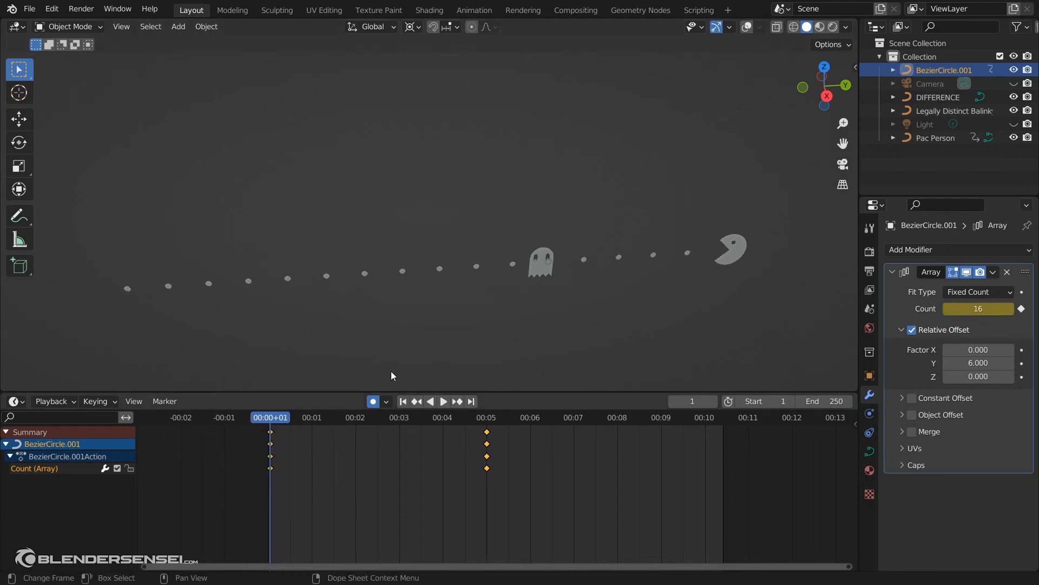
middle_click_drag(591, 305, 586, 283)
left_click(1011, 310)
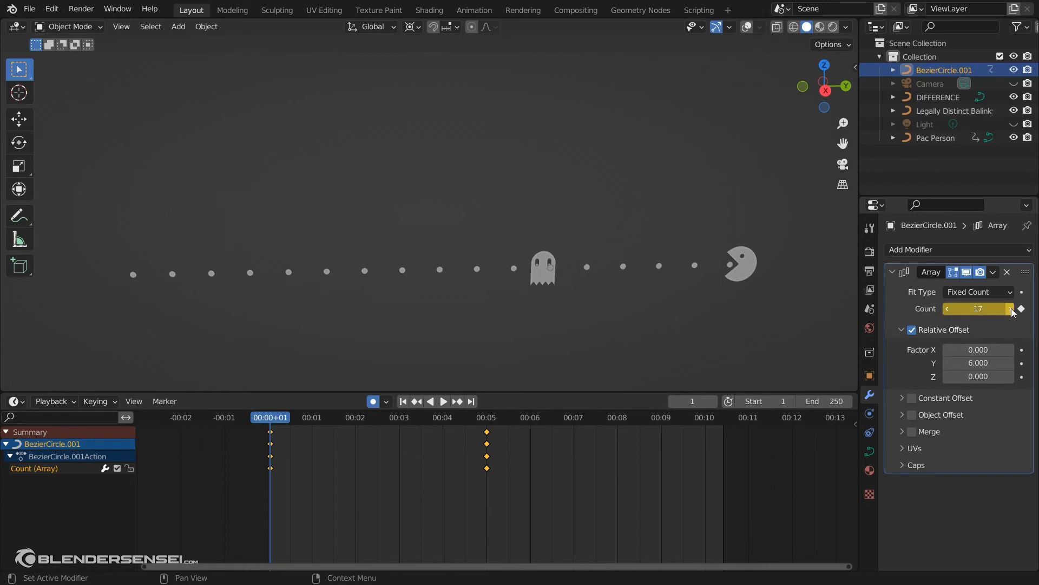
mouse_move(677, 286)
middle_mouse_down()
mouse_move(654, 294)
mouse_move(683, 281)
middle_mouse_up()
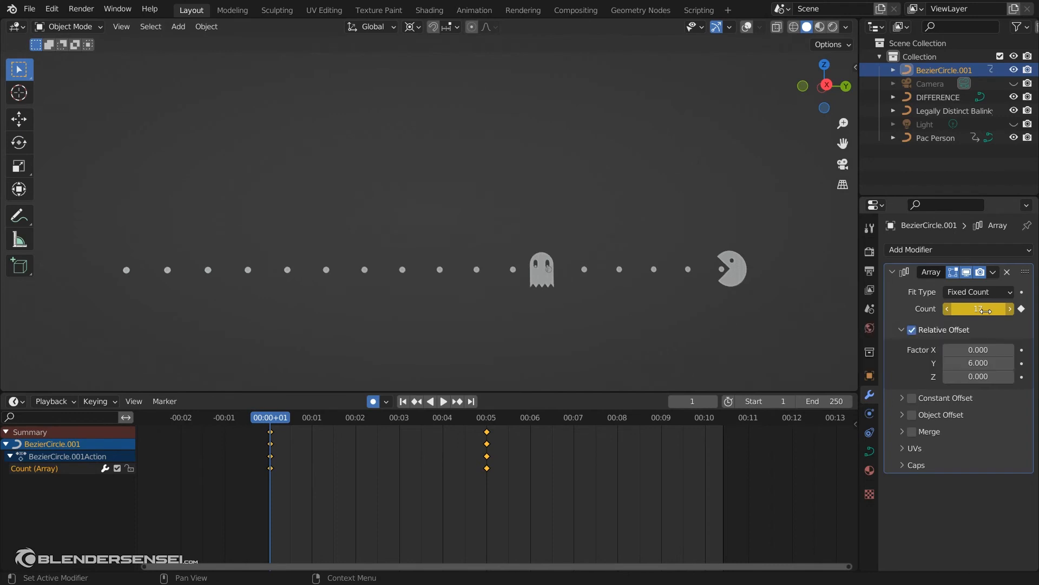
key("space")
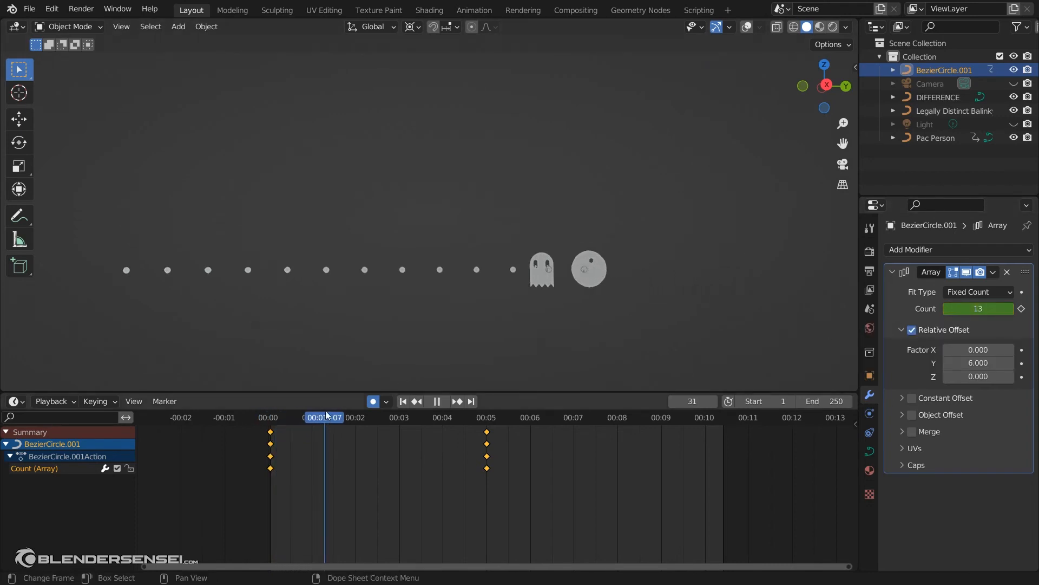
key("space")
Show the overlays again and move the row of dots along the X axis into line with the characters.
key("KP_5")
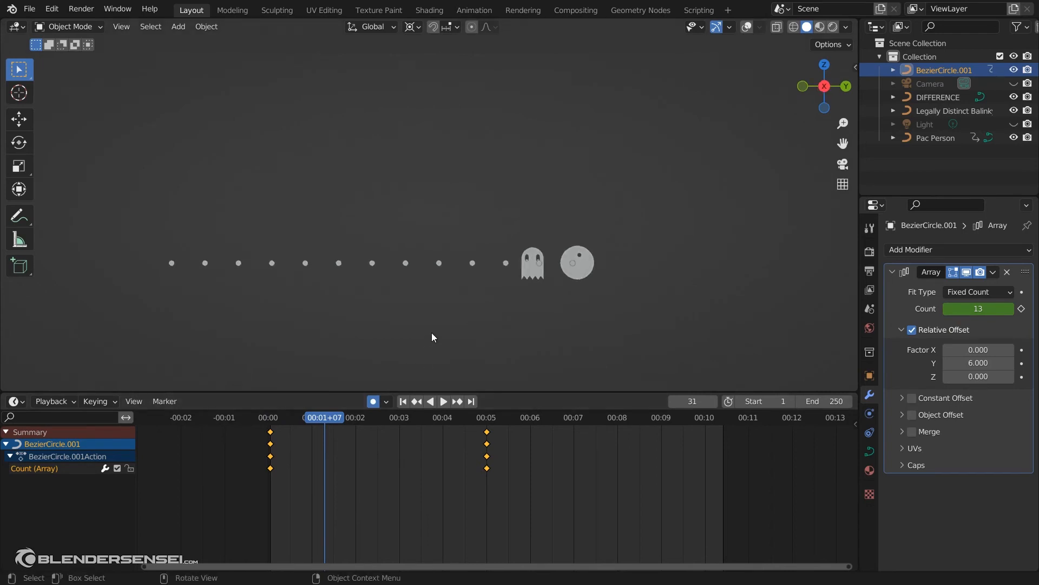
middle_click_drag(431, 332, 375, 259)
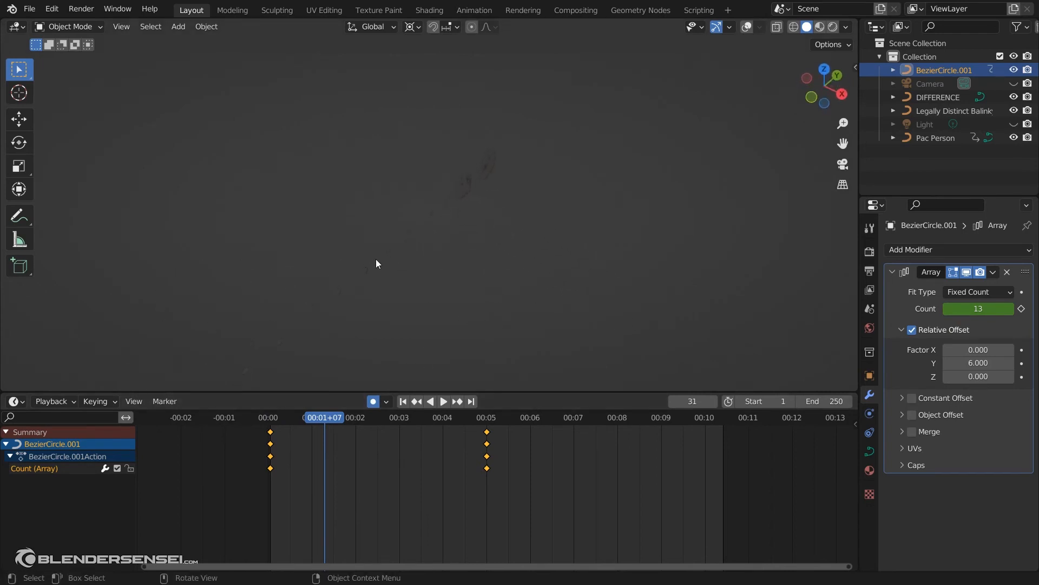
left_click(749, 27)
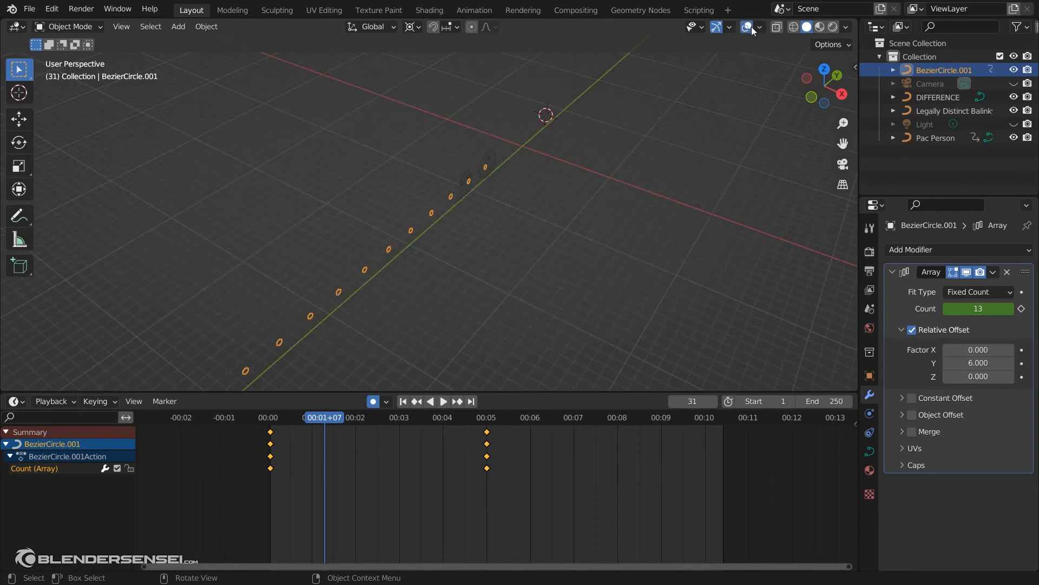
middle_click_drag(439, 245, 531, 264)
key("g")
key("x")
left_click(493, 291)
Hide the overlays and scrub through to frame 101 to compare Pac Person's mouth with the disappearing dots.
left_click(747, 27)
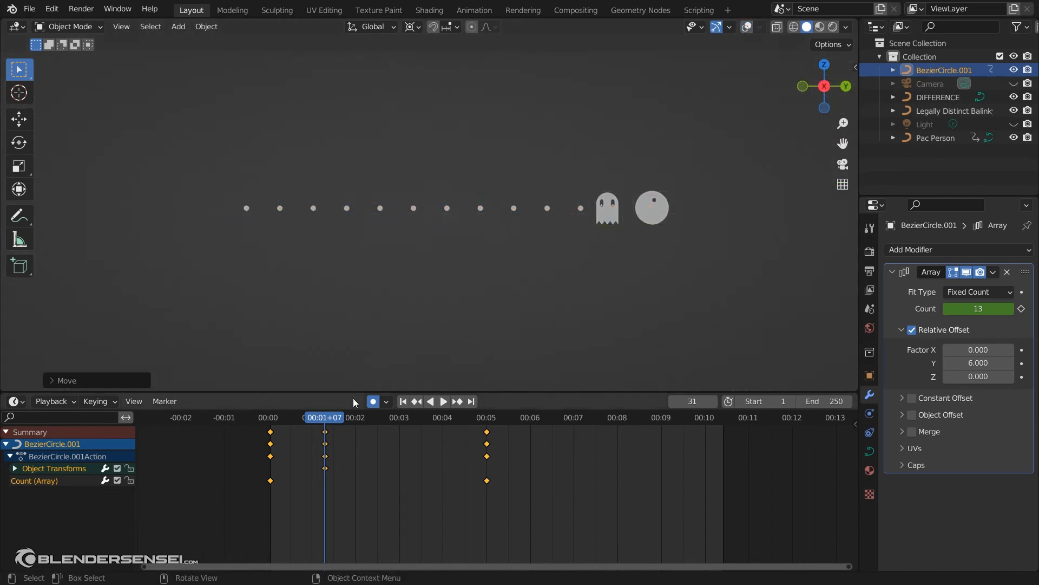
key("space")
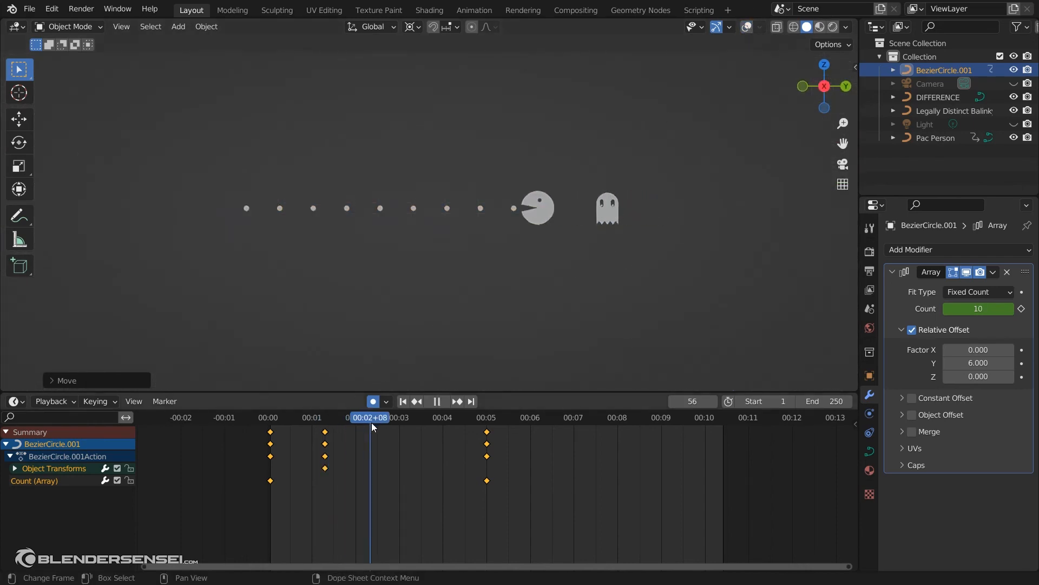
left_click_drag(372, 423, 452, 446)
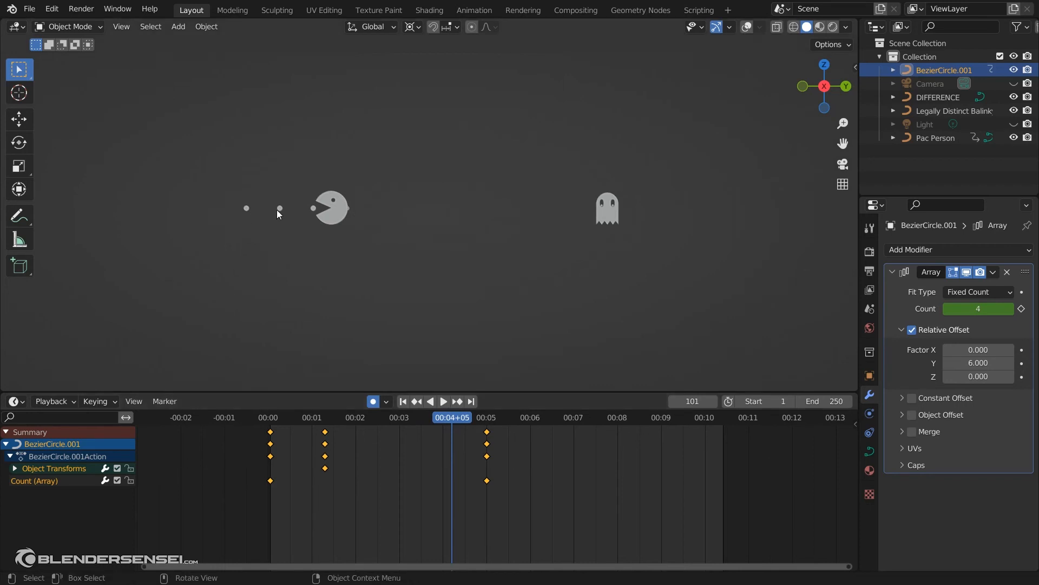
Shift the dots' final array Count keyframe about two frames earlier, just before the 5-second mark, and return to frame 0.
left_click(741, 30)
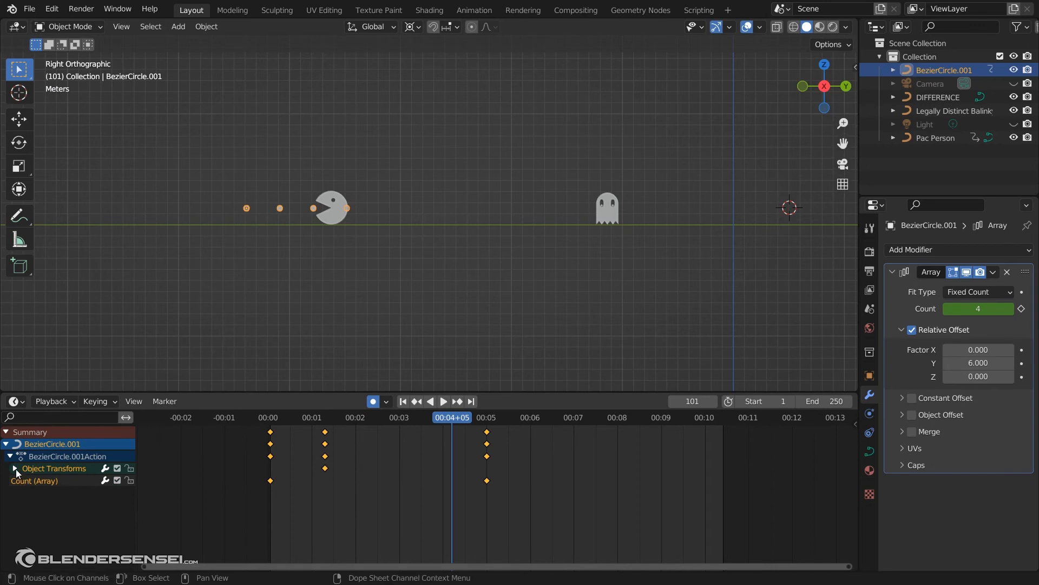
left_click(487, 480)
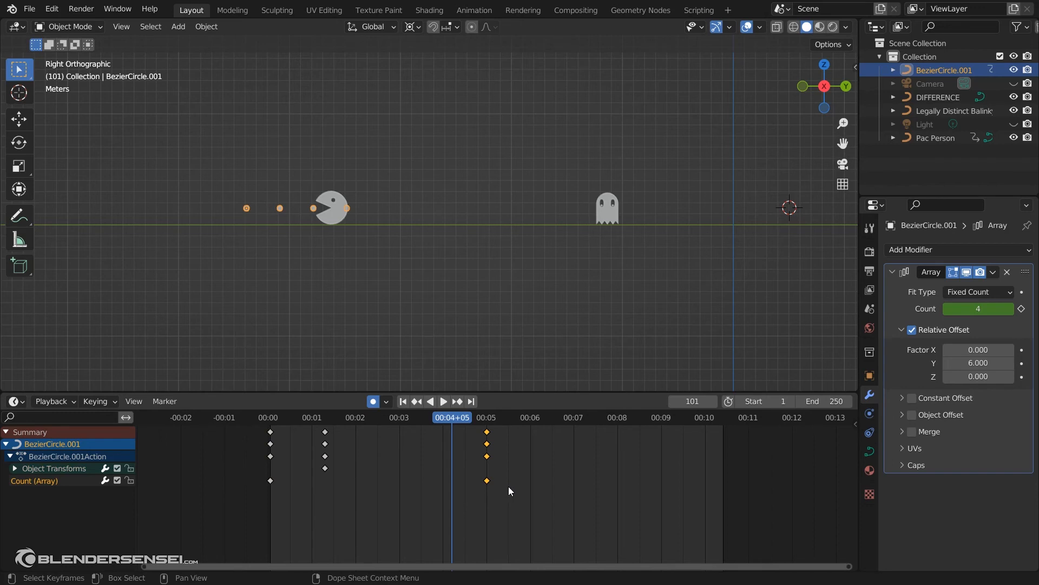
key("g")
left_click(504, 486)
left_click_drag(452, 418, 269, 418)
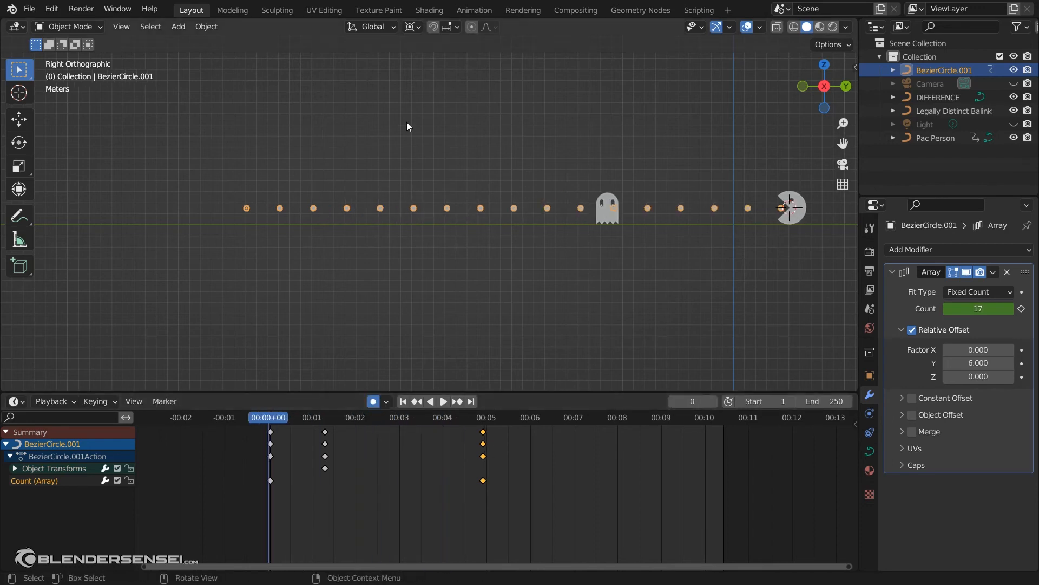
Play the animation without overlays to check that Pac Person eats every dot through to the end.
left_click(749, 29)
key("space")
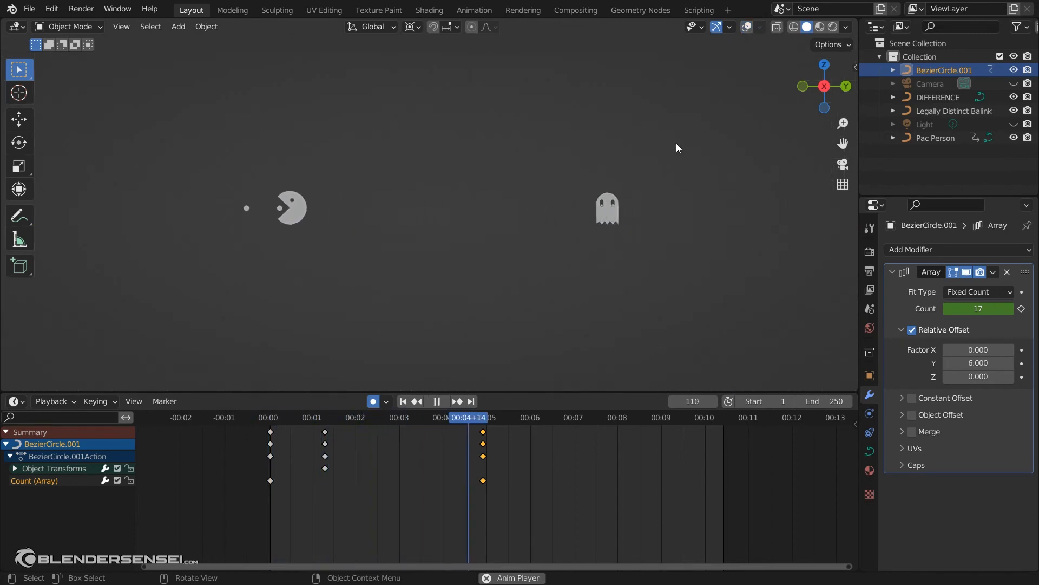
key("space")
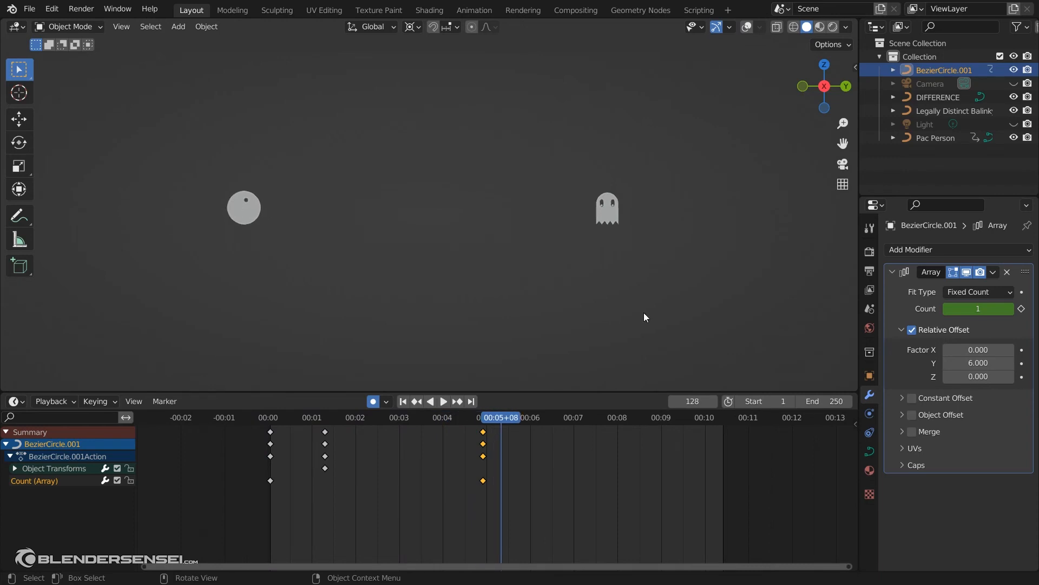
Select the ghost and auto-key its transforms at frame 0 by confirming a move in place.
left_click(748, 28)
middle_click_drag(672, 244, 652, 287)
left_click_drag(499, 417, 230, 416)
middle_click_drag(613, 277, 509, 306)
left_click(491, 266)
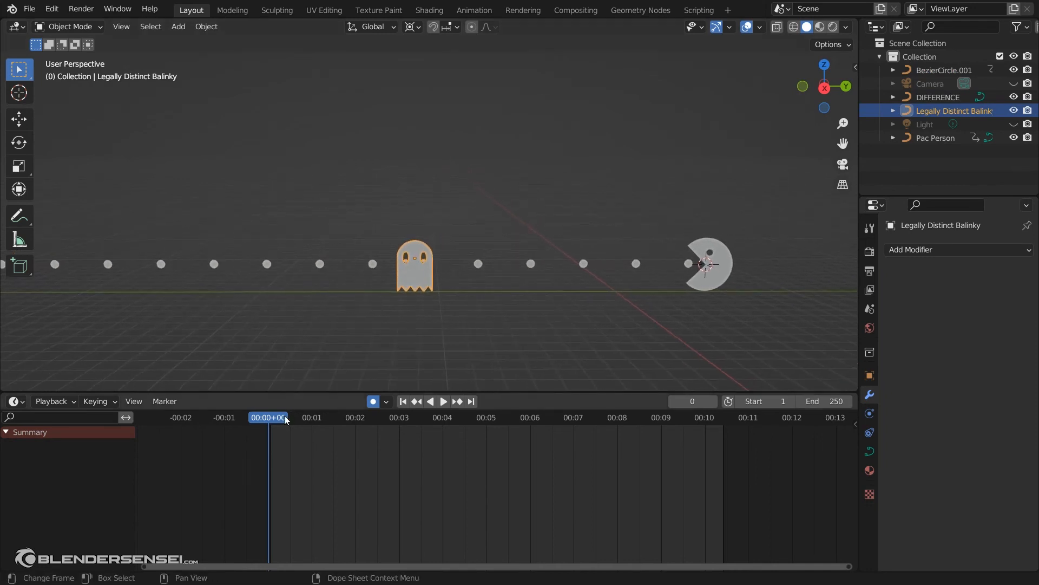
key("space")
key("Escape")
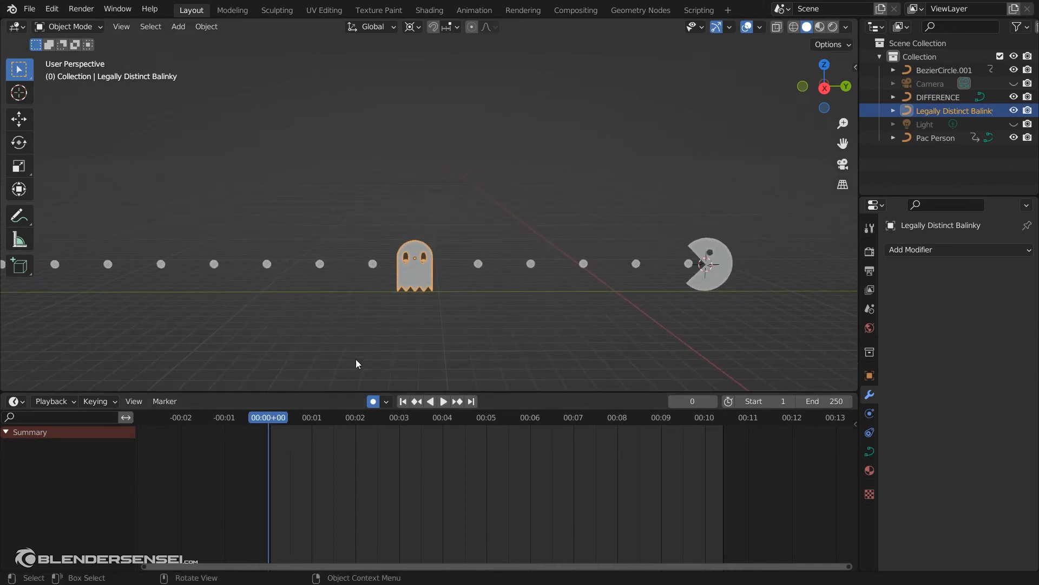
key("g")
left_click(418, 275)
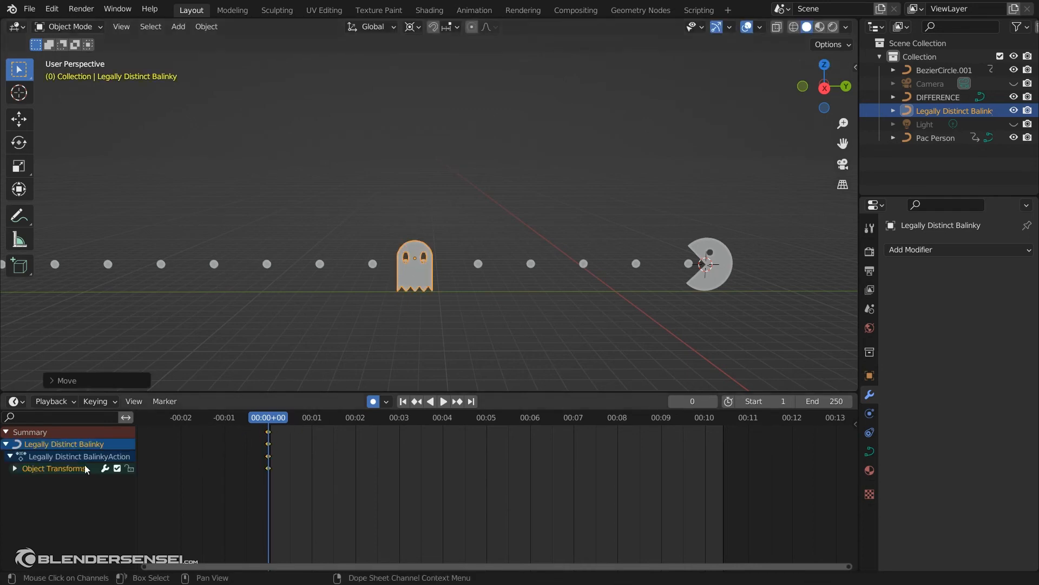
Collapse the ghost's action channels and duplicate its starting keyframe to frame 24.
left_click(9, 457)
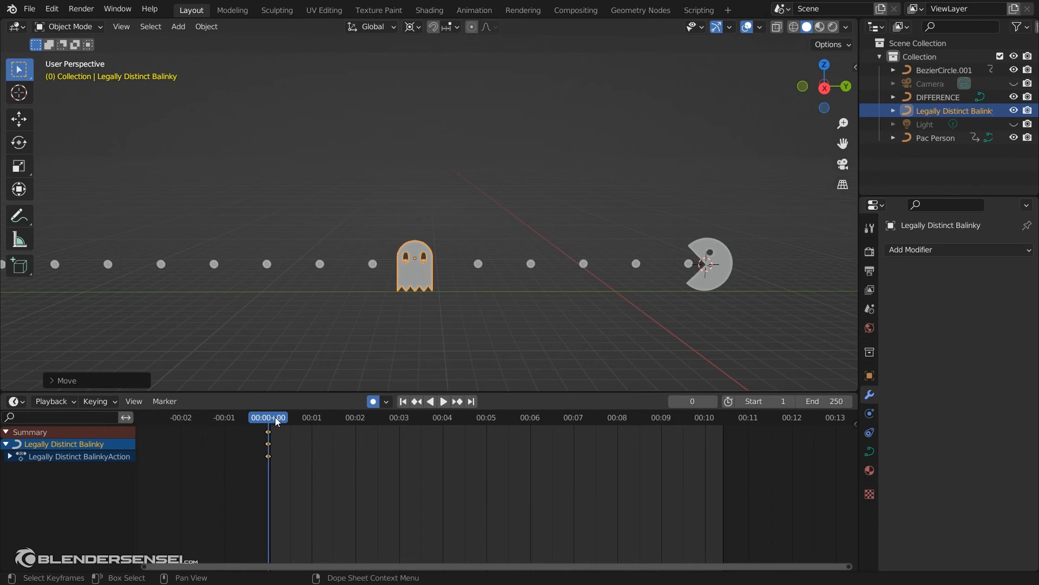
left_click_drag(277, 422, 312, 426)
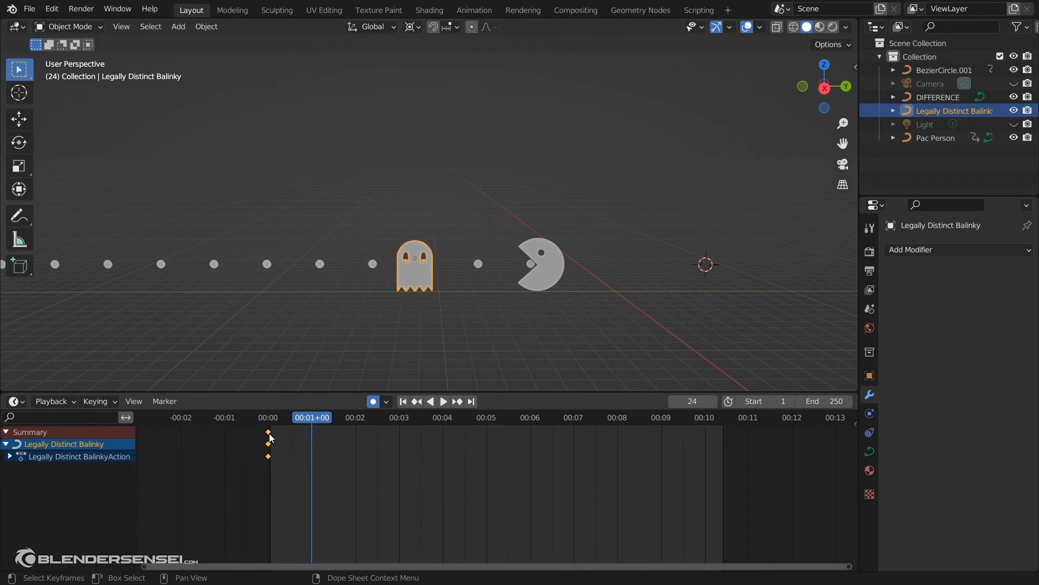
key("i")
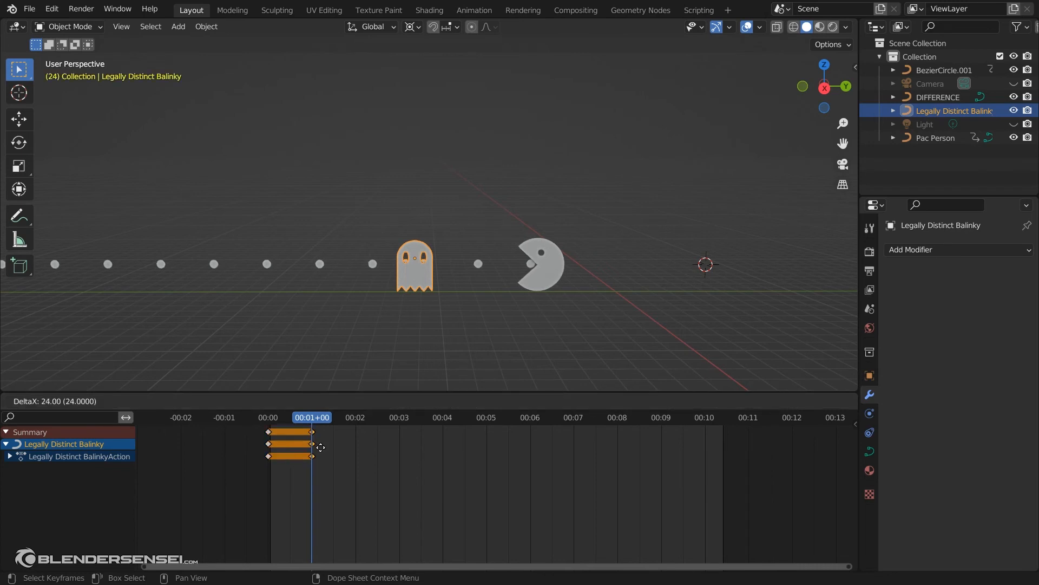
Go to frame 26 in the right view and set the transform pivot point to Median Point.
mouse_move(315, 420)
left_mouse_down()
mouse_move(284, 423)
mouse_move(318, 431)
left_mouse_up()
key("KP_3")
scroll(489, 289, "up", 2)
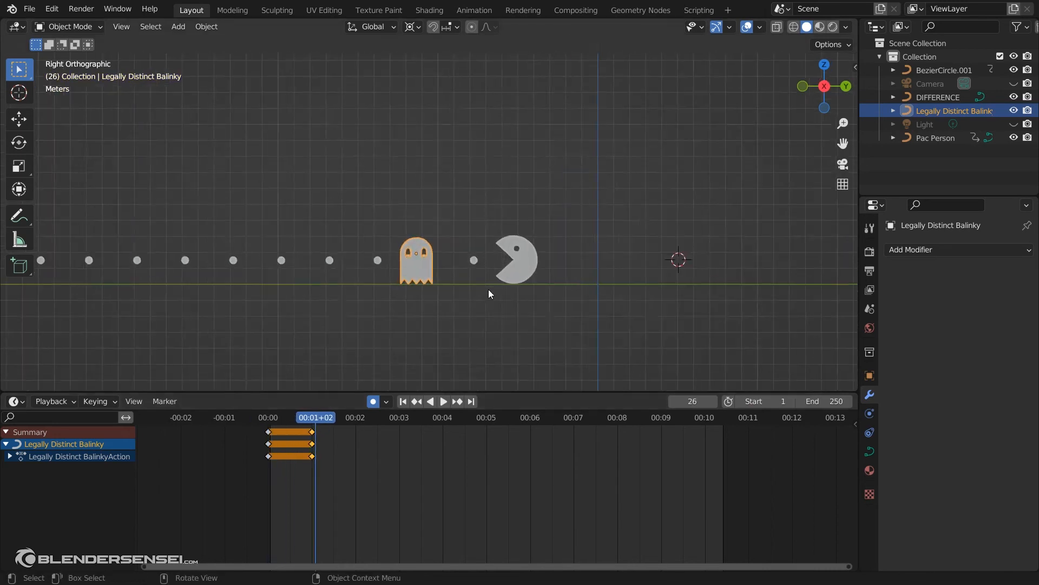
key("r")
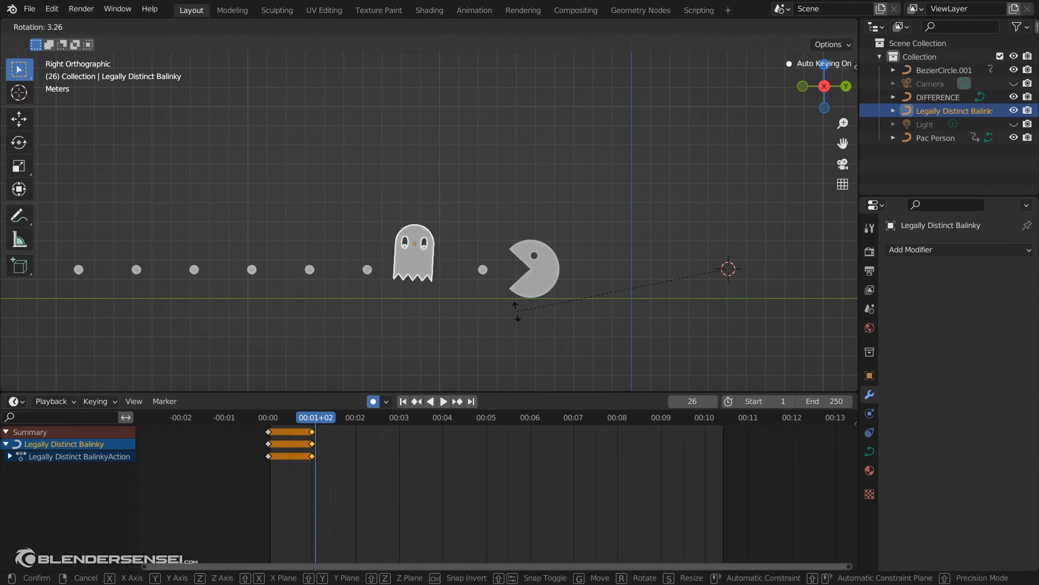
key("Escape")
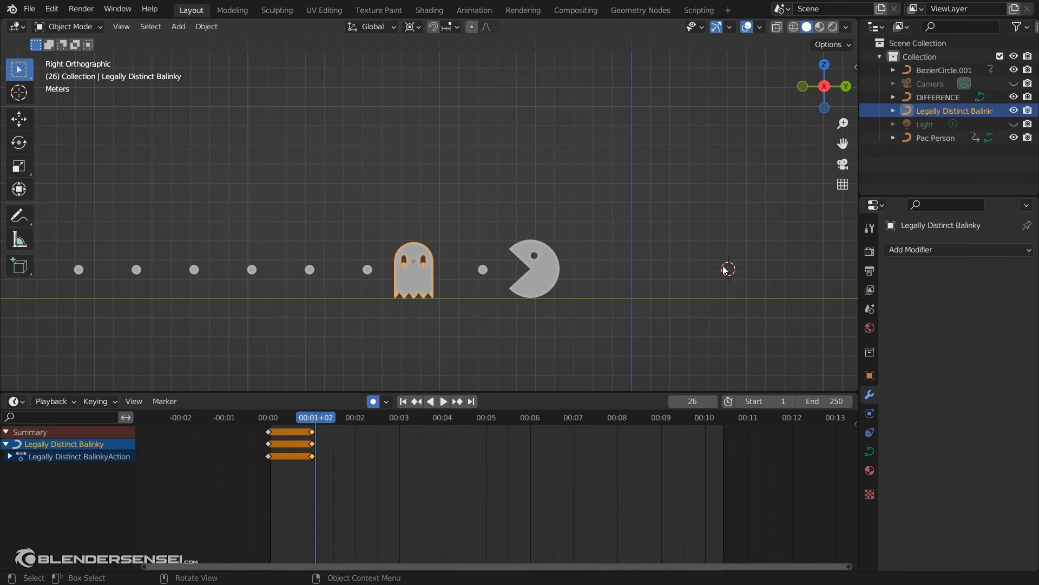
left_click(414, 27)
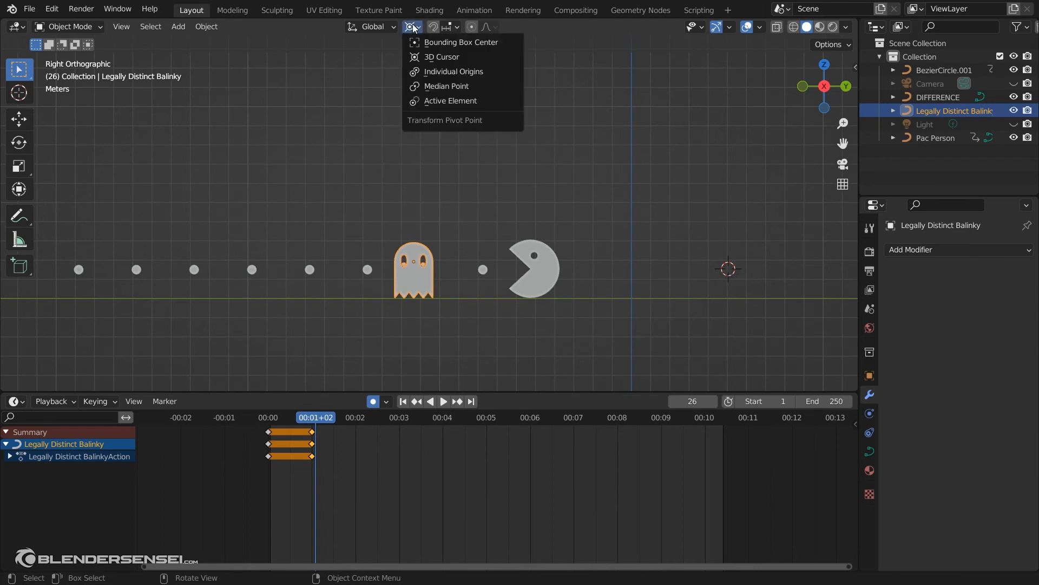
left_click(464, 86)
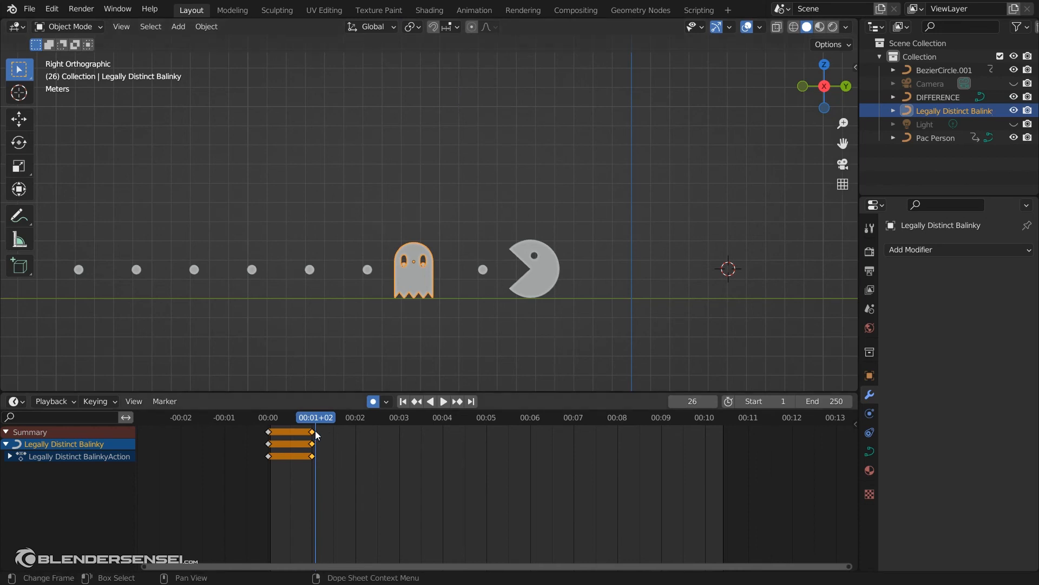
Pose the ghost at frame 26 by rotating it about -5°, enlarging it slightly and nudging it upward.
key("r")
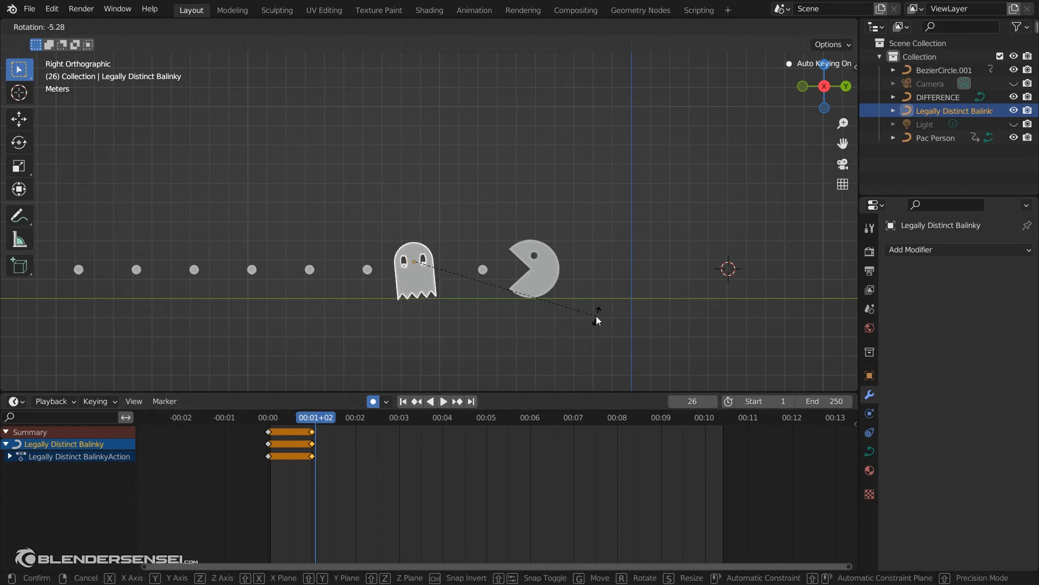
left_click(596, 316)
key("s")
left_click(558, 293)
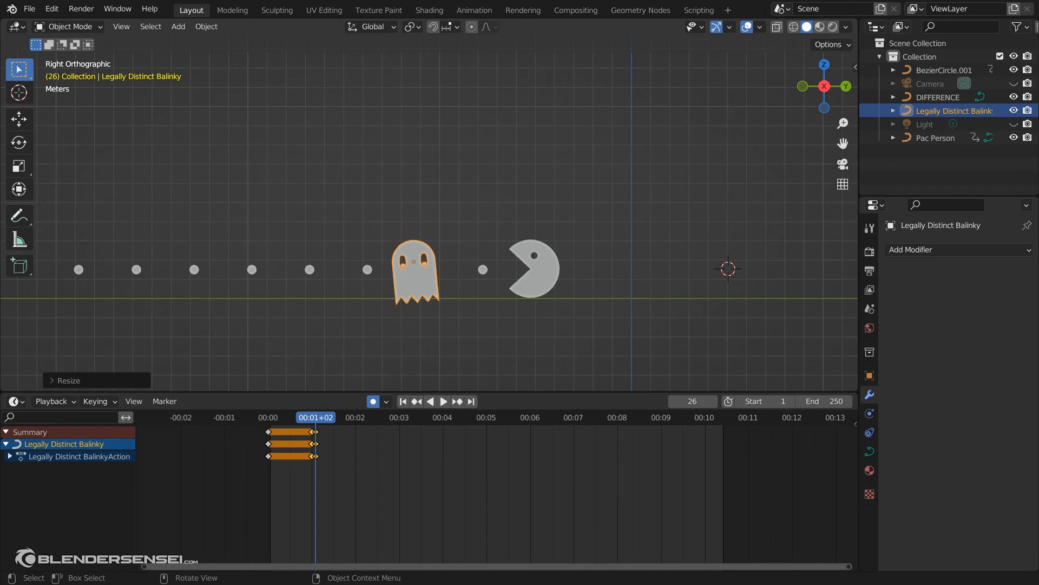
key("g")
left_click(566, 295)
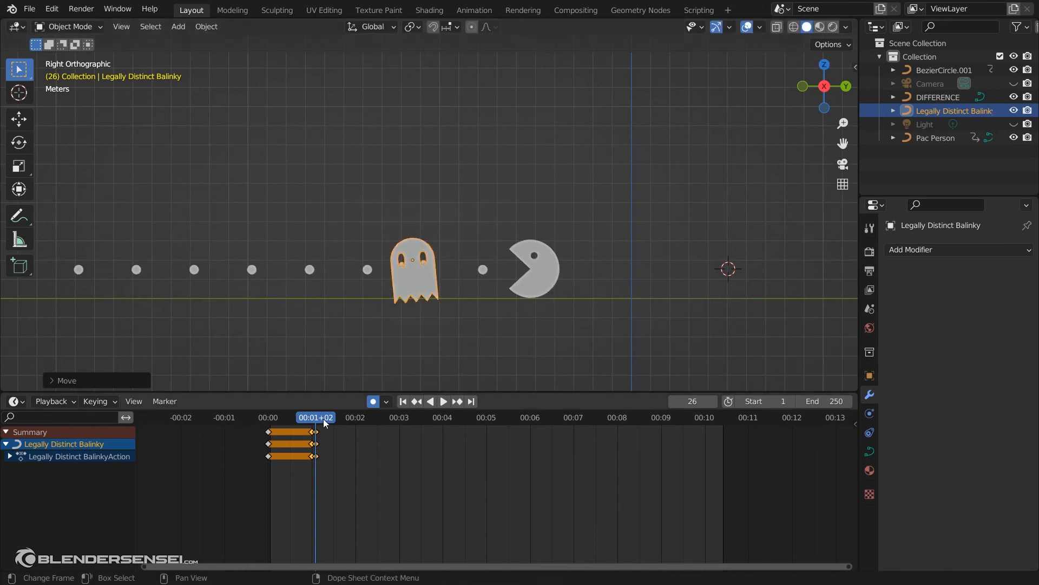
Pose the ghost at frame 30 by tilting it the opposite way, shrinking it slightly and moving it about 0.25 m in Y and -0.17 m in Z.
key("space")
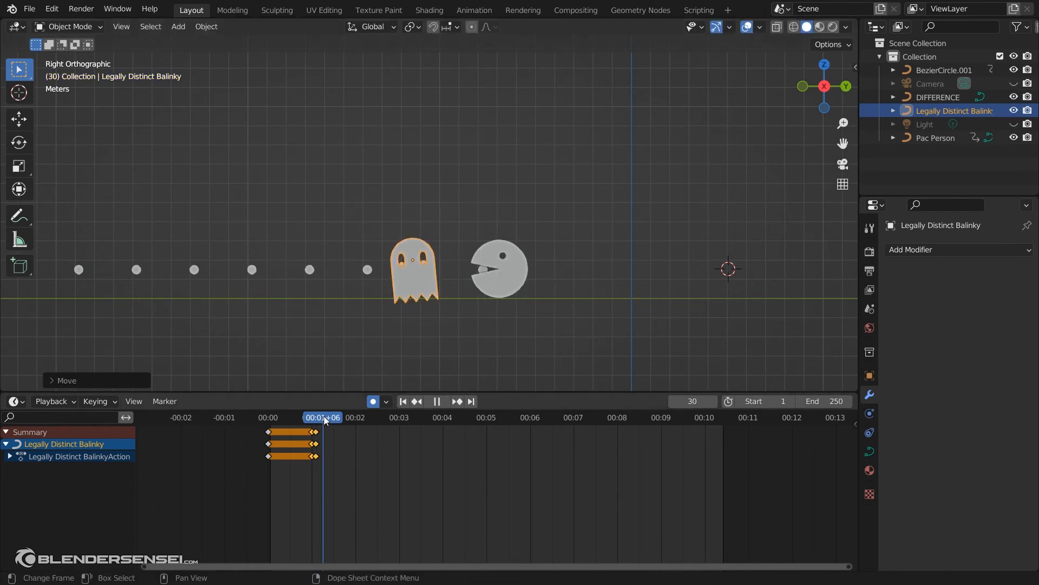
key("space")
key("r")
left_click(514, 313)
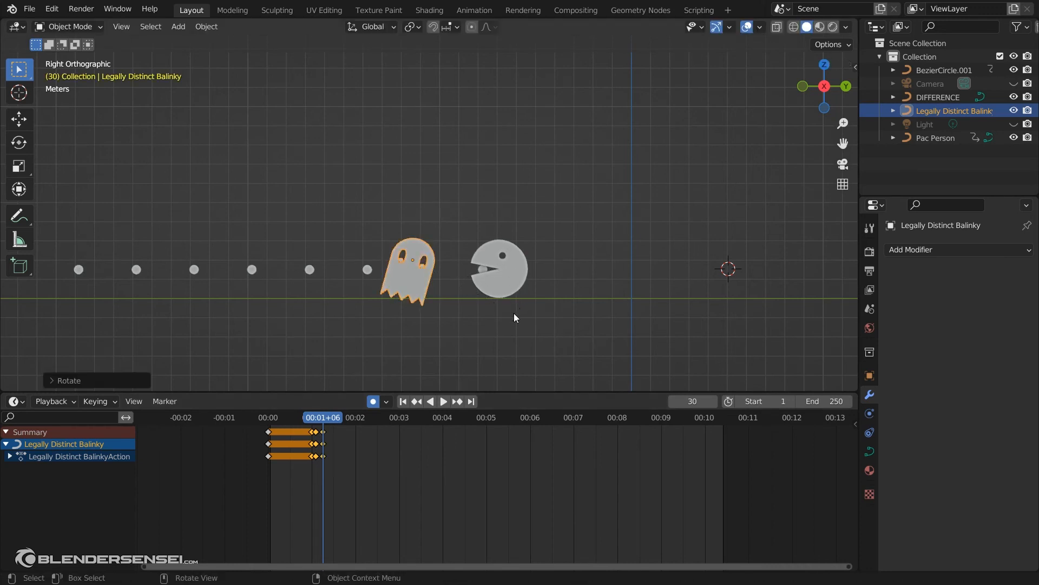
key("s")
left_click(492, 300)
key("g")
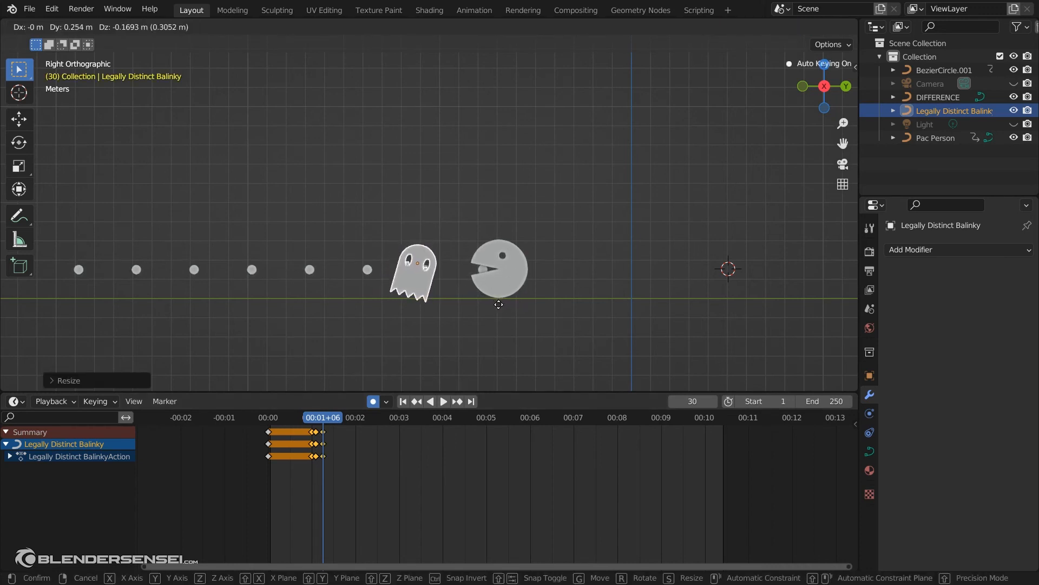
left_click(498, 304)
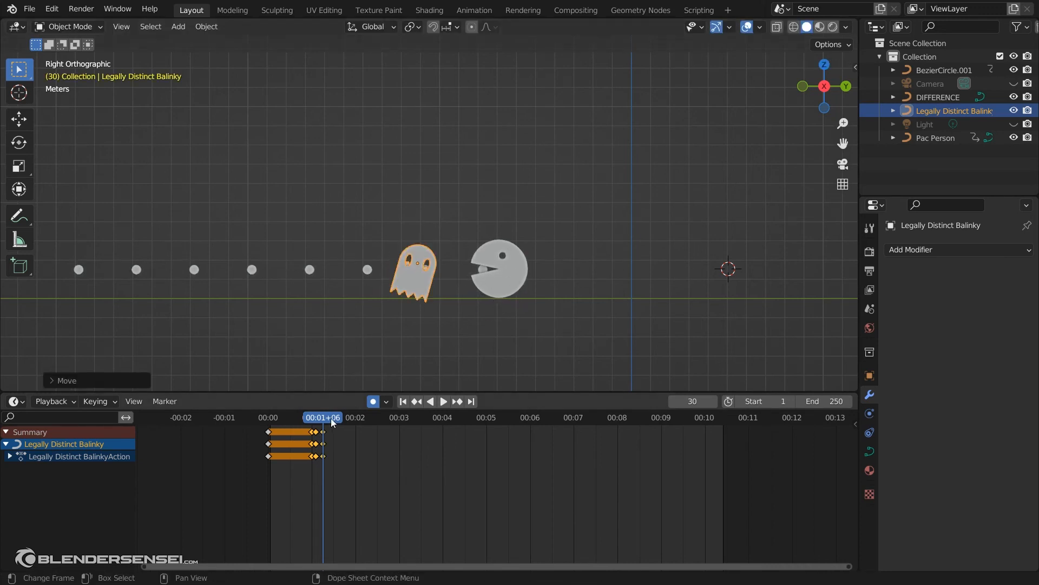
Advance to frame 34 and duplicate the ghost's frame 24 keyframe to frame 32.
key("space")
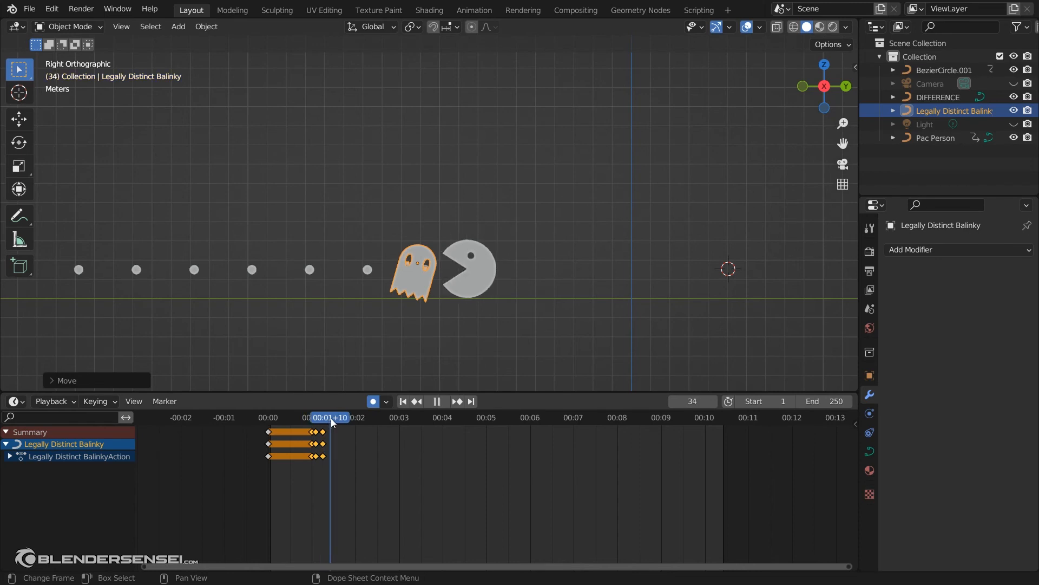
key("space")
left_click(314, 432)
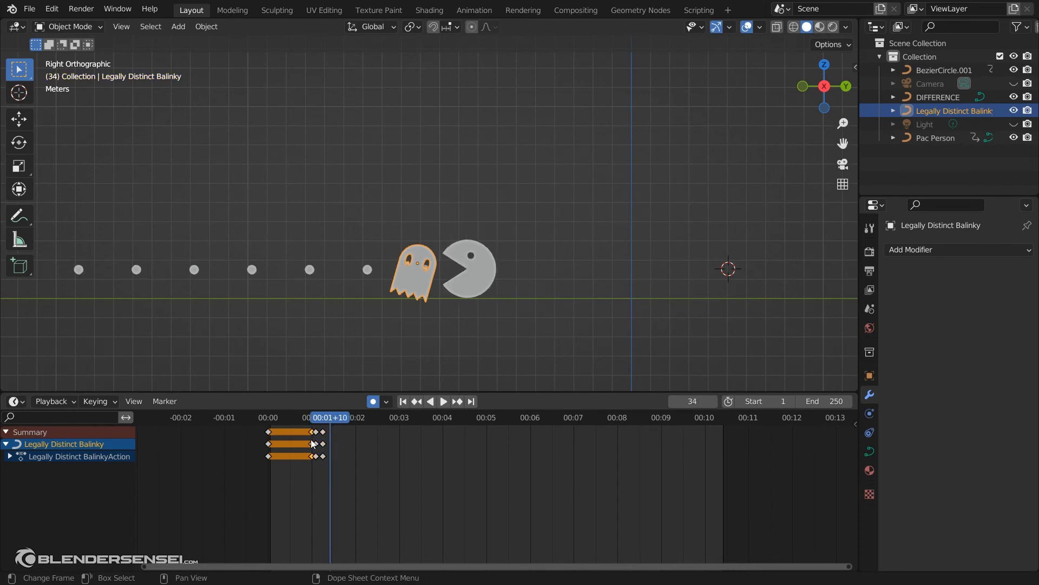
key("g")
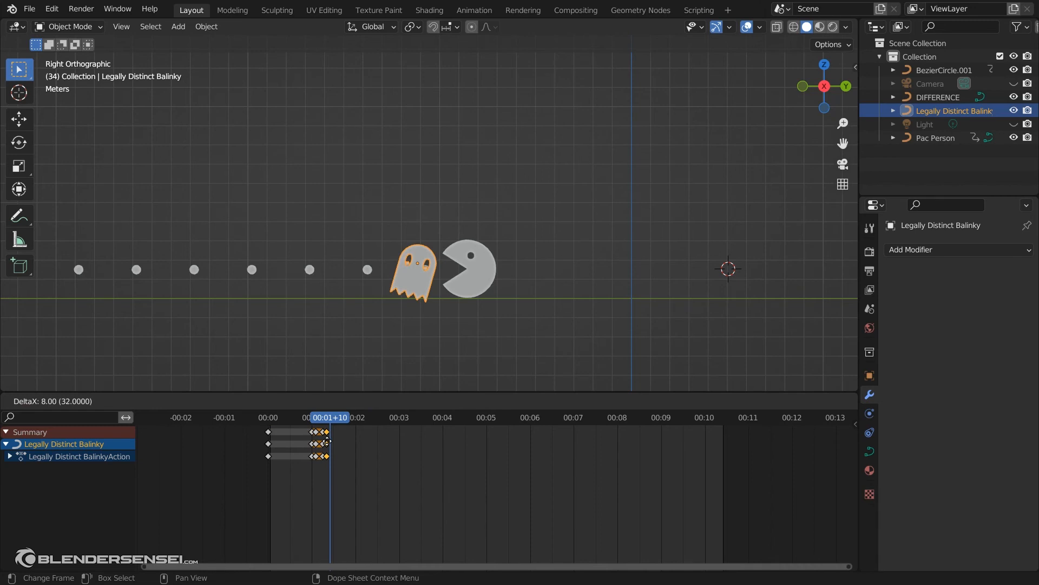
left_click(327, 443)
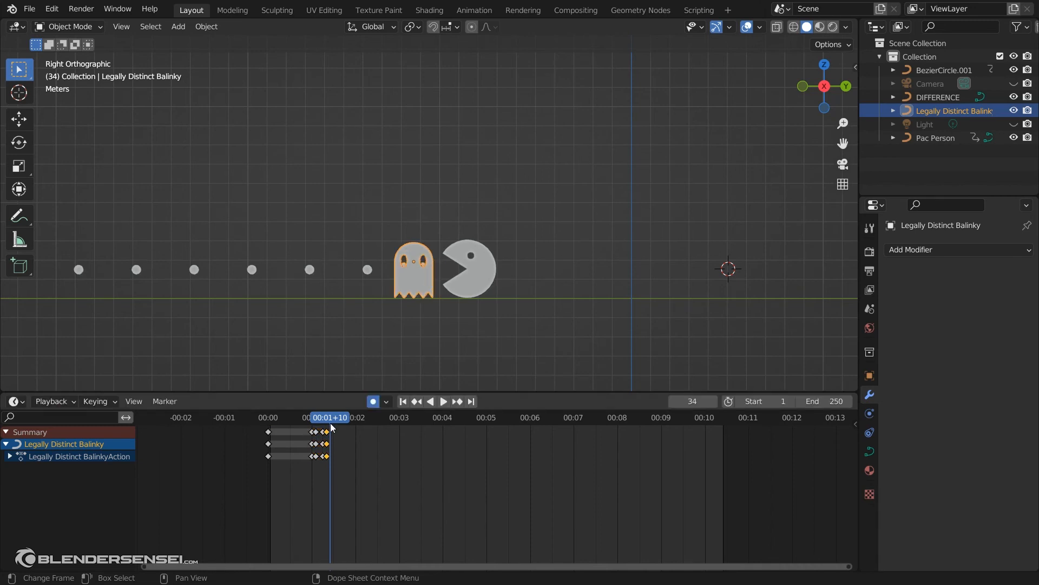
Go to frame 103 and auto-key the ghost moved along the Y axis ahead of Pac Person, just past the last dot.
key("space")
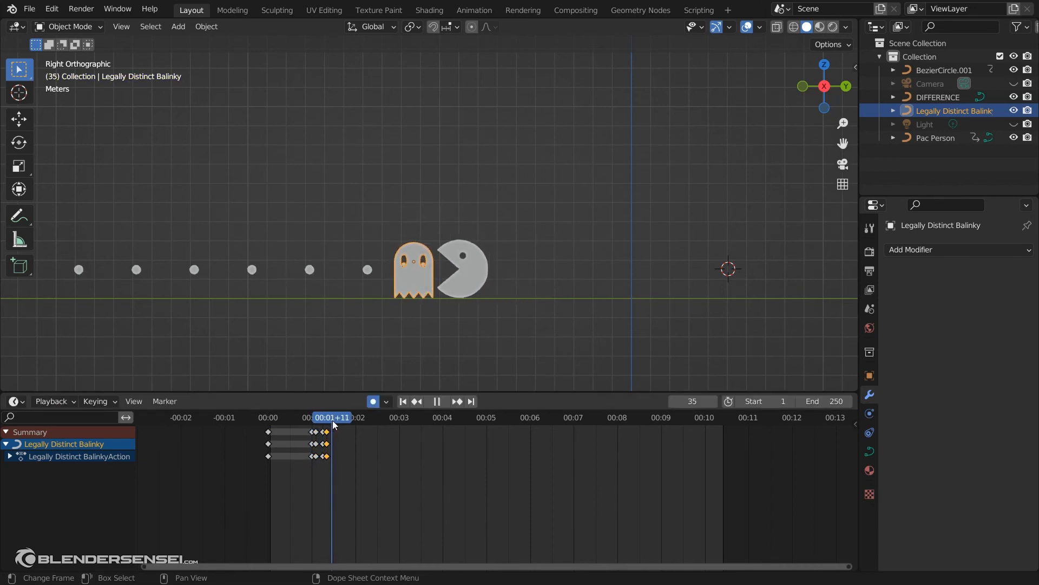
key("space")
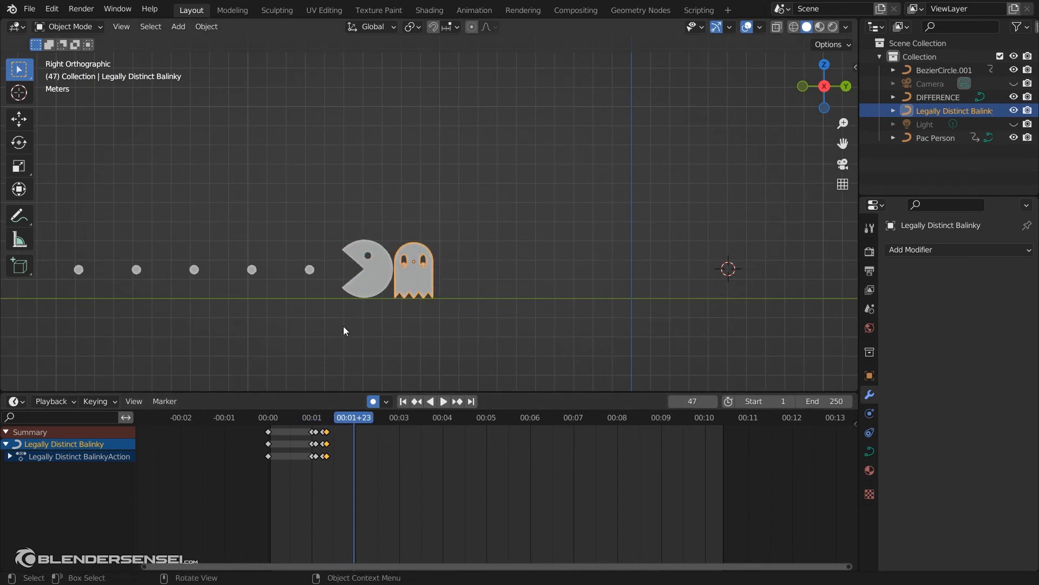
scroll(343, 326, "down", 4)
middle_click_drag(402, 270, 524, 313, "shift")
key("space")
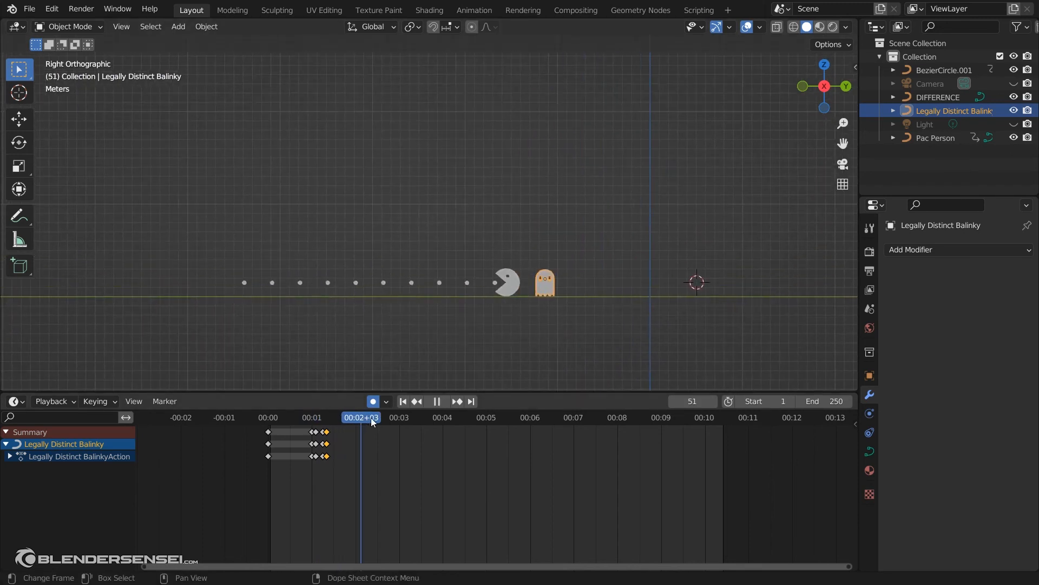
left_click_drag(371, 418, 456, 433)
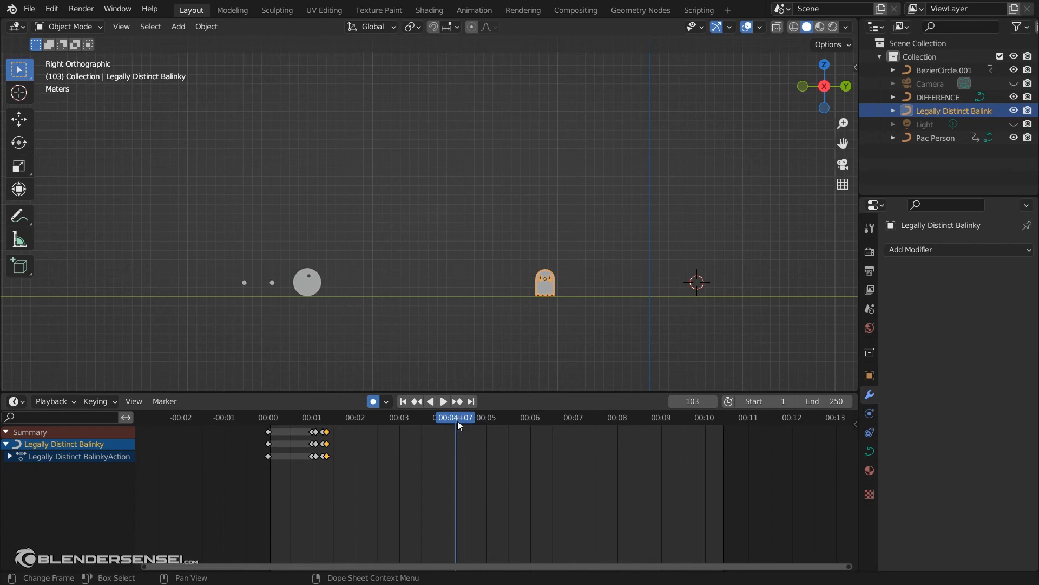
key("g")
key("y")
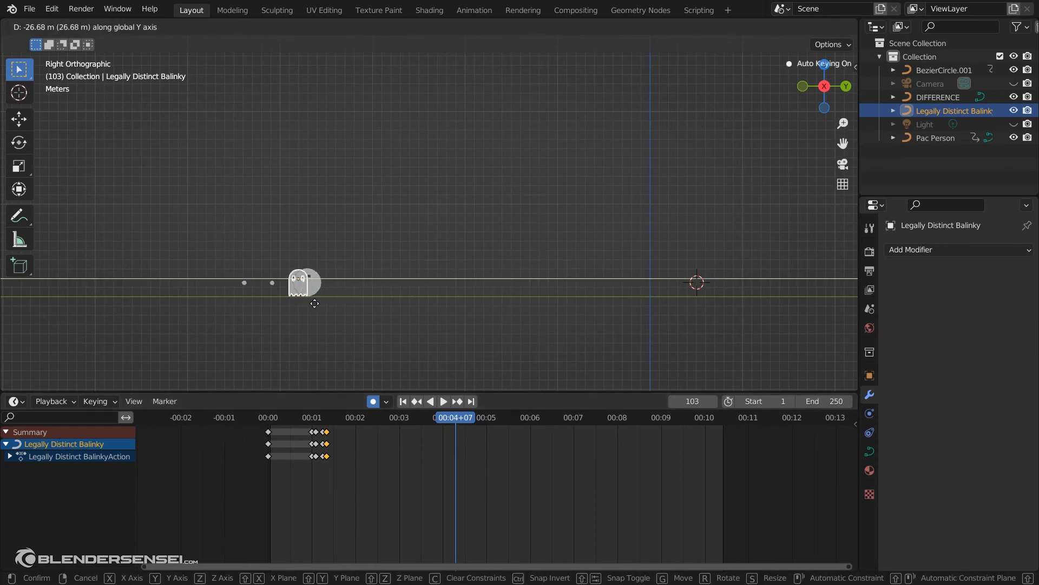
left_click(265, 315)
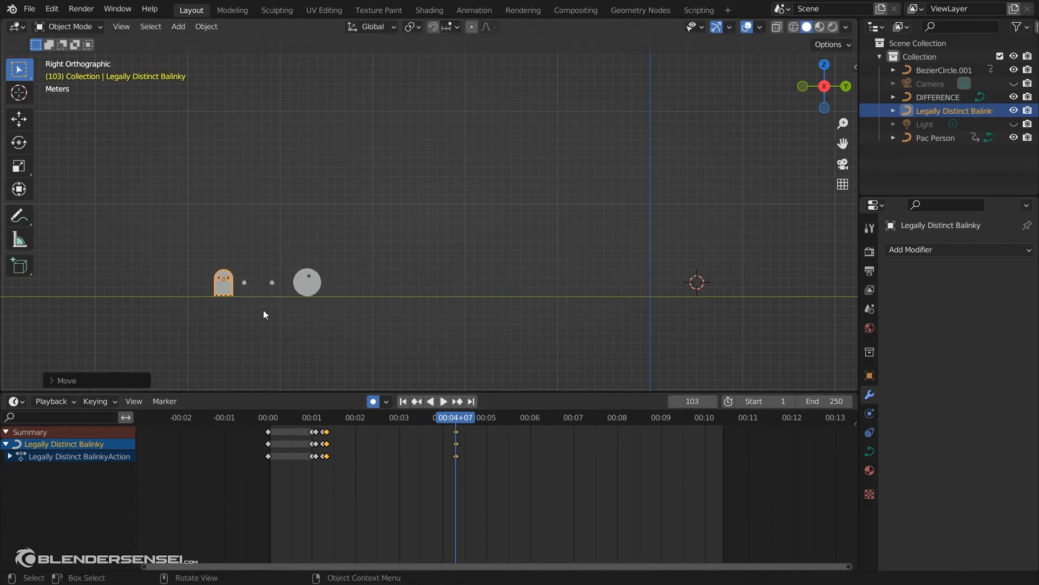
Return to frame 0 and turn off auto keying.
left_click(444, 401)
left_click_drag(456, 417, 255, 421)
key("space")
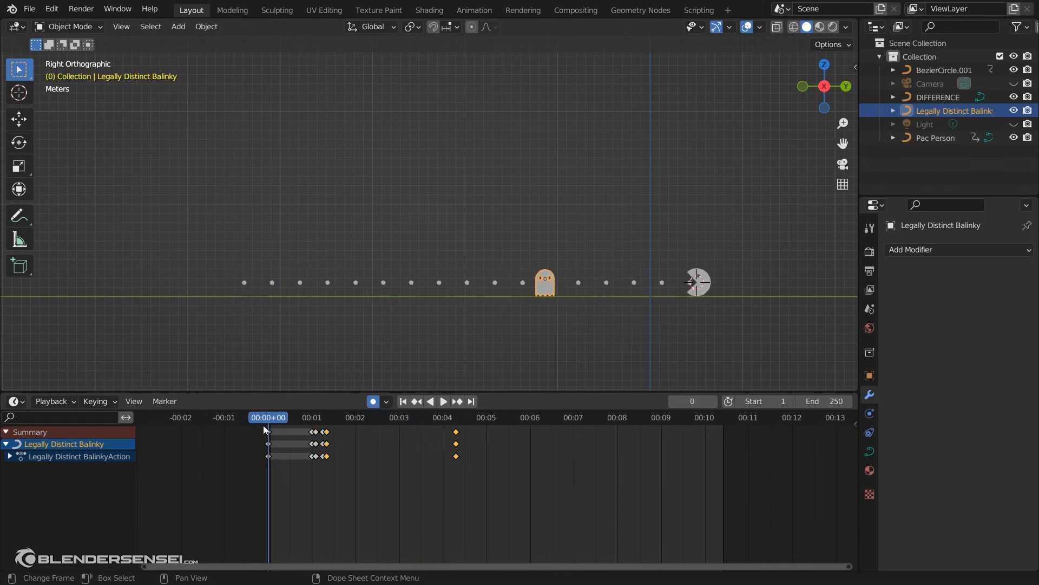
left_click(373, 401)
Play the animation in a perspective view to review the ghost and Pac Person's motion, then return to frame 0.
middle_click_drag(483, 307, 495, 255)
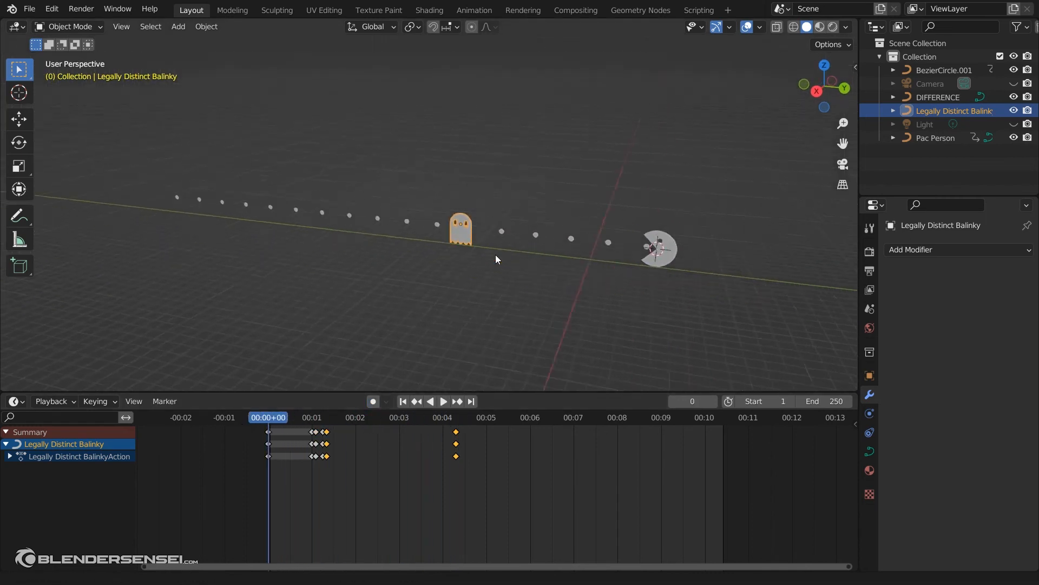
scroll(511, 262, "up", 3)
key("space")
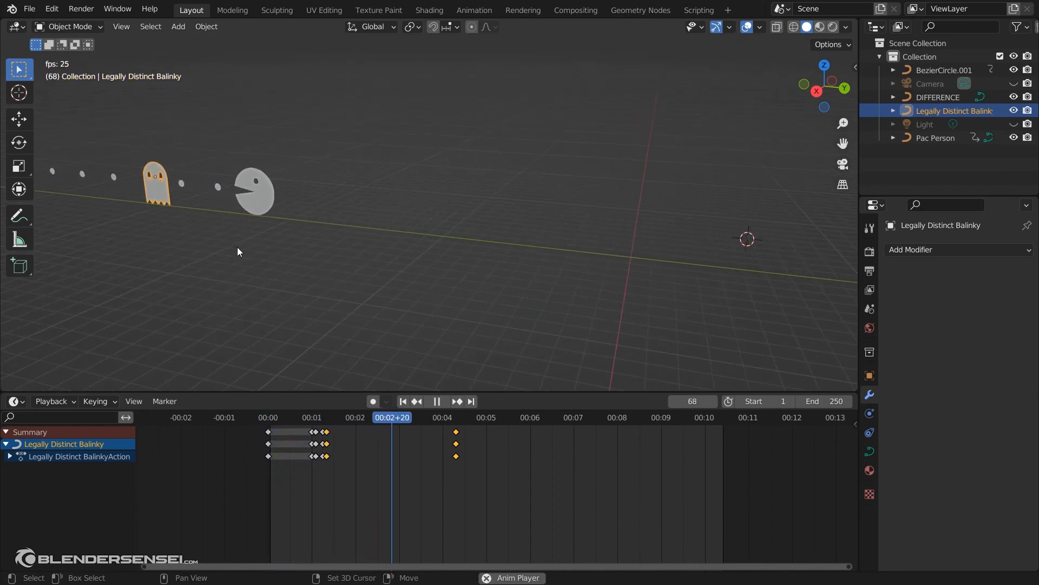
middle_click_drag(237, 245, 452, 289)
key("space")
left_click_drag(481, 420, 255, 429)
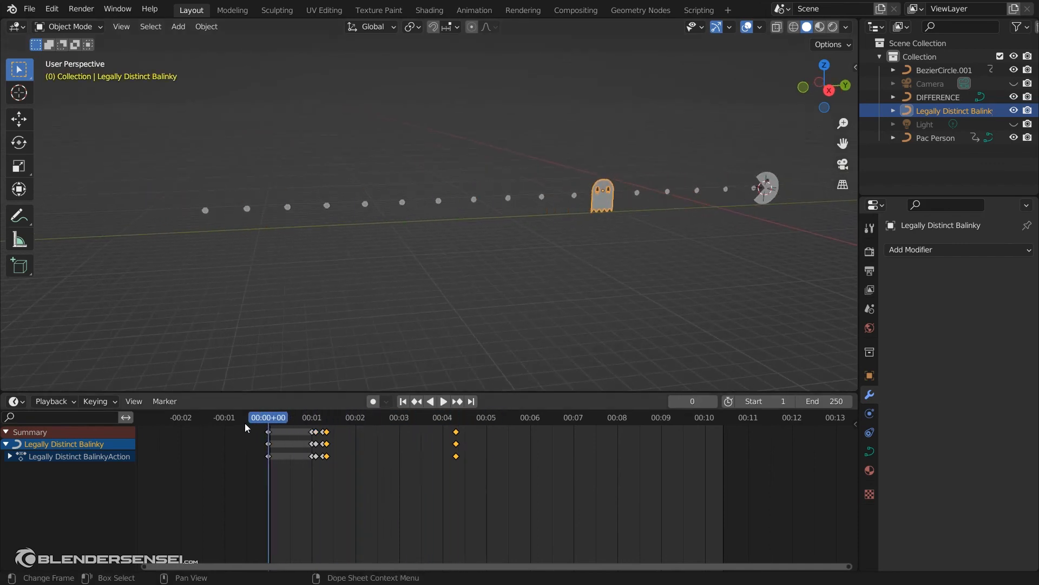
Switch the viewport to rendered shading and set the world background color to black.
middle_click_drag(623, 232, 554, 275)
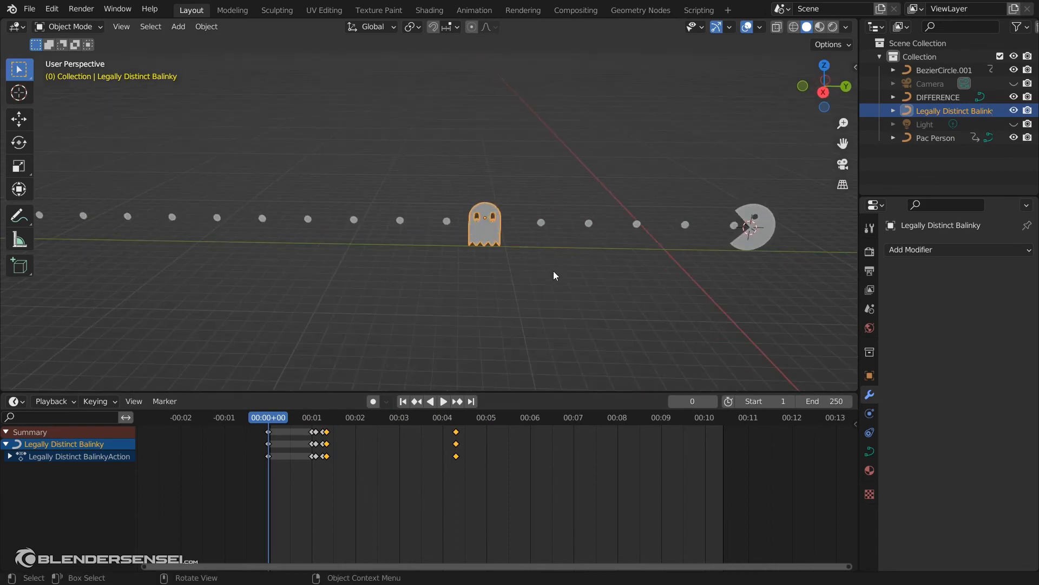
left_click(835, 31)
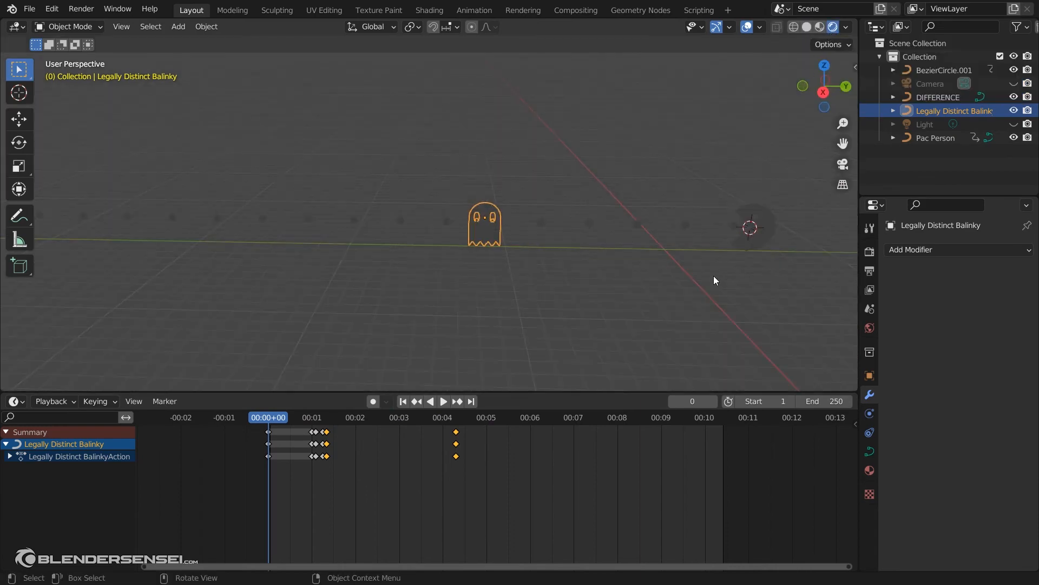
left_click(870, 327)
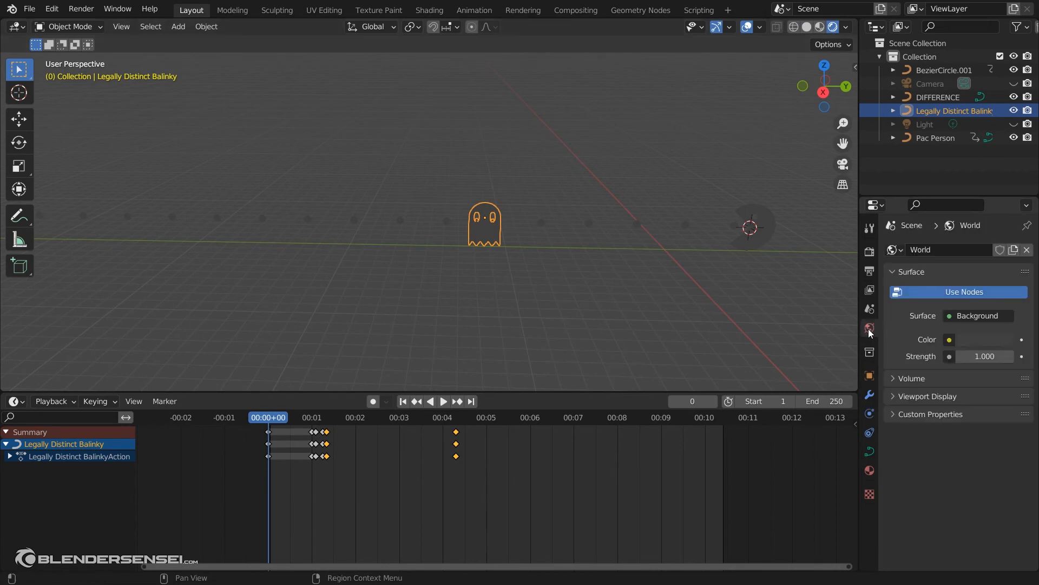
left_click(979, 341)
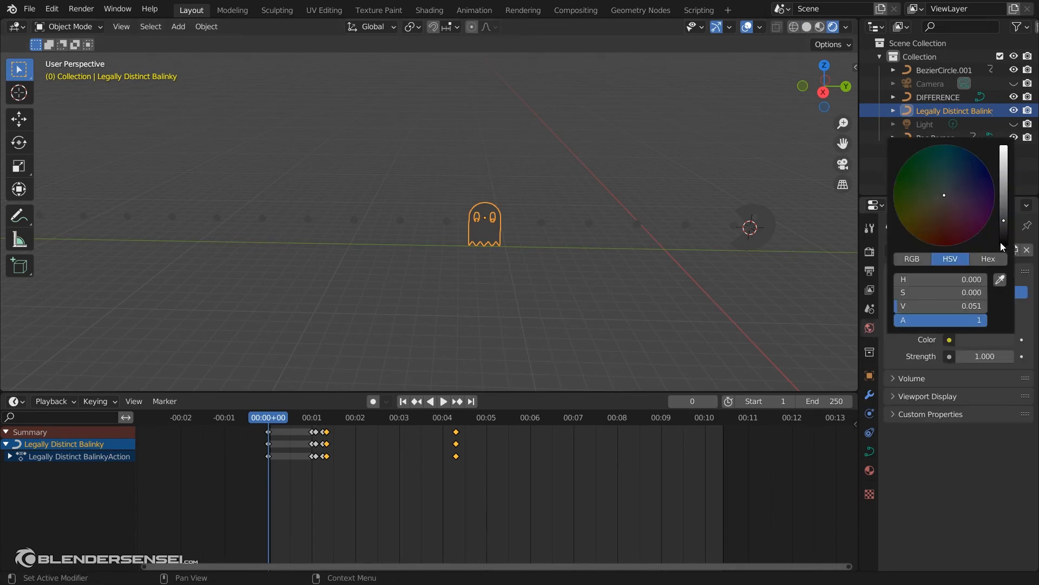
left_click_drag(1000, 242, 1001, 250)
middle_click_drag(587, 262, 520, 273)
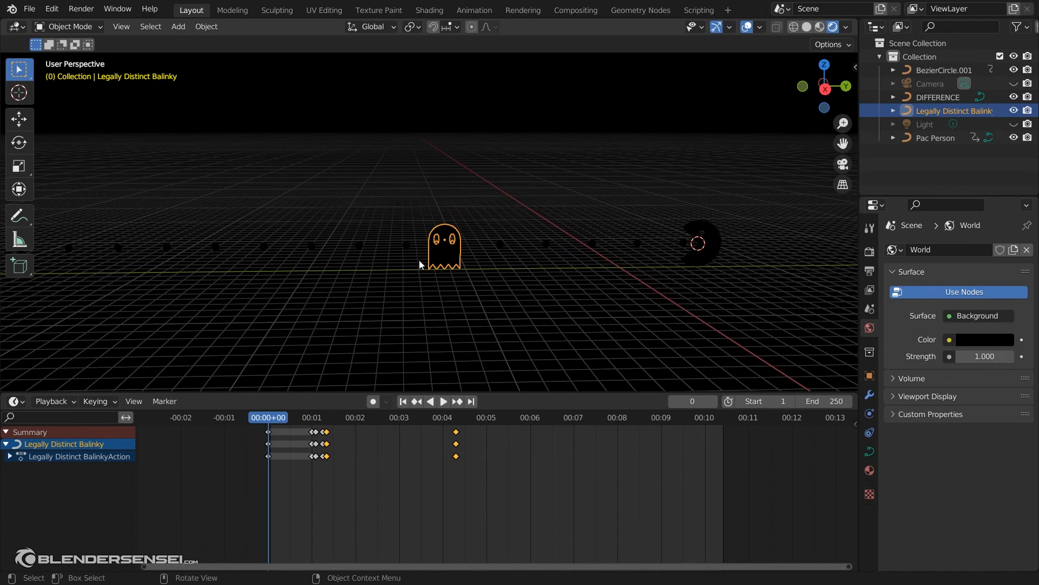
Add a new material to the ghost and make its base color bright blue.
left_click(870, 469)
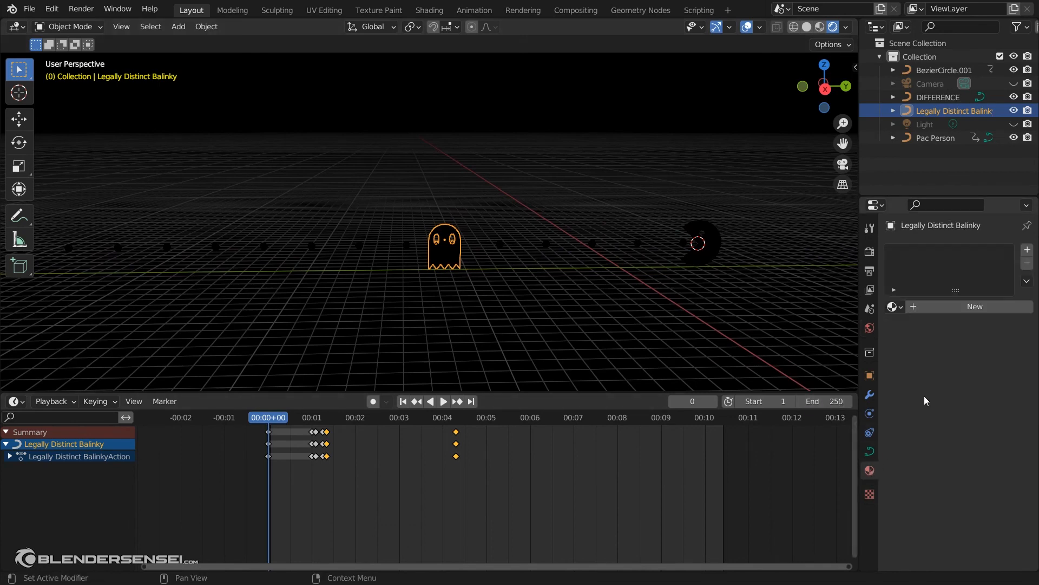
left_click(985, 307)
scroll(927, 408, "down", 4)
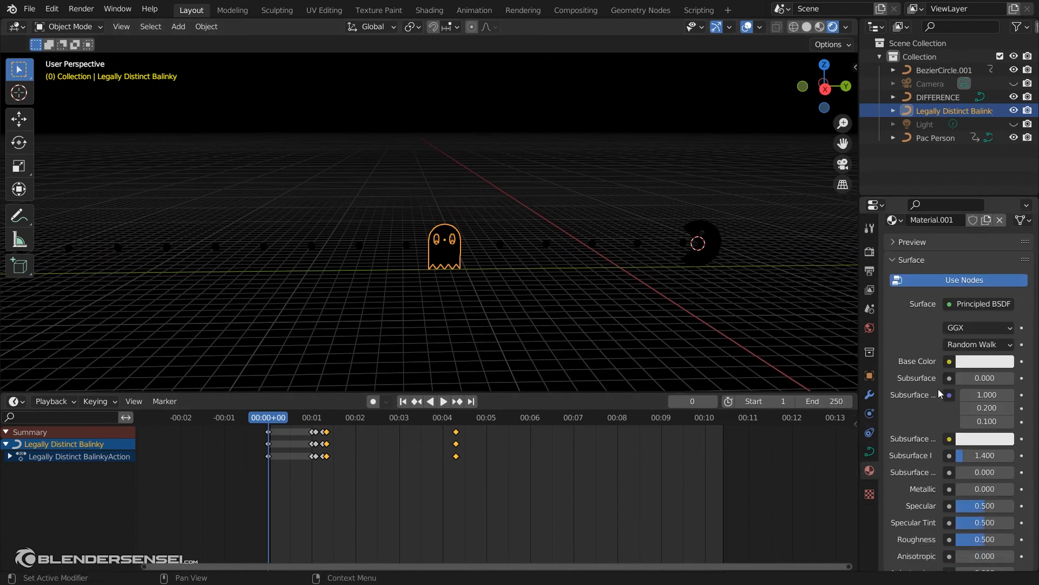
left_click(981, 360)
left_click(988, 196)
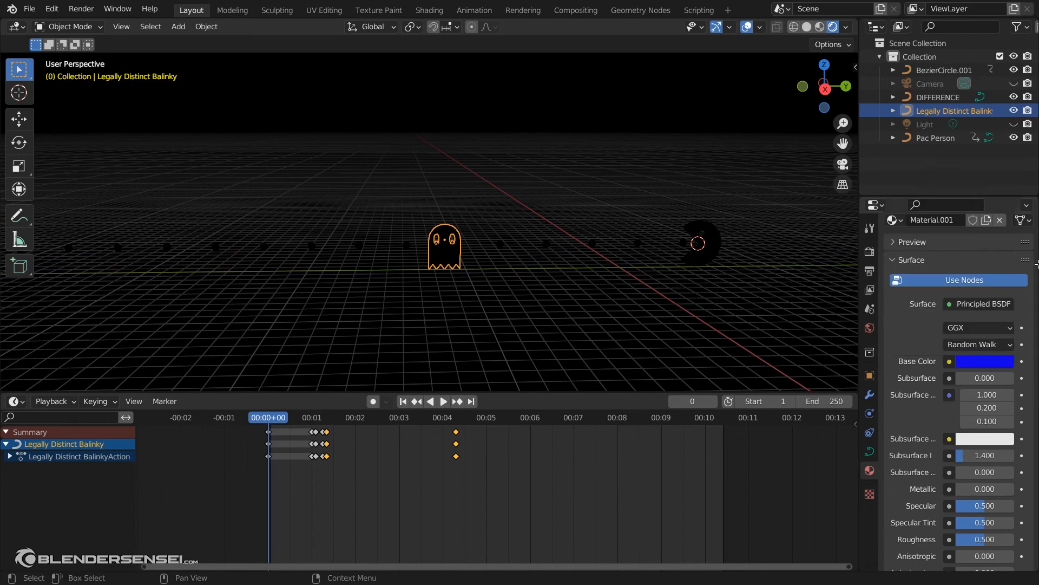
Enlarge the material properties area and copy the ghost's blue base color onto its emission color.
scroll(839, 347, "down", 4)
scroll(651, 305, "up", 3)
scroll(924, 363, "down", 4)
left_click_drag(937, 198, 942, 154)
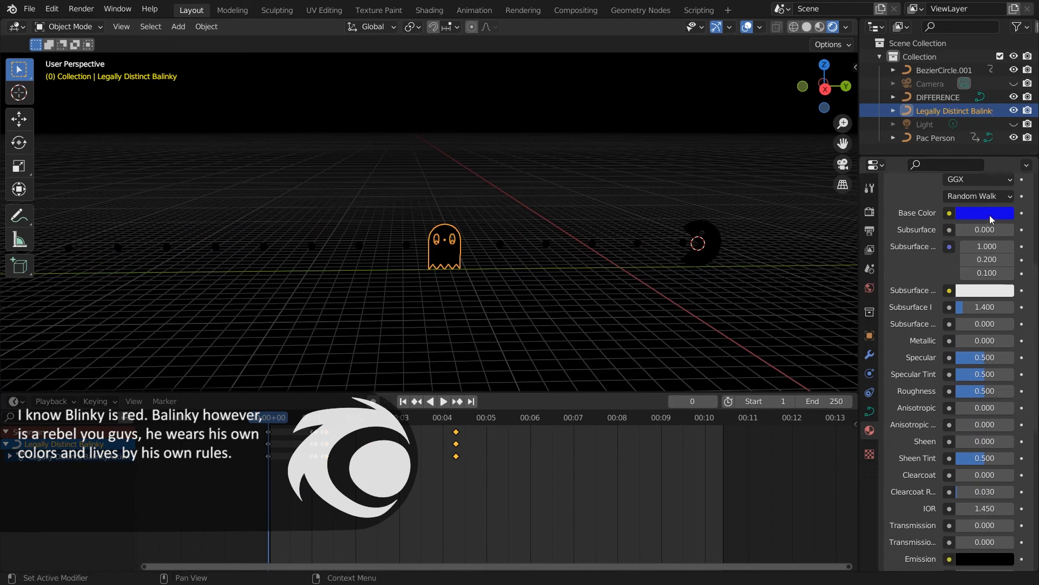
left_click_drag(989, 216, 984, 563)
scroll(974, 379, "up", 3)
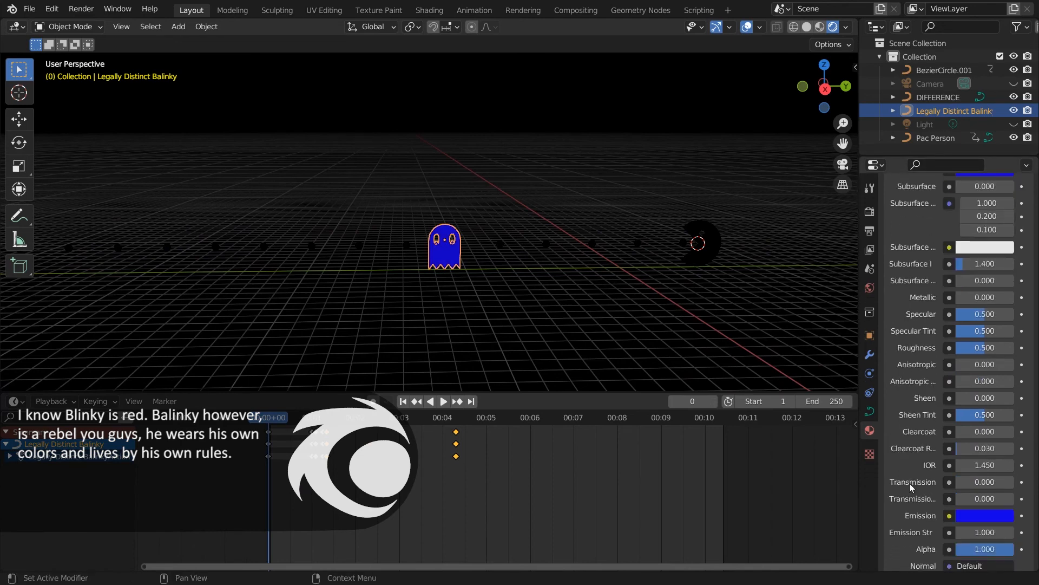
Give the row of dots a new material and copy its white base color onto the emission color.
left_click(594, 241)
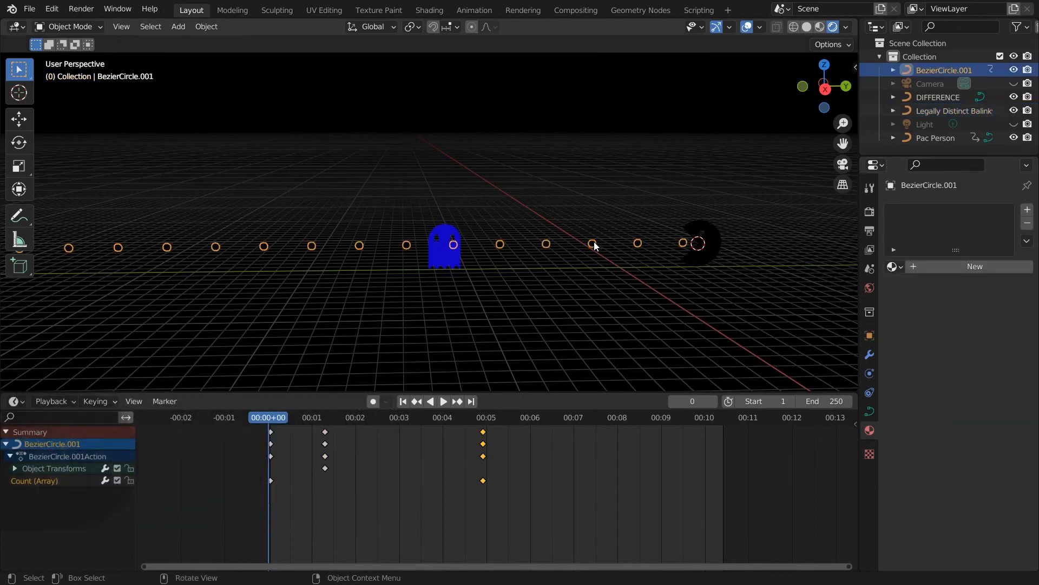
left_click(982, 264)
scroll(922, 405, "down", 10)
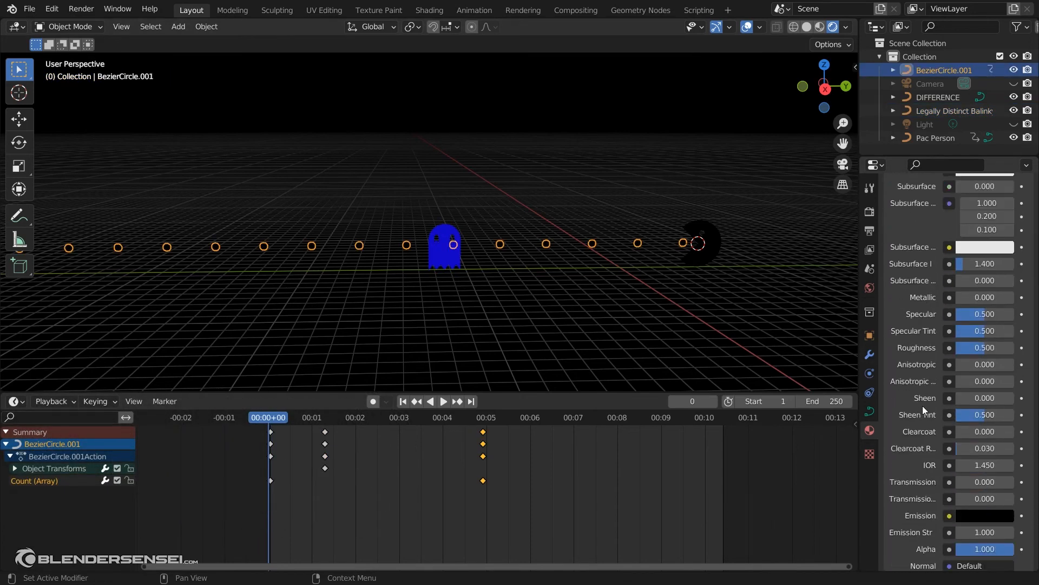
left_click_drag(982, 193, 979, 540)
mouse_move(440, 278)
middle_mouse_down()
mouse_move(550, 265)
mouse_move(490, 290)
mouse_move(359, 285)
mouse_move(521, 272)
mouse_move(446, 285)
middle_mouse_up()
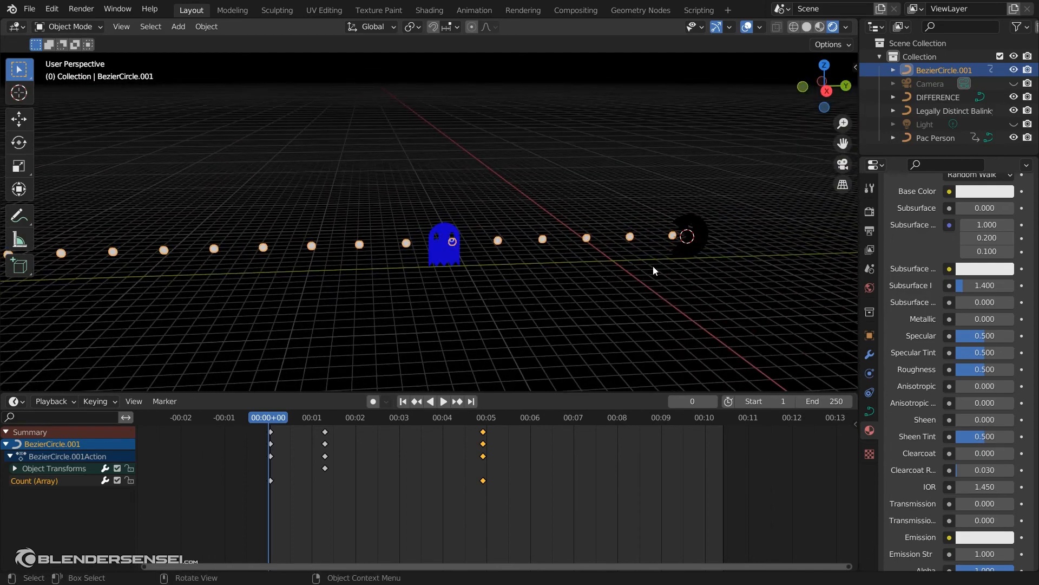
Give Pac Person a new material with an orange-yellow base color and copy that color onto its emission.
middle_click_drag(653, 271, 657, 268)
left_click(701, 241)
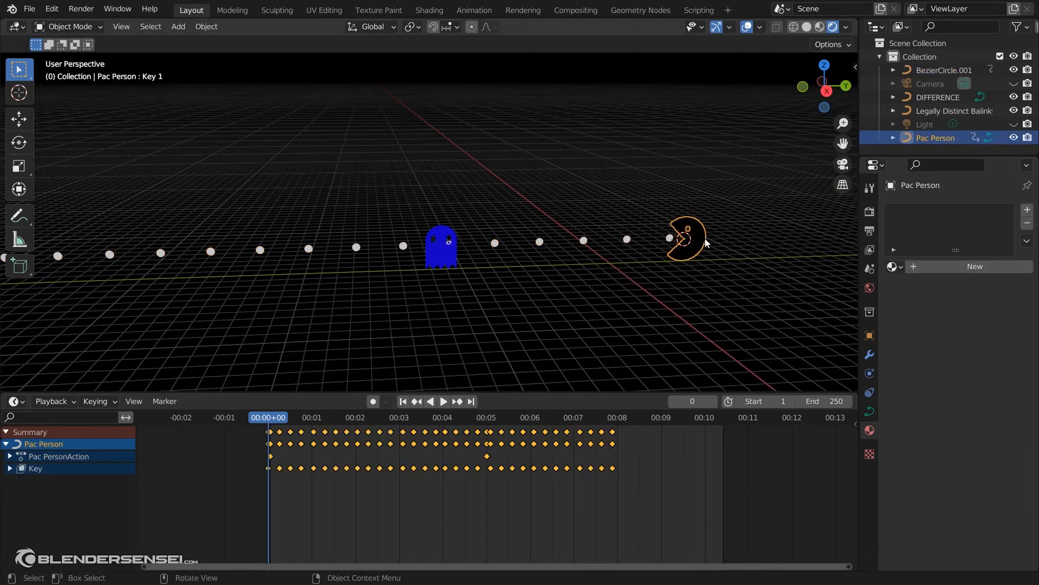
left_click(981, 266)
scroll(953, 376, "down", 3)
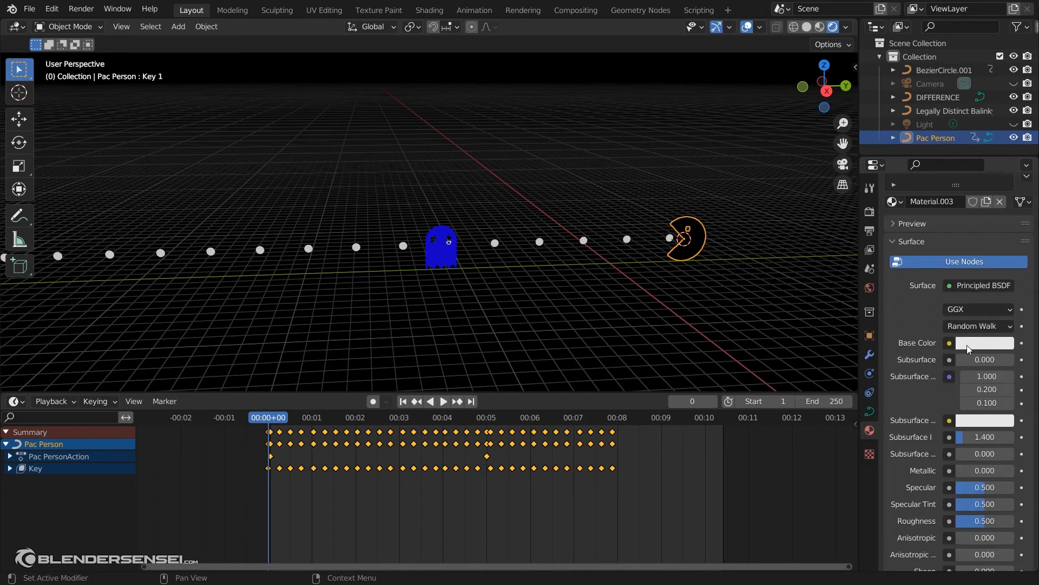
left_click(974, 343)
left_click(917, 230)
scroll(898, 418, "down", 7)
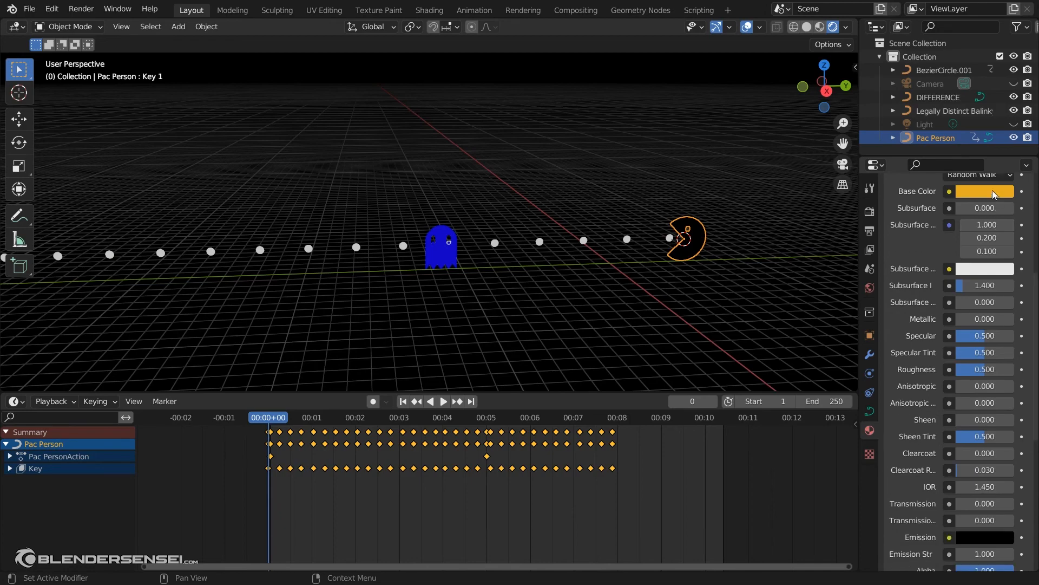
left_click_drag(982, 476, 988, 540)
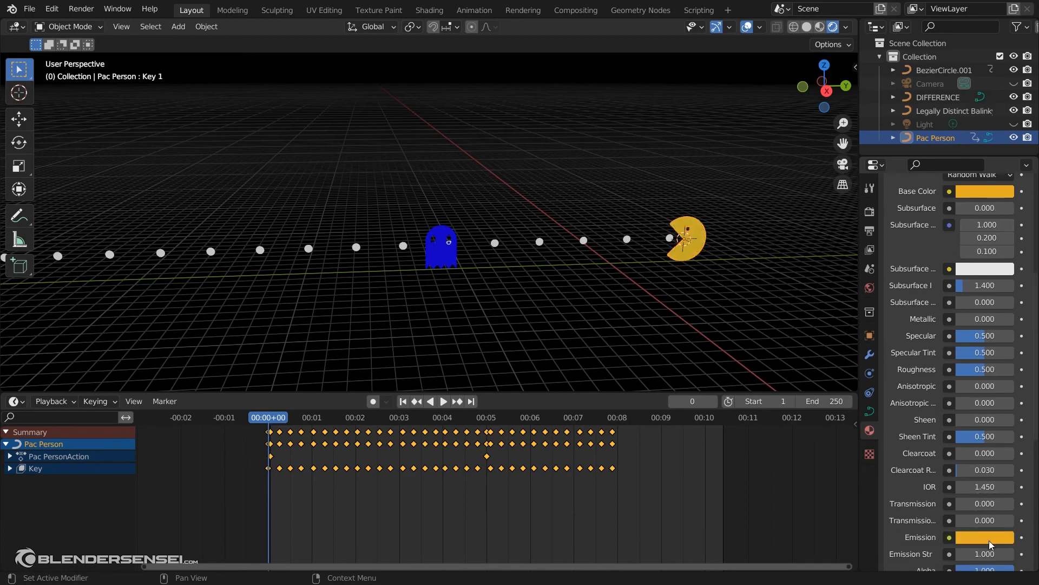
Select and frame the ghost, and add a Bezier circle to serve as the white backing for its eyes.
middle_click_drag(647, 267, 433, 281)
scroll(627, 285, "up", 2)
left_click(369, 245)
key("KP_Decimal")
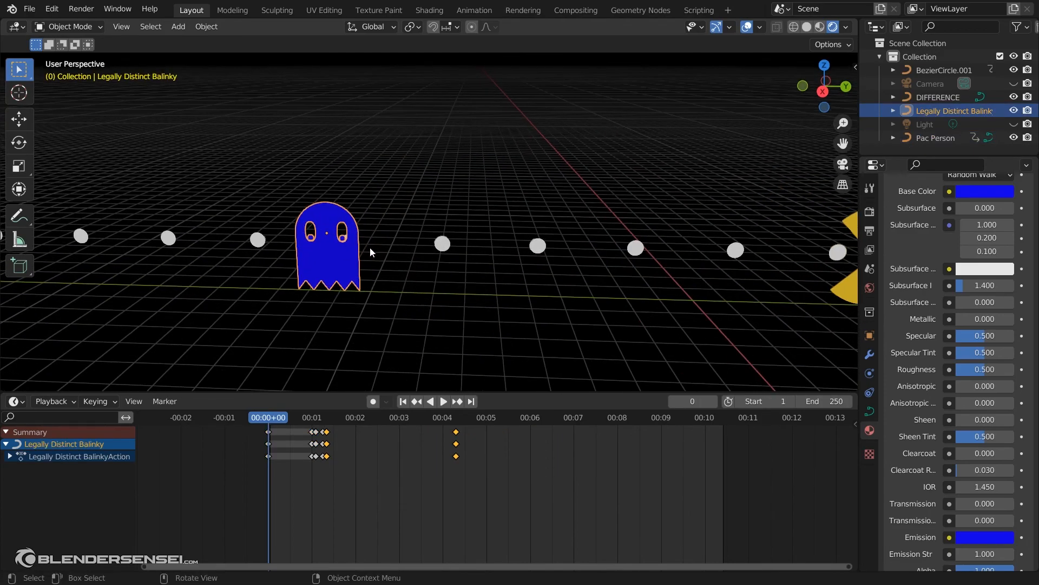
mouse_move(421, 220)
middle_mouse_down()
mouse_move(517, 214)
mouse_move(428, 224)
middle_mouse_up()
key("shift+a")
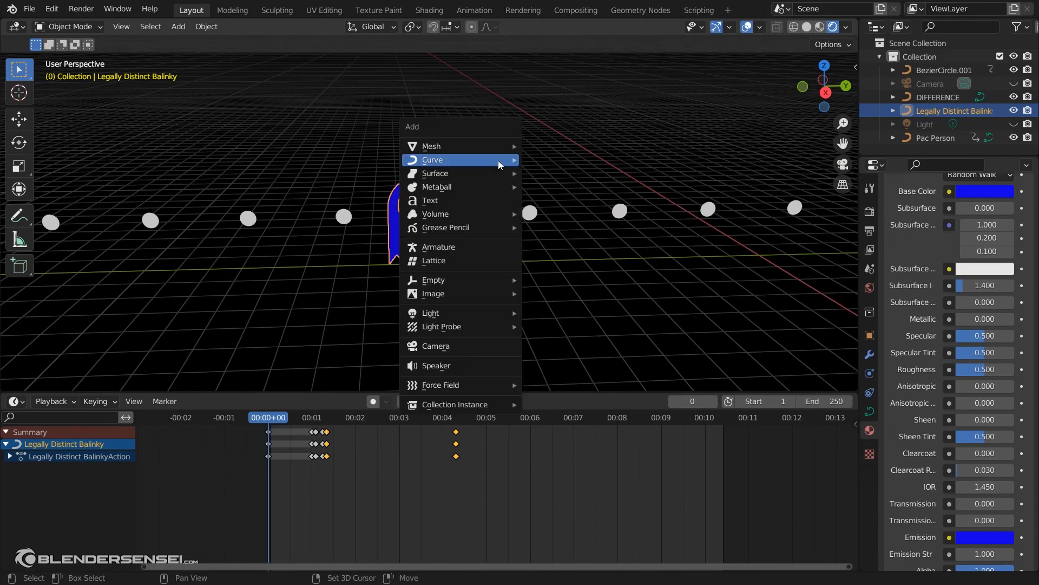
mouse_move(498, 161)
left_click(552, 173)
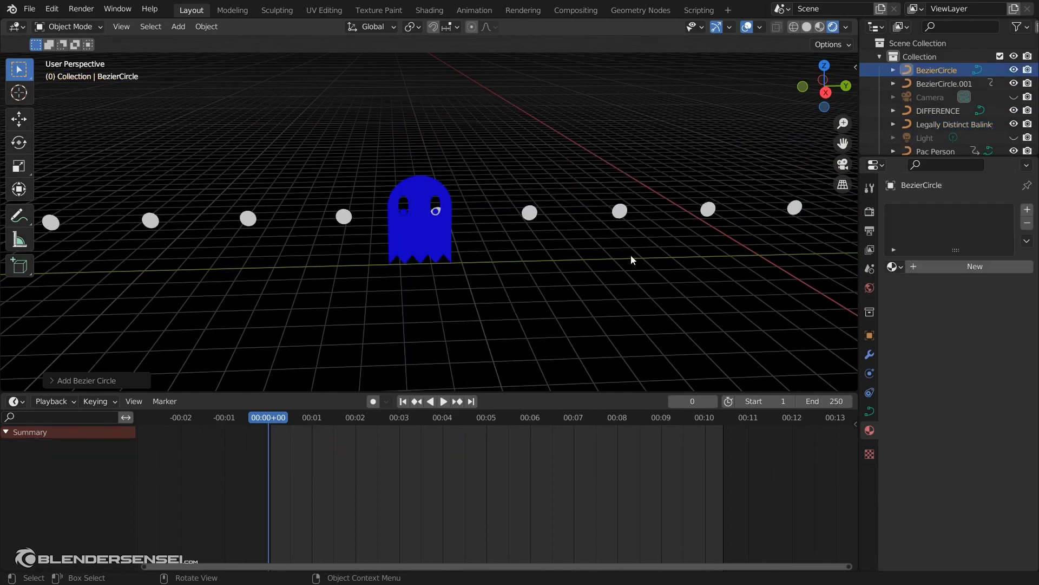
Rotate the new circle upright in the front view and move it along the Y axis to the ghost.
middle_click_drag(631, 255, 680, 279)
key("KP_1")
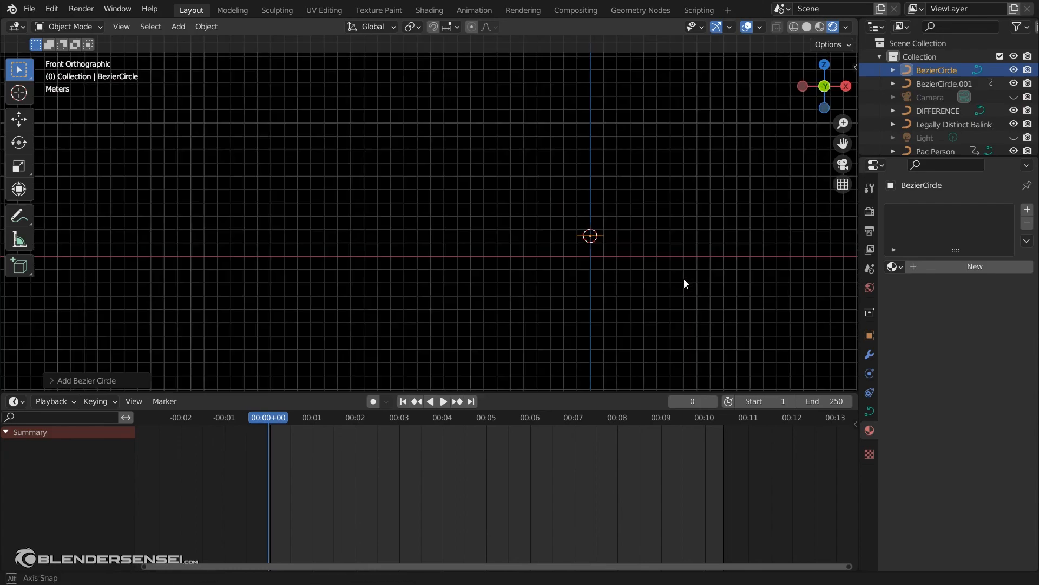
key("r")
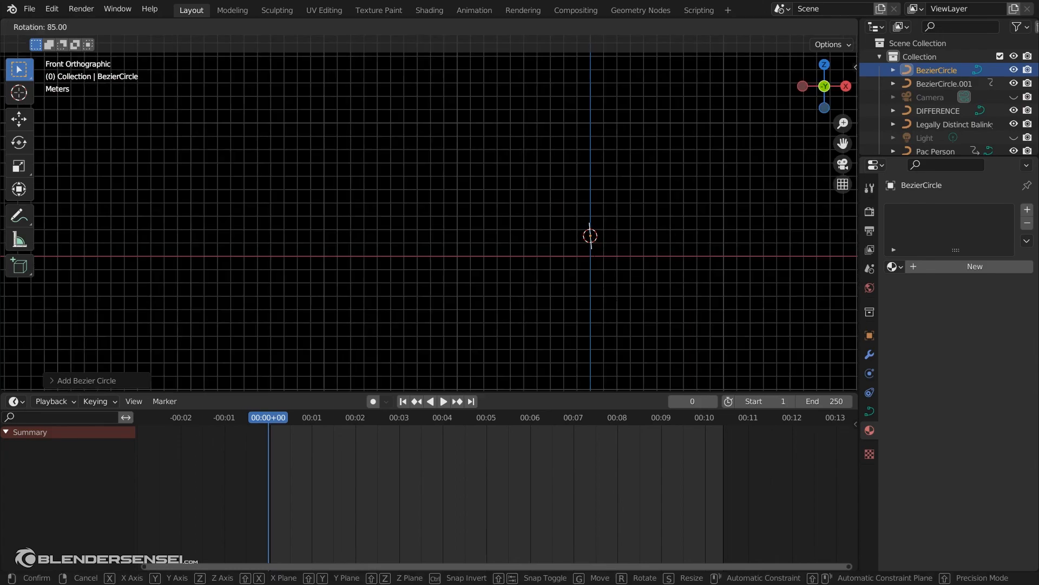
key("Return")
middle_click_drag(601, 304, 603, 231)
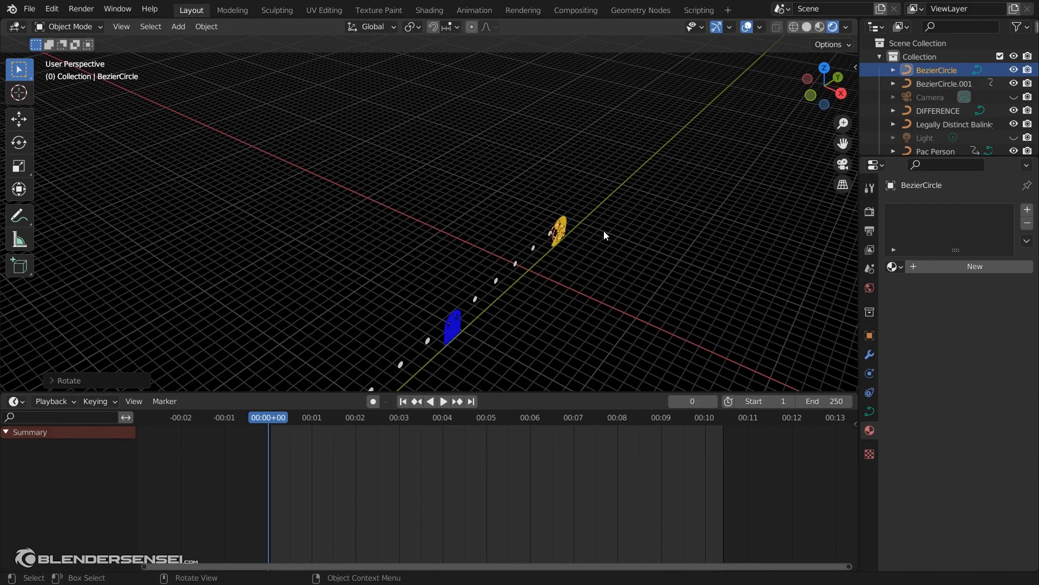
key("g")
key("y")
left_click(492, 323)
Scale the circle to fit inside the ghost's head and position it behind both eye openings.
middle_click_drag(493, 322, 479, 189)
scroll(492, 227, "up", 4)
middle_click_drag(502, 245, 486, 309)
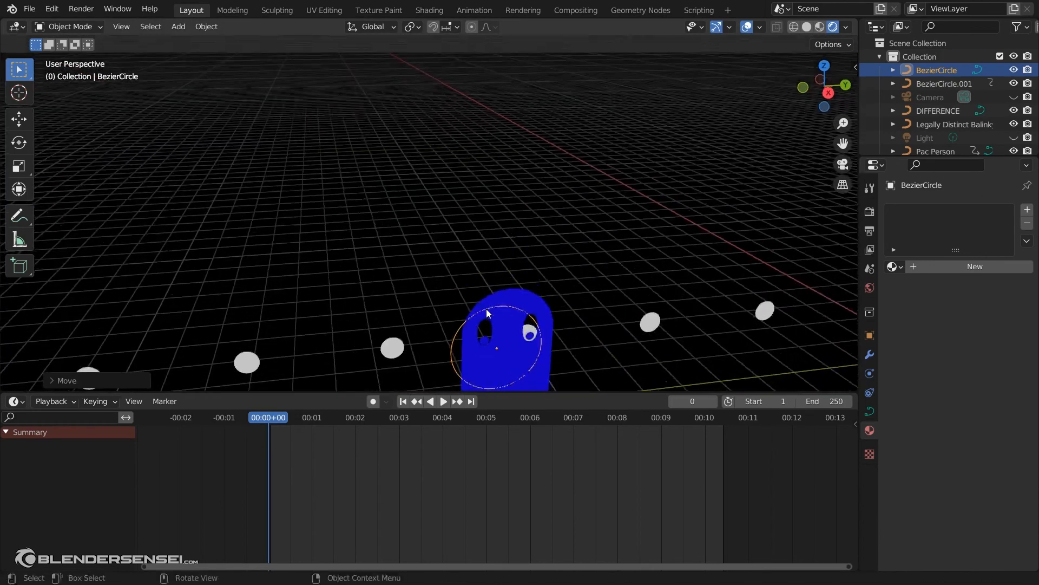
key("KP_Decimal")
scroll(514, 295, "down", 3)
key("s")
left_click(536, 243)
key("g")
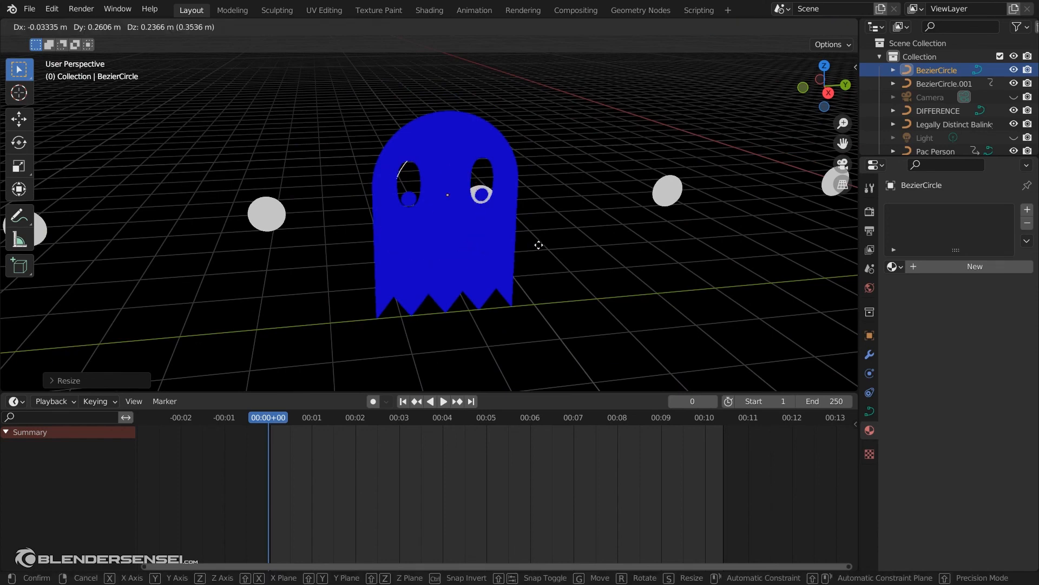
right_click(536, 243)
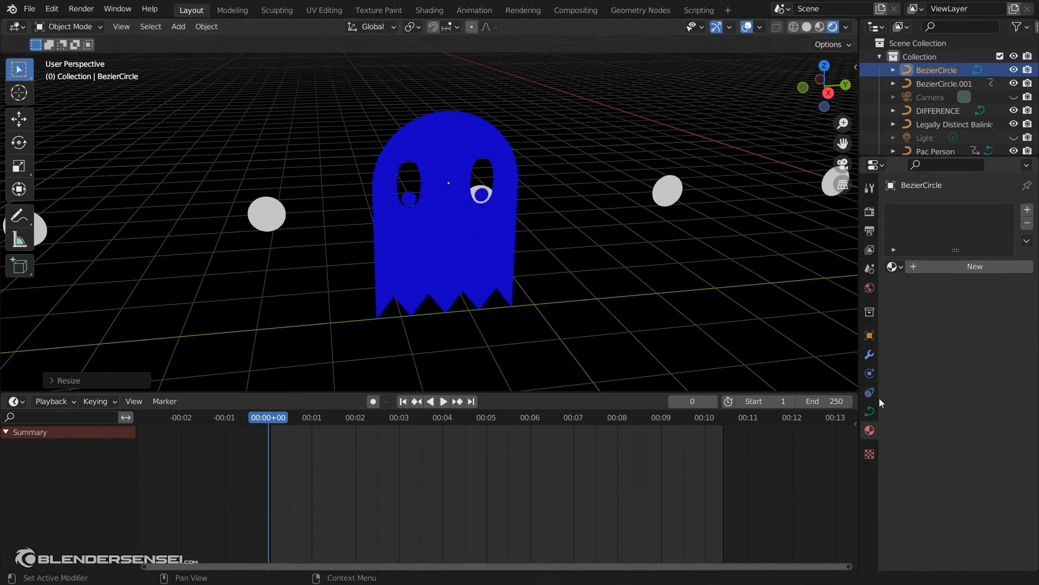
Make the circle a filled 2D curve with its fill mode set to Both.
left_click(869, 411)
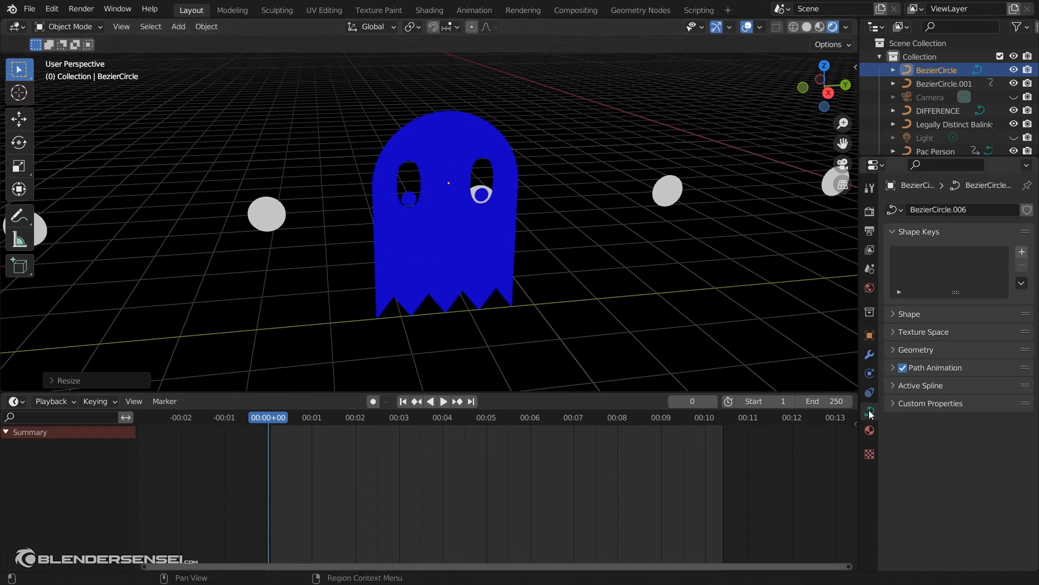
left_click(896, 314)
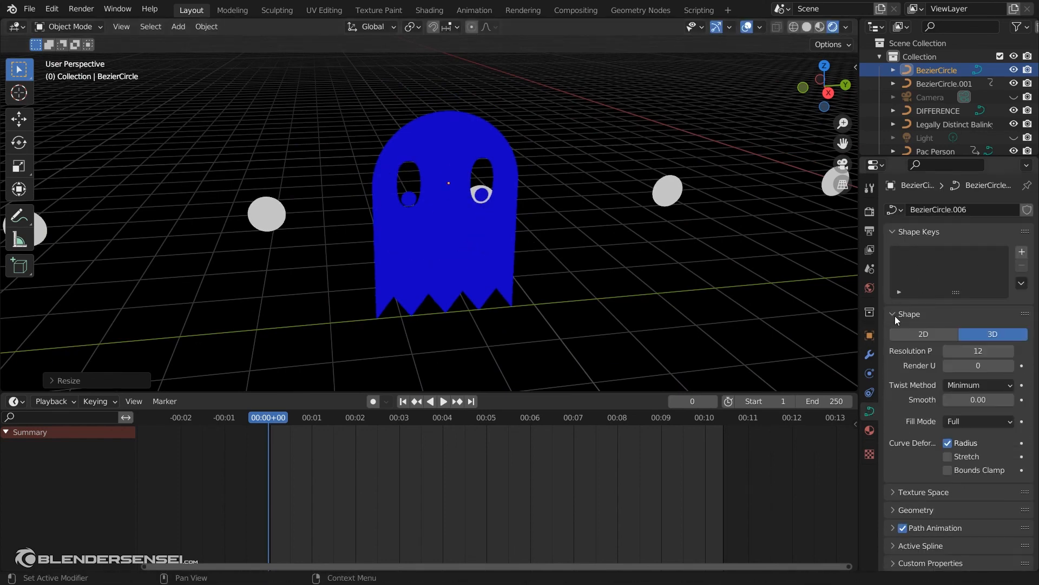
left_click(960, 420)
left_click(975, 475)
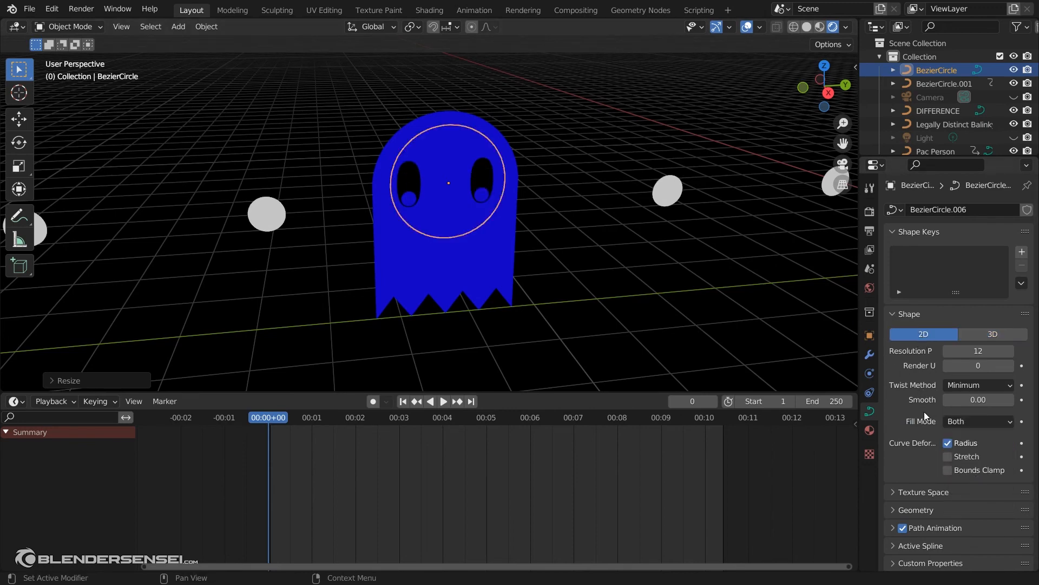
Assign the dots' existing white material, Material.002, to the circle behind the eyes.
left_click(870, 430)
left_click(902, 267)
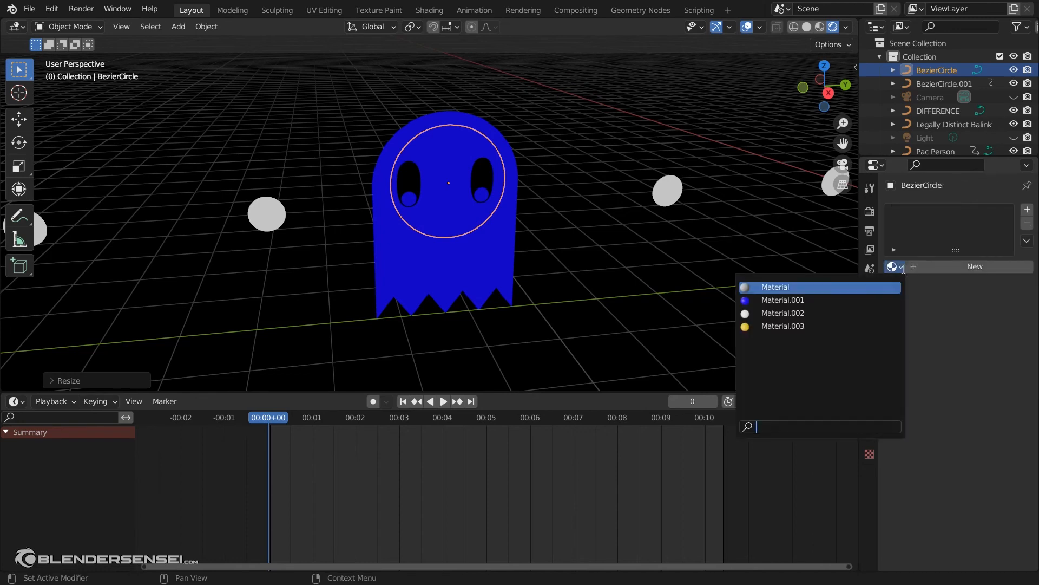
left_click(802, 313)
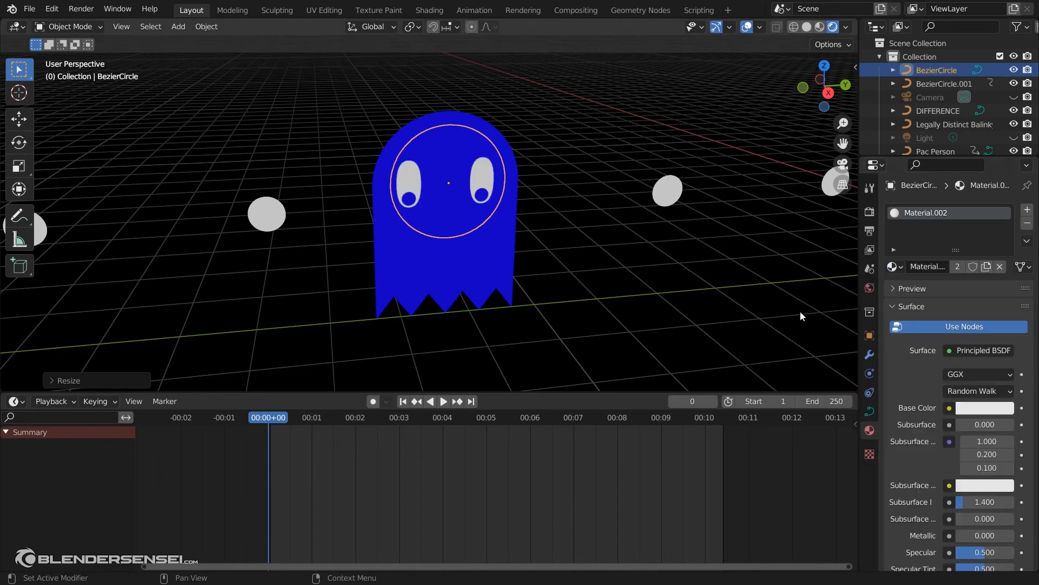
From the back of the ghost, enlarge the white circle slightly and recentre it within the head.
middle_click_drag(482, 256, 629, 229)
middle_click_drag(564, 226, 576, 185)
key("s")
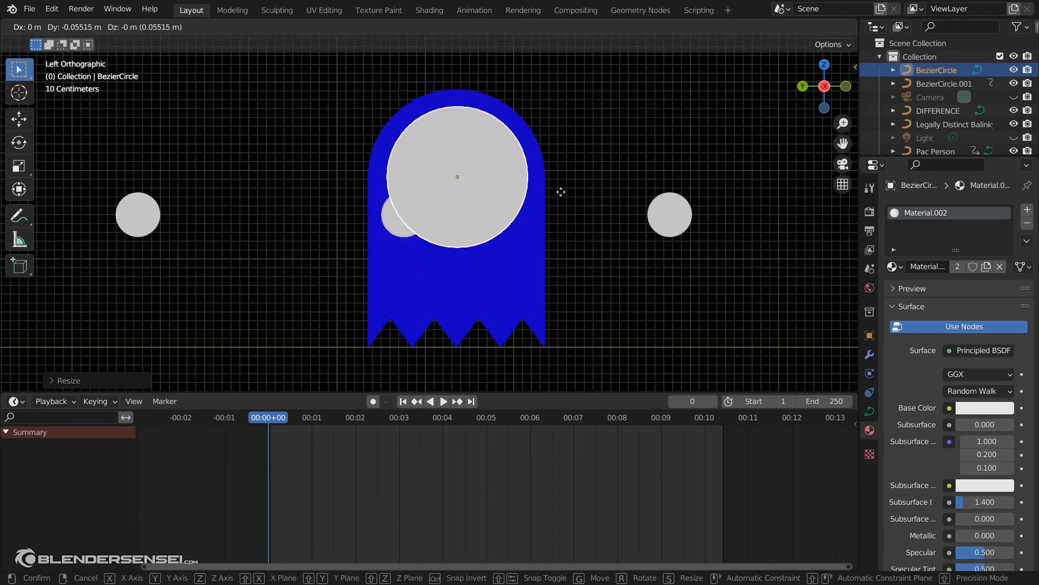
left_click(570, 196)
key("g")
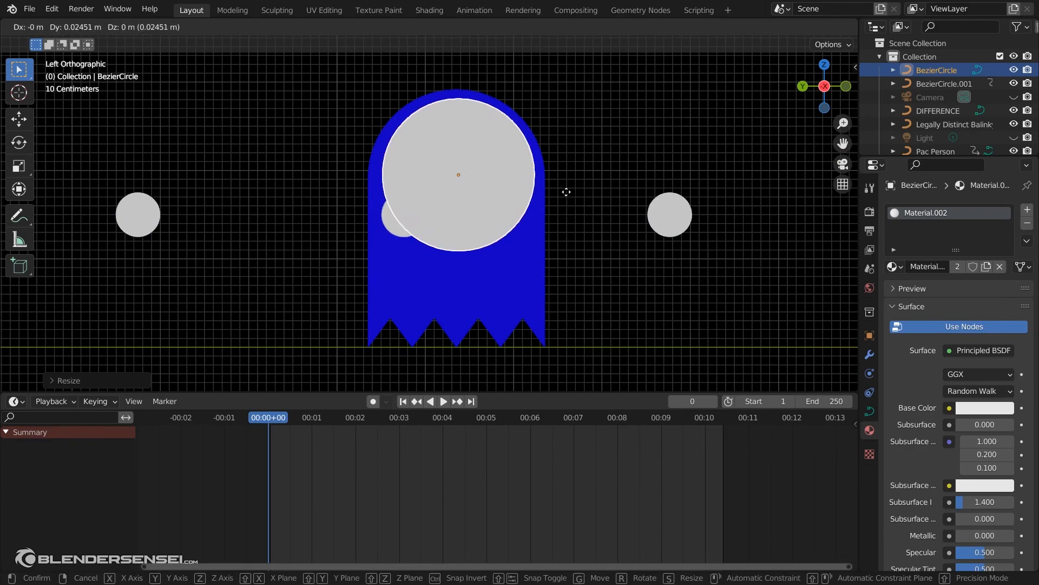
left_click(564, 192)
Parent the white eye circle to the ghost using the Object option.
middle_click_drag(557, 170, 348, 207)
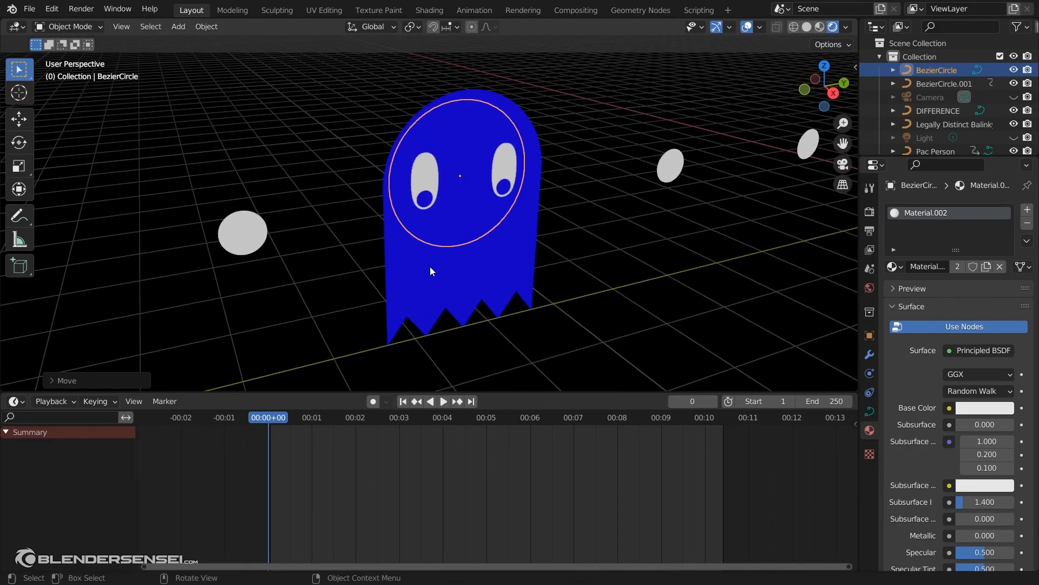
left_click(414, 269, "shift")
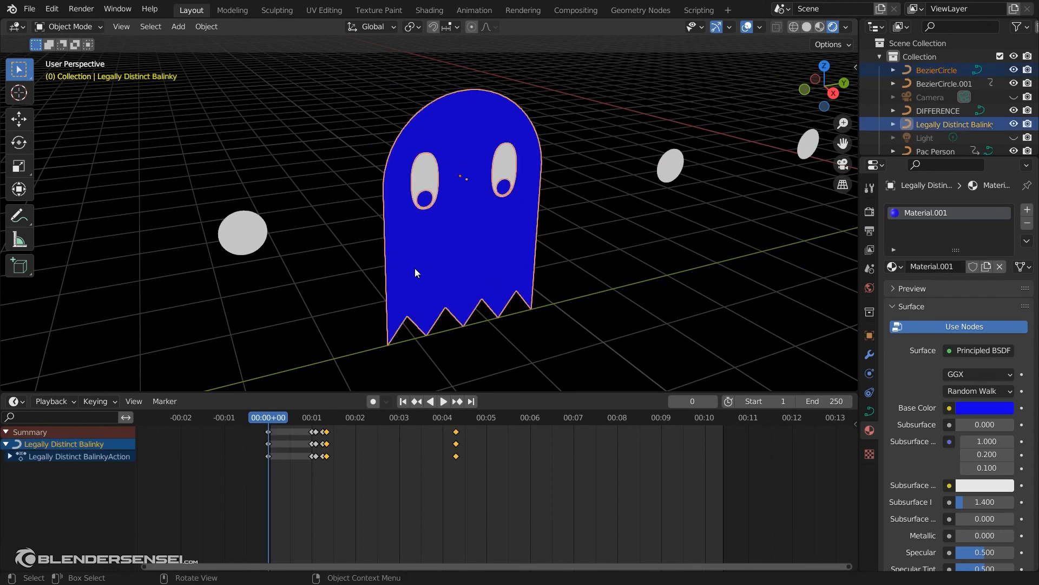
key("ctrl+p")
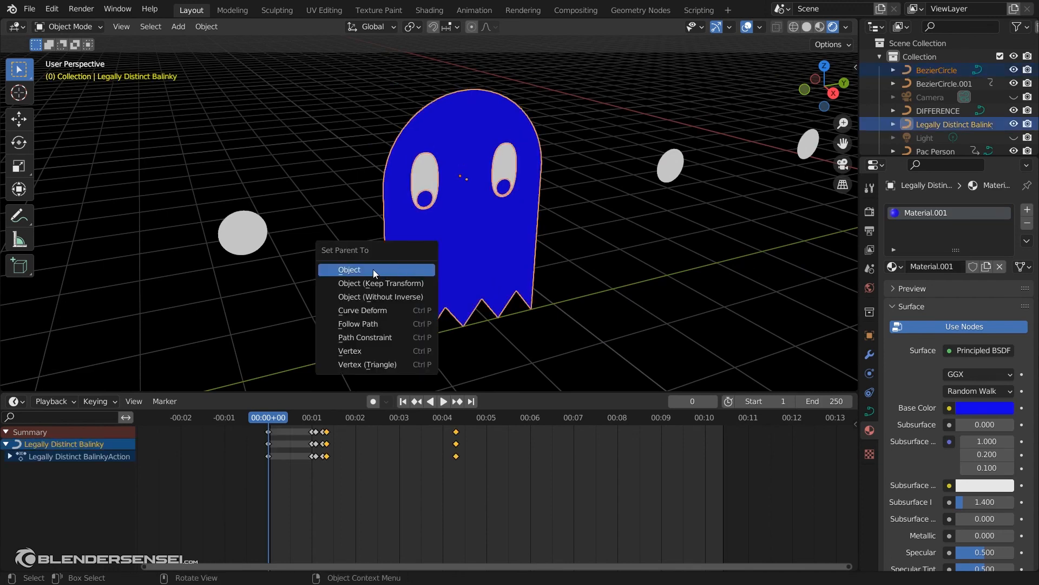
left_click(355, 270)
Try moving the ghost to check that the white eye circle follows it.
mouse_move(356, 222)
middle_mouse_down()
mouse_move(492, 211)
mouse_move(426, 217)
mouse_move(356, 206)
middle_mouse_up()
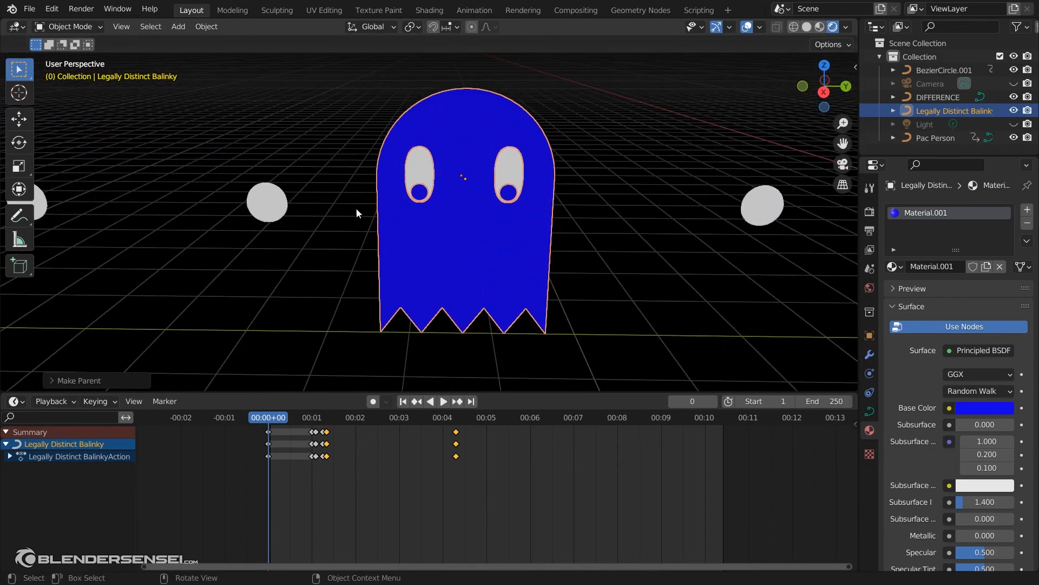
middle_click_drag(470, 190, 473, 239)
scroll(473, 238, "down", 3)
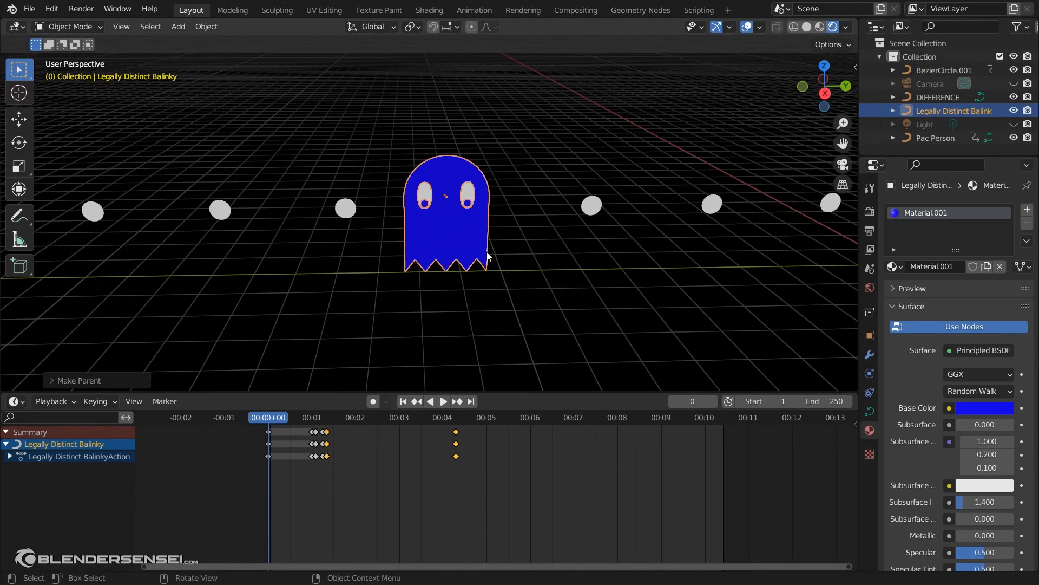
key("g")
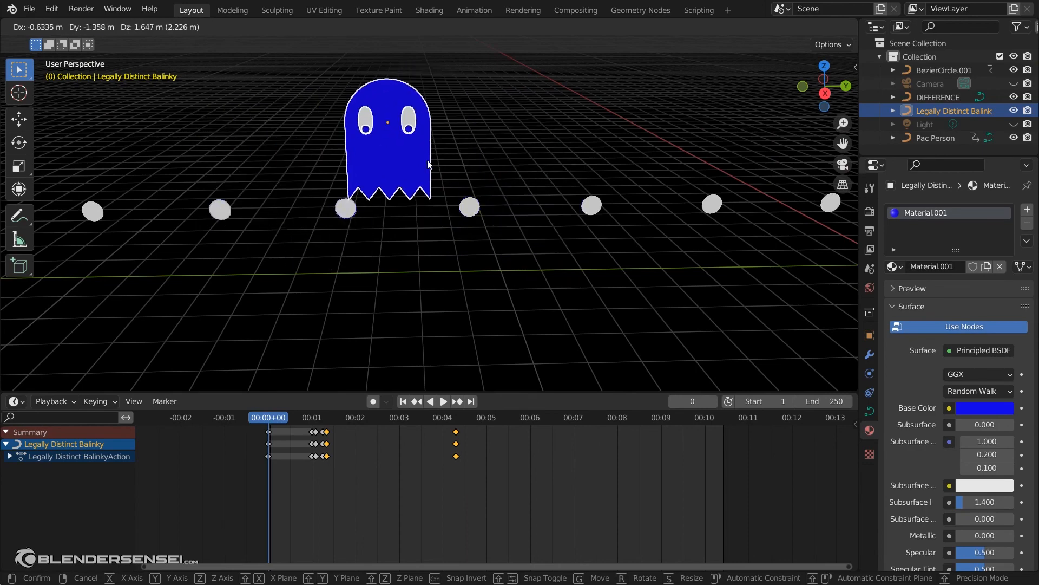
right_click(476, 244)
Play back the animation with Pac Person and the ghost in view, and return to frame 0.
scroll(502, 255, "down", 4)
middle_click_drag(501, 256, 275, 382, "shift")
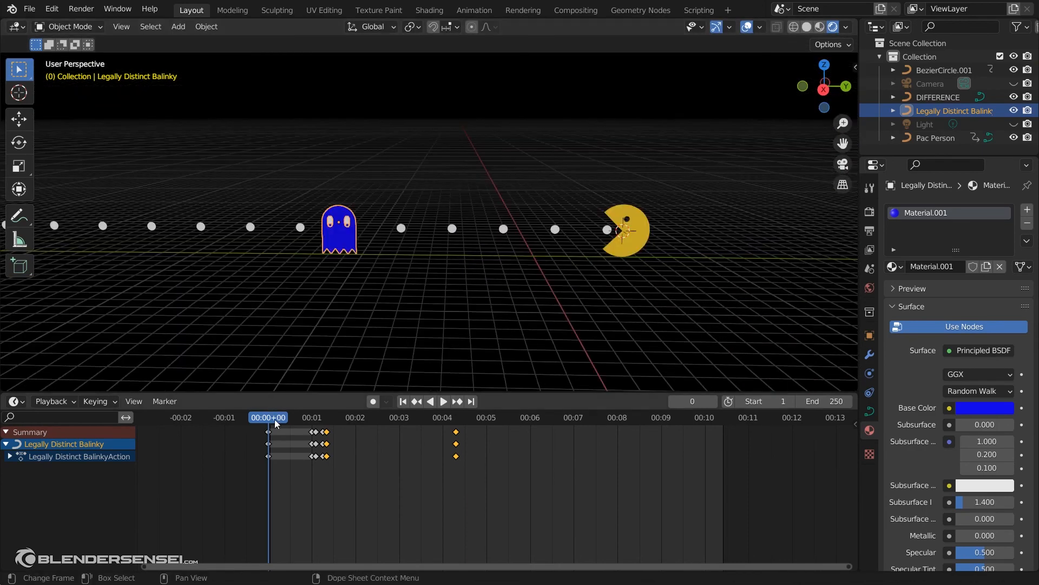
key("space")
middle_click_drag(437, 283, 391, 282)
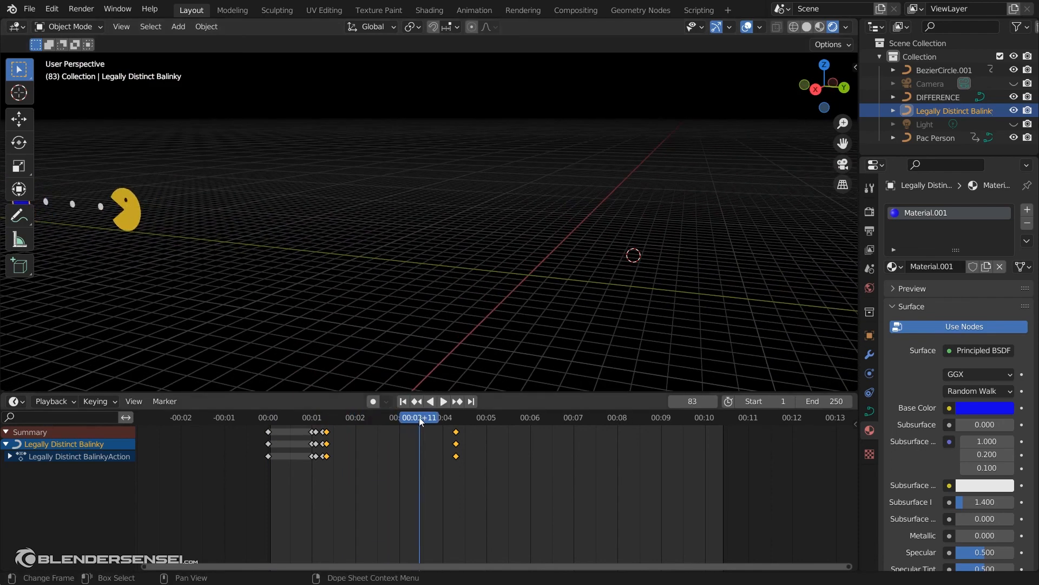
left_click_drag(360, 414, 255, 423)
key("space")
middle_click_drag(313, 295, 476, 291)
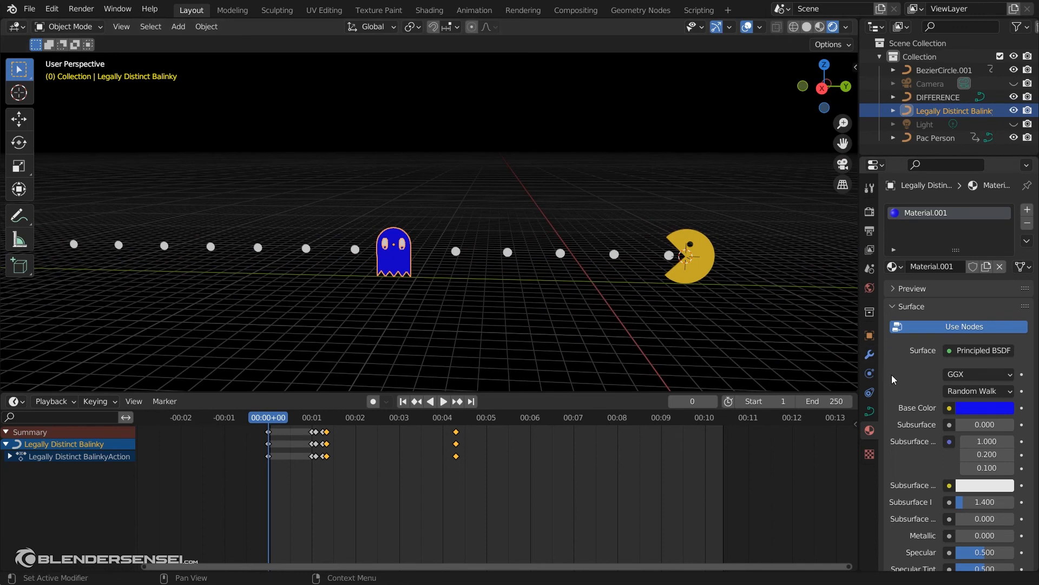
Check in the Eevee render settings that Bloom is enabled.
left_click(870, 212)
left_click(893, 232)
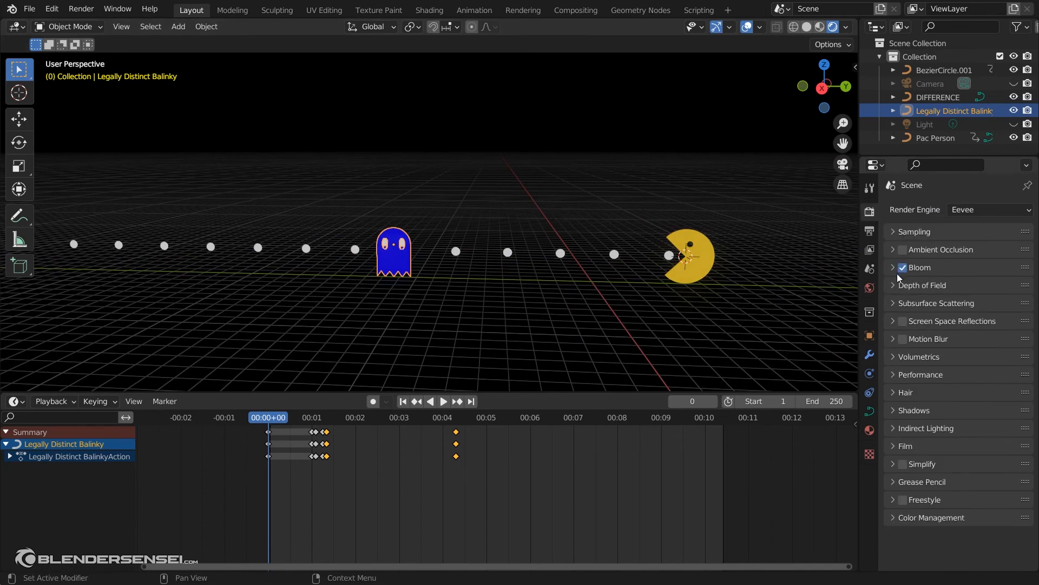
Keyframe the ghost material's emission strength at 1.000 on frame 0 and at 15.000 on frame 7.
left_click(869, 429)
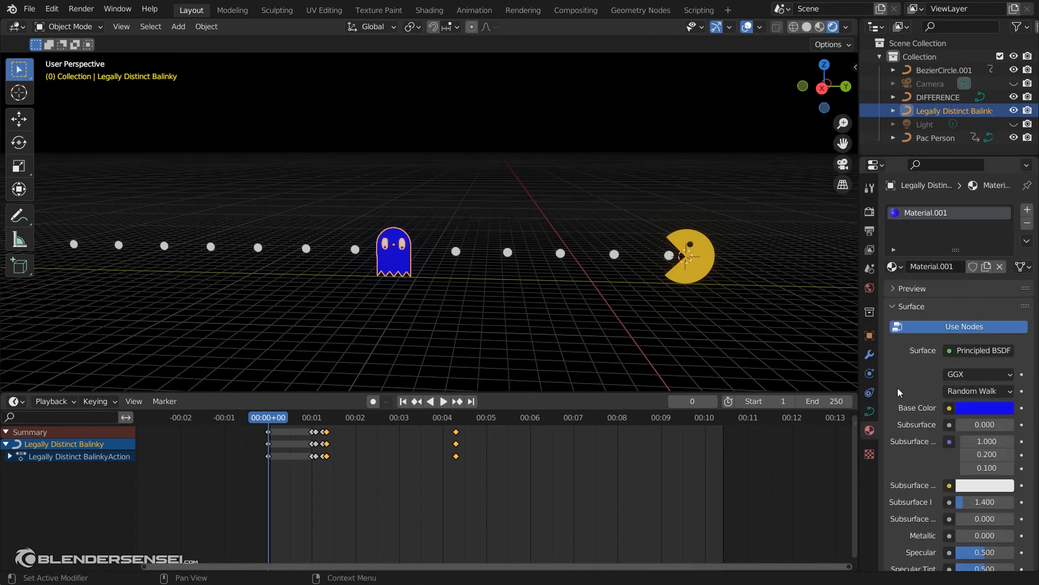
scroll(899, 391, "down", 10)
scroll(491, 279, "up", 3)
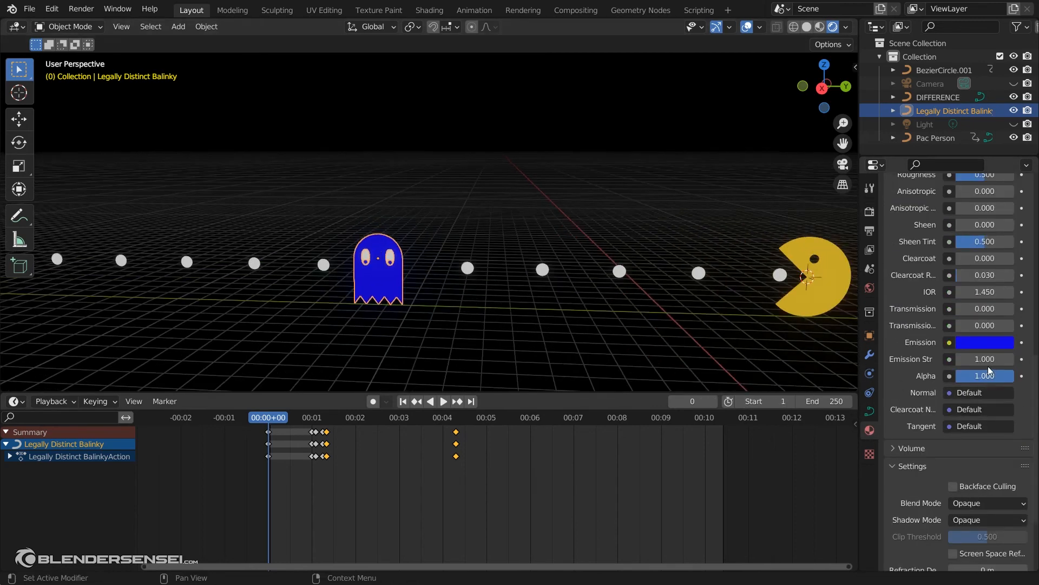
key("i")
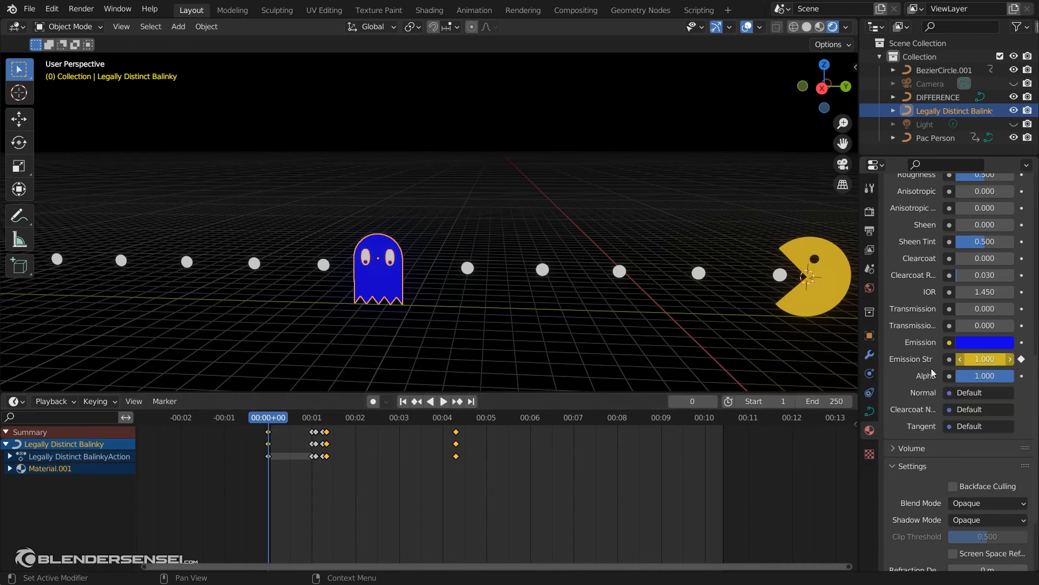
key("space")
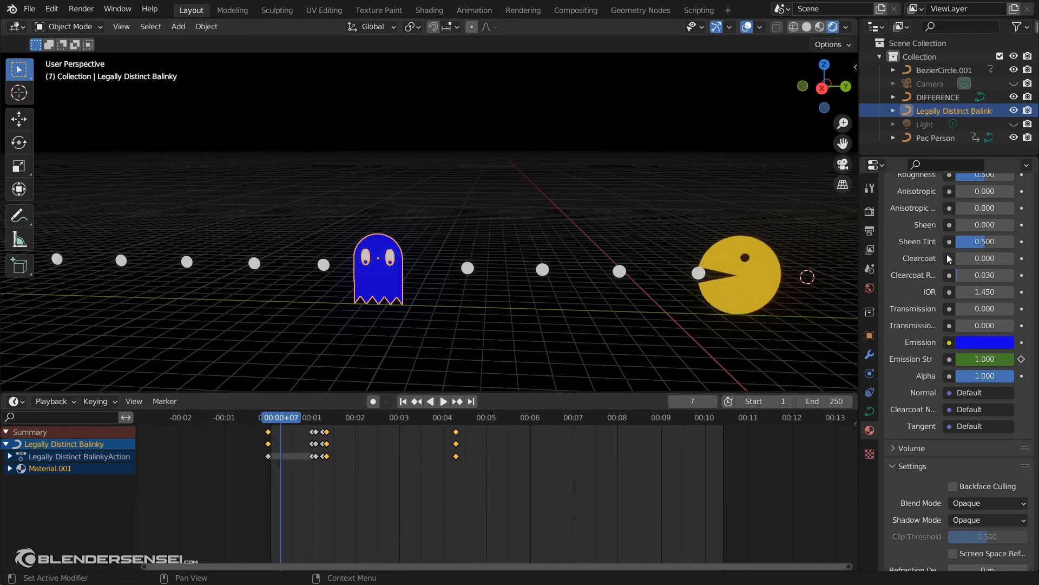
left_click_drag(986, 359, 1028, 360)
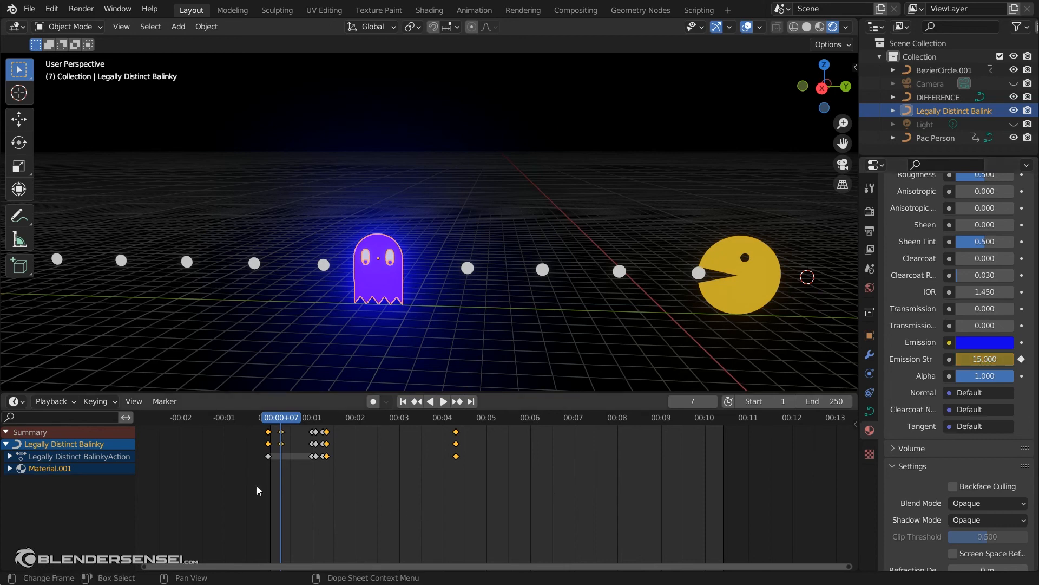
Duplicate the ghost material's two emission strength keyframes and place the copies starting at about frame 15.
left_click(10, 469)
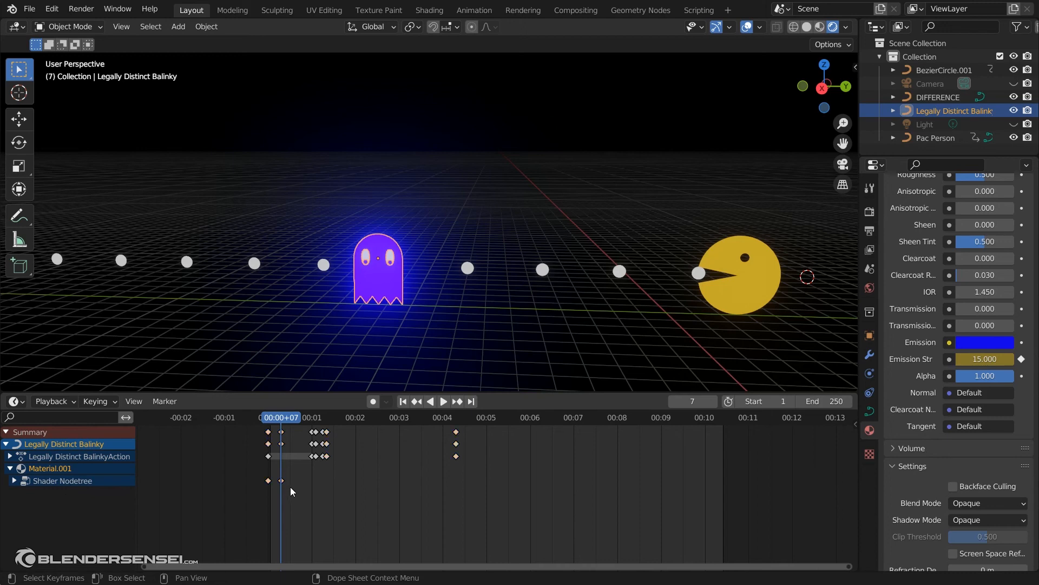
key("b")
left_click_drag(264, 480, 272, 485)
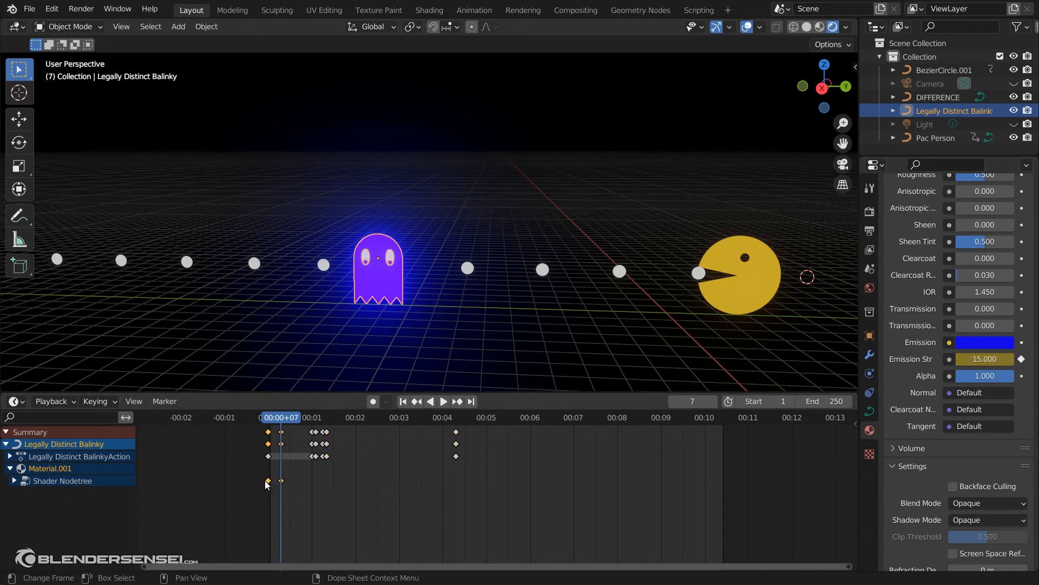
key("space")
mouse_move(283, 419)
left_mouse_down()
mouse_move(258, 421)
mouse_move(281, 427)
left_mouse_up()
left_click_drag(302, 497, 260, 476)
key("shift+d")
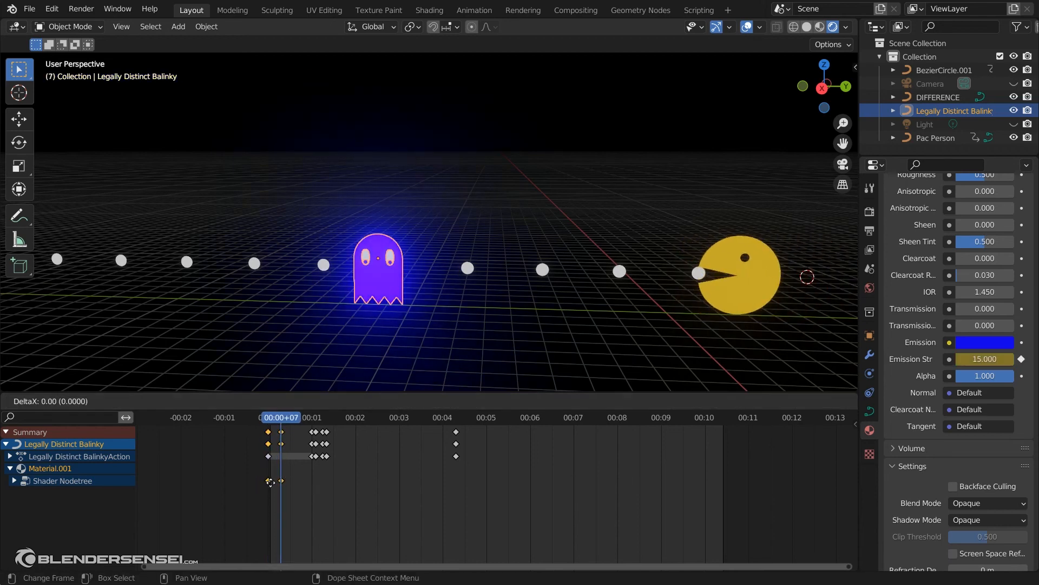
left_click(294, 487)
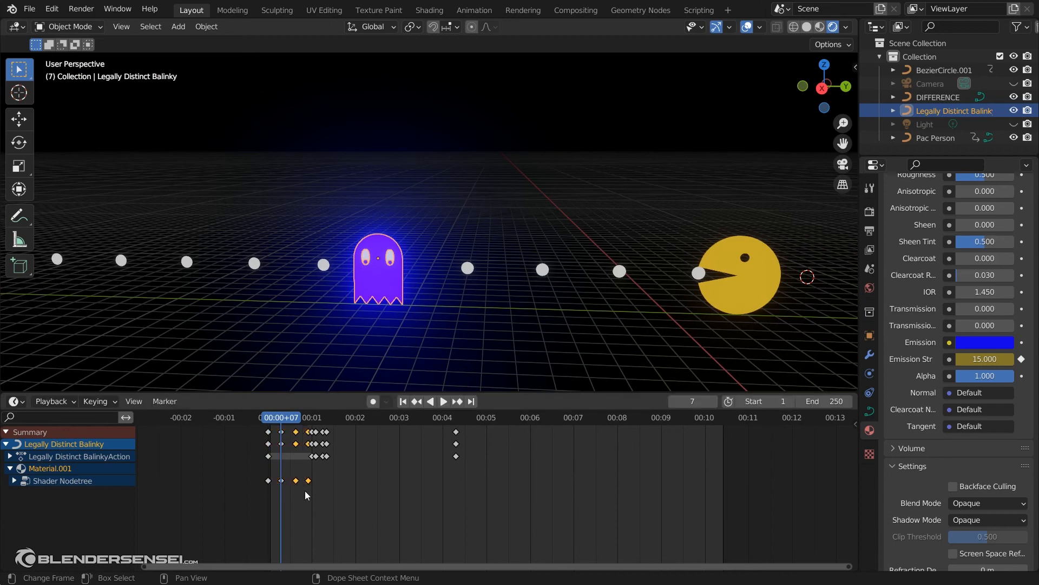
Repeatedly duplicate the ghost material's emission strength keyframes along the timeline so the pulse continues to about the 7-second mark.
left_click_drag(327, 496, 245, 472)
key("shift+d")
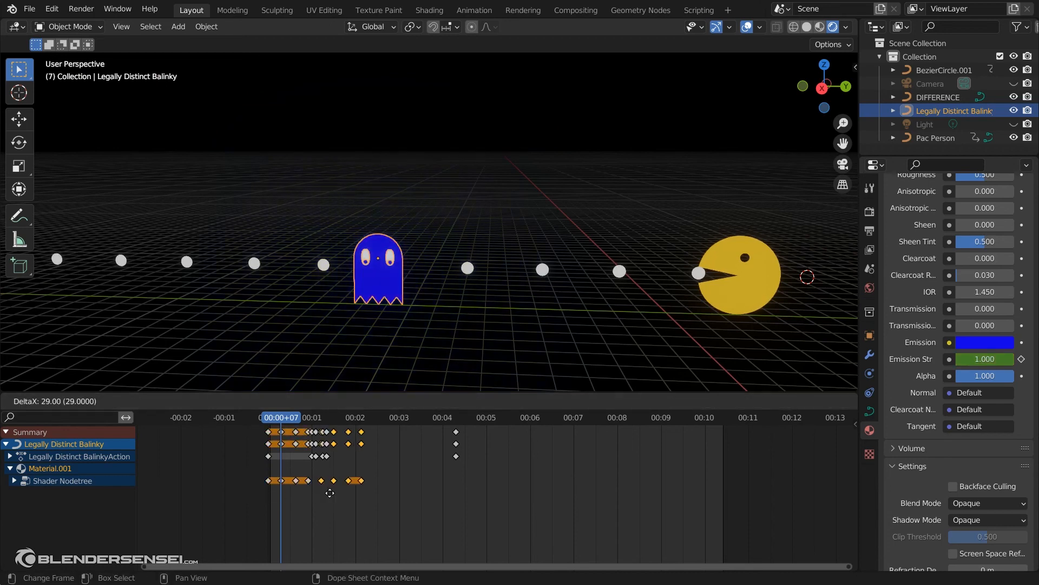
left_click(331, 494)
left_click_drag(386, 506, 259, 471)
key("shift+d")
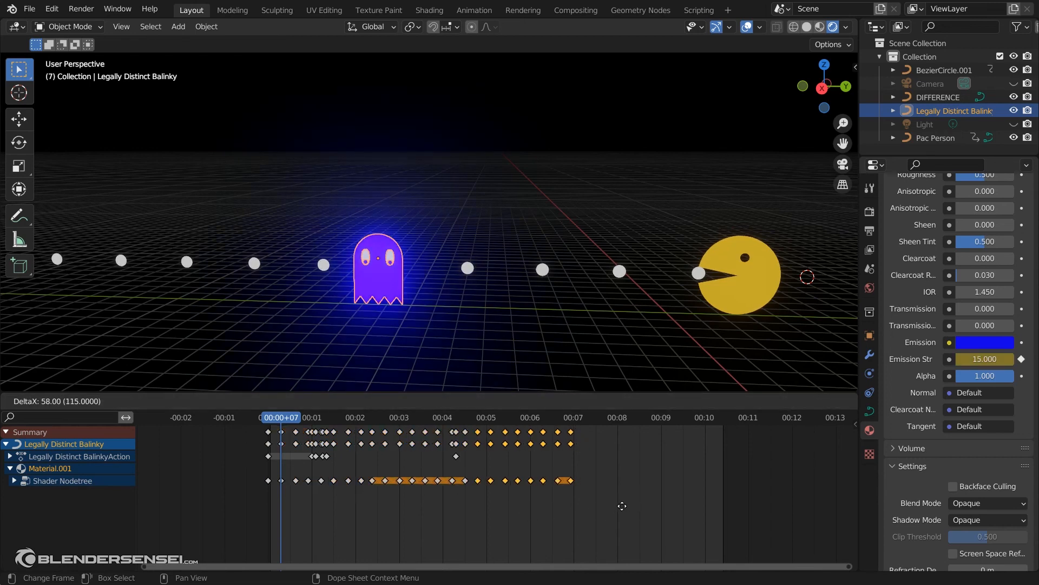
left_click(624, 506)
Play back the animation to review the ghost's pulsing glow, and return to frame 0.
key("space")
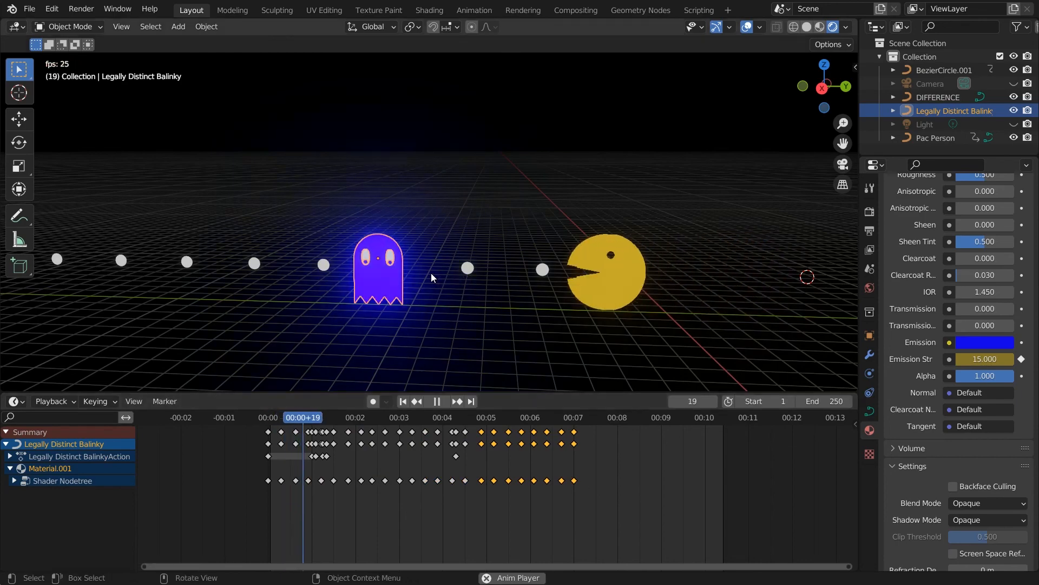
middle_click_drag(431, 275, 317, 281)
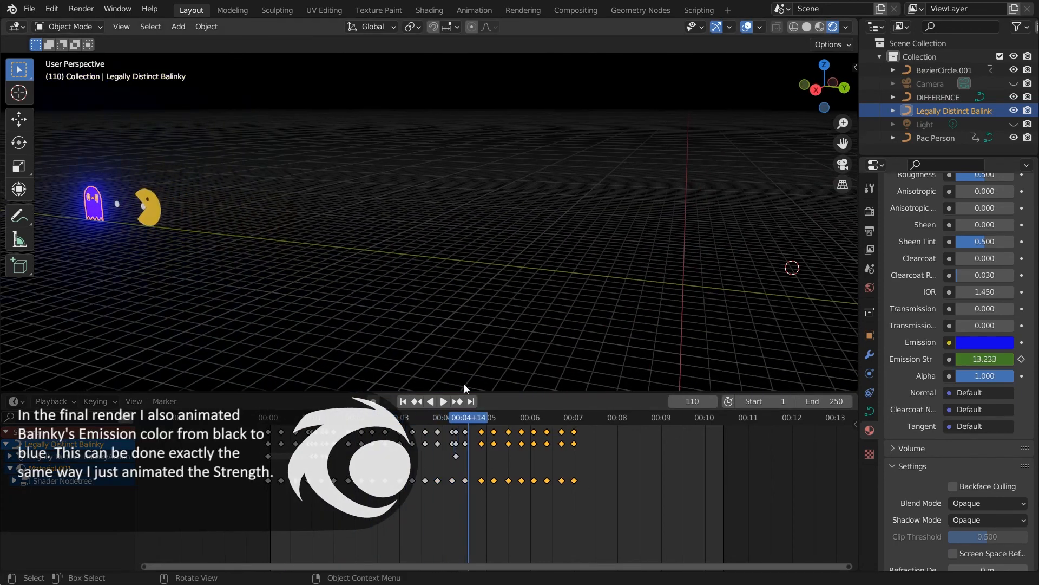
left_click_drag(475, 417, 265, 415)
key("Escape")
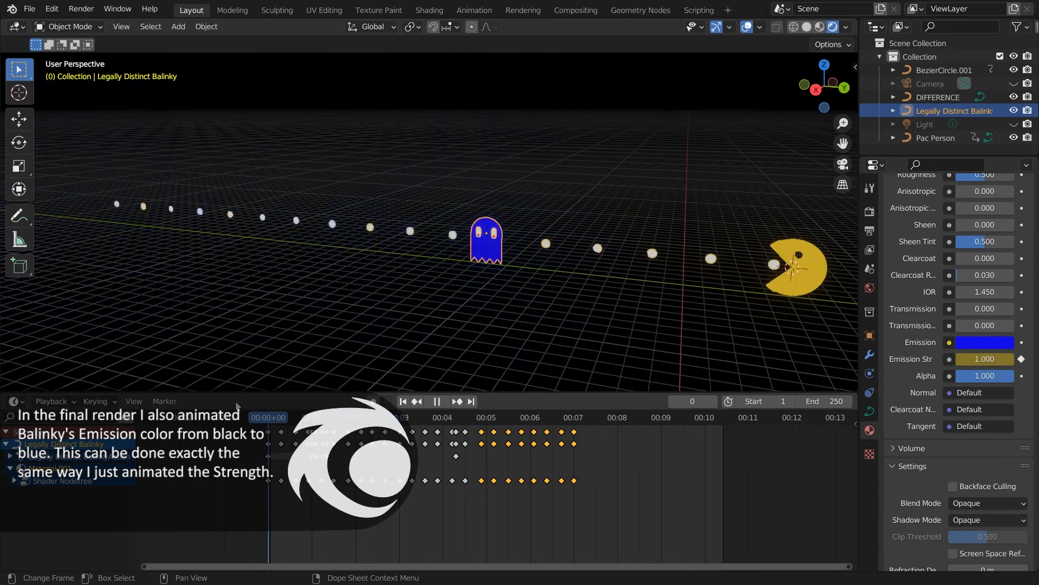
Keyframe the dots material's emission strength at 1.000 on frame 0 and expand its material channel in the timeline.
left_click(543, 249)
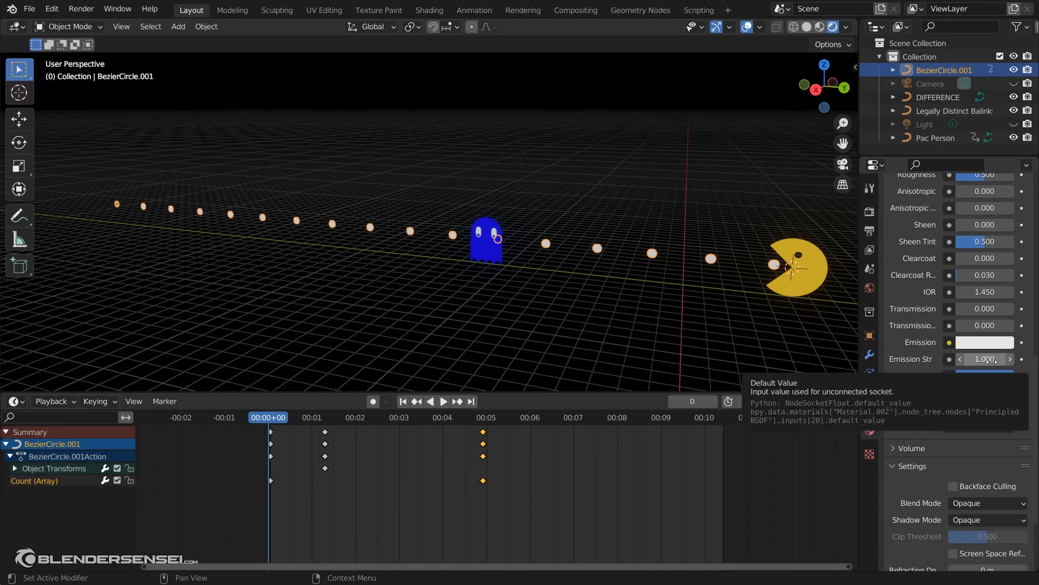
key("i")
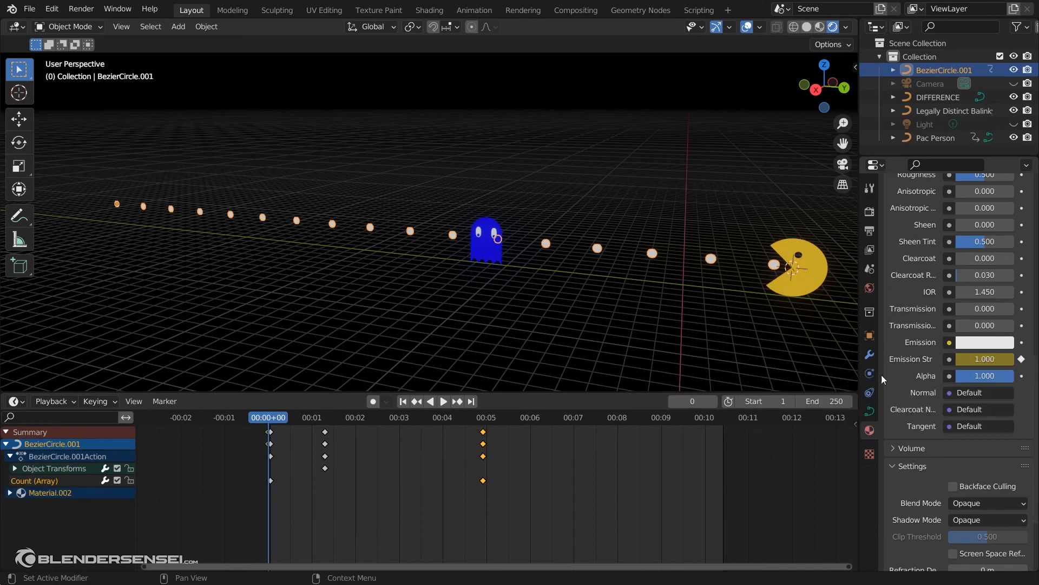
left_click(9, 492)
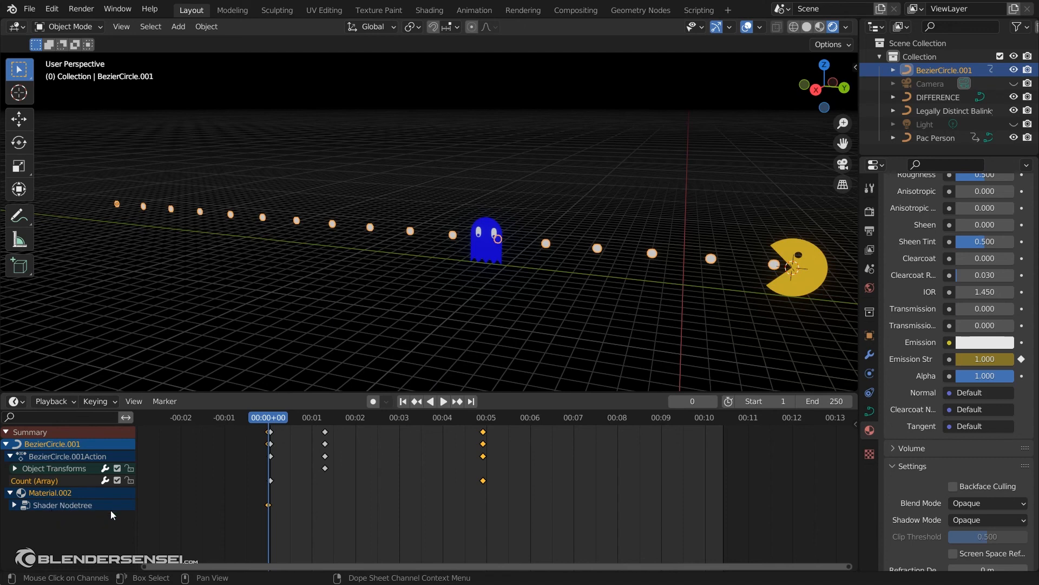
Set the dots material's emission strength to 10.000 on frame 7 and keyframe it.
key("space")
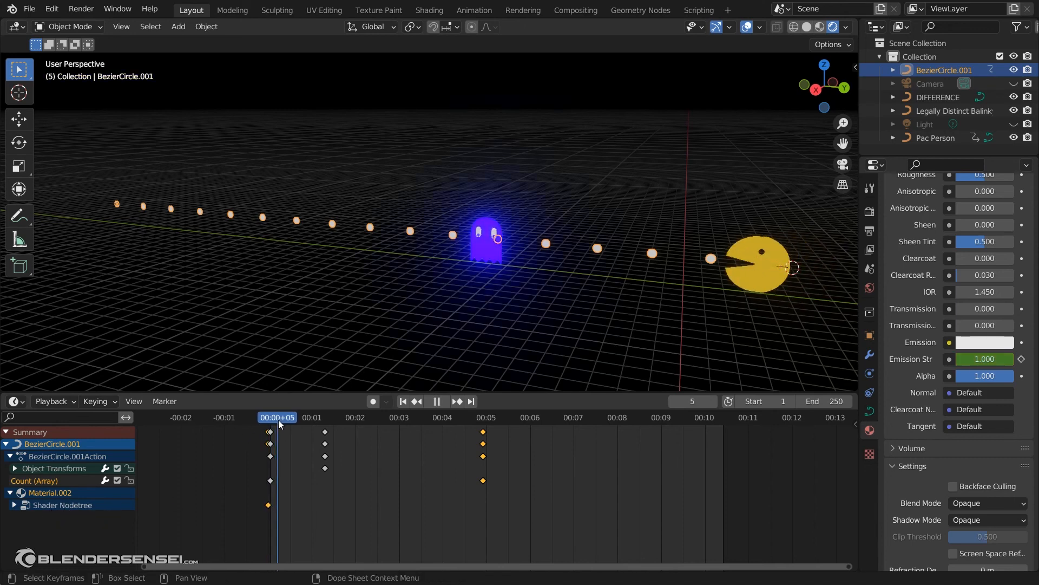
key("space")
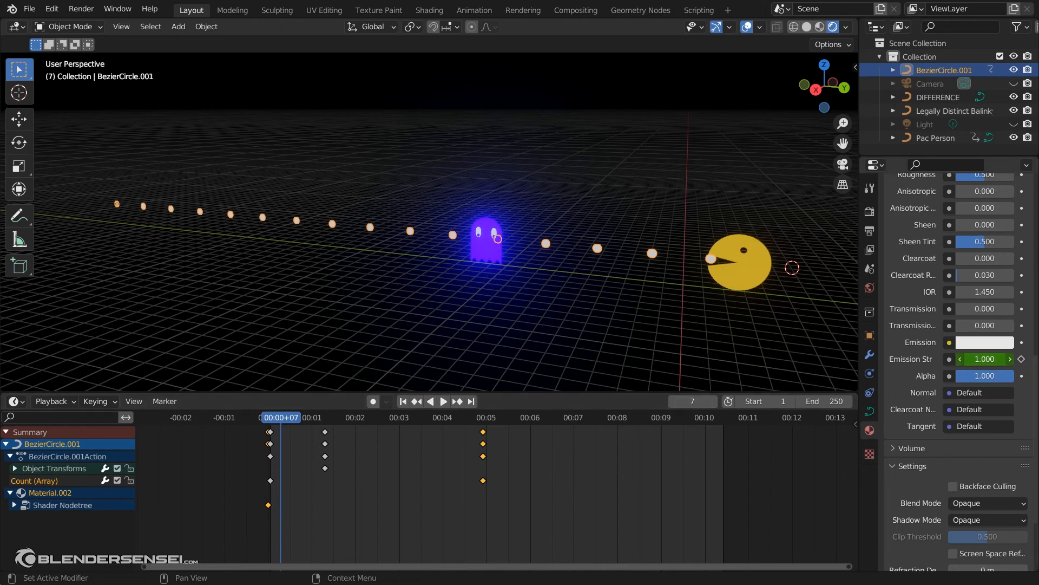
left_click_drag(984, 359, 1011, 359)
left_click(984, 359)
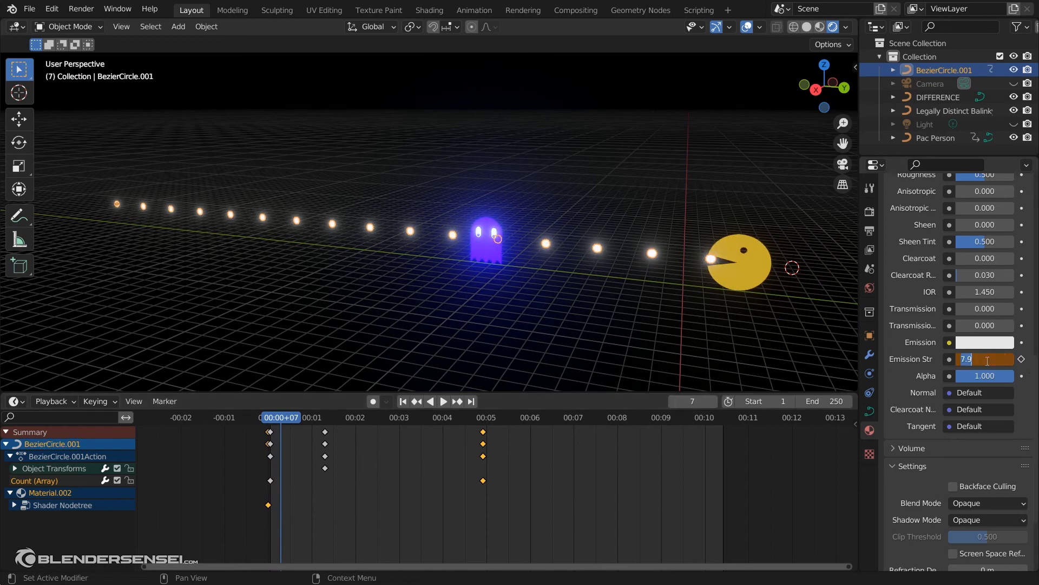
type("10")
key("Return")
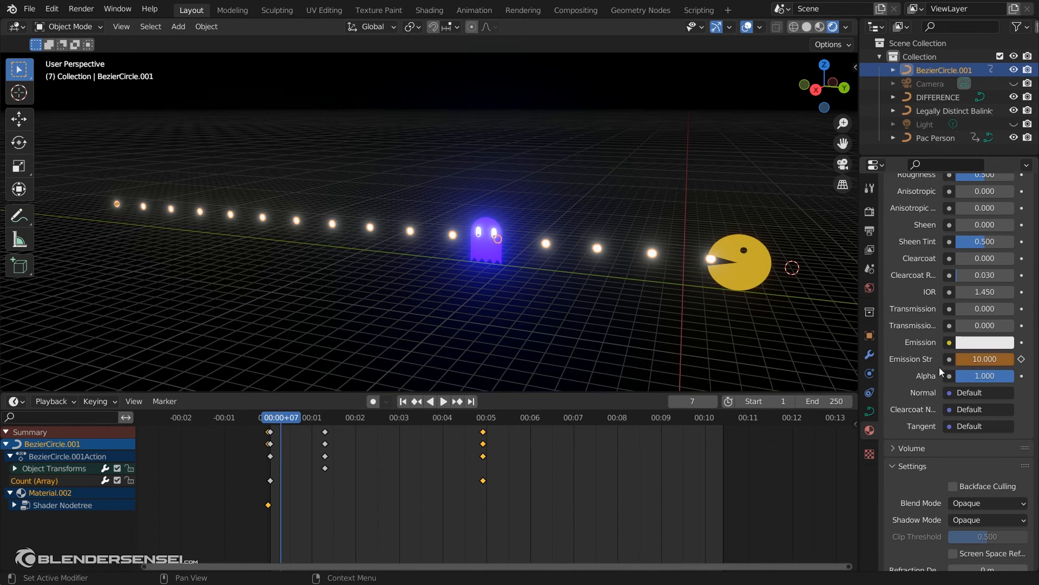
key("i")
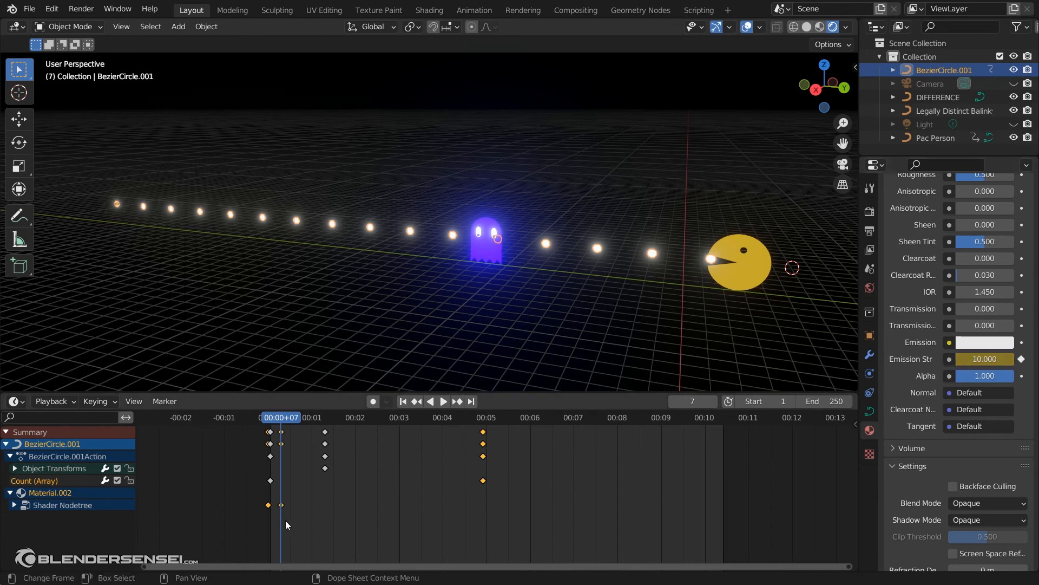
Repeatedly duplicate the dots material's emission strength keyframes along the timeline so the pulse continues to about the 9-second mark.
left_click_drag(297, 513, 251, 494)
key("shift+d")
left_click(307, 519)
left_click_drag(324, 530, 244, 496)
key("shift+d")
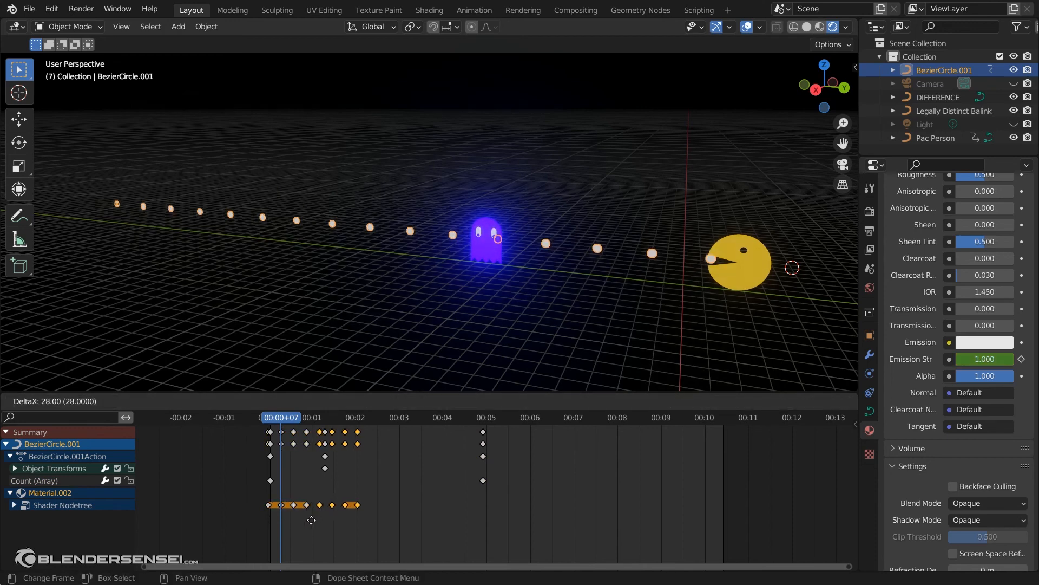
left_click(311, 520)
left_click_drag(381, 527, 249, 493)
key("shift+d")
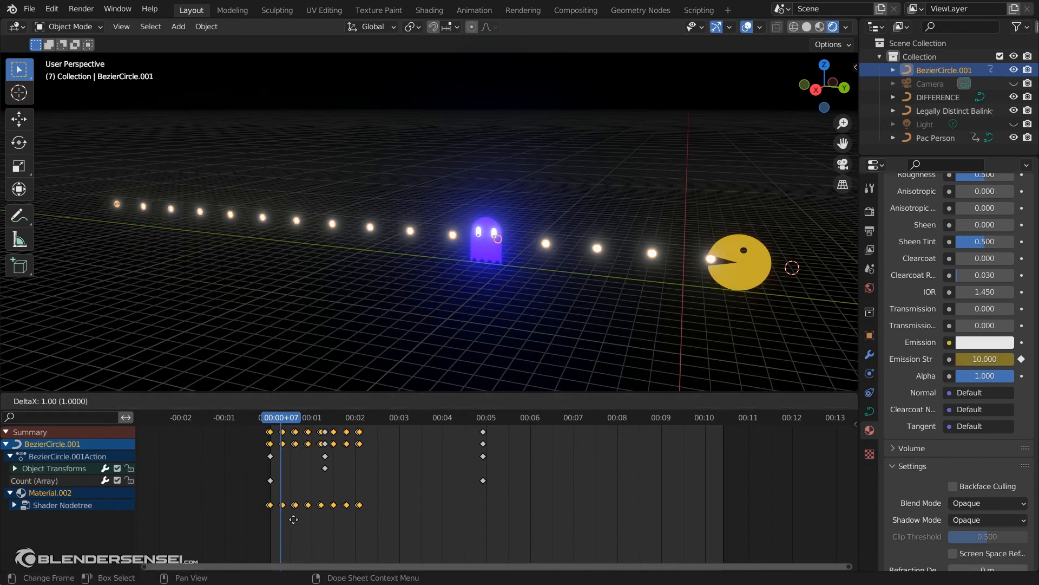
left_click(384, 525)
left_click_drag(481, 529, 256, 498)
key("shift+d")
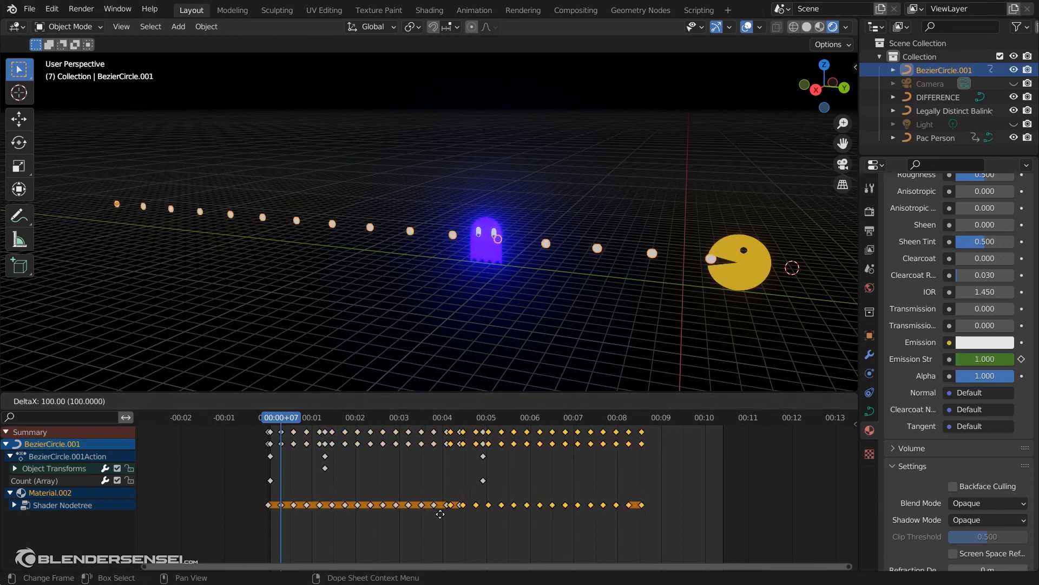
left_click(465, 519)
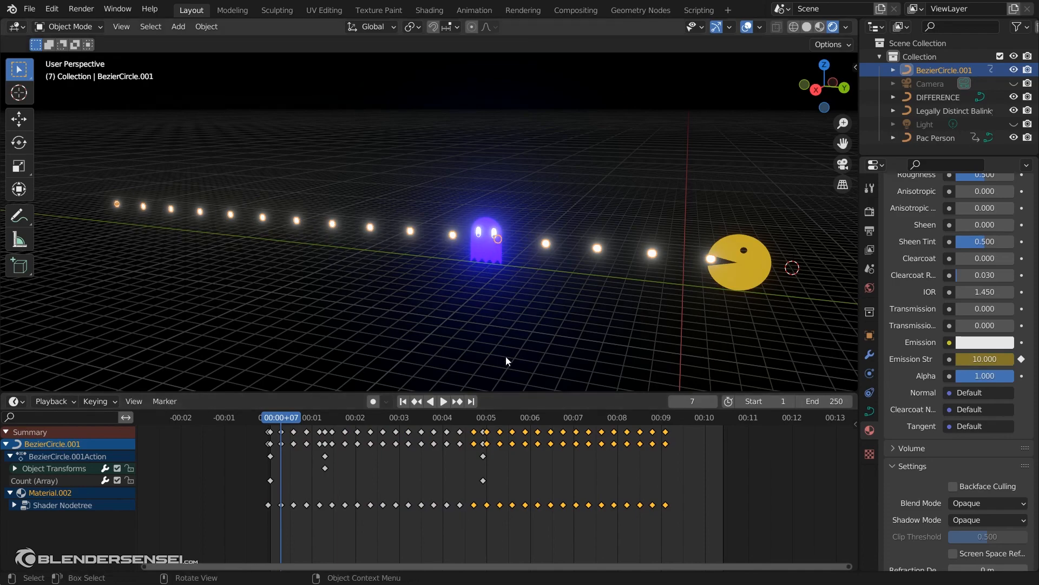
Play back the animation from different angles and from frame 0 to review the pulsing dots and ghost together.
key("space")
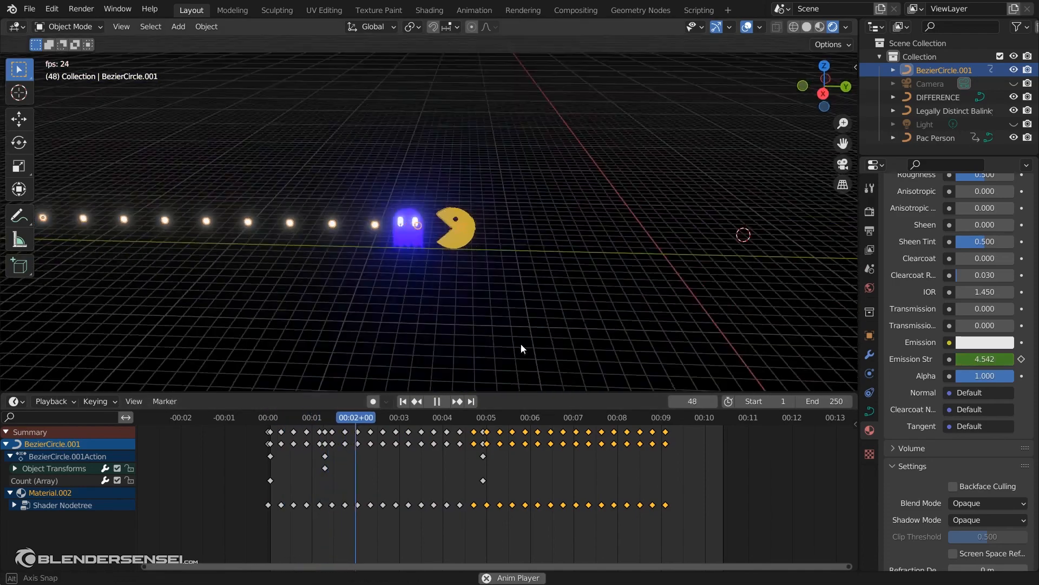
middle_click_drag(520, 348, 449, 271)
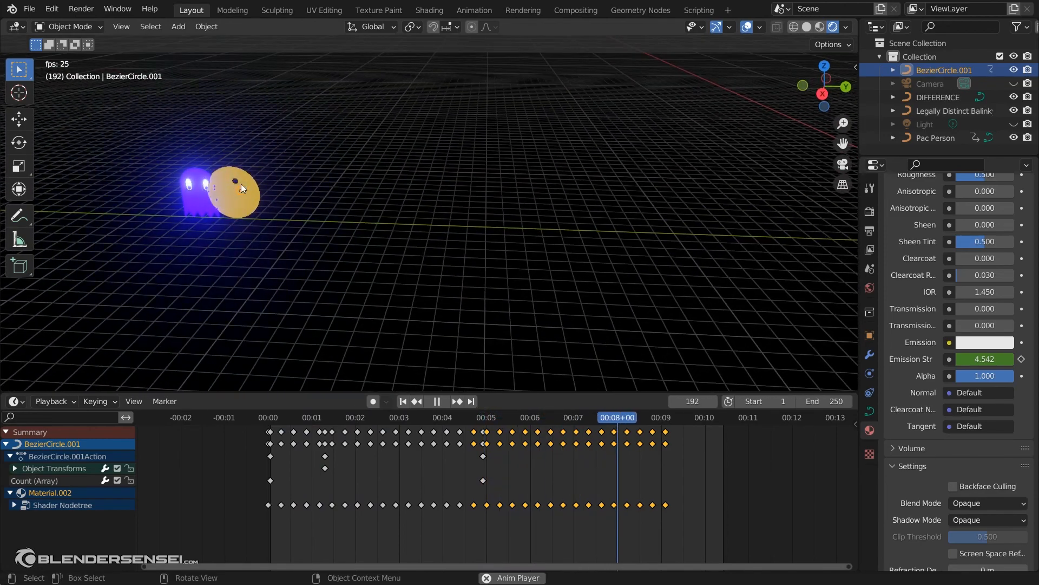
left_click(541, 421)
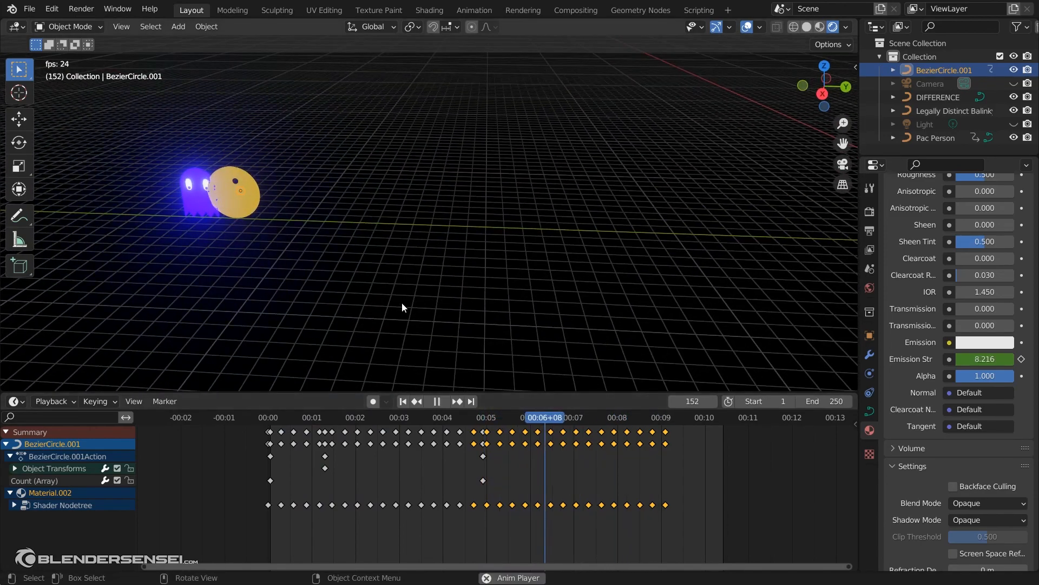
key("space")
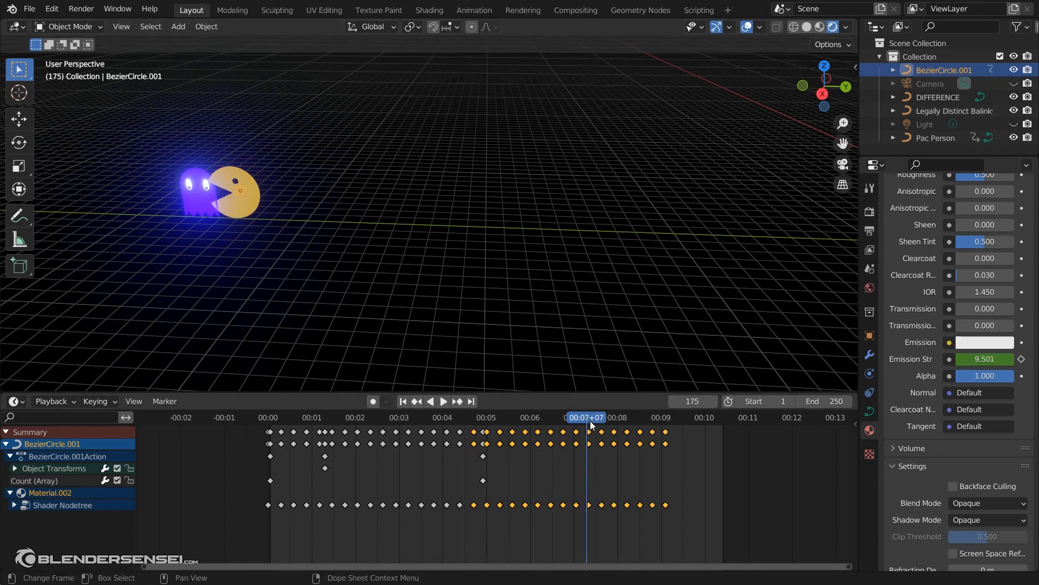
left_click_drag(590, 421, 268, 418)
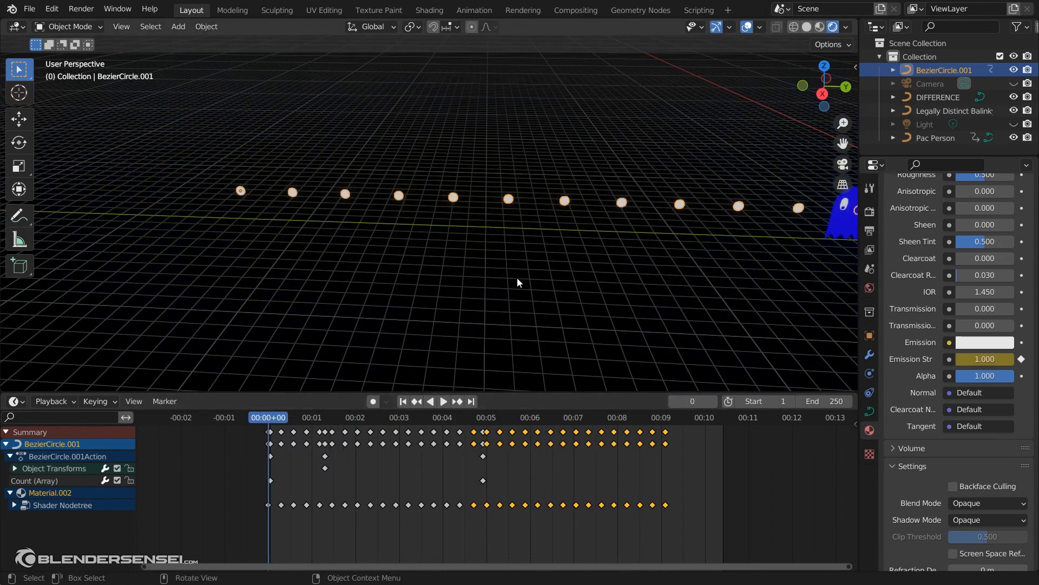
middle_click_drag(517, 277, 523, 298)
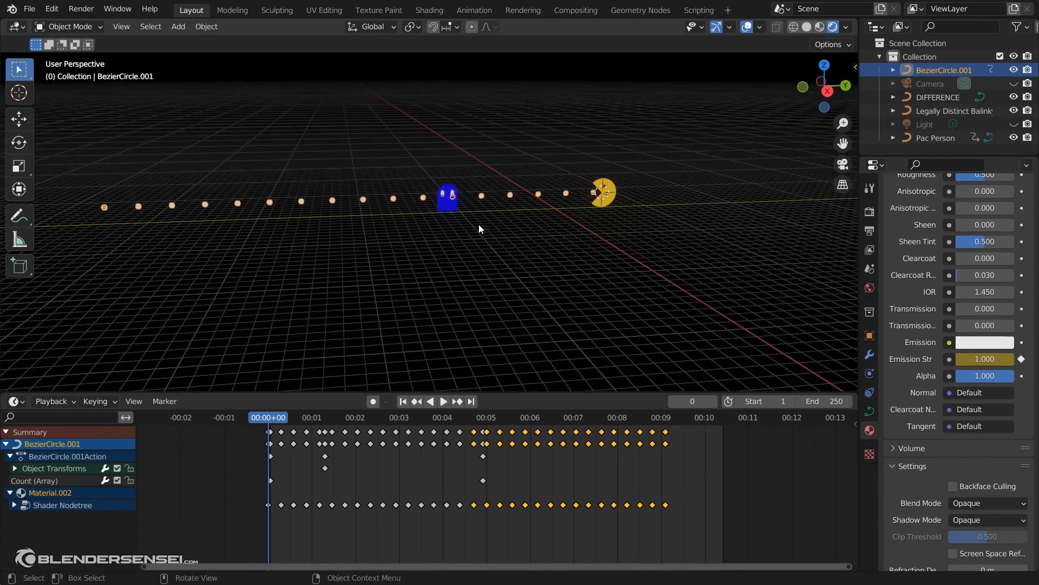
key("space")
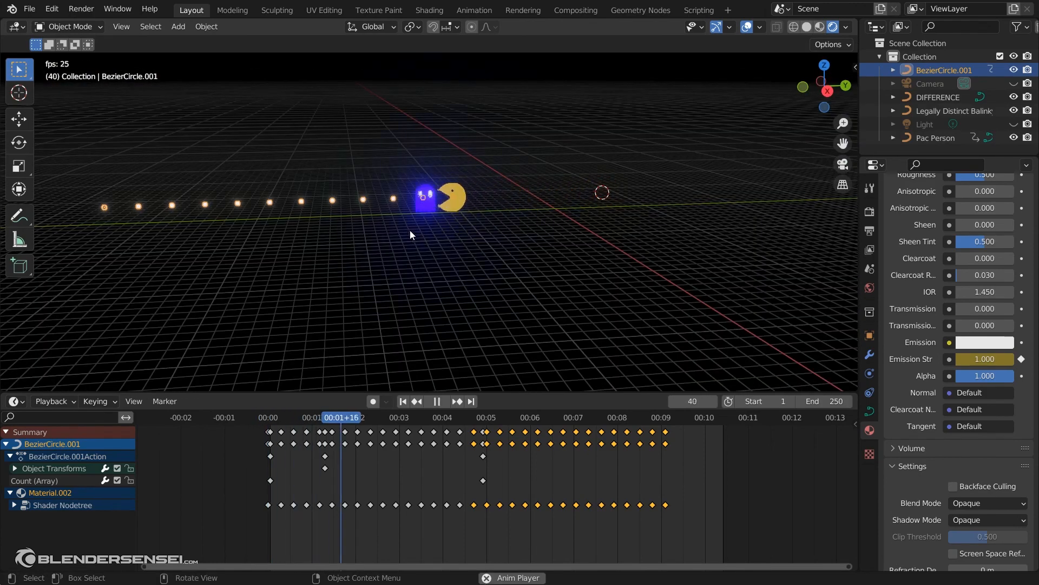
key("space")
Reset the 3D cursor to the world origin and add a mesh circle there with the N-Gon fill type.
middle_click_drag(379, 236, 436, 245)
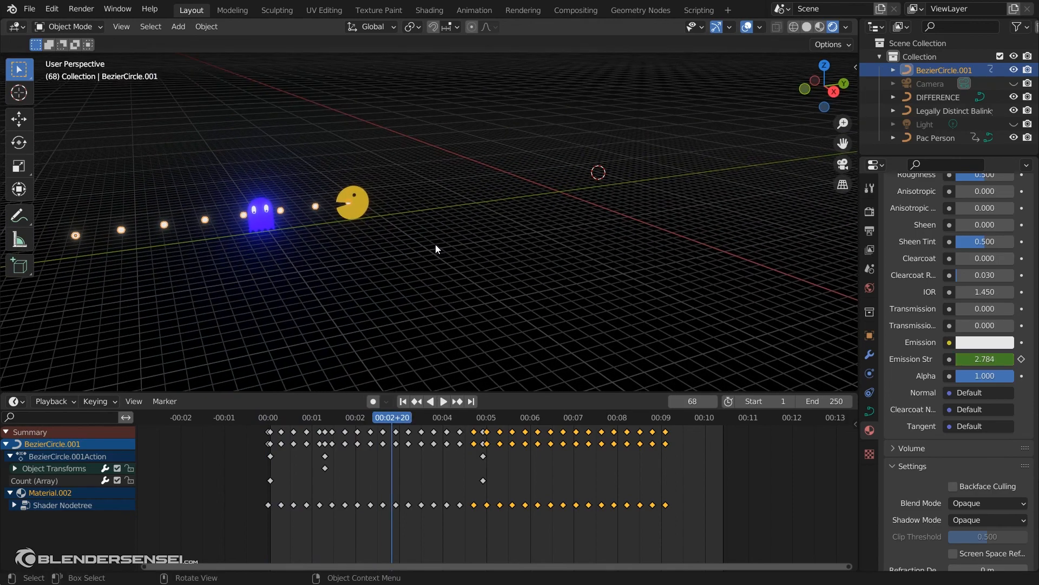
key("shift+c")
scroll(550, 218, "up", 3)
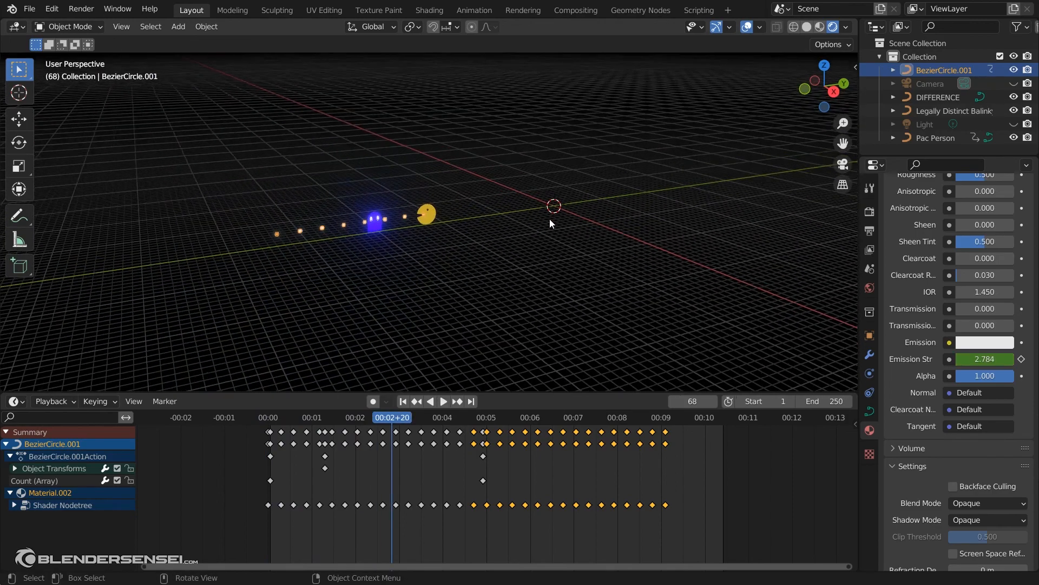
middle_click_drag(603, 209, 512, 230)
key("shift+a")
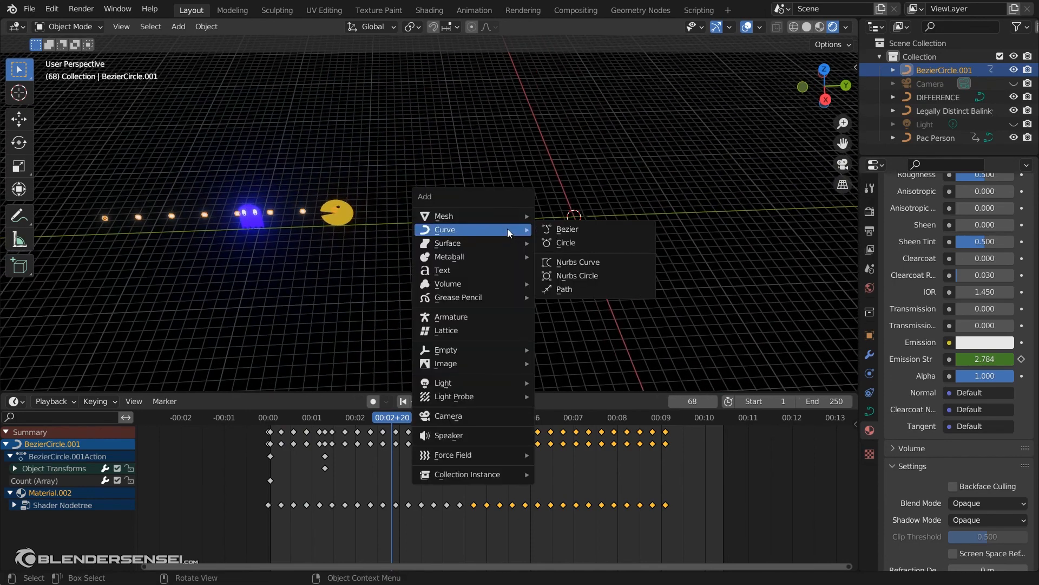
mouse_move(491, 216)
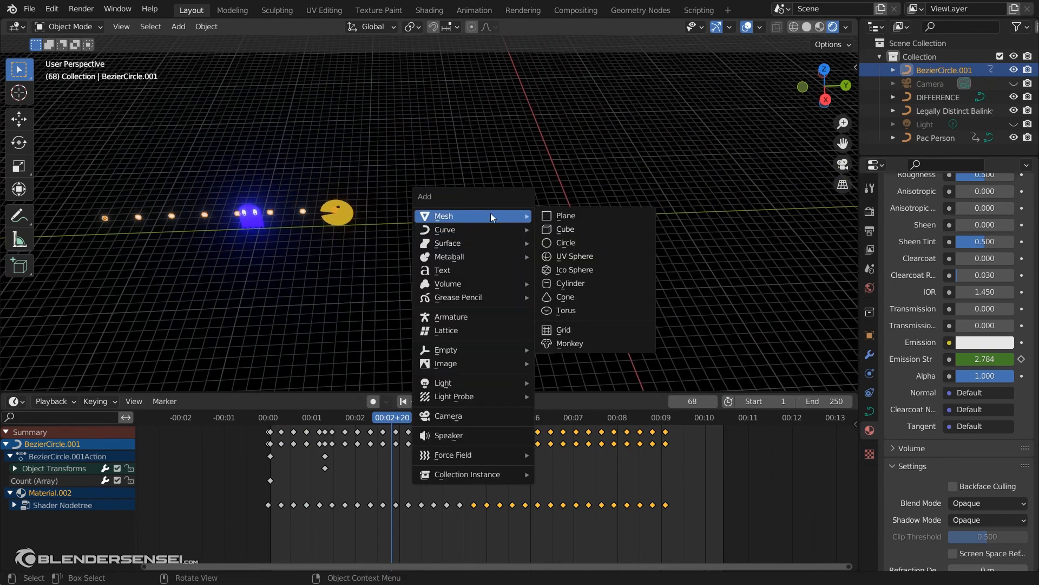
left_click(581, 242)
left_click(49, 380)
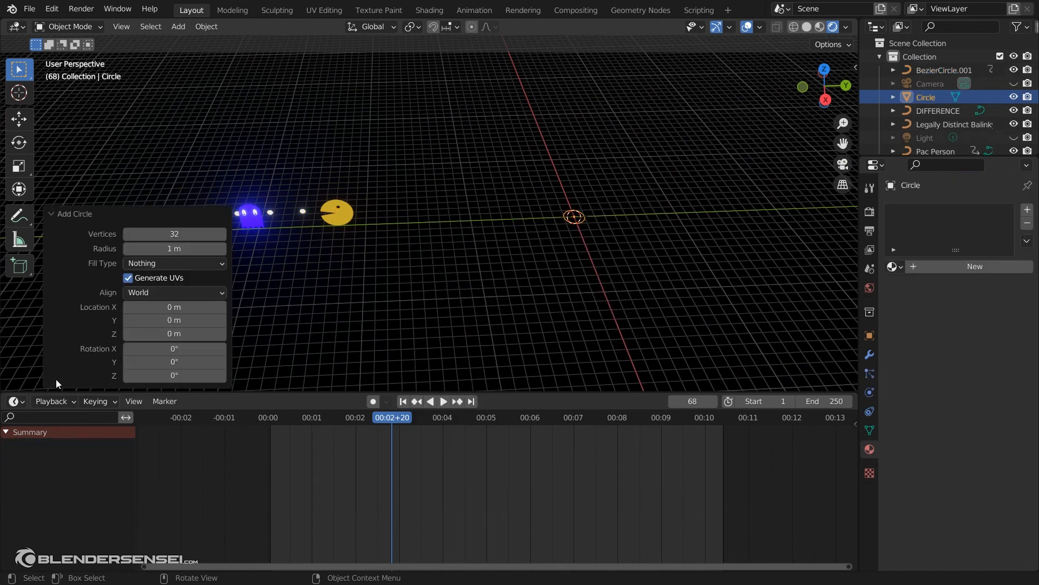
left_click(201, 266)
left_click(190, 294)
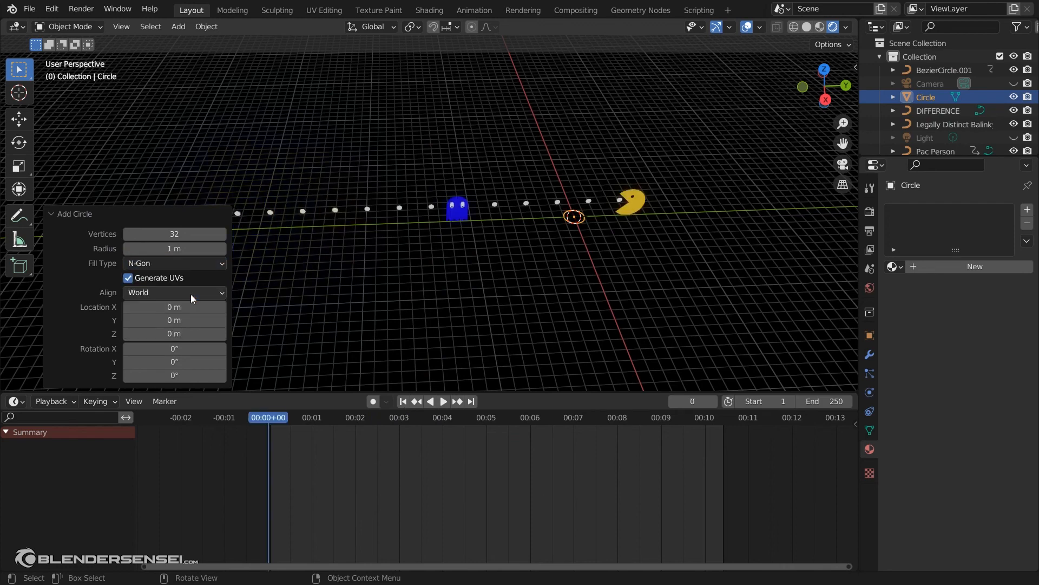
left_click(58, 215)
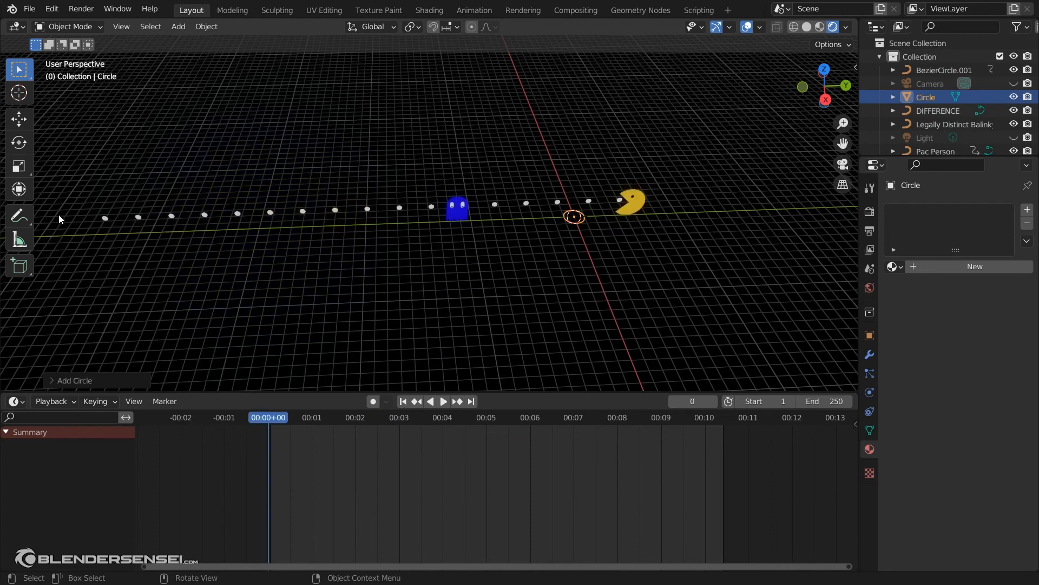
Scale the filled circle up into a large floor that extends beyond the view beneath the characters.
key("s")
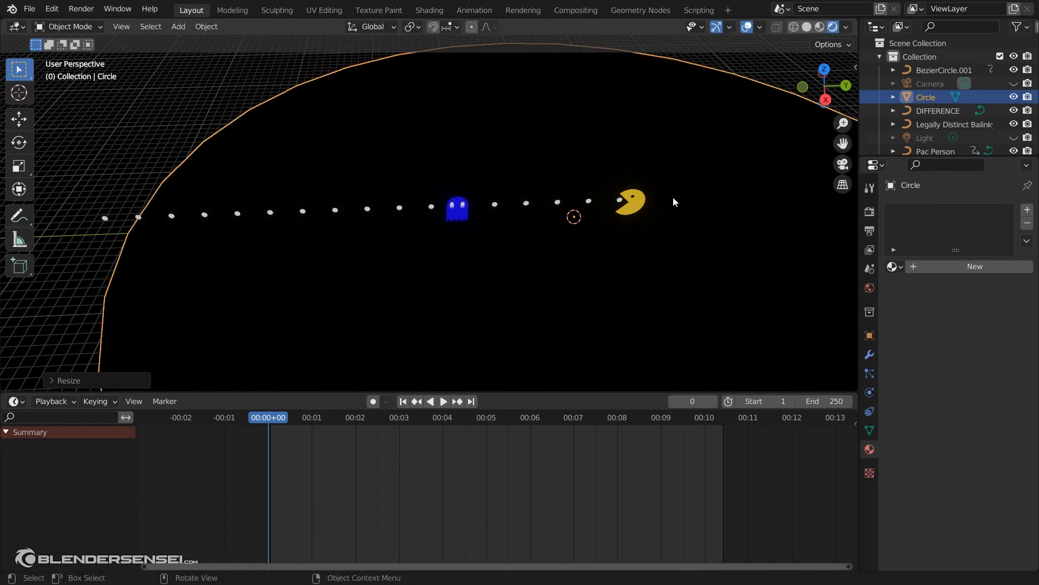
left_click(738, 149)
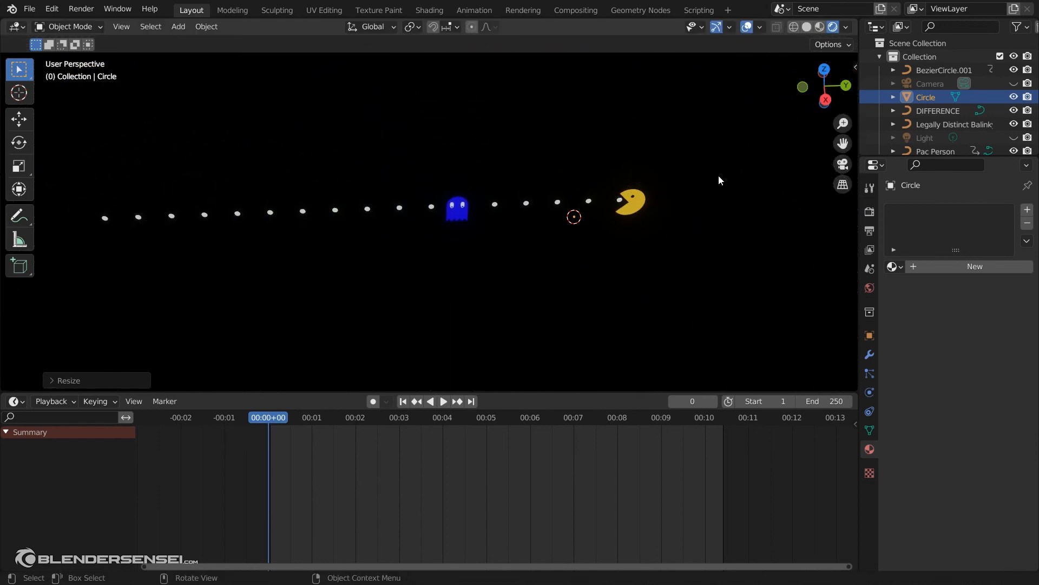
Give the floor circle a new Principled BSDF material with its roughness set to 0.
left_click(961, 267)
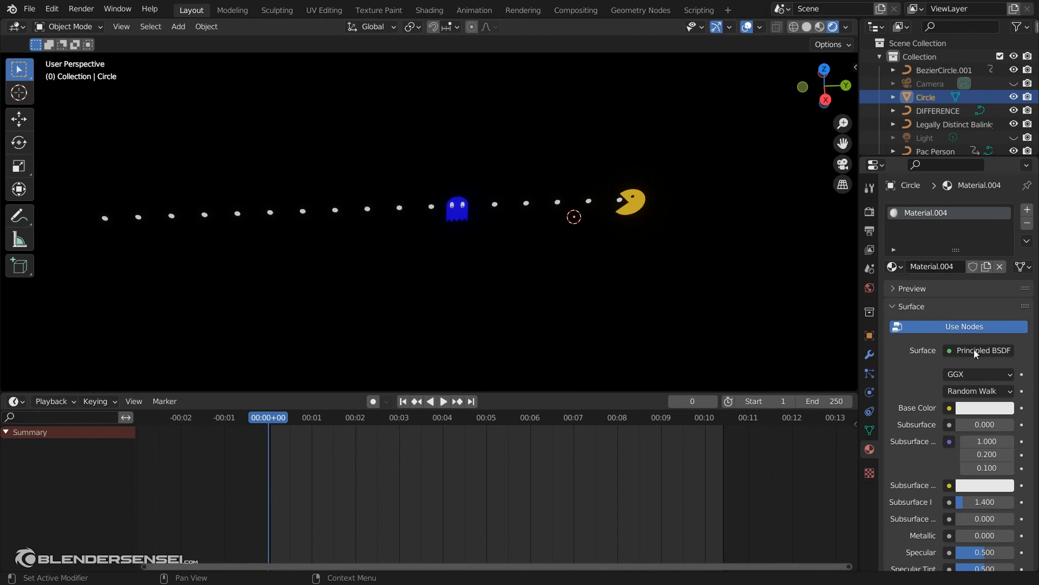
scroll(972, 362, "down", 7)
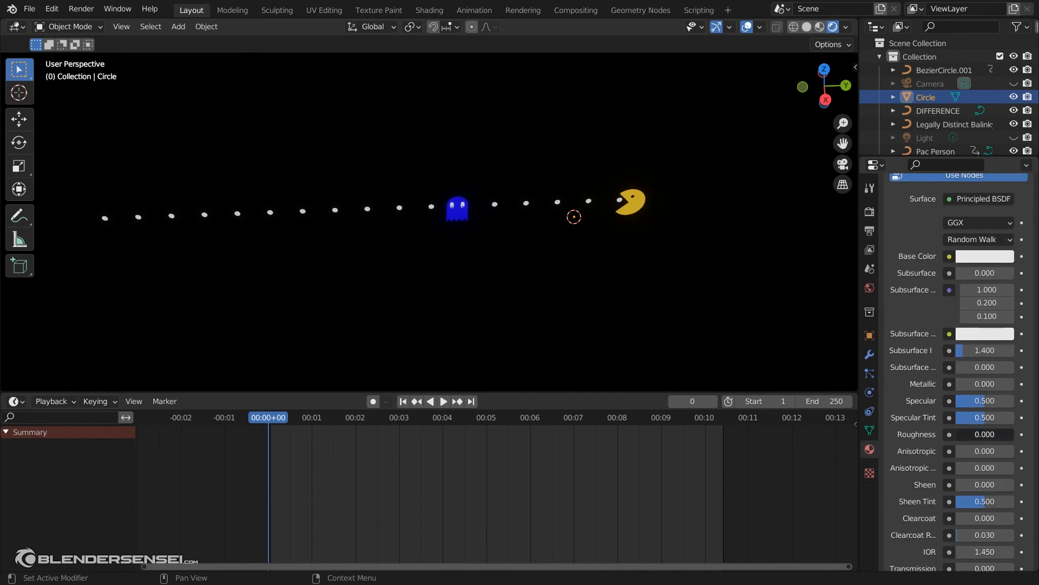
scroll(955, 433, "up", 8)
Enable Screen Space Reflections in the Eevee render settings, with Refraction on and Half Res Trace off.
left_click(870, 211)
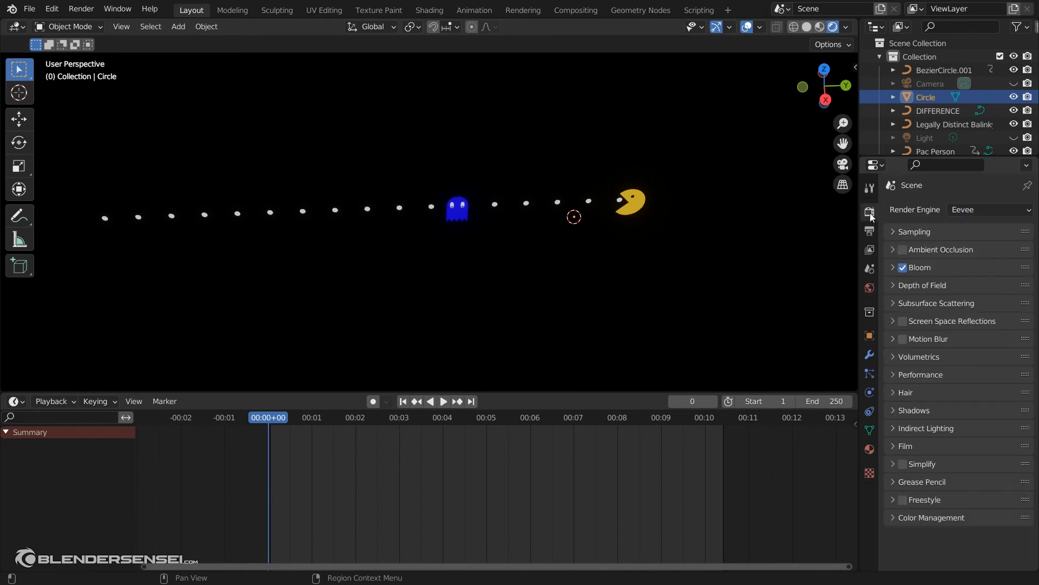
left_click(892, 321)
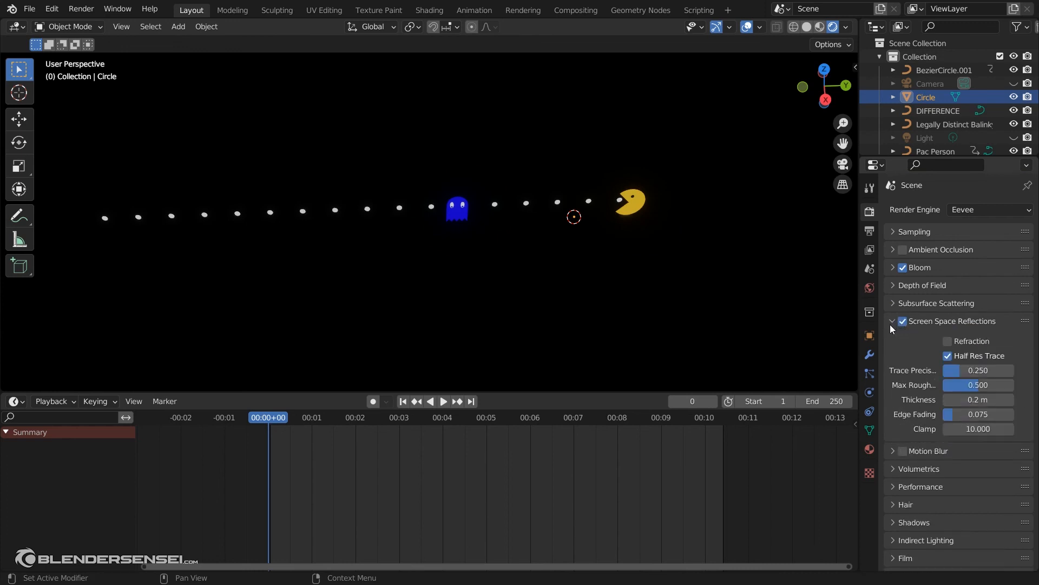
mouse_move(612, 271)
middle_mouse_down()
mouse_move(664, 227)
mouse_move(693, 245)
mouse_move(563, 262)
mouse_move(671, 252)
middle_mouse_up()
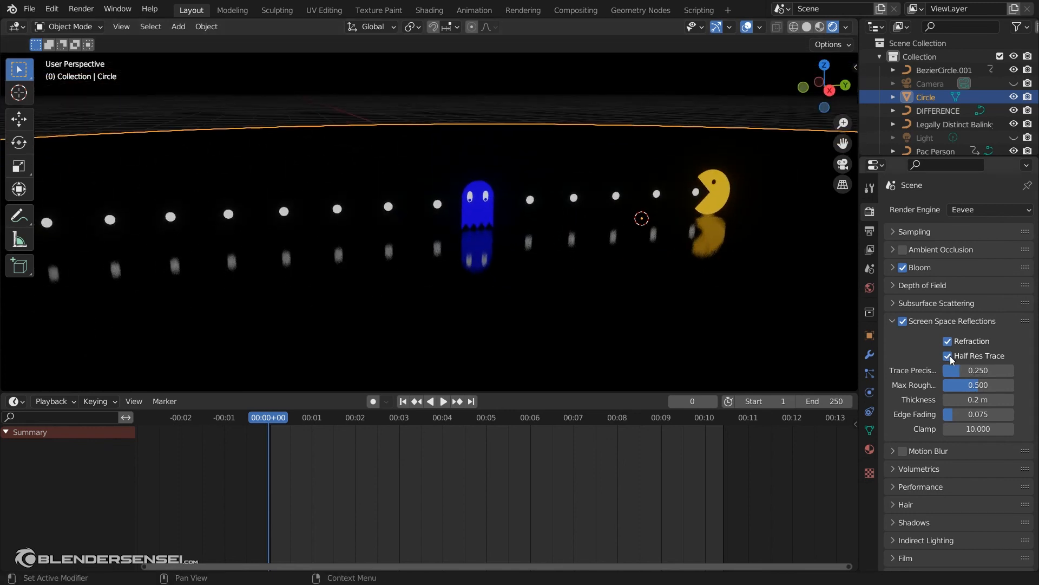
Move the floor circle down along the Z axis so it sits just beneath the ghost and Pac Person.
mouse_move(739, 307)
middle_mouse_down()
mouse_move(709, 292)
mouse_move(616, 290)
mouse_move(627, 278)
middle_mouse_up()
key("g")
key("z")
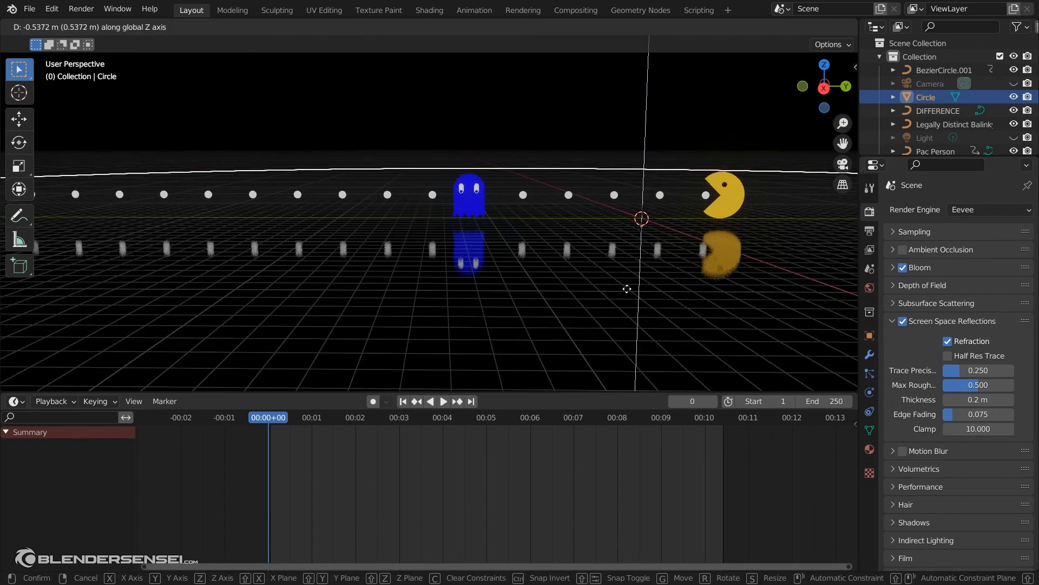
left_click(629, 282)
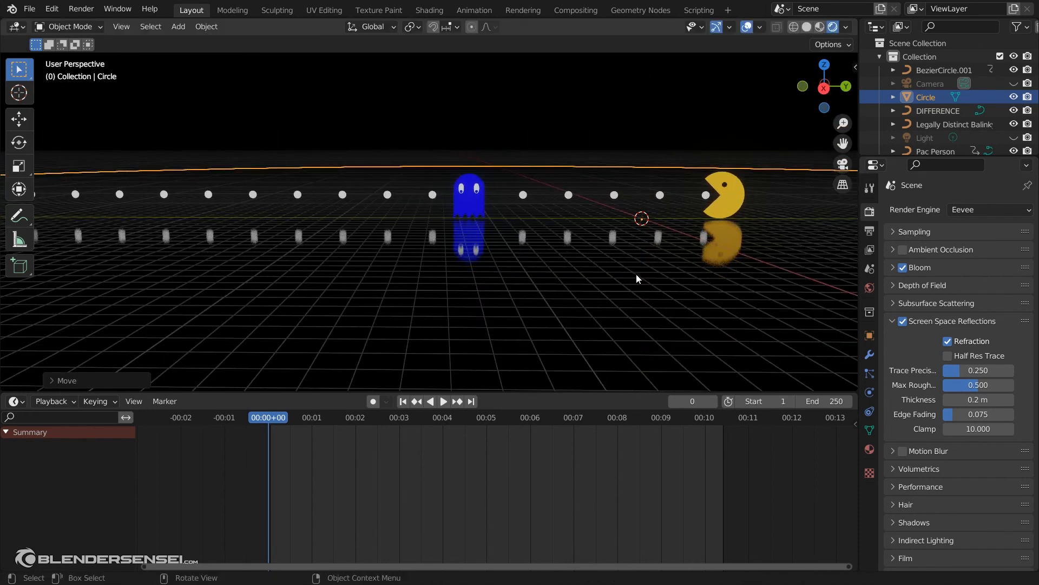
Hide the viewport overlays and play the animation from different angles to review the floor reflections, returning to frame 0.
left_click(747, 27)
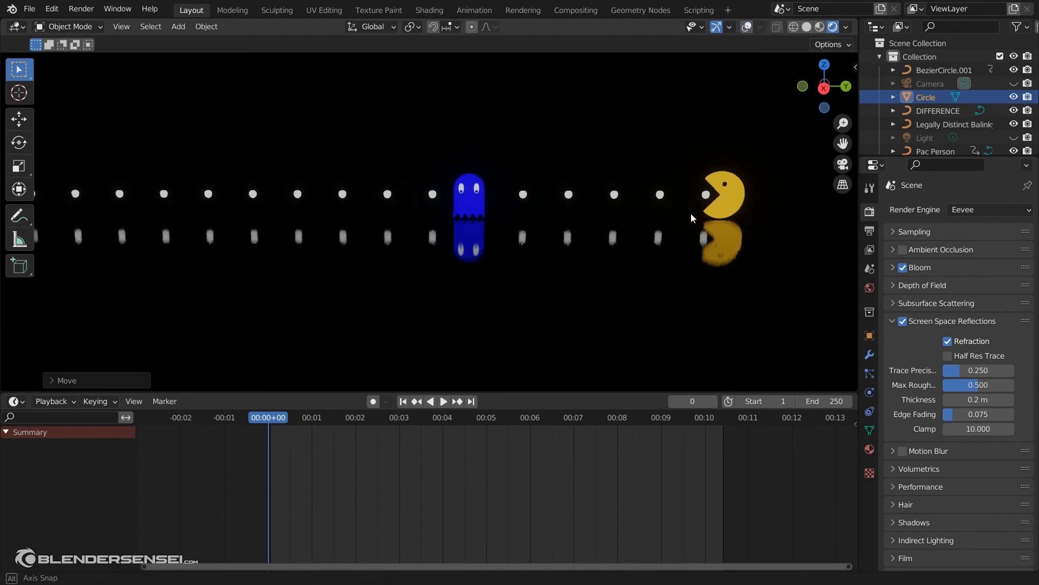
middle_click_drag(690, 213, 648, 239)
key("space")
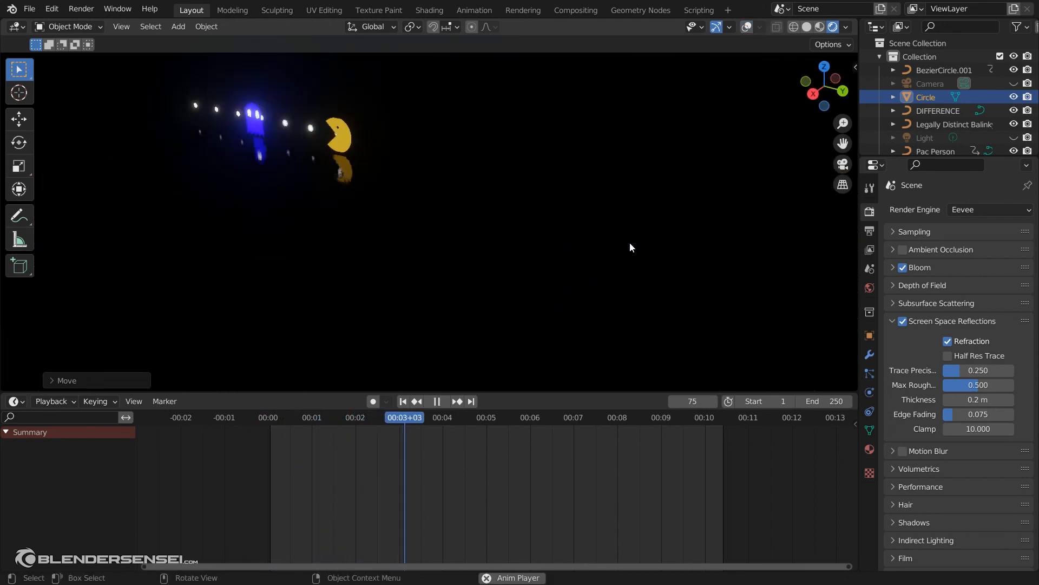
middle_click_drag(629, 246, 603, 221)
key("space")
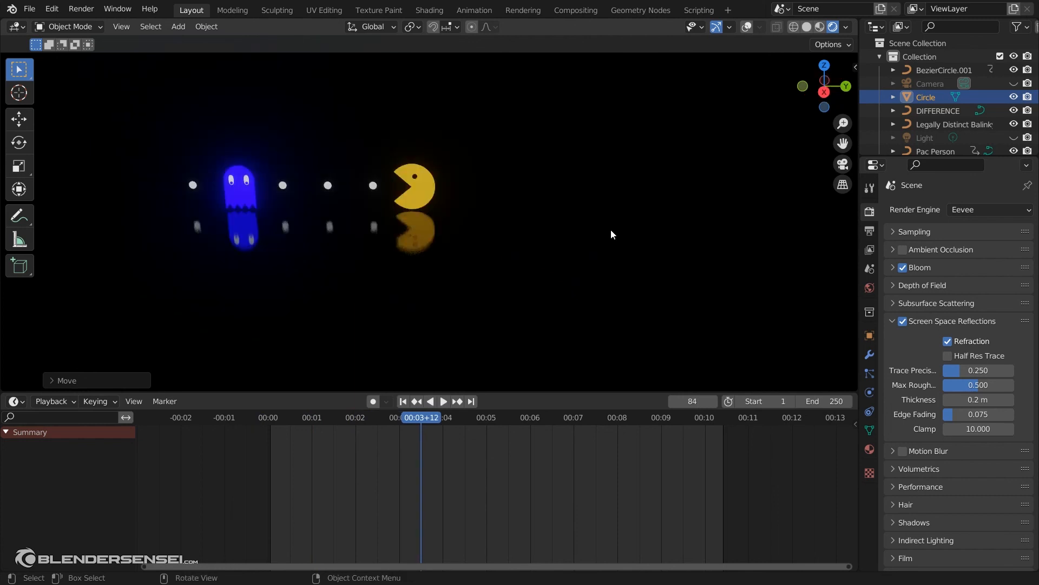
left_click_drag(421, 417, 269, 417)
Look through the camera, make the camera object visible in the viewport, and fit its frame in the view.
left_click(842, 165)
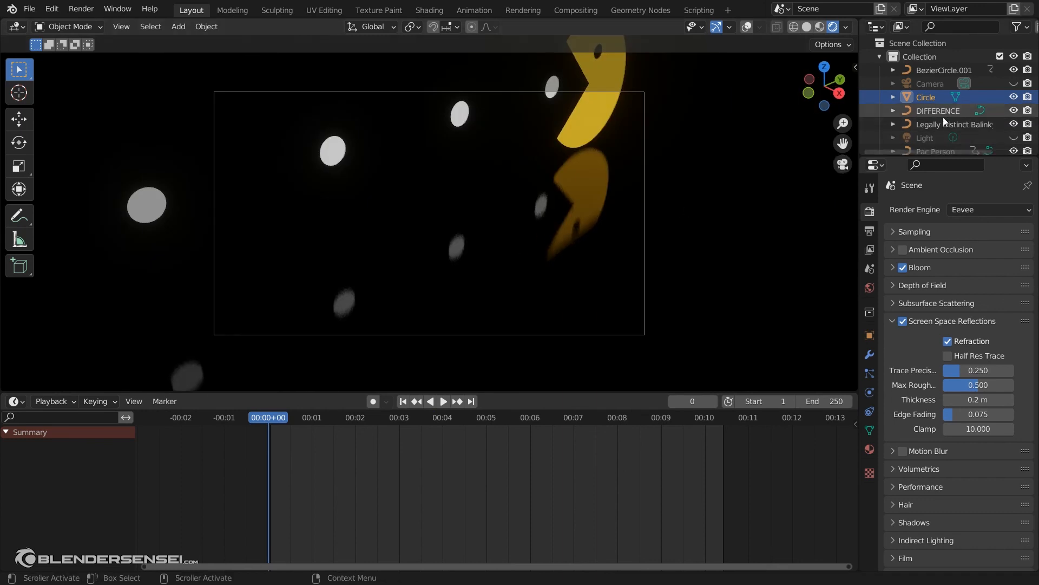
left_click(1014, 84)
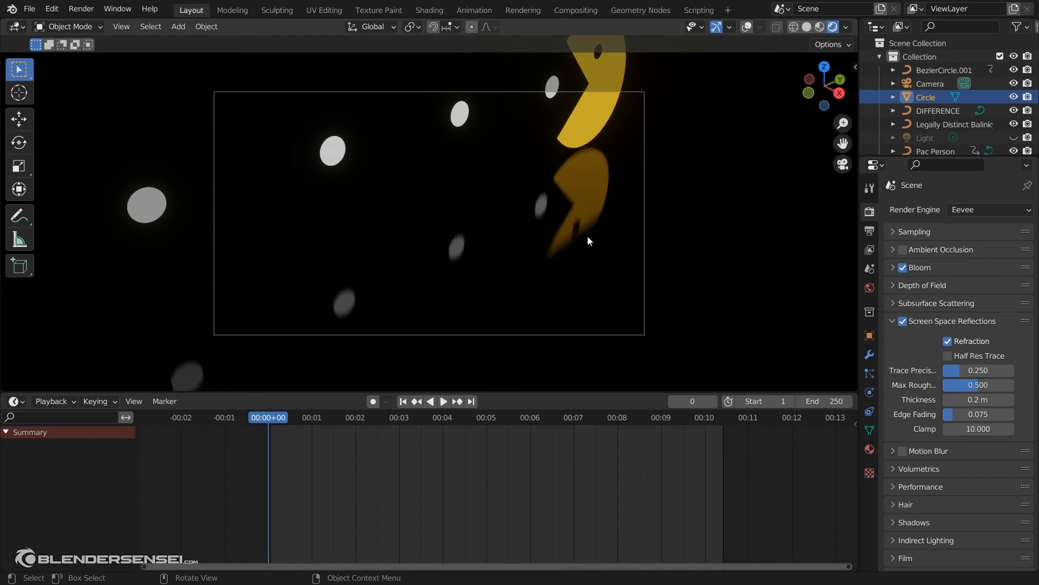
scroll(519, 216, "up", 2)
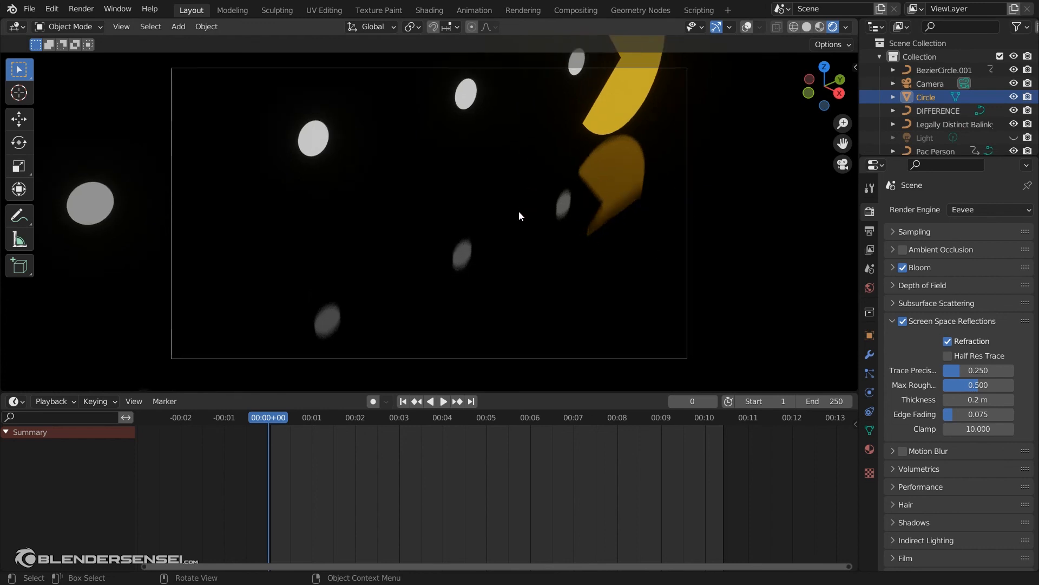
scroll(518, 211, "up", 1)
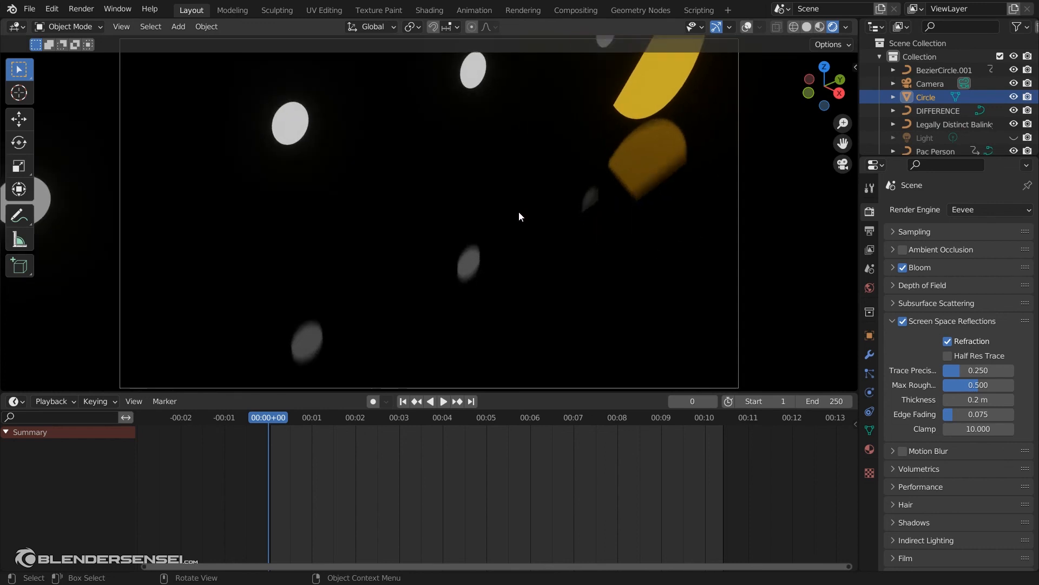
scroll(519, 212, "down", 1)
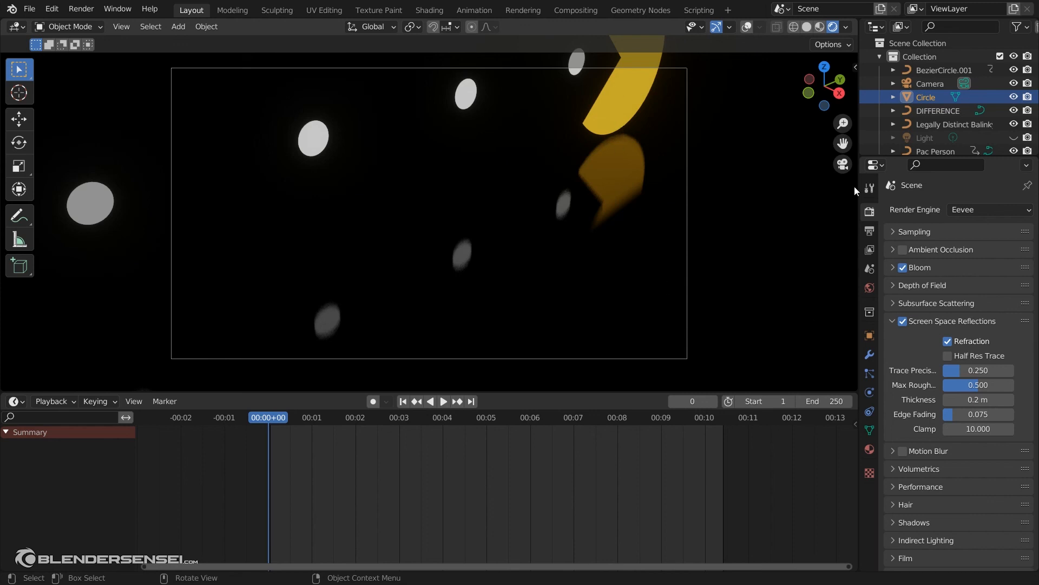
Set the camera's Passepartout opacity to 1.000 to black out everything outside its frame.
left_click(927, 84)
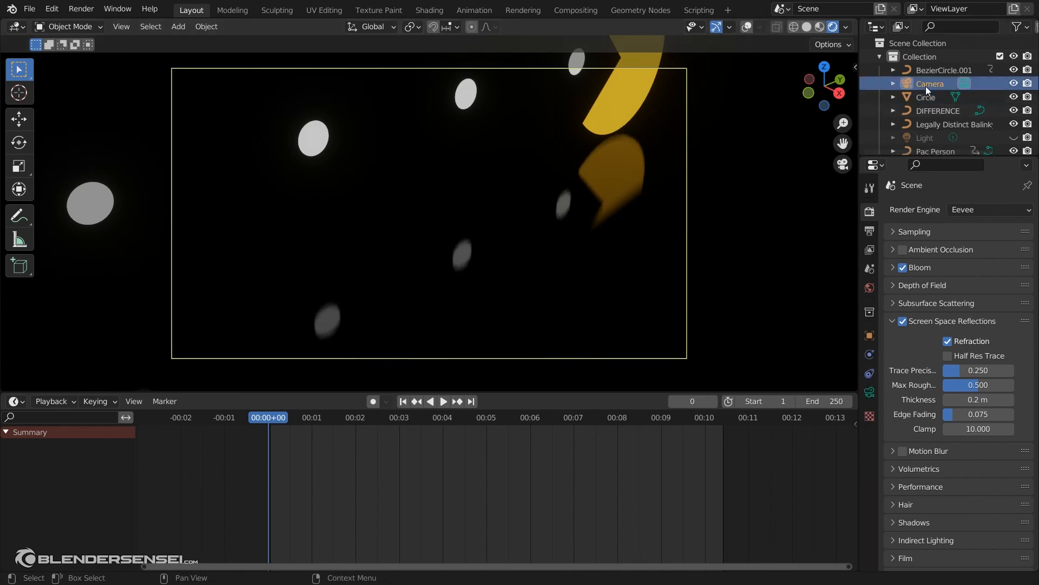
left_click(869, 392)
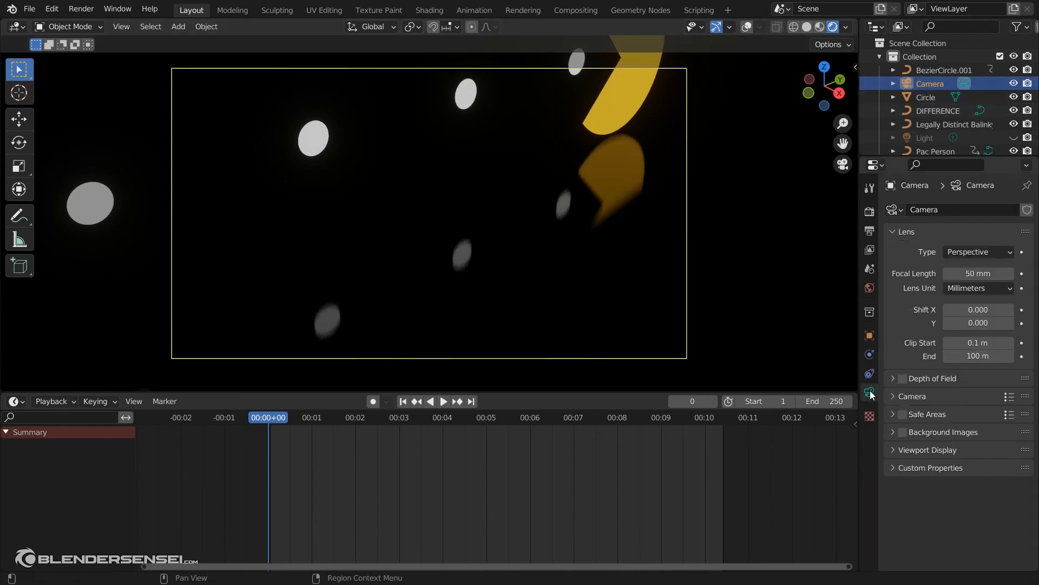
left_click(897, 450)
scroll(897, 452, "down", 1)
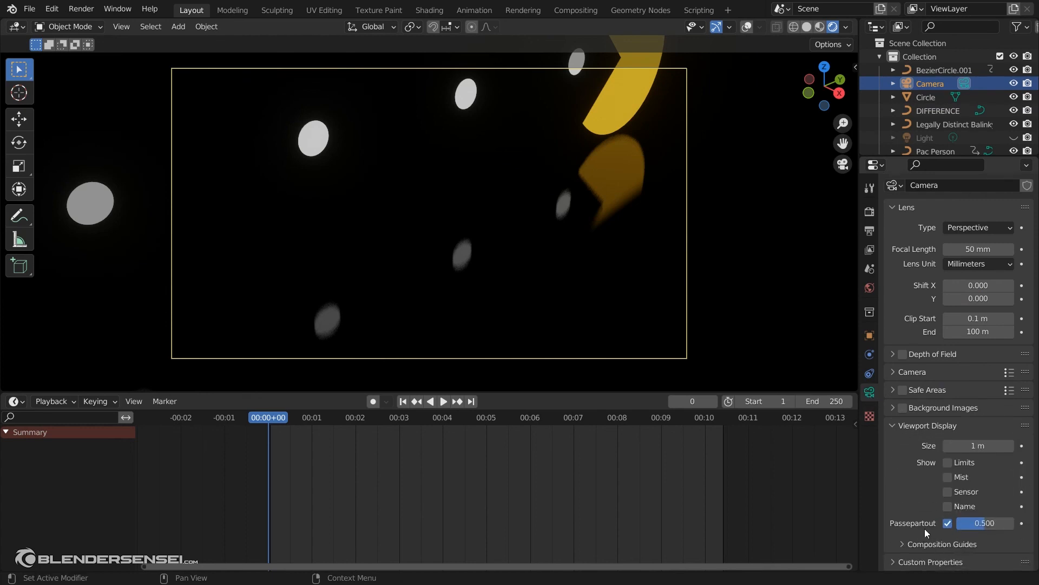
left_click_drag(986, 524, 1019, 524)
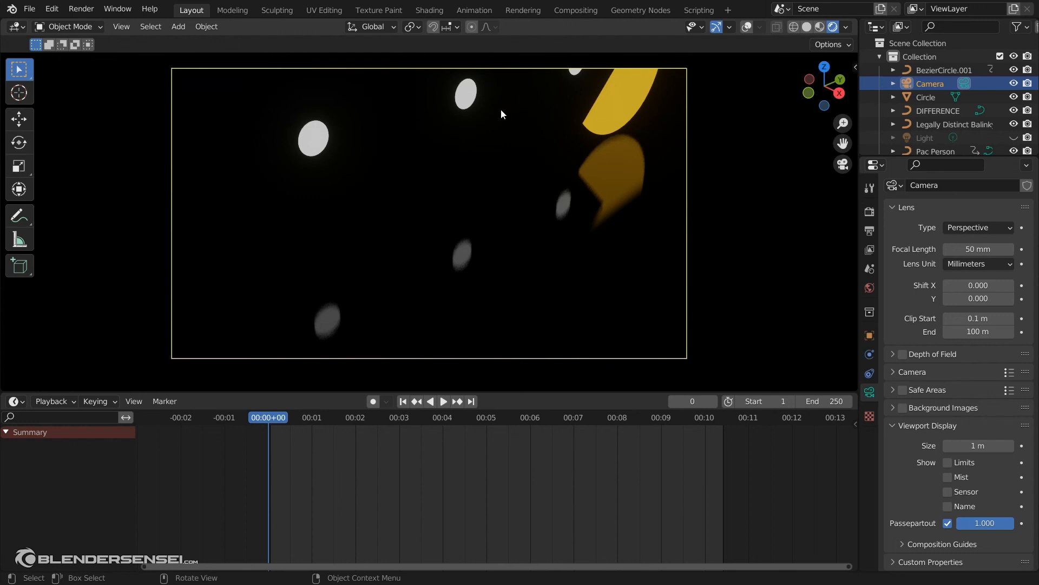
Enable the Camera to View lock so that viewport navigation moves the camera.
key("n")
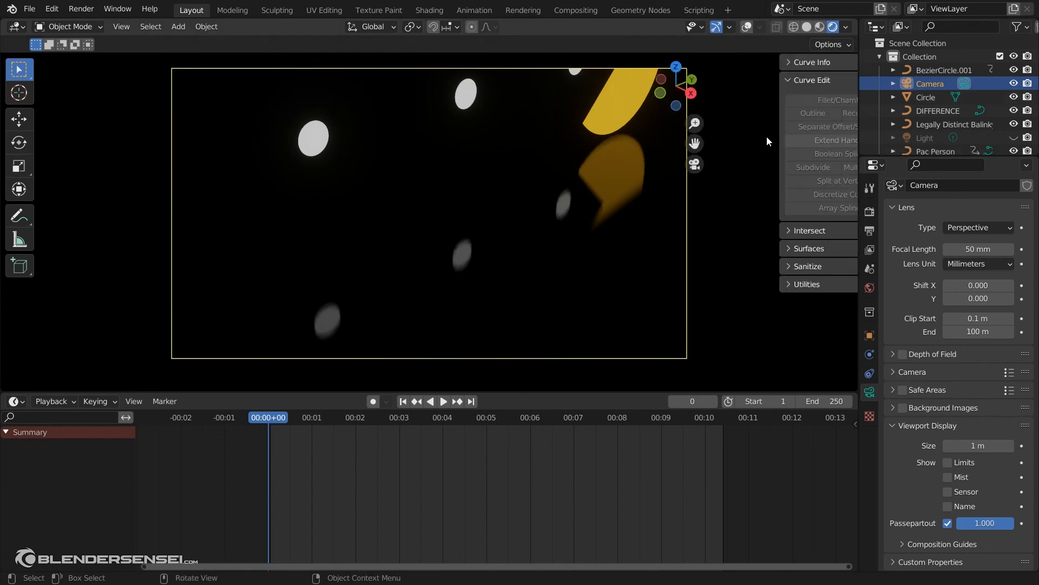
left_click(850, 131)
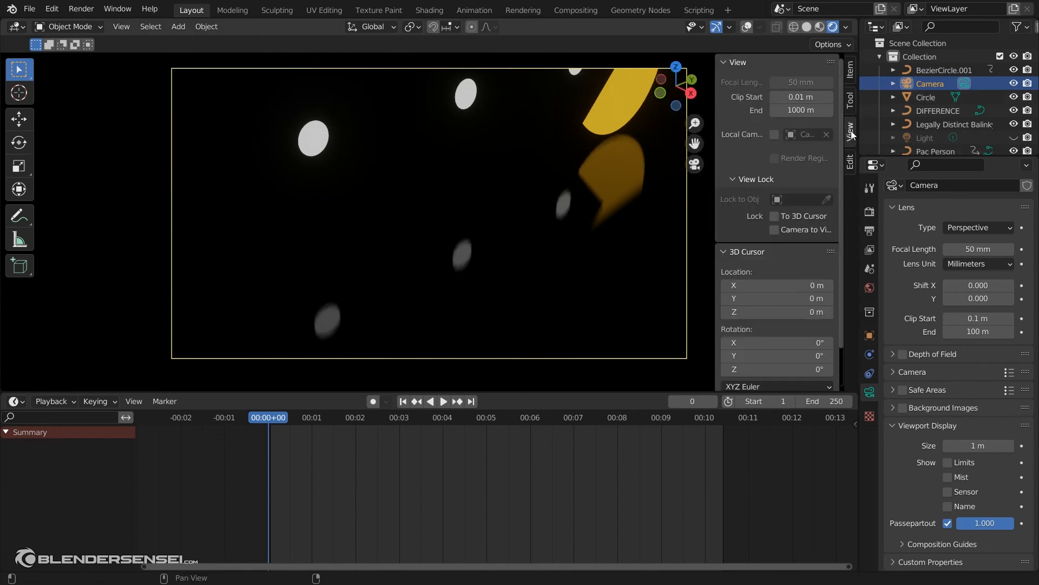
left_click(775, 230)
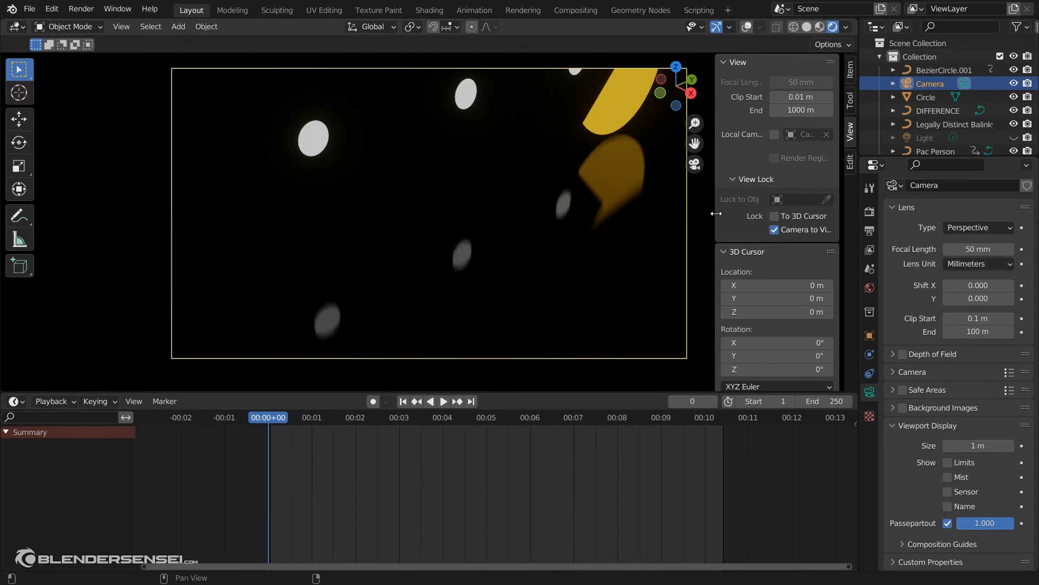
left_click_drag(716, 213, 679, 213)
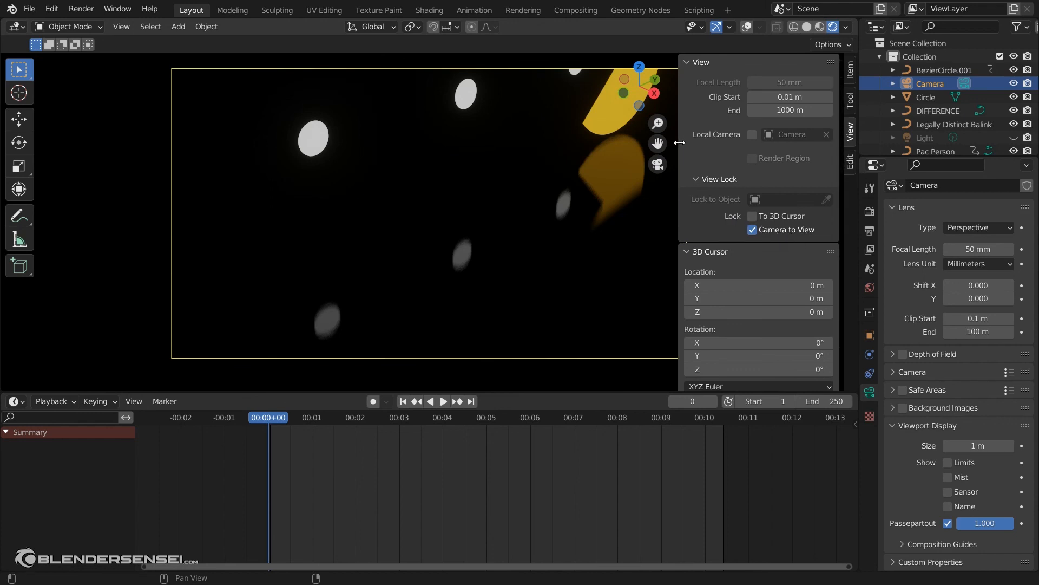
key("n")
Pull the locked camera back and shift it to frame the ghost, the dots and Pac Person at an angle.
middle_click_drag(543, 196, 609, 171)
scroll(574, 199, "down", 1)
scroll(564, 221, "down", 3)
scroll(562, 223, "down", 6)
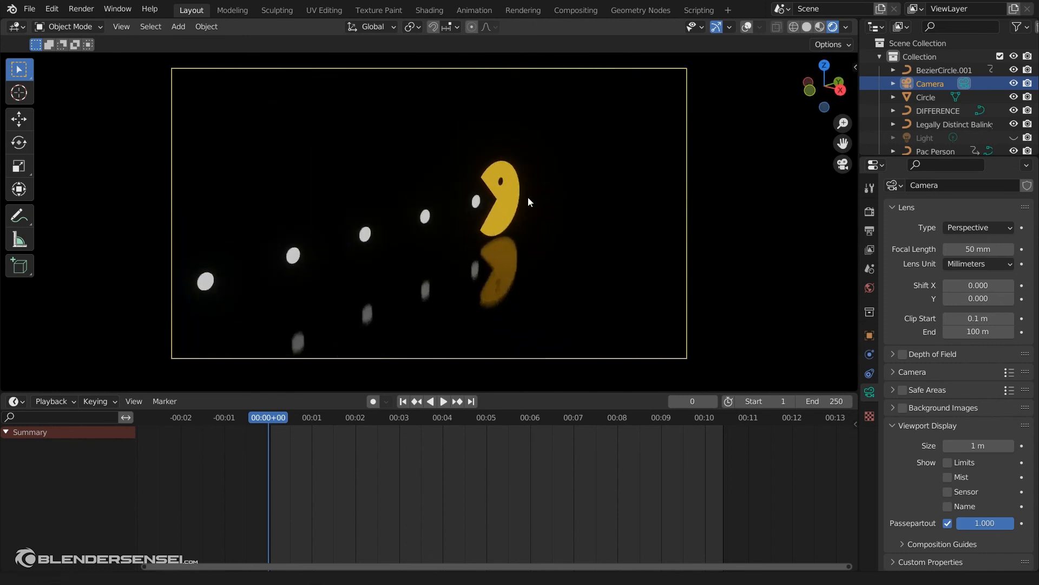
middle_click_drag(528, 199, 637, 169, "shift")
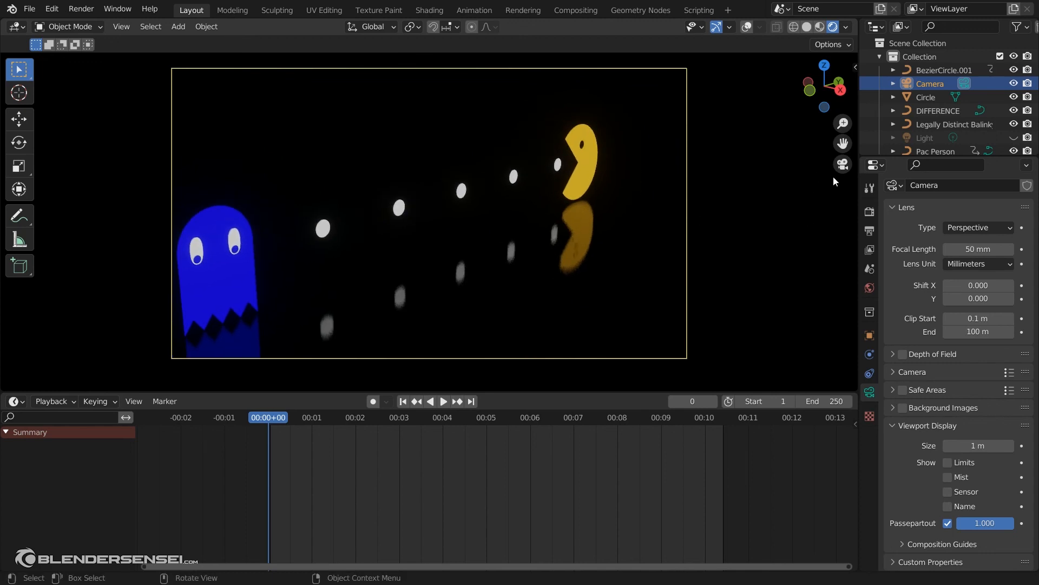
Compare the free view with the camera view, and reframe the camera on the ghost among the row of dots.
left_click(842, 165)
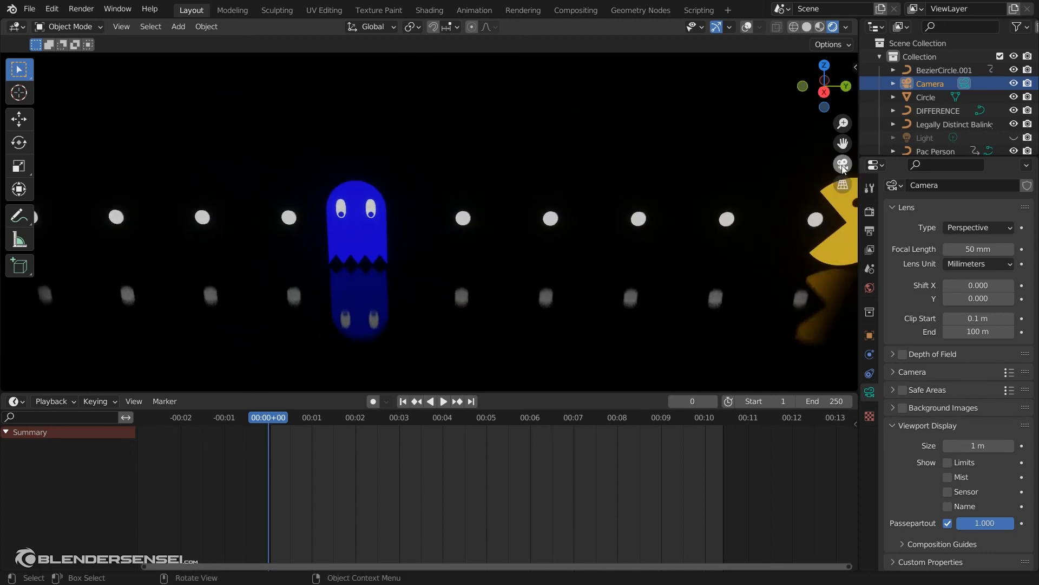
scroll(716, 218, "down", 6)
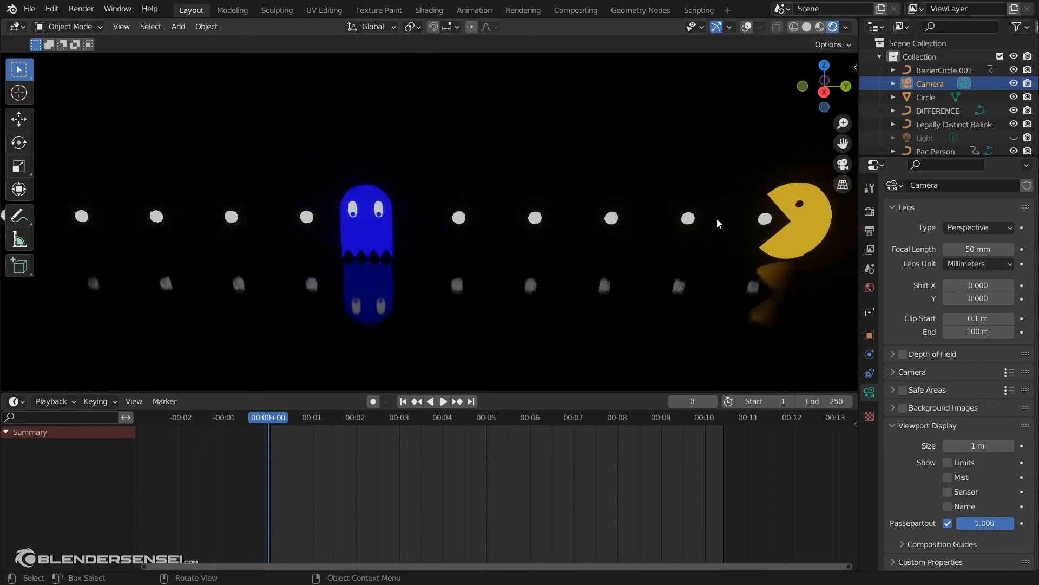
left_click(842, 165)
middle_click_drag(621, 197, 586, 152)
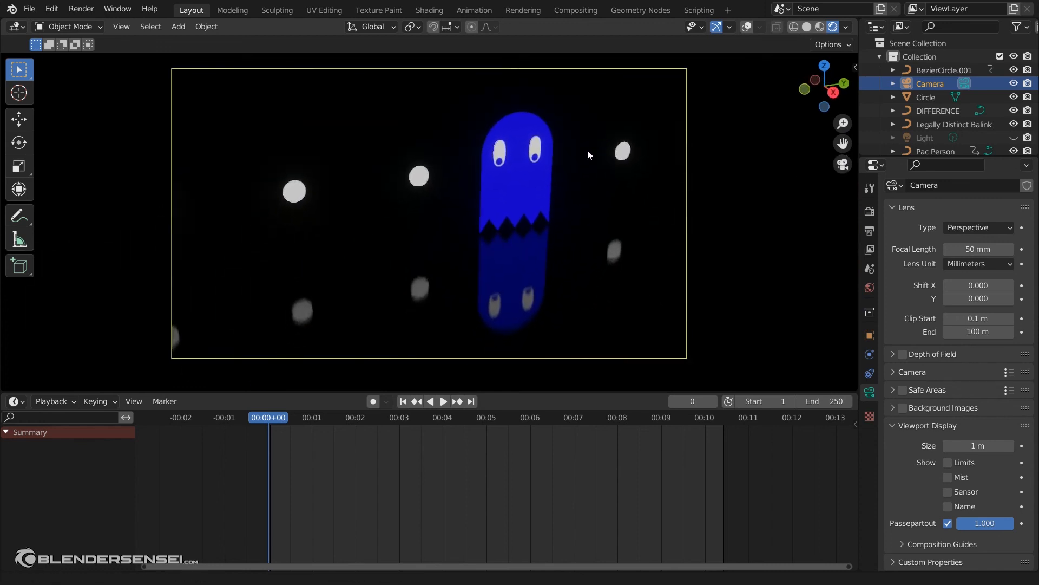
scroll(553, 195, "down", 3)
scroll(473, 248, "up", 1)
middle_click_drag(551, 198, 325, 226, "shift")
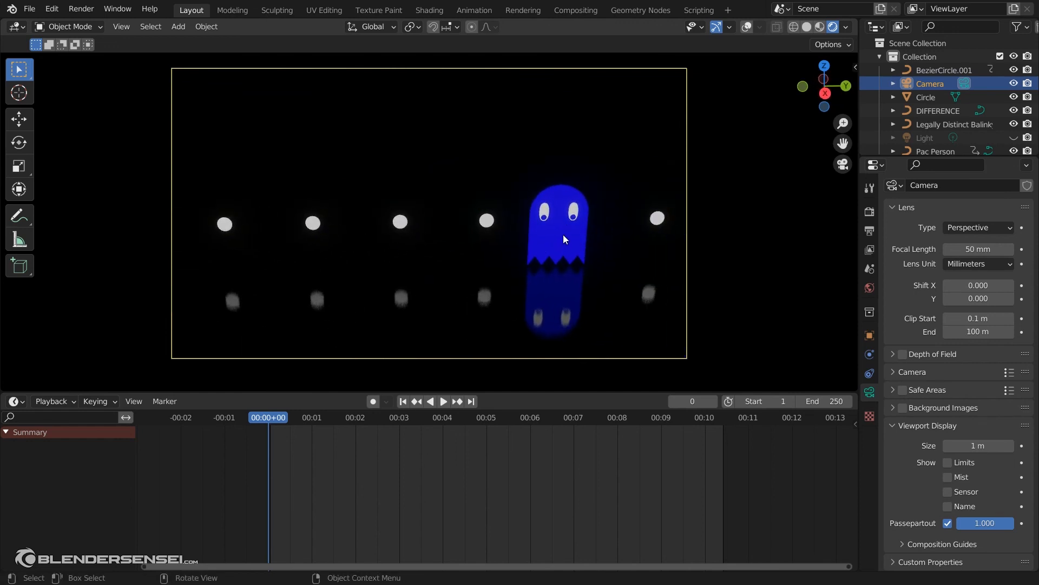
Select the ghost and orbit the locked camera to a nearly straight-on view of it.
left_click(559, 227)
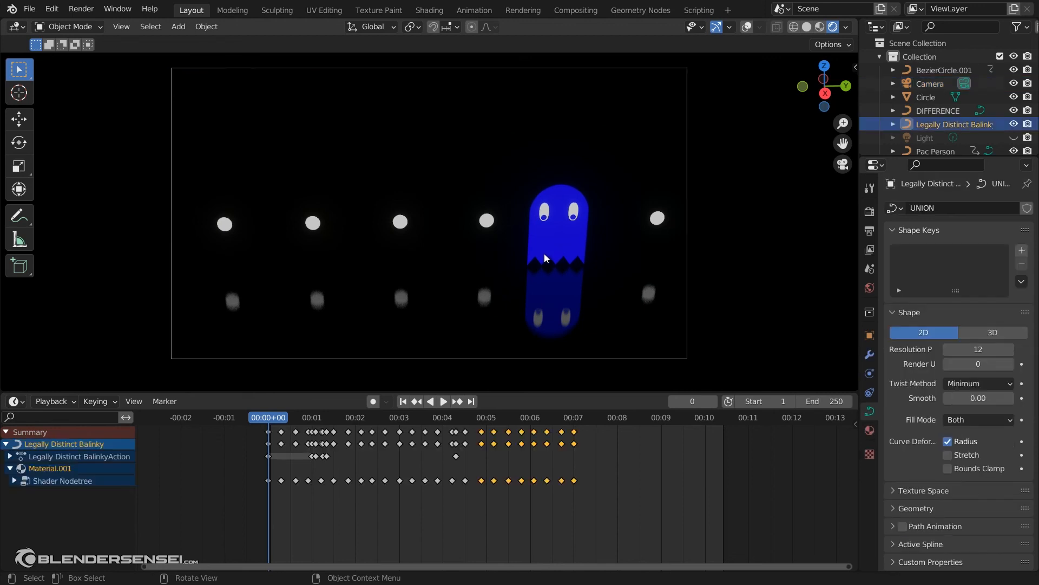
mouse_move(531, 259)
middle_mouse_down()
mouse_move(577, 262)
mouse_move(630, 242)
mouse_move(496, 264)
mouse_move(520, 259)
middle_mouse_up()
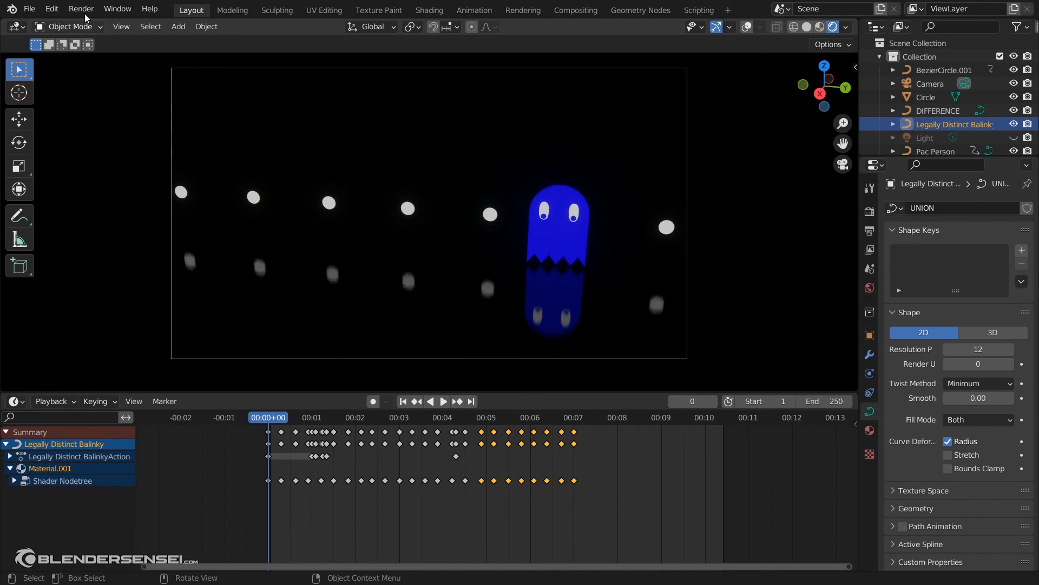
left_click(52, 9)
middle_click_drag(590, 268, 424, 213)
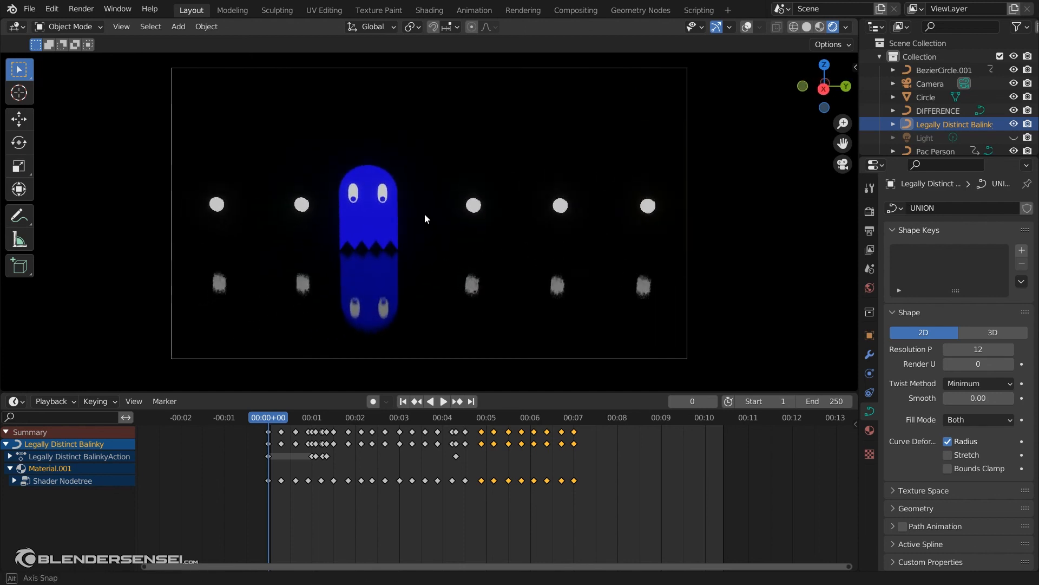
Zoom the locked camera out and pan it so the ghost is centered with dots on both sides.
scroll(427, 217, "up", 4)
middle_click_drag(478, 239, 518, 204, "shift")
scroll(523, 206, "down", 1)
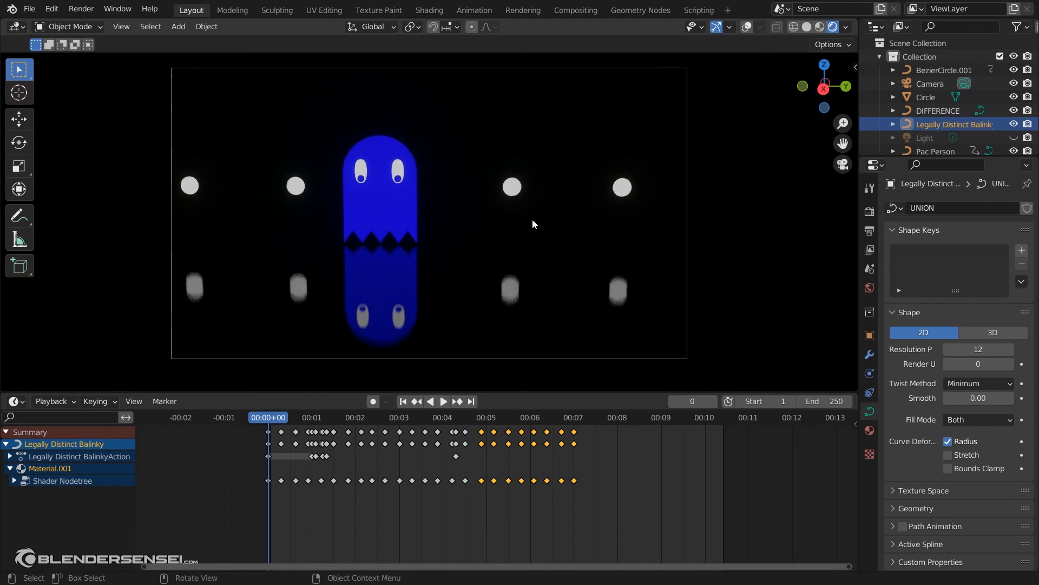
scroll(544, 223, "down", 1)
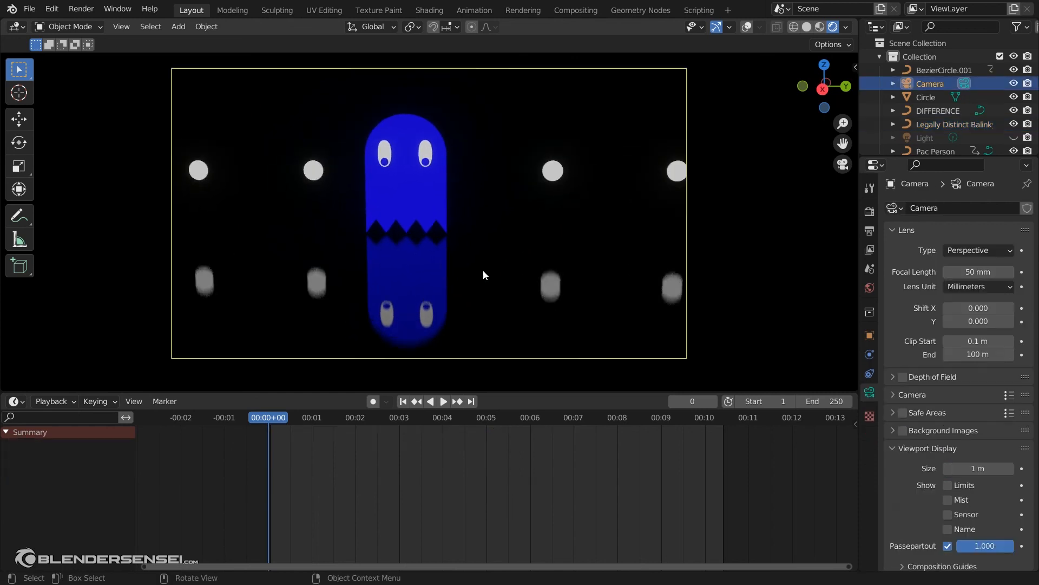
scroll(483, 270, "down", 2)
scroll(486, 270, "down", 3)
middle_click_drag(487, 269, 595, 184, "shift")
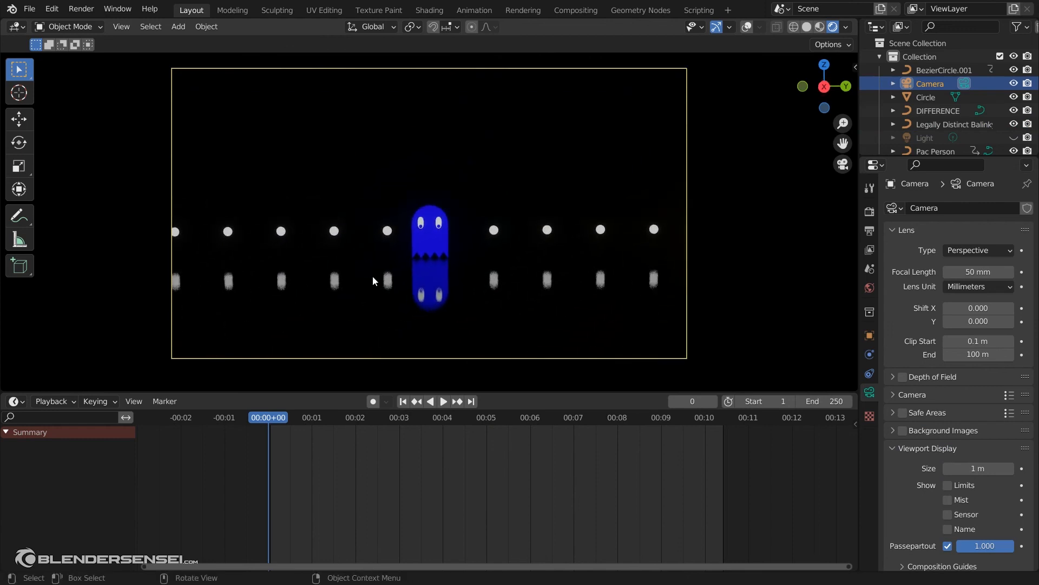
Play the animation through the camera, scrub along the timeline to check the ghost chase, and return the playhead to frame 0.
key("space")
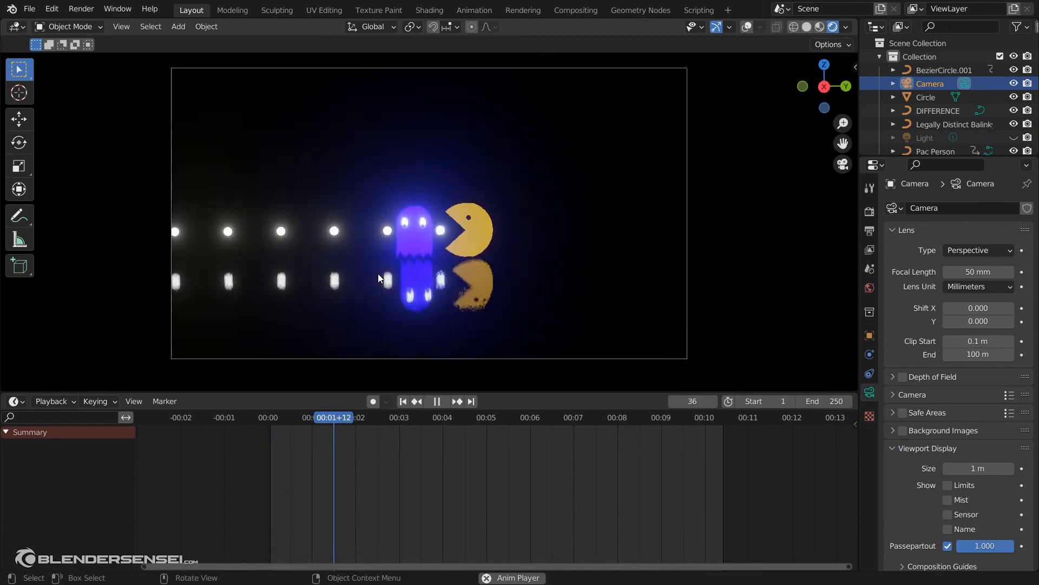
key("space")
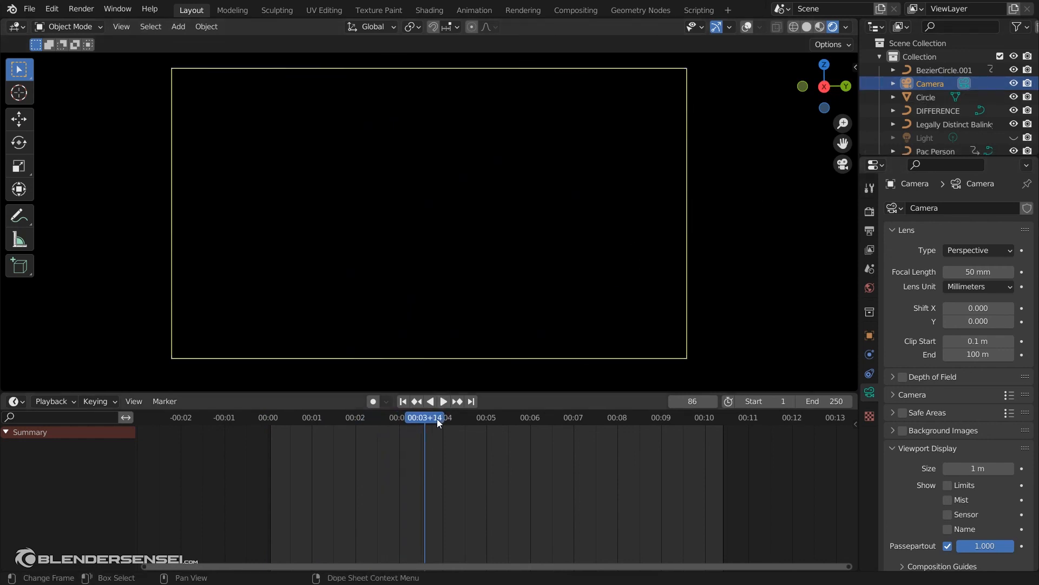
left_click(399, 417)
key("space")
left_click_drag(399, 417, 425, 433)
left_click_drag(323, 436, 258, 434)
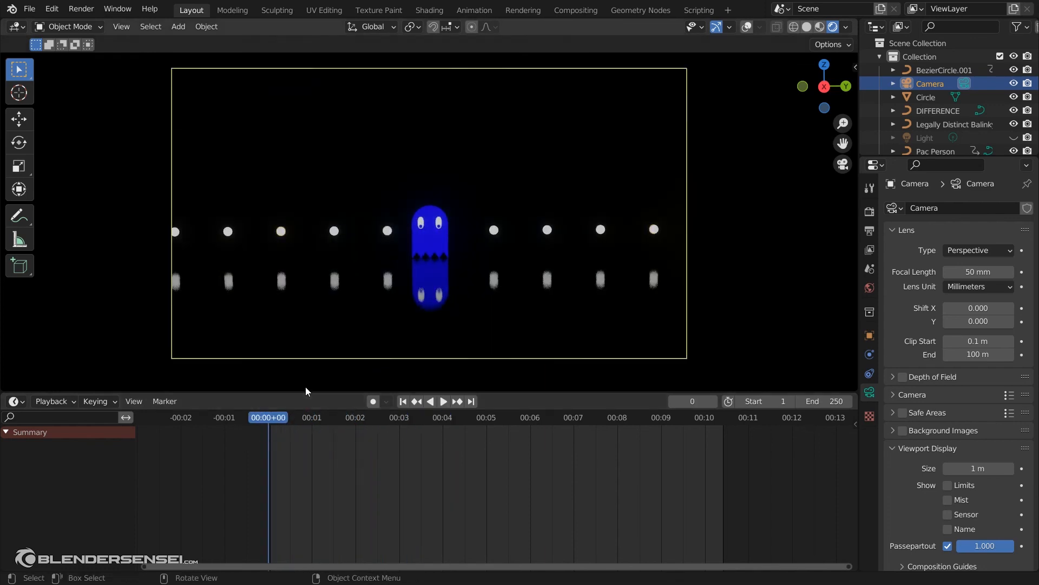
Set the animation's output file format to FFmpeg Video and open the list of render commands.
left_click(870, 211)
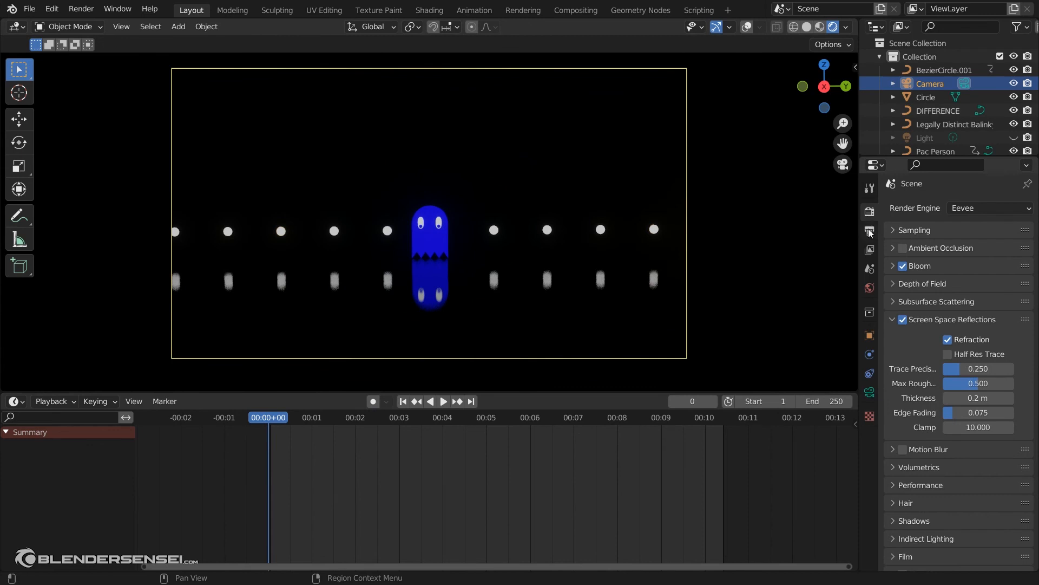
left_click(870, 231)
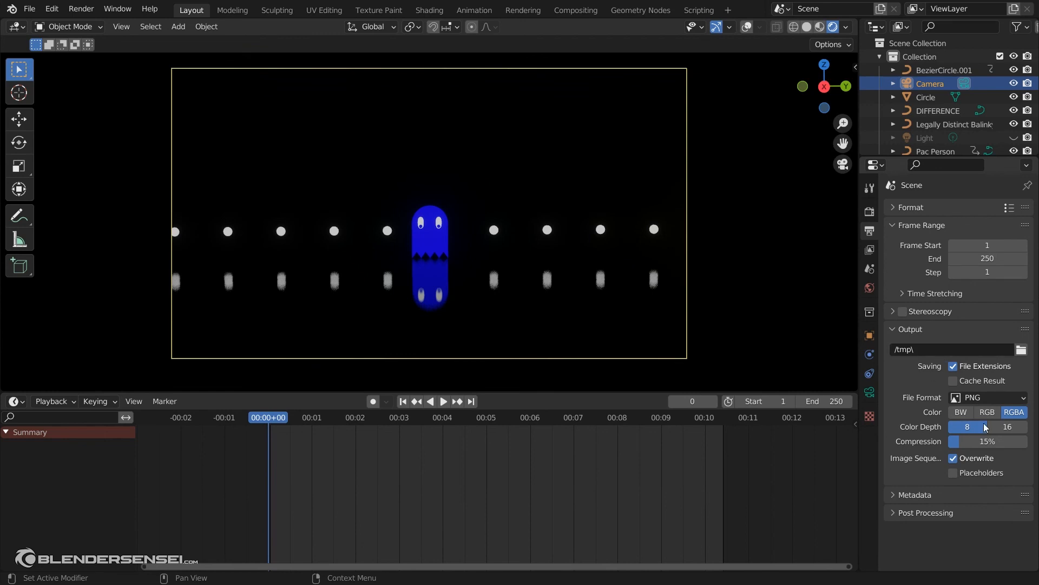
left_click(1019, 400)
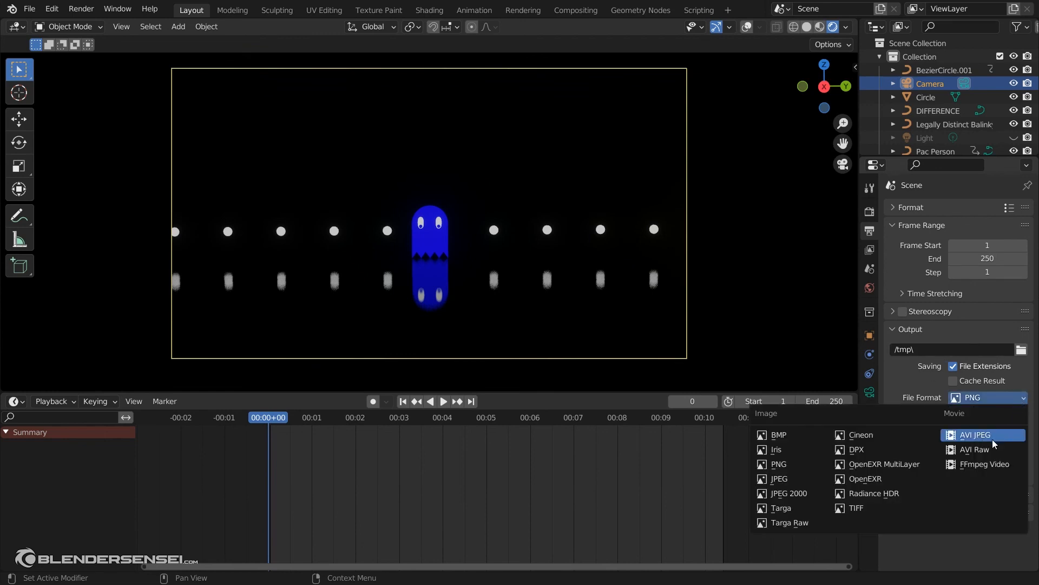
left_click(993, 469)
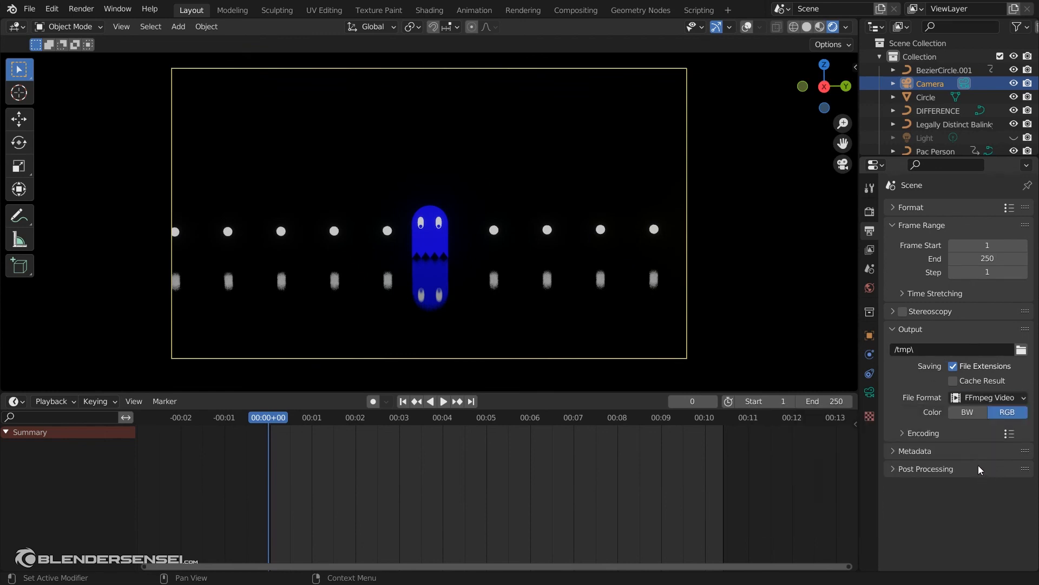
left_click(81, 8)
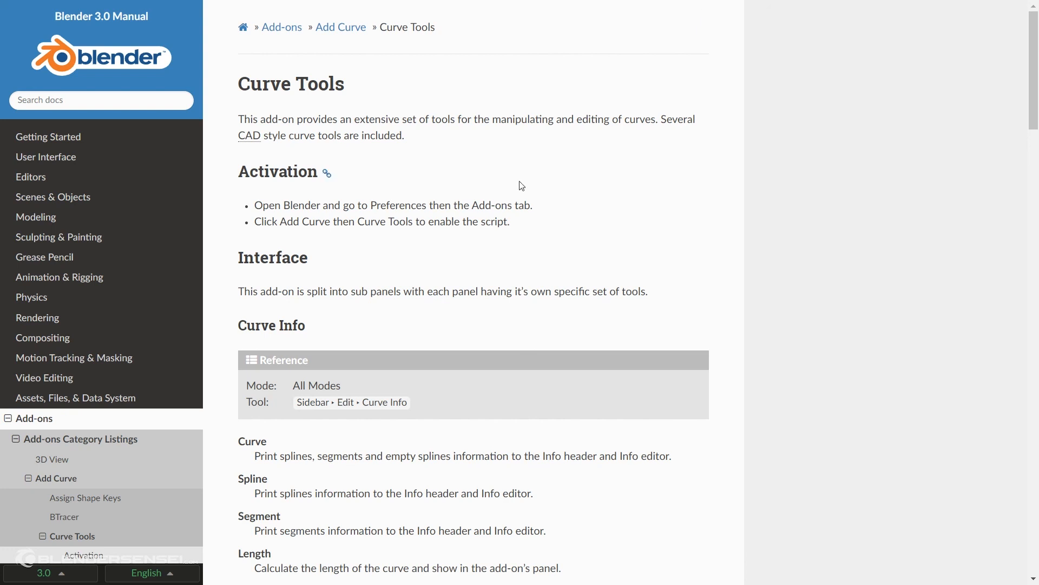
Switch to the Curve Tools page of the Blender 3.0 Manual and read the Activation, Curve Info and Curve Edit sections.
scroll(519, 185, "down", 3)
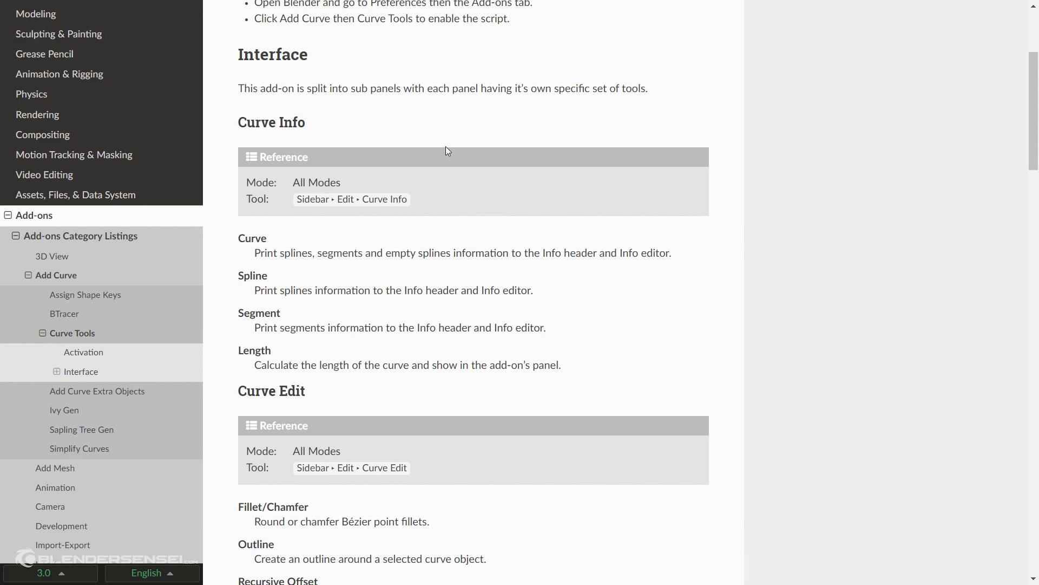
scroll(467, 200, "down", 4)
scroll(469, 204, "down", 1)
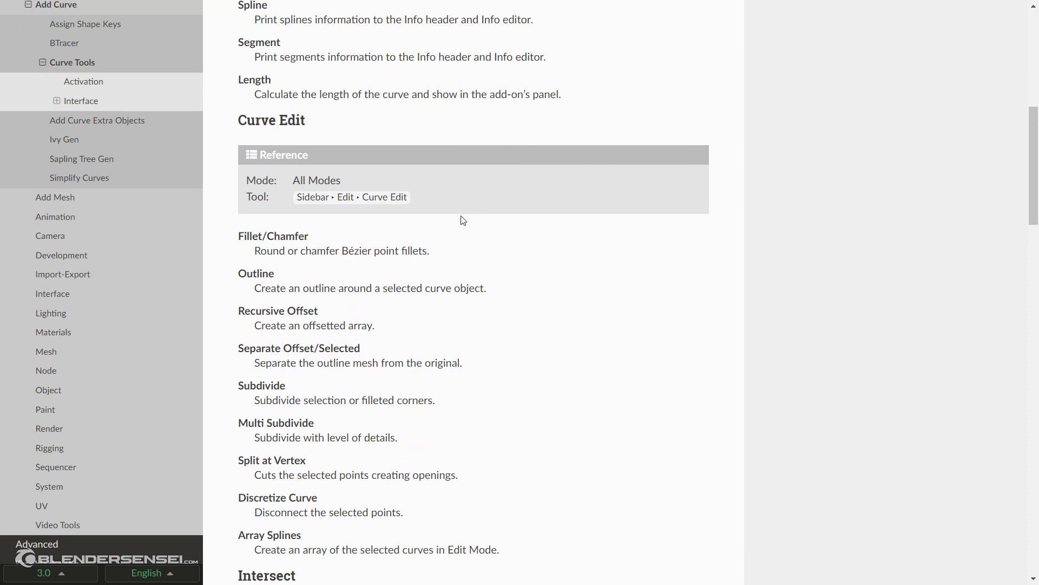
scroll(463, 220, "down", 1)
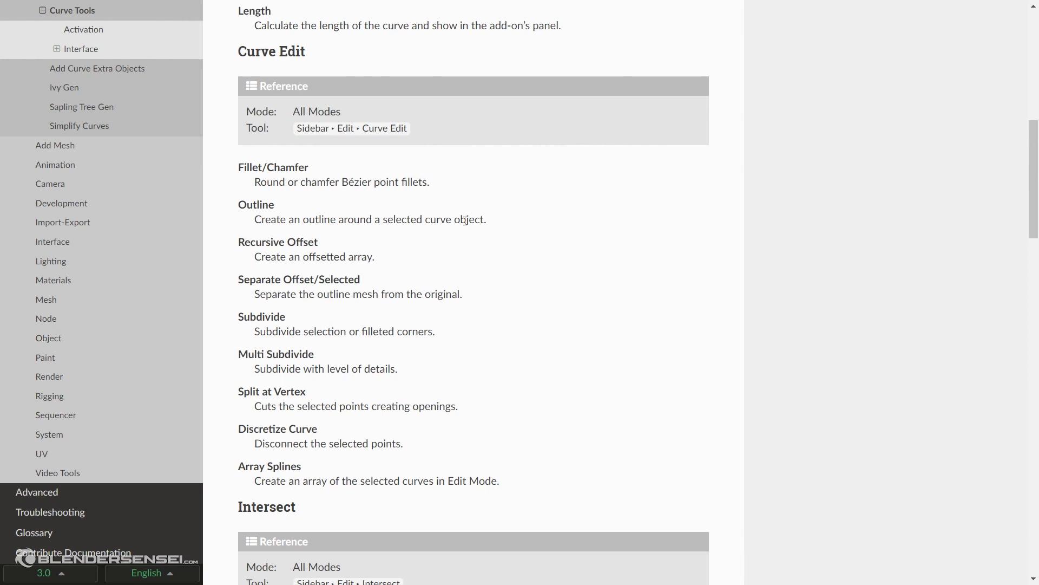
scroll(466, 223, "down", 1)
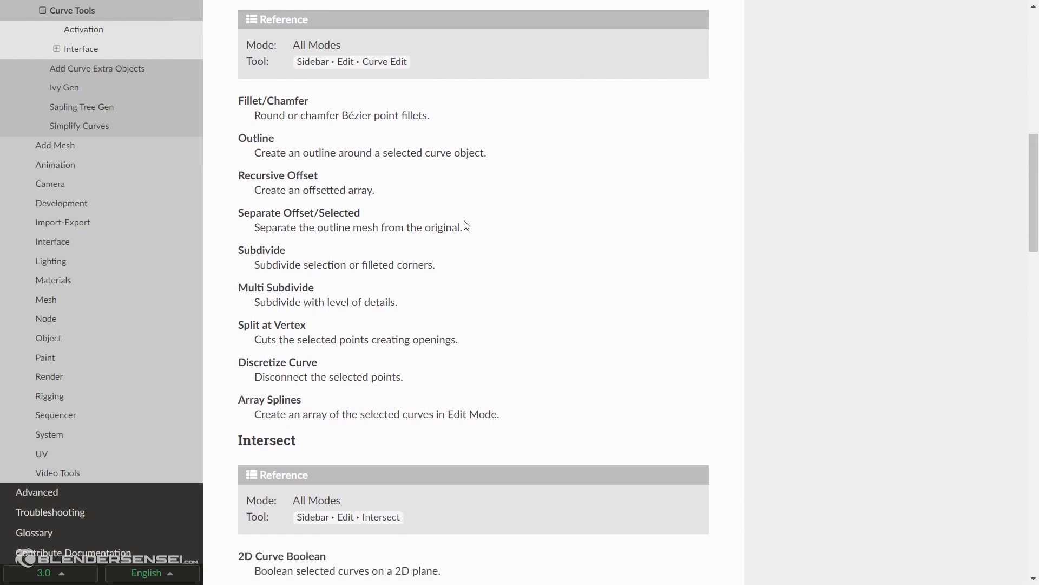
scroll(467, 224, "down", 1)
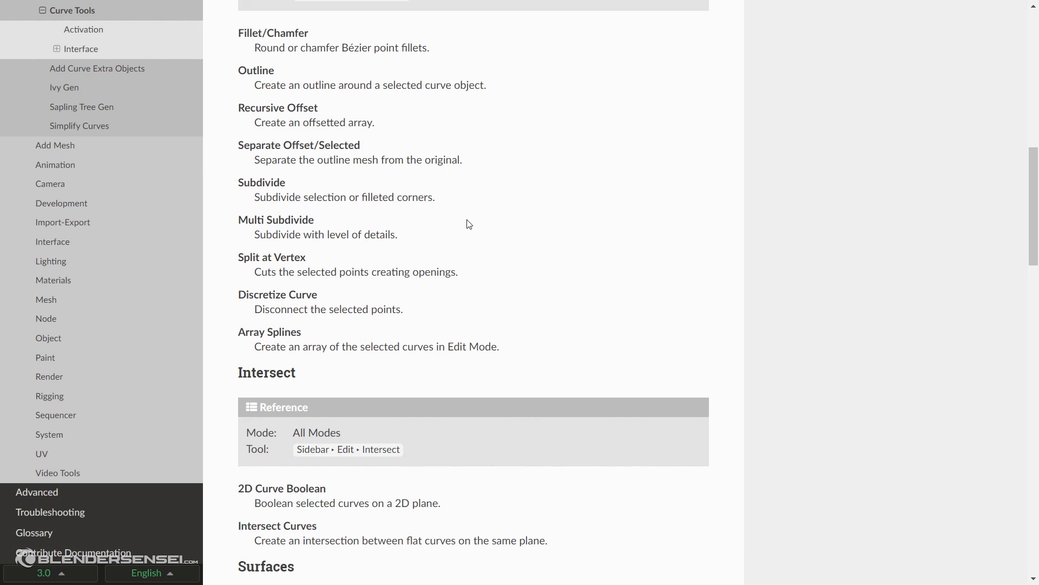
scroll(469, 224, "down", 1)
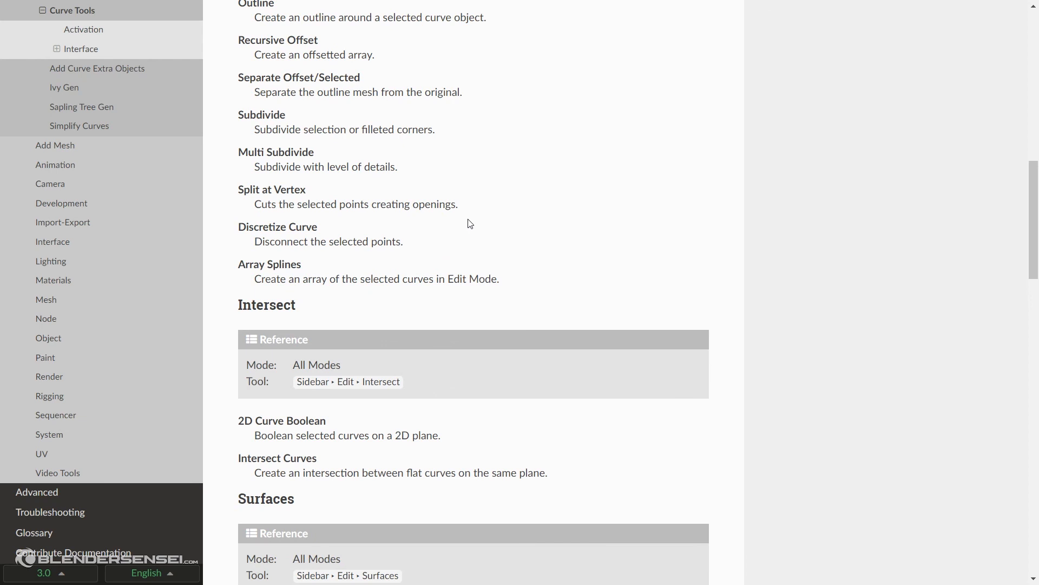
scroll(470, 223, "down", 1)
Read the Intersect, Surfaces and Loft sections of the Curve Tools manual page.
scroll(469, 223, "down", 1)
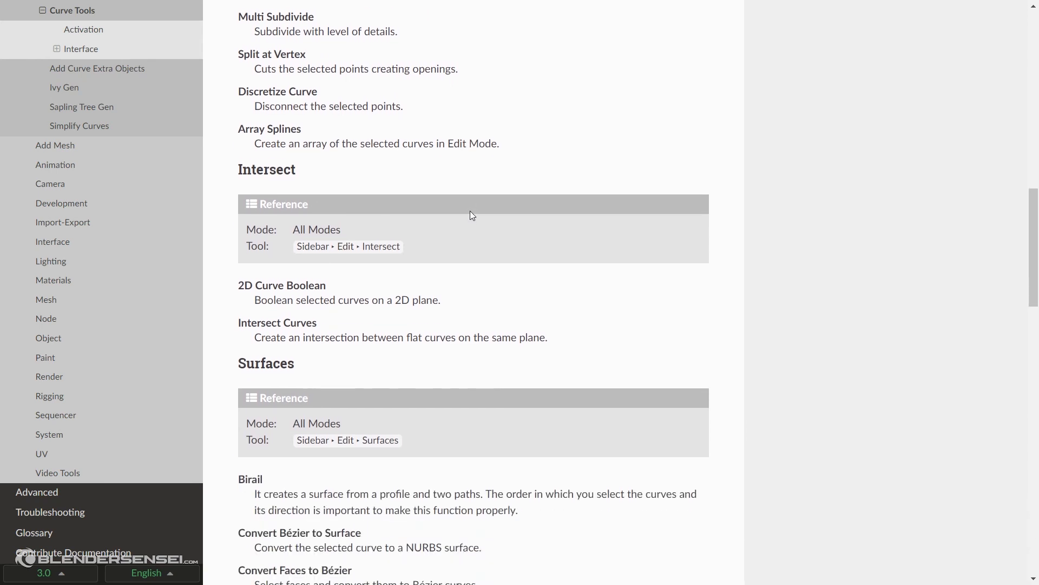
scroll(472, 215, "down", 1)
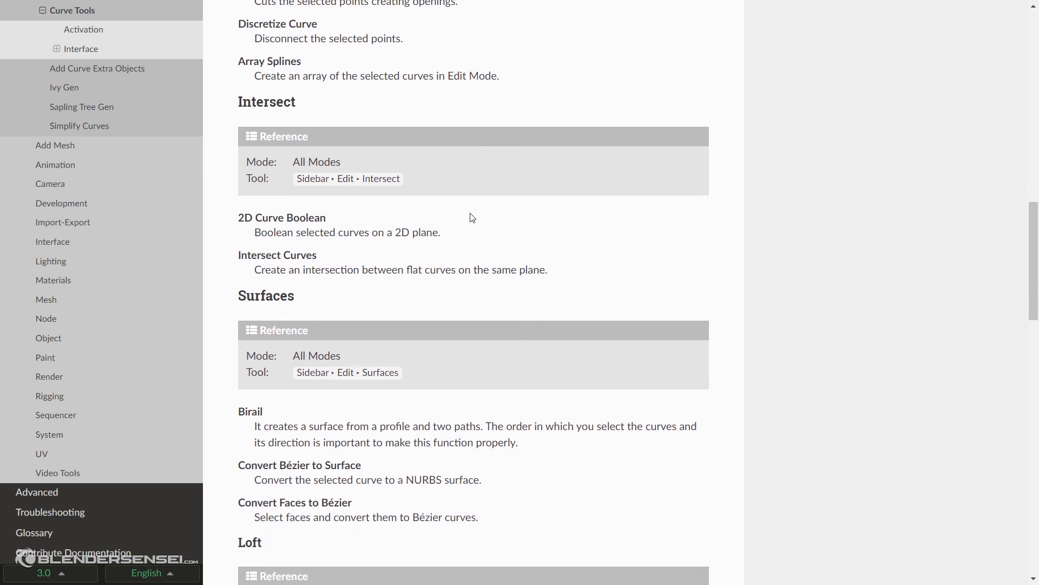
scroll(472, 217, "down", 2)
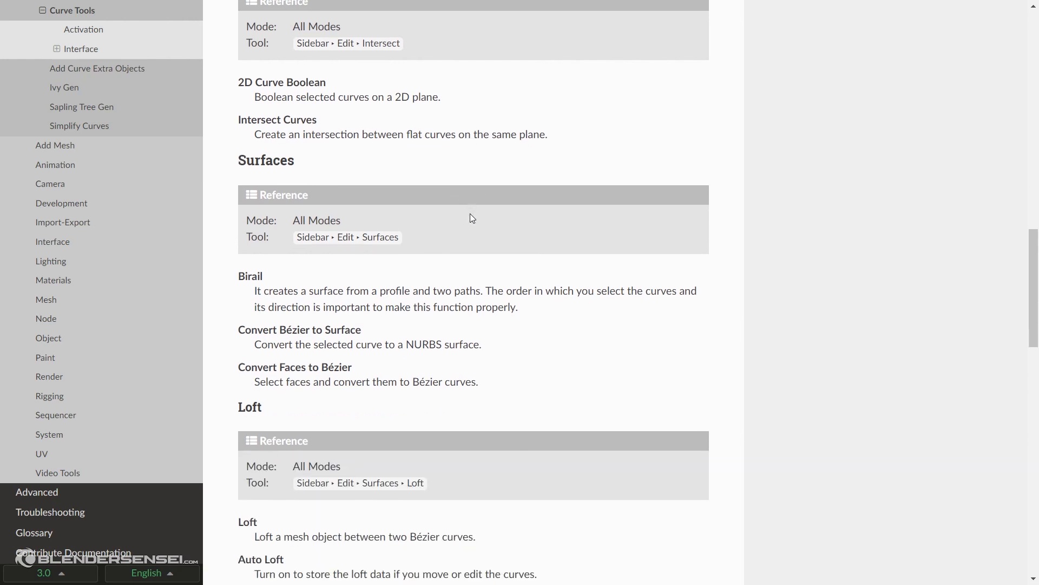
scroll(470, 220, "down", 1)
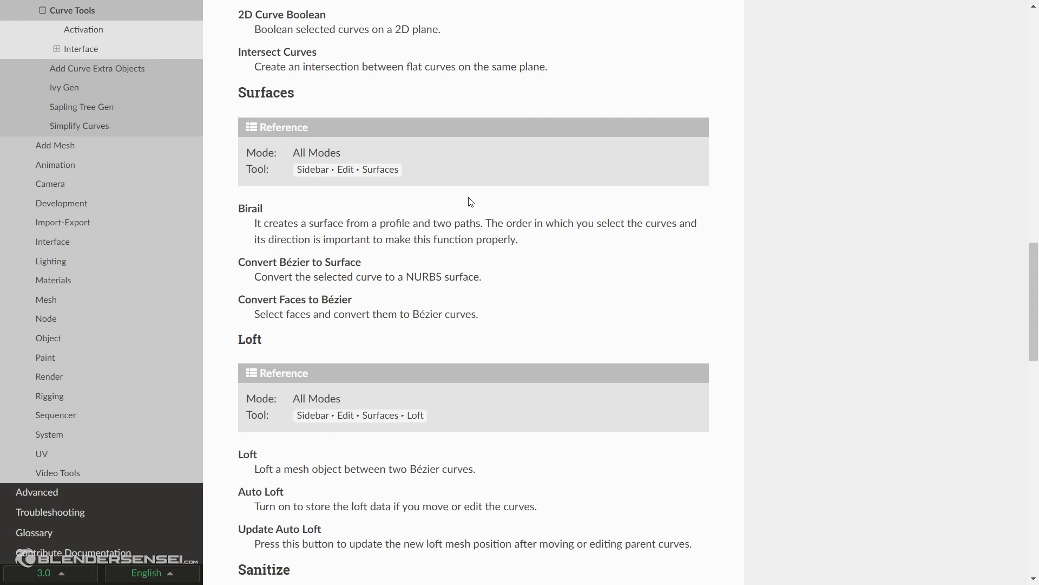
scroll(471, 202, "down", 1)
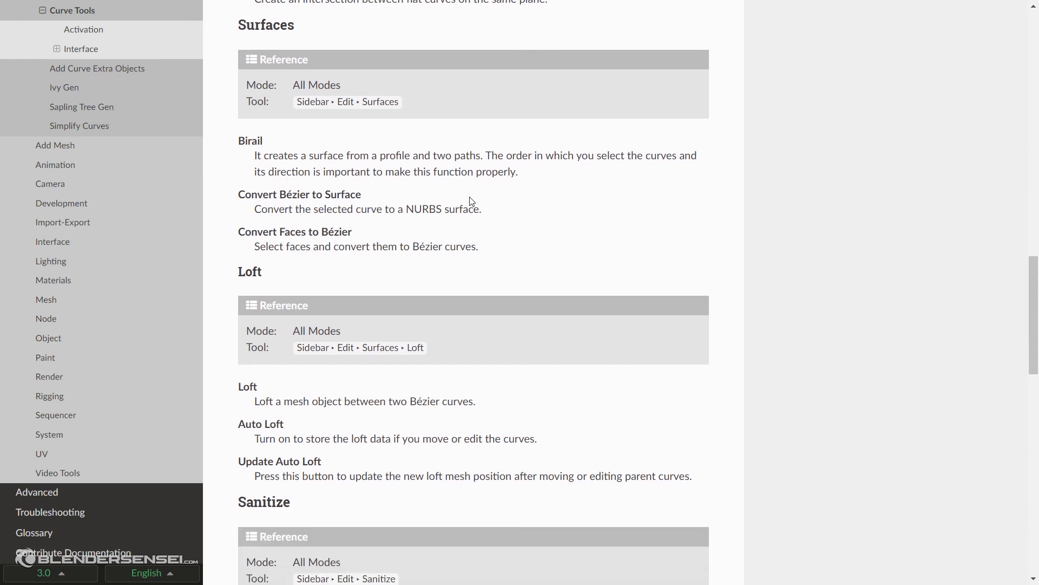
scroll(470, 201, "down", 2)
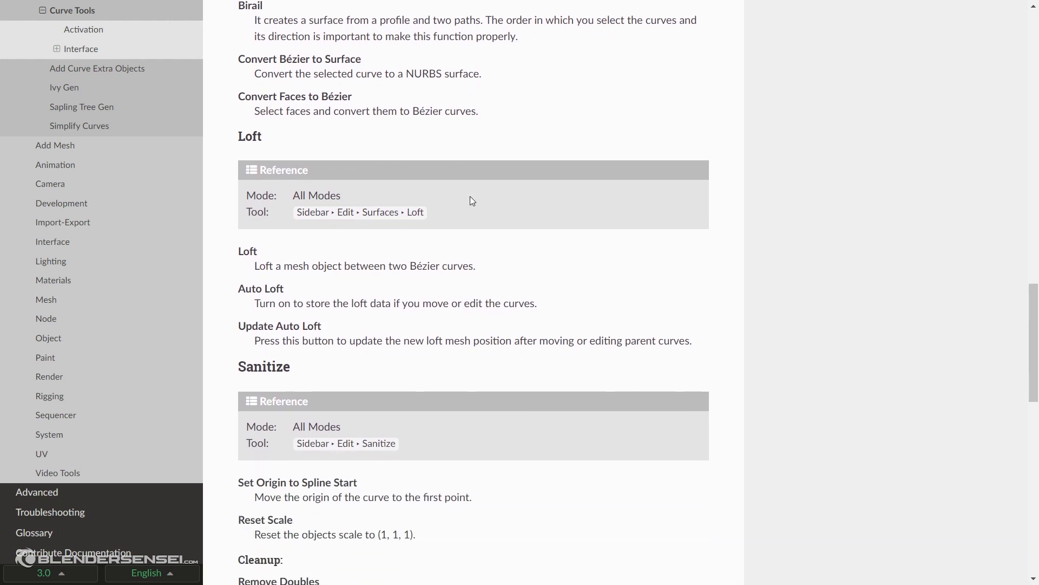
scroll(470, 201, "down", 1)
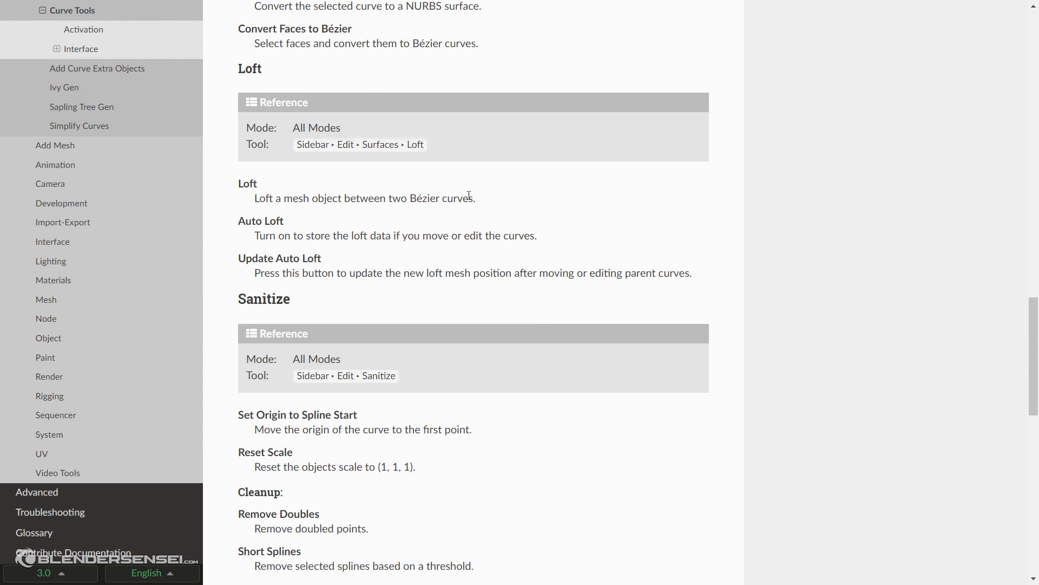
scroll(469, 195, "down", 4)
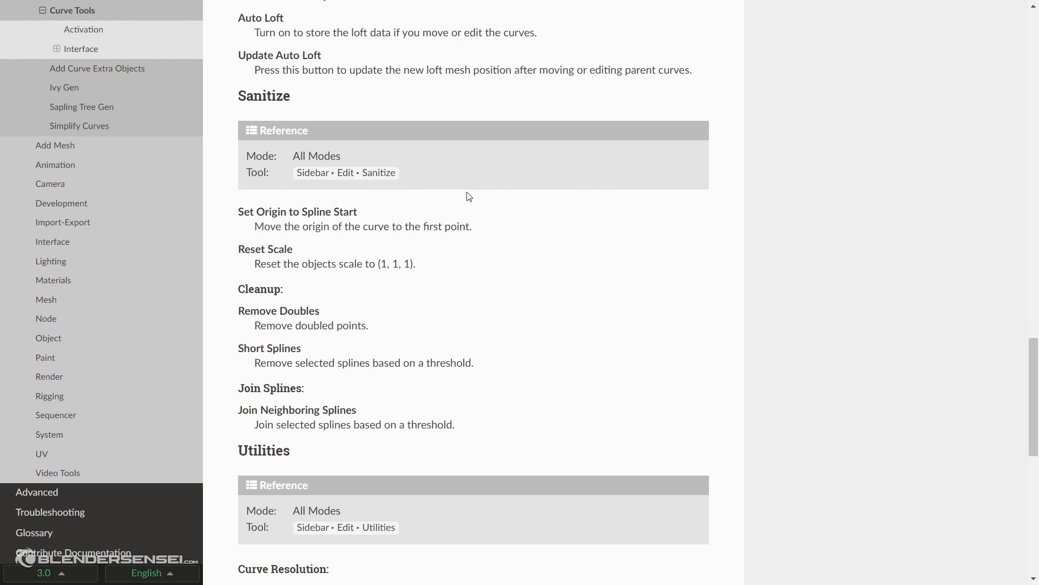
Read the Sanitize, Utilities and Path Finder sections through to the end of the Curve Tools manual page.
scroll(469, 196, "down", 1)
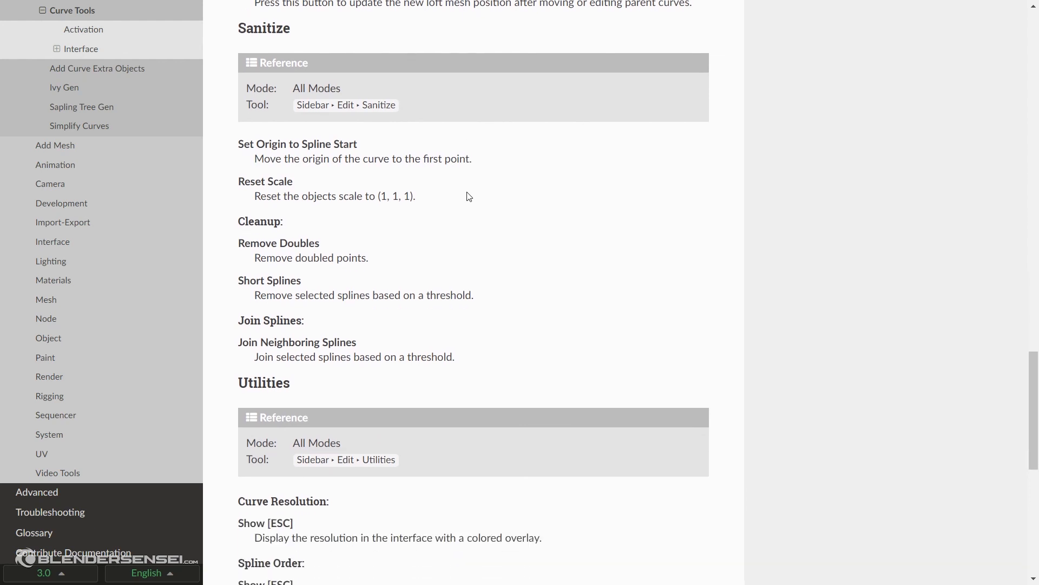
scroll(469, 196, "down", 1)
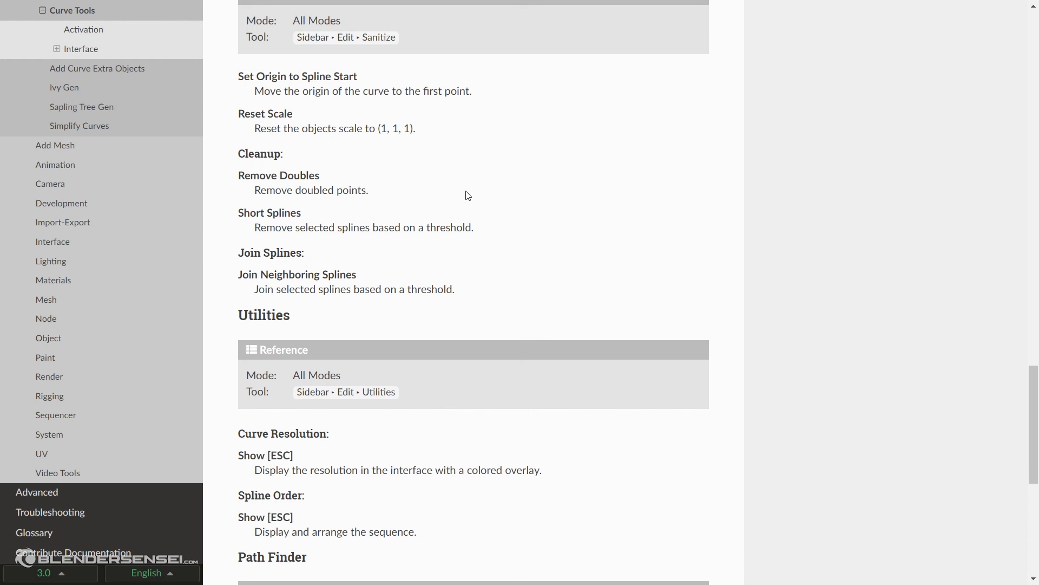
scroll(468, 196, "down", 1)
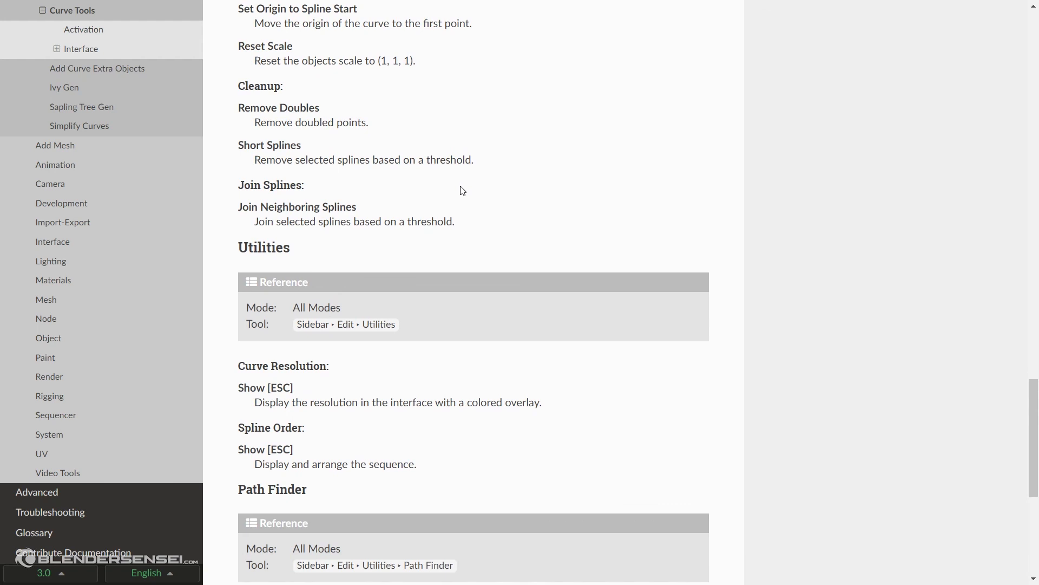
scroll(463, 190, "down", 1)
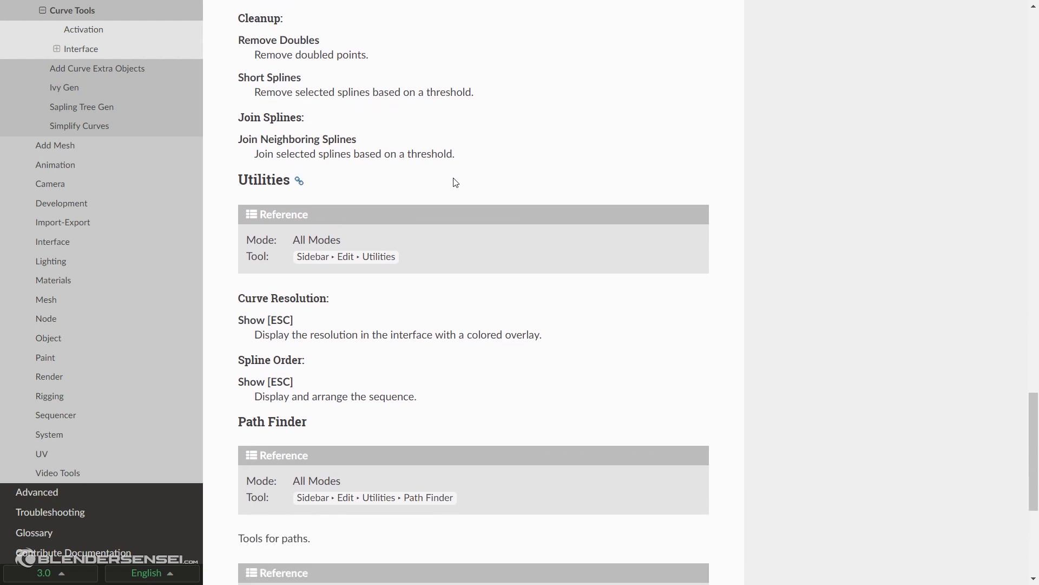
scroll(456, 183, "down", 1)
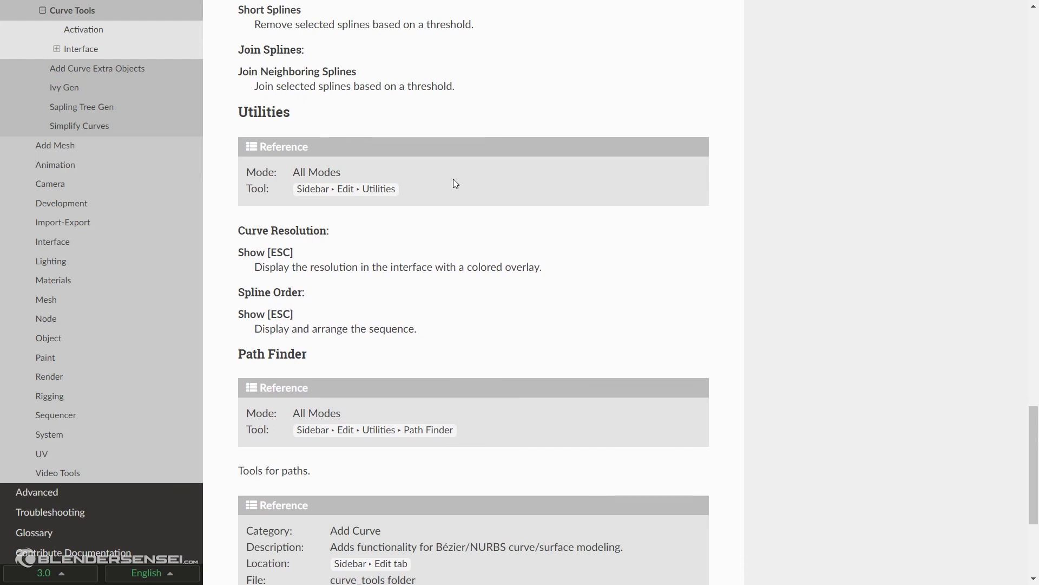
scroll(455, 184, "down", 1)
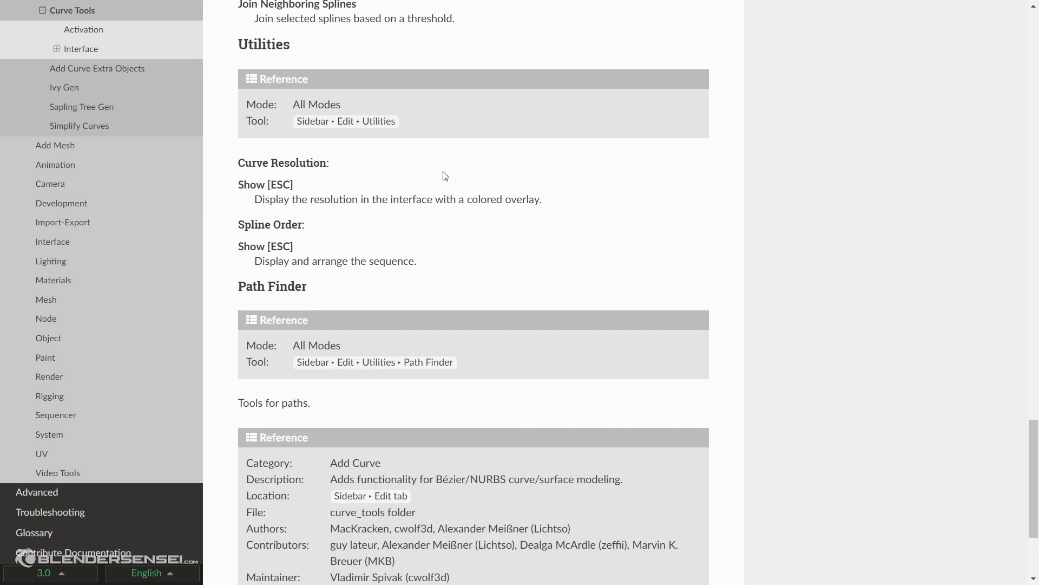
scroll(444, 176, "down", 1)
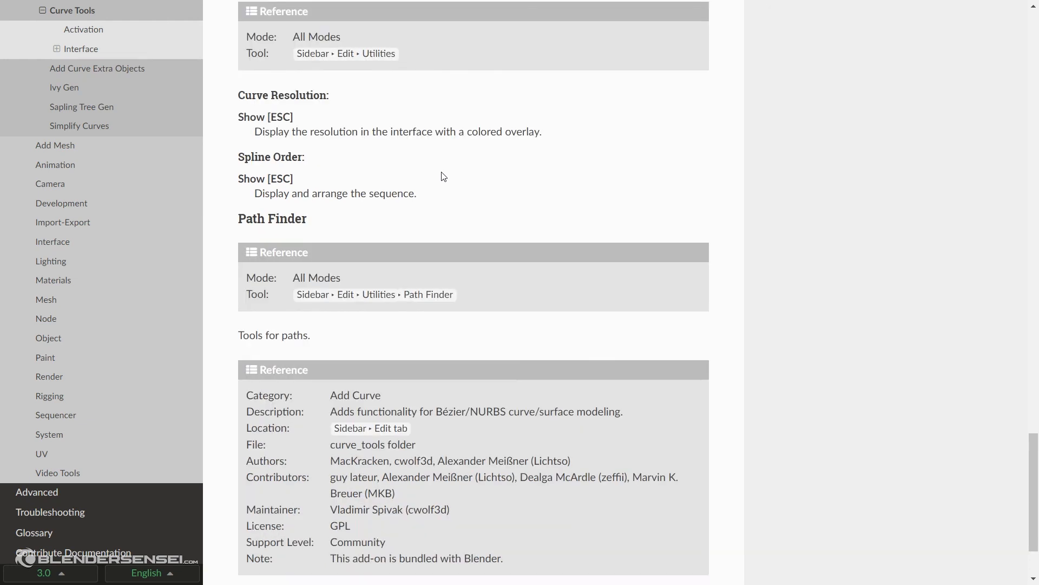
scroll(444, 176, "down", 2)
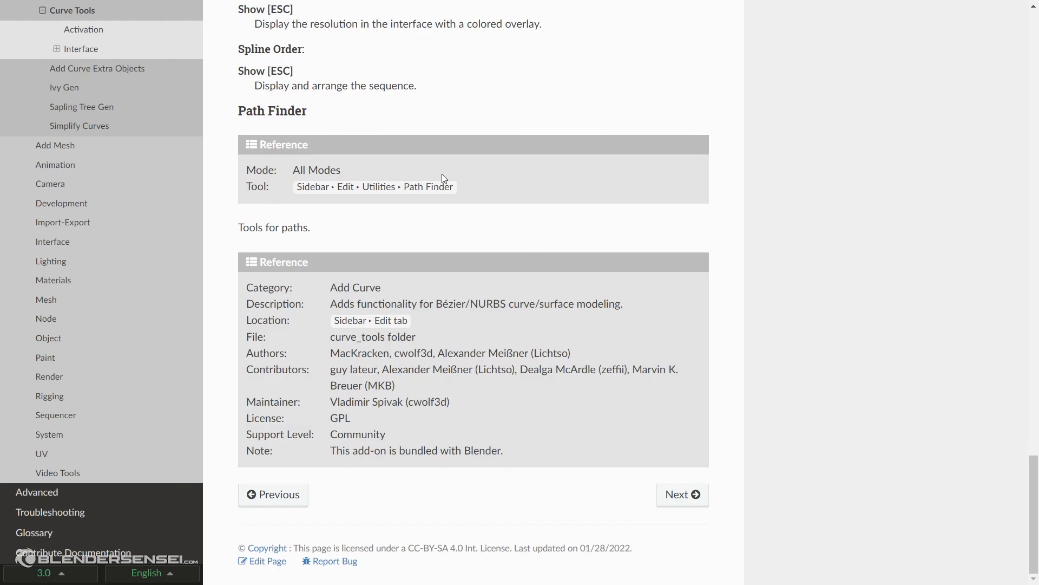